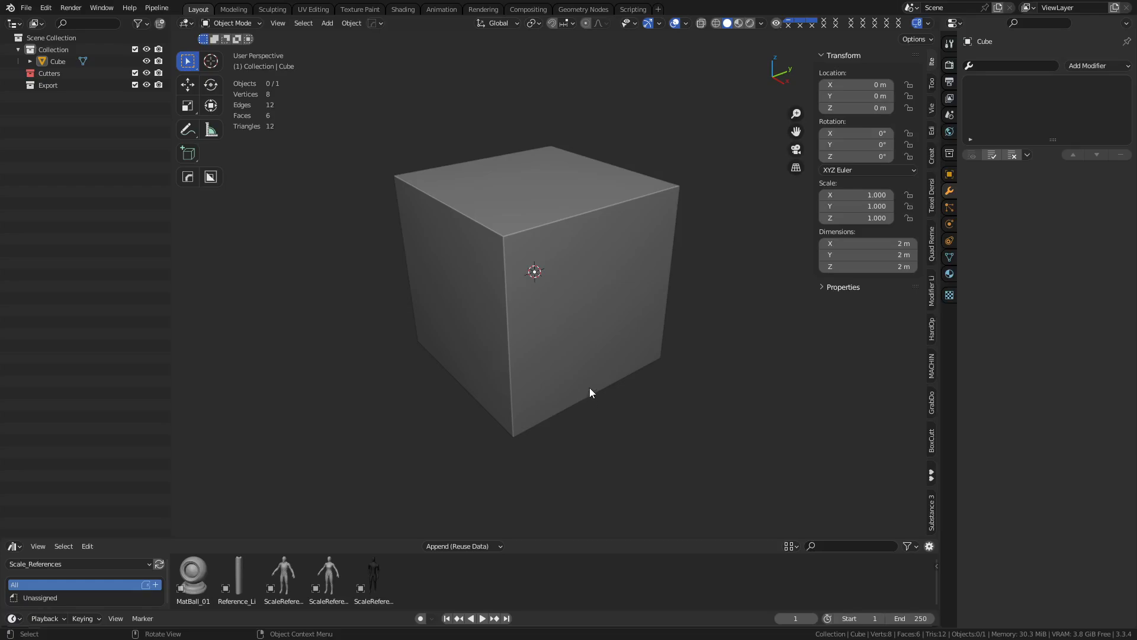
Open the add-on preferences and filter the add-ons by "mach"
{"action": "left_click", "coordinate": [46, 8]}
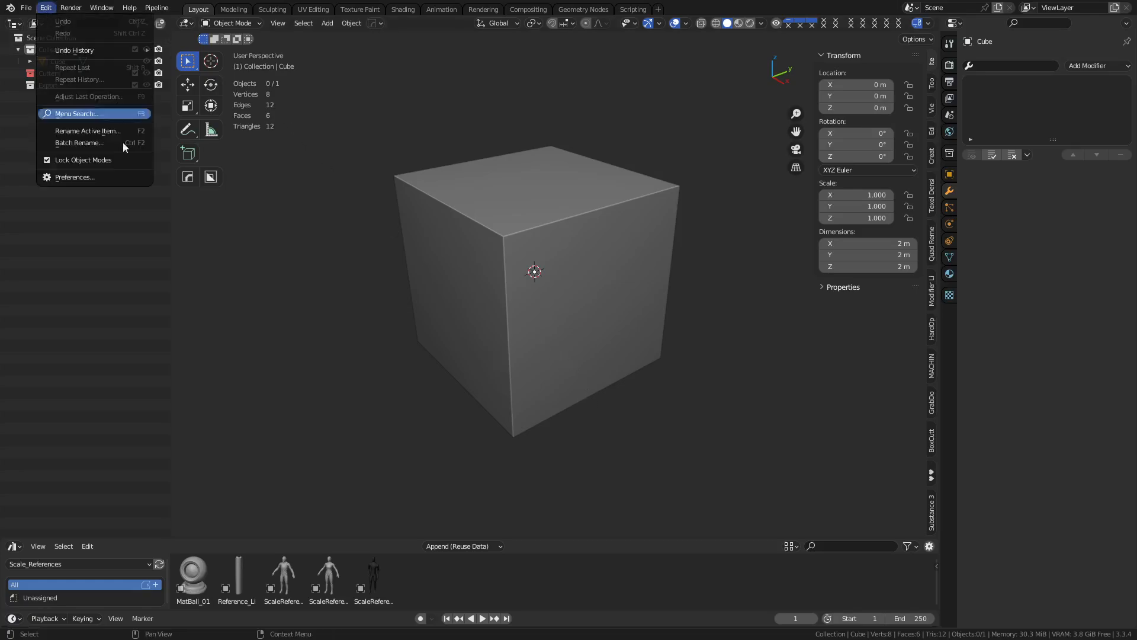
{"action": "left_click", "coordinate": [115, 178]}
{"action": "left_click_drag", "start_coordinate": [282, 15], "coordinate": [314, 124]}
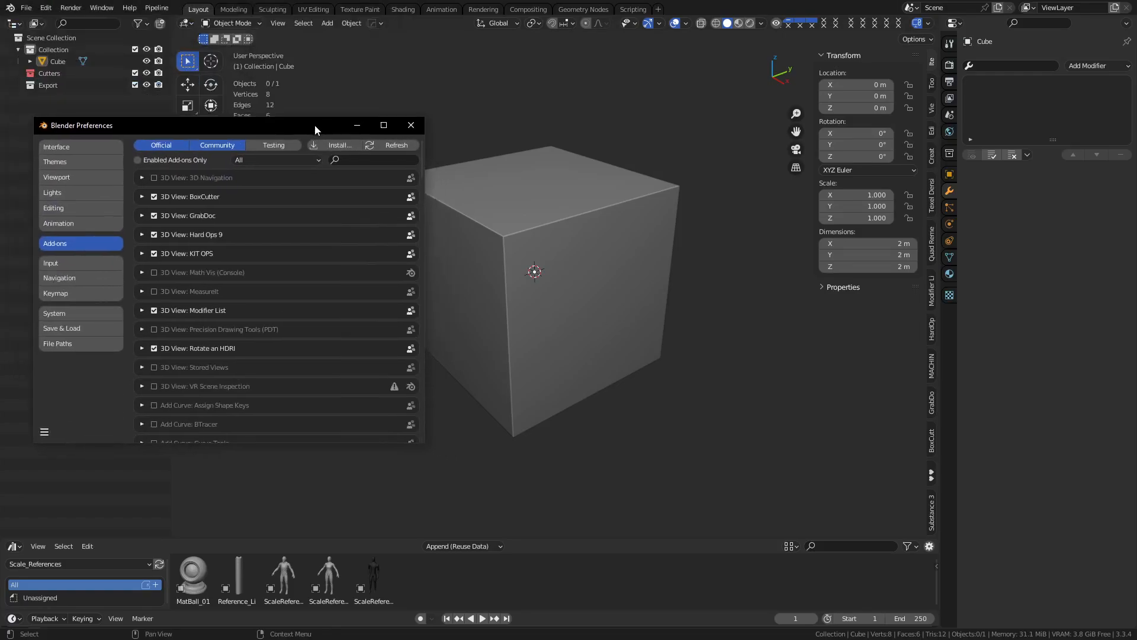
{"action": "left_click", "coordinate": [358, 159]}
{"action": "type", "text": "mach"}
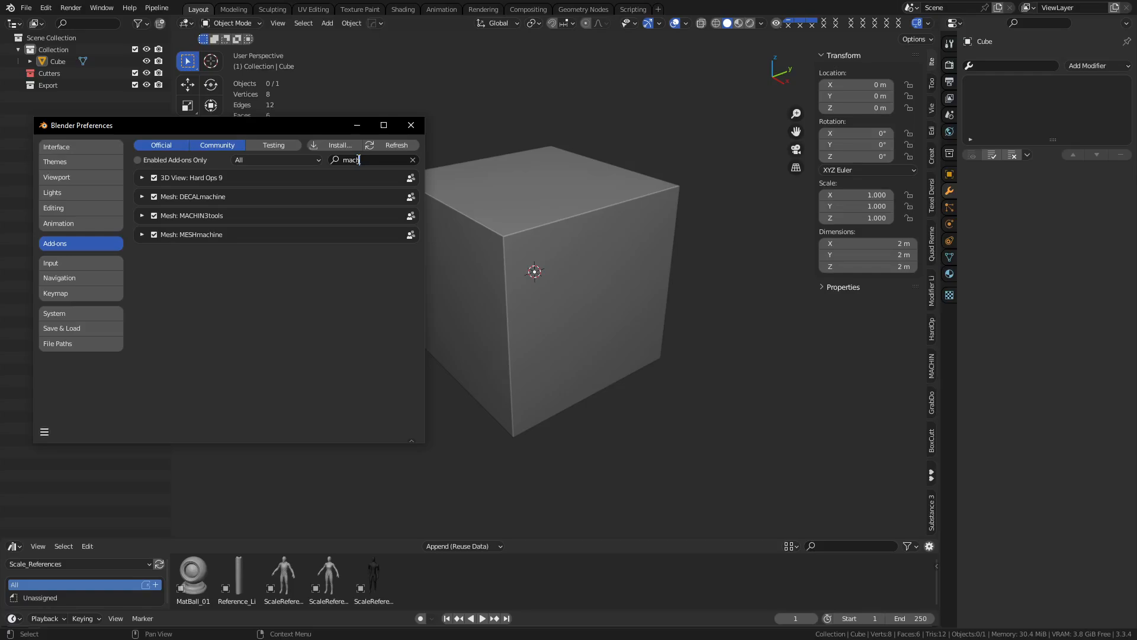
Expand the MACHIN3tools add-on preferences and enable its Modes pie
{"action": "left_click", "coordinate": [141, 216]}
{"action": "scroll", "coordinate": [183, 353], "scroll_direction": "down", "scroll_amount": 5}
{"action": "scroll", "coordinate": [171, 355], "scroll_direction": "down", "scroll_amount": 1}
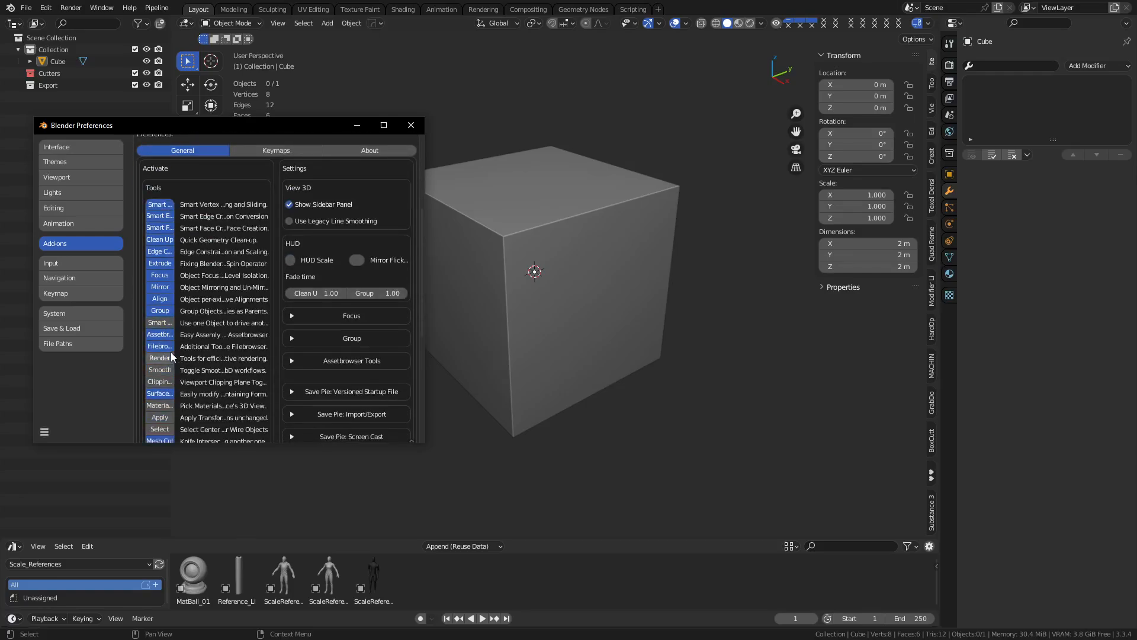
{"action": "scroll", "coordinate": [191, 337], "scroll_direction": "down", "scroll_amount": 2}
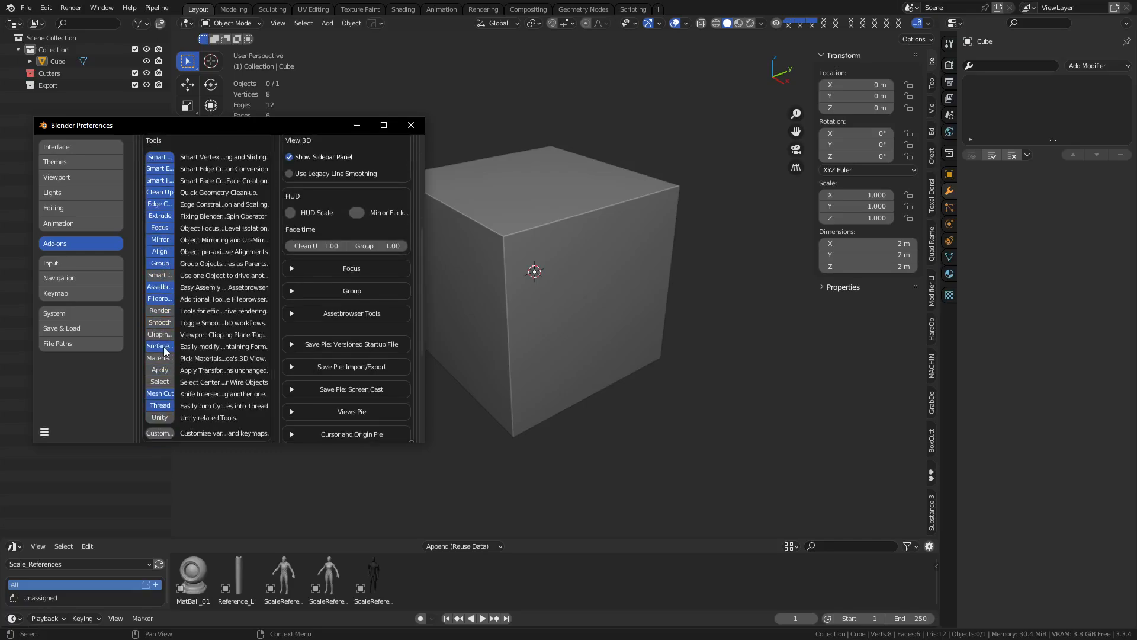
{"action": "scroll", "coordinate": [226, 368], "scroll_direction": "down", "scroll_amount": 4}
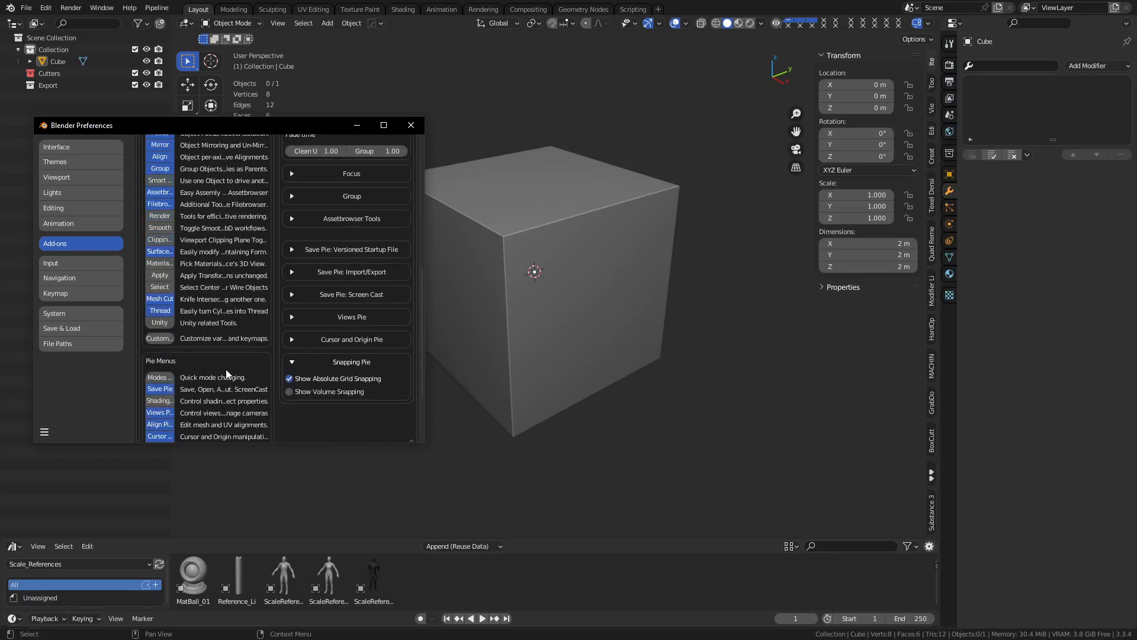
{"action": "left_click", "coordinate": [157, 381]}
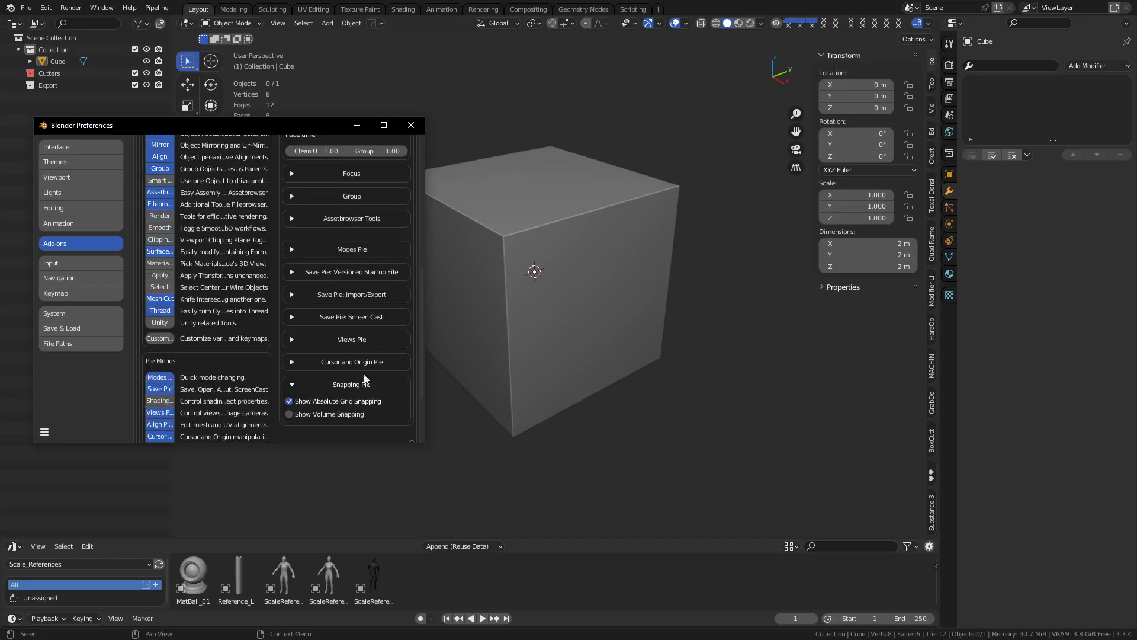
Select the cube and enter Edit Mode with face selection
{"action": "left_click", "coordinate": [618, 374]}
{"action": "key", "text": "Tab"}
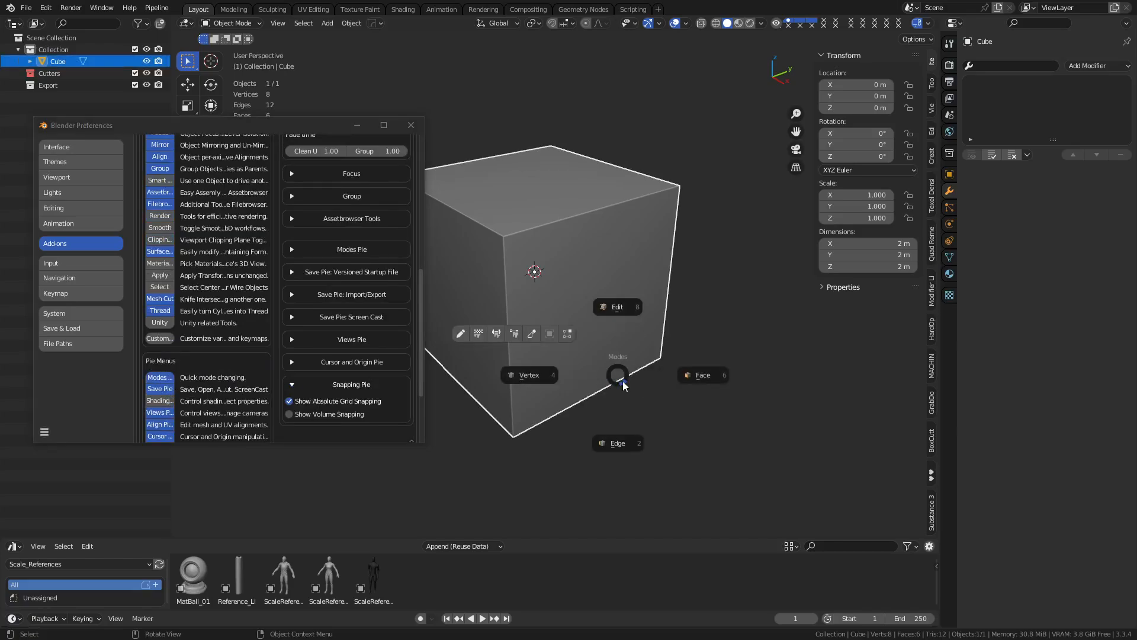
{"action": "left_click", "coordinate": [708, 375]}
Start Surface Slide on the cube and finish it again
{"action": "key", "text": "Tab"}
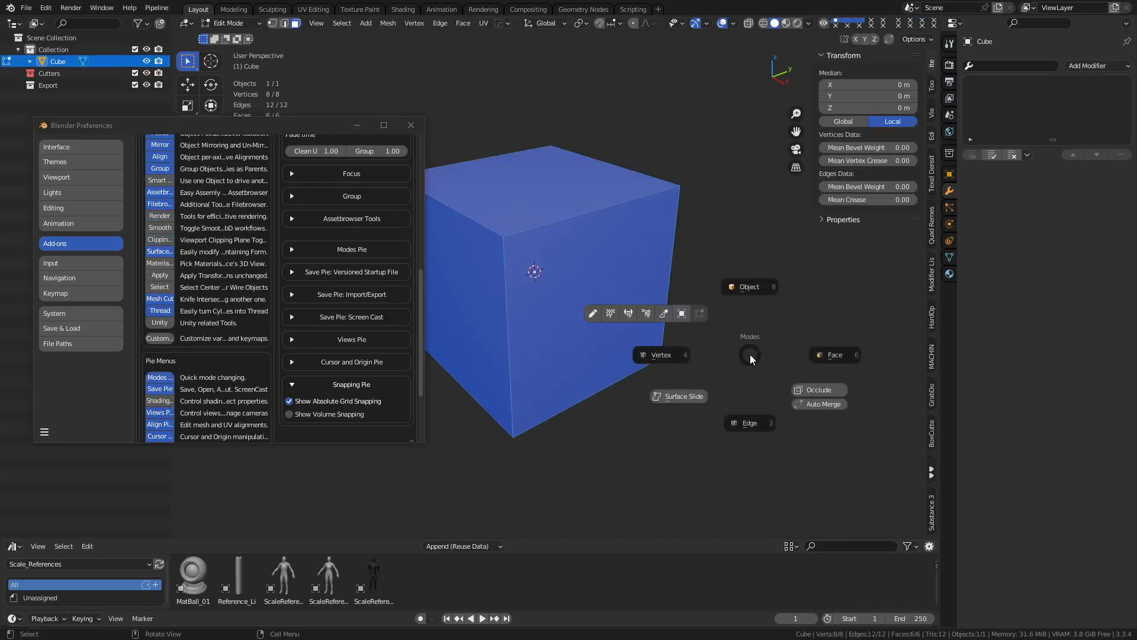
{"action": "left_click", "coordinate": [677, 401]}
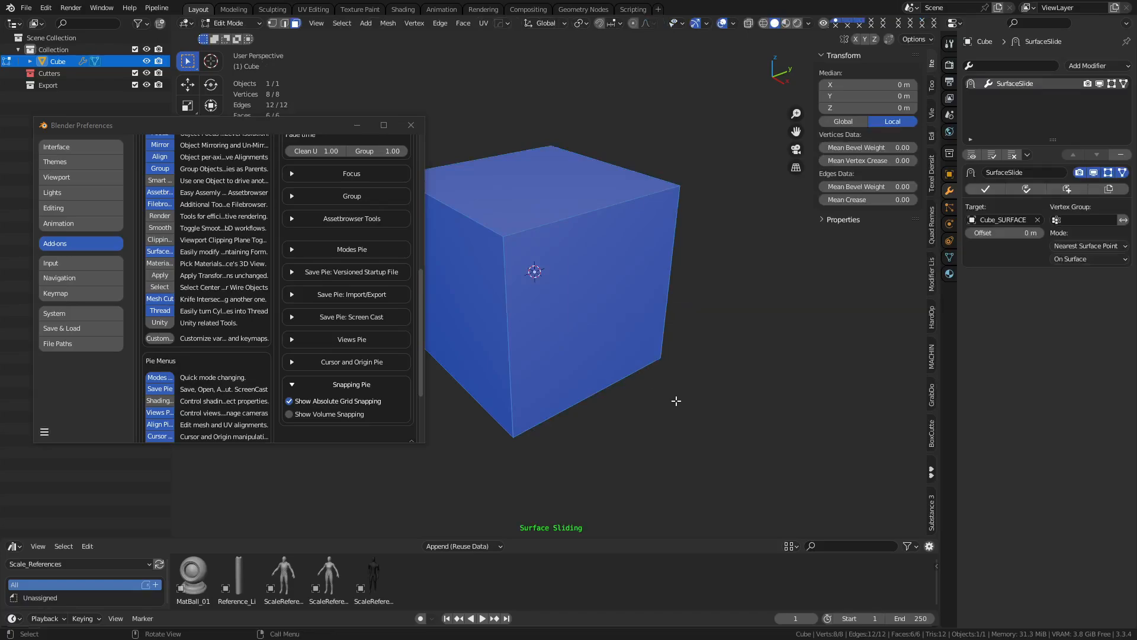
{"action": "key", "text": "Tab"}
{"action": "left_click", "coordinate": [609, 442]}
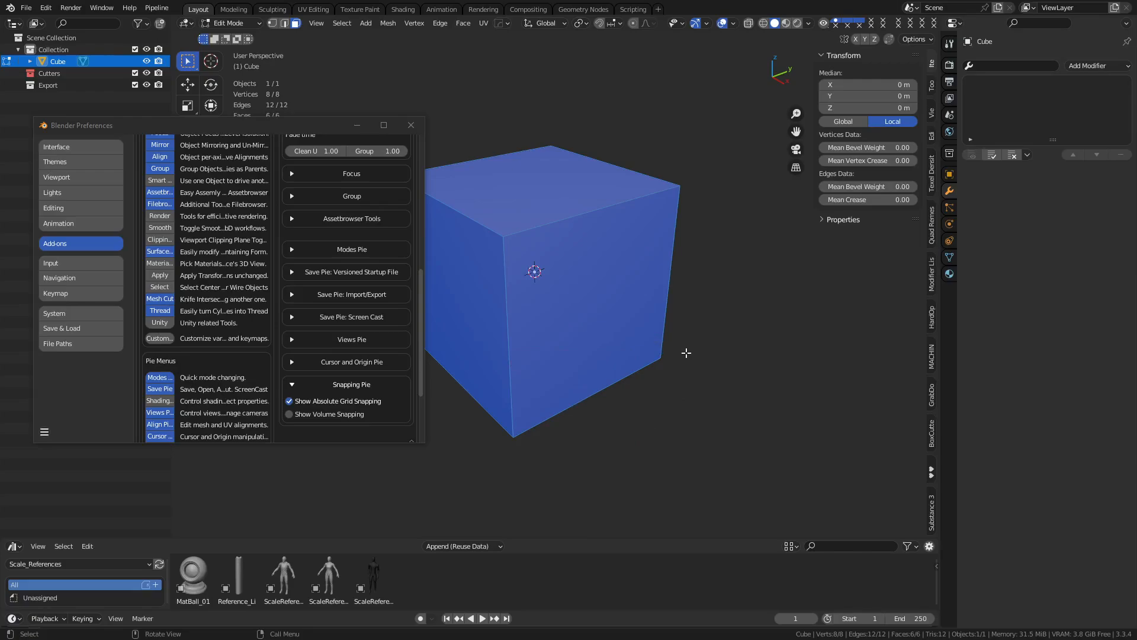
Search the commands for "surfac" and view the quick favorites option of Surface Slide
{"action": "key", "text": "F3"}
{"action": "type", "text": "surfac"}
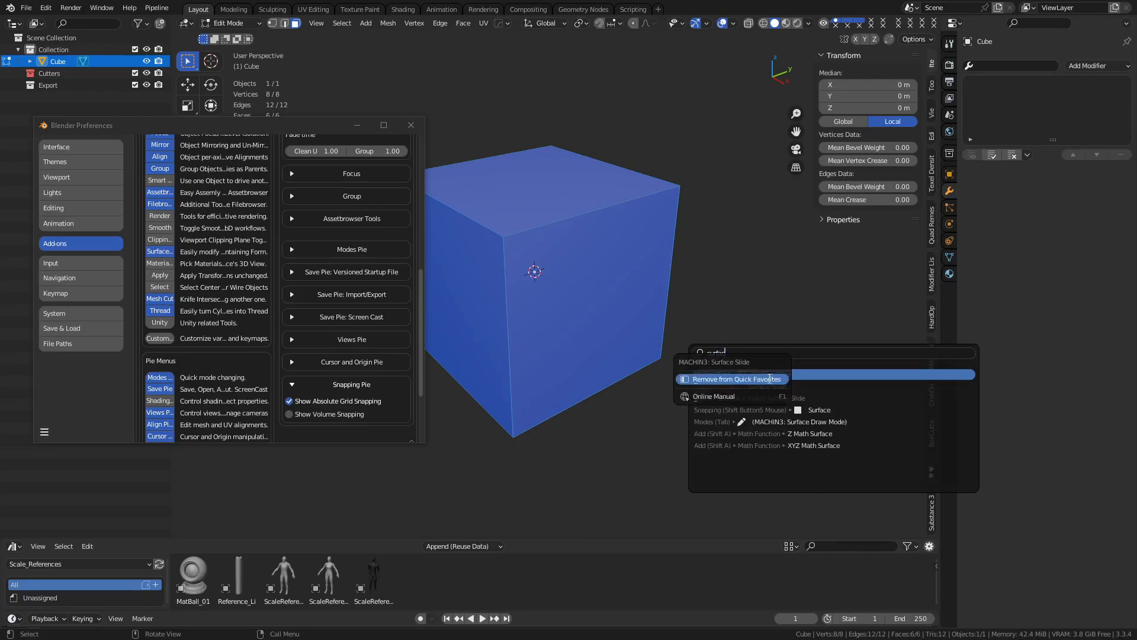
{"action": "key", "text": "Escape"}
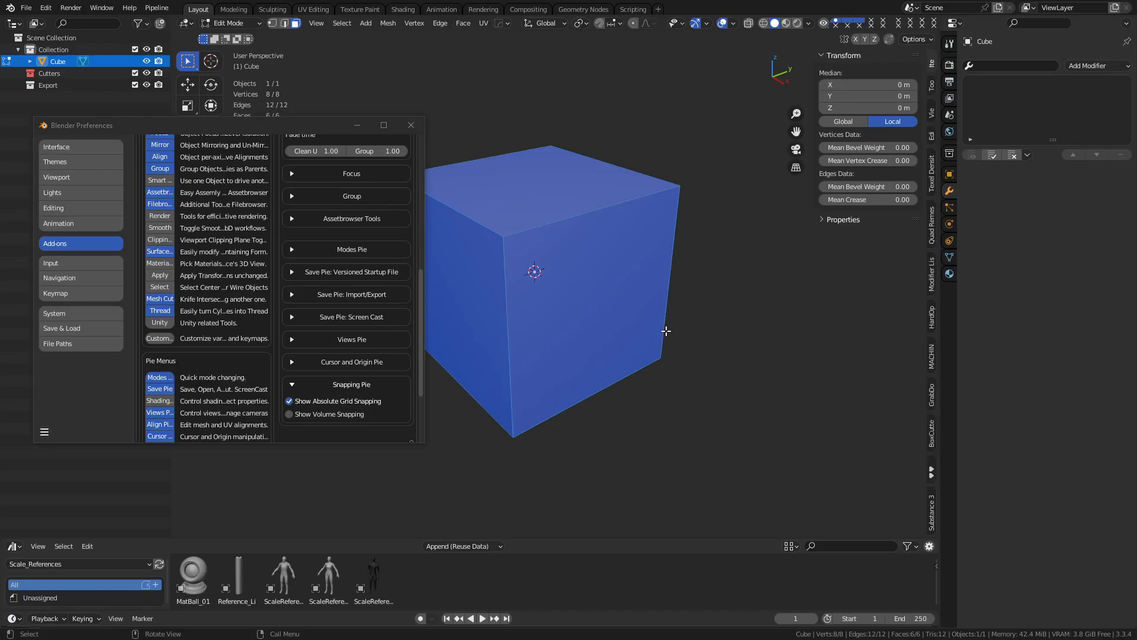
Restart Surface Slide on the cube, look up its commands with "surfa", and run Finish Surface Slide
{"action": "key", "text": "Tab"}
{"action": "left_click", "coordinate": [655, 360]}
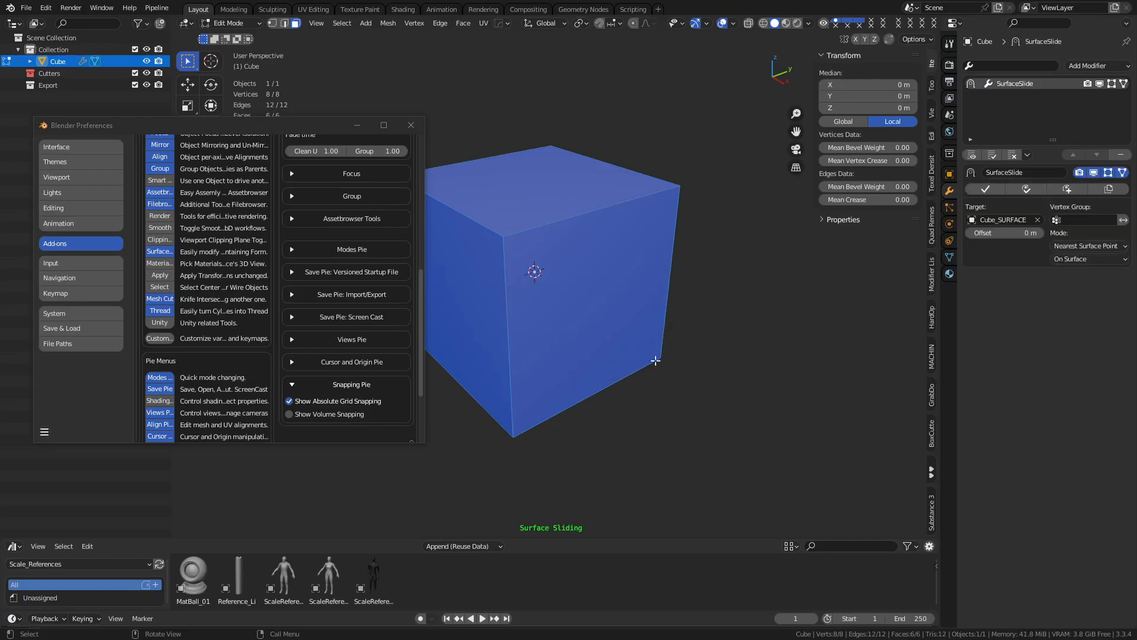
{"action": "key", "text": "F3"}
{"action": "type", "text": "surfa"}
{"action": "key", "text": "q"}
{"action": "mouse_move", "coordinate": [610, 615]}
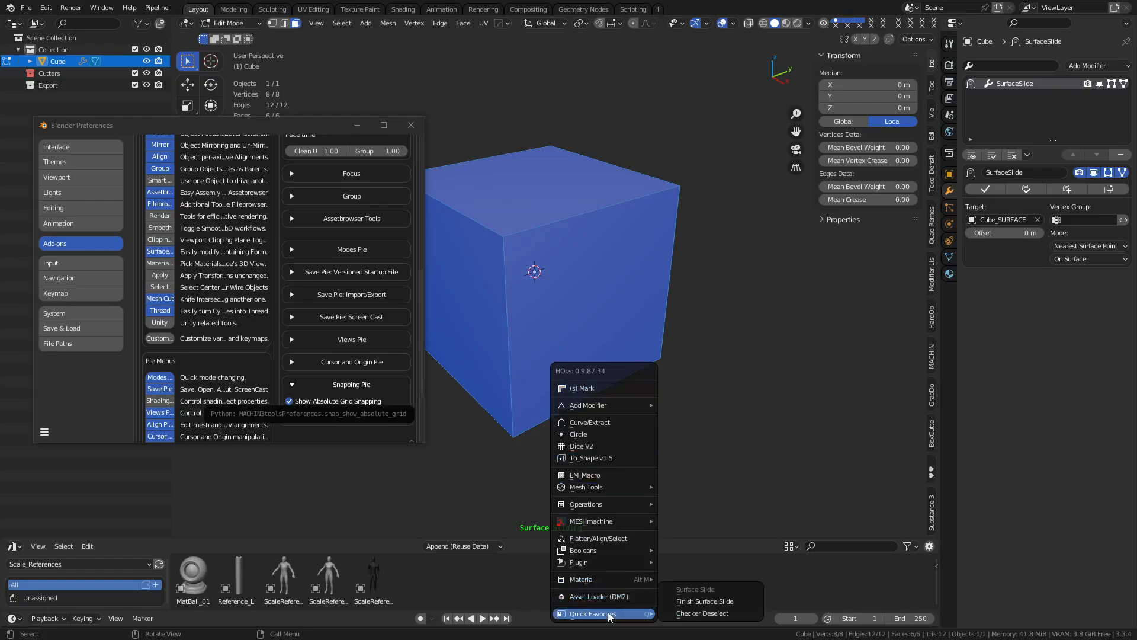
{"action": "left_click", "coordinate": [696, 602]}
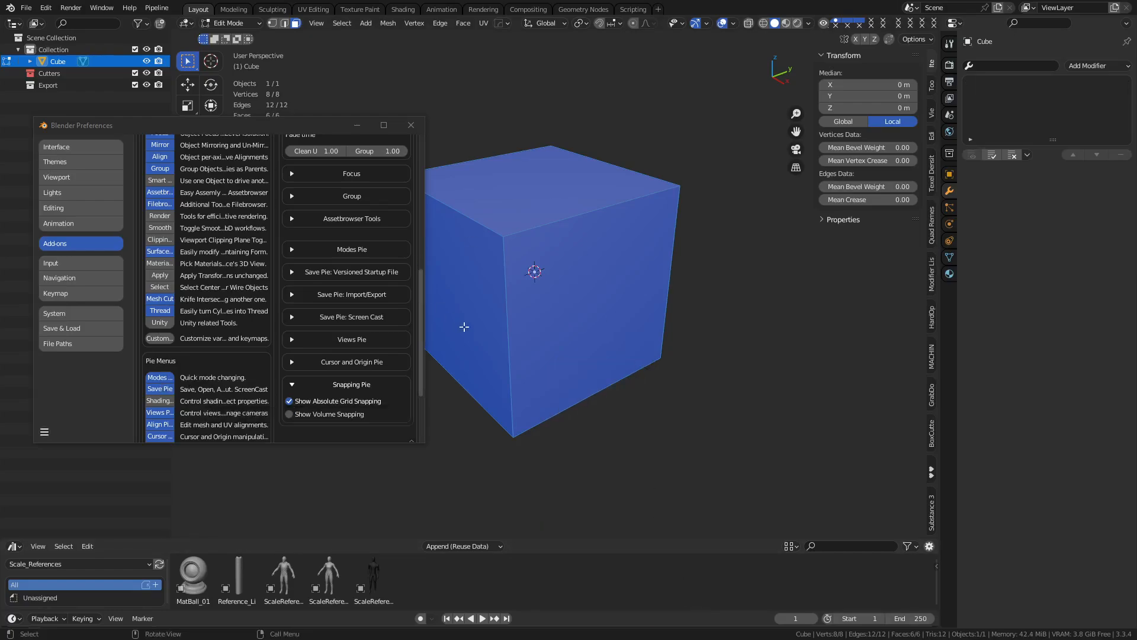
Disable the Modes pie in the MACHIN3tools preferences
{"action": "key", "text": "q"}
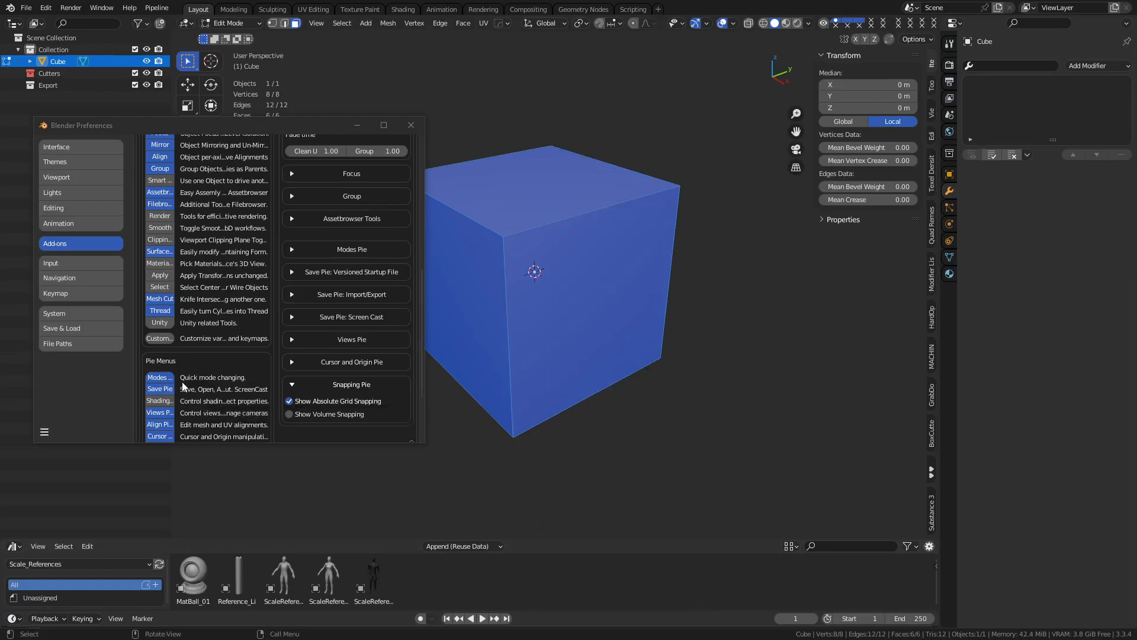
{"action": "left_click", "coordinate": [159, 377]}
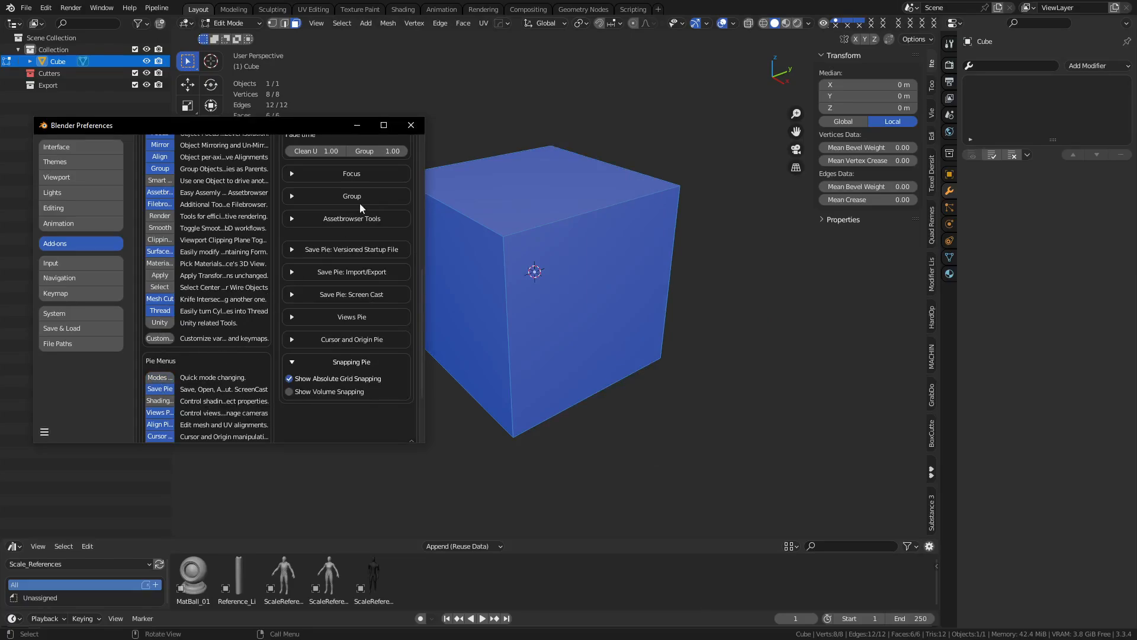
Search the installed add-ons for "loop" and for "boo"
{"action": "left_click", "coordinate": [80, 146]}
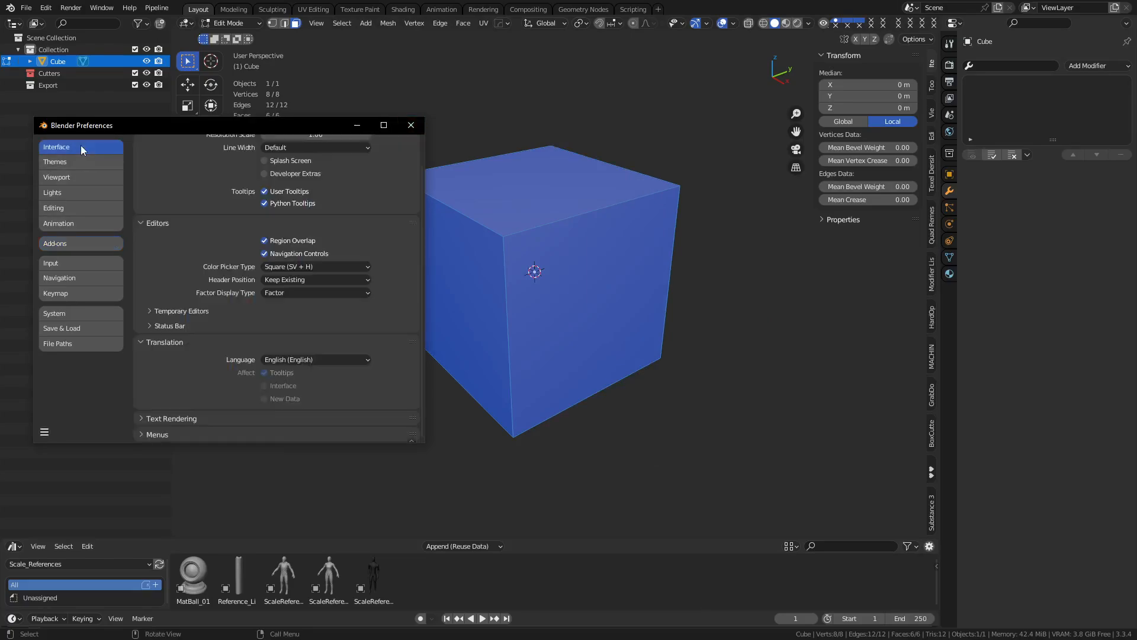
{"action": "left_click", "coordinate": [86, 242]}
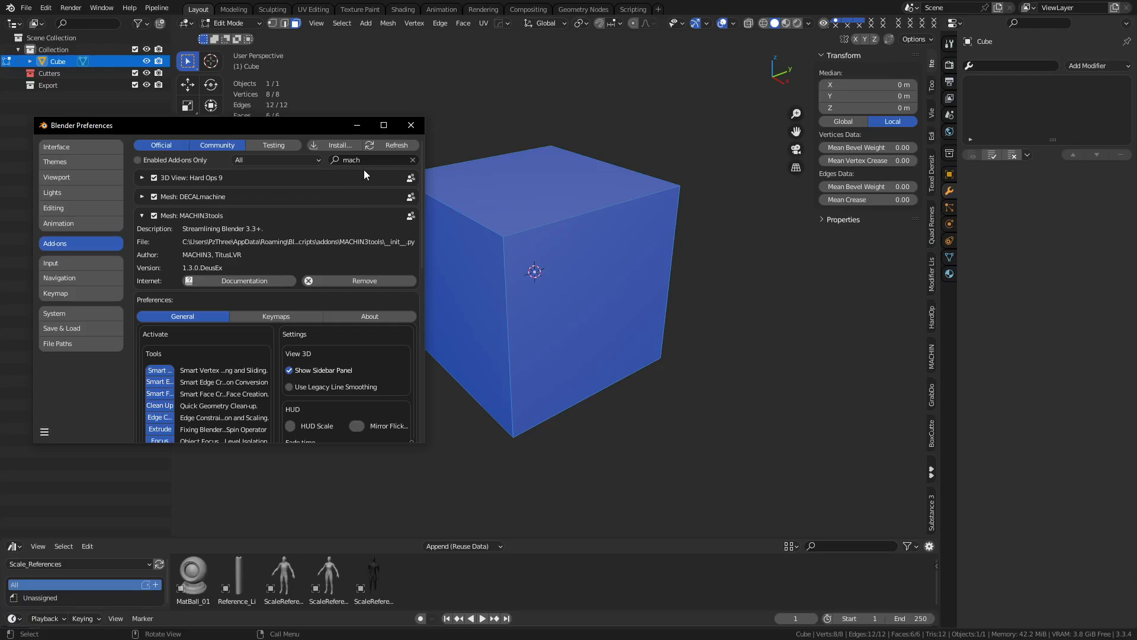
{"action": "type", "text": "loop"}
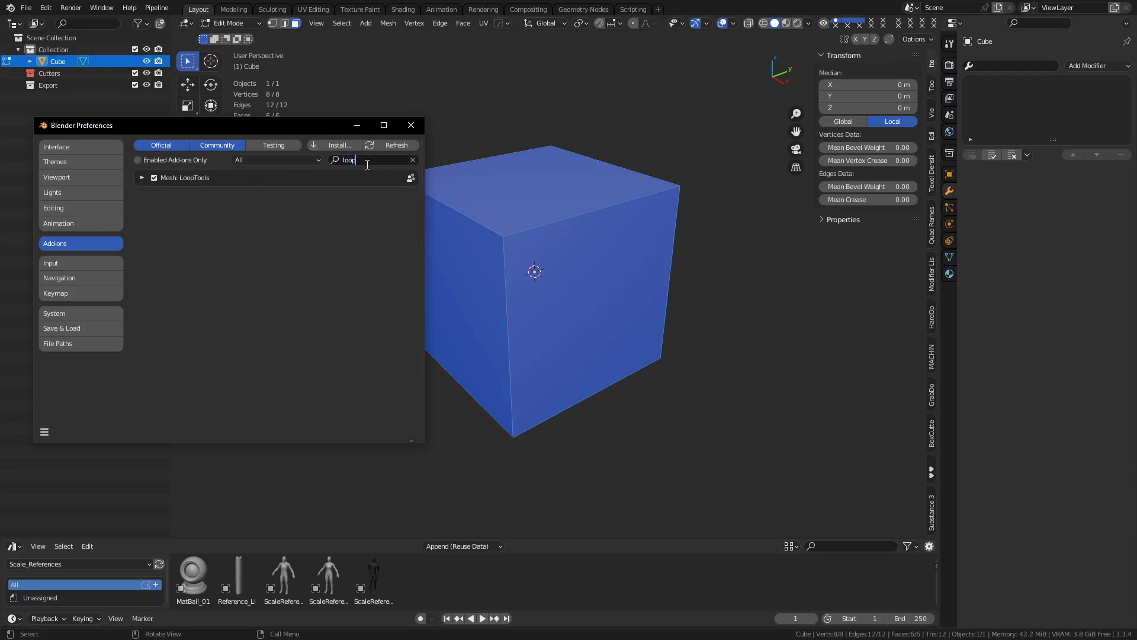
{"action": "key", "text": "ctrl+a"}
{"action": "type", "text": "boo"}
Search the add-ons for "edge", expand the EdgeFlow details and close the preferences
{"action": "key", "text": "ctrl+a"}
{"action": "type", "text": "edge"}
{"action": "left_click", "coordinate": [143, 179]}
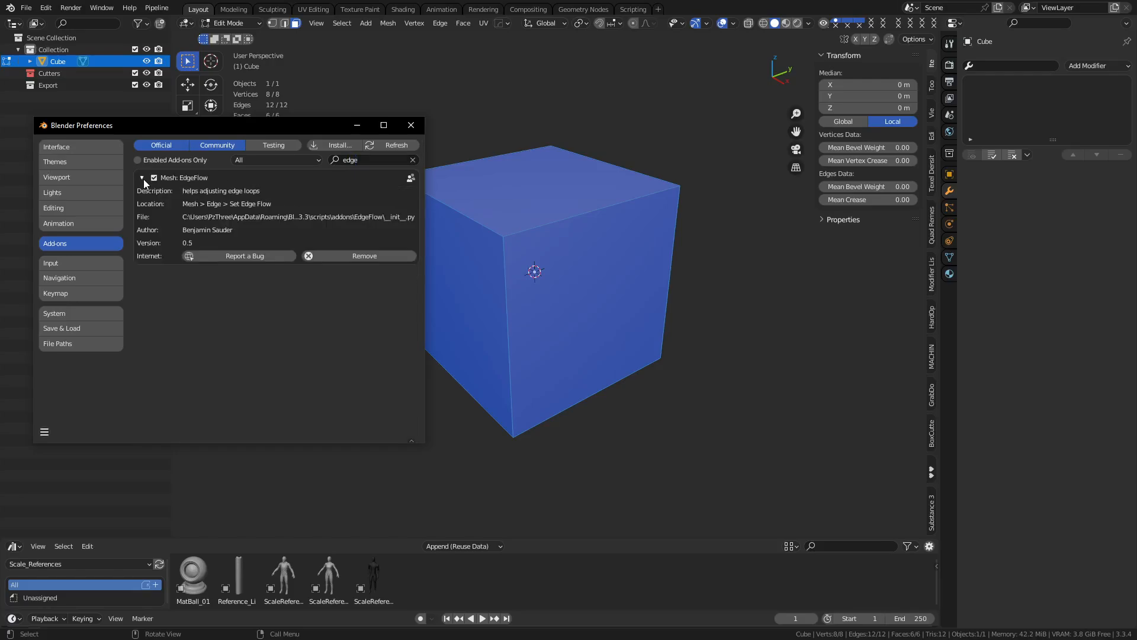
{"action": "left_click", "coordinate": [411, 125]}
Return to Object Mode, add a UV sphere and move it about -2.71 m along Y, beside the cube
{"action": "key", "text": "Tab"}
{"action": "left_click", "coordinate": [513, 240], "text": "shift"}
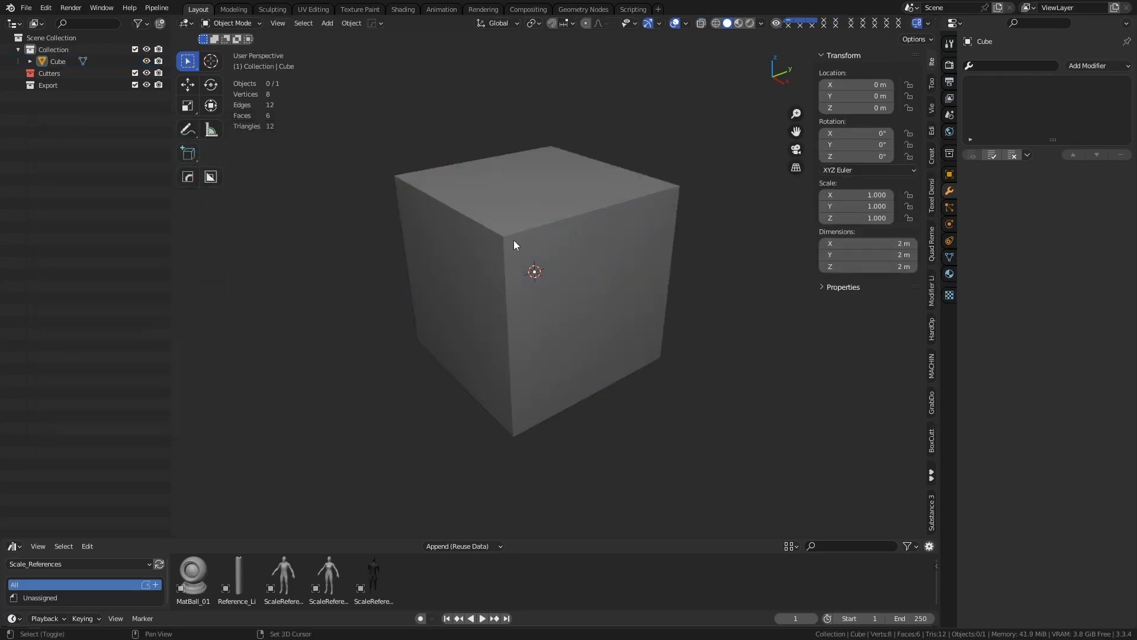
{"action": "key", "text": "shift+a"}
{"action": "mouse_move", "coordinate": [513, 240]}
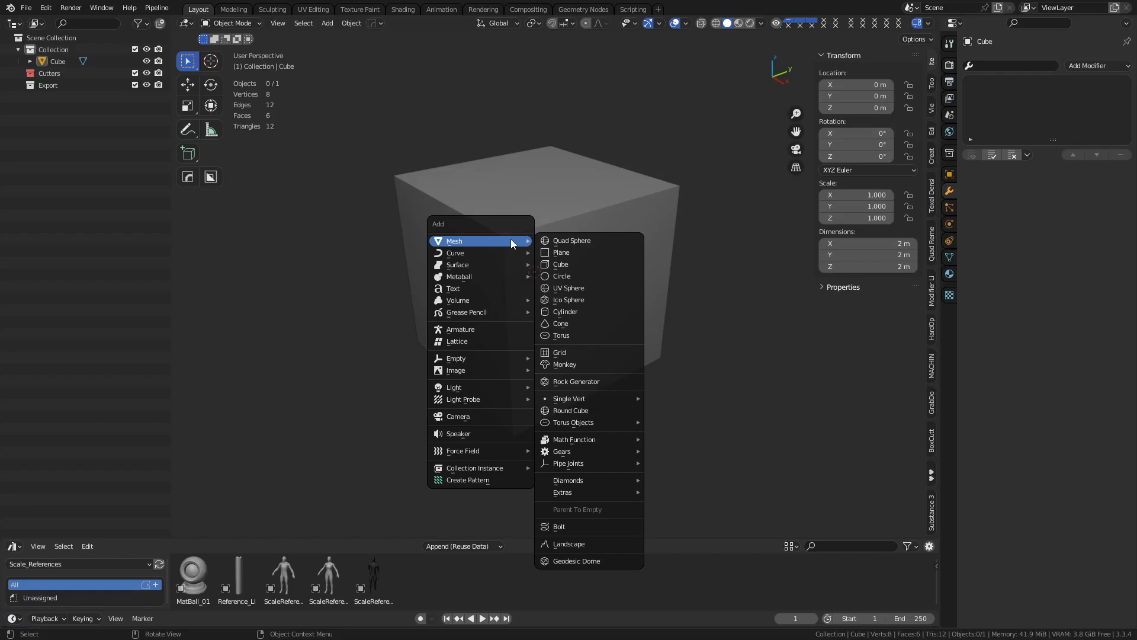
{"action": "left_click", "coordinate": [595, 292]}
{"action": "key", "text": "g"}
{"action": "key", "text": "y"}
{"action": "left_click", "coordinate": [437, 311]}
{"action": "scroll", "coordinate": [437, 311], "scroll_direction": "down", "scroll_amount": 2}
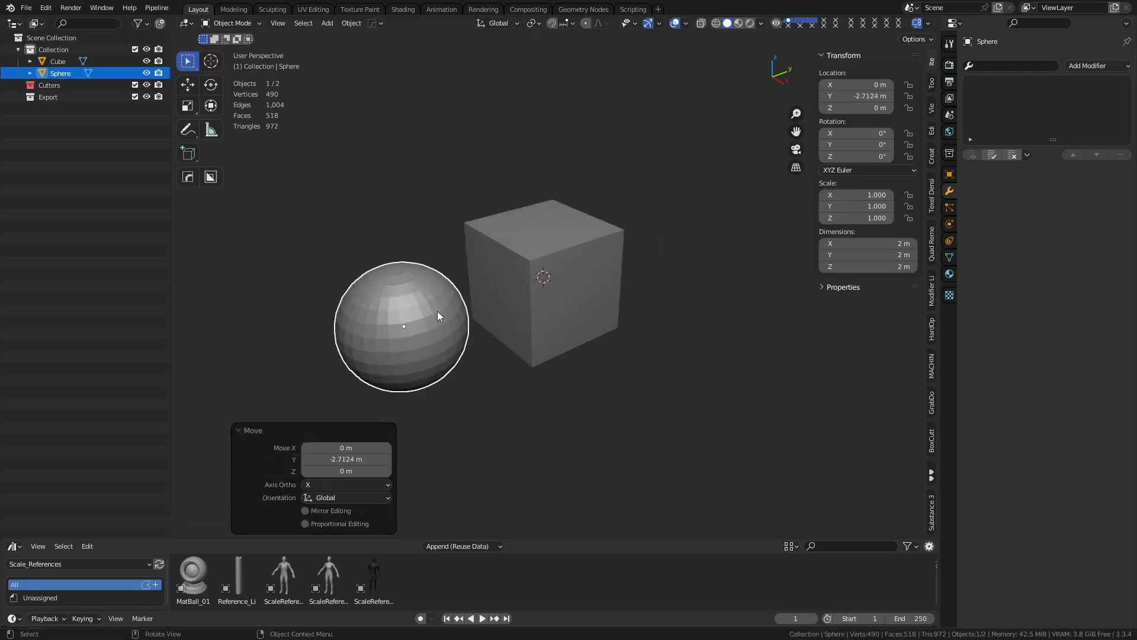
Add an ico sphere and move it along Y to about -4.82 m, beyond the UV sphere
{"action": "middle_click_drag", "start_coordinate": [437, 311], "coordinate": [565, 284], "text": "shift"}
{"action": "key", "text": "shift+a"}
{"action": "mouse_move", "coordinate": [589, 295]}
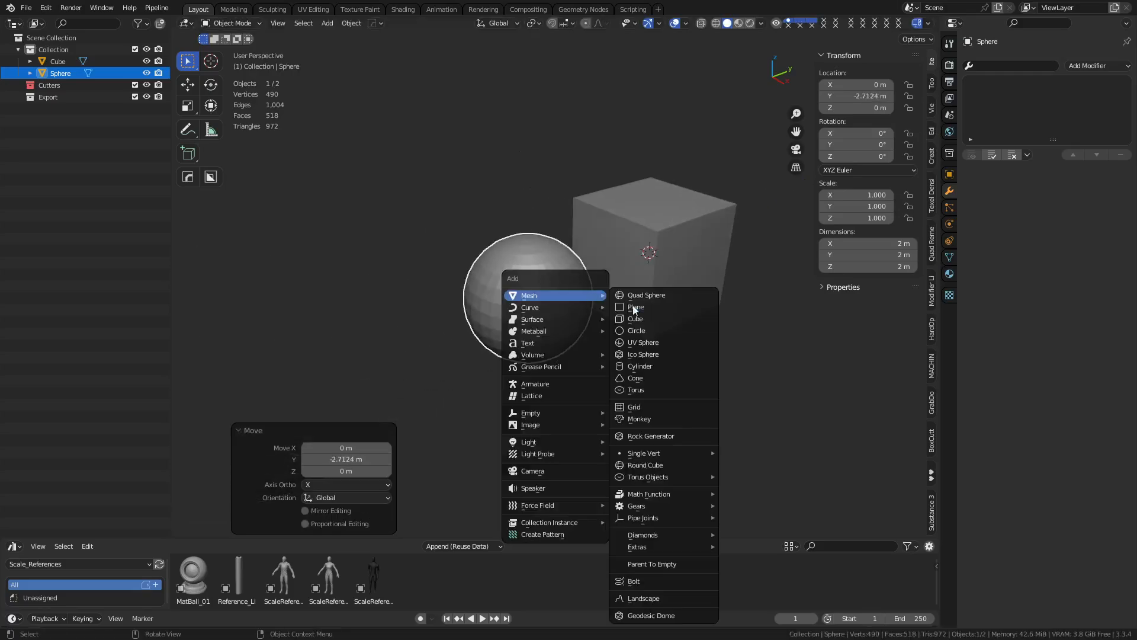
{"action": "left_click", "coordinate": [685, 356]}
{"action": "key", "text": "g"}
{"action": "key", "text": "y"}
{"action": "left_click", "coordinate": [410, 399]}
{"action": "middle_click_drag", "start_coordinate": [524, 393], "coordinate": [611, 356], "text": "shift"}
{"action": "scroll", "coordinate": [577, 344], "scroll_direction": "up", "scroll_amount": 2}
{"action": "left_click", "coordinate": [613, 334]}
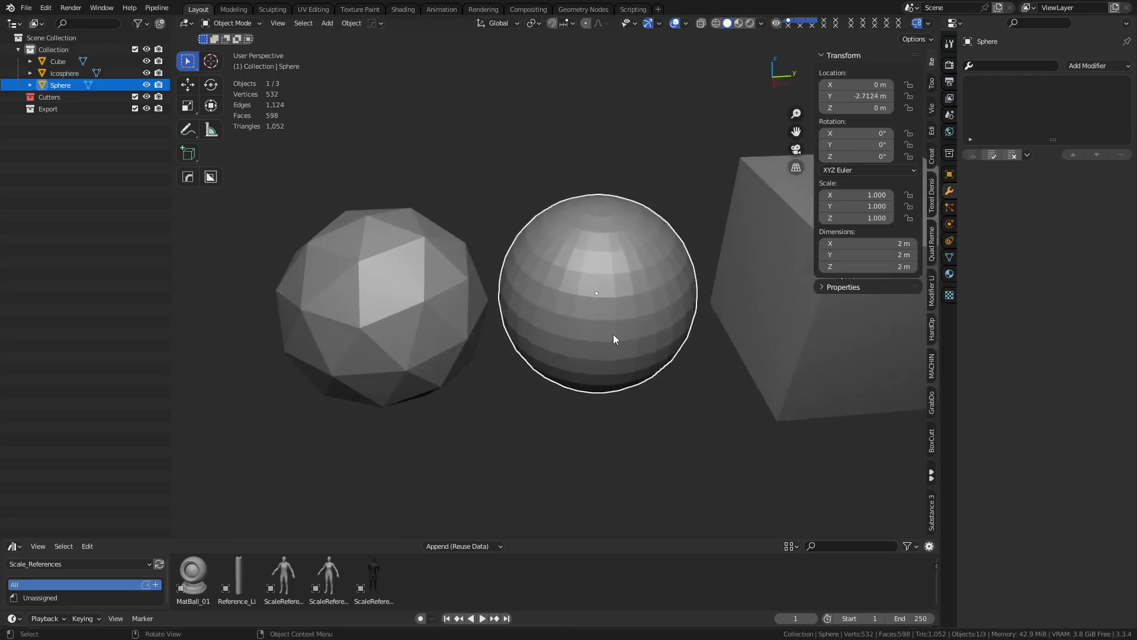
{"action": "left_click", "coordinate": [460, 325]}
{"action": "key", "text": "g"}
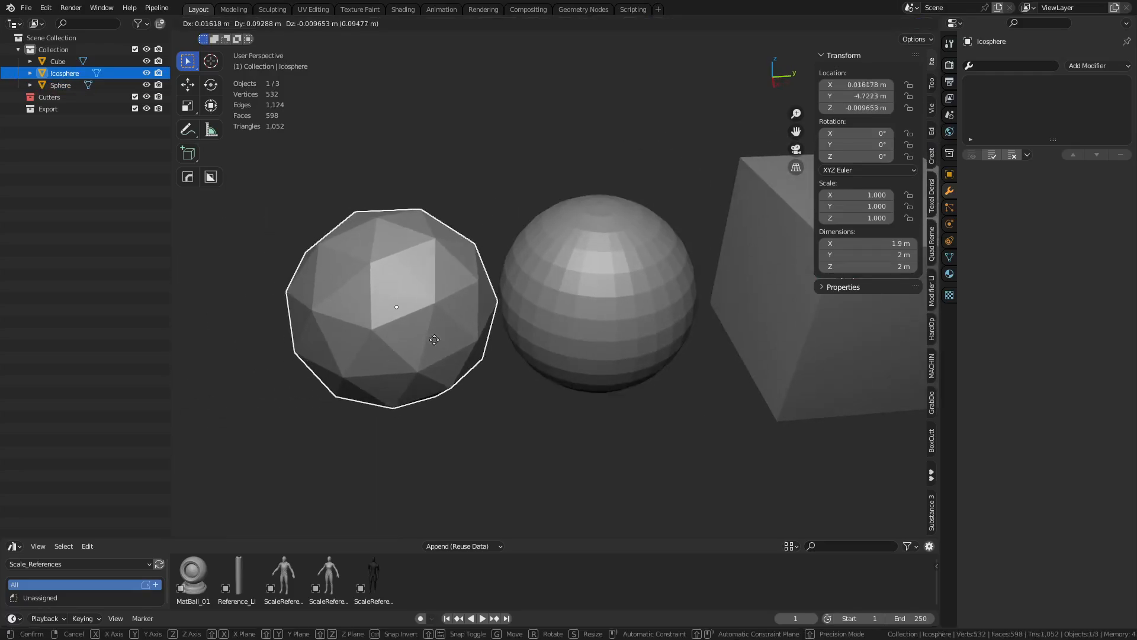
{"action": "right_click", "coordinate": [425, 343]}
Display the wireframe over the shaded meshes in the viewport
{"action": "key", "text": "shift+w"}
{"action": "left_click", "coordinate": [514, 455]}
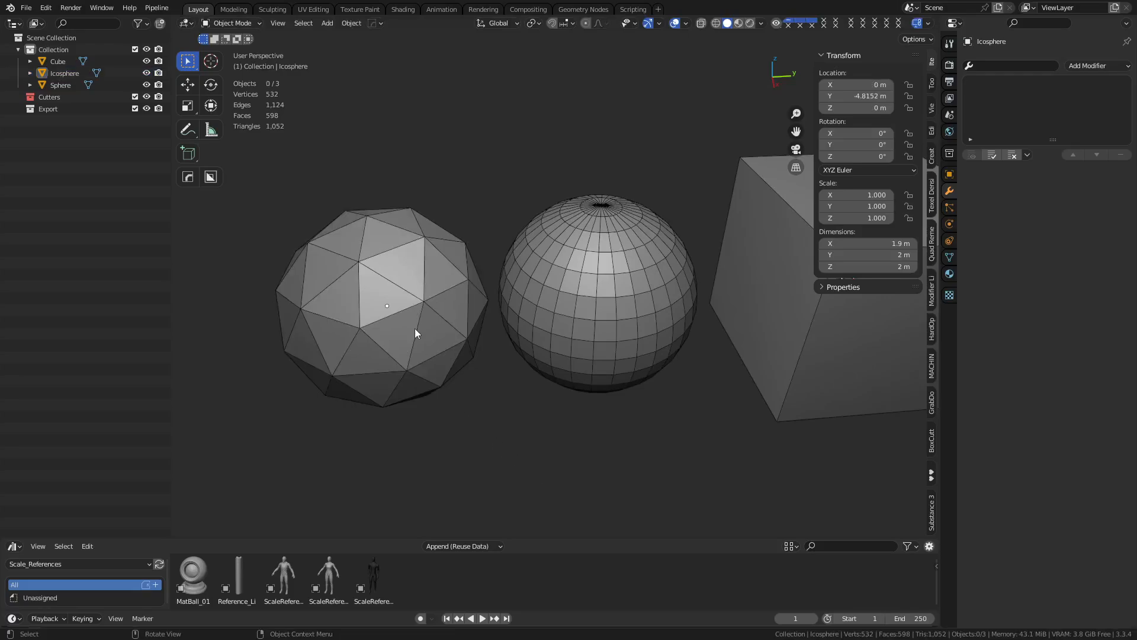
Delete the ico sphere
{"action": "left_click", "coordinate": [398, 330]}
{"action": "key", "text": "x"}
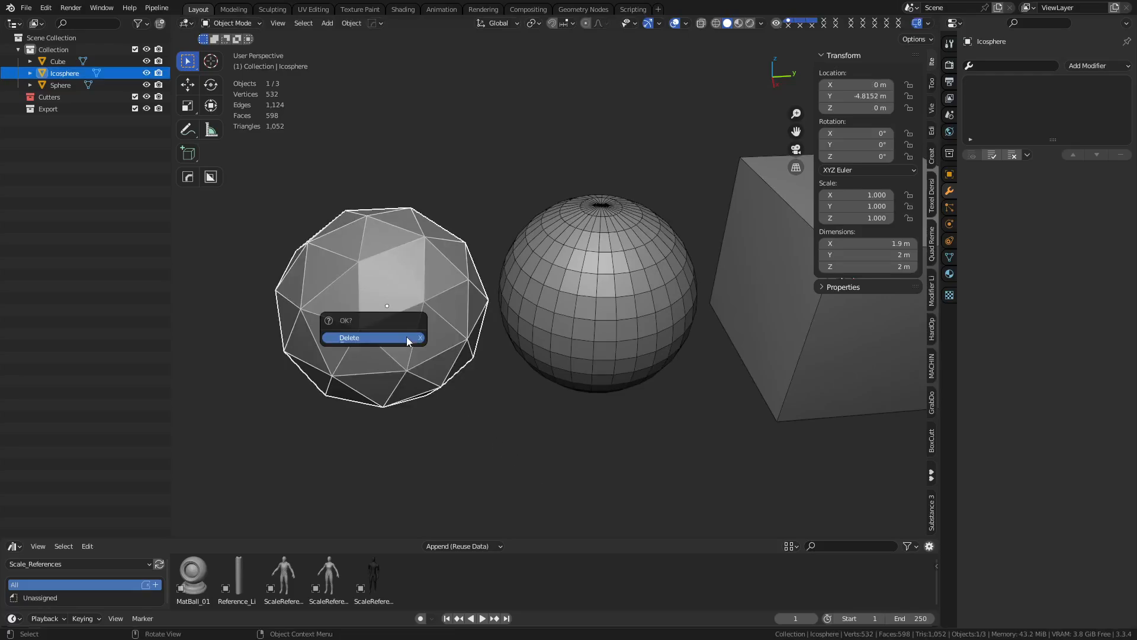
{"action": "left_click", "coordinate": [406, 336]}
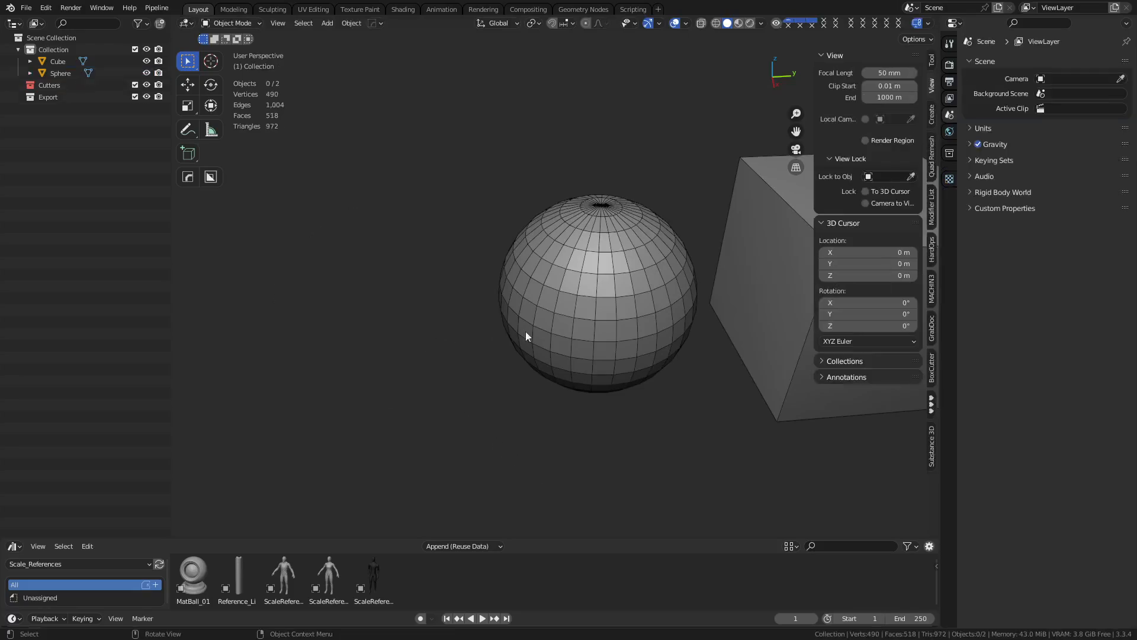
Enter vertex editing on the UV sphere and select its top pole vertex
{"action": "left_click", "coordinate": [597, 317]}
{"action": "middle_click", "coordinate": [627, 290], "text": "alt"}
{"action": "scroll", "coordinate": [624, 293], "scroll_direction": "up", "scroll_amount": 4}
{"action": "middle_click_drag", "start_coordinate": [576, 320], "coordinate": [623, 430]}
{"action": "key", "text": "Tab"}
{"action": "key", "text": "1"}
{"action": "left_click", "coordinate": [548, 192]}
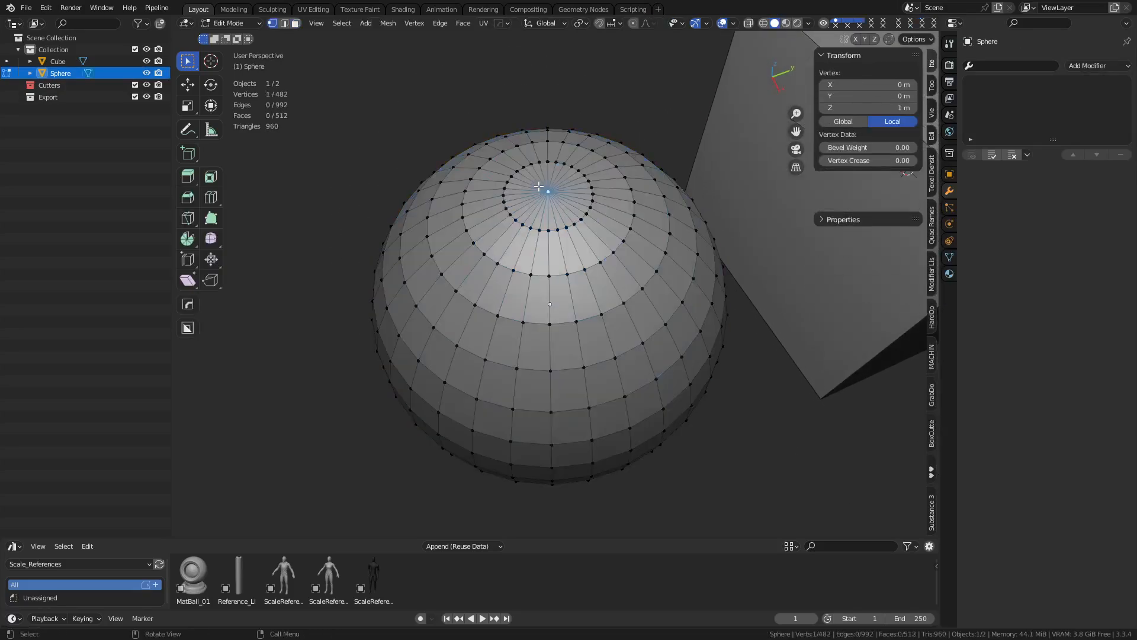
Try Shrink/Fatten on the sphere's top pole vertex, undo it and return to Object Mode
{"action": "key", "text": "alt+s"}
{"action": "left_click", "coordinate": [679, 308]}
{"action": "mouse_move", "coordinate": [665, 340]}
{"action": "middle_mouse_down"}
{"action": "mouse_move", "coordinate": [599, 315]}
{"action": "mouse_move", "coordinate": [612, 322]}
{"action": "mouse_move", "coordinate": [617, 447]}
{"action": "mouse_move", "coordinate": [553, 465]}
{"action": "mouse_move", "coordinate": [609, 272]}
{"action": "mouse_move", "coordinate": [627, 338]}
{"action": "mouse_move", "coordinate": [652, 346]}
{"action": "middle_mouse_up"}
{"action": "key", "text": "ctrl+z"}
{"action": "left_click", "coordinate": [553, 466], "text": "shift"}
{"action": "key", "text": "Tab"}
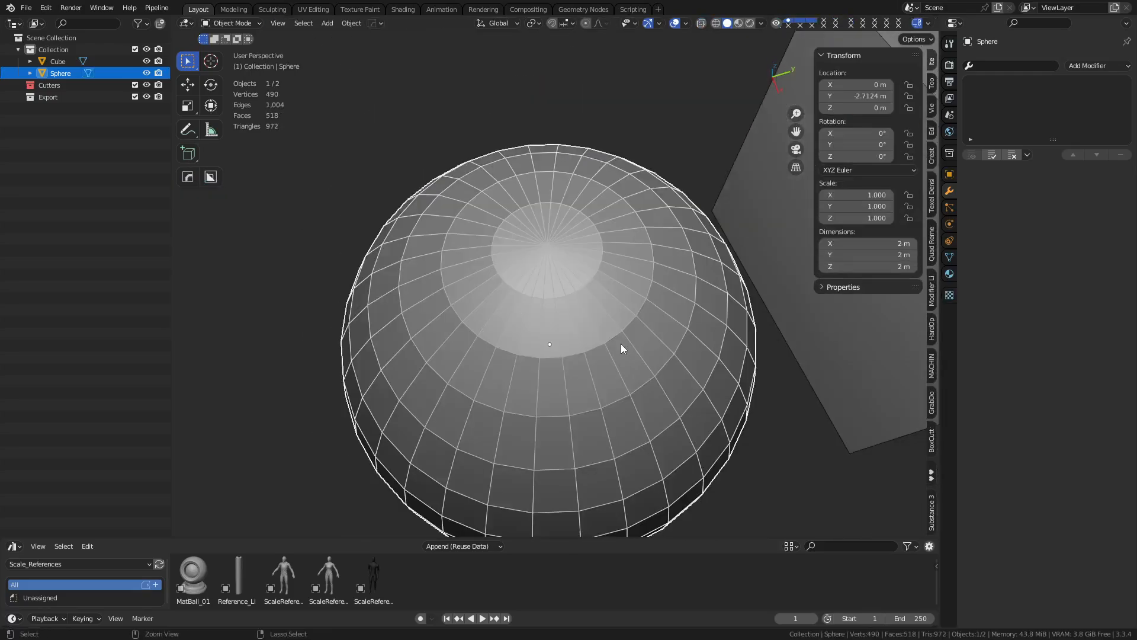
Add a level 3 Subdivision modifier to the UV sphere and inspect the shading at its pole
{"action": "key", "text": "ctrl+3"}
{"action": "scroll", "coordinate": [542, 323], "scroll_direction": "up", "scroll_amount": 3}
{"action": "mouse_move", "coordinate": [515, 316]}
{"action": "middle_mouse_down"}
{"action": "mouse_move", "coordinate": [535, 338]}
{"action": "mouse_move", "coordinate": [500, 312]}
{"action": "mouse_move", "coordinate": [542, 261]}
{"action": "middle_mouse_up"}
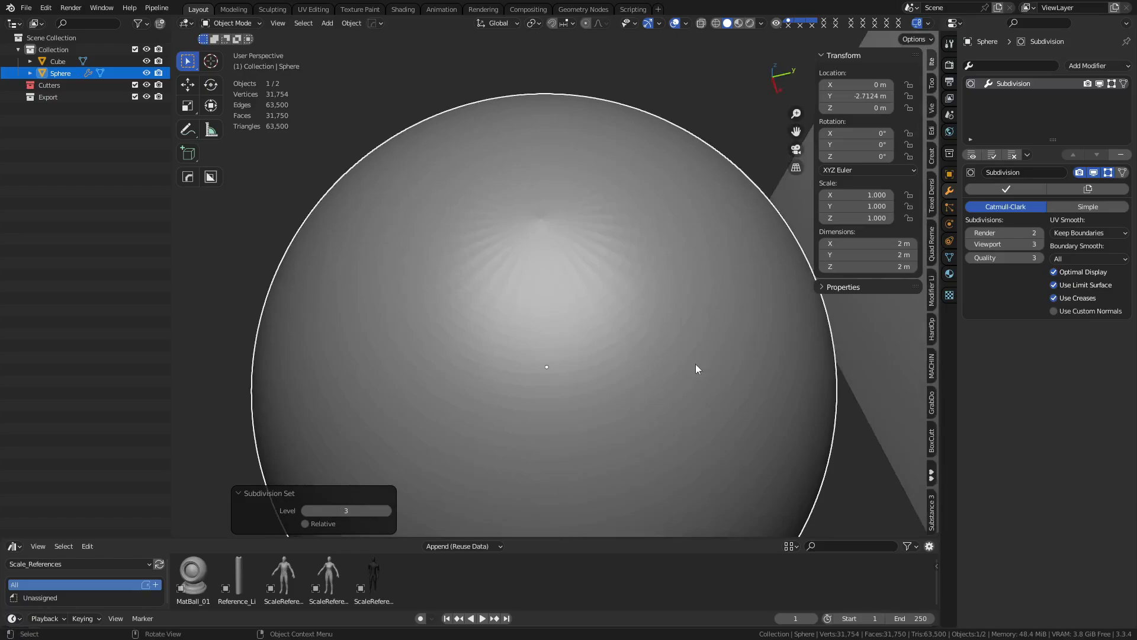
Delete the subdivided UV sphere
{"action": "scroll", "coordinate": [696, 367], "scroll_direction": "down", "scroll_amount": 5}
{"action": "key", "text": "x"}
{"action": "left_click", "coordinate": [622, 353]}
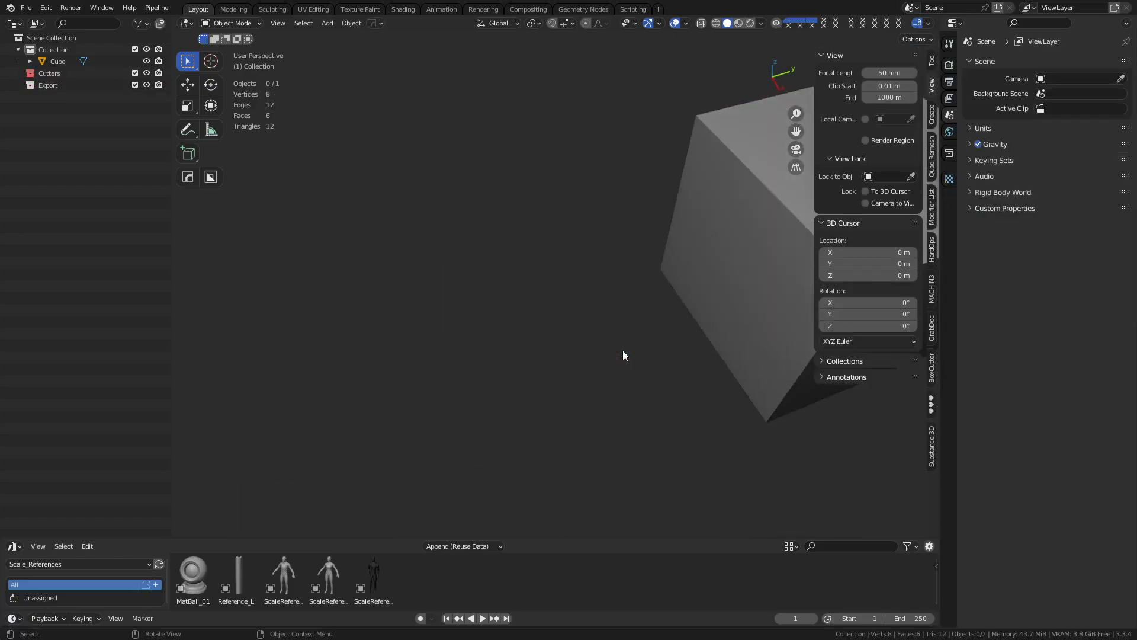
Restore the deleted UV sphere and delete the rings of faces surrounding its top pole in Edit Mode
{"action": "key", "text": "ctrl+z"}
{"action": "key", "text": "Tab"}
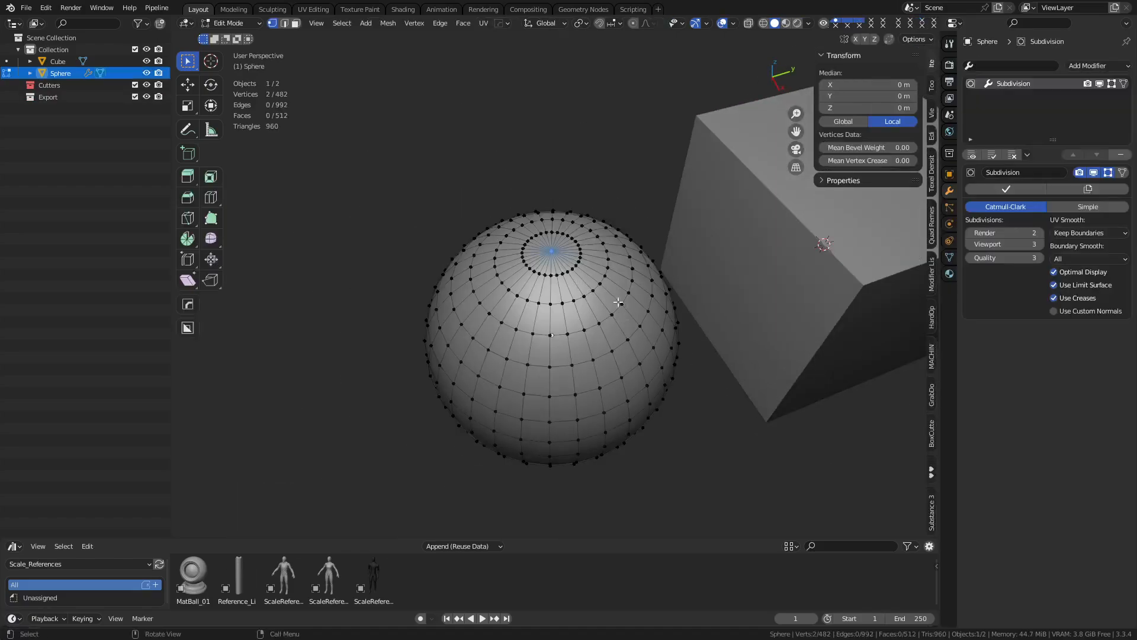
{"action": "key", "text": "ctrl+KP_Add"}
{"action": "key", "text": "ctrl+KP_Add"}
{"action": "key", "text": "ctrl+KP_Add"}
{"action": "key", "text": "ctrl+KP_Add"}
{"action": "key", "text": "x"}
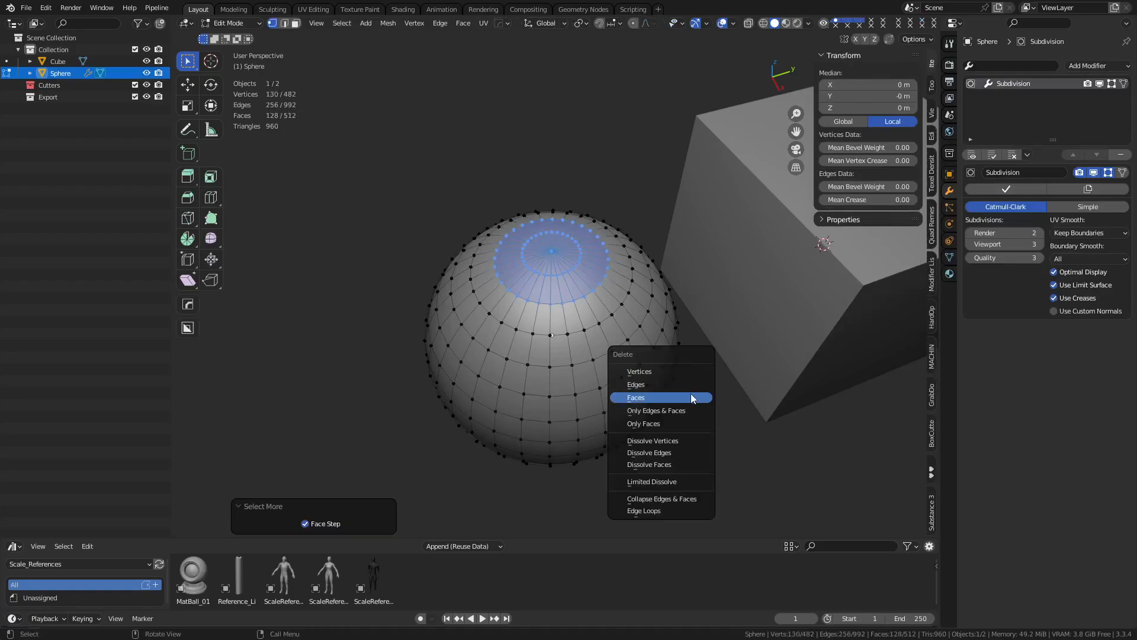
{"action": "left_click", "coordinate": [692, 398]}
Fill the open top of the UV sphere with a single face, inset it three times and return to Object Mode
{"action": "left_click", "coordinate": [582, 295], "text": "alt"}
{"action": "key", "text": "f"}
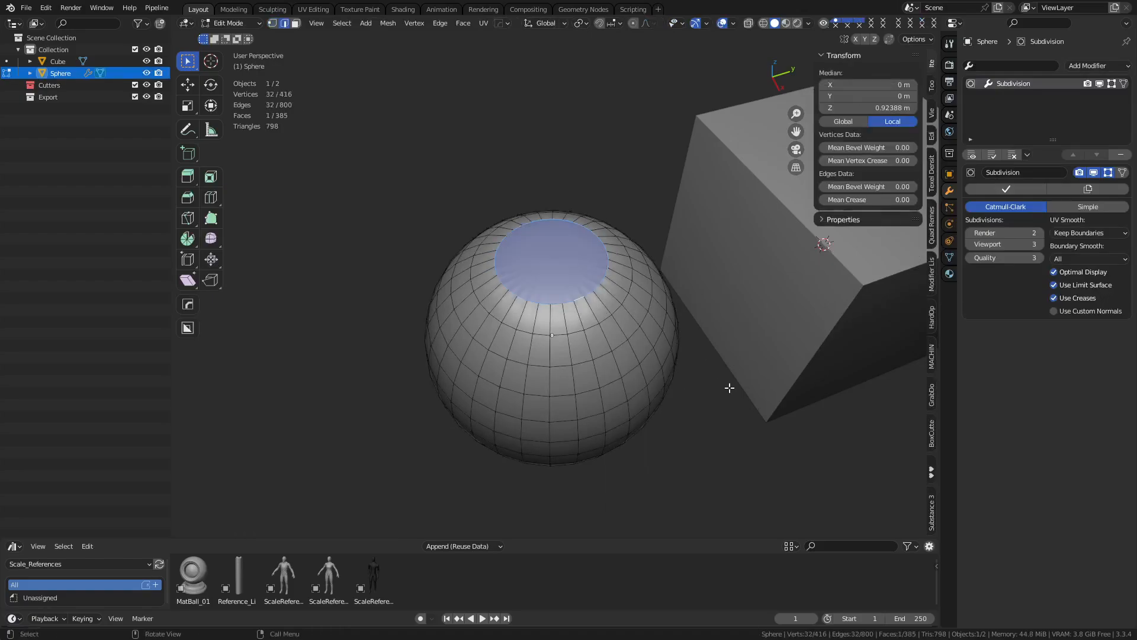
{"action": "key", "text": "i"}
{"action": "left_click", "coordinate": [713, 381]}
{"action": "key", "text": "i"}
{"action": "left_click", "coordinate": [703, 373]}
{"action": "key", "text": "i"}
{"action": "left_click", "coordinate": [692, 368]}
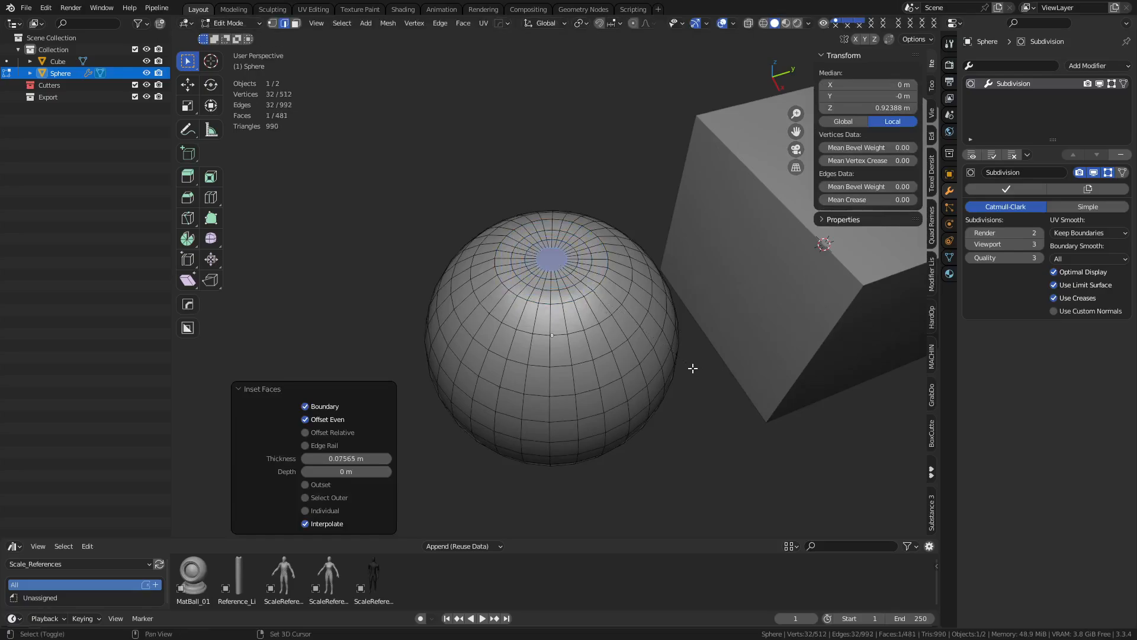
{"action": "key", "text": "Tab"}
{"action": "middle_click_drag", "start_coordinate": [609, 377], "coordinate": [550, 261]}
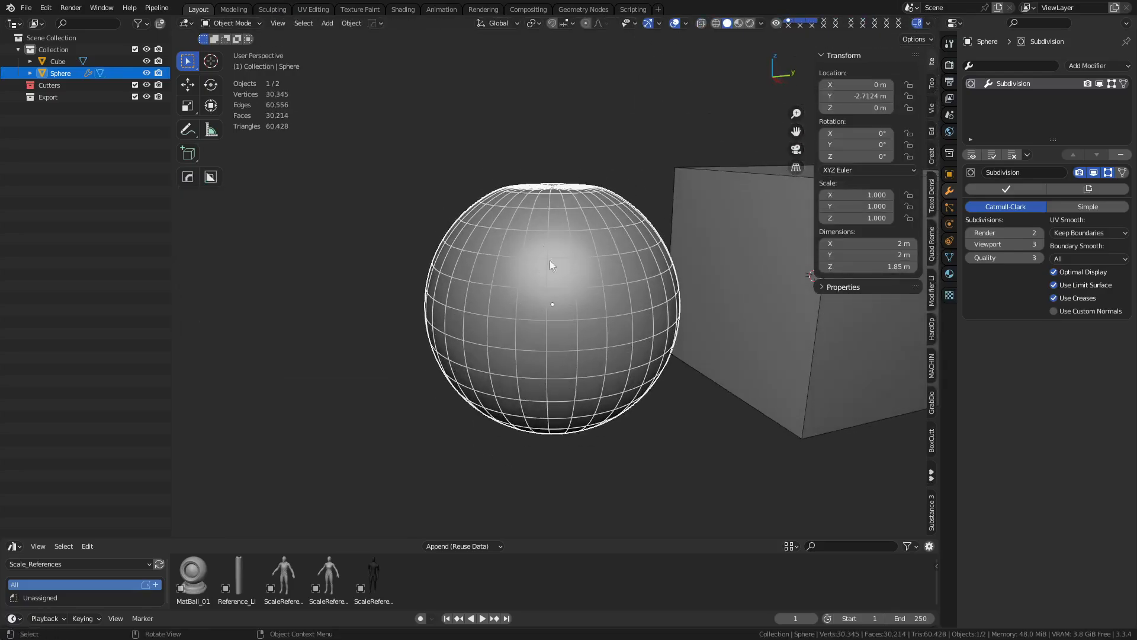
Select five adjoining horizontal face loops around the middle of the UV sphere in face editing
{"action": "key", "text": "ctrl+Tab"}
{"action": "left_click", "coordinate": [650, 351]}
{"action": "left_click", "coordinate": [573, 334], "text": "alt"}
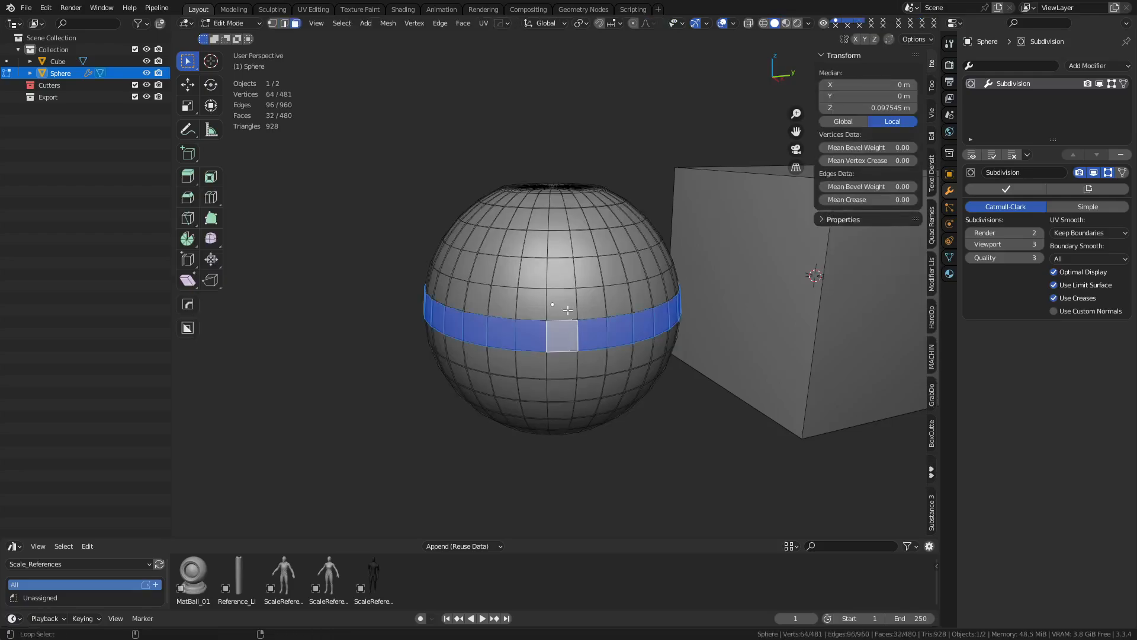
{"action": "left_click", "coordinate": [567, 303], "text": "alt+shift"}
{"action": "left_click", "coordinate": [566, 272], "text": "alt+shift"}
{"action": "left_click", "coordinate": [571, 366], "text": "alt+shift"}
{"action": "left_click", "coordinate": [585, 391], "text": "alt+shift"}
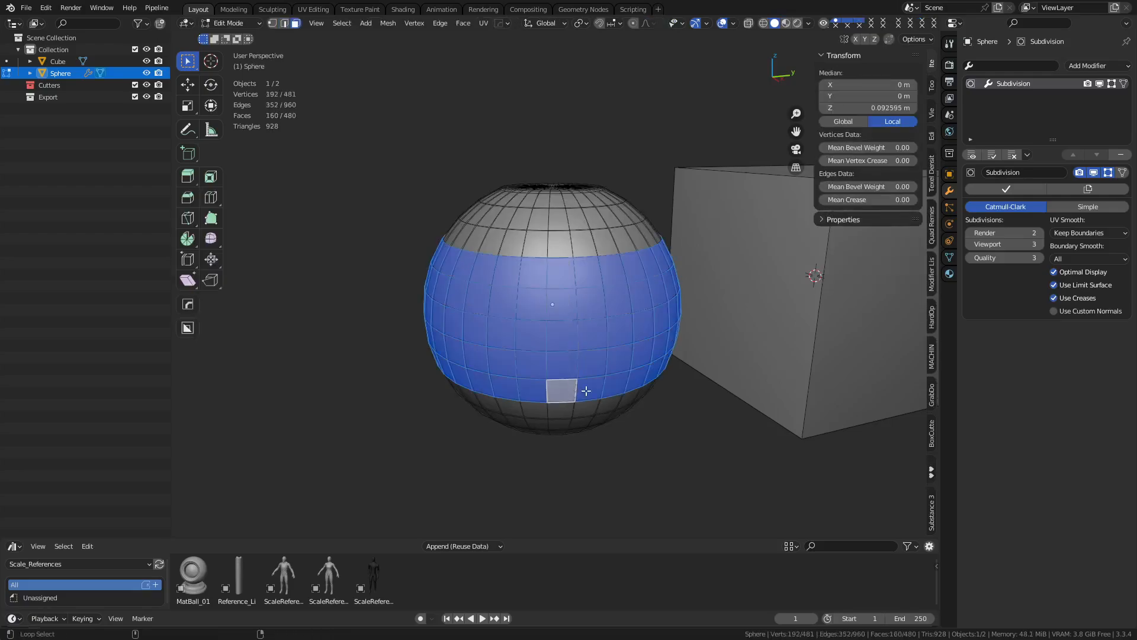
Leave Edit Mode and delete the modified UV sphere, keeping the default cube
{"action": "middle_click_drag", "start_coordinate": [586, 391], "coordinate": [571, 250]}
{"action": "key", "text": "ctrl+Tab"}
{"action": "left_click", "coordinate": [454, 389]}
{"action": "key", "text": "Delete"}
{"action": "key", "text": "Home"}
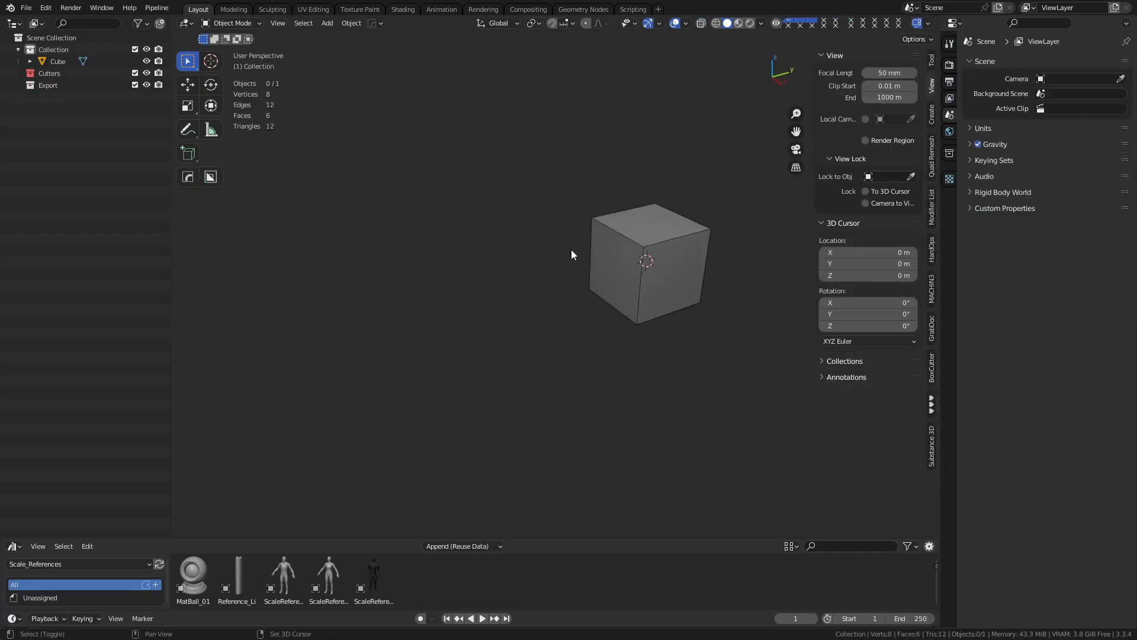
Add a second cube and move it about -4.87 m along the Y axis, beside the default cube
{"action": "key", "text": "shift+a"}
{"action": "mouse_move", "coordinate": [570, 250]}
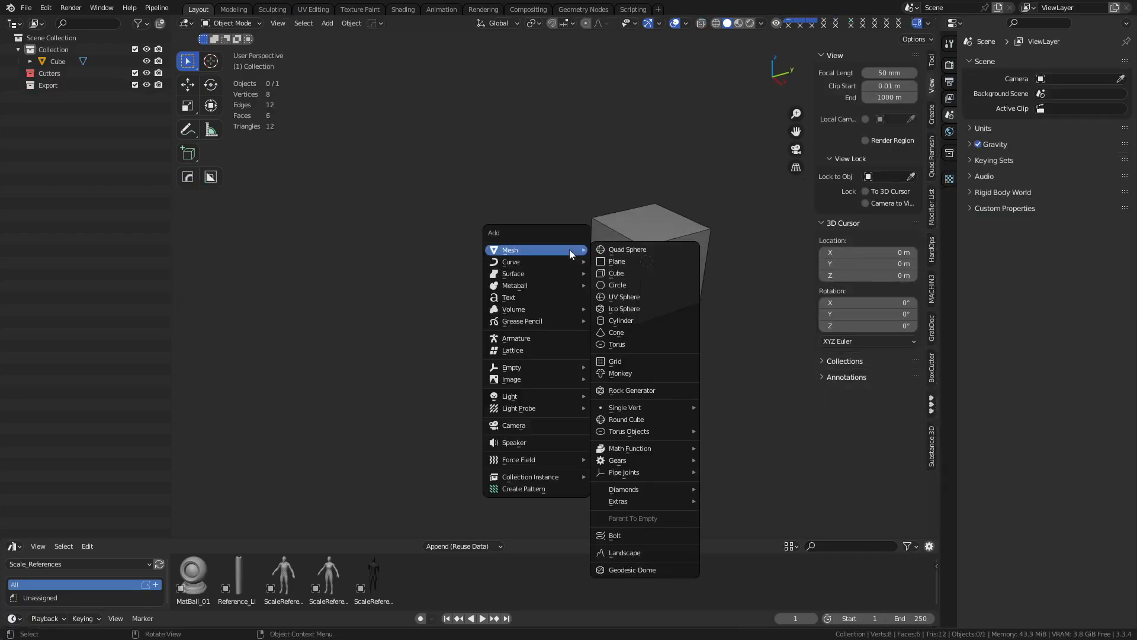
{"action": "left_click", "coordinate": [644, 273]}
{"action": "key", "text": "g"}
{"action": "key", "text": "y"}
{"action": "left_click", "coordinate": [587, 312]}
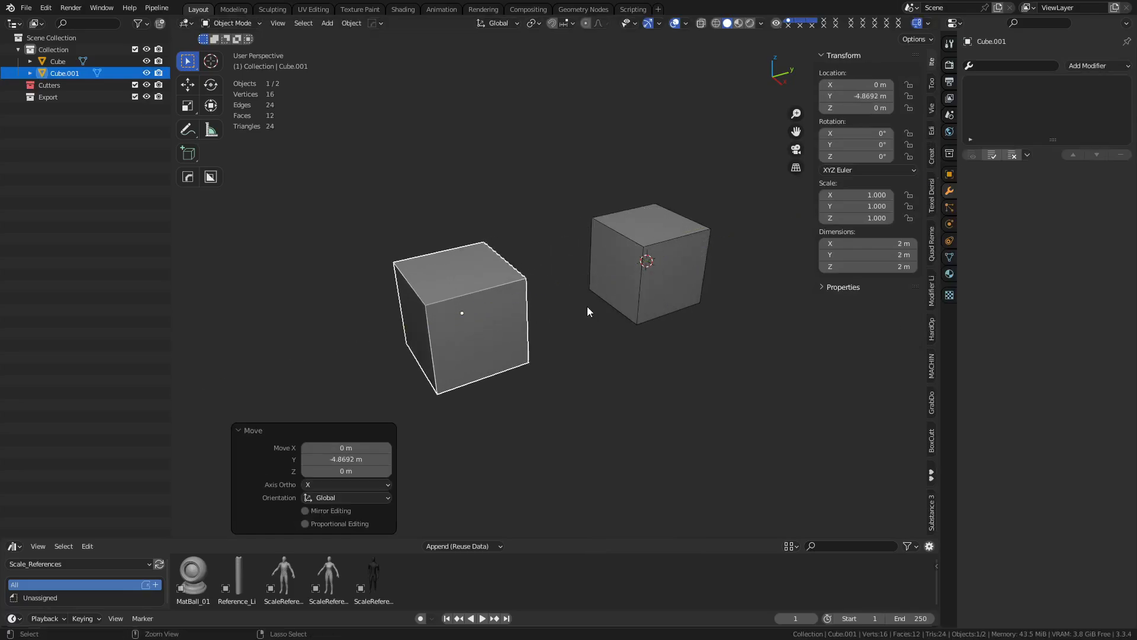
Add a level 3 Subdivision modifier to the new cube and shade it smooth
{"action": "key", "text": "ctrl+3"}
{"action": "key", "text": "grave"}
{"action": "left_click", "coordinate": [626, 359]}
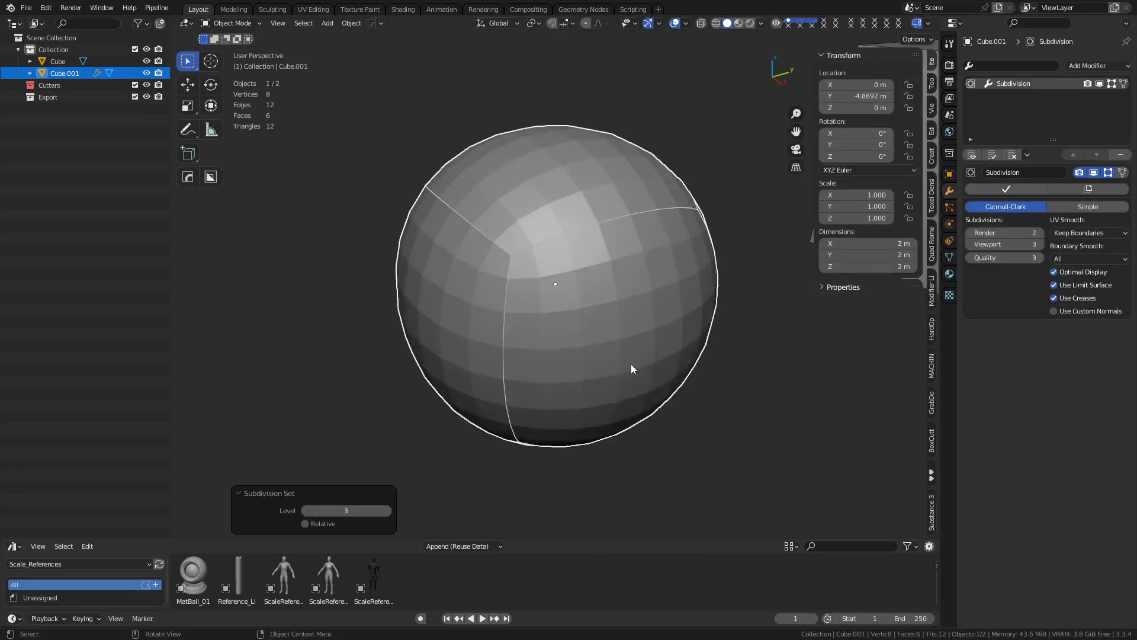
{"action": "right_click", "coordinate": [607, 354]}
{"action": "left_click", "coordinate": [607, 353]}
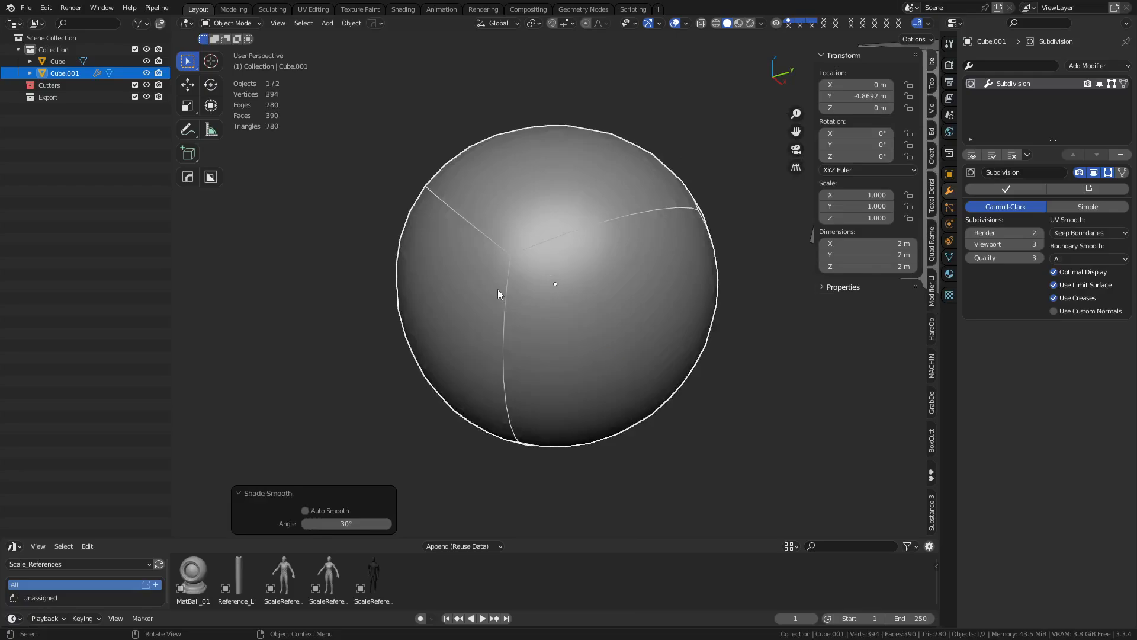
{"action": "middle_click_drag", "start_coordinate": [497, 289], "coordinate": [613, 358]}
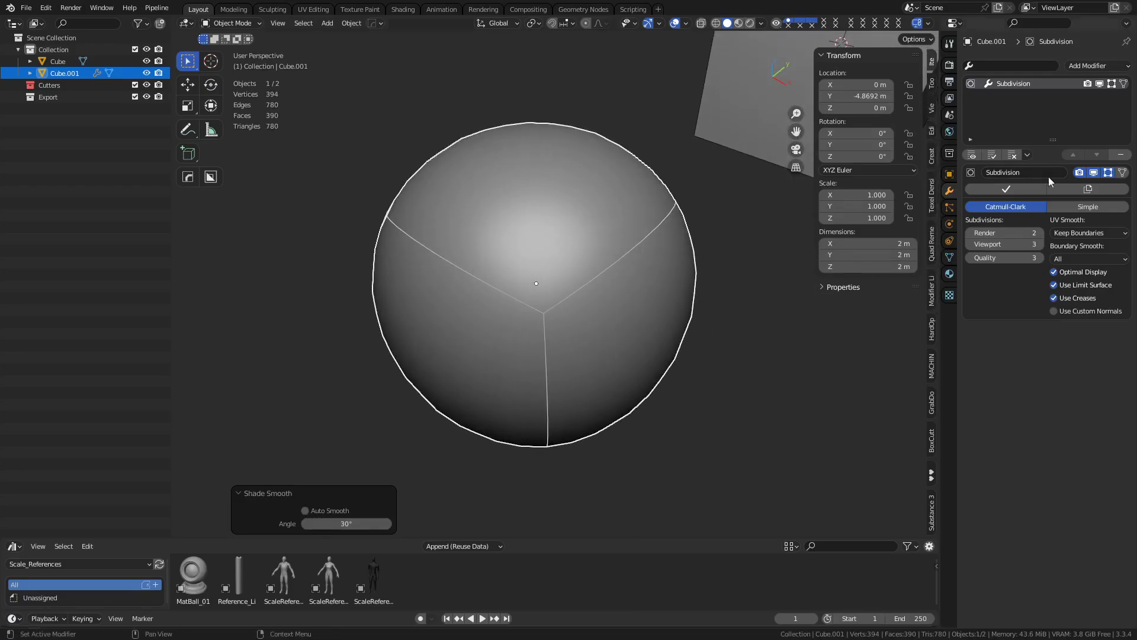
Add a Cast modifier with the Sphere shape after the cube's Subdivision modifier
{"action": "left_click", "coordinate": [1091, 65]}
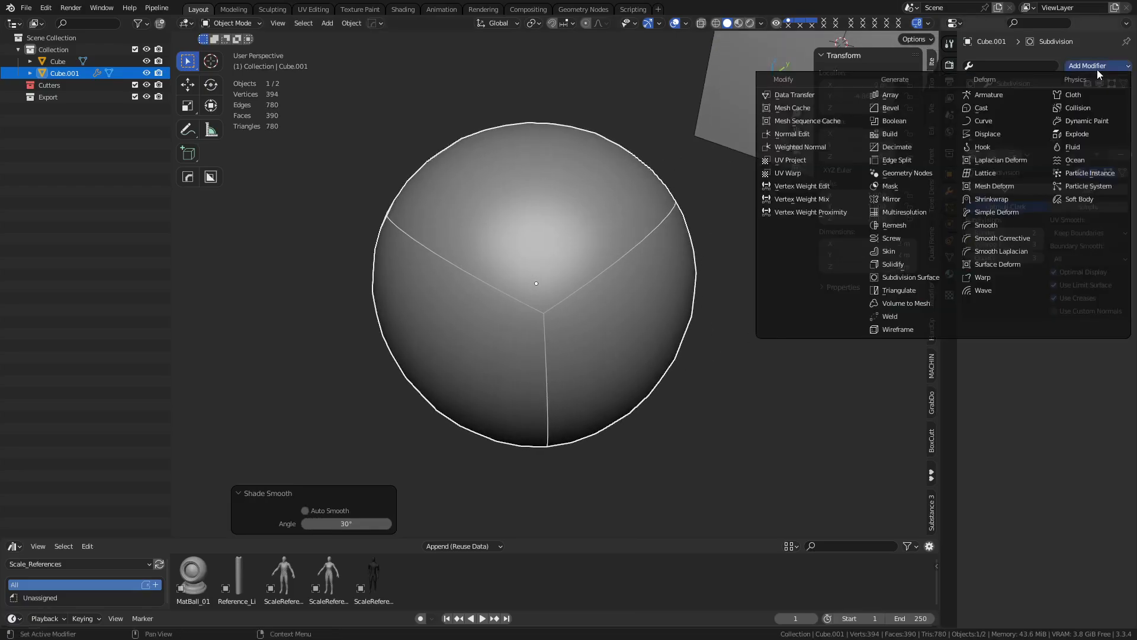
{"action": "left_click", "coordinate": [1000, 109]}
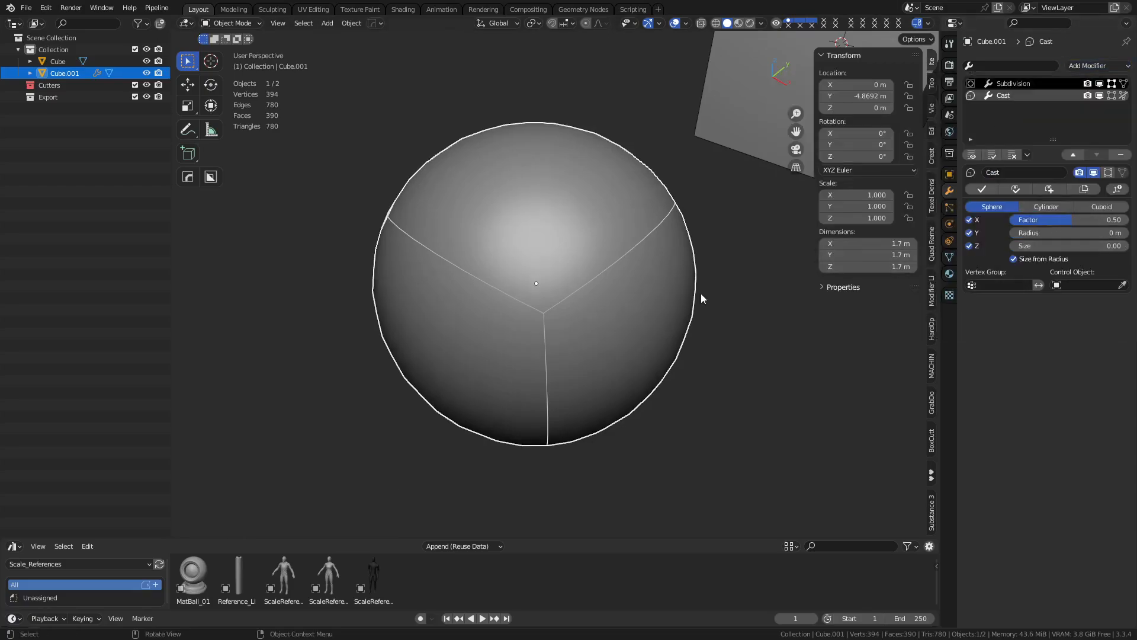
{"action": "key", "text": "shift+w"}
{"action": "key", "text": "shift+w"}
Check the viewport wireframe overlay settings and turn off Optimal Display in the cube's Subdivision modifier
{"action": "left_click", "coordinate": [761, 24]}
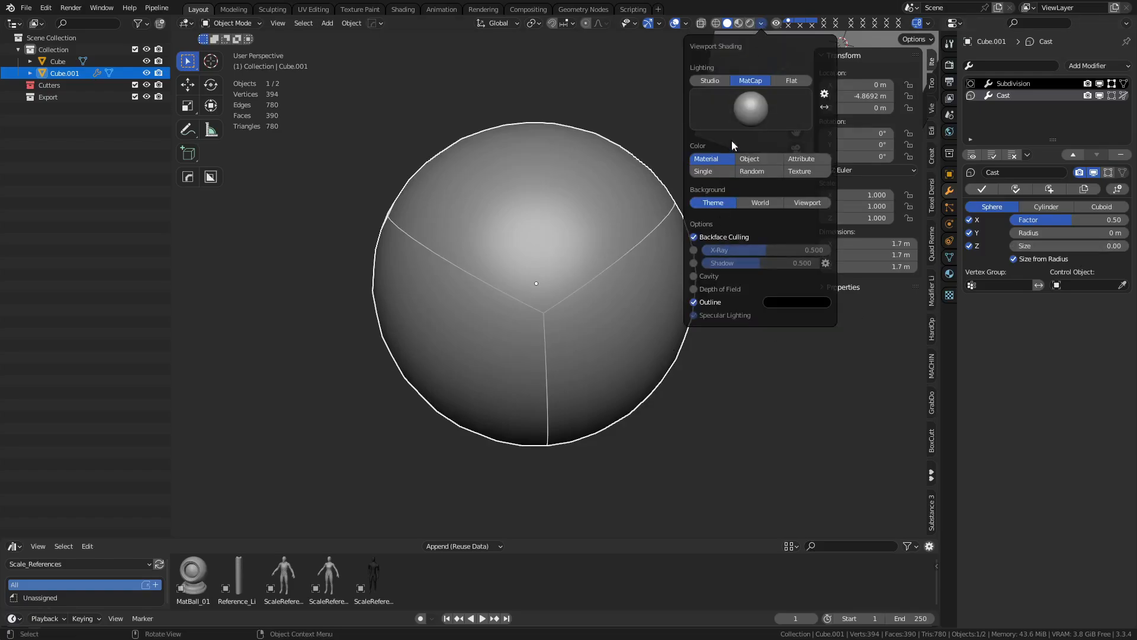
{"action": "mouse_move", "coordinate": [677, 27]}
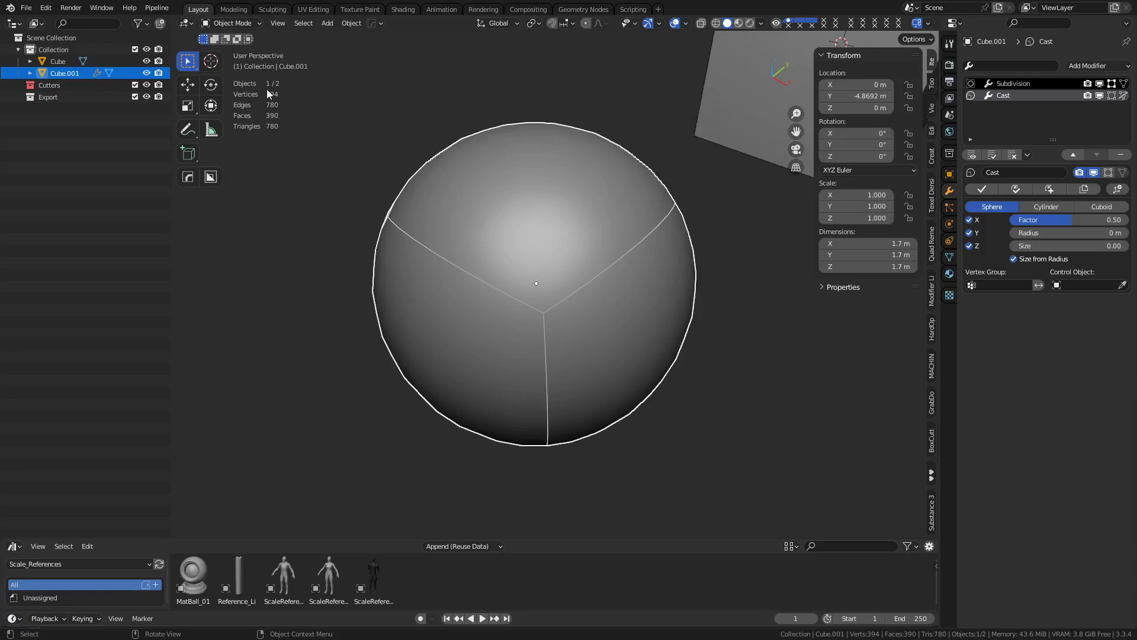
{"action": "left_click", "coordinate": [765, 23]}
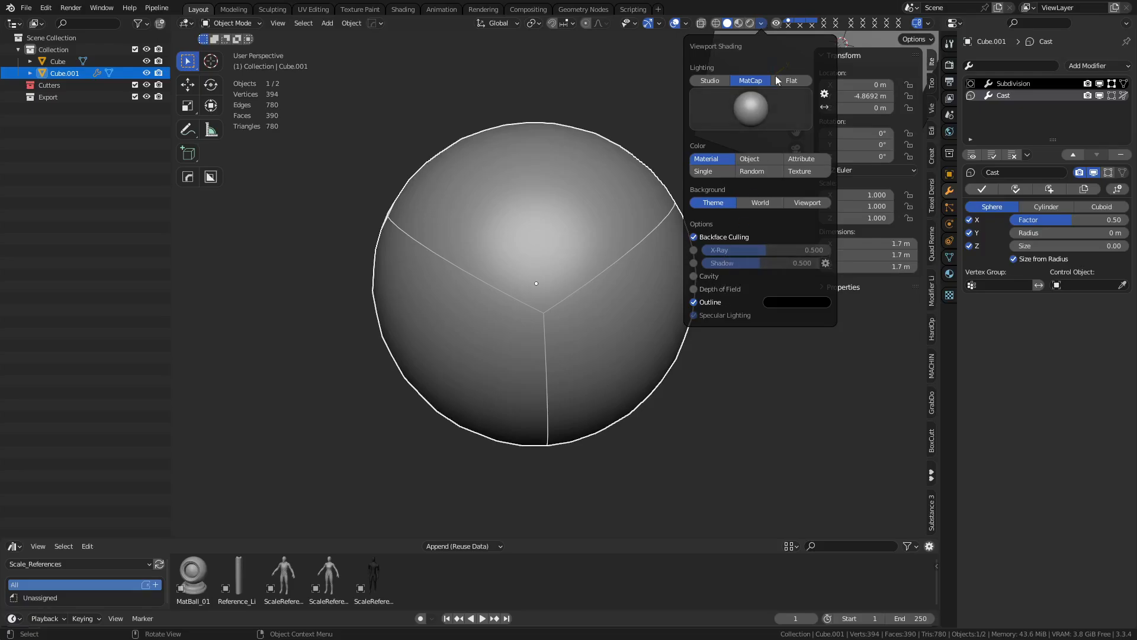
{"action": "left_click", "coordinate": [689, 23]}
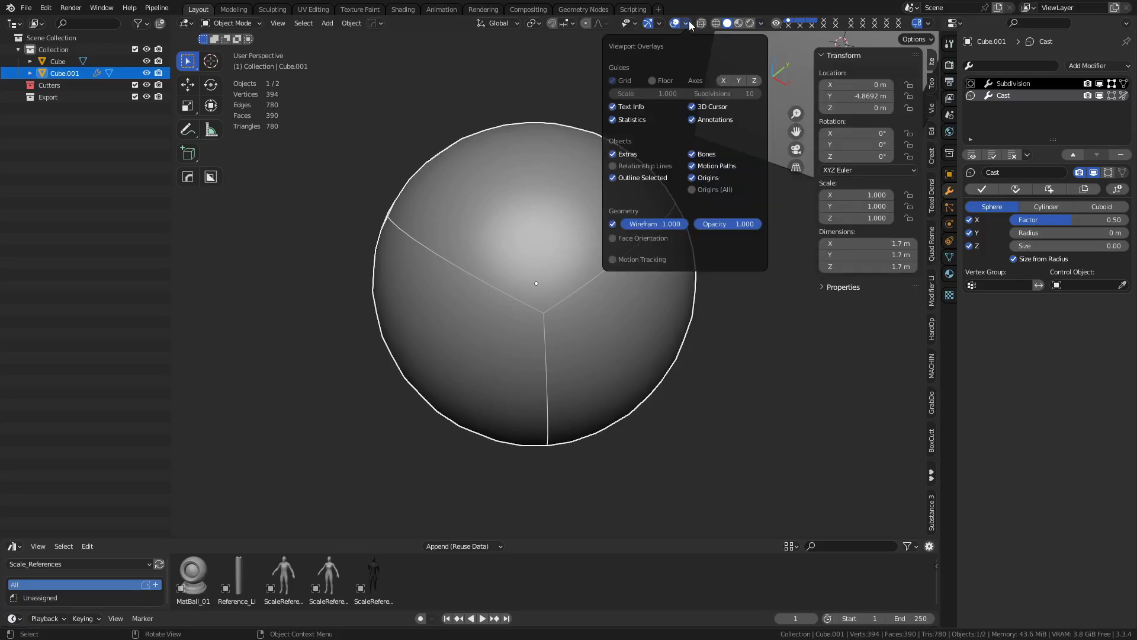
{"action": "right_click", "coordinate": [613, 225]}
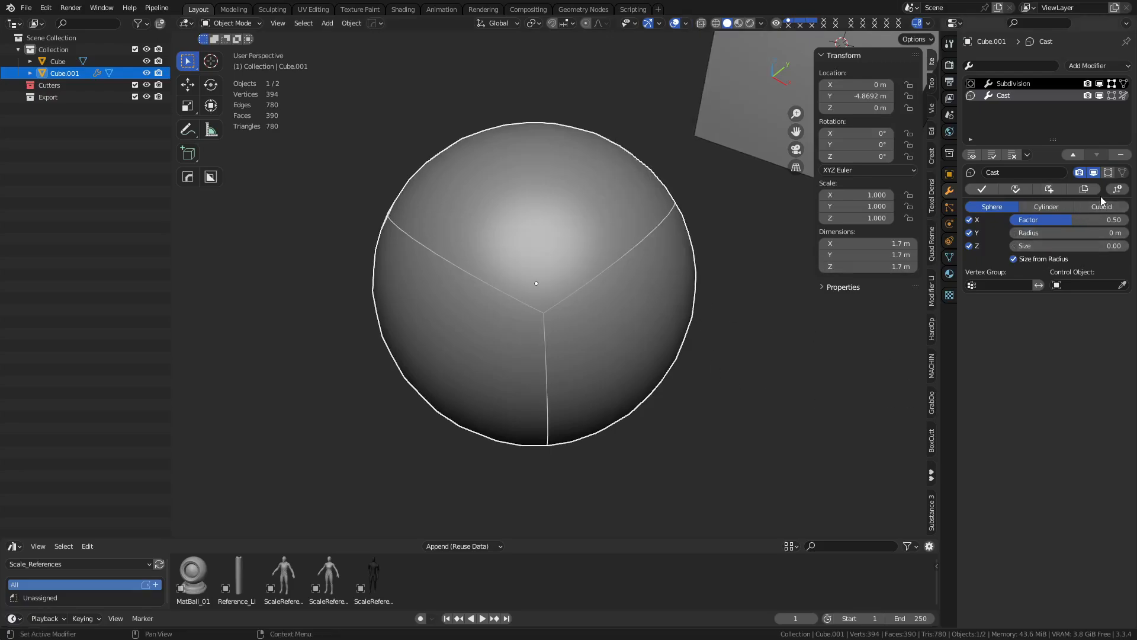
{"action": "left_click", "coordinate": [1031, 86]}
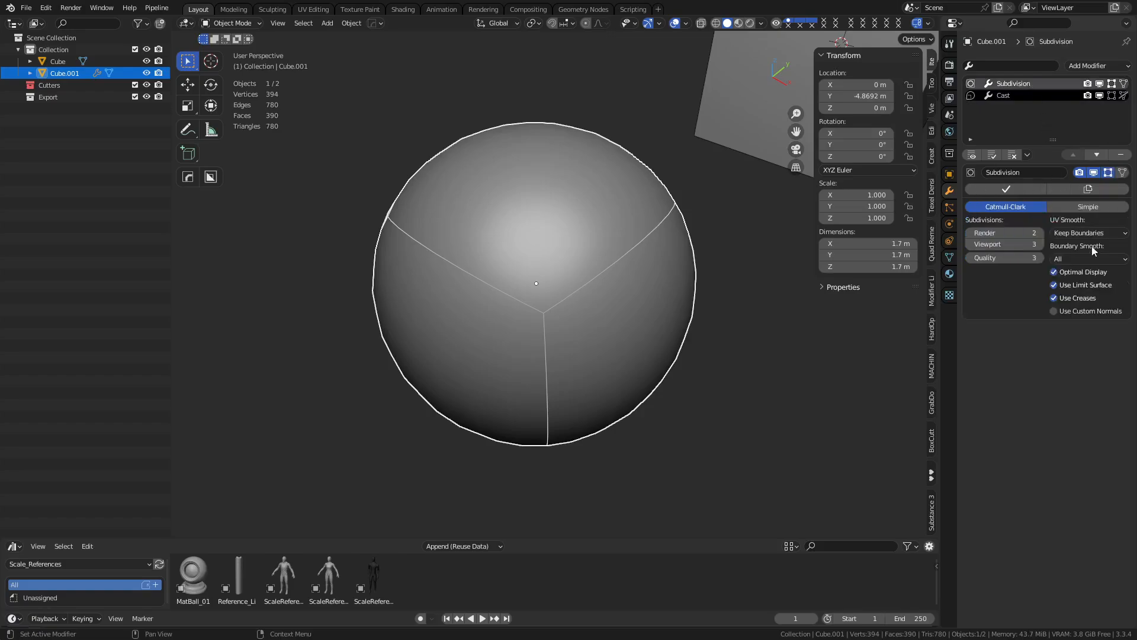
{"action": "left_click", "coordinate": [1086, 272]}
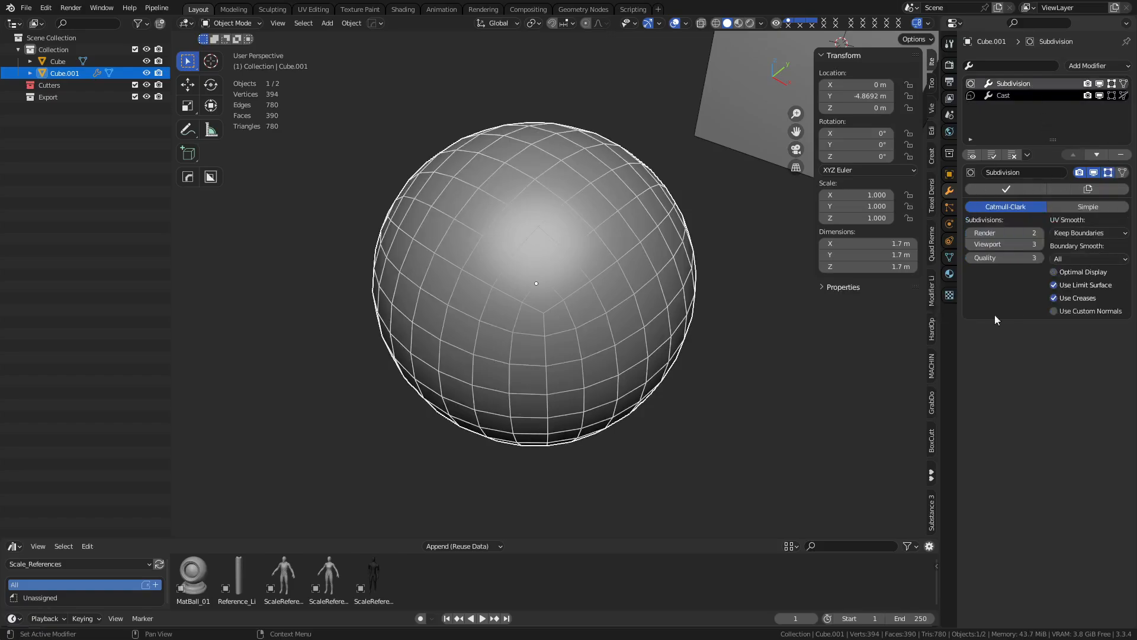
{"action": "middle_click_drag", "start_coordinate": [628, 371], "coordinate": [728, 355]}
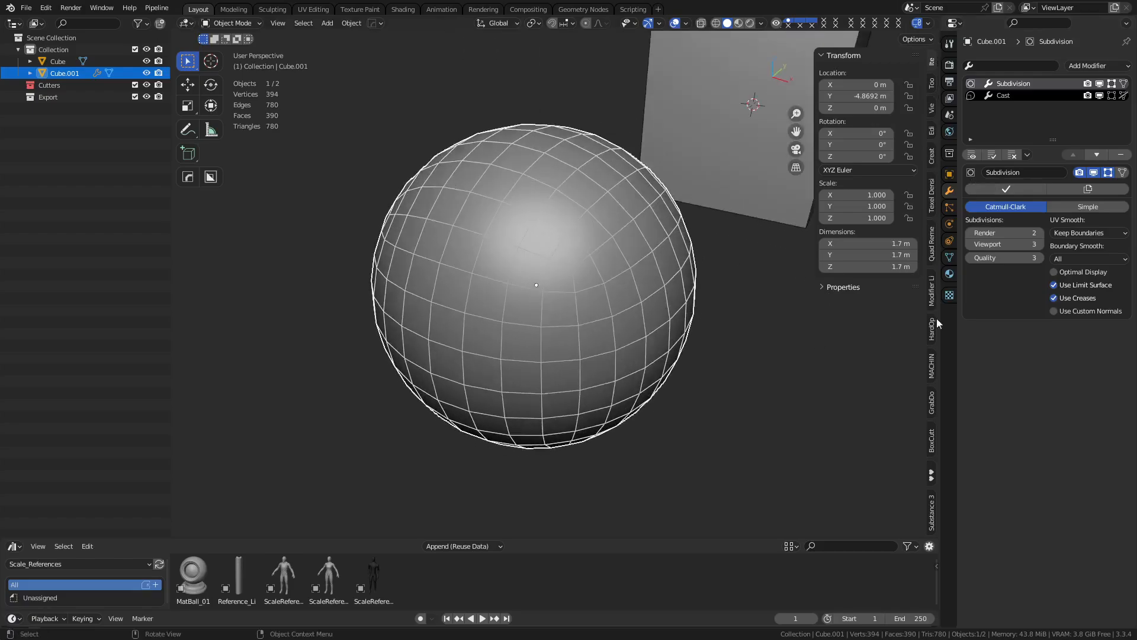
Set the Subdivision viewport level to 2 and examine a corner of the original cube where three edges meet
{"action": "left_click", "coordinate": [970, 244]}
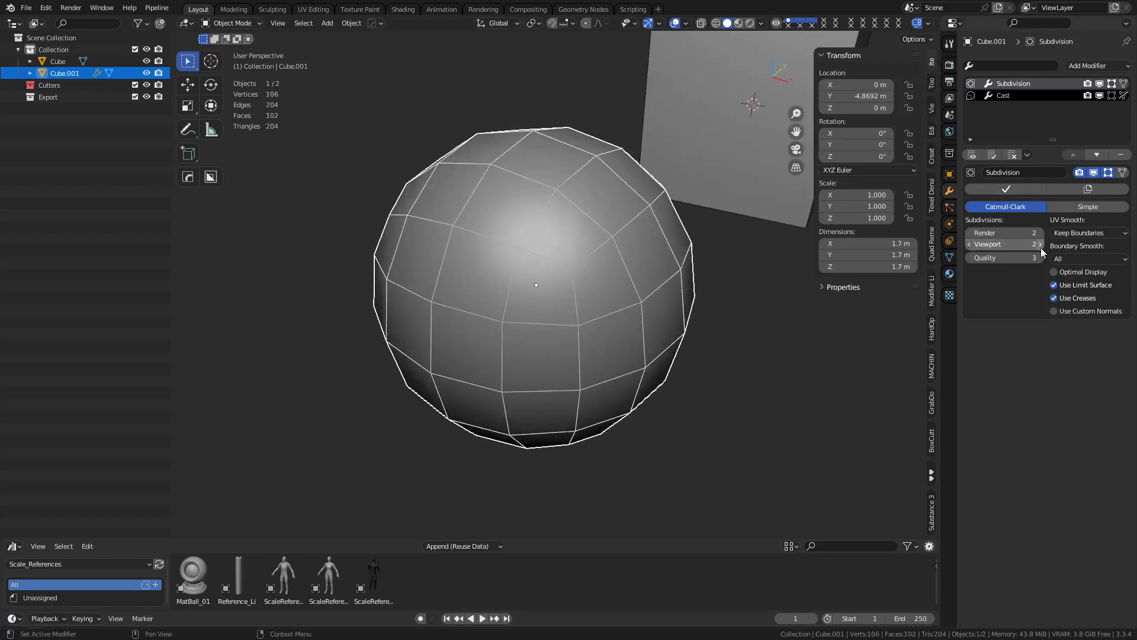
{"action": "middle_click", "coordinate": [571, 279], "text": "alt"}
{"action": "scroll", "coordinate": [553, 279], "scroll_direction": "up", "scroll_amount": 8}
{"action": "middle_click_drag", "start_coordinate": [553, 290], "coordinate": [558, 329]}
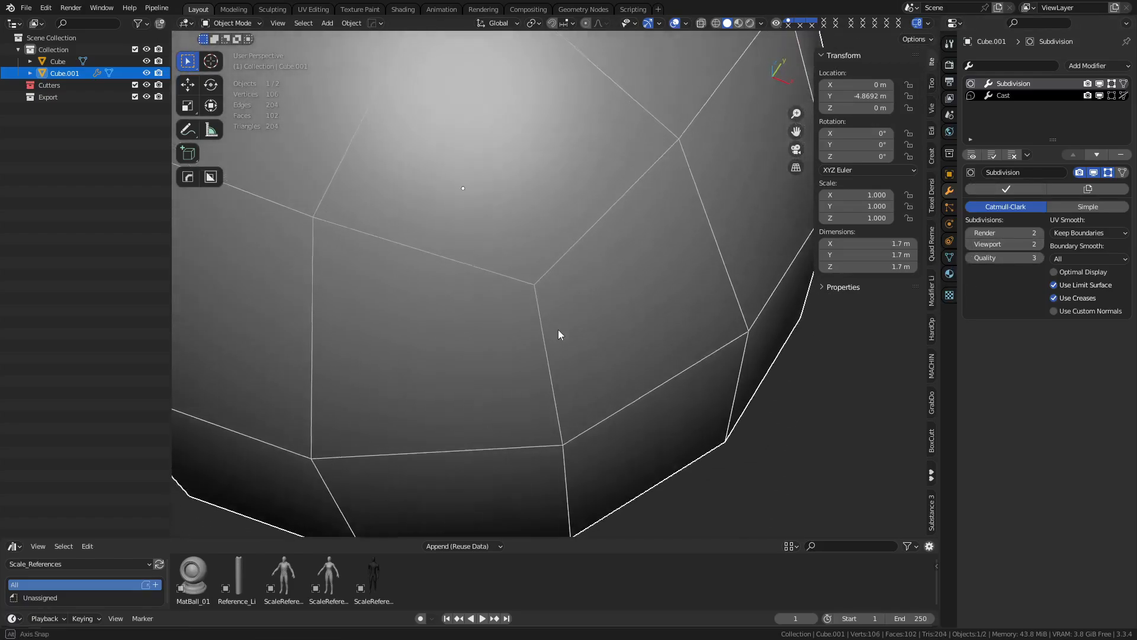
Raise the Subdivision viewport level to 6 and frame the whole rounded cube
{"action": "left_click", "coordinate": [1040, 243]}
{"action": "left_click", "coordinate": [1040, 243]}
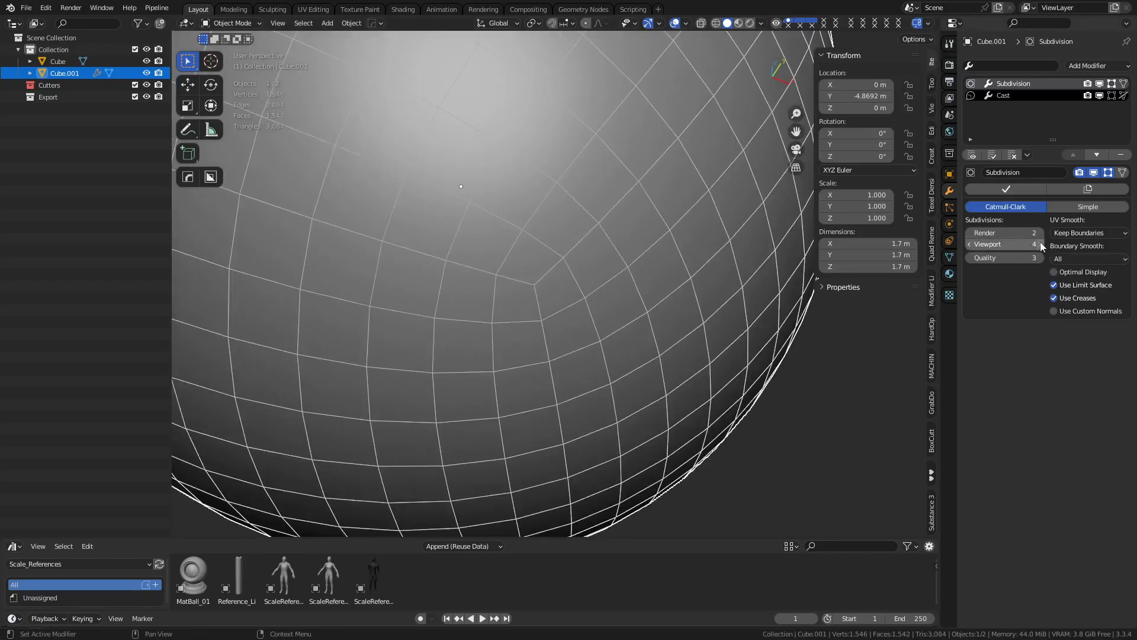
{"action": "left_click", "coordinate": [1040, 243]}
{"action": "left_click", "coordinate": [1040, 242]}
{"action": "scroll", "coordinate": [530, 297], "scroll_direction": "up", "scroll_amount": 1}
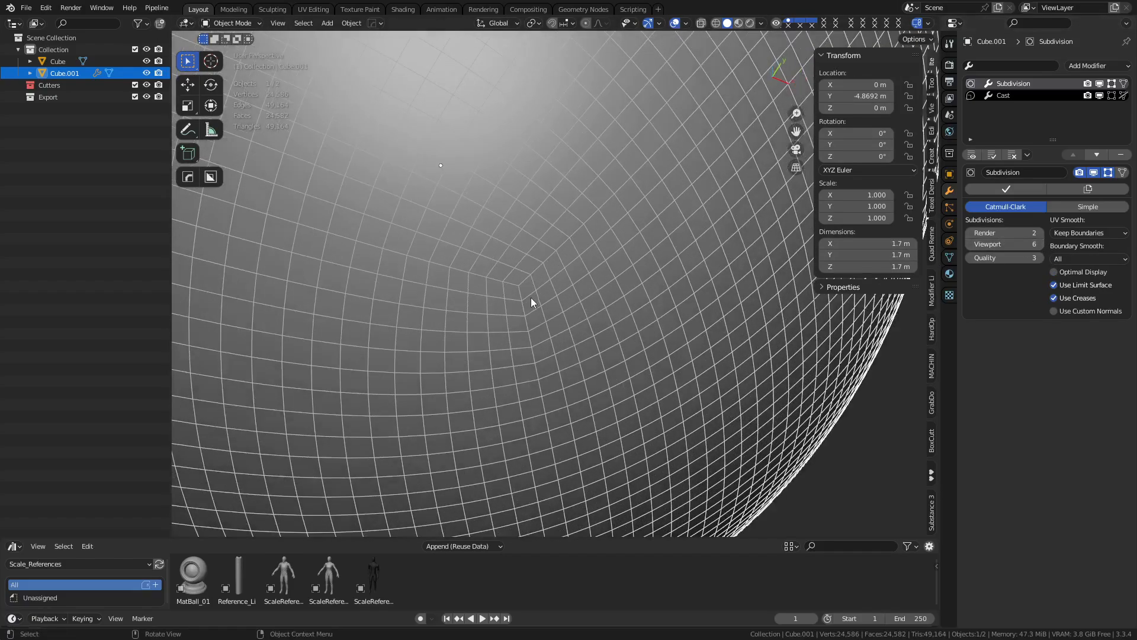
{"action": "key", "text": "KP_Decimal"}
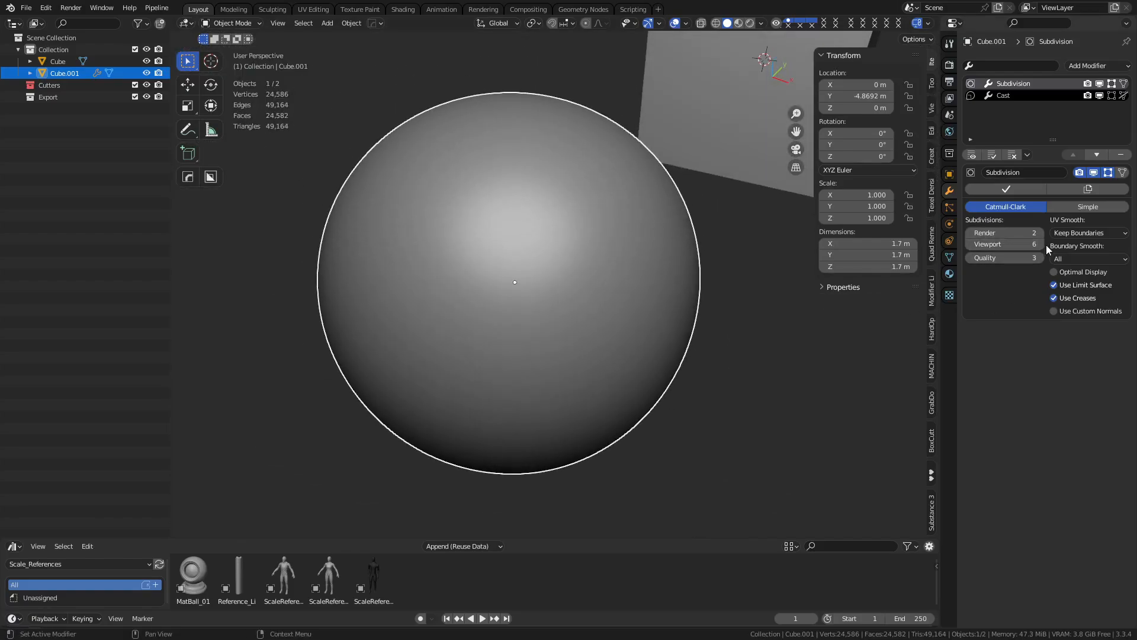
Deselect the level 6 rounded cube and examine its shading and quad topology around a corner
{"action": "middle_click_drag", "start_coordinate": [610, 363], "coordinate": [566, 361]}
{"action": "middle_click_drag", "start_coordinate": [506, 267], "coordinate": [607, 303]}
{"action": "key", "text": "shift+w"}
{"action": "left_click", "coordinate": [808, 332]}
{"action": "middle_click_drag", "start_coordinate": [779, 380], "coordinate": [678, 329]}
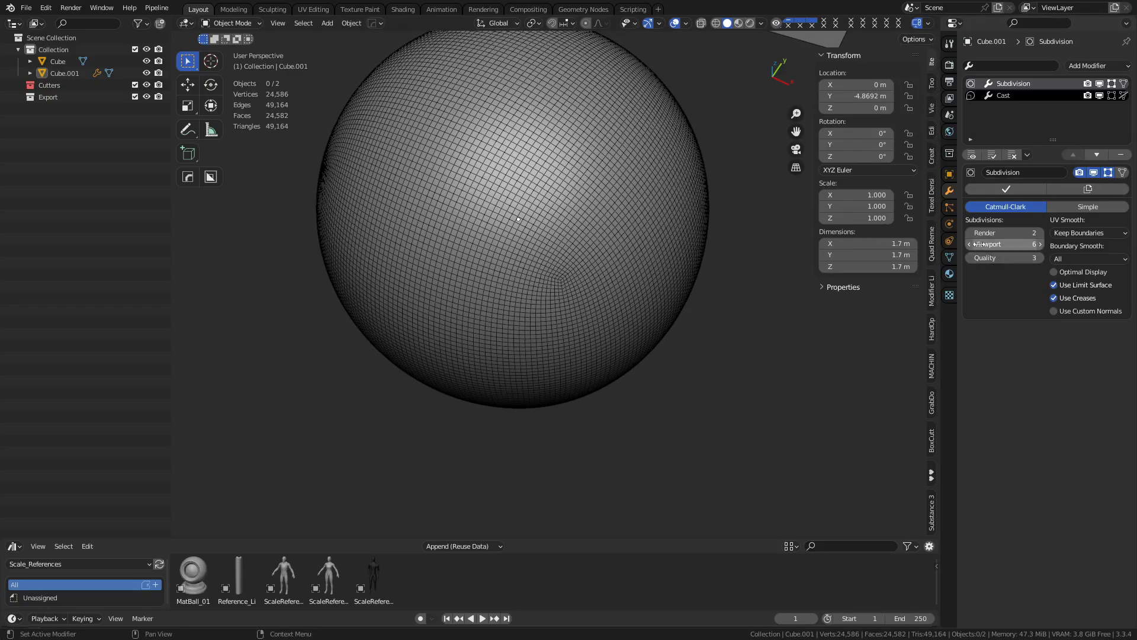
Select the rounded cube with the Subdivision and Cast modifiers and delete it
{"action": "left_click", "coordinate": [624, 233]}
{"action": "scroll", "coordinate": [783, 227], "scroll_direction": "down", "scroll_amount": 3}
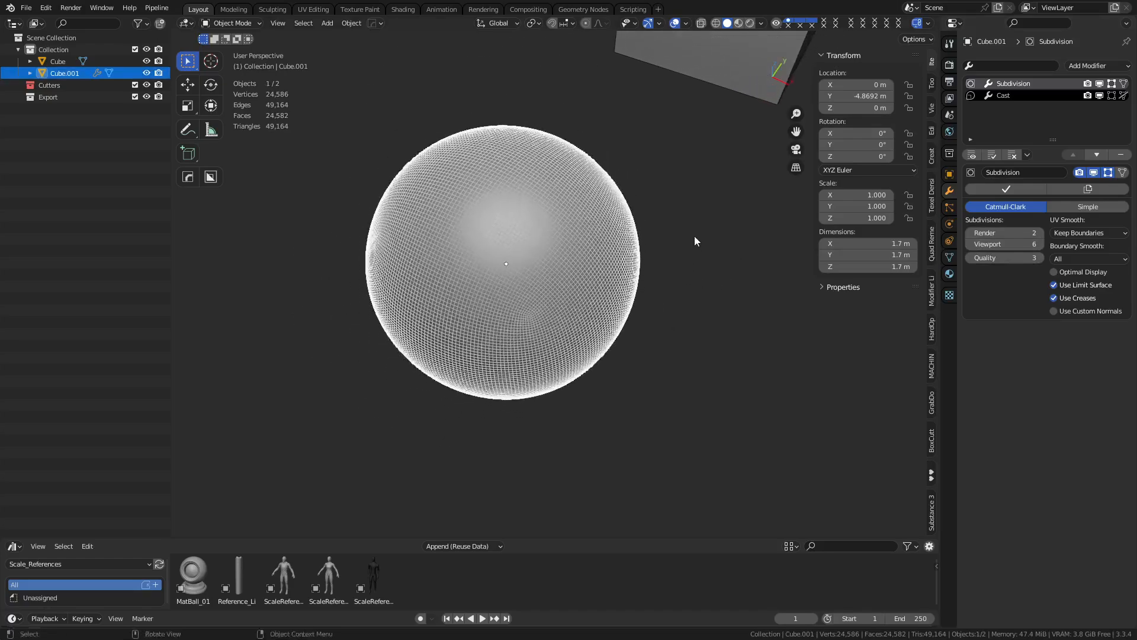
{"action": "key", "text": "x"}
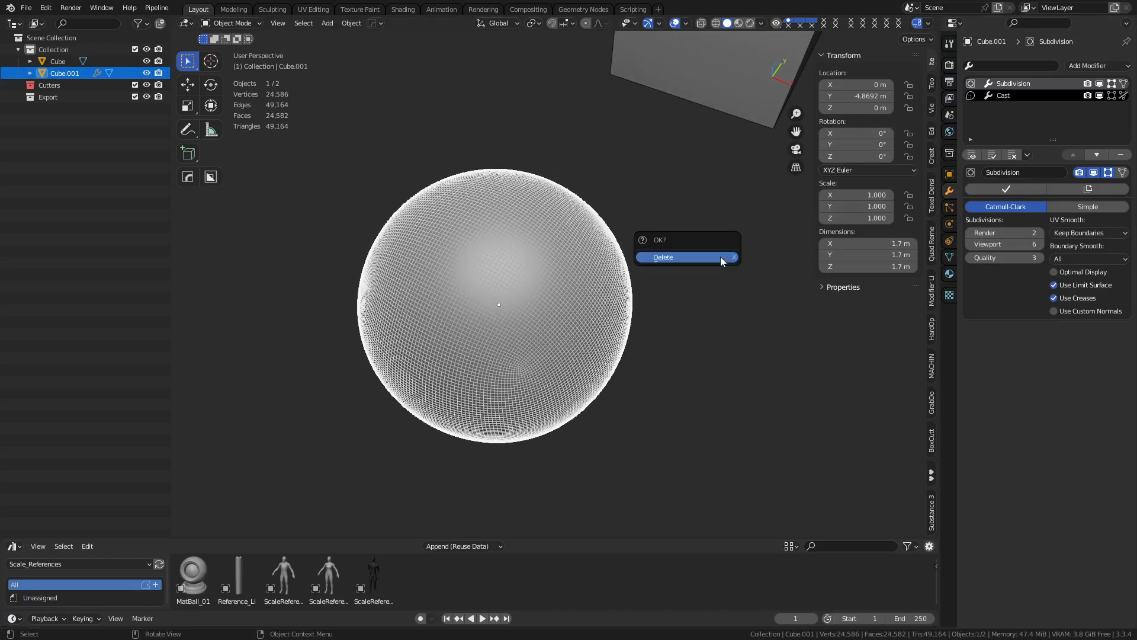
{"action": "left_click", "coordinate": [720, 257]}
Add a Quad Sphere mesh at the world origin, over the default cube
{"action": "scroll", "coordinate": [709, 258], "scroll_direction": "down", "scroll_amount": 5}
{"action": "middle_click_drag", "start_coordinate": [678, 186], "coordinate": [586, 270], "text": "shift"}
{"action": "key", "text": "shift+a"}
{"action": "mouse_move", "coordinate": [581, 272]}
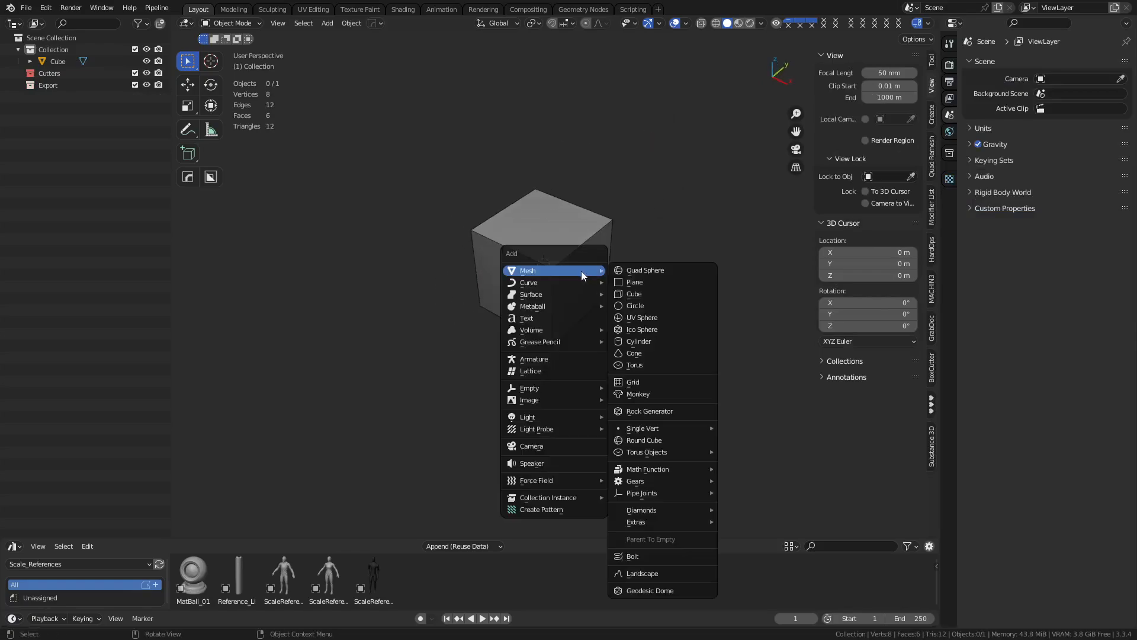
{"action": "left_click", "coordinate": [658, 272]}
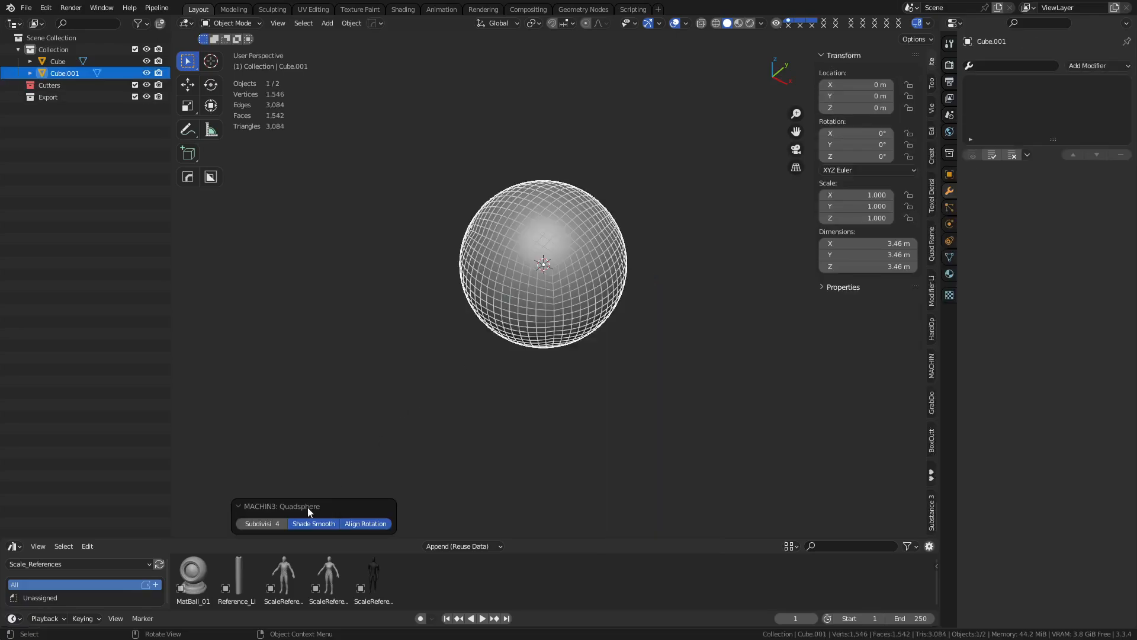
Try fewer subdivisions on the quad sphere, then set its subdivisions to 5
{"action": "left_click", "coordinate": [239, 524]}
{"action": "left_click", "coordinate": [239, 525]}
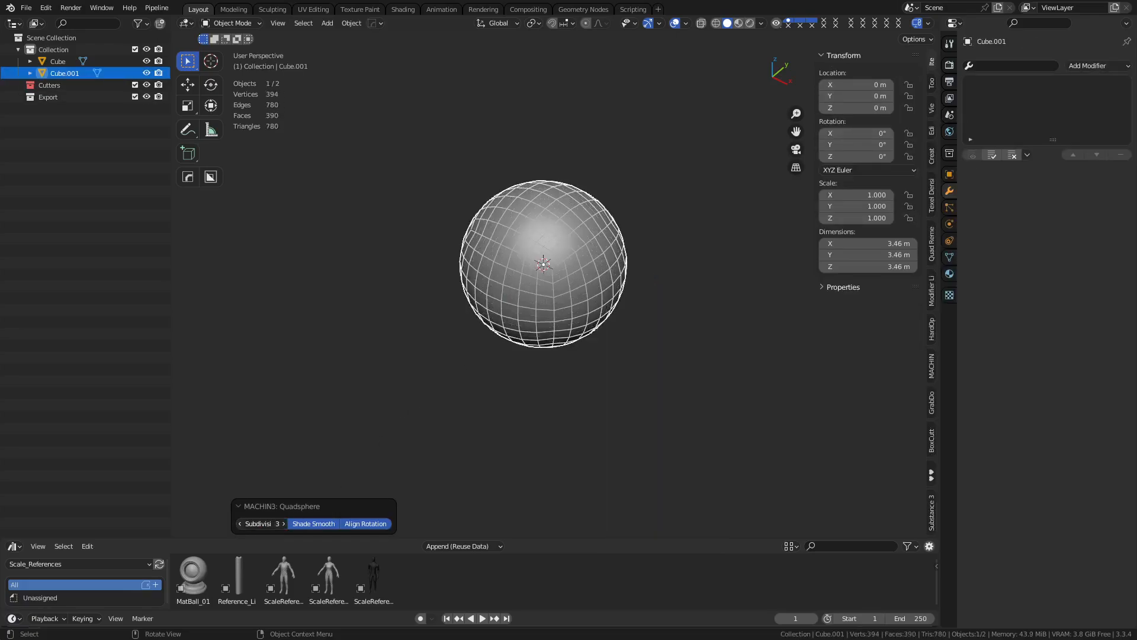
{"action": "left_click", "coordinate": [284, 524]}
{"action": "left_click", "coordinate": [284, 524]}
{"action": "left_click", "coordinate": [285, 523]}
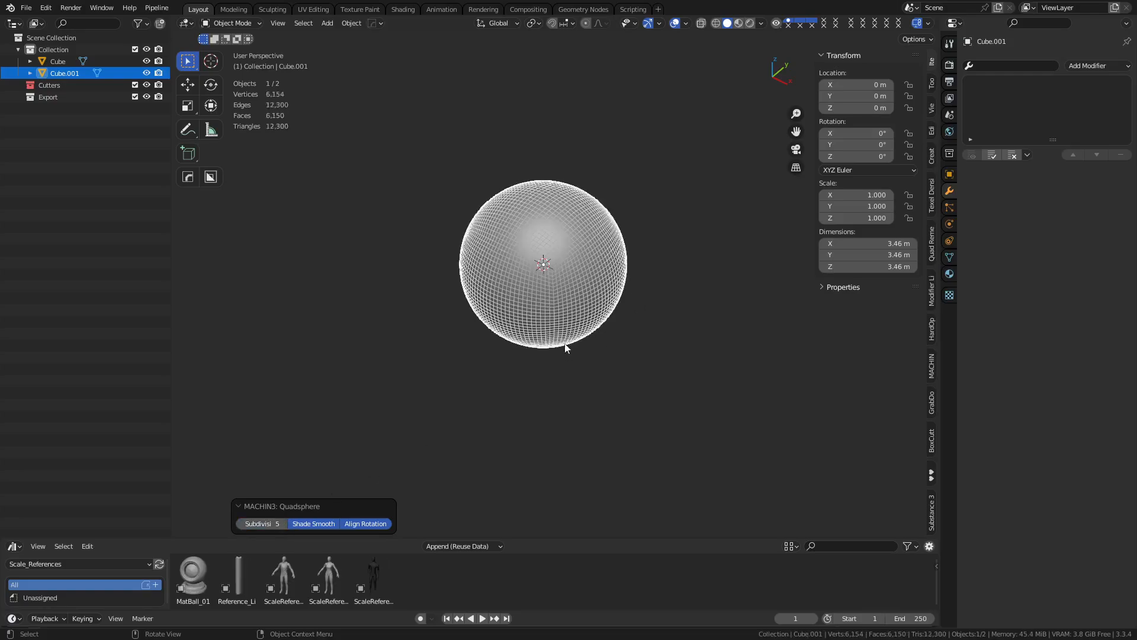
Reduce the quad sphere's subdivisions to 2, trying 1 along the way, and examine its coarse face layout
{"action": "left_click", "coordinate": [240, 524]}
{"action": "left_click", "coordinate": [240, 524]}
{"action": "left_click", "coordinate": [240, 524]}
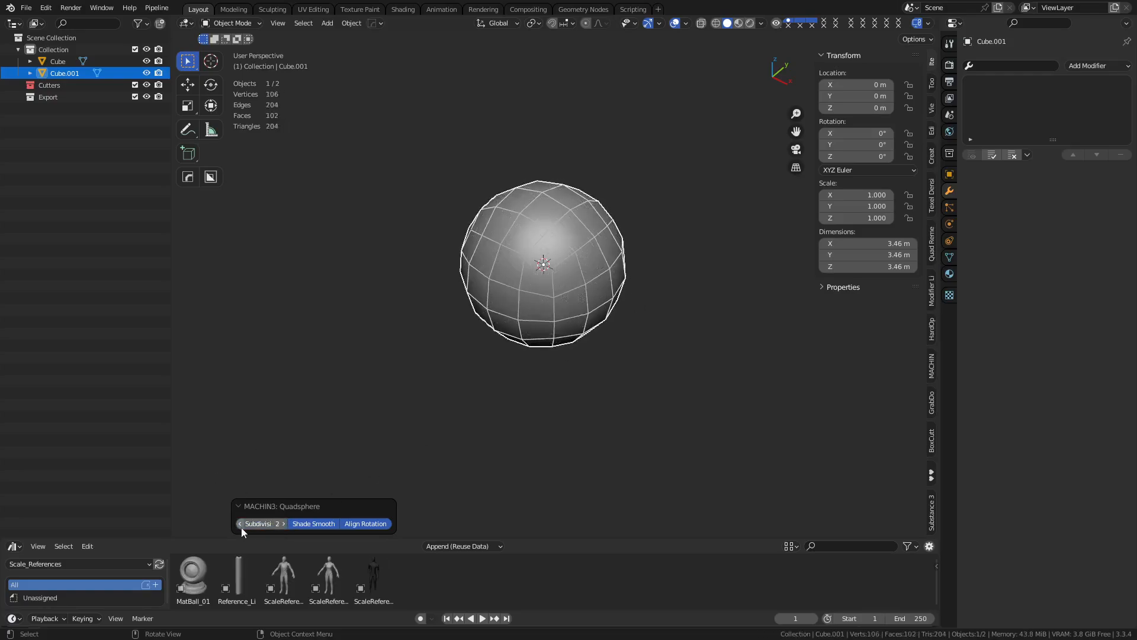
{"action": "left_click", "coordinate": [240, 527]}
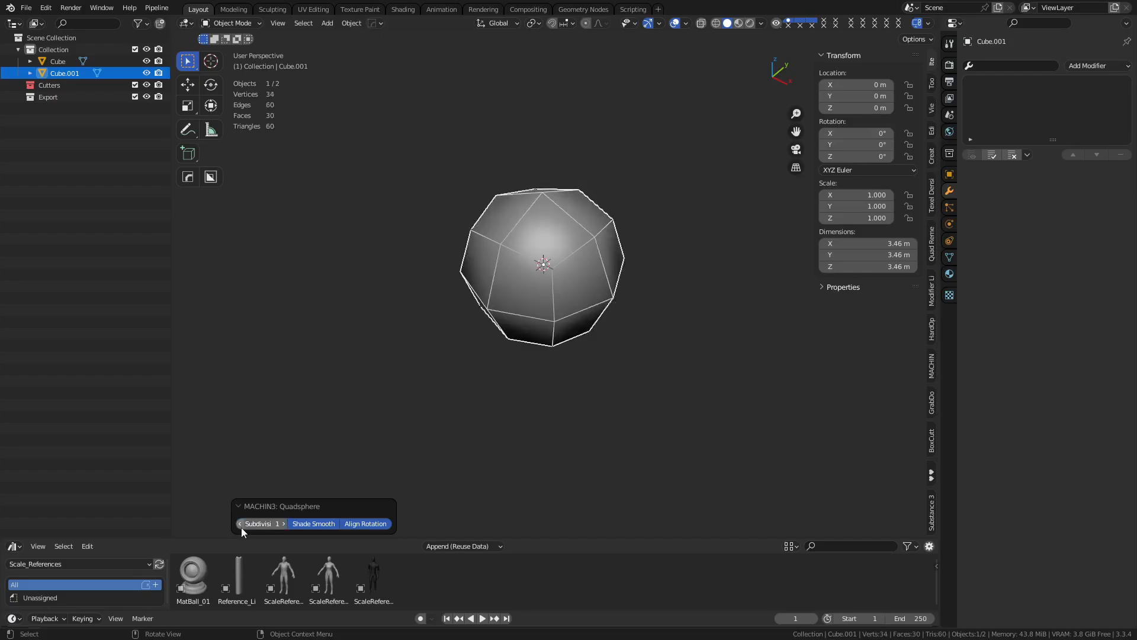
{"action": "left_click", "coordinate": [286, 524]}
{"action": "scroll", "coordinate": [619, 290], "scroll_direction": "up", "scroll_amount": 3}
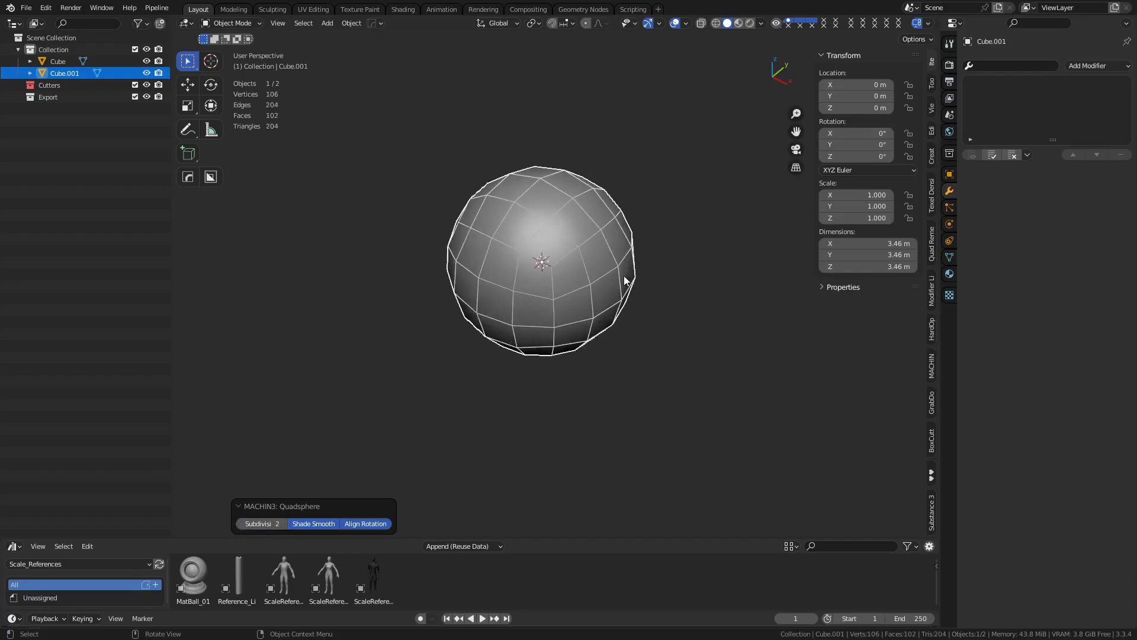
{"action": "middle_click_drag", "start_coordinate": [615, 303], "coordinate": [608, 371]}
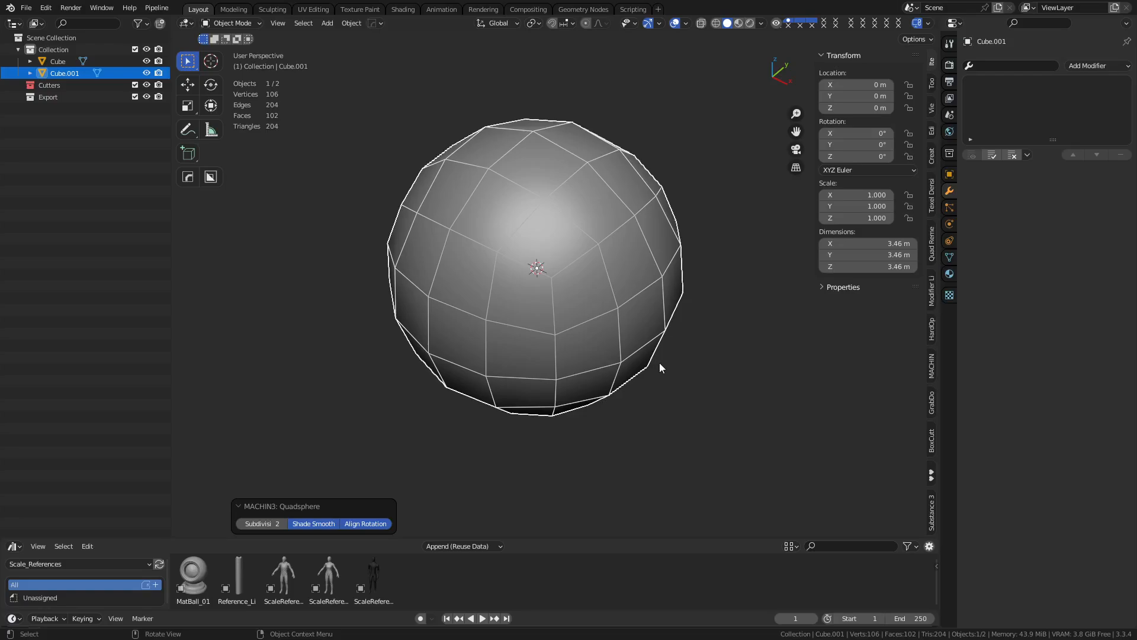
{"action": "middle_click_drag", "start_coordinate": [710, 346], "coordinate": [680, 307]}
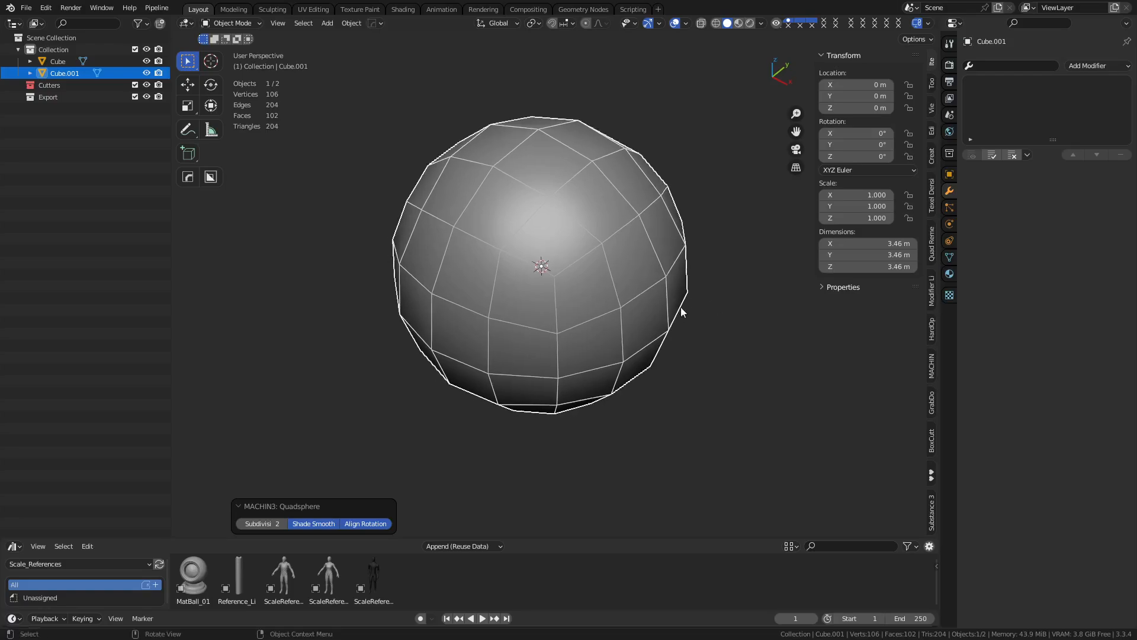
{"action": "middle_click_drag", "start_coordinate": [666, 347], "coordinate": [622, 368]}
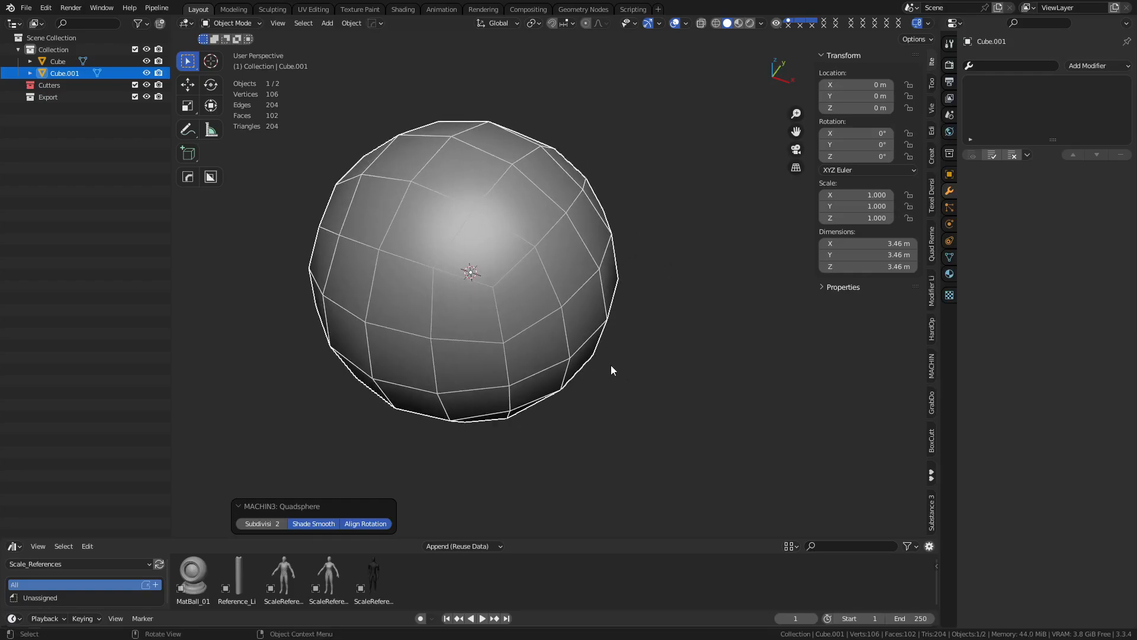
Use X-ray display to select the default cube inside the sphere and move it about 1.76 m along X and 0.93 m along Z
{"action": "left_click", "coordinate": [645, 382]}
{"action": "key", "text": "ctrl+Tab"}
{"action": "left_click", "coordinate": [595, 391]}
{"action": "left_click", "coordinate": [515, 292]}
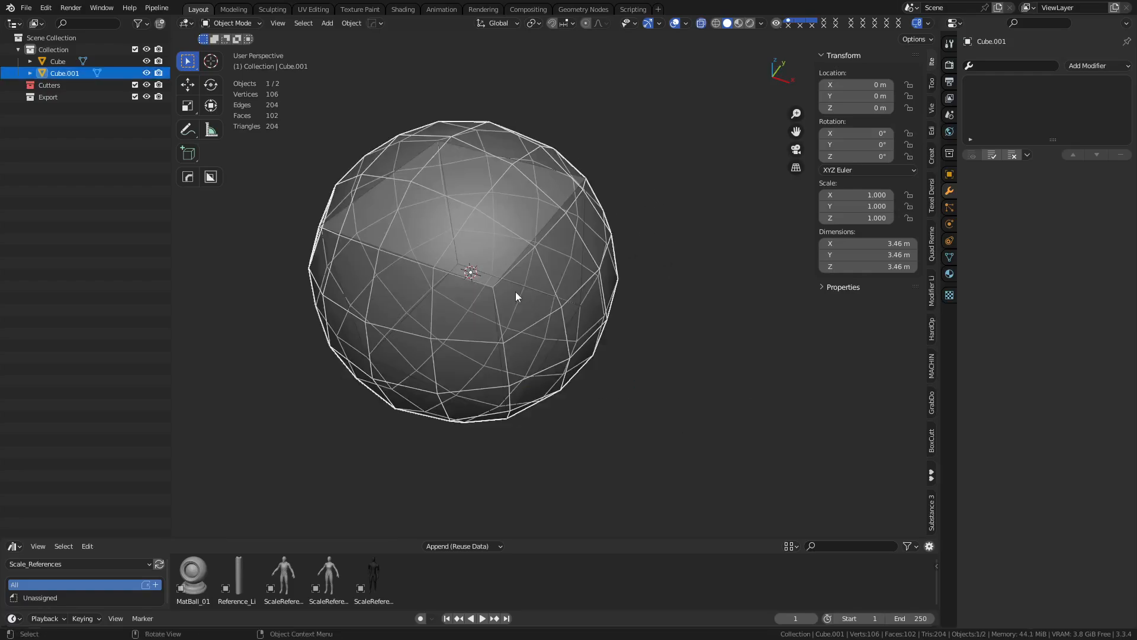
{"action": "left_click", "coordinate": [493, 272]}
{"action": "key", "text": "g"}
{"action": "key", "text": "y"}
{"action": "key", "text": "x"}
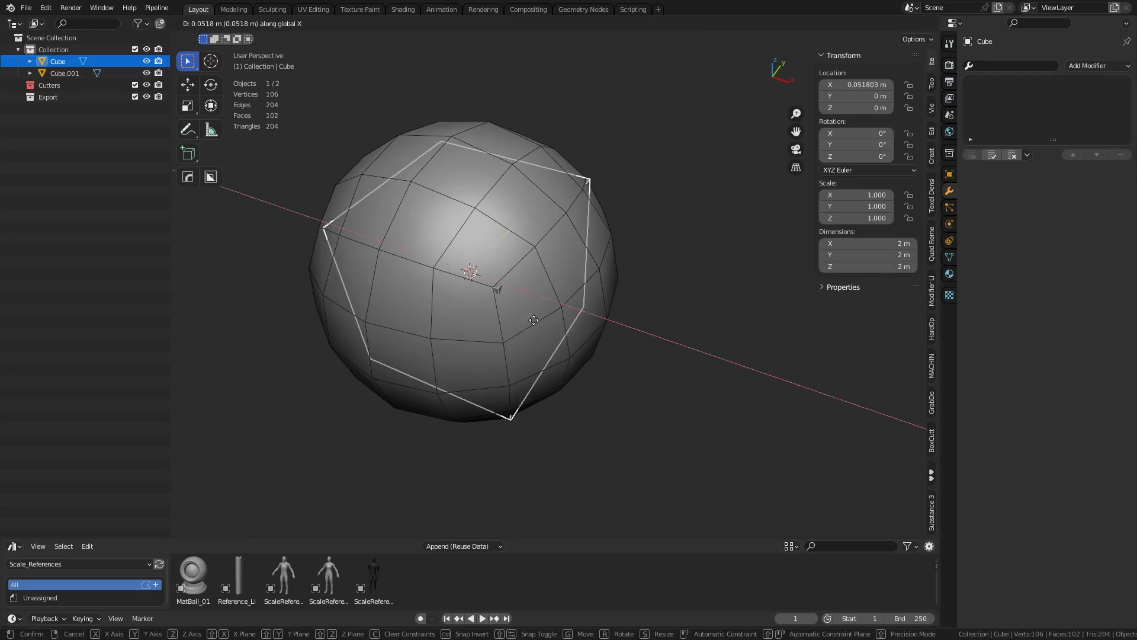
{"action": "left_click", "coordinate": [673, 356]}
{"action": "key", "text": "g"}
{"action": "key", "text": "z"}
{"action": "left_click", "coordinate": [681, 289]}
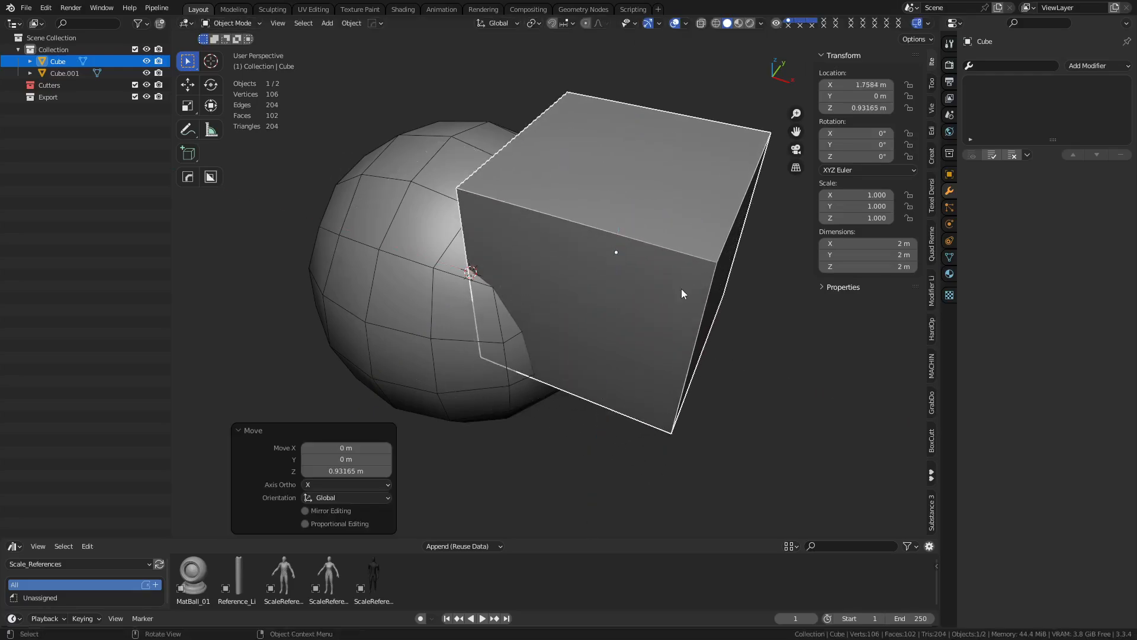
Deselect everything and examine closely where the cube's corner cuts into a face of the sphere
{"action": "scroll", "coordinate": [533, 312], "scroll_direction": "up", "scroll_amount": 2}
{"action": "middle_click_drag", "start_coordinate": [503, 317], "coordinate": [566, 329]}
{"action": "middle_click_drag", "start_coordinate": [346, 355], "coordinate": [375, 336]}
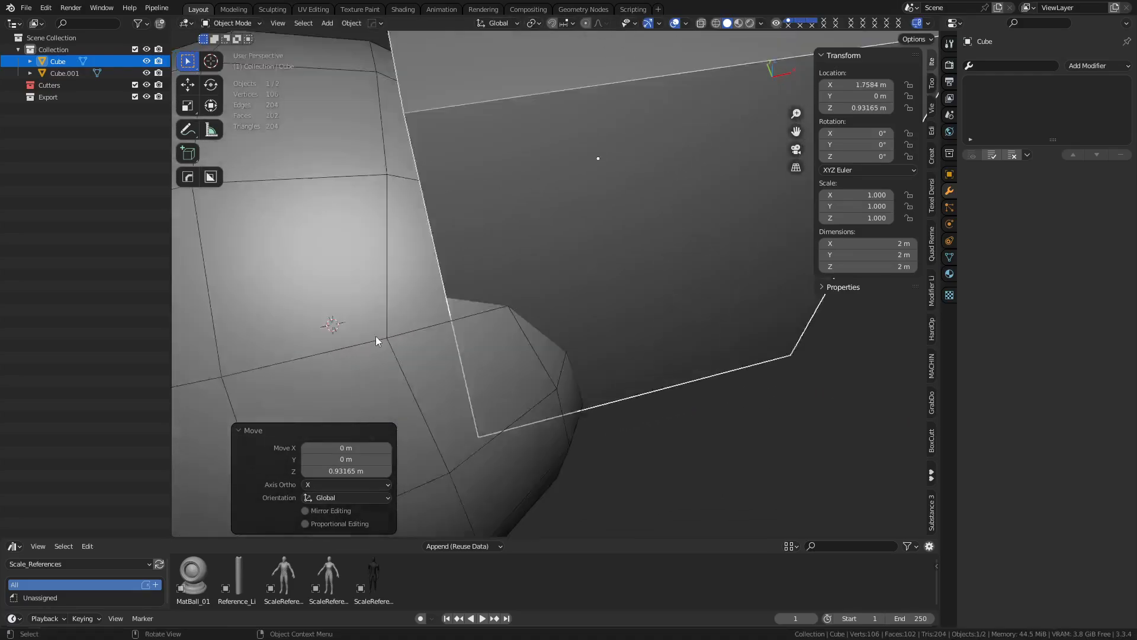
{"action": "scroll", "coordinate": [375, 336], "scroll_direction": "up", "scroll_amount": 3}
{"action": "middle_click_drag", "start_coordinate": [510, 298], "coordinate": [533, 348]}
{"action": "key", "text": "a"}
{"action": "key", "text": "alt+a"}
{"action": "middle_click_drag", "start_coordinate": [709, 377], "coordinate": [578, 184]}
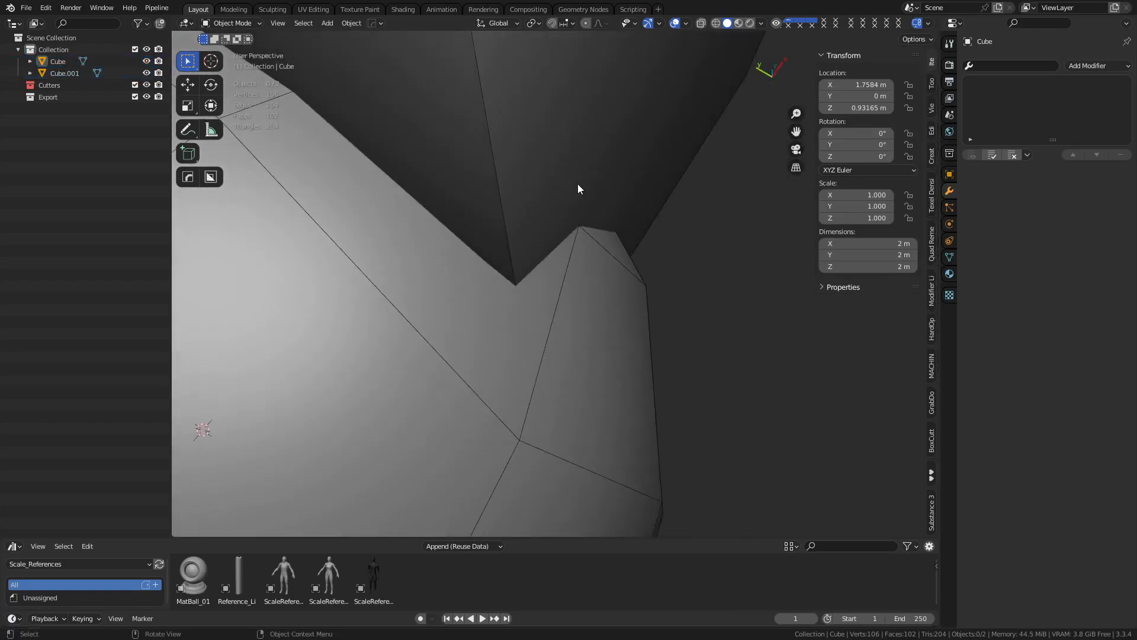
Scale the cube to about 0.89 along global Y and deselect it
{"action": "left_click", "coordinate": [578, 184]}
{"action": "key", "text": "s"}
{"action": "key", "text": "x"}
{"action": "key", "text": "y"}
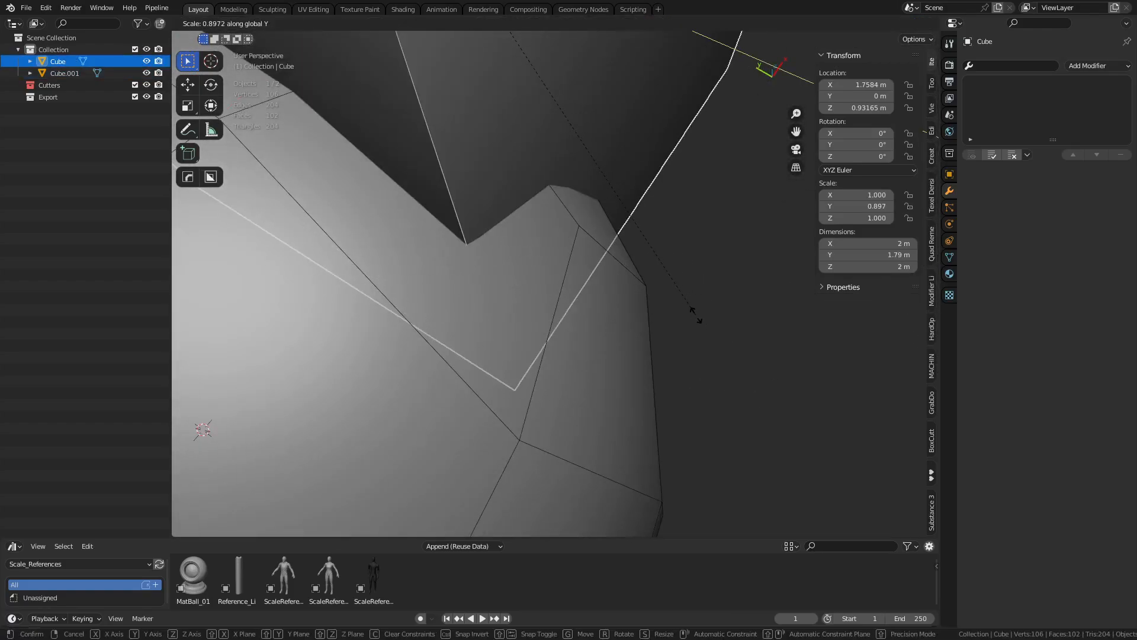
{"action": "left_click", "coordinate": [691, 311]}
{"action": "left_click", "coordinate": [756, 382]}
{"action": "scroll", "coordinate": [755, 382], "scroll_direction": "down", "scroll_amount": 1}
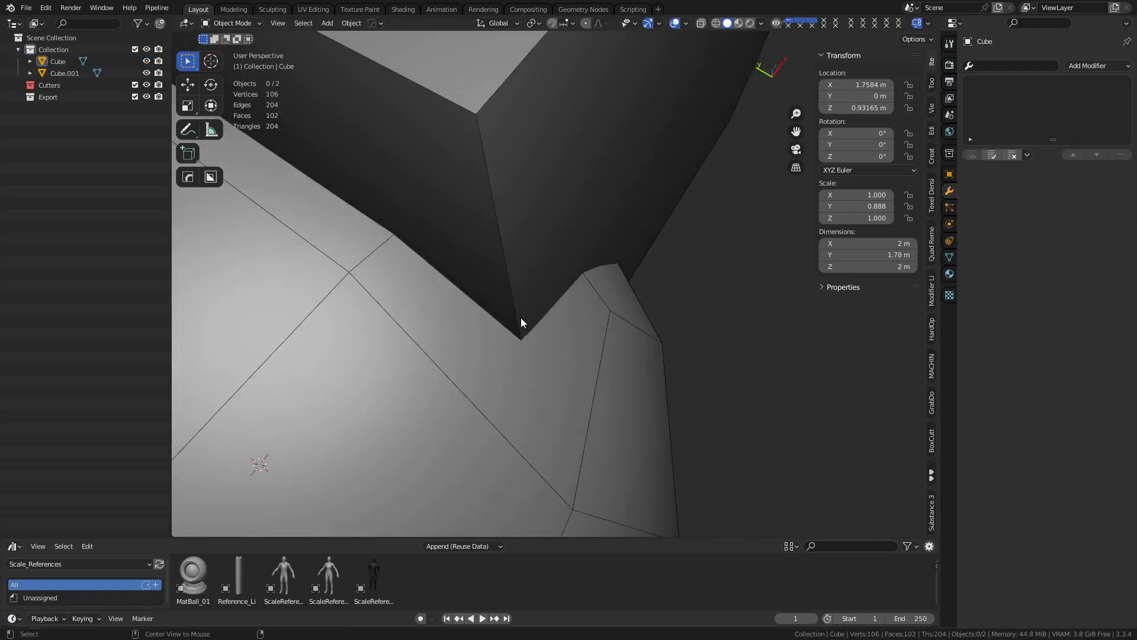
Inspect the sphere face around the cube's corner by selecting it in Edit Mode, and return to Object Mode
{"action": "middle_click", "coordinate": [521, 317], "text": "alt"}
{"action": "scroll", "coordinate": [521, 318], "scroll_direction": "up", "scroll_amount": 1, "text": "alt"}
{"action": "mouse_move", "coordinate": [672, 356]}
{"action": "middle_mouse_down"}
{"action": "mouse_move", "coordinate": [550, 332]}
{"action": "mouse_move", "coordinate": [558, 282]}
{"action": "mouse_move", "coordinate": [584, 300]}
{"action": "middle_mouse_up"}
{"action": "left_click", "coordinate": [517, 282]}
{"action": "key", "text": "ctrl+Tab"}
{"action": "left_click", "coordinate": [590, 278]}
{"action": "left_click", "coordinate": [597, 325]}
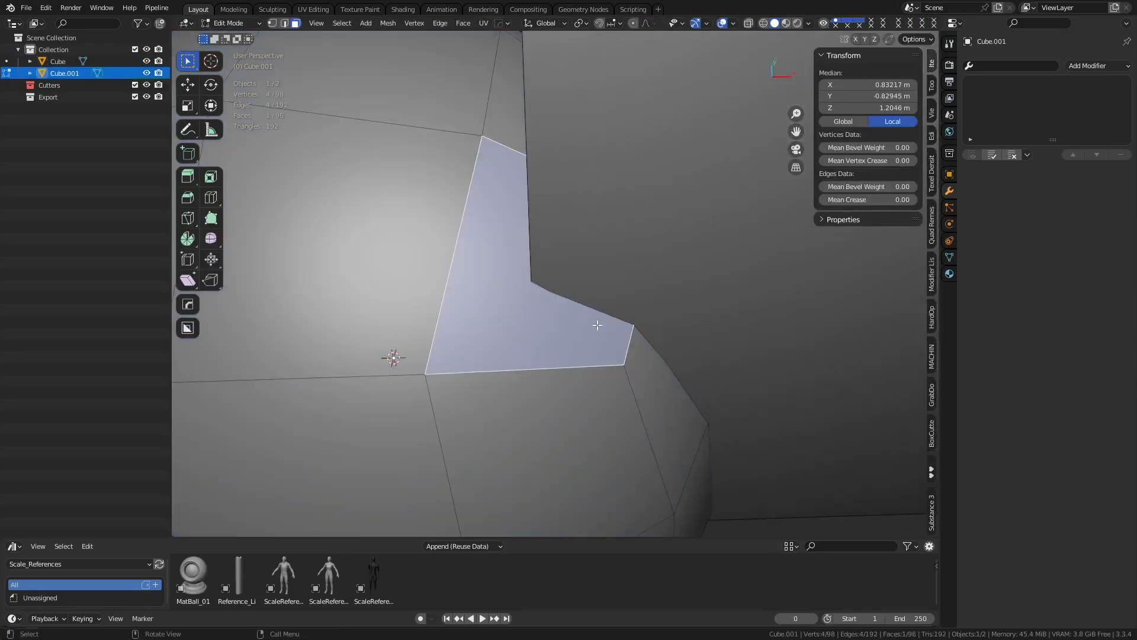
{"action": "key", "text": "ctrl+Tab"}
{"action": "left_click", "coordinate": [467, 320]}
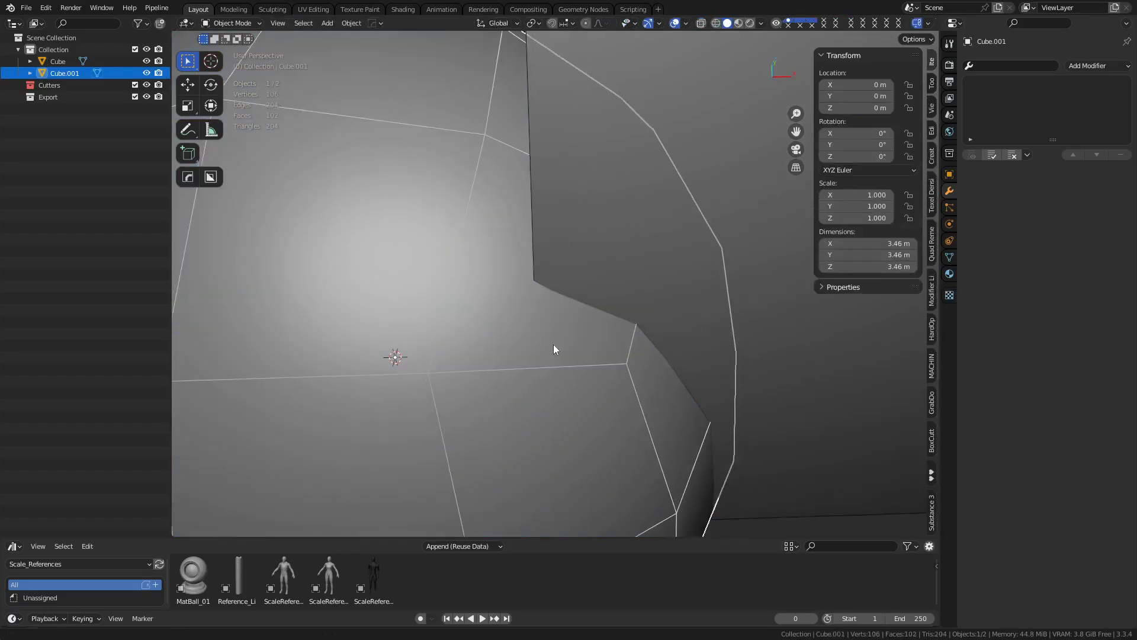
Try annotating two edges running from the cube's corner straight to the neighbouring edges of the sphere face
{"action": "mouse_move", "coordinate": [553, 343]}
{"action": "middle_mouse_down", "text": "shift"}
{"action": "mouse_move", "coordinate": [613, 323]}
{"action": "mouse_move", "coordinate": [614, 363]}
{"action": "middle_mouse_up", "text": "shift"}
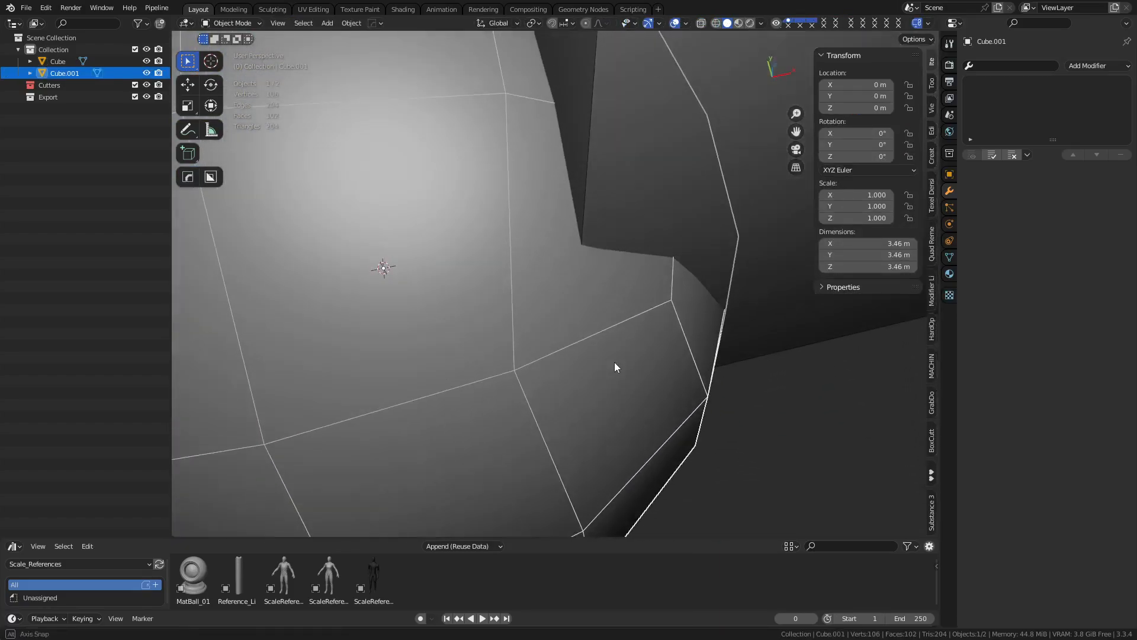
{"action": "left_click", "coordinate": [188, 130]}
{"action": "left_click_drag", "start_coordinate": [583, 243], "coordinate": [511, 249]}
{"action": "left_click_drag", "start_coordinate": [583, 244], "coordinate": [602, 336]}
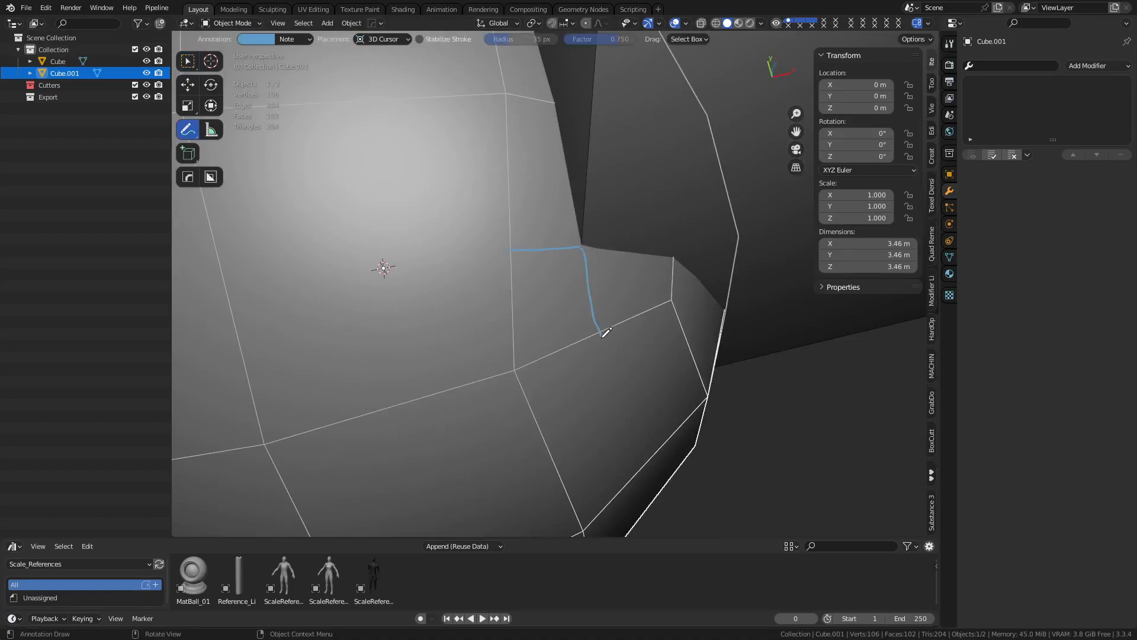
{"action": "key", "text": "ctrl+z"}
{"action": "key", "text": "ctrl+z"}
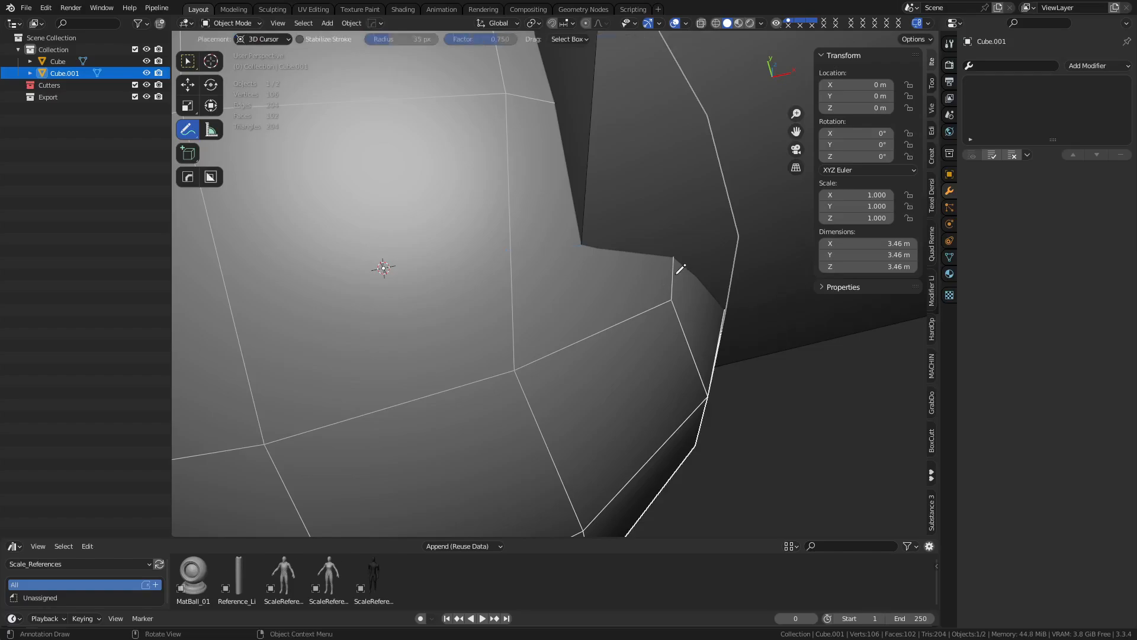
Annotate a support loop around the cube's corner, with diagonals from its bend to the cube's corner and the face's far corner
{"action": "mouse_move", "coordinate": [674, 271]}
{"action": "left_mouse_down"}
{"action": "mouse_move", "coordinate": [567, 275]}
{"action": "mouse_move", "coordinate": [534, 96]}
{"action": "left_mouse_up"}
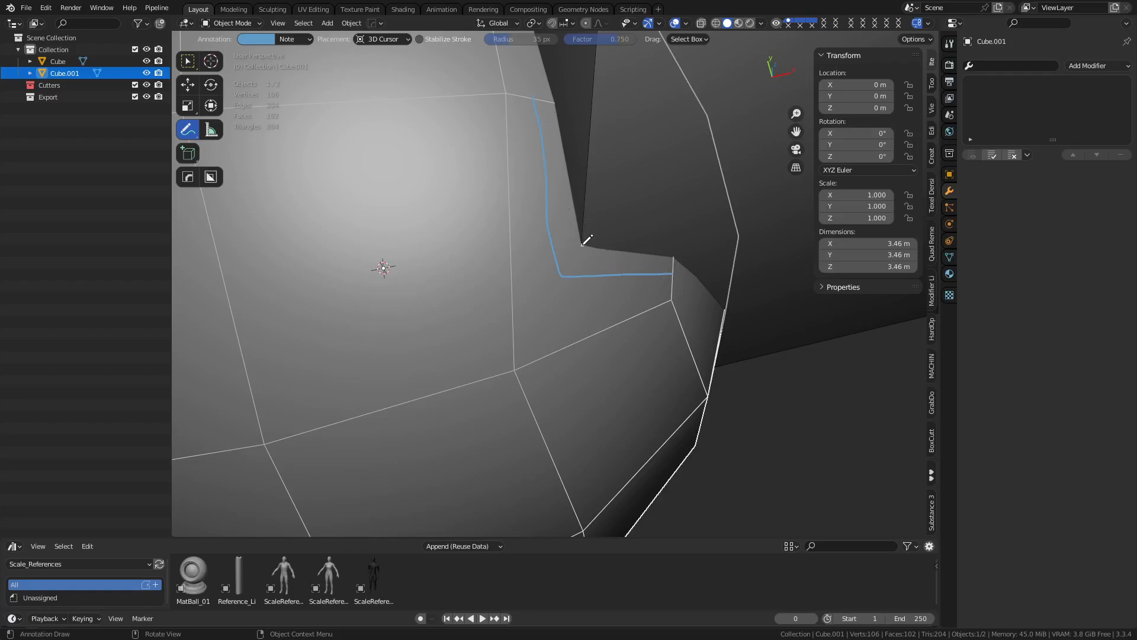
{"action": "left_click_drag", "start_coordinate": [582, 244], "coordinate": [562, 273]}
{"action": "left_click_drag", "start_coordinate": [626, 274], "coordinate": [626, 253]}
{"action": "key", "text": "ctrl+z"}
{"action": "left_click_drag", "start_coordinate": [560, 274], "coordinate": [515, 367]}
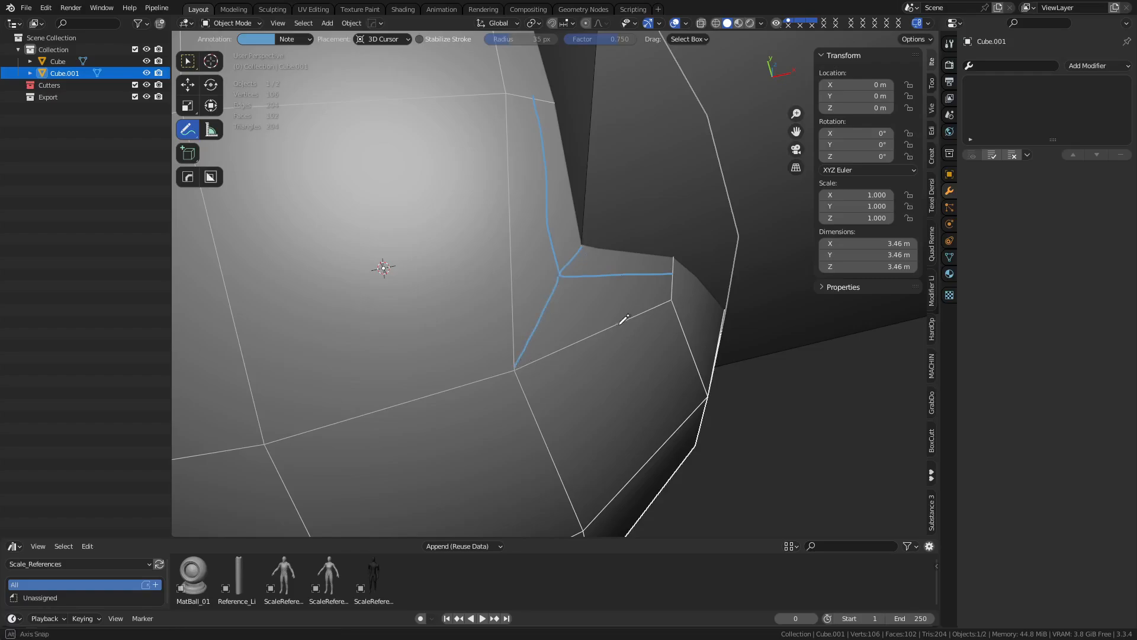
Undo the annotation strokes and return to Object Mode with the Select Box tool and nothing selected
{"action": "middle_click_drag", "start_coordinate": [625, 319], "coordinate": [537, 345]}
{"action": "key", "text": "ctrl+z"}
{"action": "key", "text": "ctrl+z"}
{"action": "key", "text": "ctrl+z"}
{"action": "key", "text": "ctrl+z"}
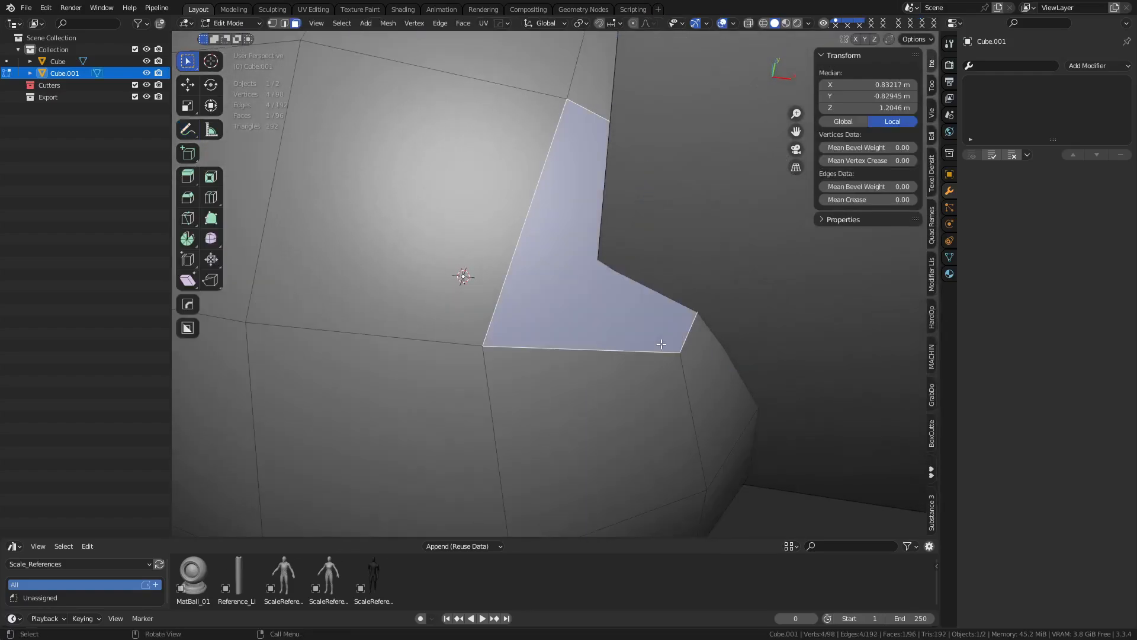
{"action": "key", "text": "ctrl+Tab"}
{"action": "left_click", "coordinate": [601, 351]}
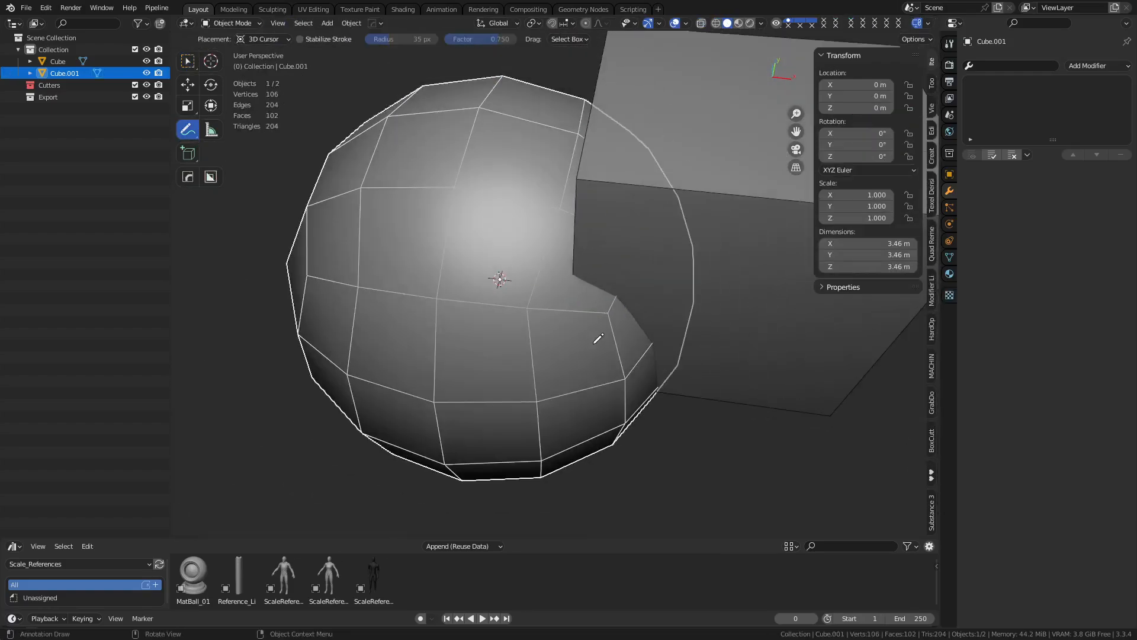
{"action": "left_click", "coordinate": [187, 62]}
{"action": "key", "text": "alt+a"}
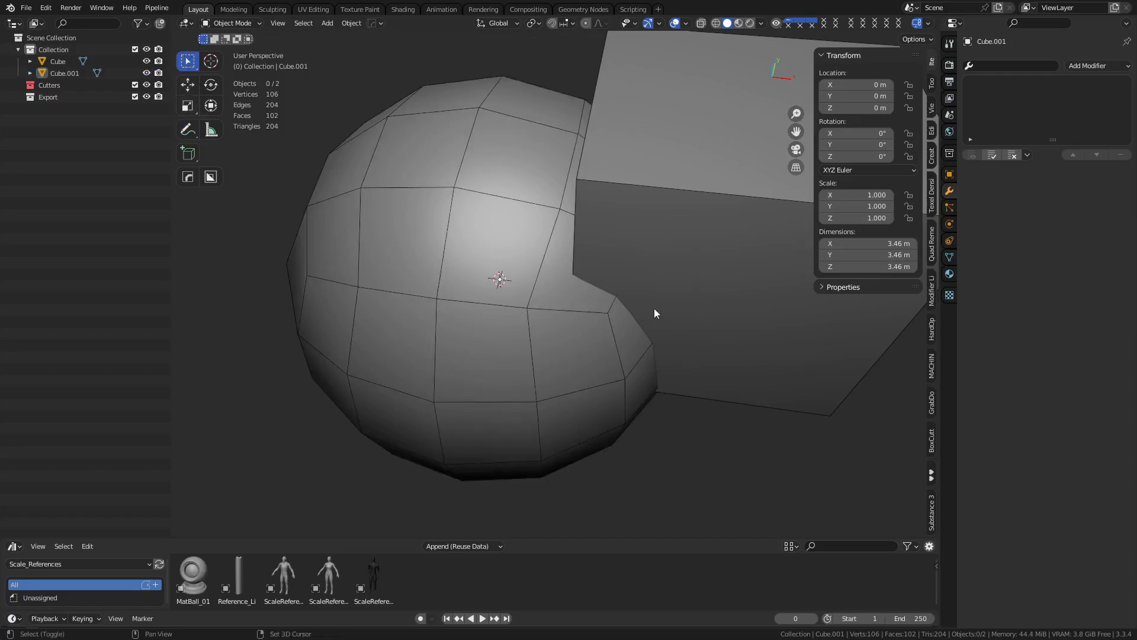
Move the cube slightly away from its current position, keeping it overlapping the upper part of the sphere
{"action": "middle_click_drag", "start_coordinate": [654, 308], "coordinate": [620, 325]}
{"action": "left_click", "coordinate": [620, 325]}
{"action": "key", "text": "g"}
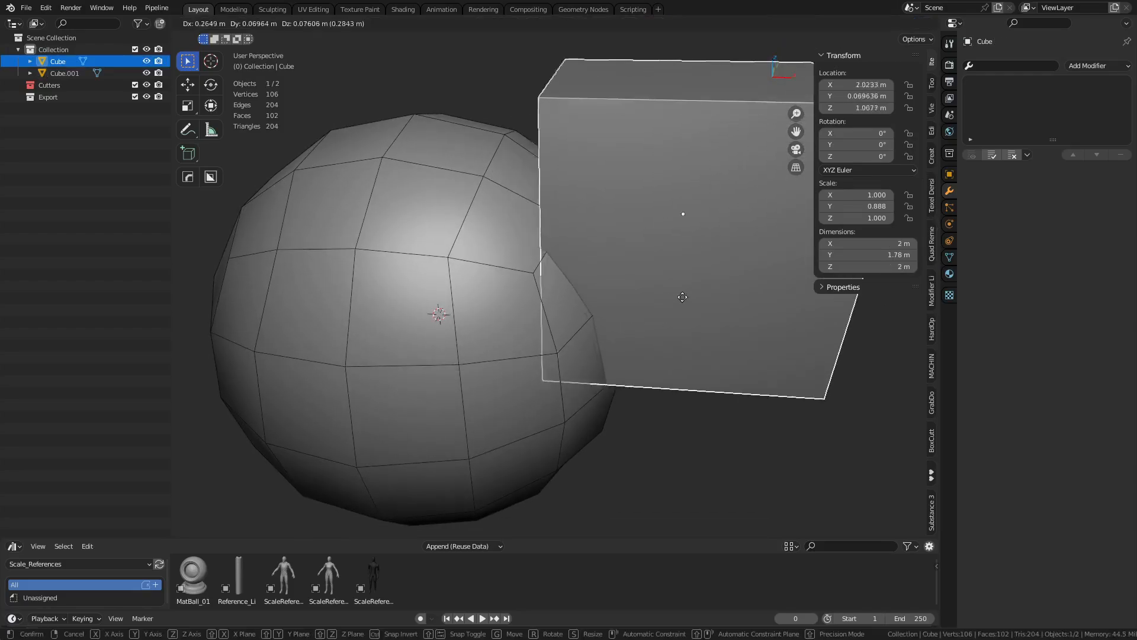
{"action": "left_click", "coordinate": [559, 310]}
Subtract the cube from the quad sphere with Bool Tool's Auto Boolean Difference
{"action": "left_click", "coordinate": [460, 307], "text": "shift"}
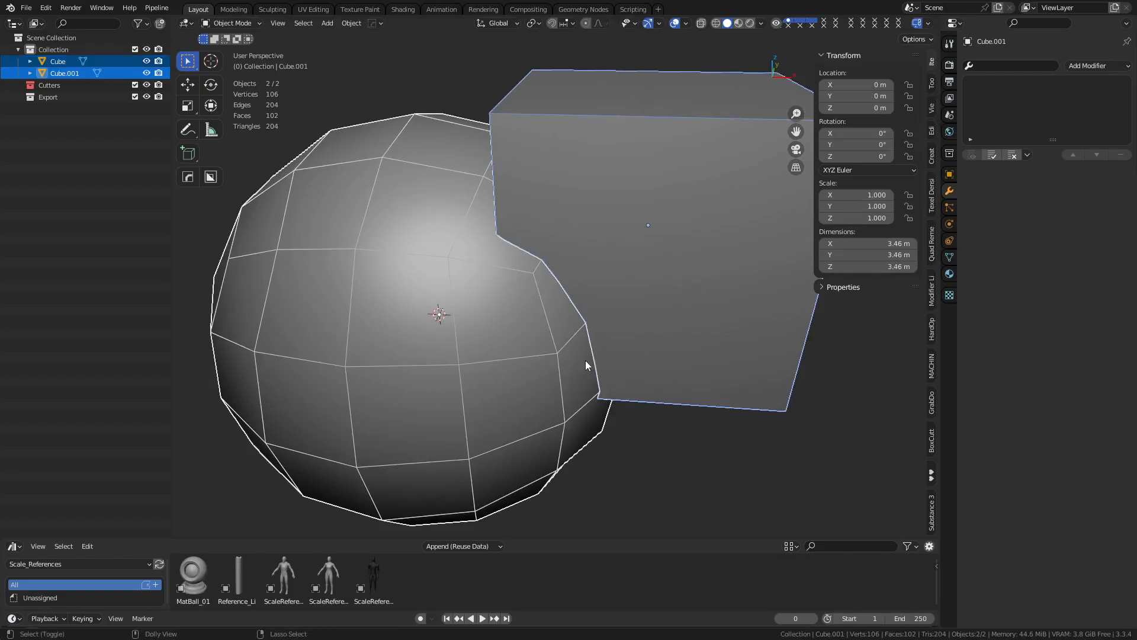
{"action": "key", "text": "shift+ctrl+b"}
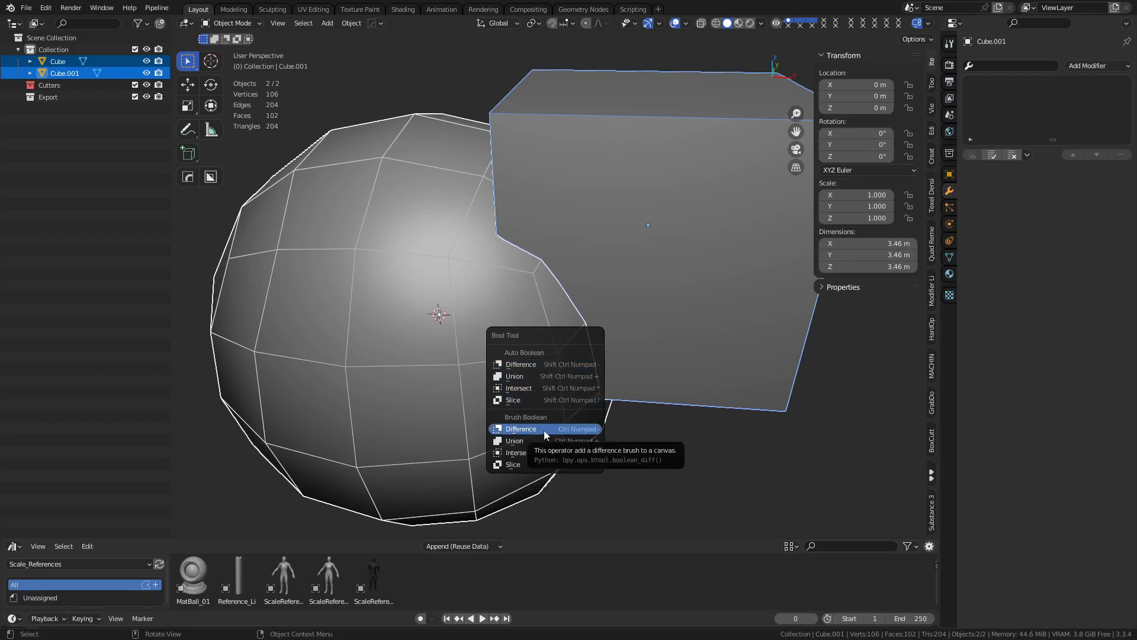
{"action": "left_click", "coordinate": [555, 363]}
{"action": "middle_click_drag", "start_coordinate": [658, 318], "coordinate": [472, 435]}
Enter Edit Mode on the cut sphere and examine the vertices along the cutout's rim
{"action": "key", "text": "ctrl+Tab"}
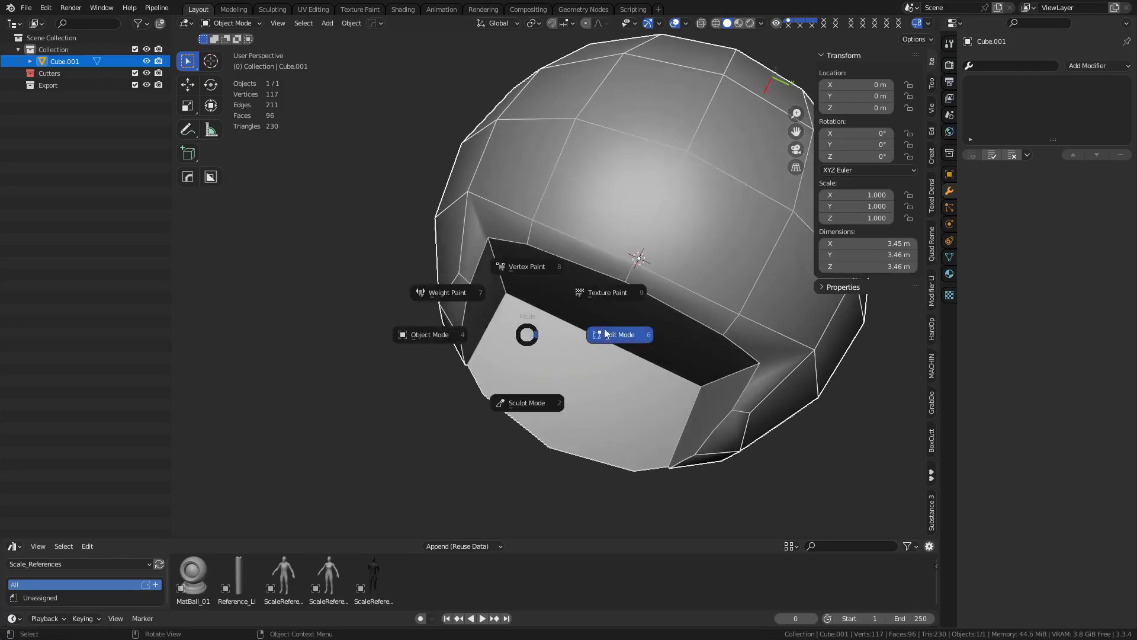
{"action": "left_click", "coordinate": [606, 334]}
{"action": "scroll", "coordinate": [586, 332], "scroll_direction": "up", "scroll_amount": 4}
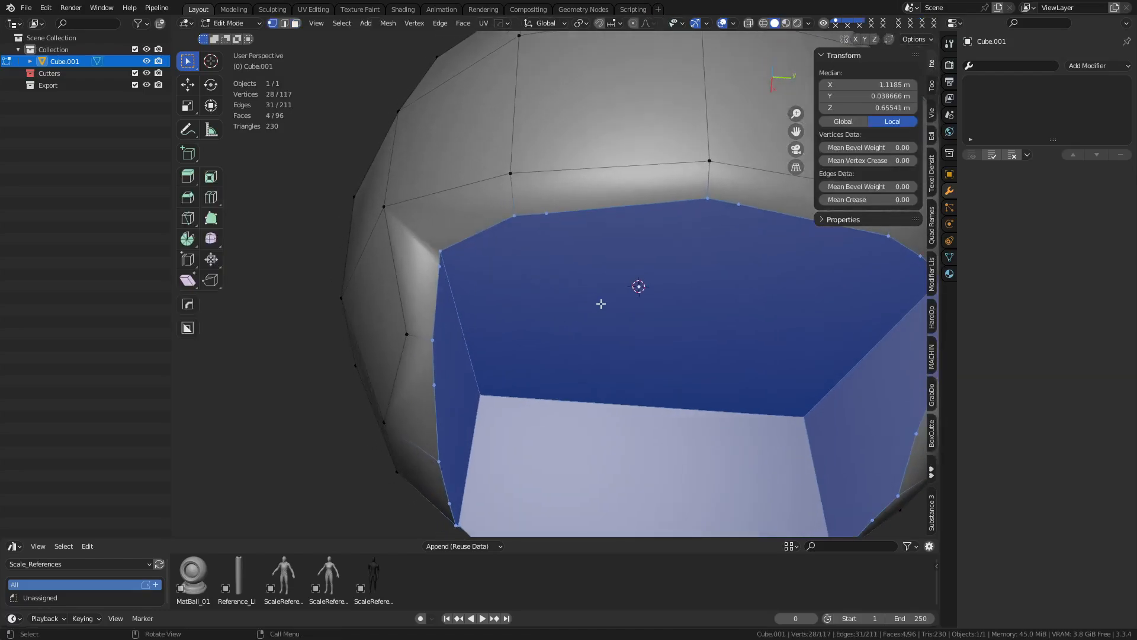
{"action": "middle_click_drag", "start_coordinate": [601, 303], "coordinate": [534, 273]}
{"action": "scroll", "coordinate": [557, 201], "scroll_direction": "down", "scroll_amount": 2}
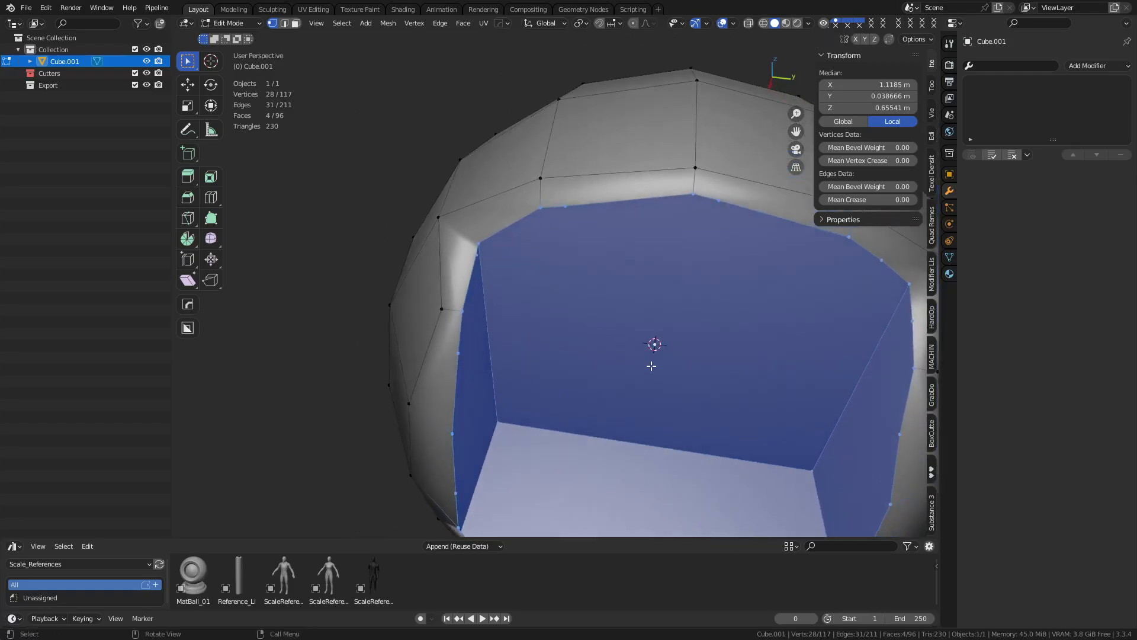
{"action": "middle_click_drag", "start_coordinate": [652, 366], "coordinate": [570, 339]}
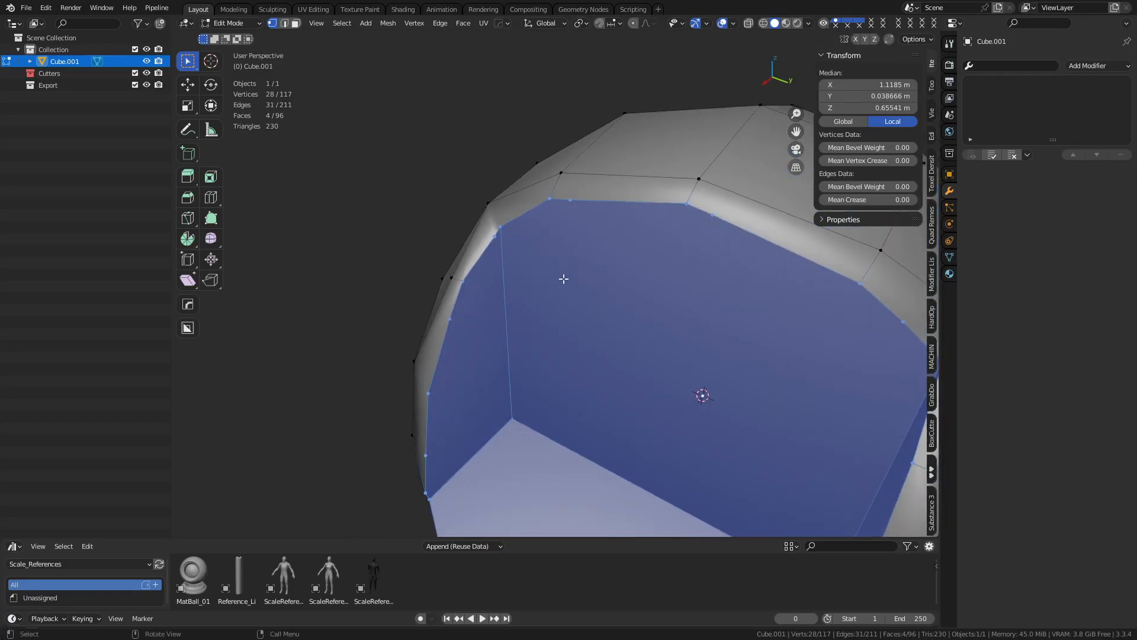
{"action": "middle_click_drag", "start_coordinate": [564, 279], "coordinate": [610, 279]}
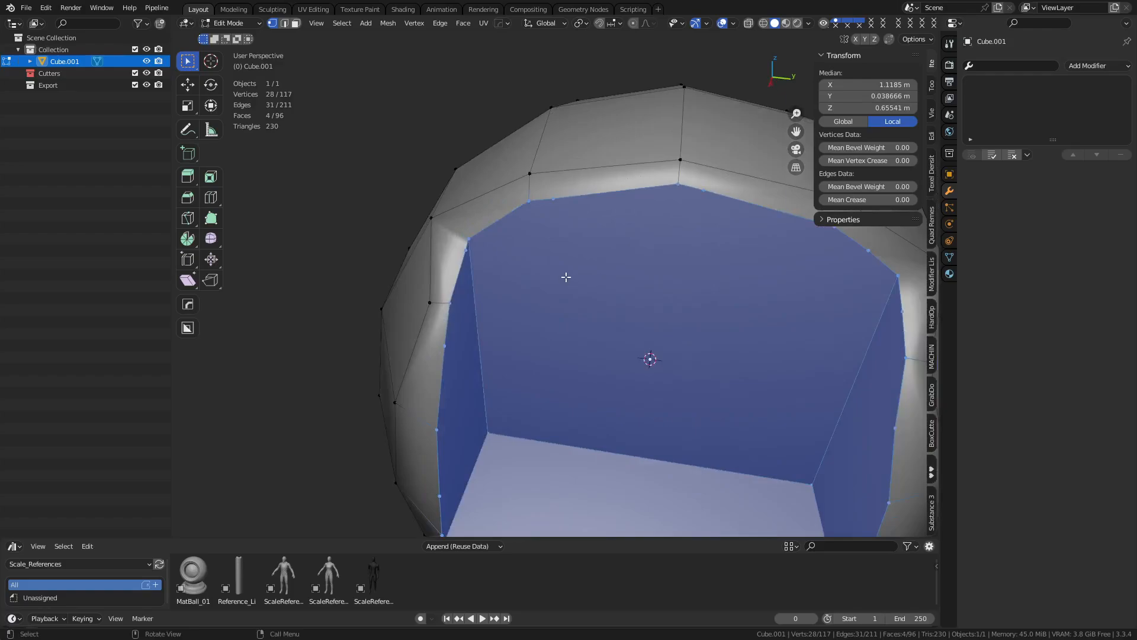
Dissolve the two extra vertices beside the quad edges along the cutout's upper rim
{"action": "left_click", "coordinate": [556, 200]}
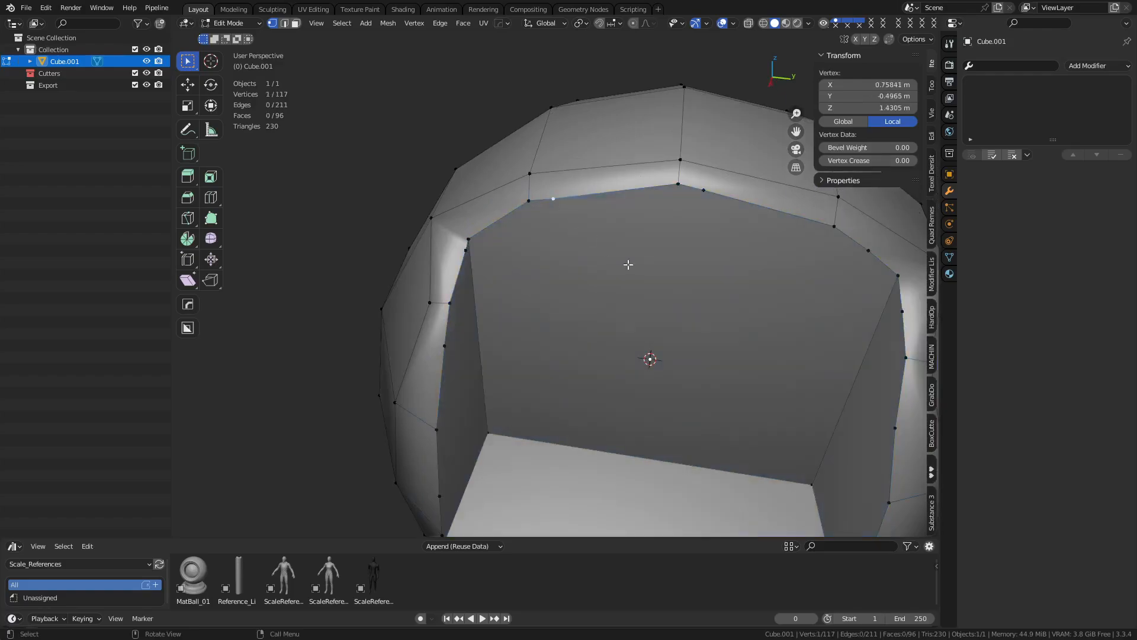
{"action": "scroll", "coordinate": [630, 264], "scroll_direction": "up", "scroll_amount": 1}
{"action": "middle_click_drag", "start_coordinate": [629, 264], "coordinate": [642, 257]}
{"action": "key", "text": "ctrl+x"}
{"action": "left_click", "coordinate": [732, 169]}
{"action": "key", "text": "ctrl+x"}
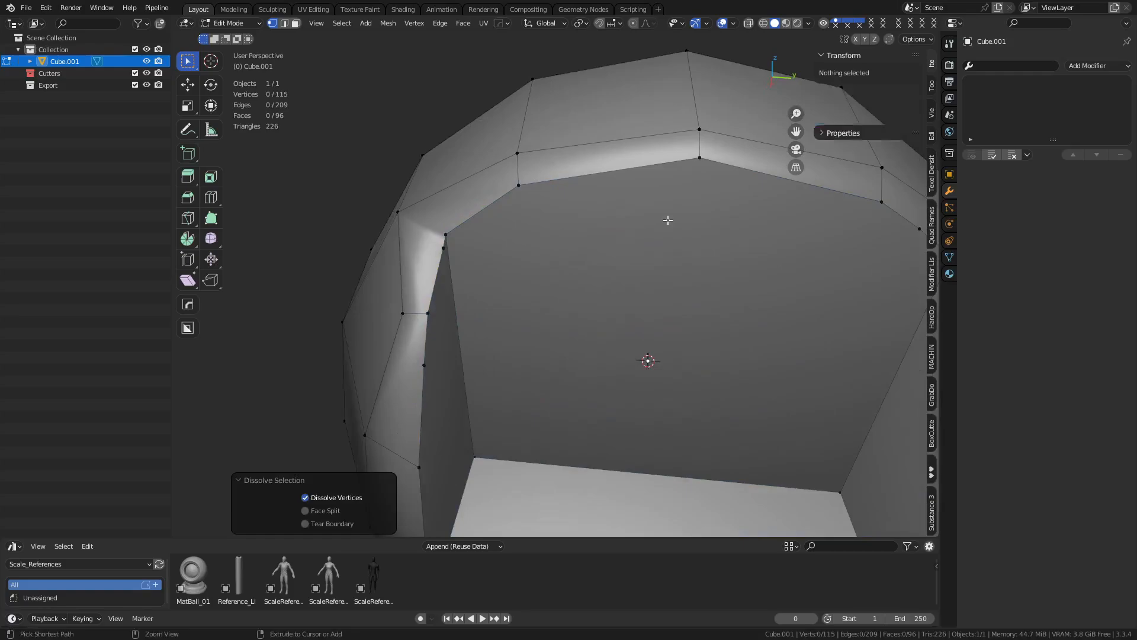
Dissolve the extra vertex just below the cutout's upper corner on its side rim
{"action": "middle_click_drag", "start_coordinate": [668, 221], "coordinate": [597, 253]}
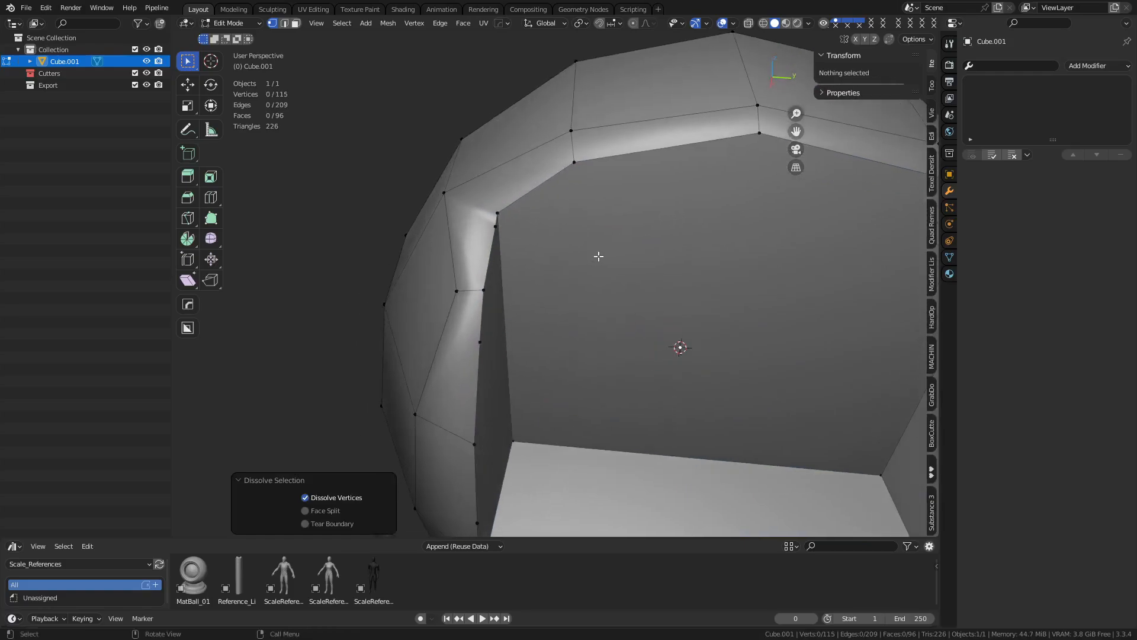
{"action": "left_click", "coordinate": [499, 233]}
{"action": "key", "text": "ctrl+x"}
{"action": "middle_click_drag", "start_coordinate": [582, 353], "coordinate": [625, 259]}
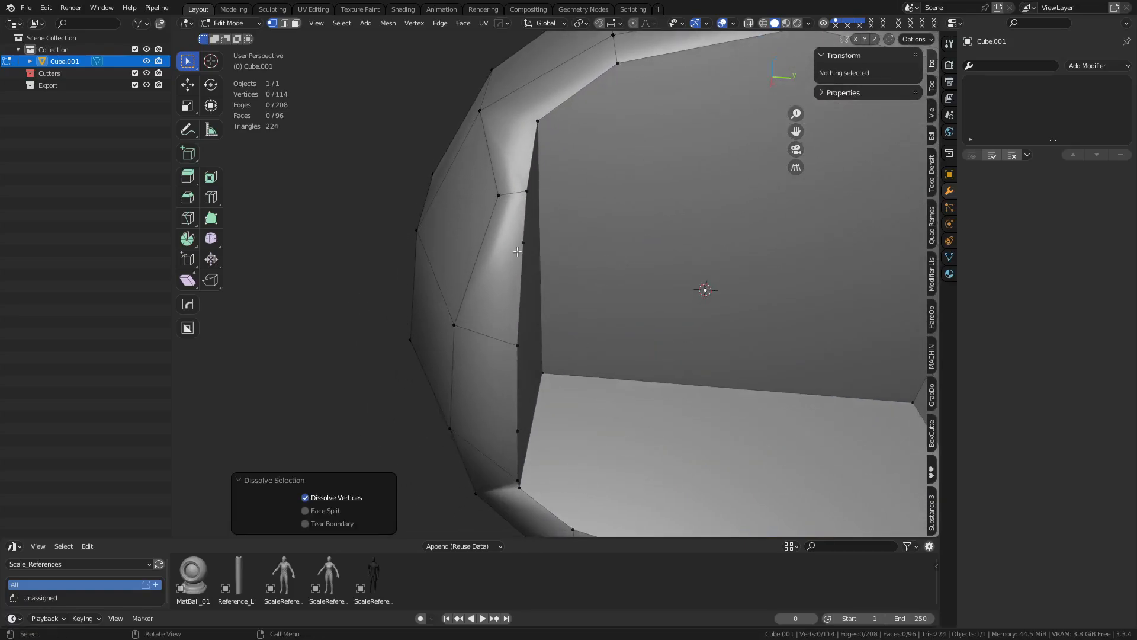
Dissolve the two remaining extra vertices between the quad edges along the cutout's side rim
{"action": "left_click", "coordinate": [523, 244]}
{"action": "key", "text": "ctrl+x"}
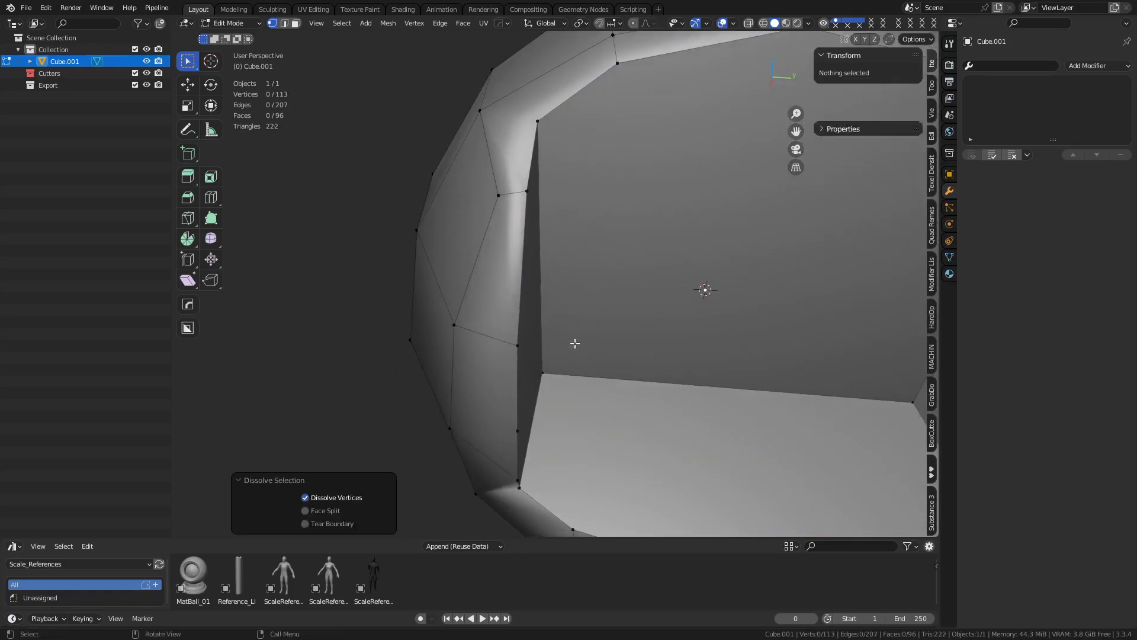
{"action": "middle_click_drag", "start_coordinate": [569, 385], "coordinate": [528, 310], "text": "shift"}
{"action": "left_click", "coordinate": [504, 309]}
{"action": "key", "text": "ctrl+x"}
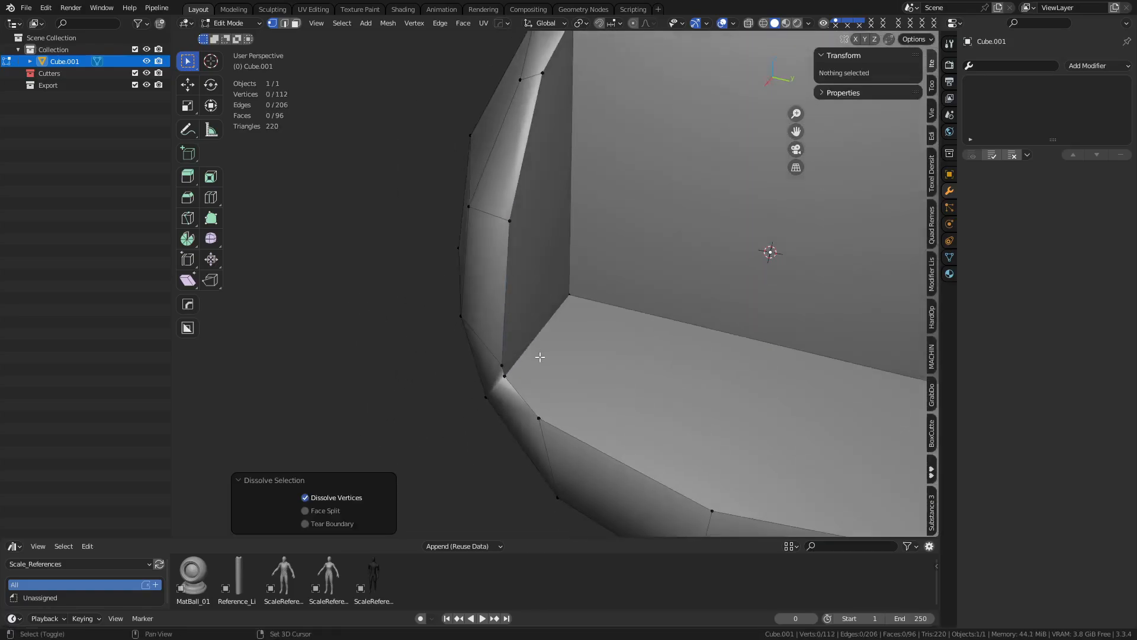
Knife-cut edges connecting the cutout's lower and upper corners on the cleaned side to the nearest vertices of the surrounding quads
{"action": "middle_click_drag", "start_coordinate": [540, 357], "coordinate": [548, 326], "text": "shift"}
{"action": "scroll", "coordinate": [574, 274], "scroll_direction": "up", "scroll_amount": 3}
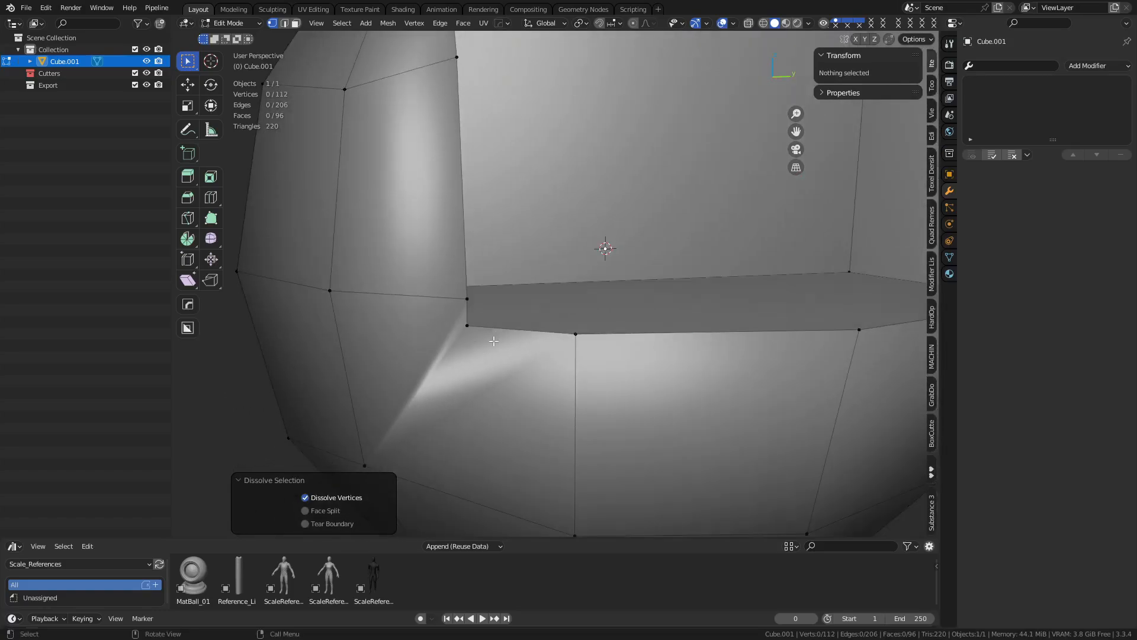
{"action": "scroll", "coordinate": [592, 246], "scroll_direction": "down", "scroll_amount": 4}
{"action": "middle_click_drag", "start_coordinate": [592, 246], "coordinate": [752, 284]}
{"action": "middle_click_drag", "start_coordinate": [545, 279], "coordinate": [623, 299]}
{"action": "scroll", "coordinate": [622, 299], "scroll_direction": "up", "scroll_amount": 2}
{"action": "key", "text": "k"}
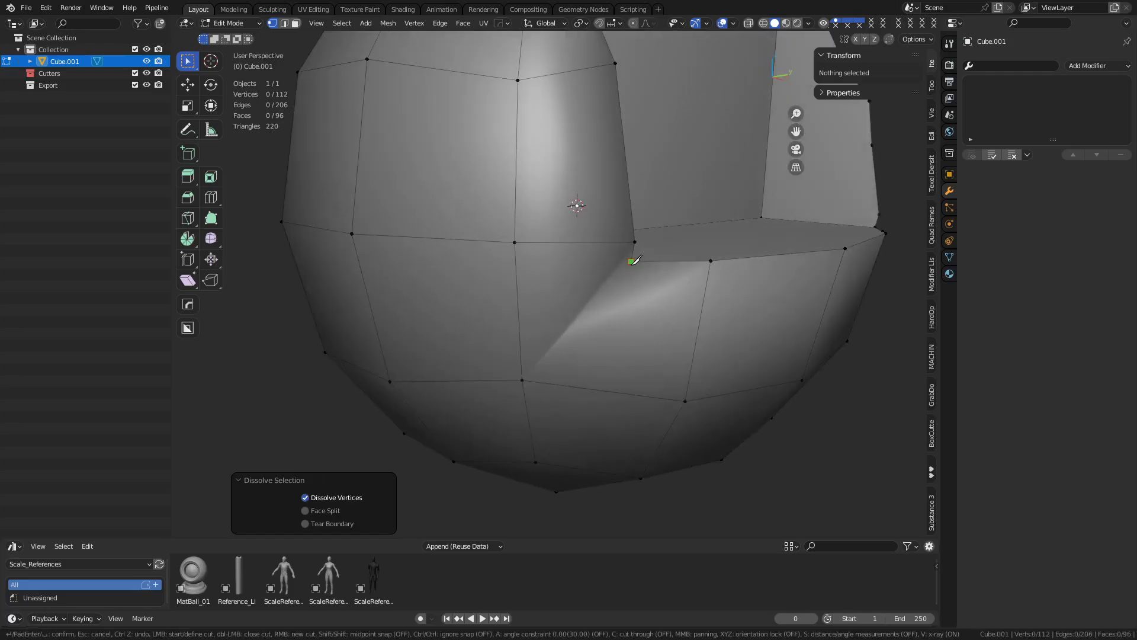
{"action": "left_click", "coordinate": [631, 261]}
{"action": "middle_click_drag", "start_coordinate": [529, 374], "coordinate": [539, 249]}
{"action": "left_click", "coordinate": [537, 254]}
{"action": "left_click", "coordinate": [437, 262]}
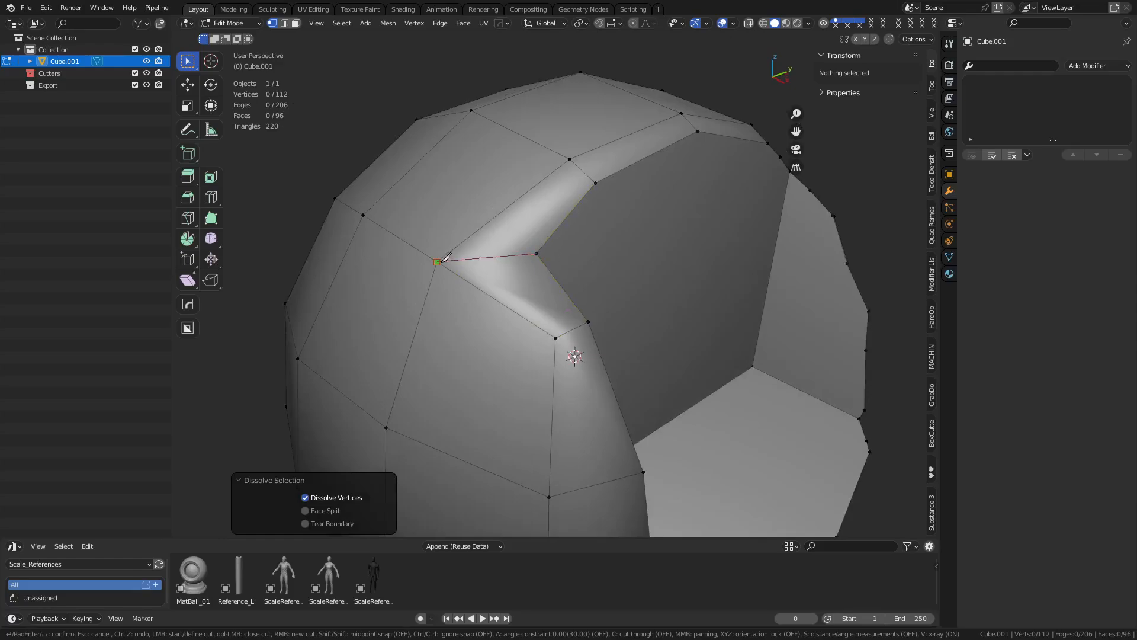
{"action": "right_click", "coordinate": [438, 262]}
{"action": "key", "text": "space"}
{"action": "scroll", "coordinate": [711, 324], "scroll_direction": "down", "scroll_amount": 3}
{"action": "middle_click_drag", "start_coordinate": [710, 324], "coordinate": [676, 360]}
{"action": "key", "text": "a"}
{"action": "key", "text": "a"}
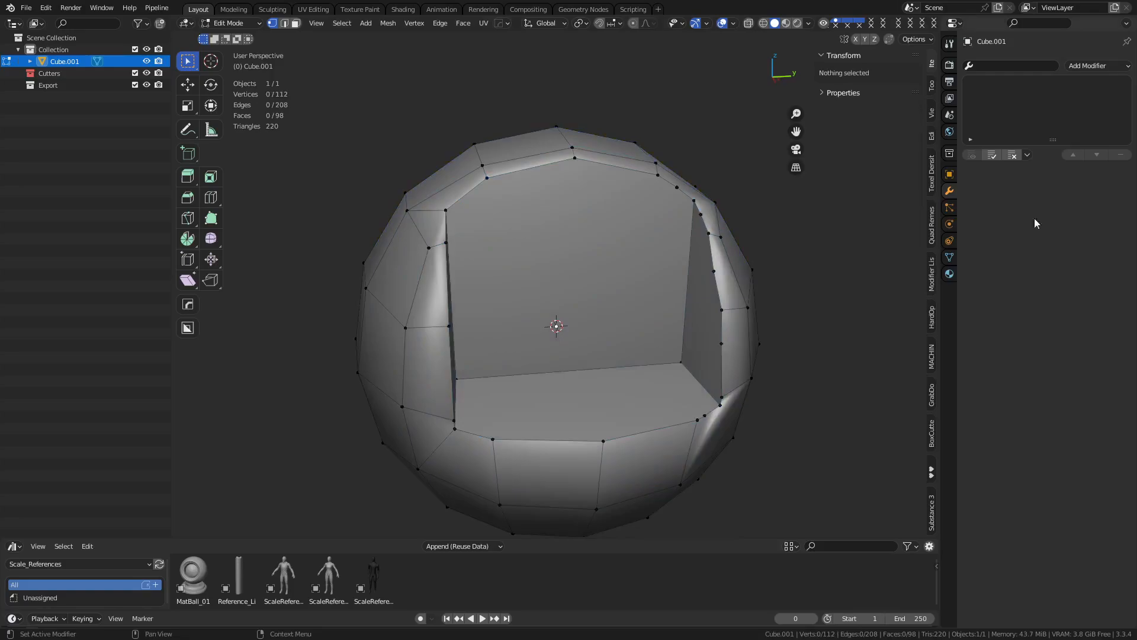
Add a Mirror modifier on the Y axis only, with Bisect enabled on Y
{"action": "left_click", "coordinate": [1093, 71]}
{"action": "left_click", "coordinate": [917, 201]}
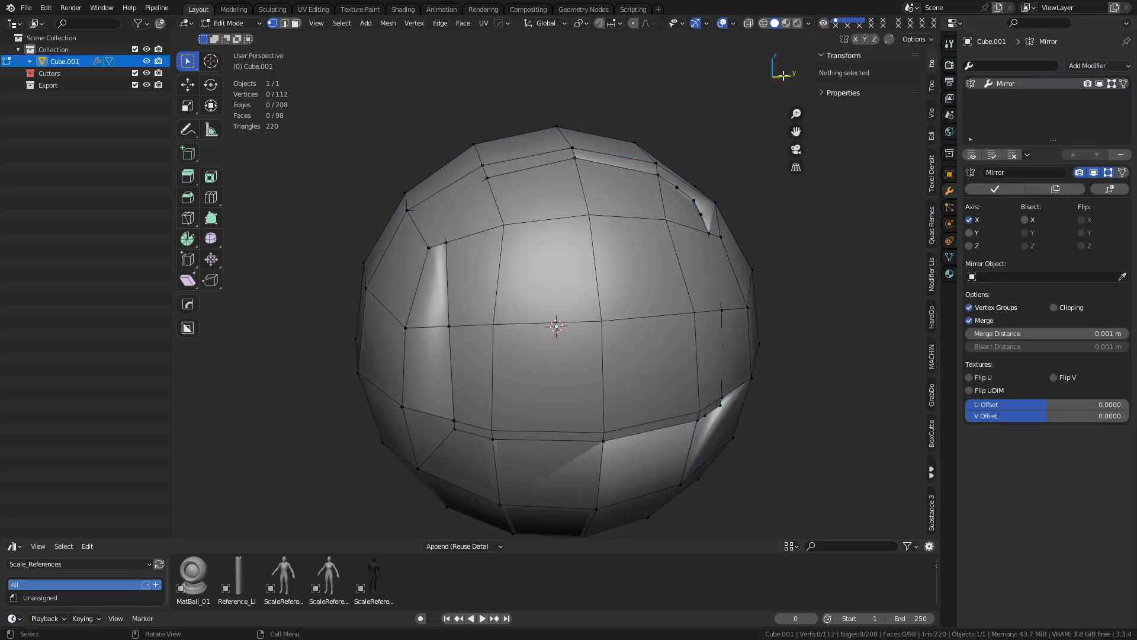
{"action": "left_click", "coordinate": [969, 219]}
{"action": "left_click", "coordinate": [969, 233]}
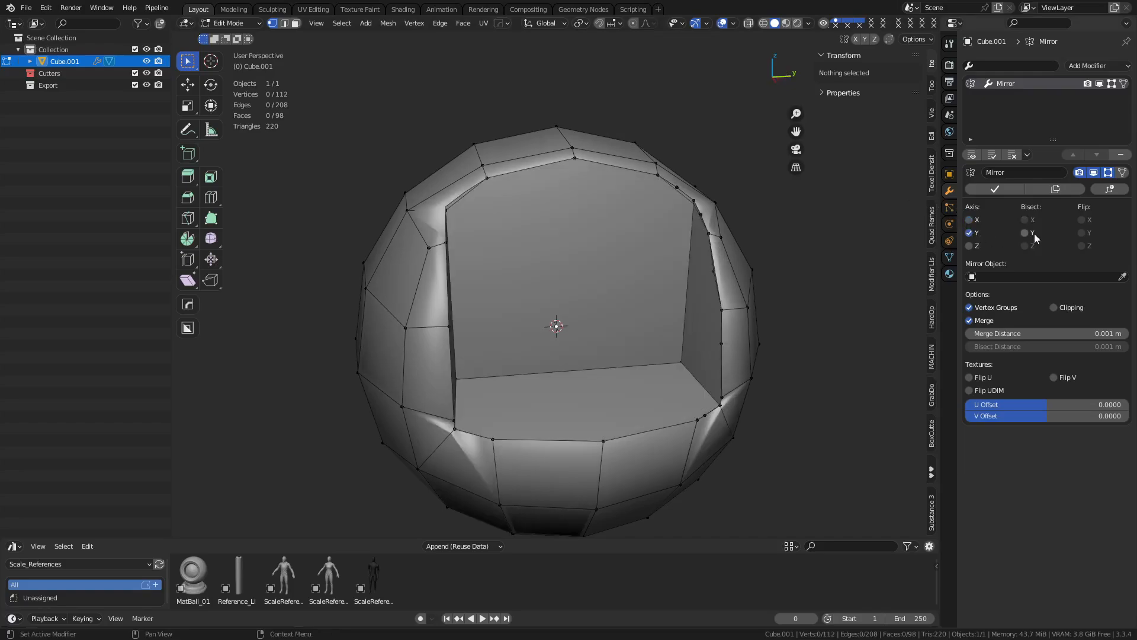
{"action": "left_click", "coordinate": [1027, 234]}
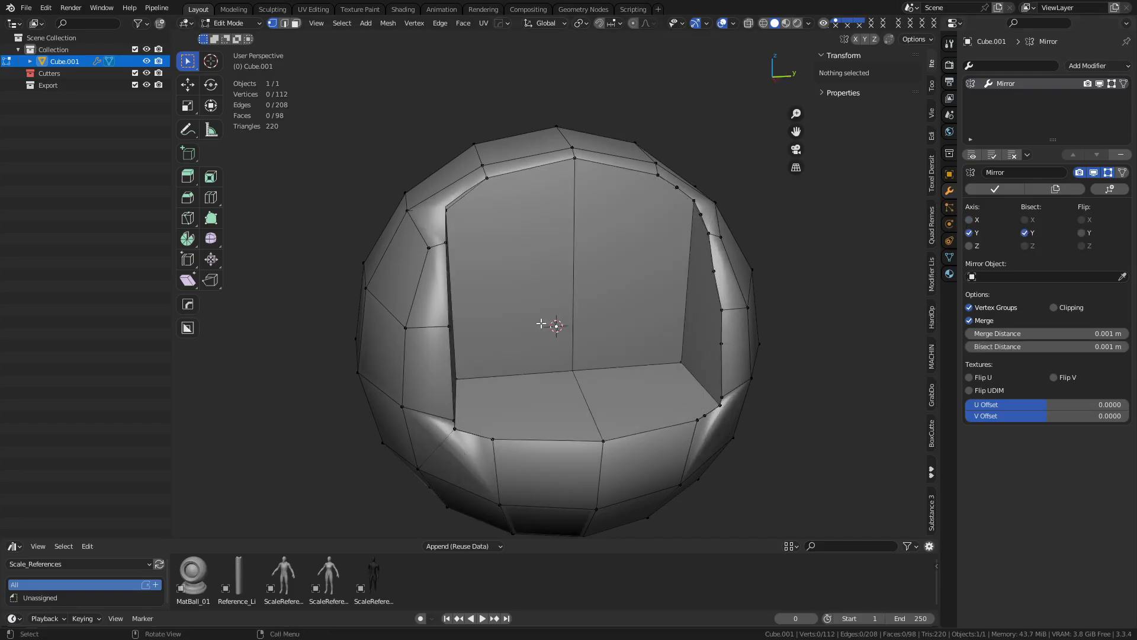
{"action": "middle_click_drag", "start_coordinate": [541, 324], "coordinate": [696, 308]}
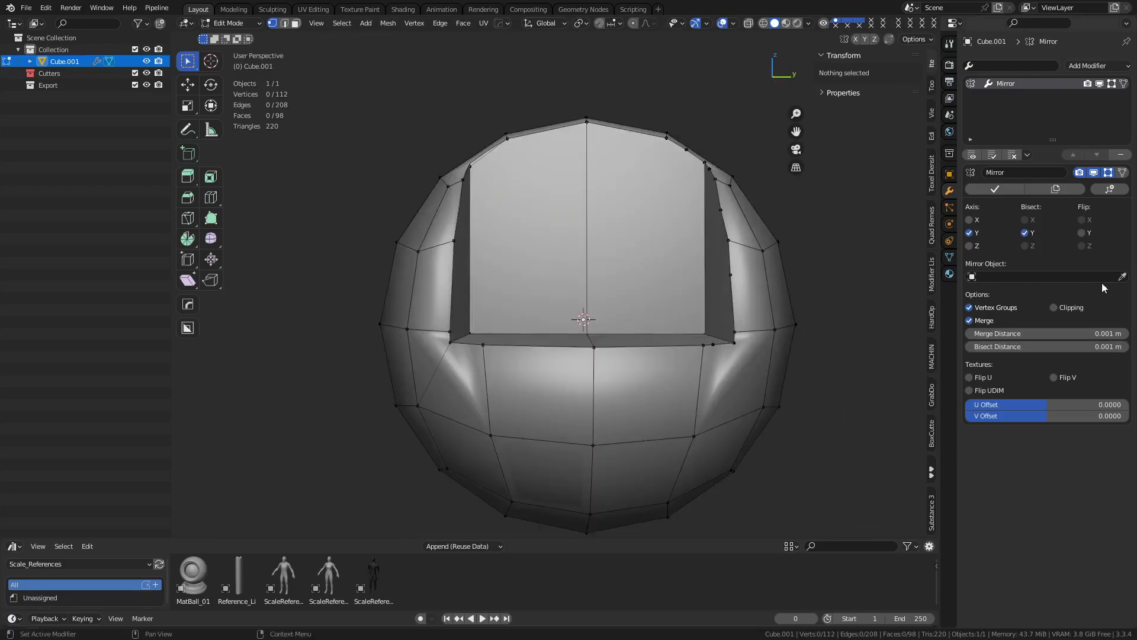
Enable Flip on Y to keep the cleaned half with the knife cuts, and apply the Mirror modifier
{"action": "left_click", "coordinate": [1082, 234]}
{"action": "left_click", "coordinate": [1090, 236]}
{"action": "left_click", "coordinate": [1090, 237]}
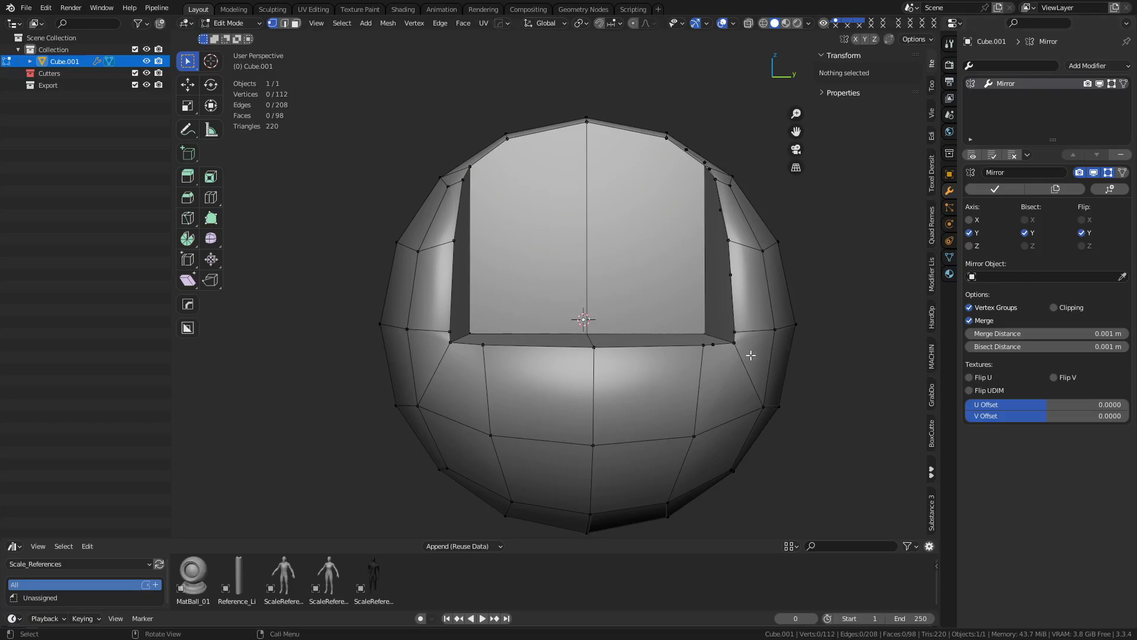
{"action": "middle_click_drag", "start_coordinate": [751, 355], "coordinate": [579, 287]}
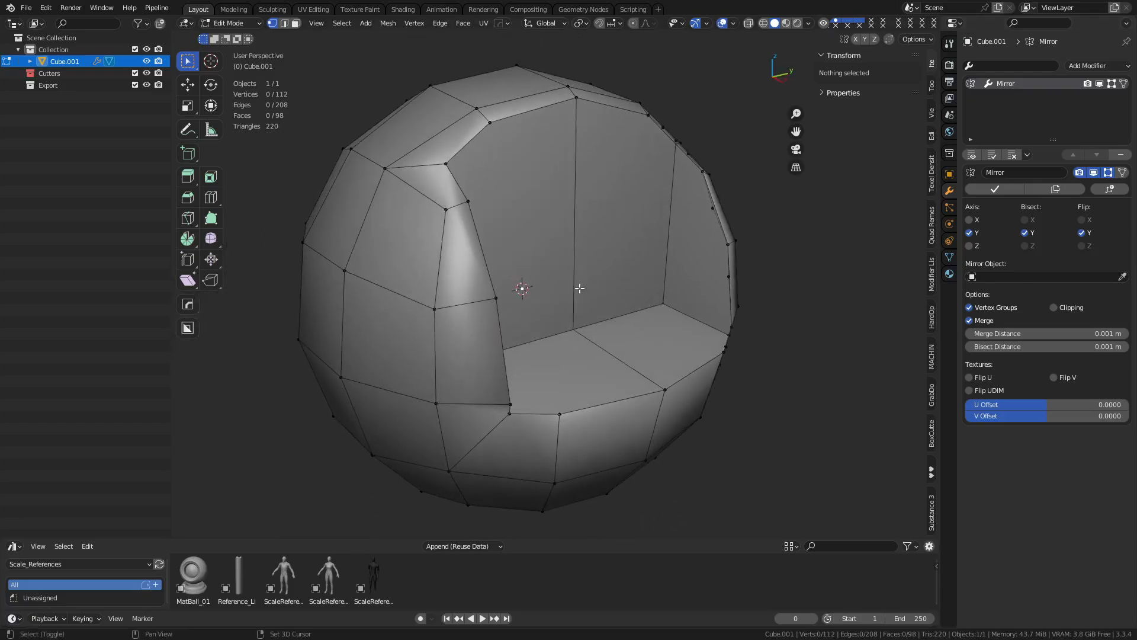
{"action": "left_click", "coordinate": [995, 189]}
Return to Object Mode and add a Subdivision modifier at viewport level 3
{"action": "key", "text": "ctrl+Tab"}
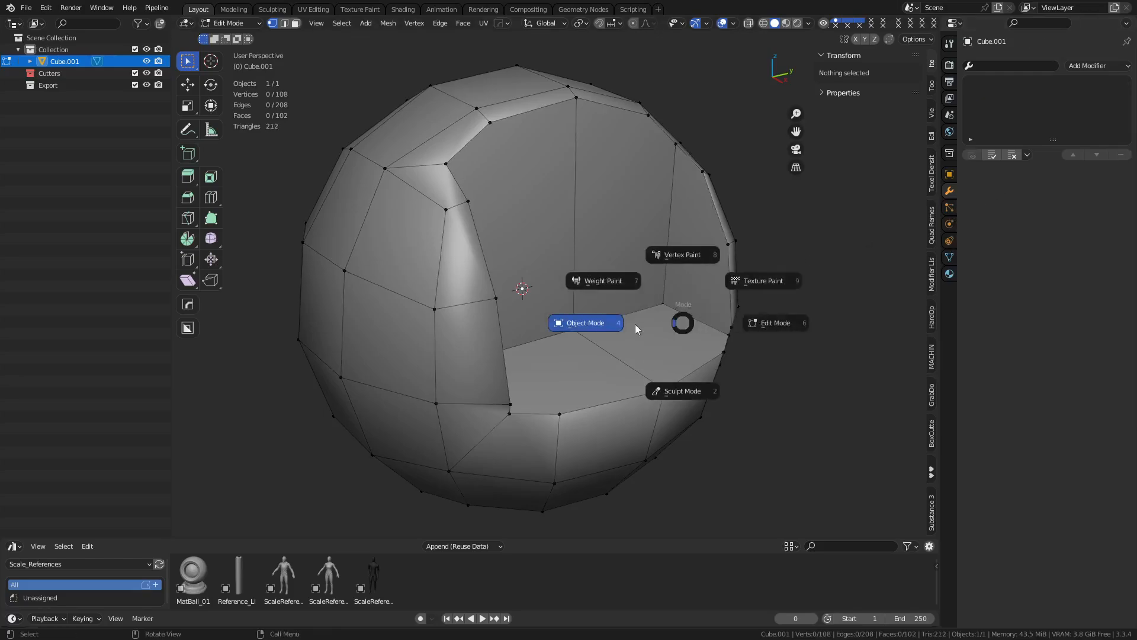
{"action": "left_click", "coordinate": [635, 324]}
{"action": "key", "text": "ctrl+1"}
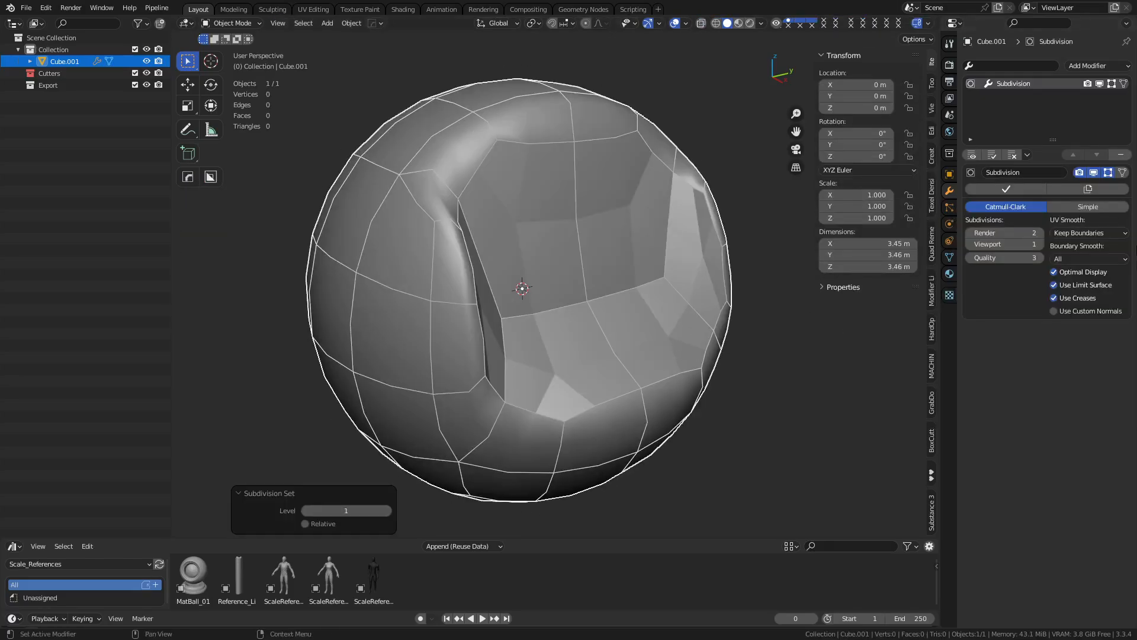
{"action": "key", "text": "ctrl+3"}
{"action": "middle_click_drag", "start_coordinate": [670, 328], "coordinate": [660, 307]}
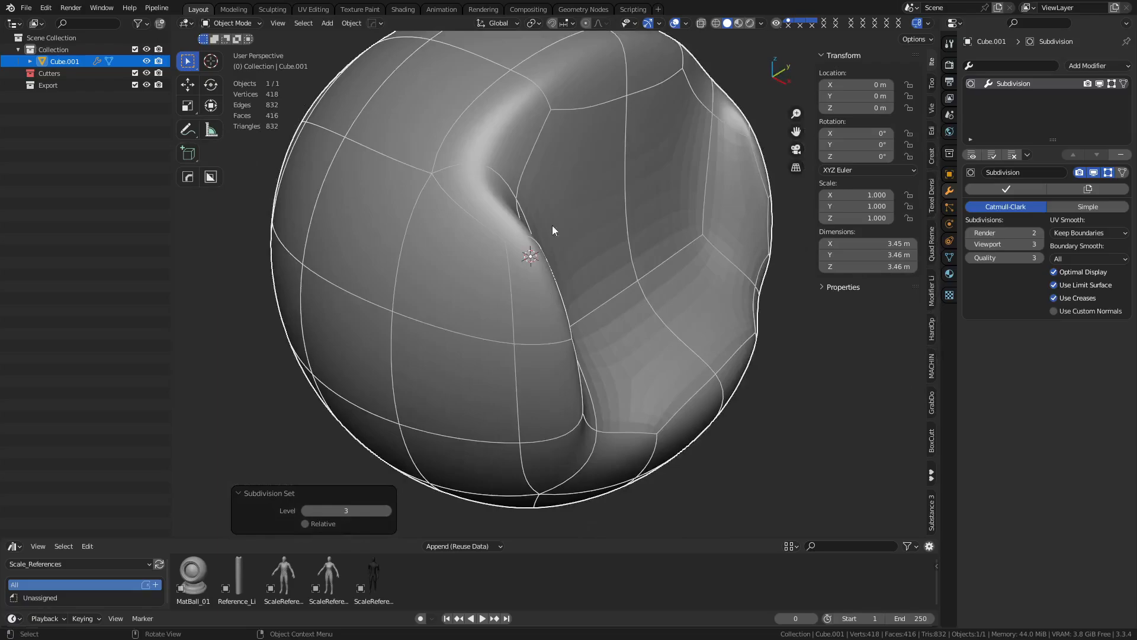
Turn off the Subdivision modifier's Edit Mode display and enter Edit Mode on the sphere
{"action": "left_click", "coordinate": [1108, 173]}
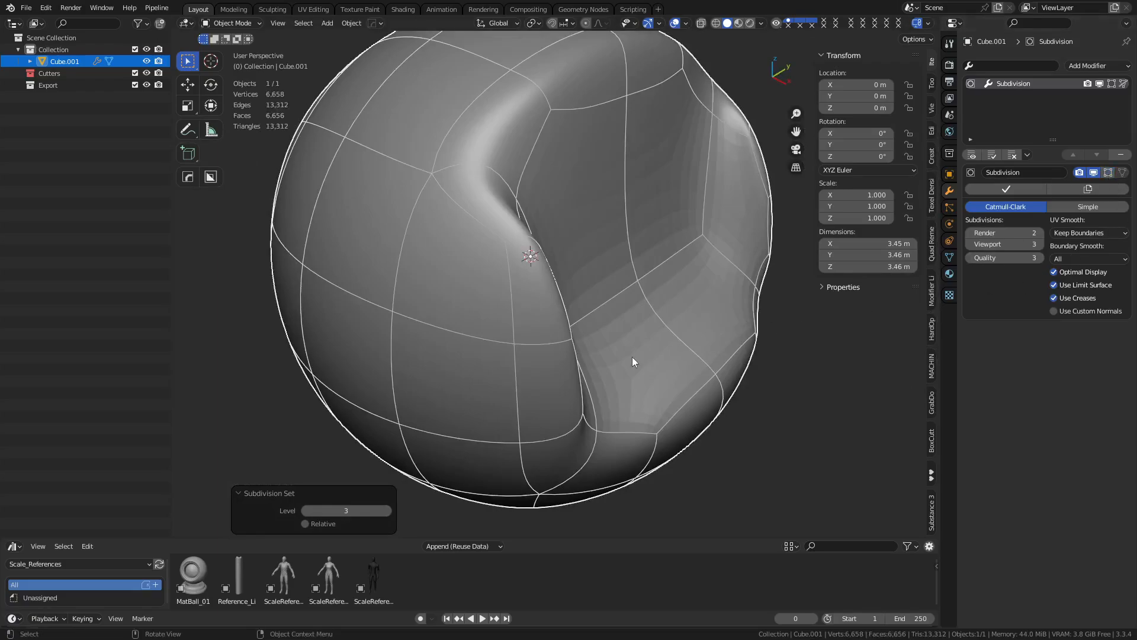
{"action": "key", "text": "Tab"}
{"action": "middle_click_drag", "start_coordinate": [670, 374], "coordinate": [551, 358]}
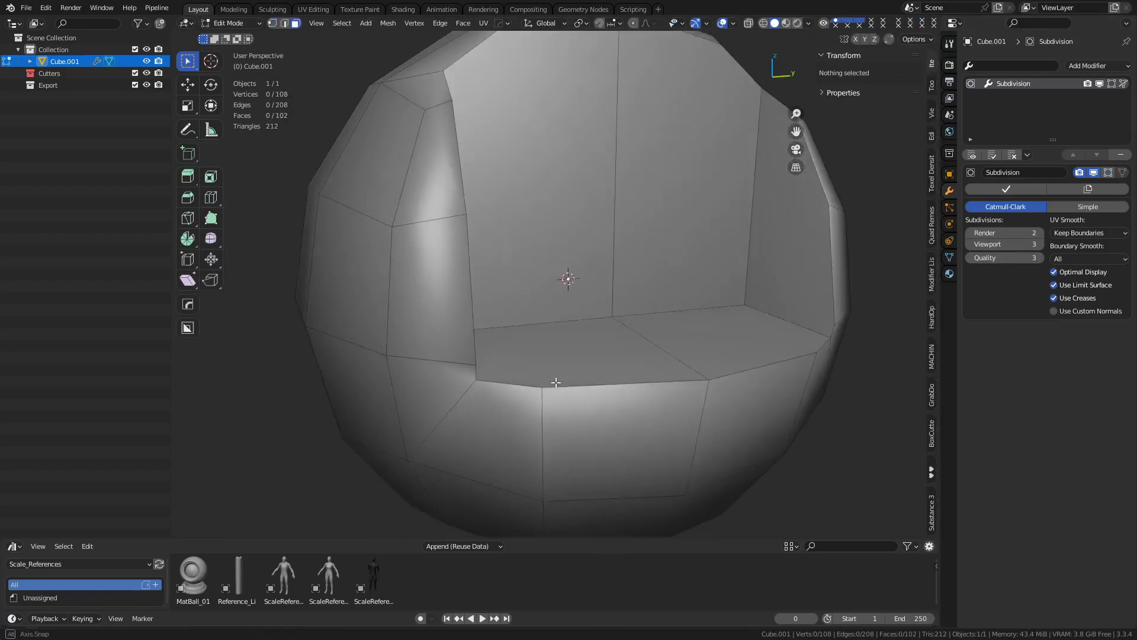
{"action": "key", "text": "3"}
{"action": "left_click", "coordinate": [558, 391]}
{"action": "key", "text": "2"}
{"action": "left_click", "coordinate": [514, 385]}
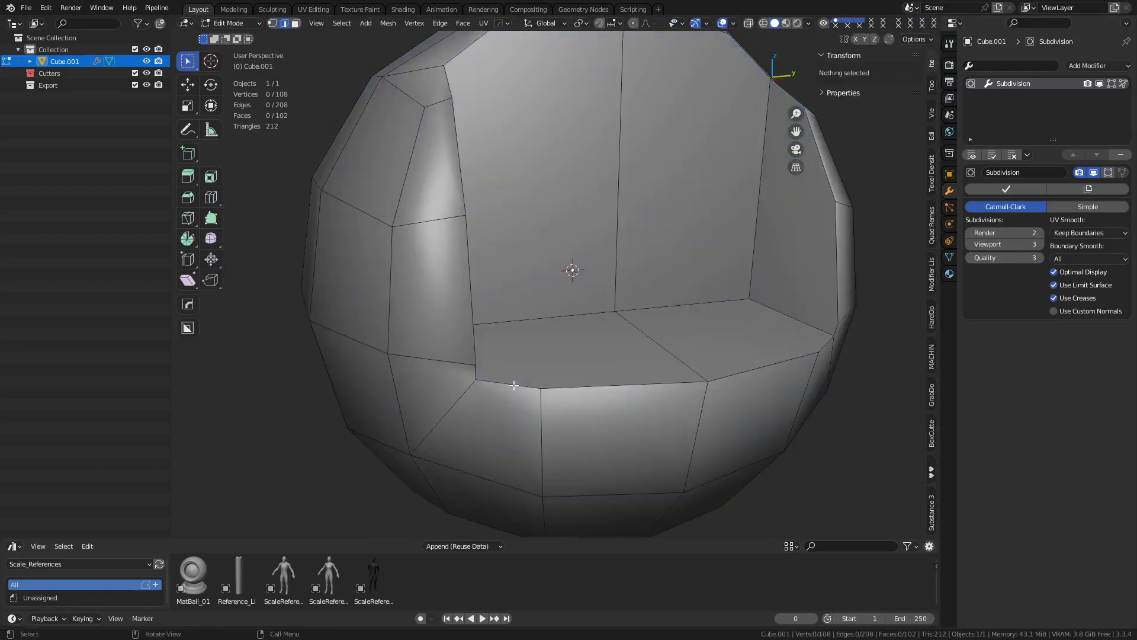
{"action": "left_click", "coordinate": [464, 308], "text": "ctrl"}
{"action": "middle_click_drag", "start_coordinate": [588, 373], "coordinate": [569, 410]}
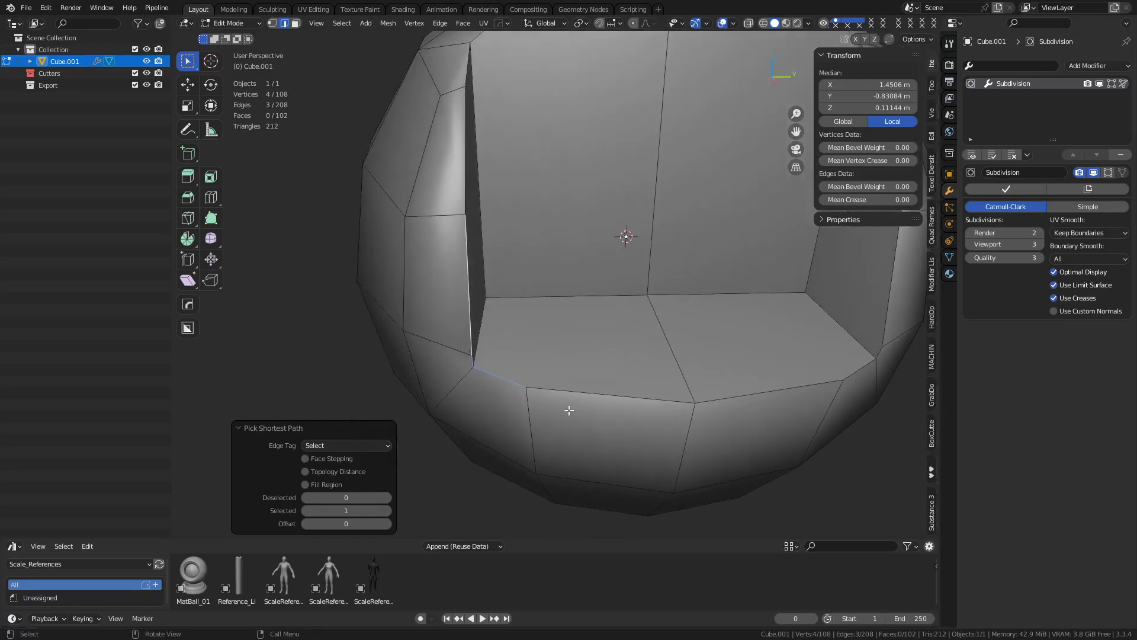
{"action": "middle_click_drag", "start_coordinate": [643, 323], "coordinate": [562, 403]}
Select the six inner faces of the cutout and inset them with Outset enabled, about 0.069 m thick
{"action": "key", "text": "3"}
{"action": "left_click", "coordinate": [457, 322]}
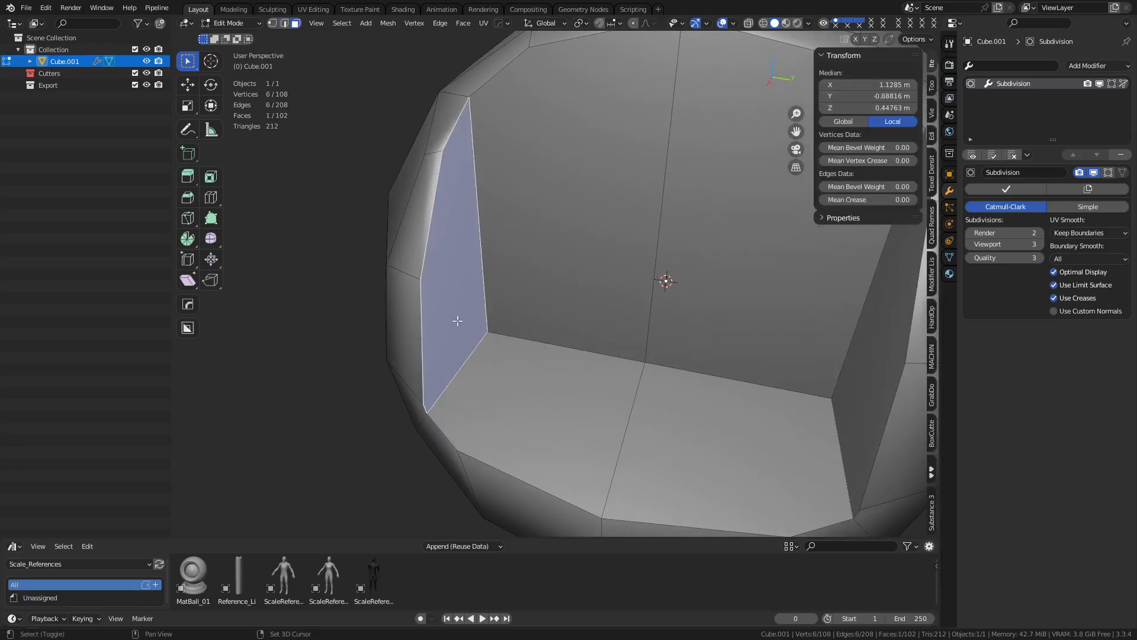
{"action": "left_click", "coordinate": [521, 391], "text": "shift"}
{"action": "left_click", "coordinate": [563, 236], "text": "shift"}
{"action": "left_click", "coordinate": [714, 313], "text": "shift"}
{"action": "left_click", "coordinate": [690, 442], "text": "shift"}
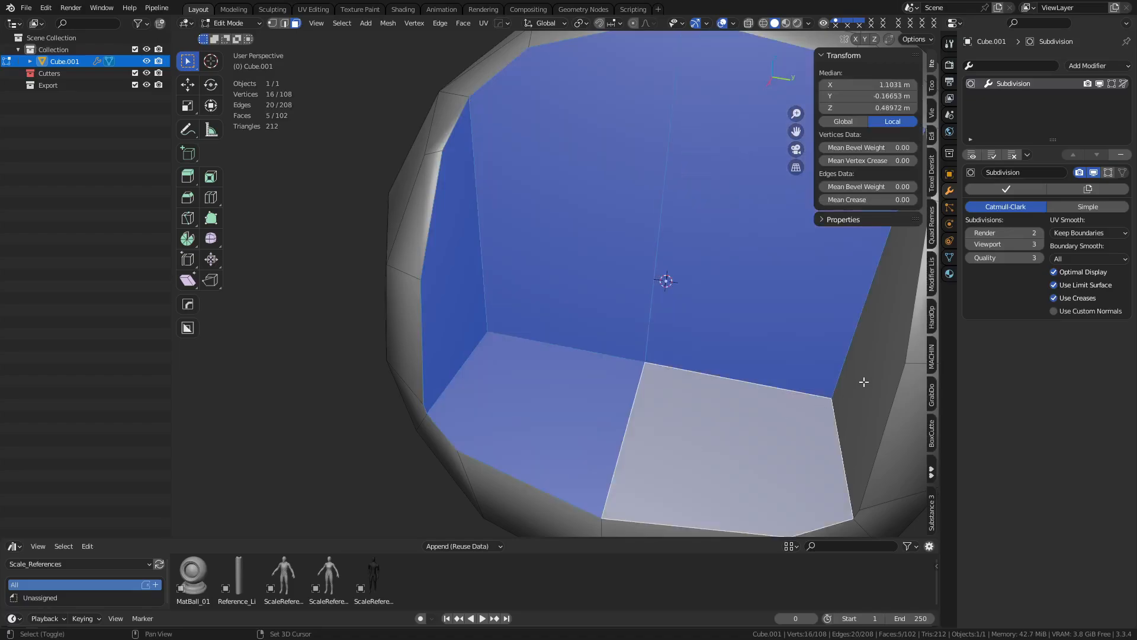
{"action": "left_click", "coordinate": [863, 381], "text": "shift"}
{"action": "middle_click_drag", "start_coordinate": [863, 380], "coordinate": [632, 420]}
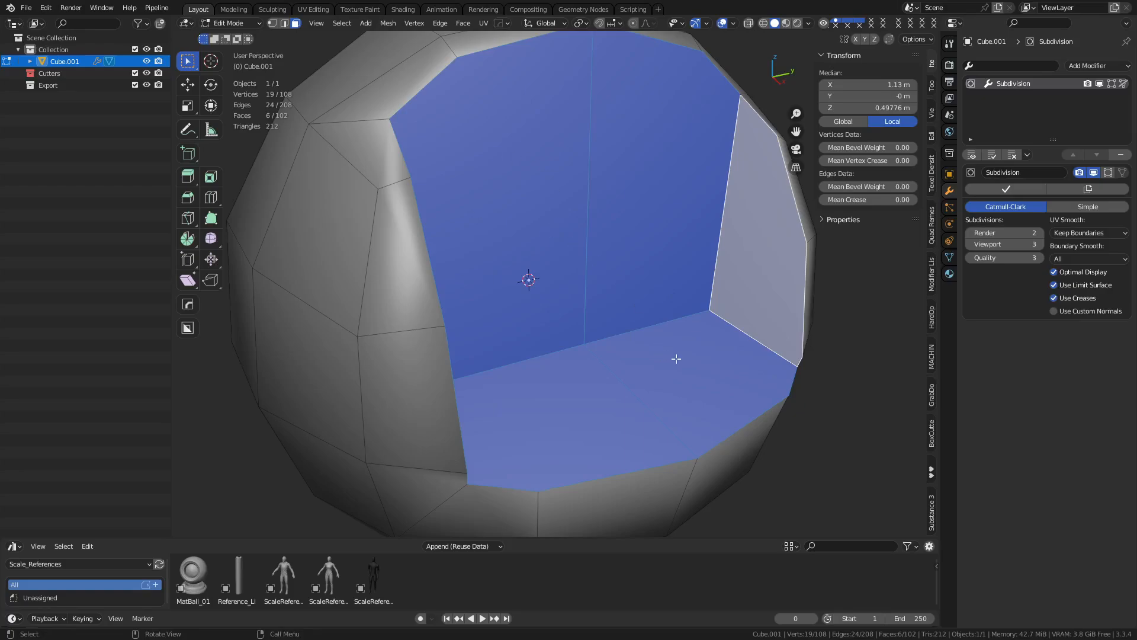
{"action": "key", "text": "i"}
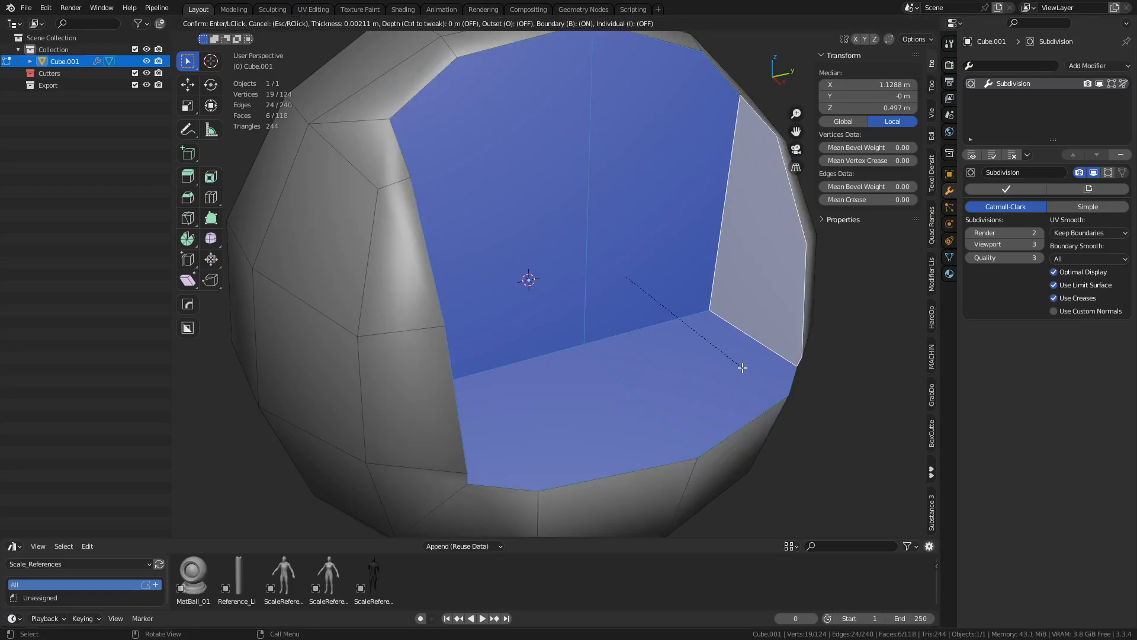
{"action": "key", "text": "o"}
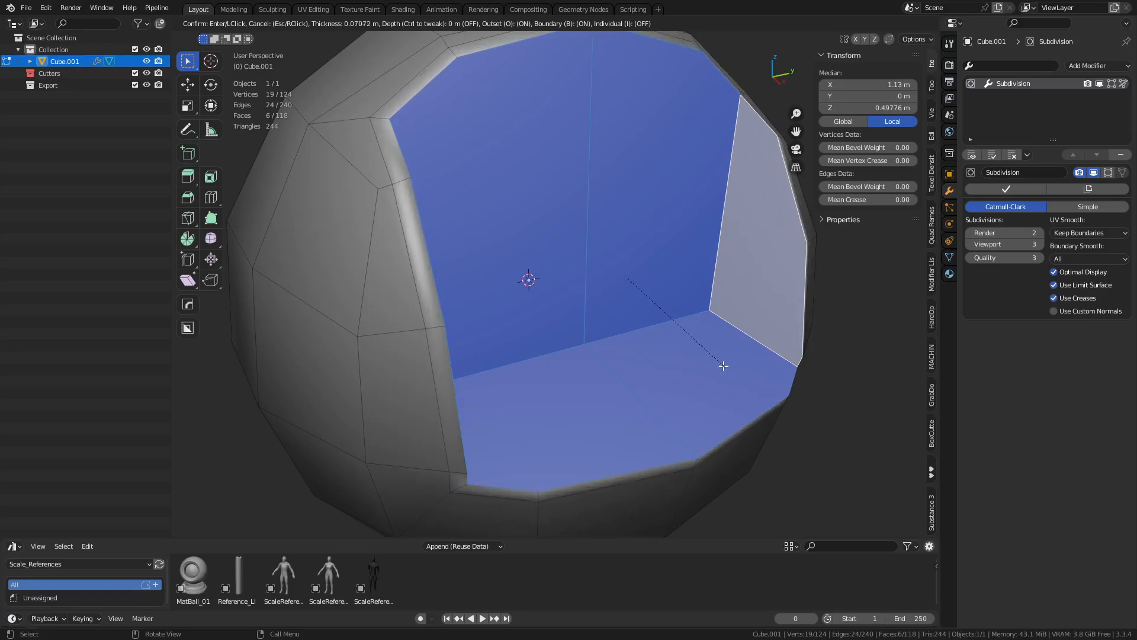
{"action": "left_click", "coordinate": [726, 365]}
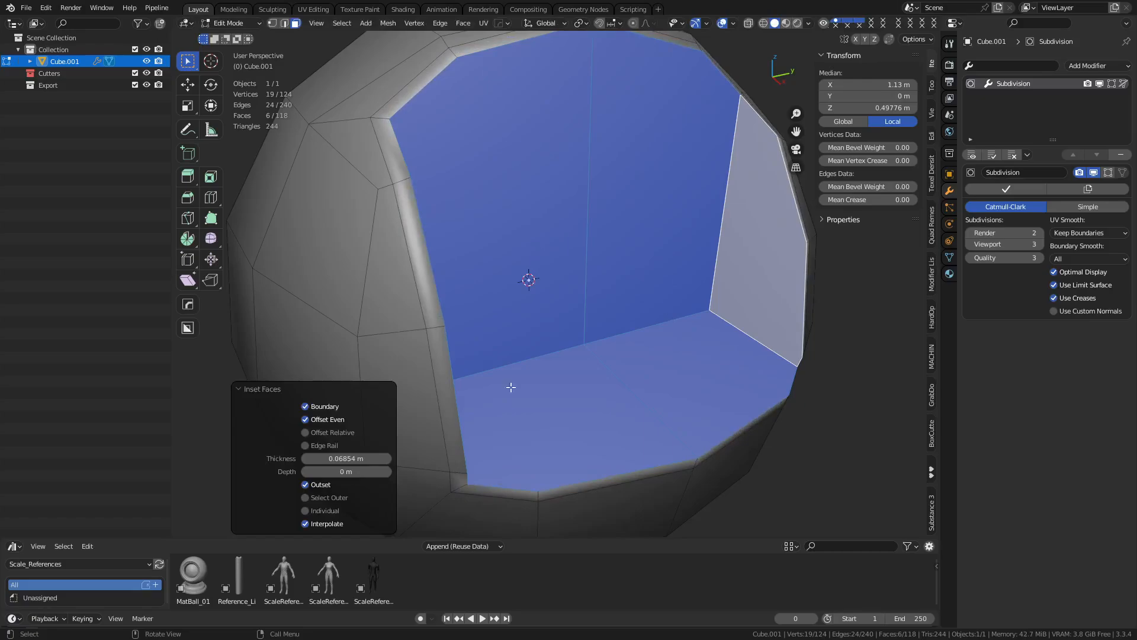
Try the Edge Rail option on the outset to compare the new loop at the cutout's corners
{"action": "left_click", "coordinate": [319, 447]}
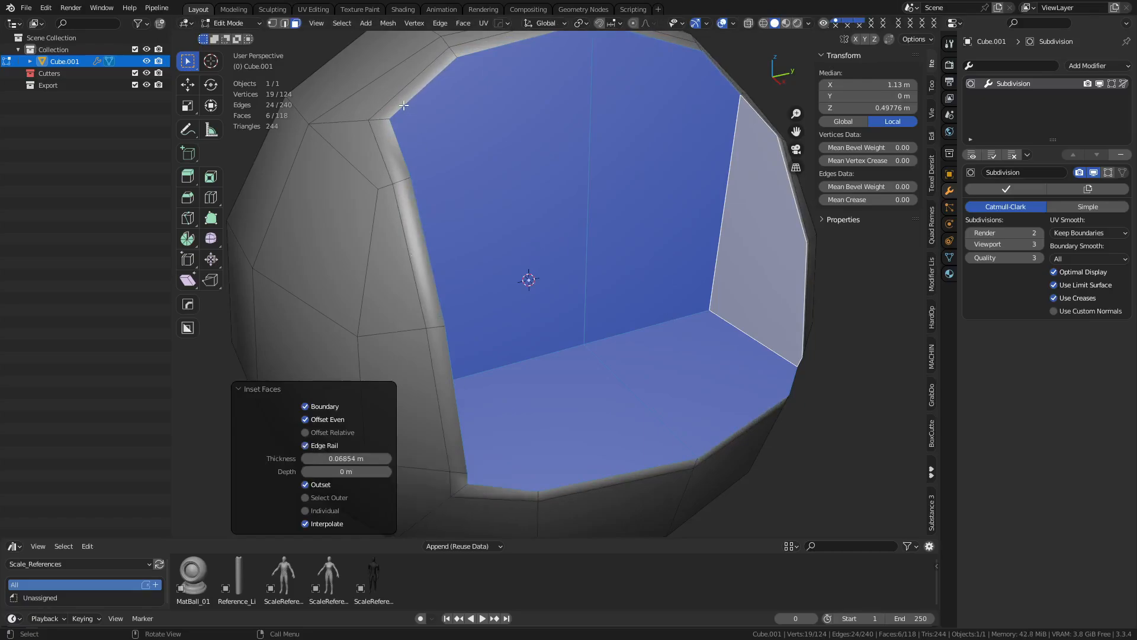
{"action": "left_click", "coordinate": [334, 447]}
{"action": "left_click", "coordinate": [333, 446]}
{"action": "left_click", "coordinate": [333, 446]}
{"action": "left_click", "coordinate": [333, 446]}
{"action": "left_click", "coordinate": [333, 446]}
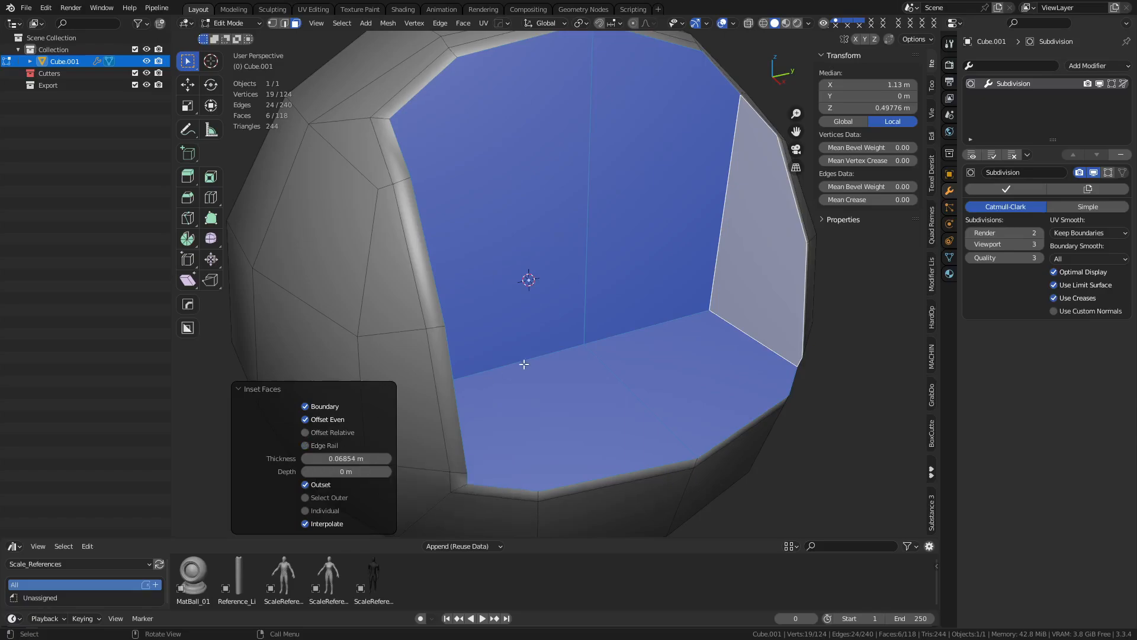
Inset the same inner faces inward about 0.087 m with Outset off and Edge Rail enabled
{"action": "scroll", "coordinate": [534, 361], "scroll_direction": "down", "scroll_amount": 1}
{"action": "middle_click_drag", "start_coordinate": [546, 356], "coordinate": [550, 315], "text": "shift"}
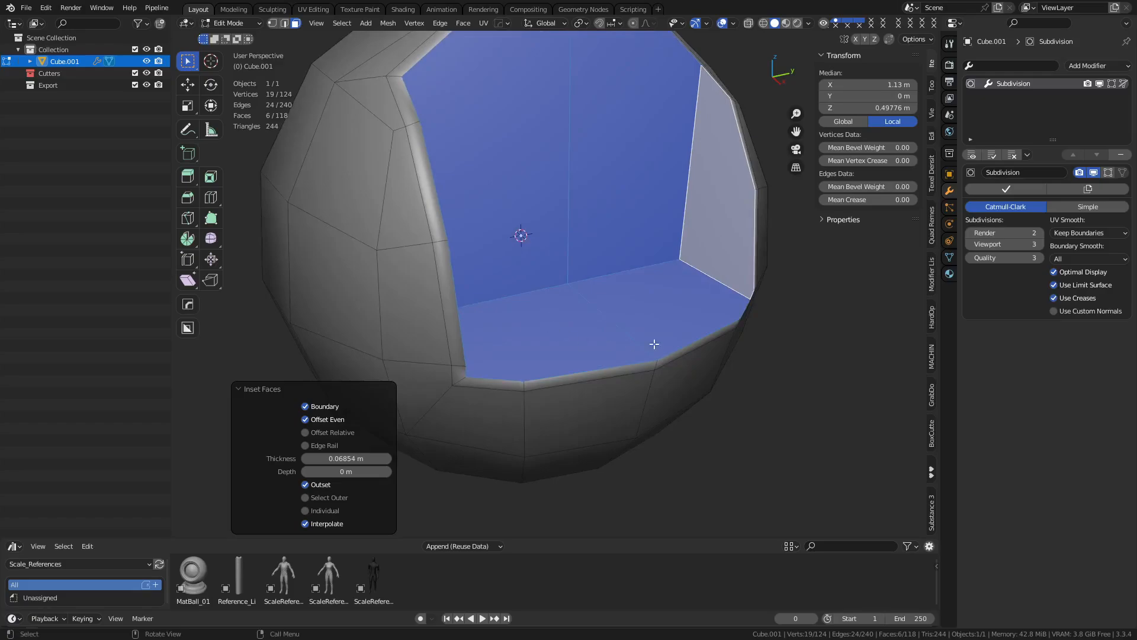
{"action": "middle_click_drag", "start_coordinate": [645, 342], "coordinate": [684, 358]}
{"action": "key", "text": "i"}
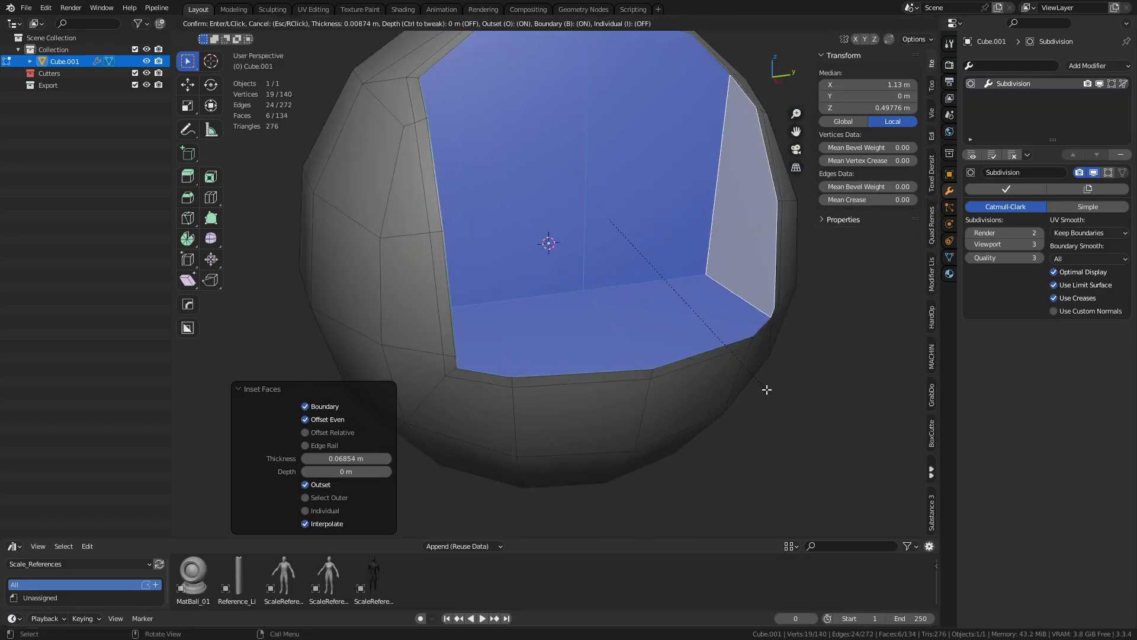
{"action": "key", "text": "o"}
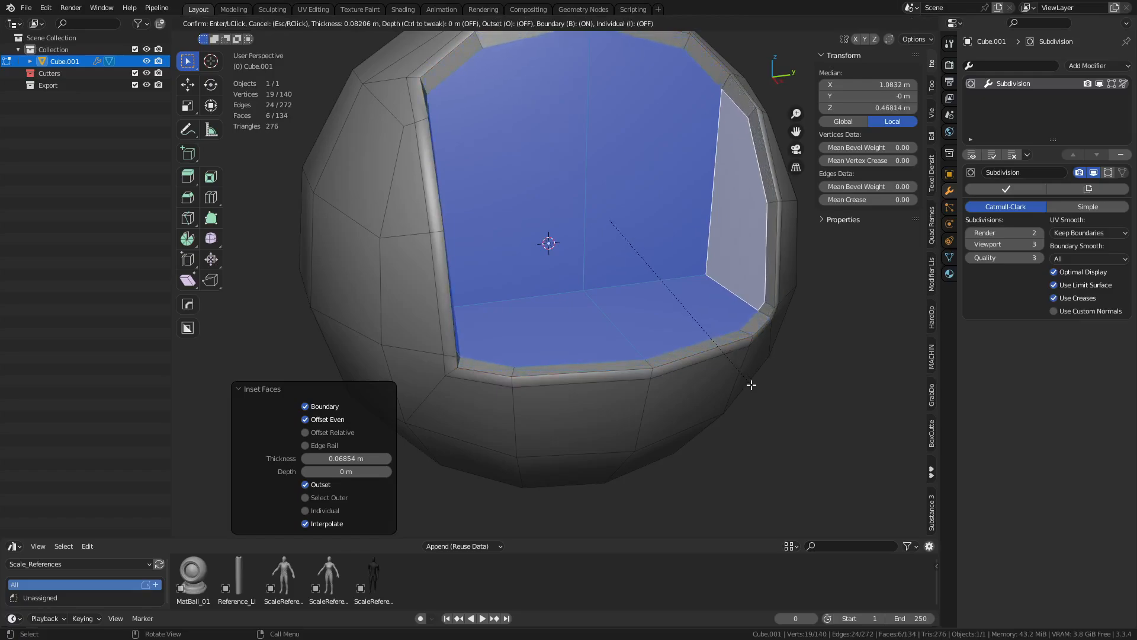
{"action": "left_click", "coordinate": [750, 385]}
{"action": "middle_click_drag", "start_coordinate": [616, 398], "coordinate": [329, 487]}
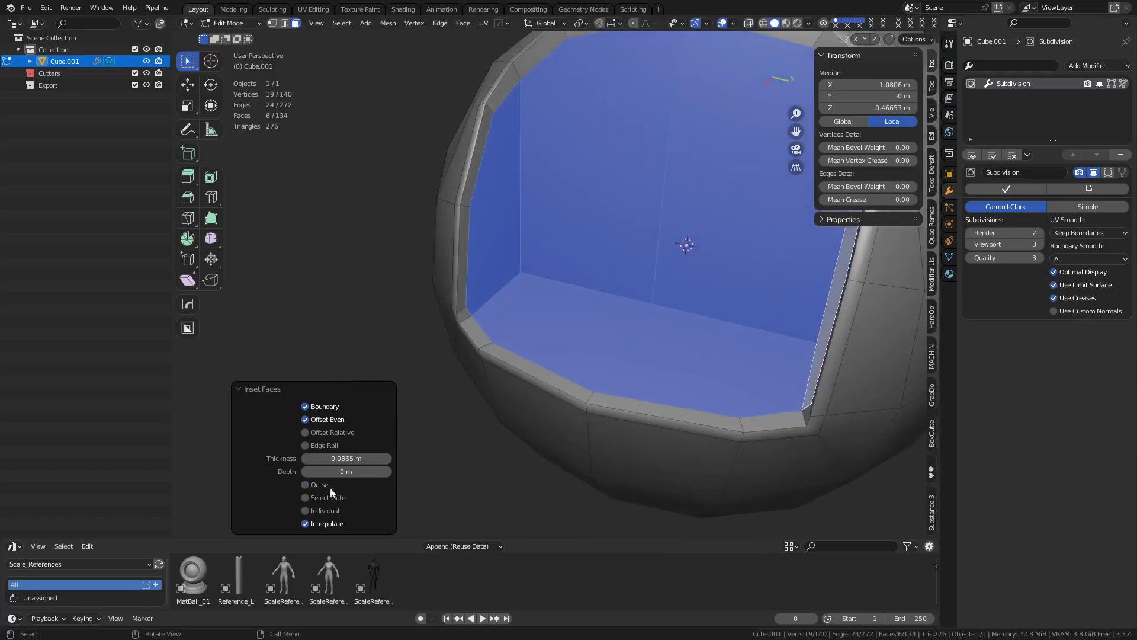
{"action": "left_click", "coordinate": [329, 445]}
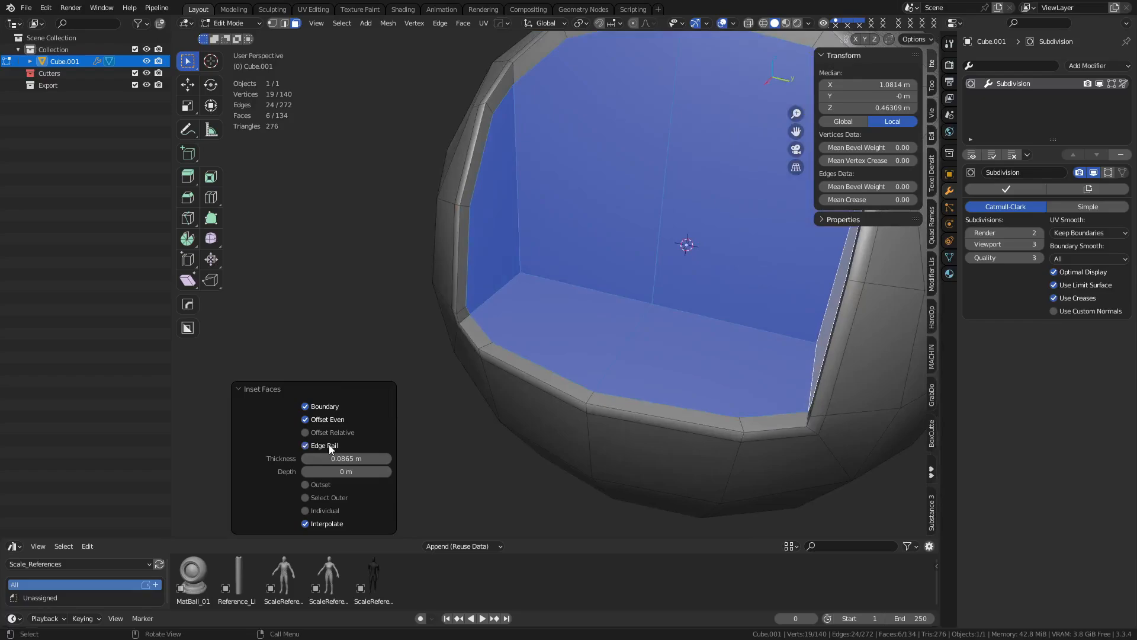
Return to Object Mode, shade the subdivided sphere smooth, and check the shading around the cutout's rim
{"action": "middle_click_drag", "start_coordinate": [515, 257], "coordinate": [545, 364]}
{"action": "key", "text": "Tab"}
{"action": "right_click", "coordinate": [546, 362]}
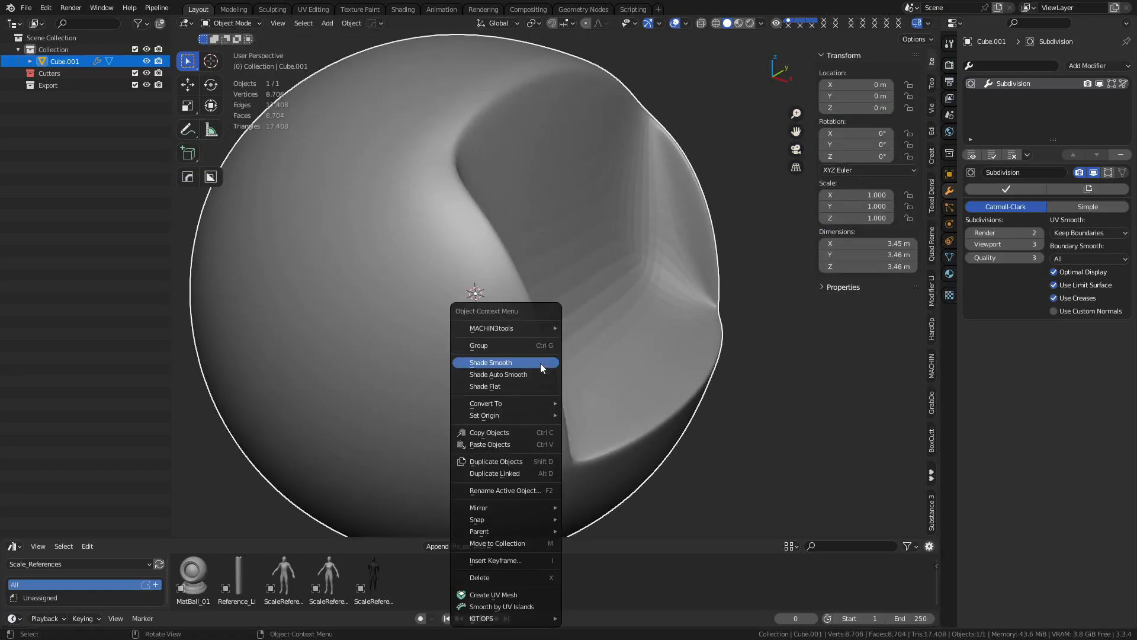
{"action": "left_click", "coordinate": [540, 363]}
{"action": "scroll", "coordinate": [605, 226], "scroll_direction": "up", "scroll_amount": 4}
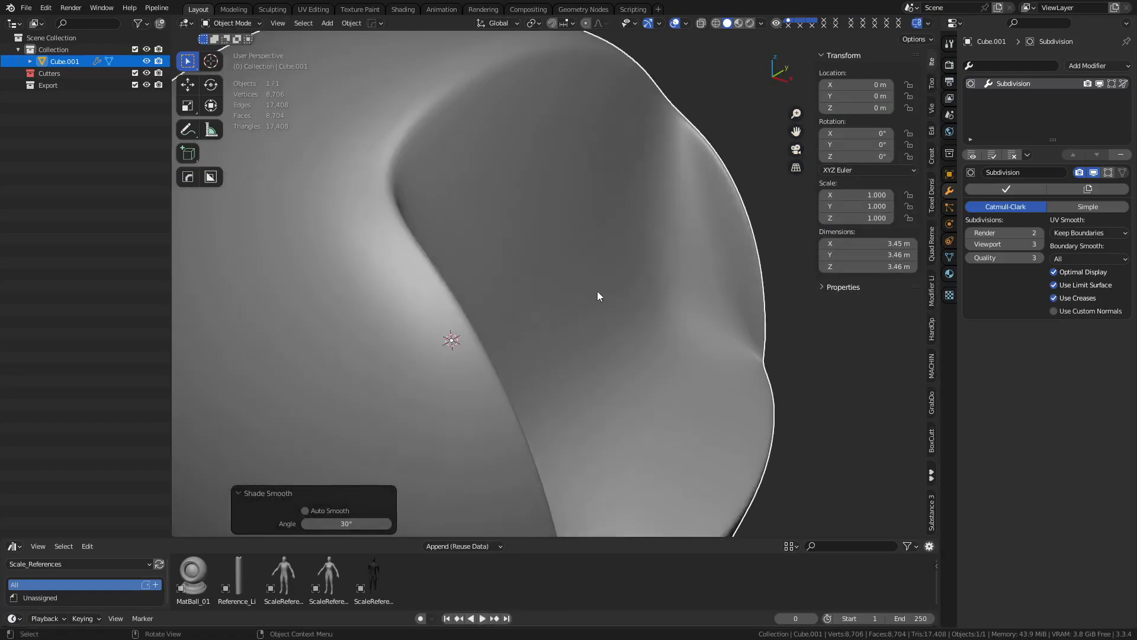
{"action": "middle_click_drag", "start_coordinate": [597, 290], "coordinate": [524, 302]}
{"action": "scroll", "coordinate": [577, 299], "scroll_direction": "up", "scroll_amount": 1}
{"action": "key", "text": "Tab"}
{"action": "key", "text": "Tab"}
{"action": "scroll", "coordinate": [524, 306], "scroll_direction": "down", "scroll_amount": 3}
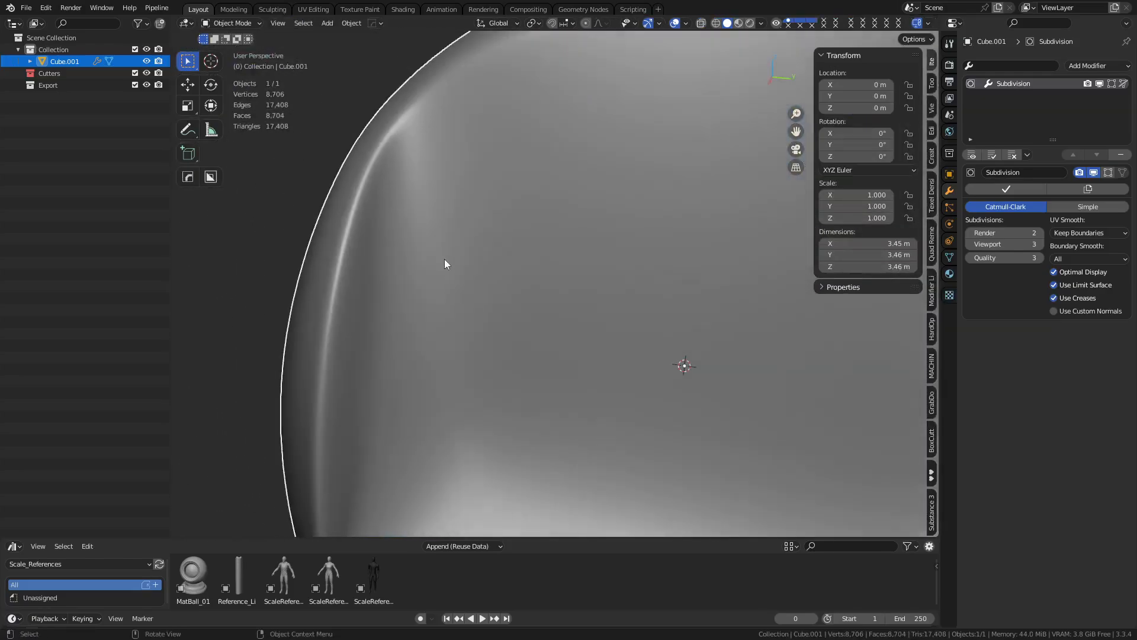
Examine the shading along the cutout's inner corners in Object Mode, and return to Edit Mode with nothing selected
{"action": "middle_click_drag", "start_coordinate": [447, 261], "coordinate": [507, 331]}
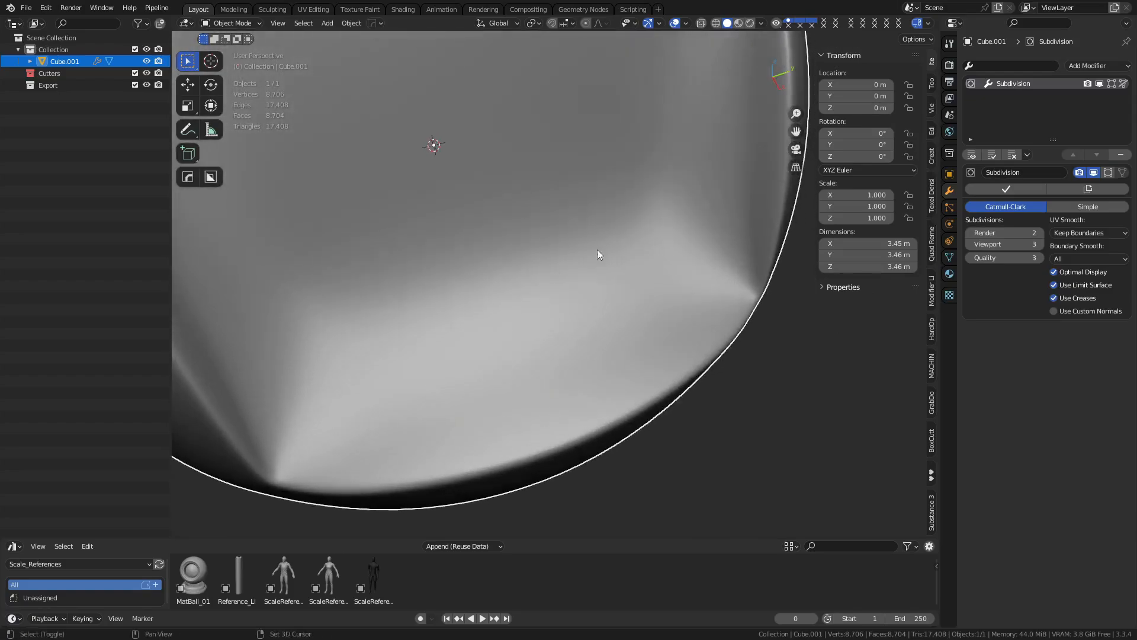
{"action": "middle_click_drag", "start_coordinate": [568, 182], "coordinate": [556, 414], "text": "shift"}
{"action": "middle_click_drag", "start_coordinate": [551, 329], "coordinate": [560, 265], "text": "shift"}
{"action": "key", "text": "shift+w"}
{"action": "key", "text": "shift+w"}
{"action": "key", "text": "Tab"}
{"action": "scroll", "coordinate": [647, 274], "scroll_direction": "down", "scroll_amount": 3}
{"action": "key", "text": "1"}
{"action": "key", "text": "2"}
{"action": "middle_click_drag", "start_coordinate": [508, 341], "coordinate": [619, 344]}
{"action": "scroll", "coordinate": [649, 301], "scroll_direction": "up", "scroll_amount": 2}
{"action": "key", "text": "alt+a"}
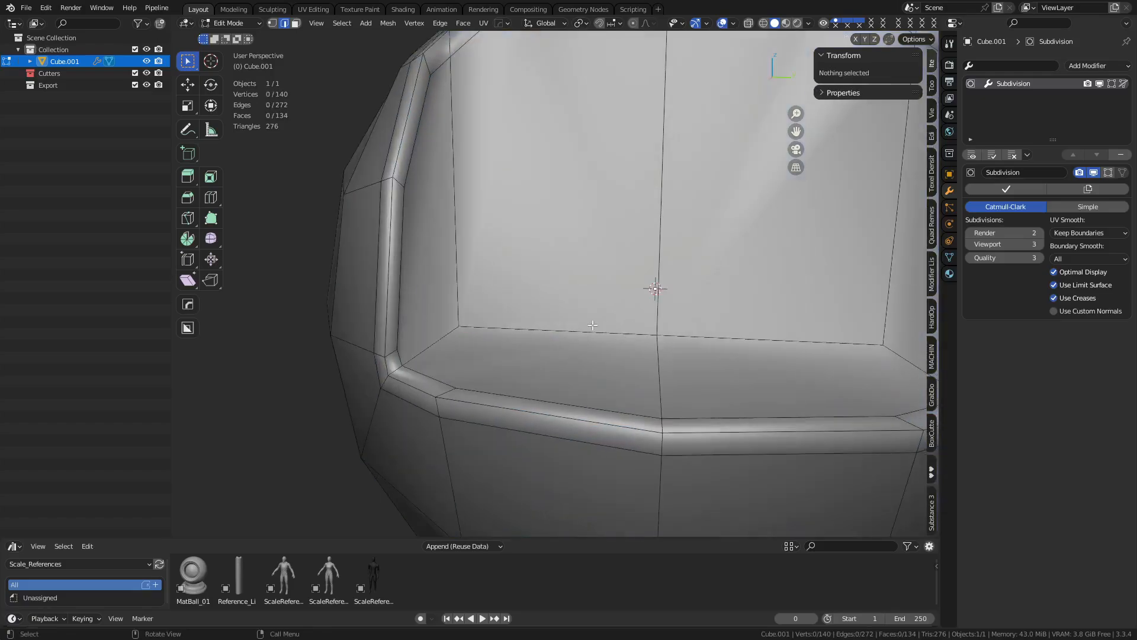
Knife-cut from the lower rim corner across the back wall to its centre edge, and from the rim over the floor and up the back wall
{"action": "key", "text": "k"}
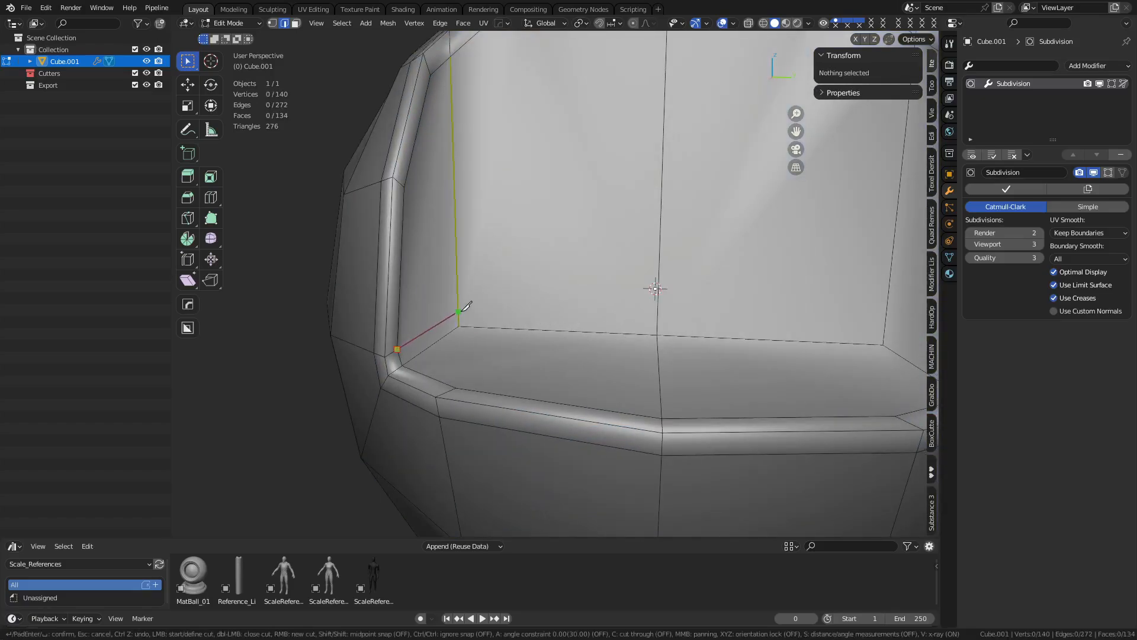
{"action": "left_click", "coordinate": [460, 310]}
{"action": "left_click", "coordinate": [658, 318]}
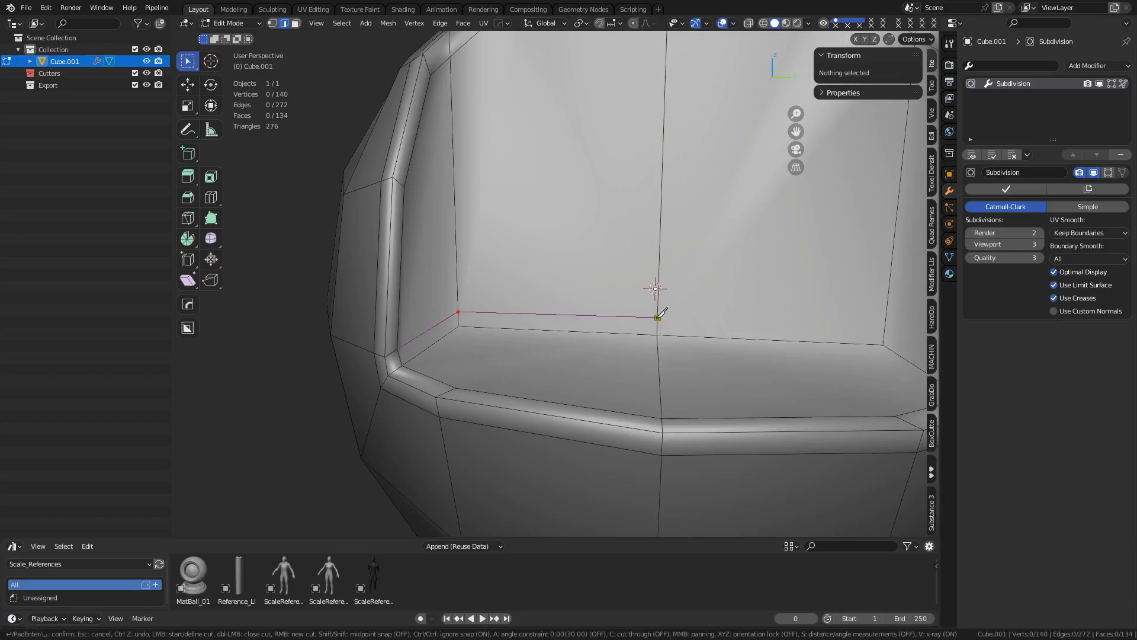
{"action": "middle_click_drag", "start_coordinate": [480, 320], "coordinate": [465, 391]}
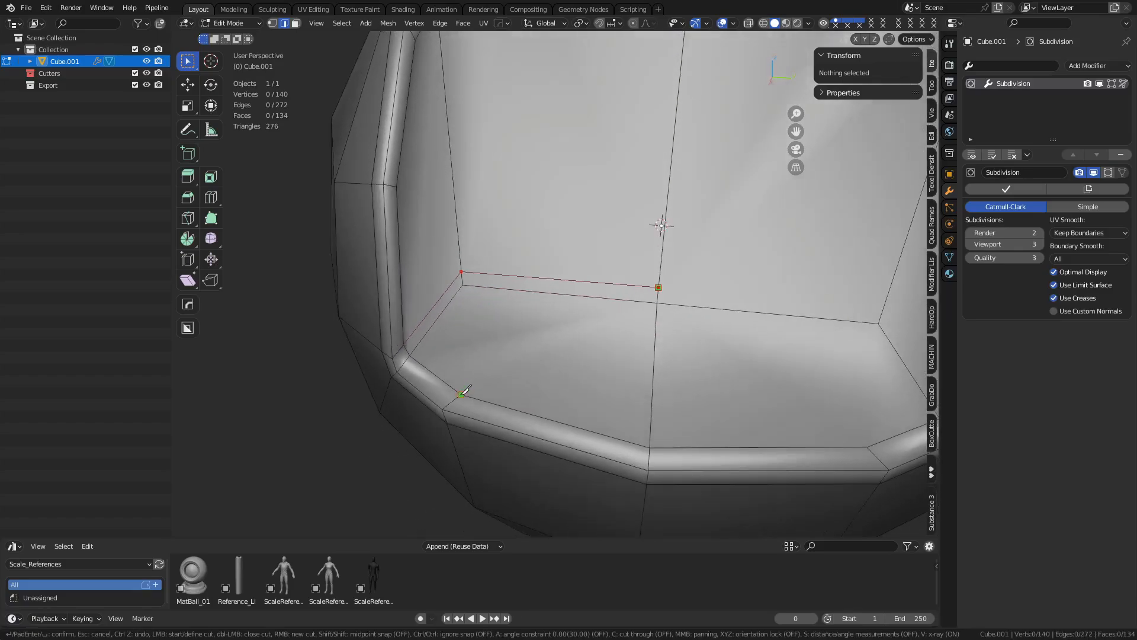
{"action": "left_click", "coordinate": [494, 287]}
{"action": "middle_click_drag", "start_coordinate": [530, 190], "coordinate": [537, 385], "text": "shift"}
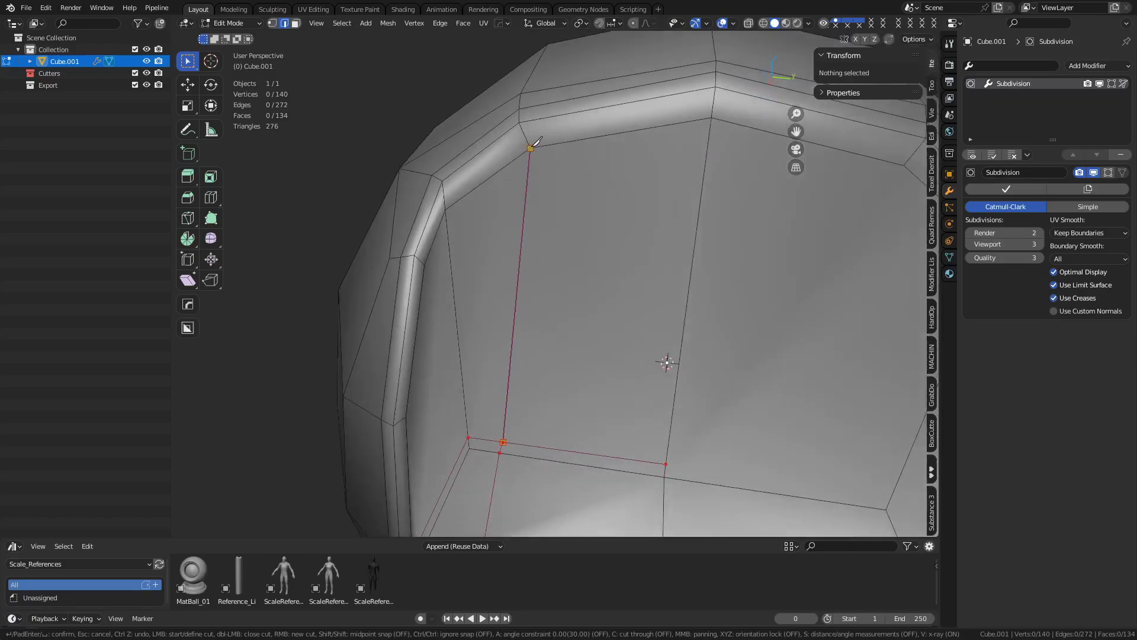
{"action": "middle_click_drag", "start_coordinate": [537, 309], "coordinate": [538, 216]}
{"action": "key", "text": "Return"}
Symmetrize the whole mesh along Y from negative to positive with Remove Redundant Center turned off
{"action": "scroll", "coordinate": [538, 216], "scroll_direction": "down", "scroll_amount": 3}
{"action": "middle_click_drag", "start_coordinate": [553, 278], "coordinate": [578, 318]}
{"action": "key", "text": "a"}
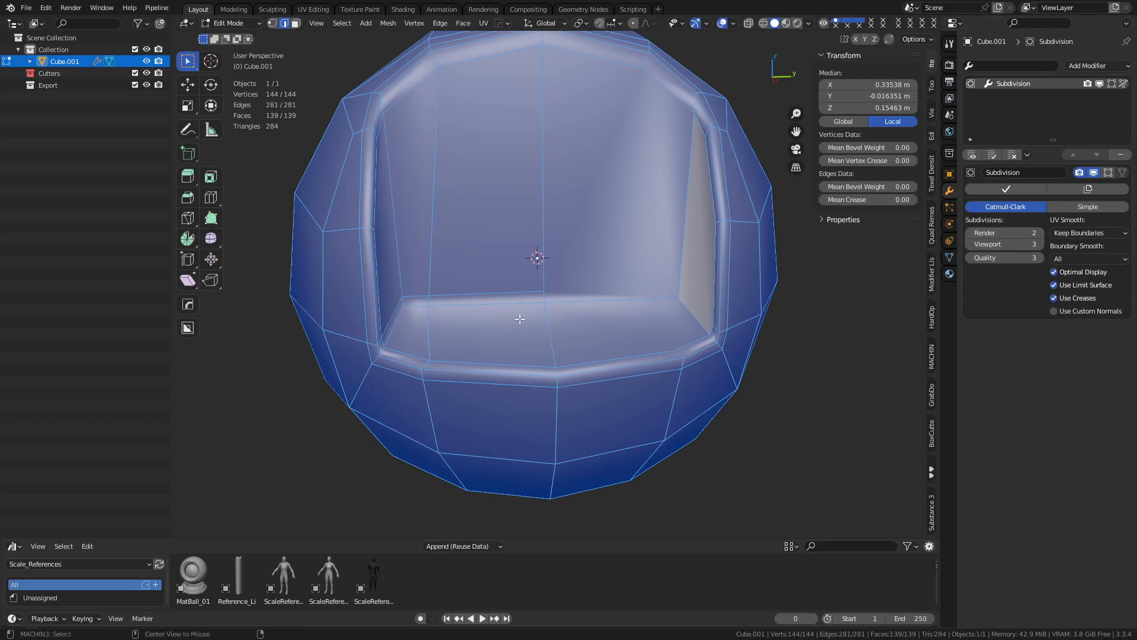
{"action": "key", "text": "alt+x"}
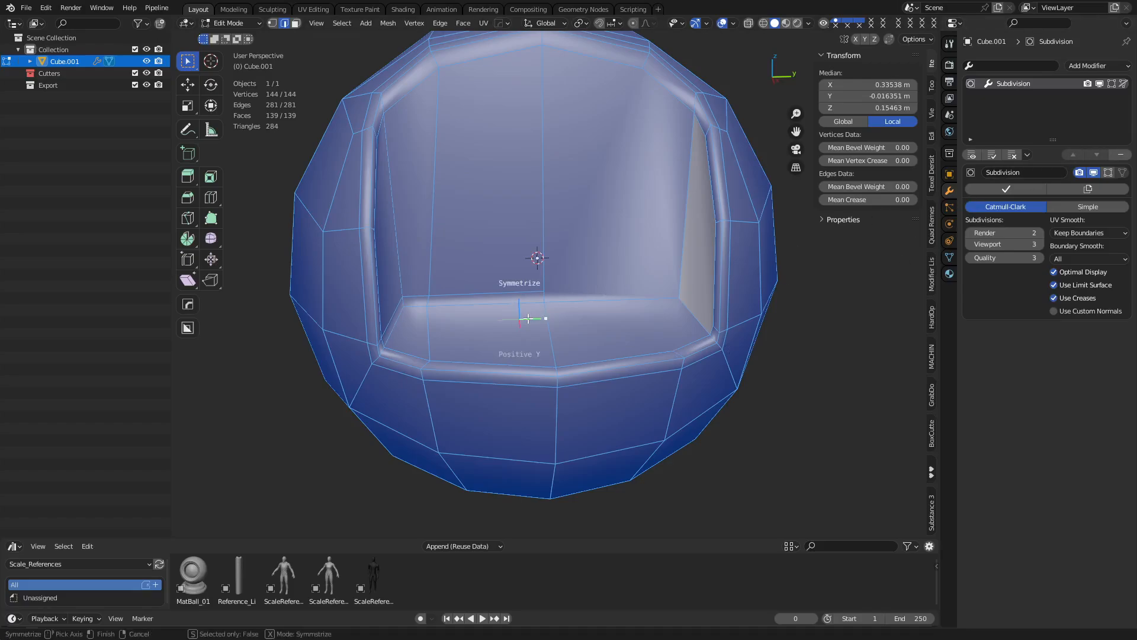
{"action": "left_click", "coordinate": [528, 318]}
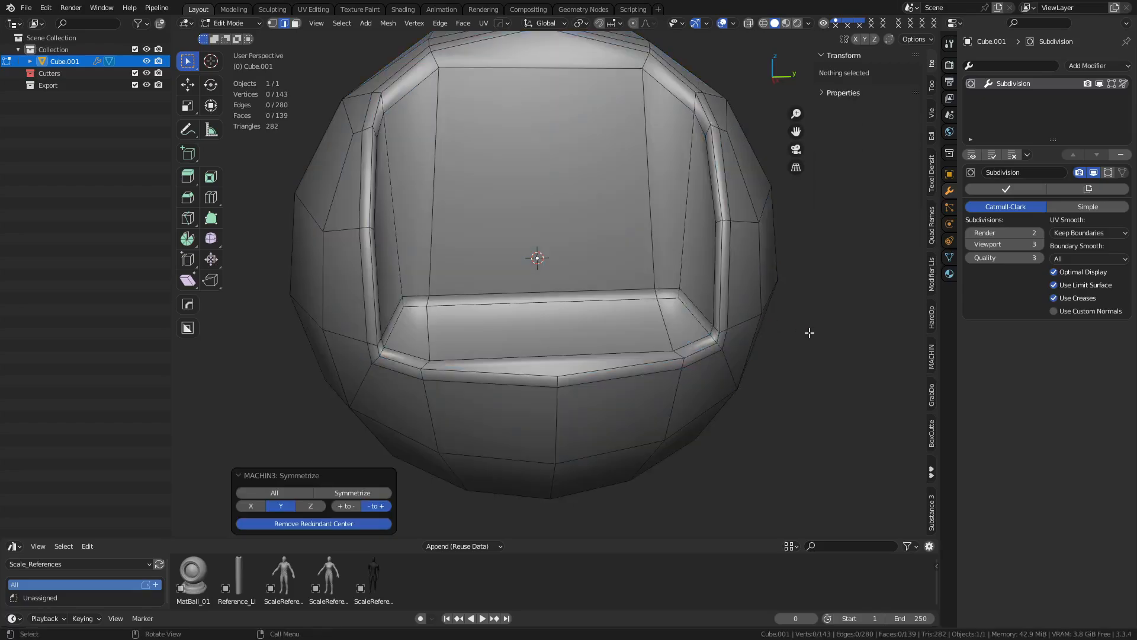
{"action": "left_click", "coordinate": [298, 524]}
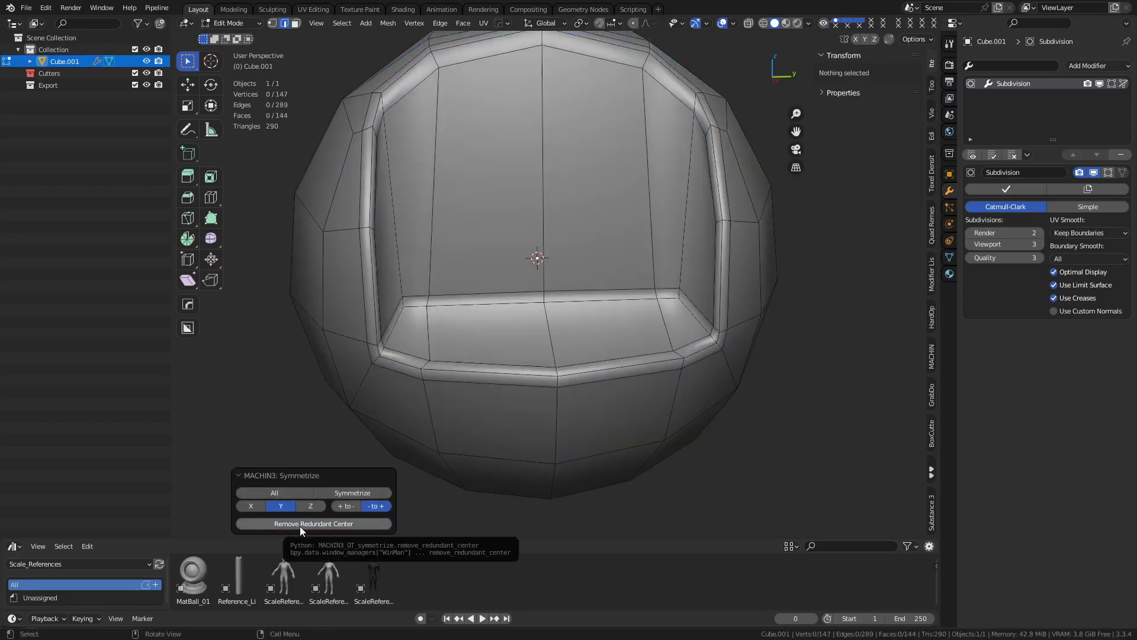
Knife-cut a horizontal edge from the rim across the side wall and half the back wall to the centre edge
{"action": "middle_click_drag", "start_coordinate": [602, 328], "coordinate": [523, 337]}
{"action": "scroll", "coordinate": [501, 303], "scroll_direction": "up", "scroll_amount": 1}
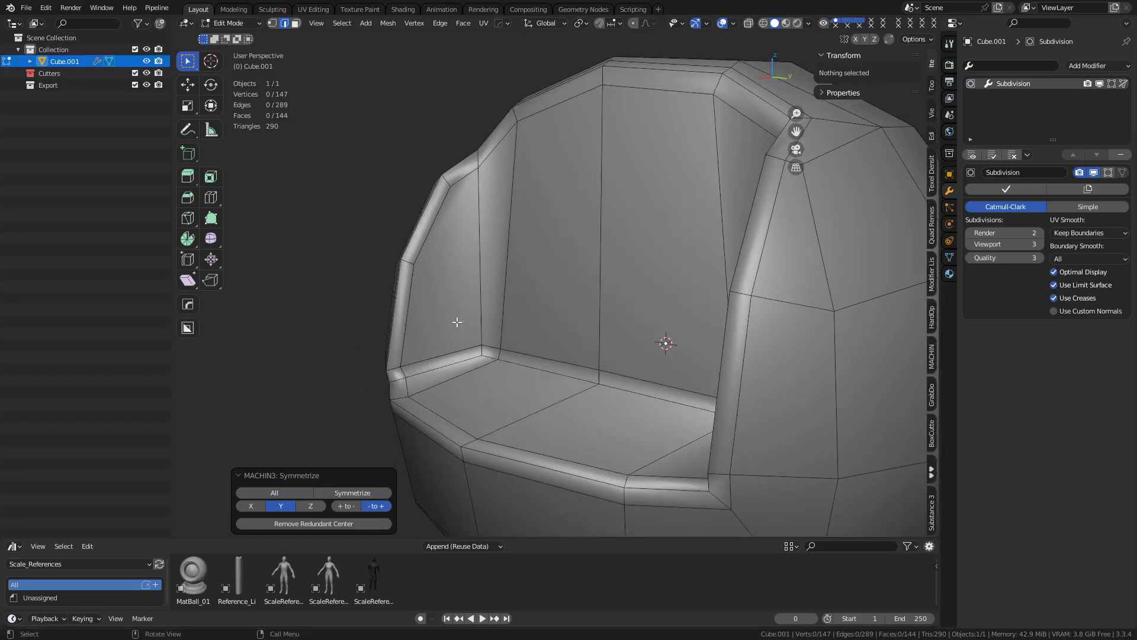
{"action": "key", "text": "k"}
{"action": "left_click", "coordinate": [431, 258]}
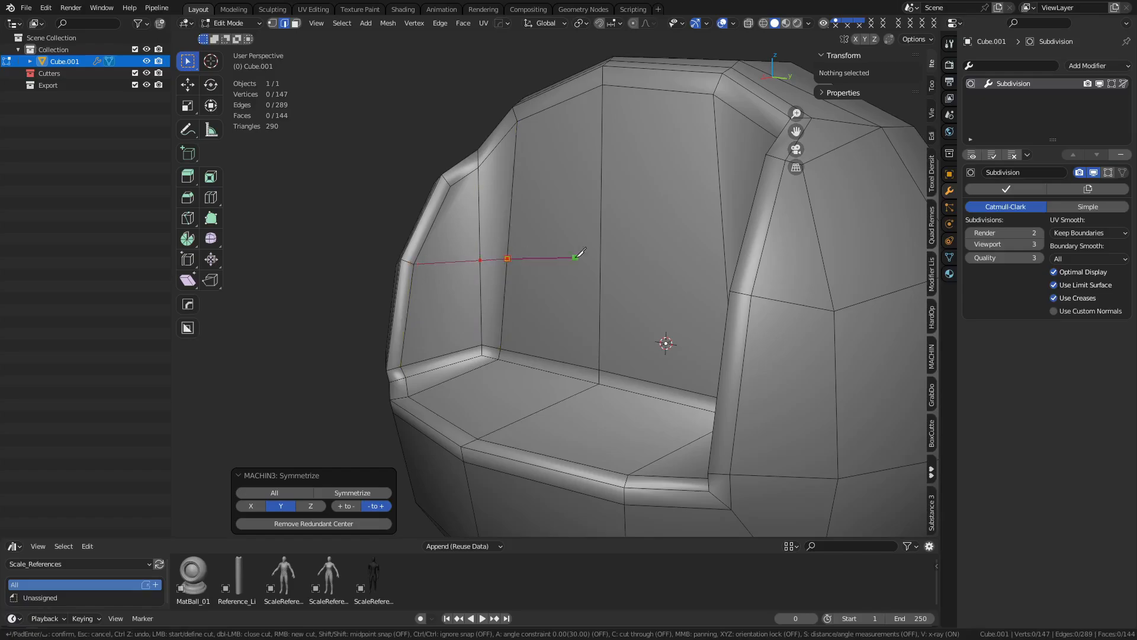
{"action": "left_click", "coordinate": [600, 260]}
{"action": "key", "text": "space"}
Symmetrize the mesh along Y to mirror the horizontal cut, and view the subdivided result in Object Mode
{"action": "middle_click_drag", "start_coordinate": [543, 323], "coordinate": [506, 326]}
{"action": "key", "text": "a"}
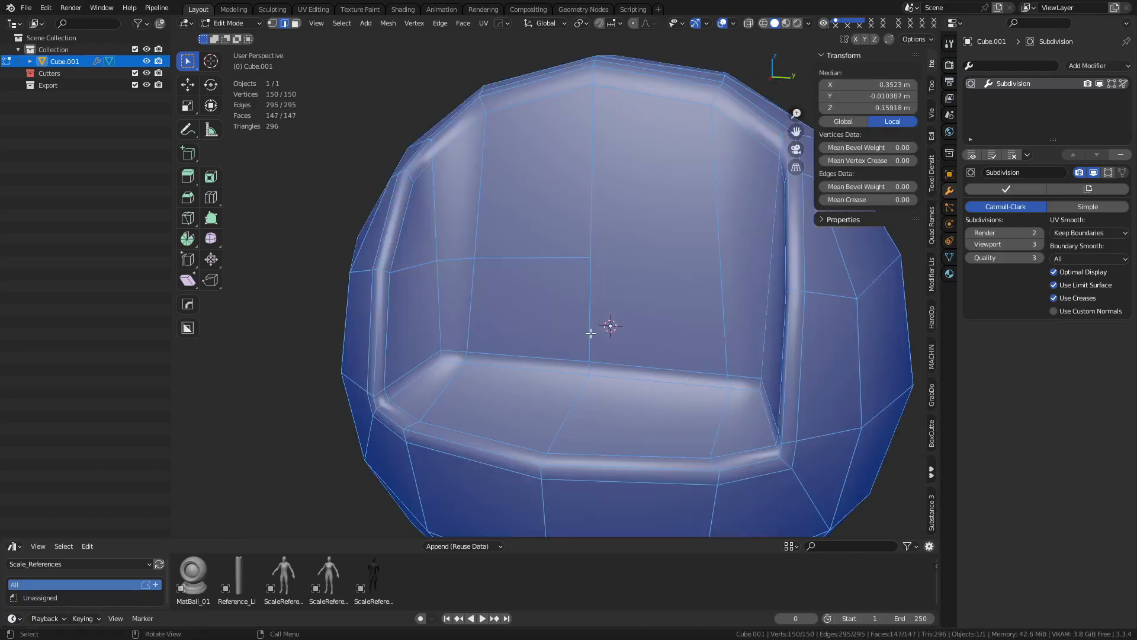
{"action": "key", "text": "alt+x"}
{"action": "middle_click_drag", "start_coordinate": [681, 358], "coordinate": [662, 358]}
{"action": "key", "text": "Tab"}
{"action": "left_click", "coordinate": [537, 358]}
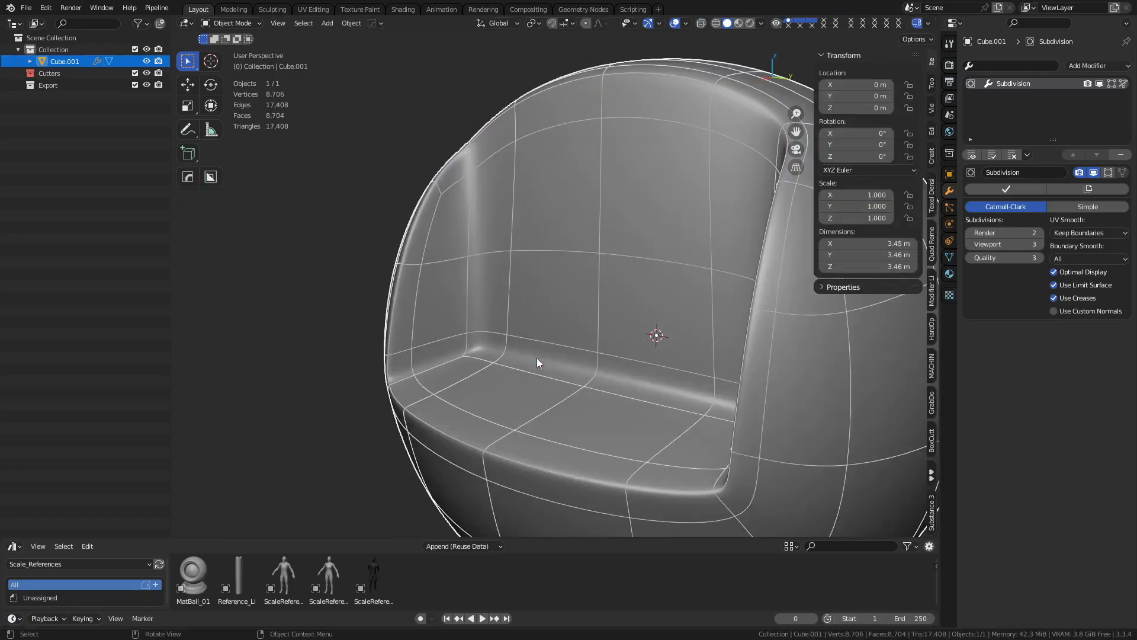
Compare the cutout's mirrored topology in Edit Mode with the subdivided surface in Object Mode
{"action": "key", "text": "Tab"}
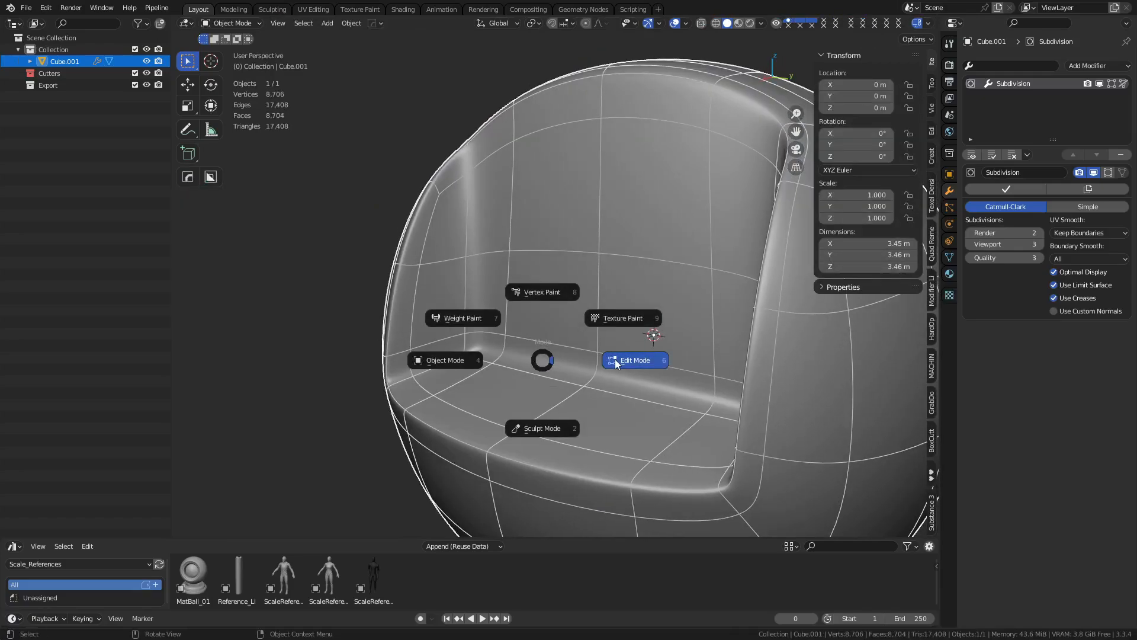
{"action": "left_click", "coordinate": [615, 359]}
{"action": "middle_click_drag", "start_coordinate": [594, 354], "coordinate": [596, 386]}
{"action": "key", "text": "Tab"}
{"action": "left_click", "coordinate": [533, 388]}
{"action": "scroll", "coordinate": [531, 397], "scroll_direction": "down", "scroll_amount": 3}
{"action": "key", "text": "Tab"}
{"action": "left_click", "coordinate": [566, 362]}
{"action": "middle_click", "coordinate": [478, 278], "text": "alt"}
{"action": "scroll", "coordinate": [546, 299], "scroll_direction": "up", "scroll_amount": 5}
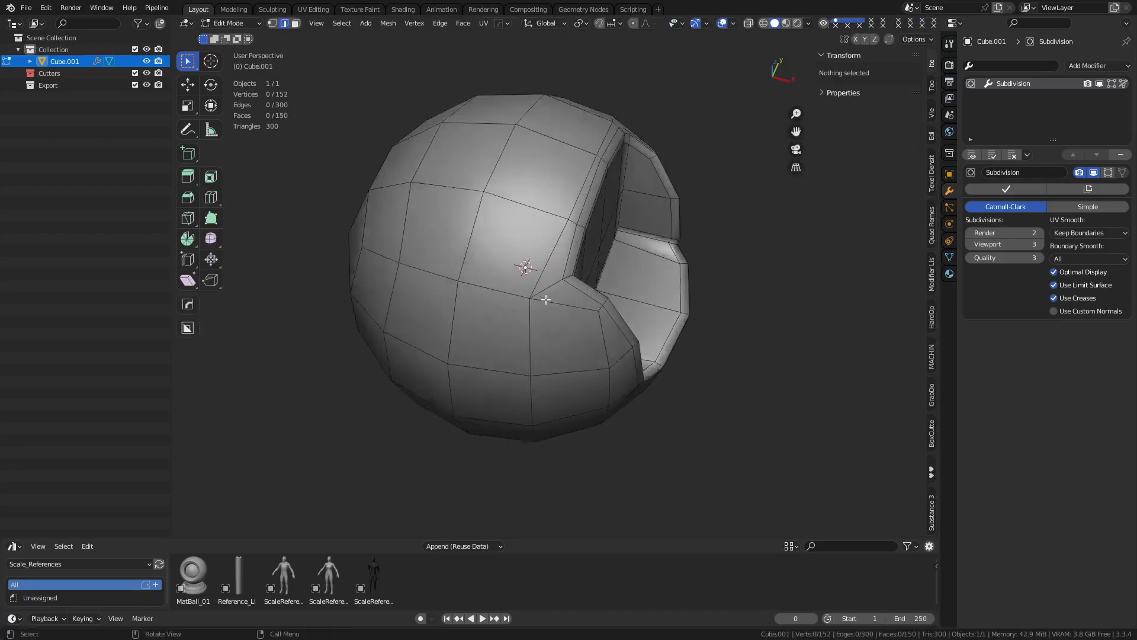
Examine the subdivided sphere around the cutout's outer rim with wireframe display toggled, and return to Edit Mode
{"action": "middle_click_drag", "start_coordinate": [503, 254], "coordinate": [542, 315]}
{"action": "key", "text": "Tab"}
{"action": "left_click", "coordinate": [636, 331]}
{"action": "key", "text": "shift+z"}
{"action": "key", "text": "shift+z"}
{"action": "middle_click_drag", "start_coordinate": [510, 265], "coordinate": [549, 308]}
{"action": "key", "text": "Tab"}
{"action": "left_click", "coordinate": [566, 317]}
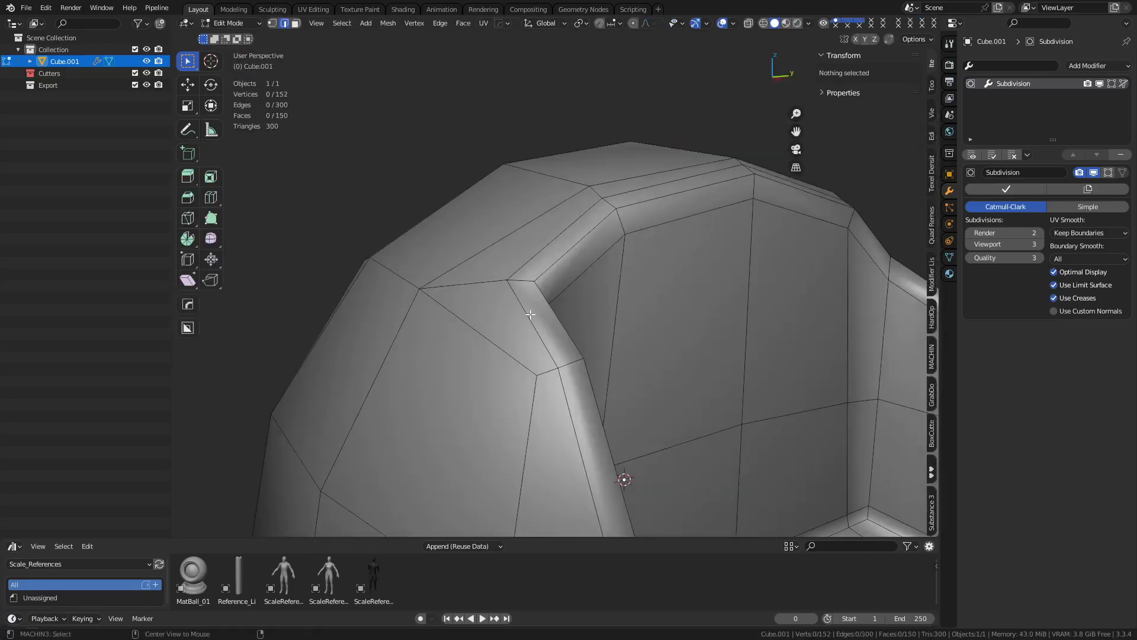
Select the outer support loop around the cutout's rim and dissolve it
{"action": "left_click", "coordinate": [530, 314], "text": "alt"}
{"action": "scroll", "coordinate": [569, 288], "scroll_direction": "down", "scroll_amount": 4}
{"action": "middle_click_drag", "start_coordinate": [592, 363], "coordinate": [566, 322], "text": "shift"}
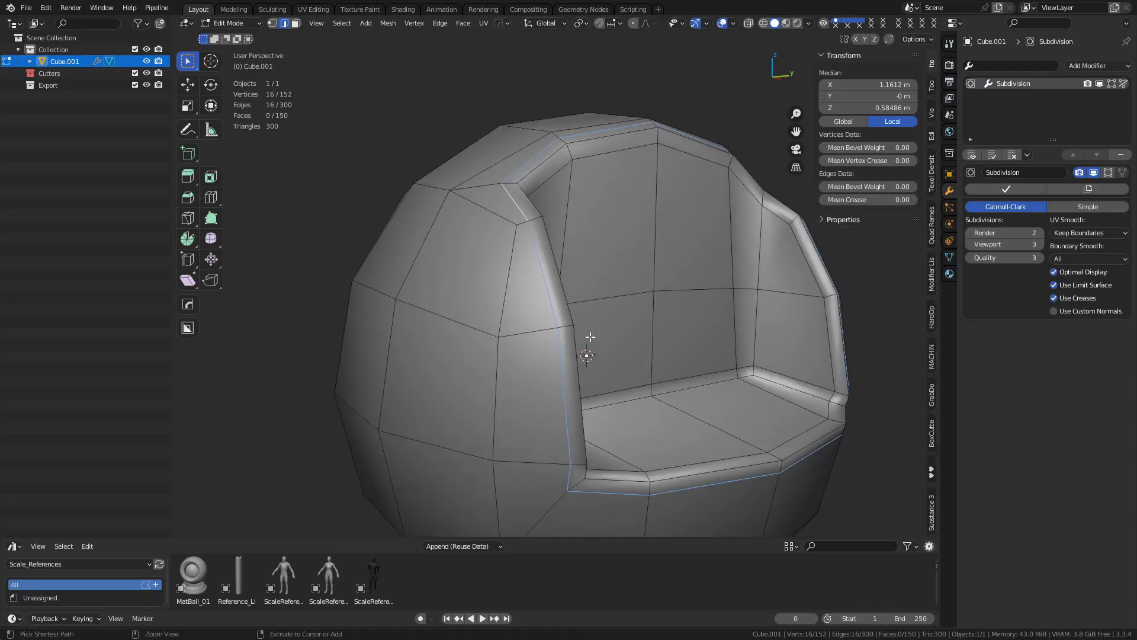
{"action": "key", "text": "ctrl+x"}
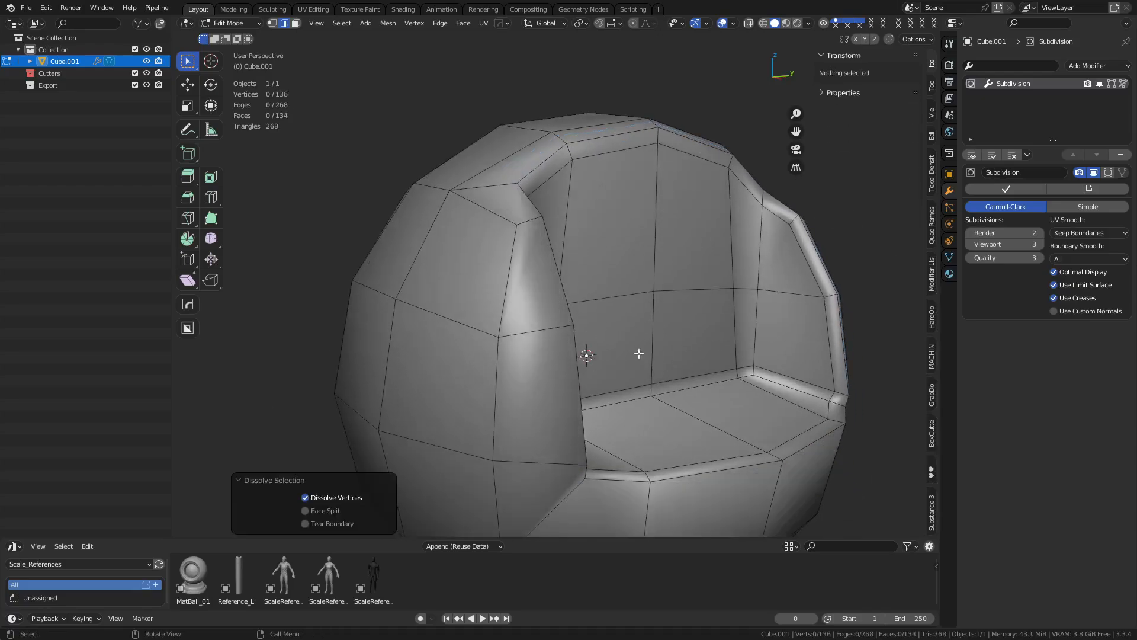
Add a loop cut on the outer faces around the rim, sliding it close to the cutout edge with Even and Flipped on, factor about -0.545
{"action": "middle_click_drag", "start_coordinate": [639, 353], "coordinate": [563, 346]}
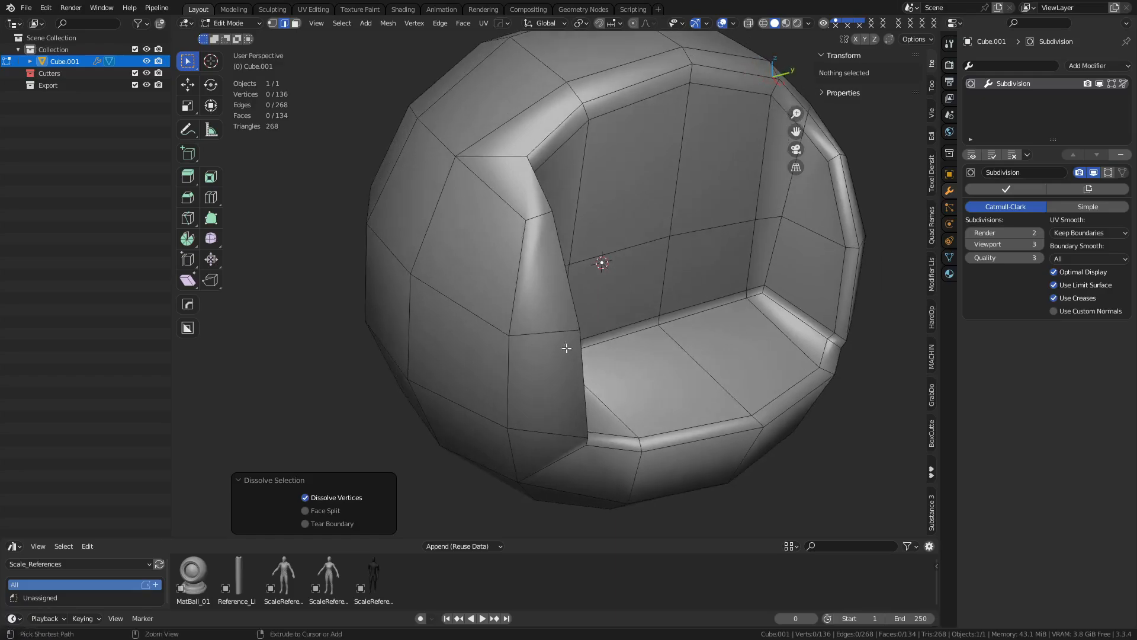
{"action": "key", "text": "ctrl+r"}
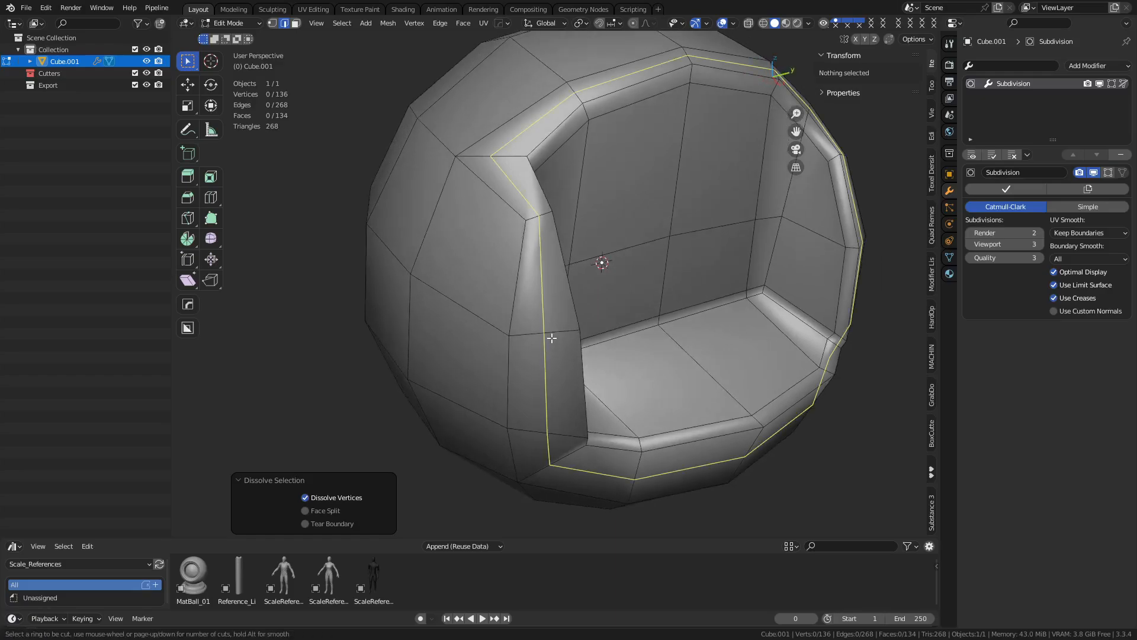
{"action": "left_click", "coordinate": [551, 337]}
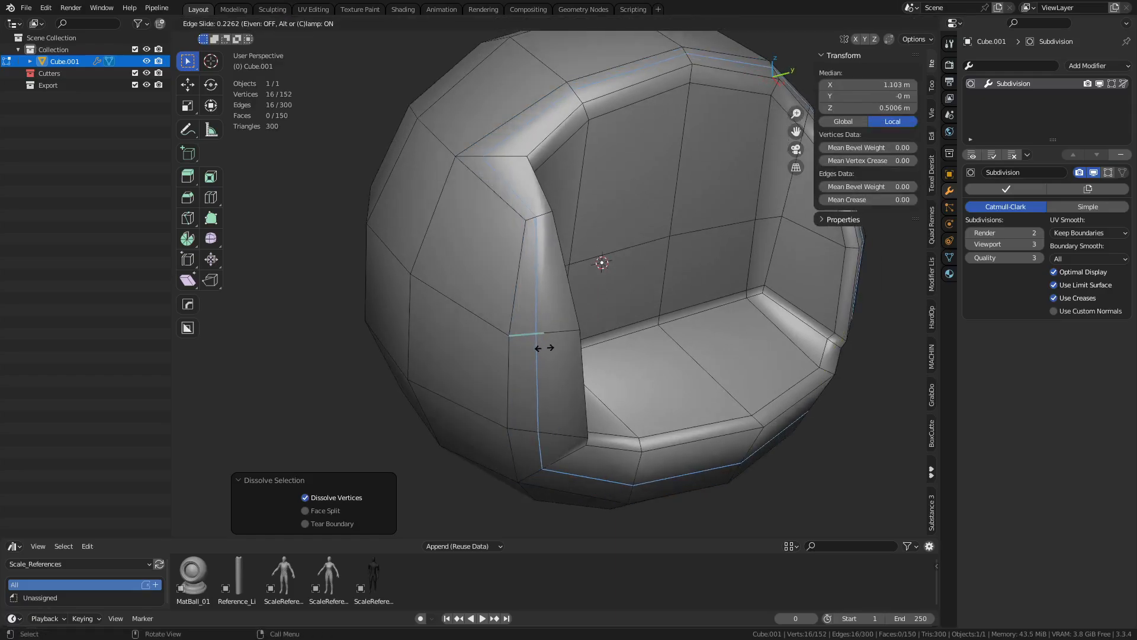
{"action": "key", "text": "e"}
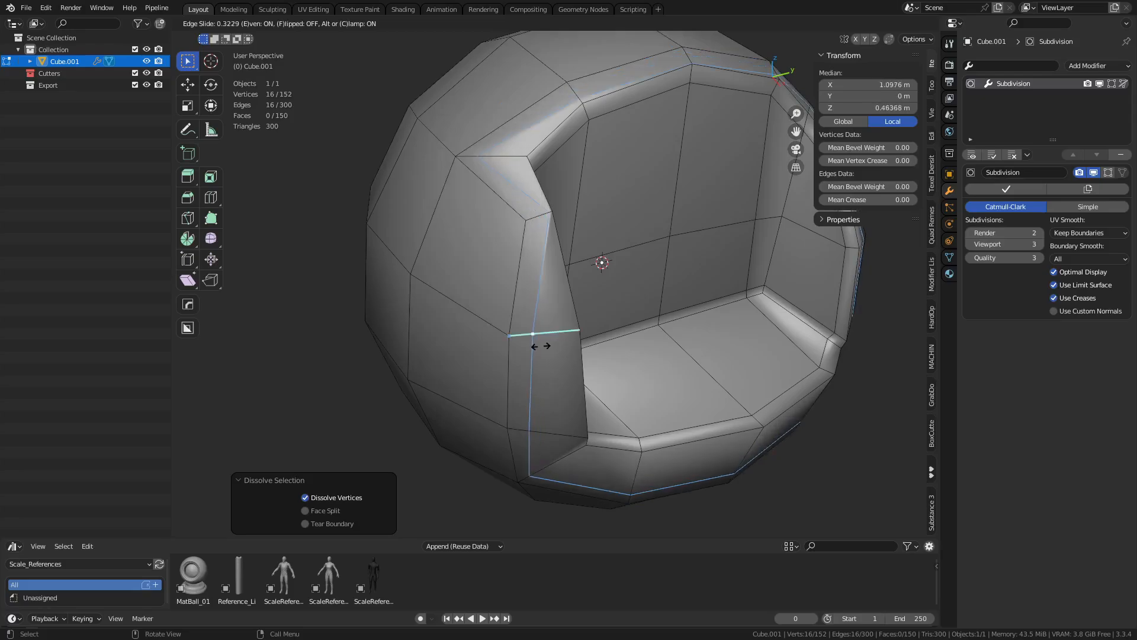
{"action": "key", "text": "f"}
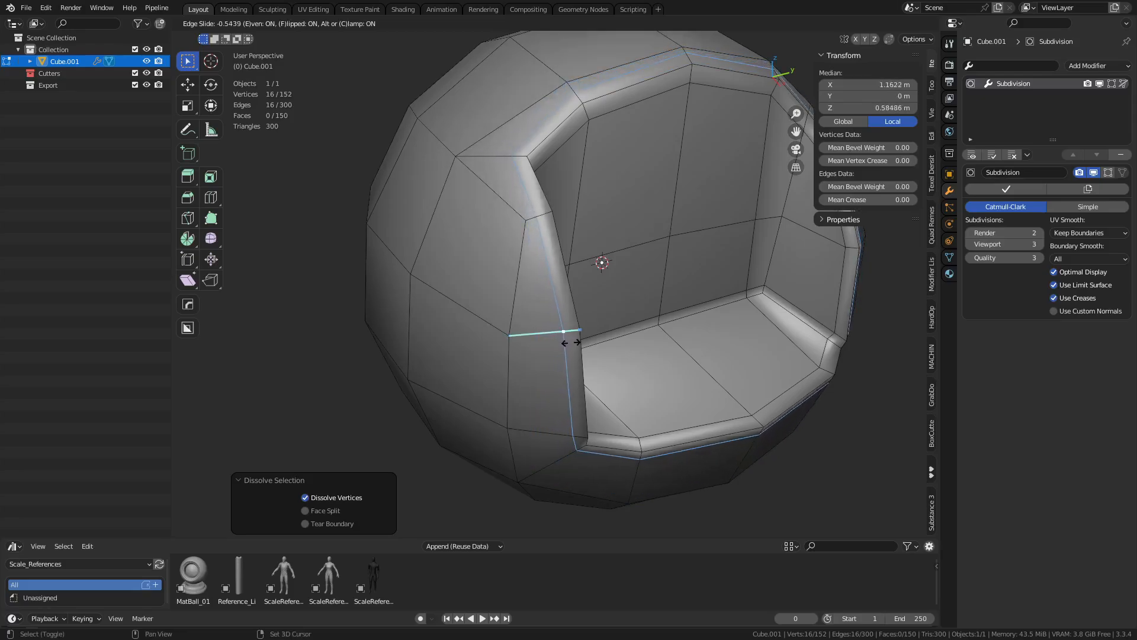
{"action": "left_click", "coordinate": [571, 341]}
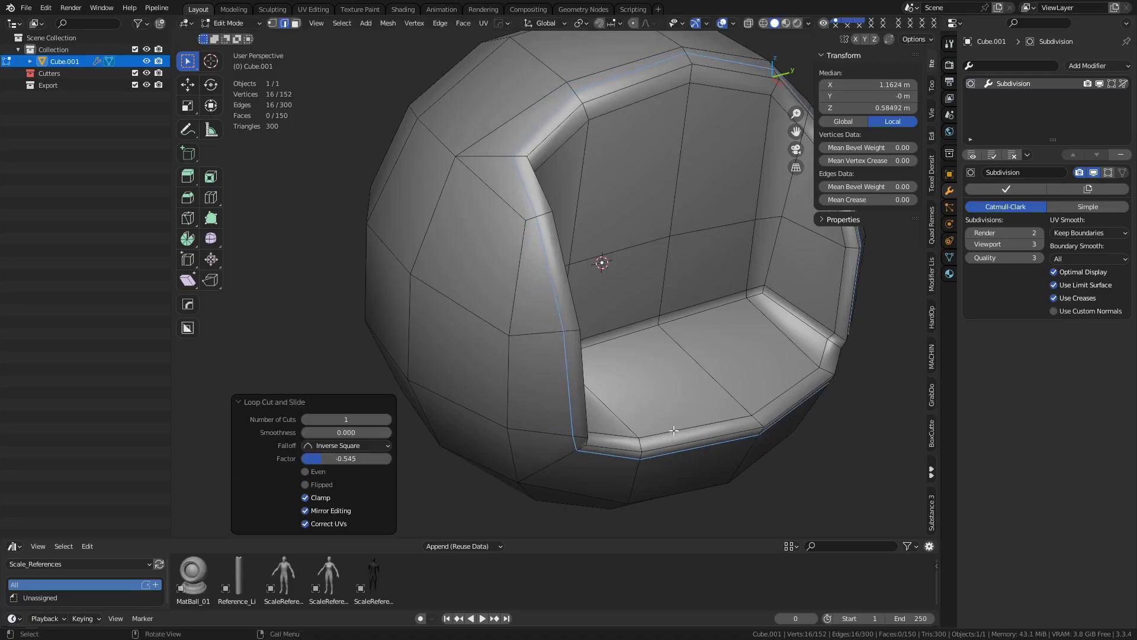
Check the rim's shading with the added loop in Object Mode, dissolve that loop, and view the smoothed result without it
{"action": "middle_click_drag", "start_coordinate": [570, 341], "coordinate": [654, 366]}
{"action": "middle_click_drag", "start_coordinate": [622, 280], "coordinate": [552, 343]}
{"action": "key", "text": "ctrl+Tab"}
{"action": "left_click", "coordinate": [589, 357]}
{"action": "key", "text": "ctrl+Tab"}
{"action": "left_click", "coordinate": [711, 334]}
{"action": "key", "text": "ctrl+x"}
{"action": "key", "text": "ctrl+Tab"}
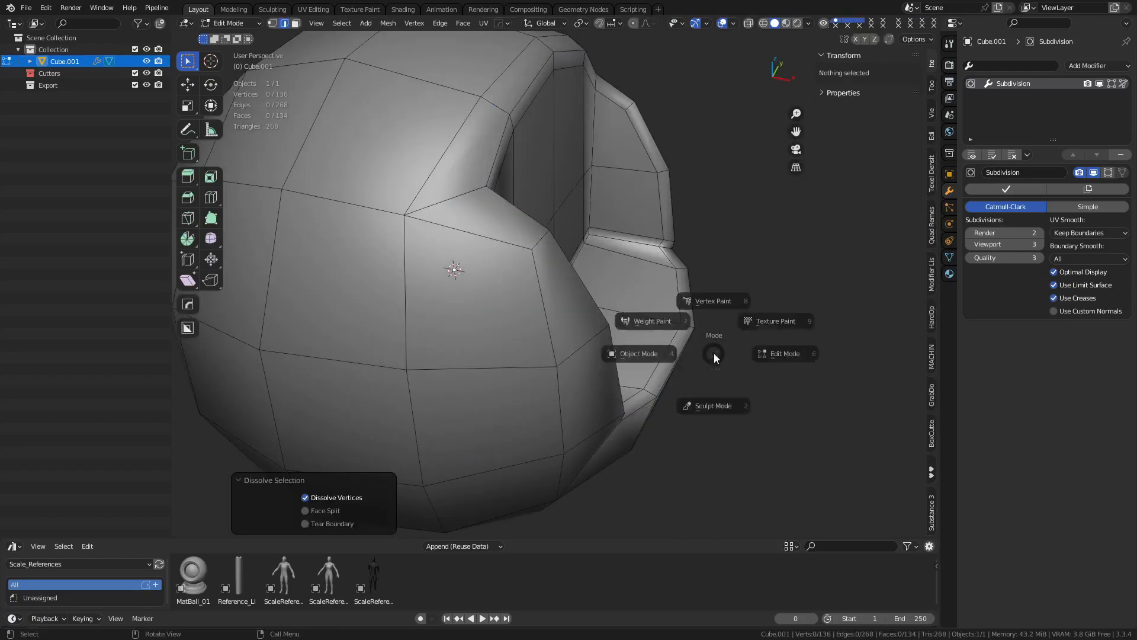
{"action": "left_click", "coordinate": [655, 351]}
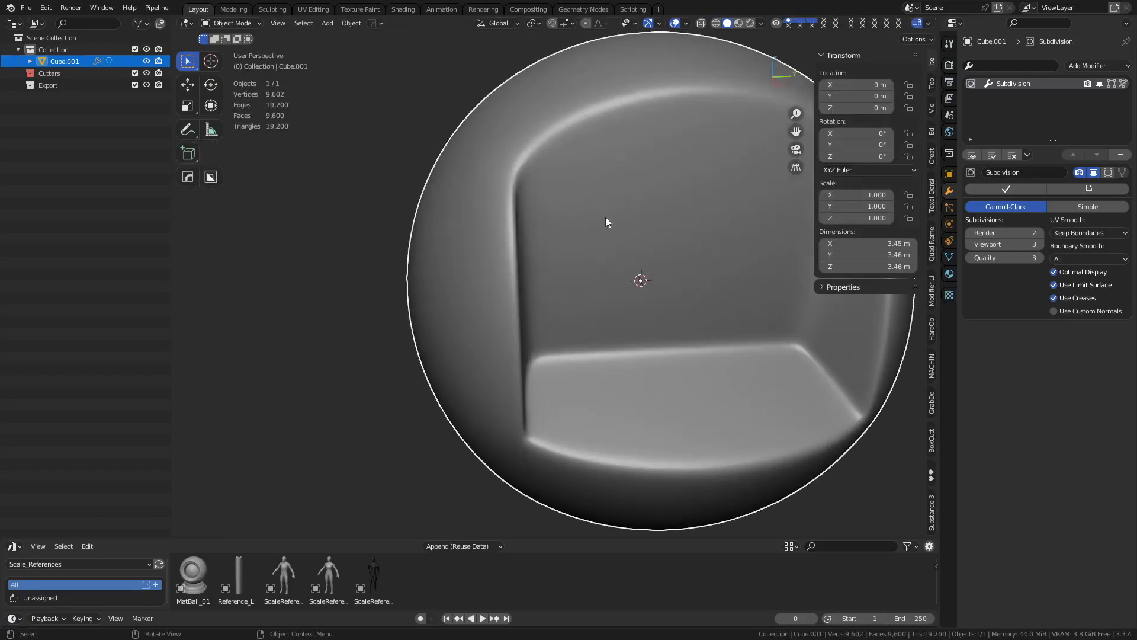
Select the cutout's rim edge loop in Edit Mode and bevel it about 0.02 m wide with 2 segments
{"action": "key", "text": "ctrl+Tab"}
{"action": "left_click", "coordinate": [664, 344]}
{"action": "middle_click_drag", "start_coordinate": [660, 345], "coordinate": [612, 309]}
{"action": "left_click", "coordinate": [489, 451], "text": "alt"}
{"action": "key", "text": "ctrl+b"}
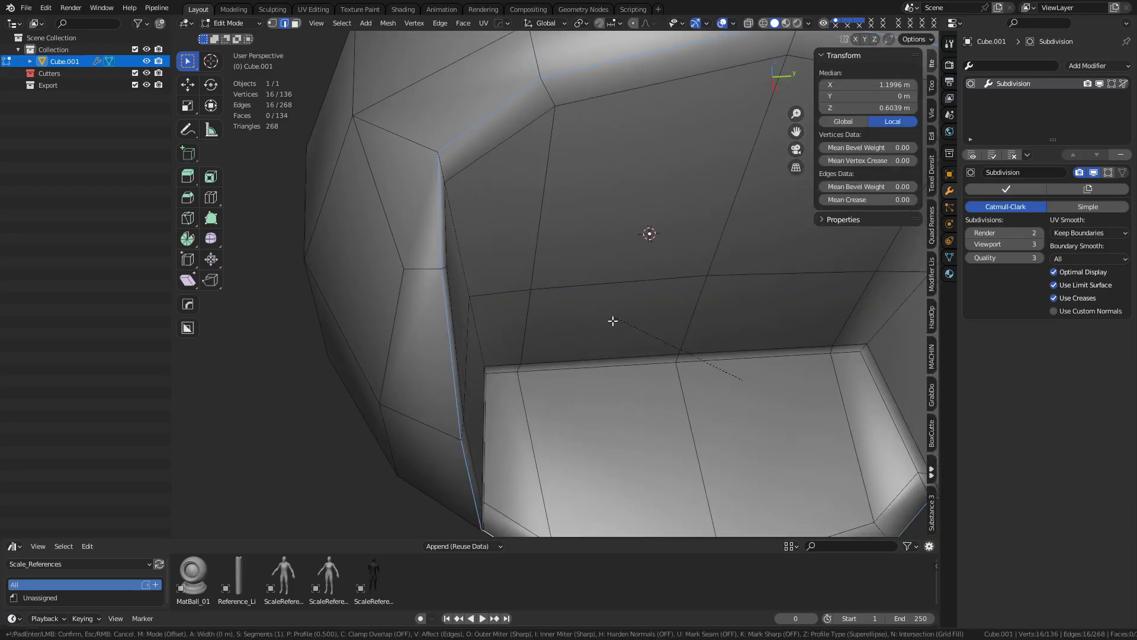
{"action": "scroll", "coordinate": [542, 314], "scroll_direction": "up", "scroll_amount": 1}
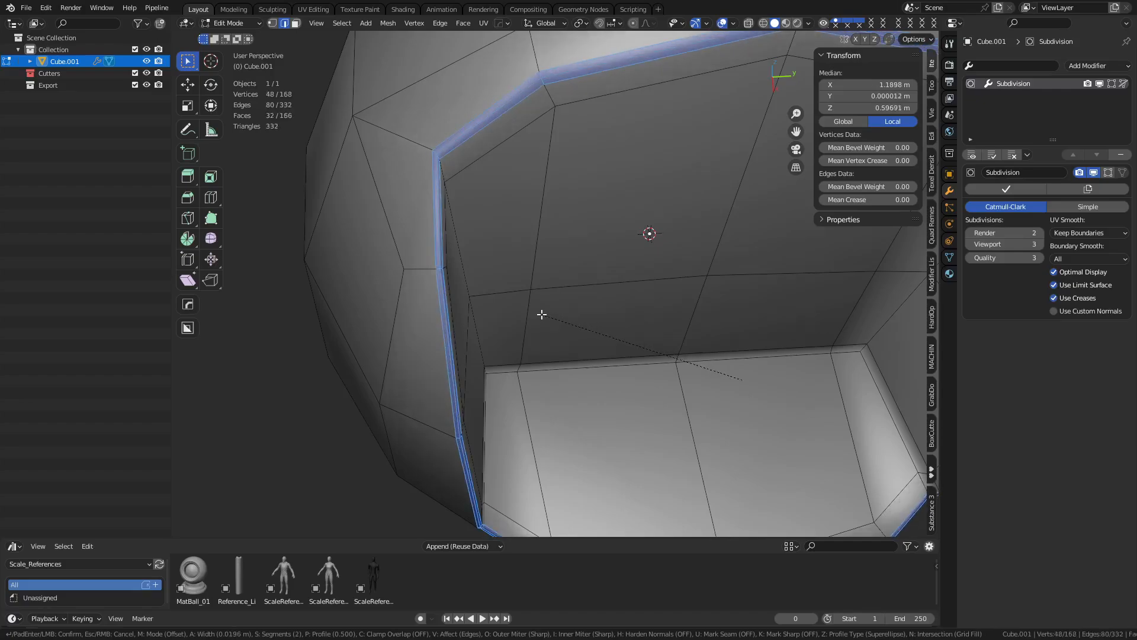
{"action": "left_click", "coordinate": [542, 315]}
Inspect the beveled rim's smooth shading from several angles in Object Mode
{"action": "key", "text": "ctrl+Tab"}
{"action": "left_click", "coordinate": [527, 349]}
{"action": "scroll", "coordinate": [602, 355], "scroll_direction": "down", "scroll_amount": 1}
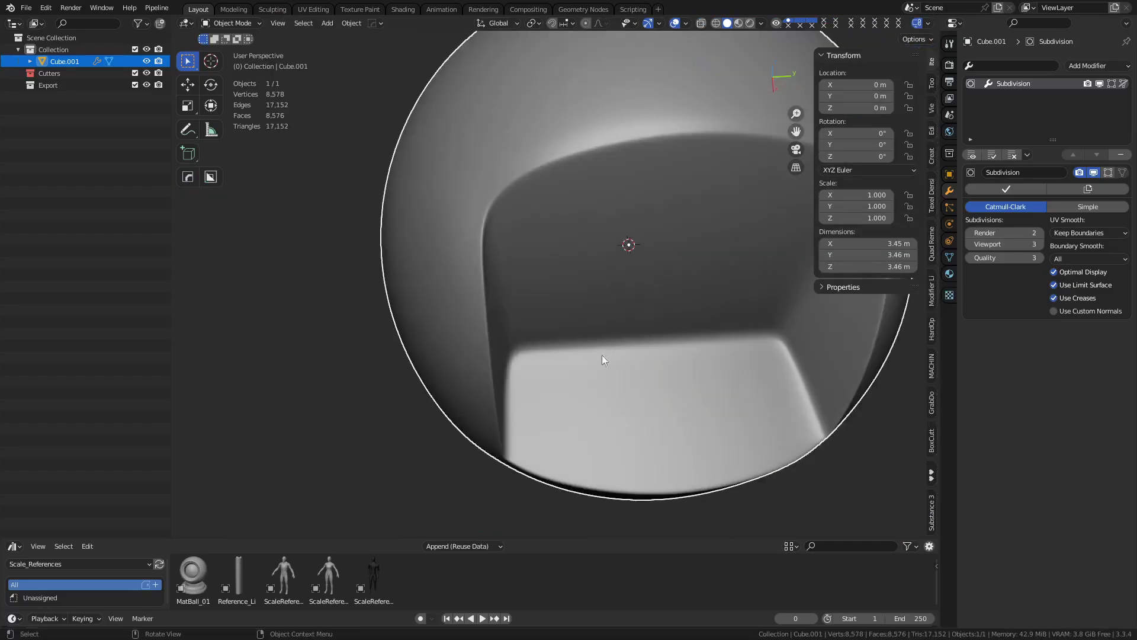
{"action": "middle_click_drag", "start_coordinate": [601, 354], "coordinate": [574, 414]}
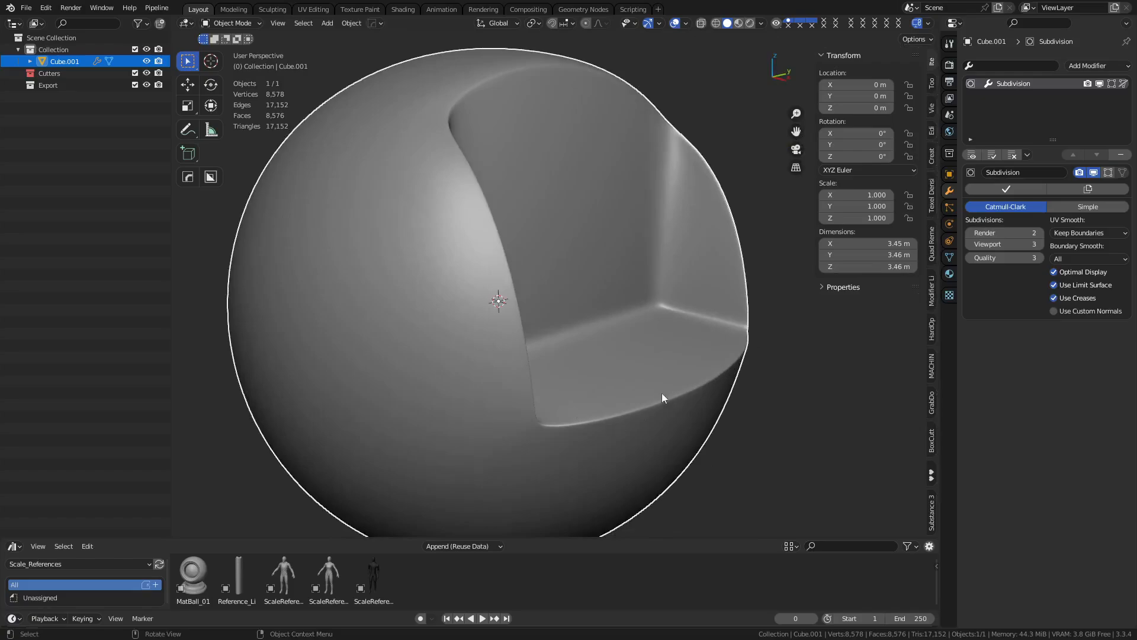
{"action": "middle_click_drag", "start_coordinate": [662, 394], "coordinate": [521, 360]}
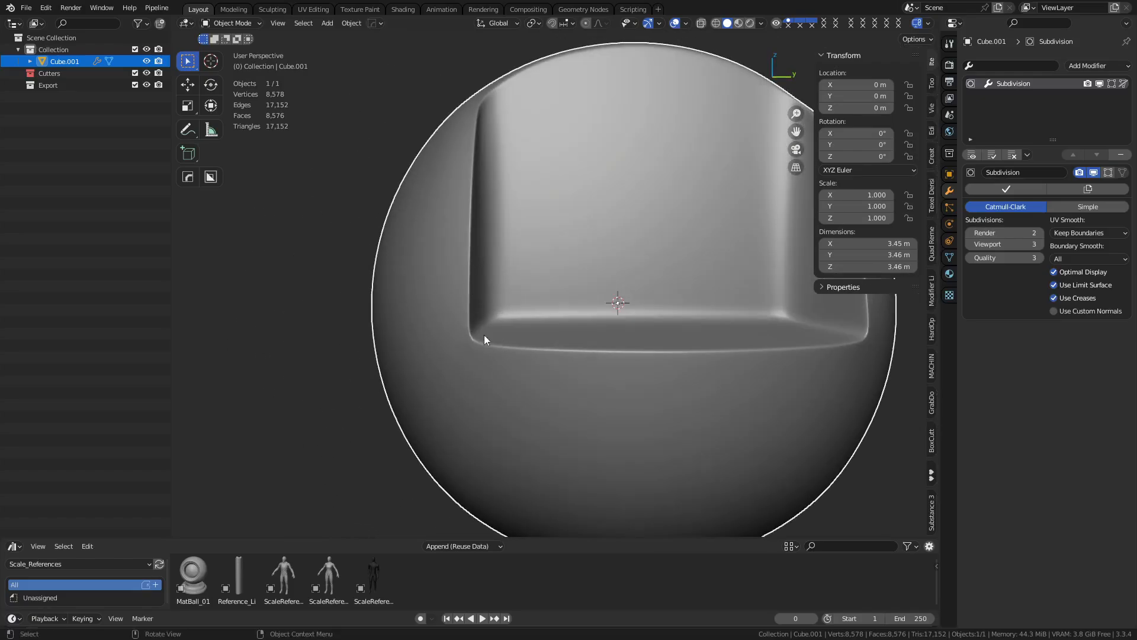
Select the short edge path across the beveled rim beside the lower corner and slide it toward the corner, factor about -0.624
{"action": "key", "text": "ctrl+Tab"}
{"action": "left_click", "coordinate": [597, 332]}
{"action": "middle_click_drag", "start_coordinate": [568, 349], "coordinate": [514, 392]}
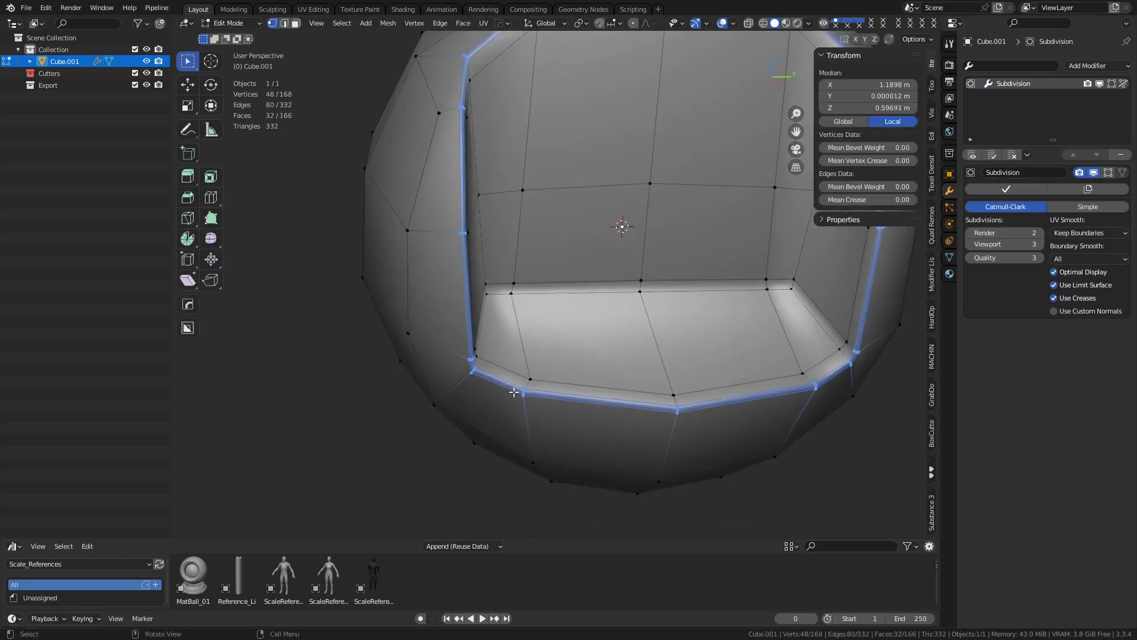
{"action": "left_click", "coordinate": [520, 395]}
{"action": "left_click", "coordinate": [529, 380], "text": "ctrl"}
{"action": "key", "text": "g"}
{"action": "key", "text": "g"}
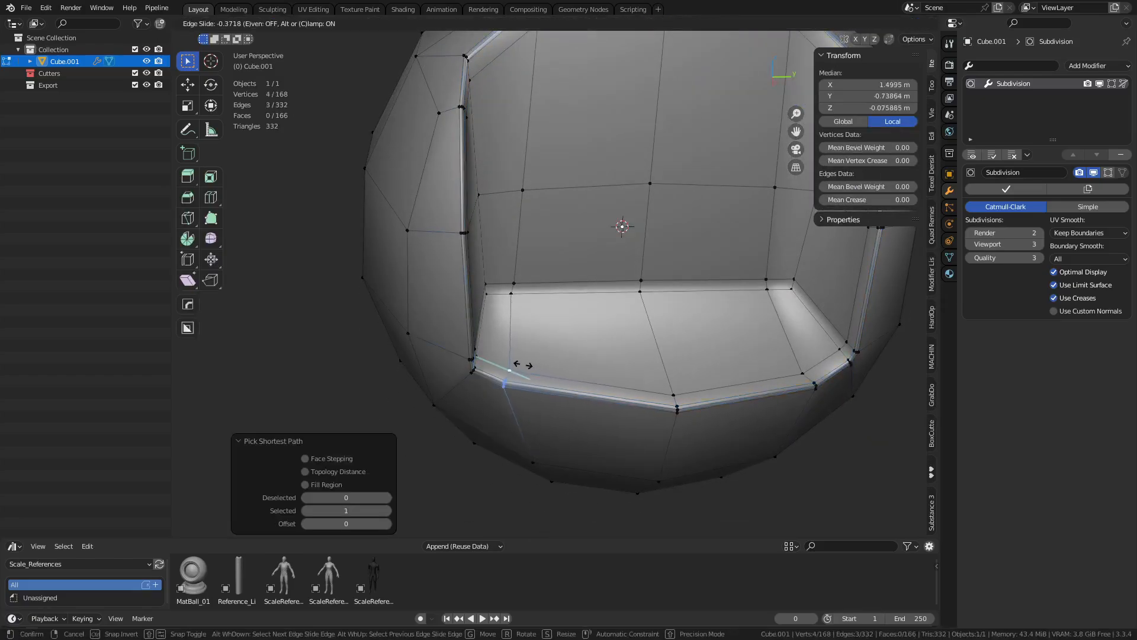
{"action": "left_click", "coordinate": [499, 356]}
{"action": "key", "text": "ctrl+Tab"}
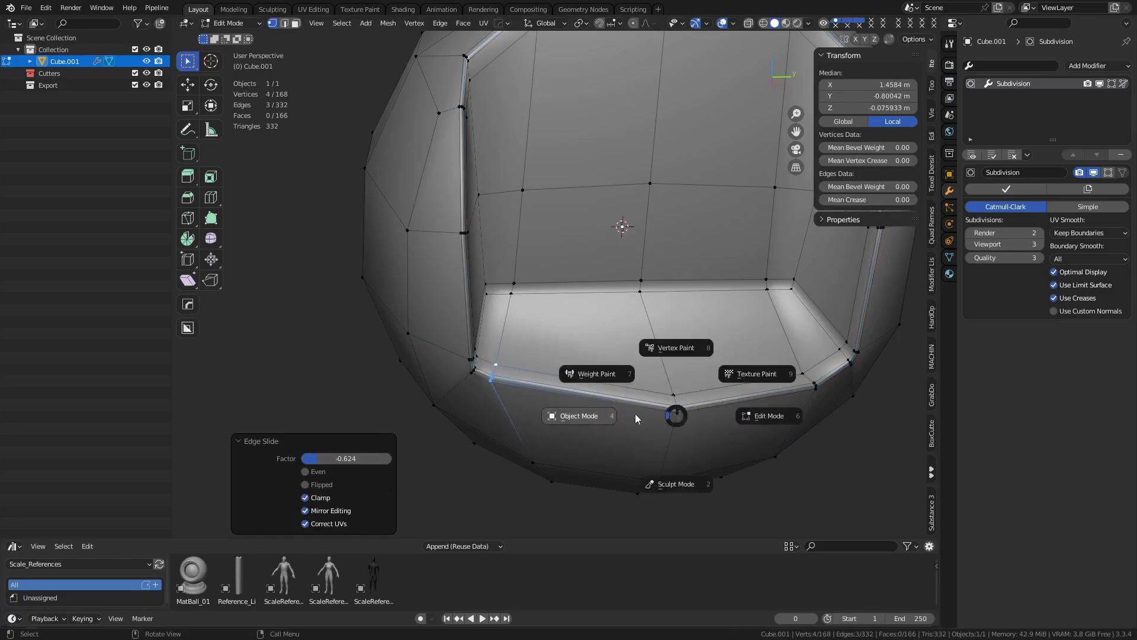
Inspect the smoothed shading of the cutout rim and the sphere in Object Mode from several angles
{"action": "left_click", "coordinate": [583, 422]}
{"action": "middle_click_drag", "start_coordinate": [583, 423], "coordinate": [644, 384]}
{"action": "key", "text": "Tab"}
{"action": "key", "text": "ctrl+Tab"}
{"action": "left_click", "coordinate": [600, 391]}
{"action": "scroll", "coordinate": [634, 389], "scroll_direction": "down", "scroll_amount": 3}
{"action": "left_click", "coordinate": [669, 393]}
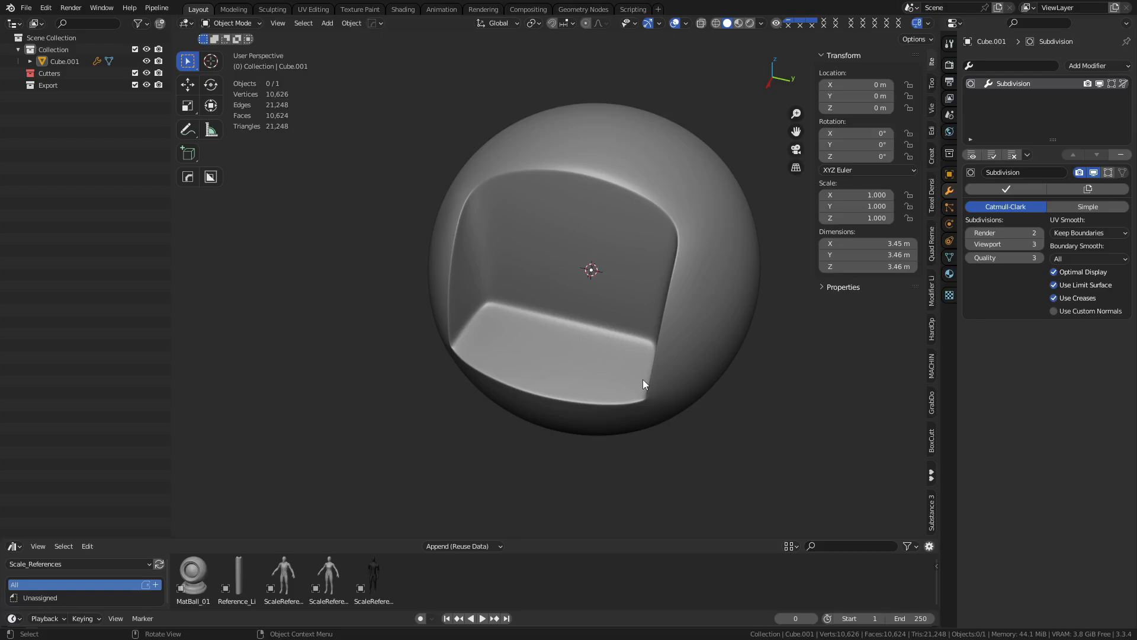
{"action": "middle_click_drag", "start_coordinate": [747, 366], "coordinate": [594, 363]}
Put the sphere into Edit Mode with face selection and enable surface sliding on it
{"action": "left_click", "coordinate": [589, 359]}
{"action": "key", "text": "ctrl+Tab"}
{"action": "left_click", "coordinate": [627, 350]}
{"action": "middle_click_drag", "start_coordinate": [702, 367], "coordinate": [660, 371]}
{"action": "key", "text": "3"}
{"action": "scroll", "coordinate": [572, 362], "scroll_direction": "up", "scroll_amount": 1}
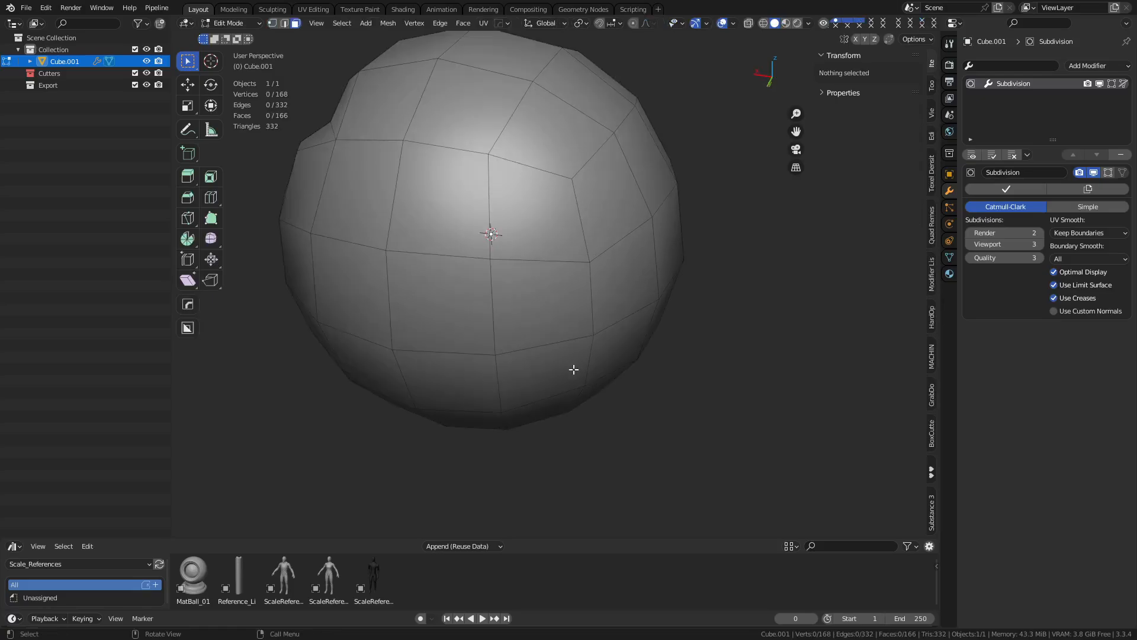
{"action": "middle_click_drag", "start_coordinate": [466, 219], "coordinate": [486, 228], "text": "shift"}
{"action": "right_click", "coordinate": [516, 239]}
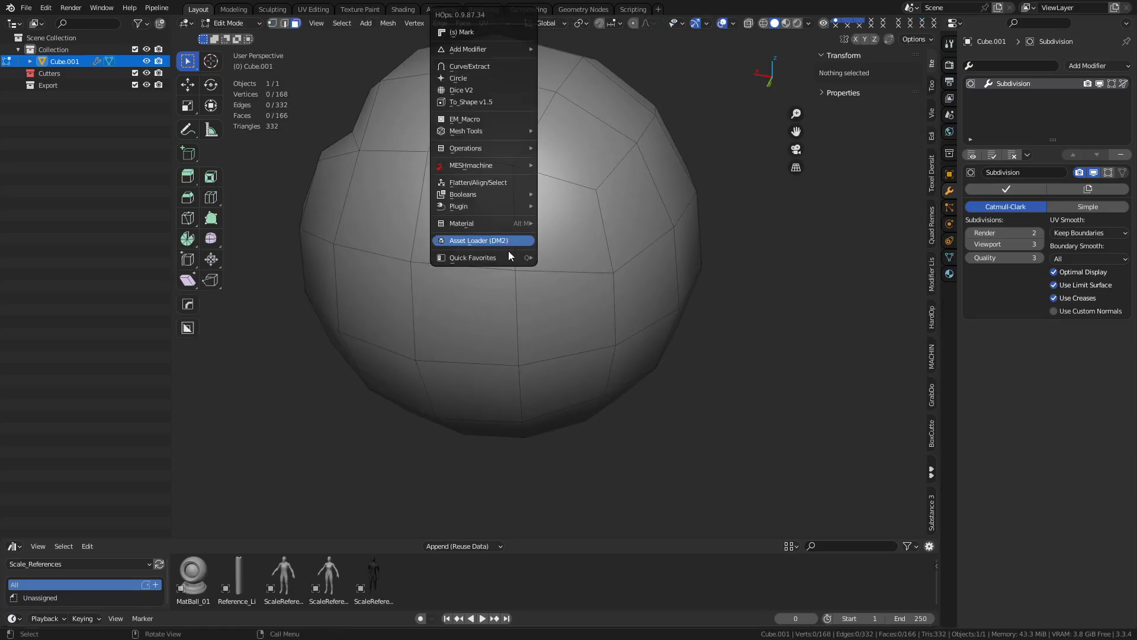
{"action": "mouse_move", "coordinate": [507, 265]}
{"action": "left_click", "coordinate": [573, 261]}
Select one face on the sphere's uncut side and move it a short way along the surface
{"action": "middle_click_drag", "start_coordinate": [574, 261], "coordinate": [631, 340]}
{"action": "left_click", "coordinate": [576, 293]}
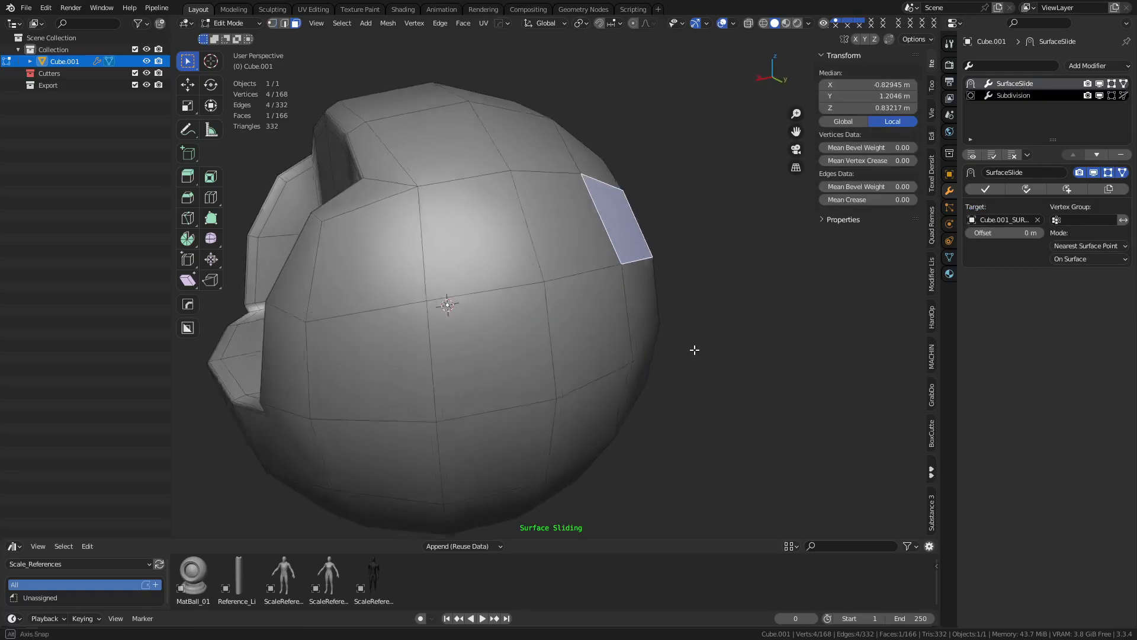
{"action": "key", "text": "g"}
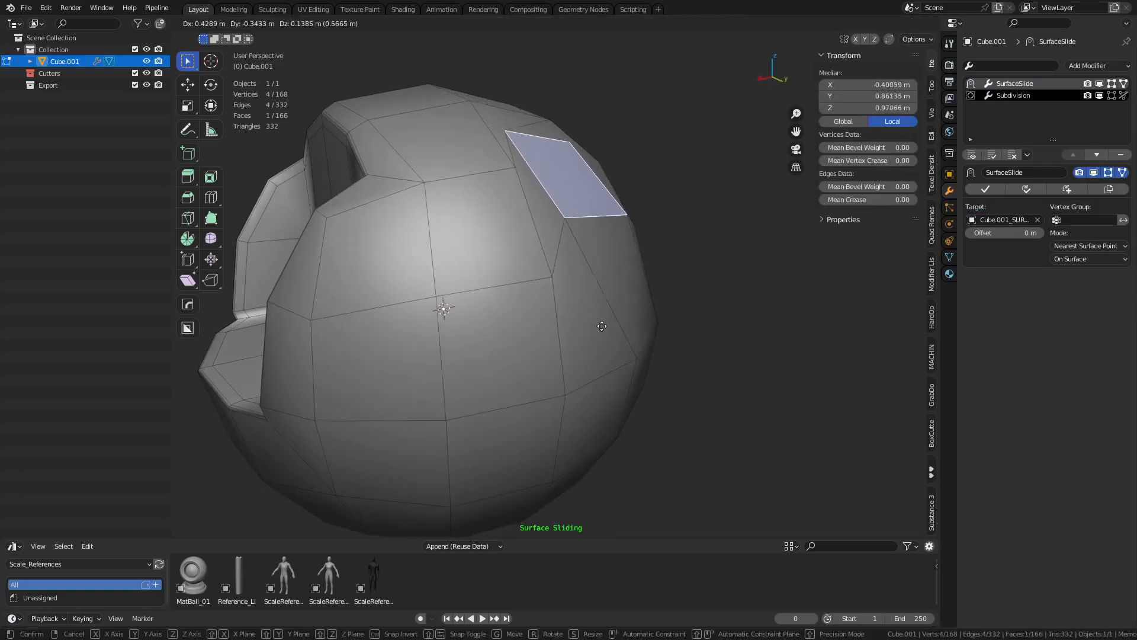
{"action": "right_click", "coordinate": [603, 327]}
{"action": "middle_click_drag", "start_coordinate": [681, 332], "coordinate": [604, 375]}
{"action": "key", "text": "g"}
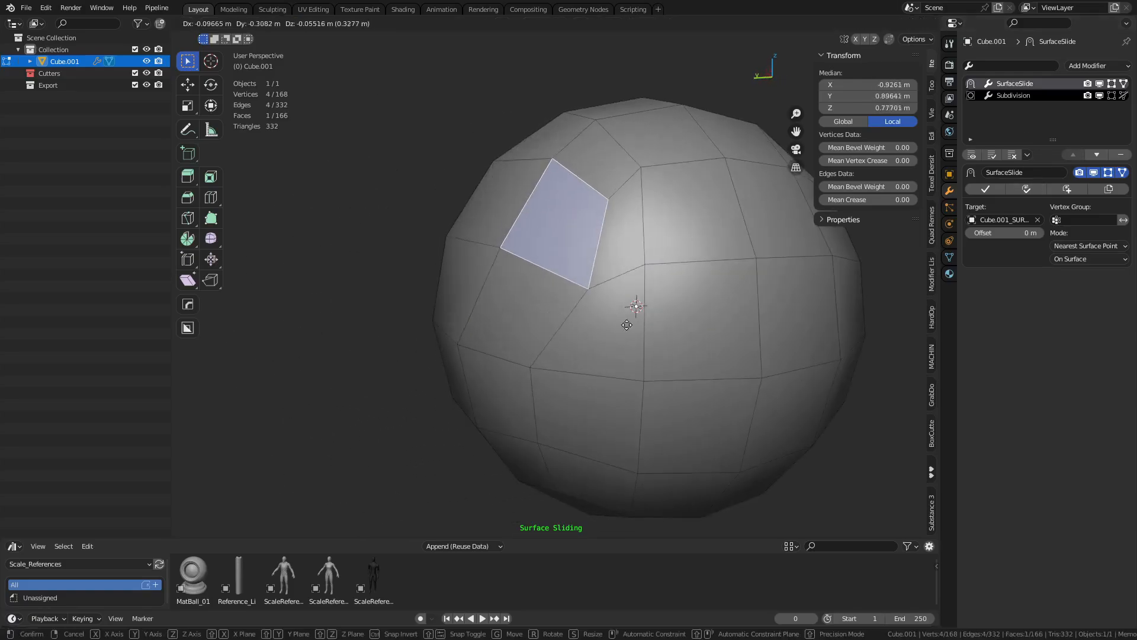
{"action": "left_click", "coordinate": [604, 356]}
Check the smoothed sphere in Object Mode around the moved face, and return to Edit Mode
{"action": "middle_click_drag", "start_coordinate": [605, 355], "coordinate": [606, 296]}
{"action": "key", "text": "Tab"}
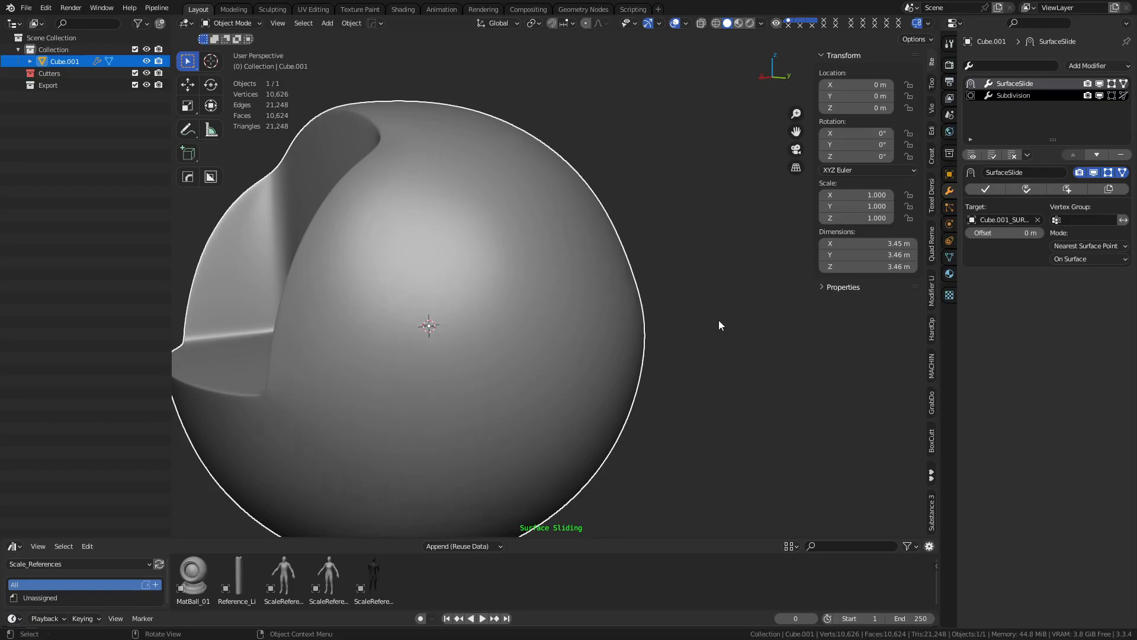
{"action": "middle_click_drag", "start_coordinate": [719, 321], "coordinate": [665, 339]}
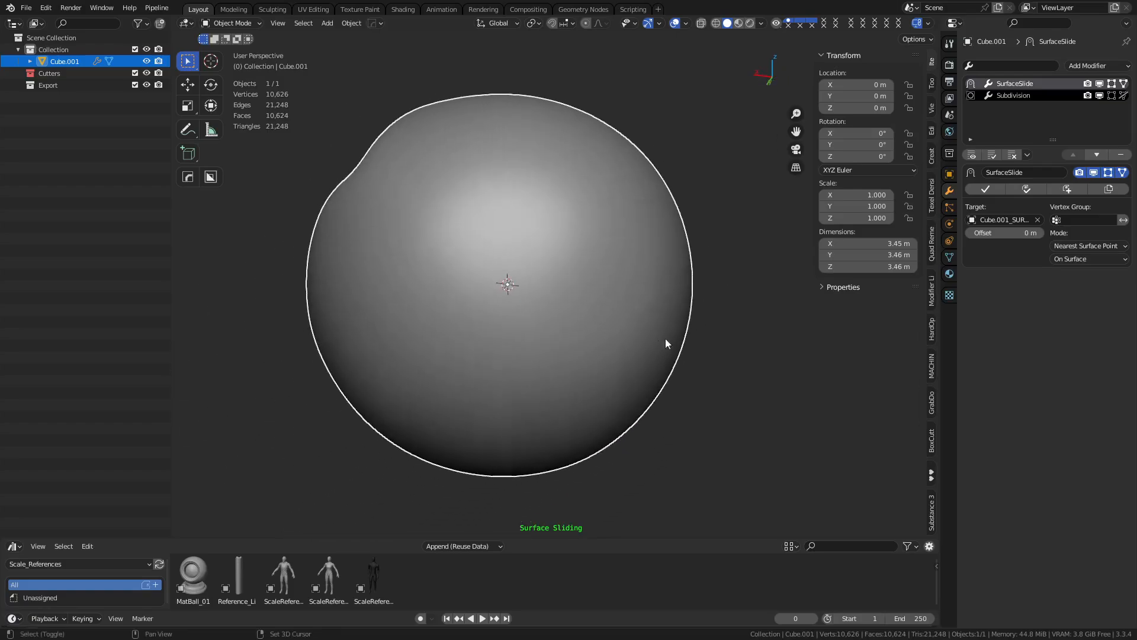
{"action": "key", "text": "ctrl+Tab"}
{"action": "left_click", "coordinate": [755, 350]}
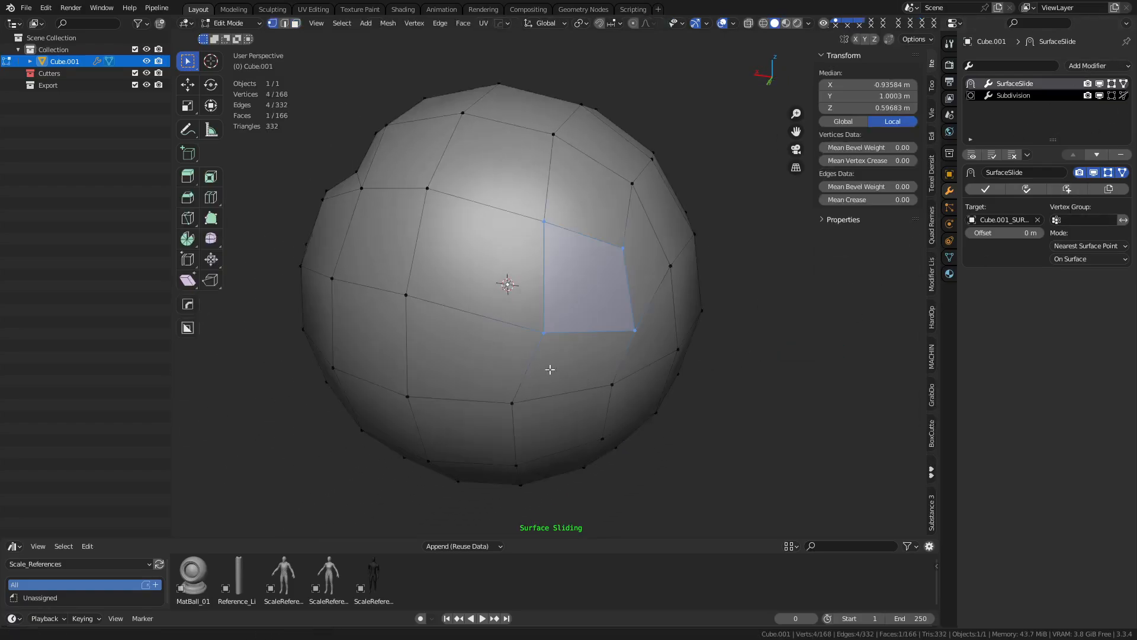
Knife a stepped path across the sphere's uncut side, connecting its two bends to the nearby corner vertices
{"action": "middle_click_drag", "start_coordinate": [490, 370], "coordinate": [673, 344]}
{"action": "key", "text": "k"}
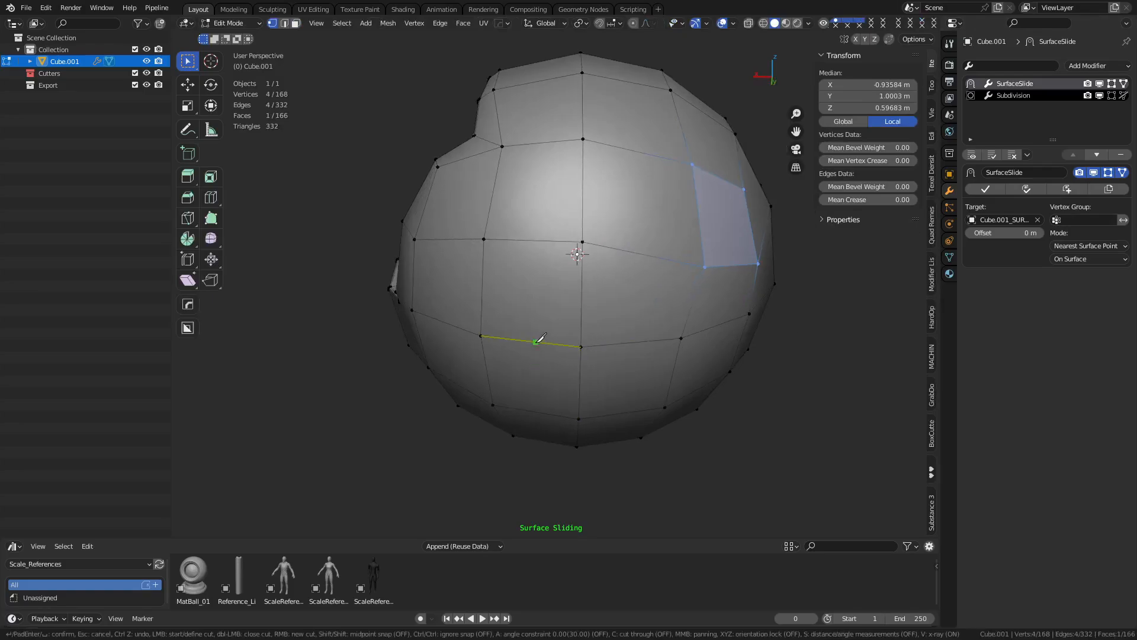
{"action": "left_click", "coordinate": [539, 185]}
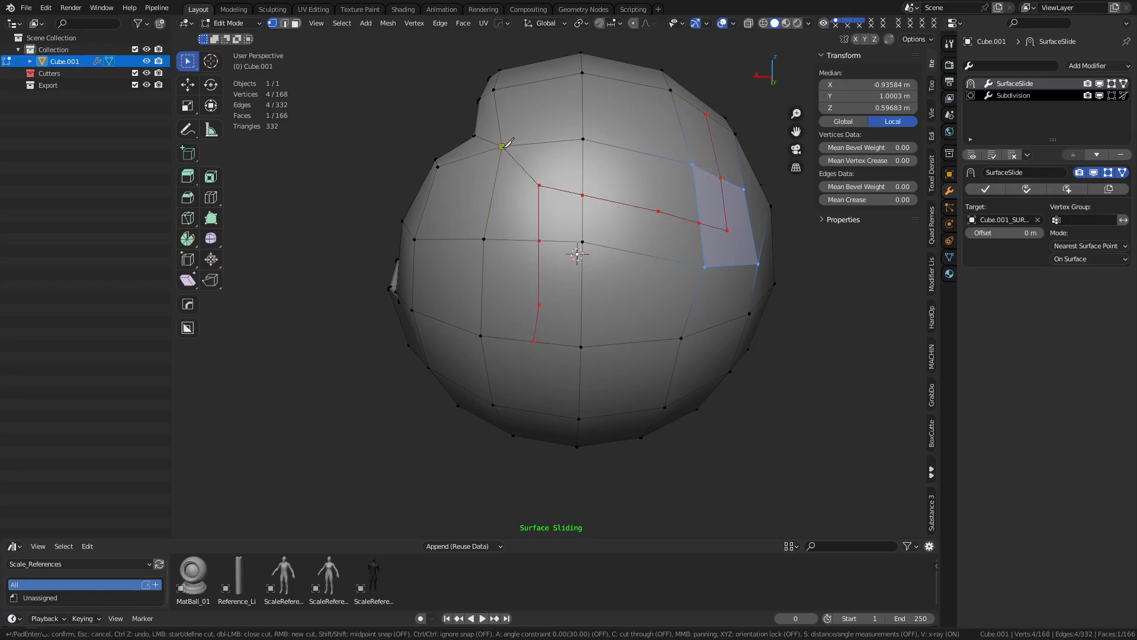
{"action": "middle_click_drag", "start_coordinate": [710, 308], "coordinate": [602, 259]}
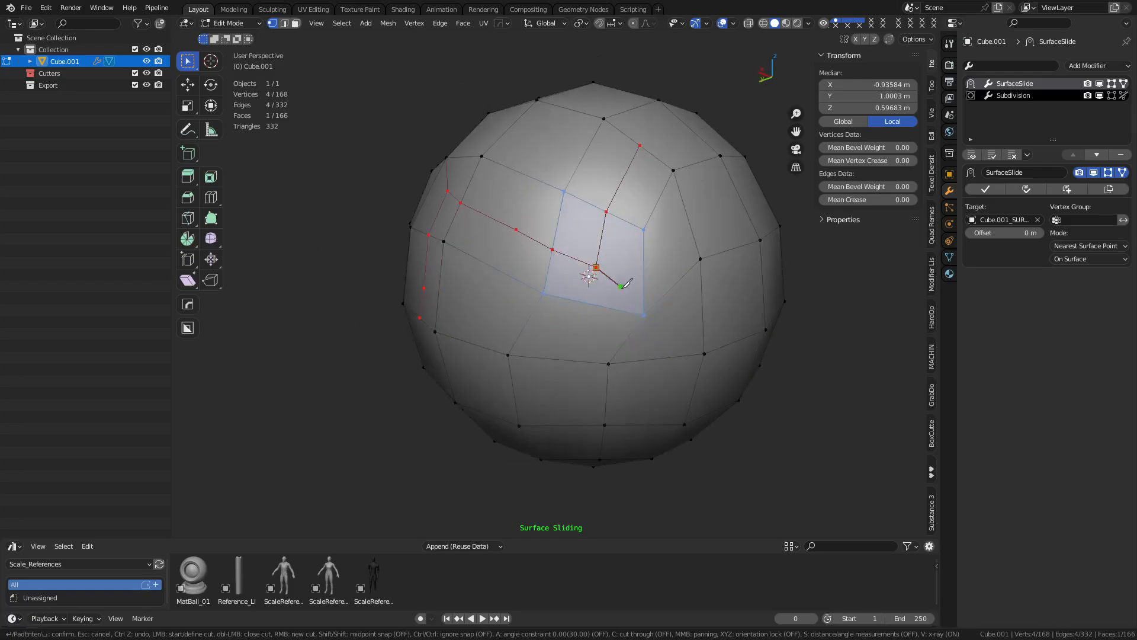
{"action": "key", "text": "Return"}
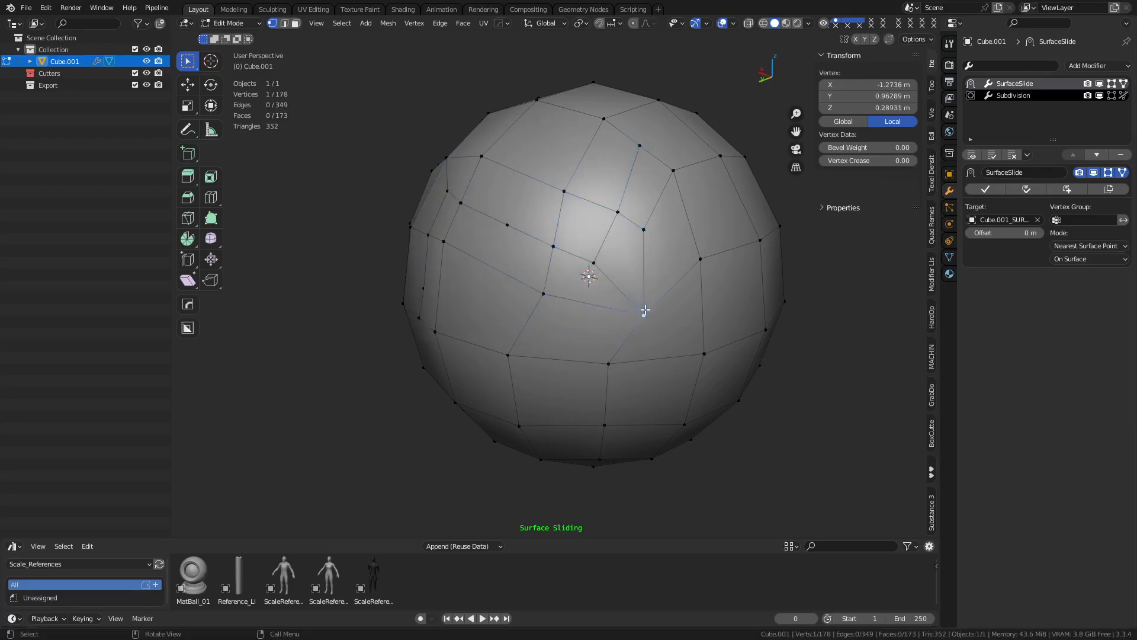
Move the corner vertex beside the far bend about 0.165, 0.105, 0.110 m in XYZ, and dissolve the stray vertex on the path's middle run
{"action": "left_click_drag", "start_coordinate": [643, 313], "coordinate": [611, 296]}
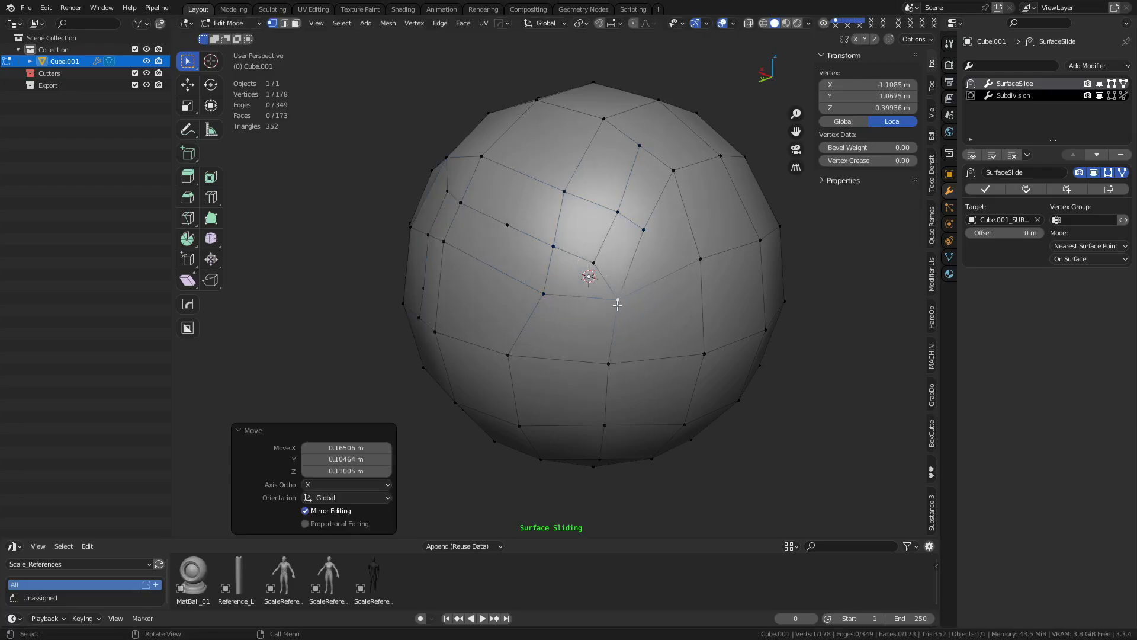
{"action": "left_click", "coordinate": [620, 304]}
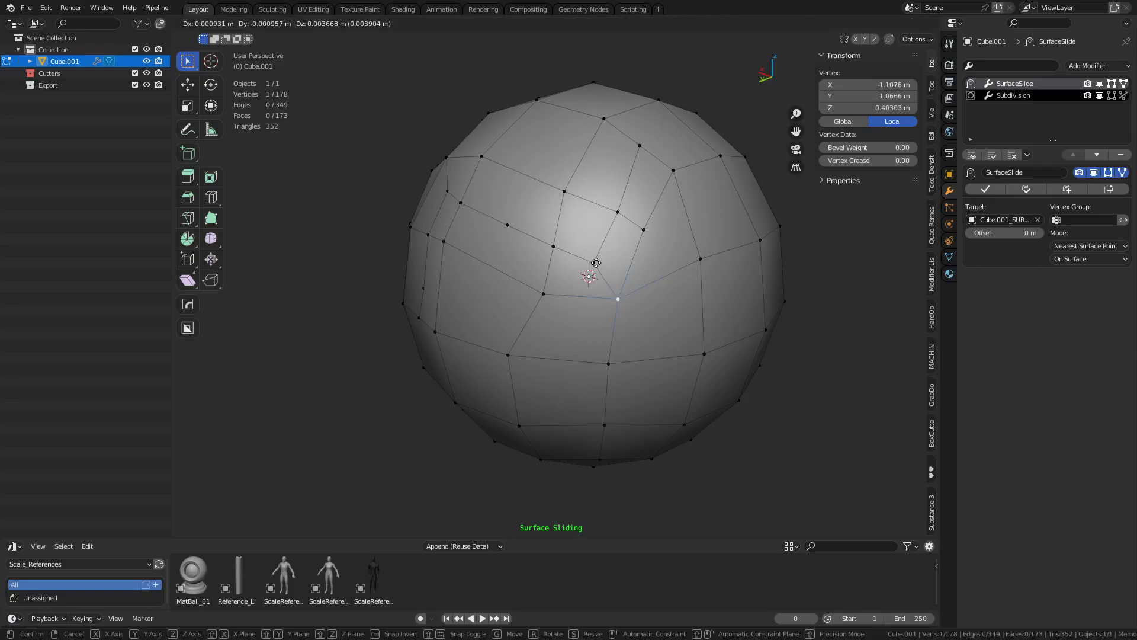
{"action": "left_click_drag", "start_coordinate": [595, 262], "coordinate": [598, 250]}
{"action": "mouse_move", "coordinate": [552, 268]}
{"action": "middle_mouse_down"}
{"action": "mouse_move", "coordinate": [600, 301]}
{"action": "mouse_move", "coordinate": [610, 329]}
{"action": "mouse_move", "coordinate": [551, 260]}
{"action": "middle_mouse_up"}
{"action": "key", "text": "ctrl+x"}
{"action": "key", "text": "ctrl+z"}
{"action": "left_click", "coordinate": [572, 245]}
{"action": "key", "text": "ctrl+x"}
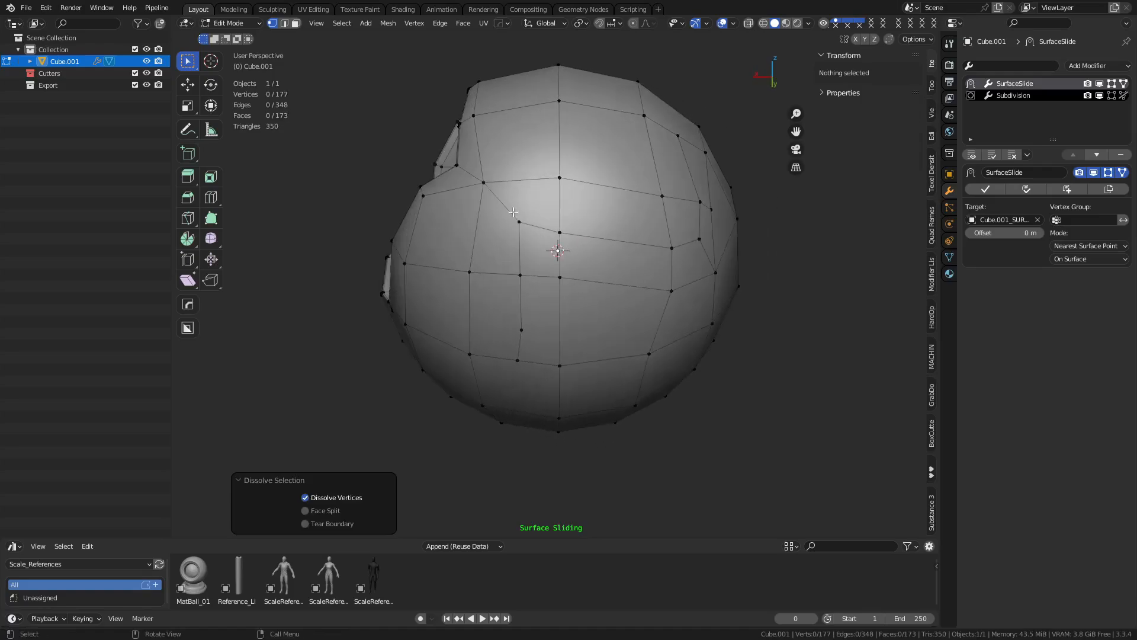
Nudge the path's bend vertex nearest the cutout along the surface, and dissolve the stray vertex on the run below it
{"action": "left_click", "coordinate": [521, 221]}
{"action": "key", "text": "g"}
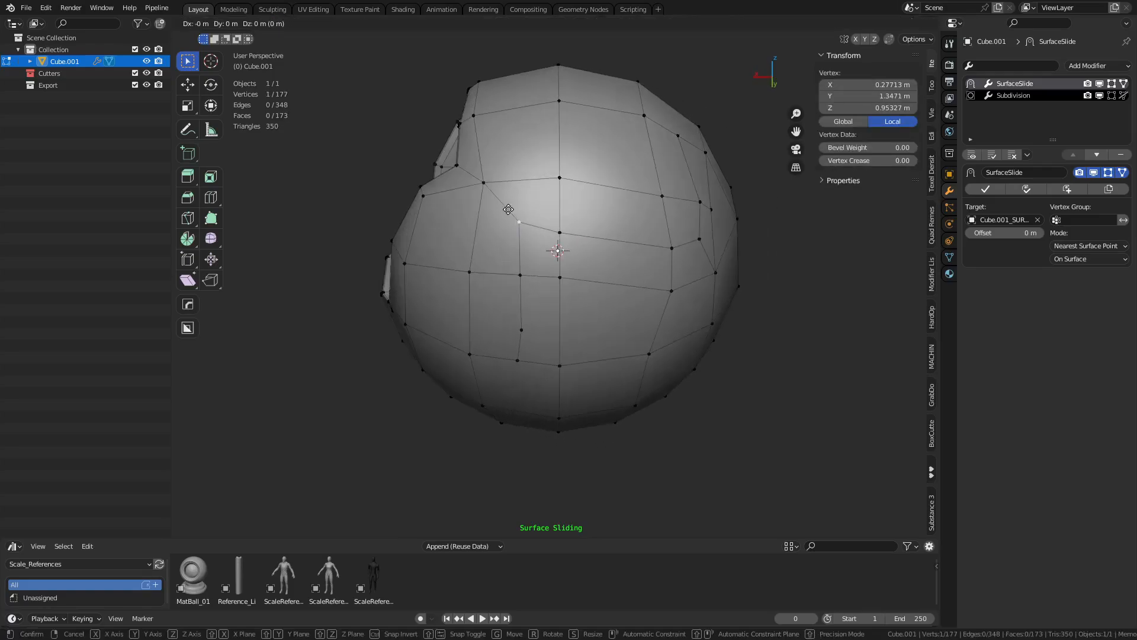
{"action": "left_click", "coordinate": [489, 255]}
{"action": "key", "text": "g"}
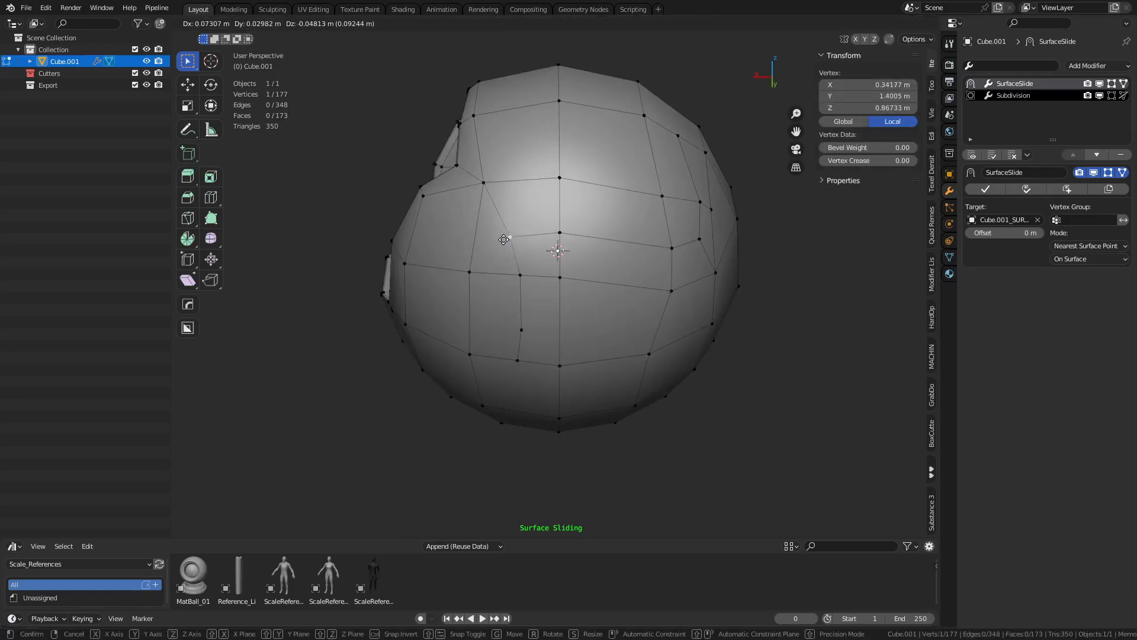
{"action": "right_click", "coordinate": [509, 238]}
{"action": "middle_click_drag", "start_coordinate": [611, 358], "coordinate": [665, 291]}
{"action": "key", "text": "ctrl+x"}
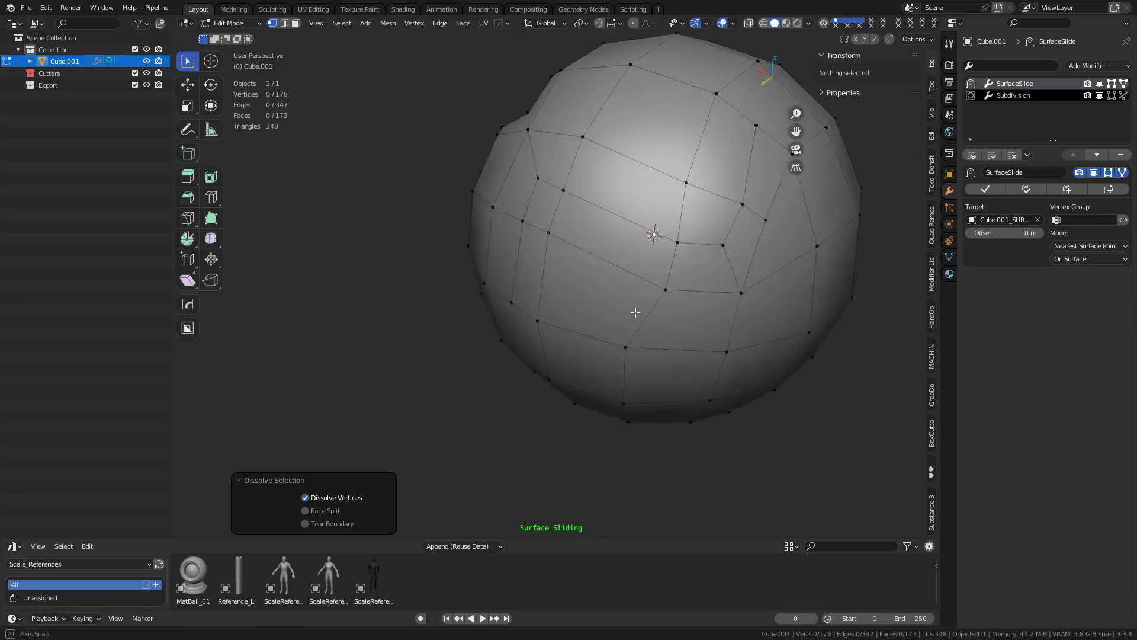
Select the edges of the whole stepped knife path in edge select mode
{"action": "key", "text": "2"}
{"action": "left_click", "coordinate": [662, 276], "text": "alt"}
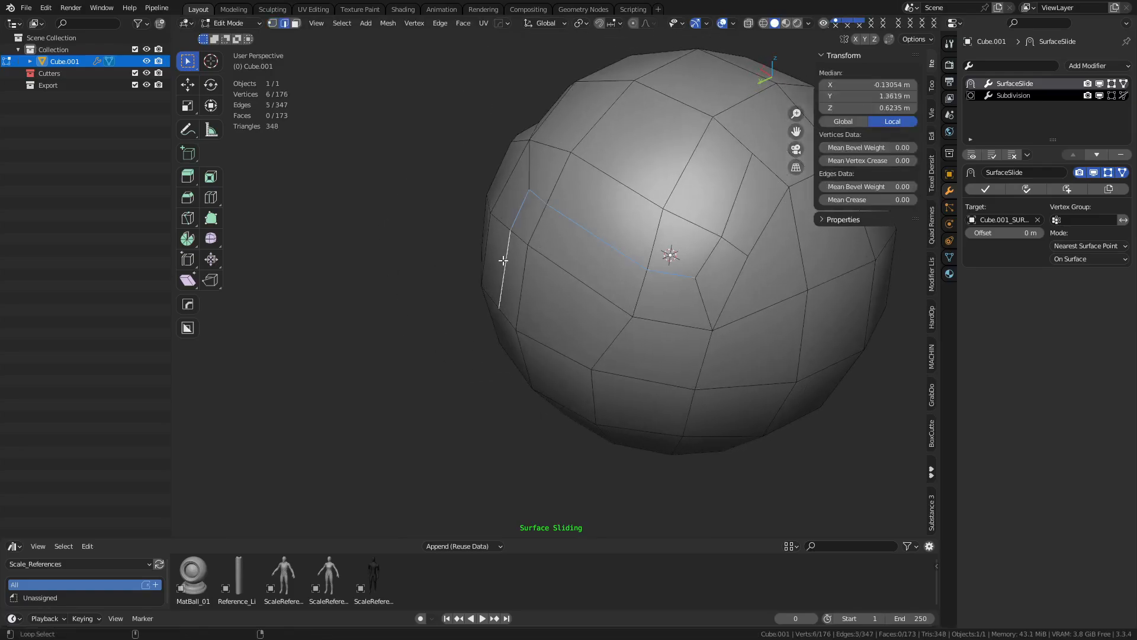
{"action": "left_click", "coordinate": [727, 231], "text": "alt+shift"}
{"action": "middle_click_drag", "start_coordinate": [665, 377], "coordinate": [706, 328]}
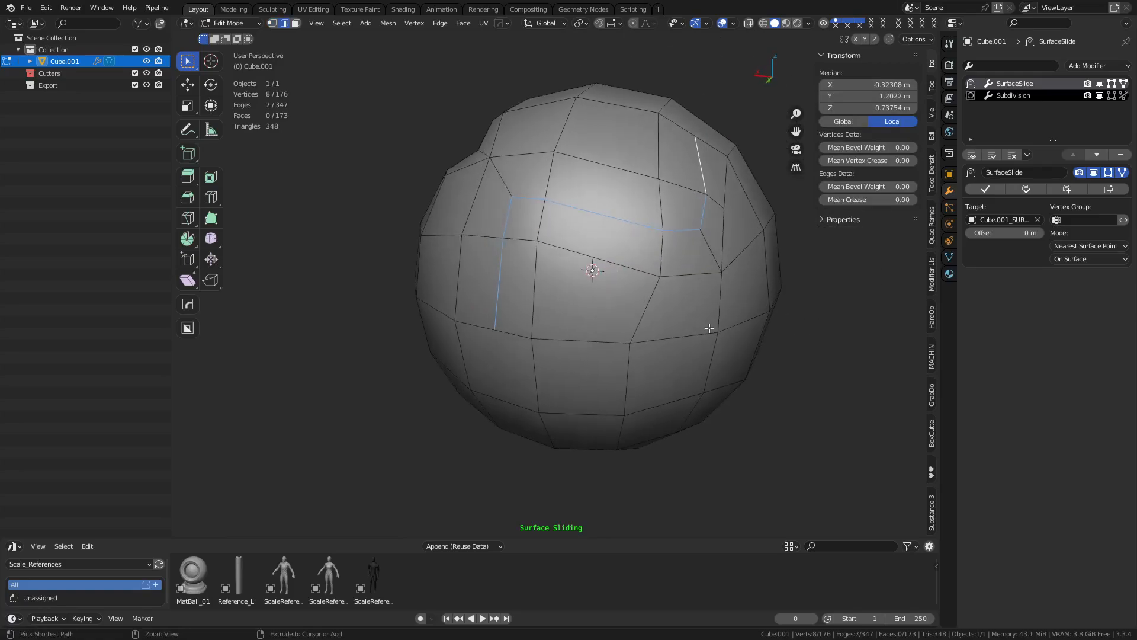
Try beveling the selected stepped path with one segment and an Offset width of about 0.0445 m
{"action": "key", "text": "ctrl+b"}
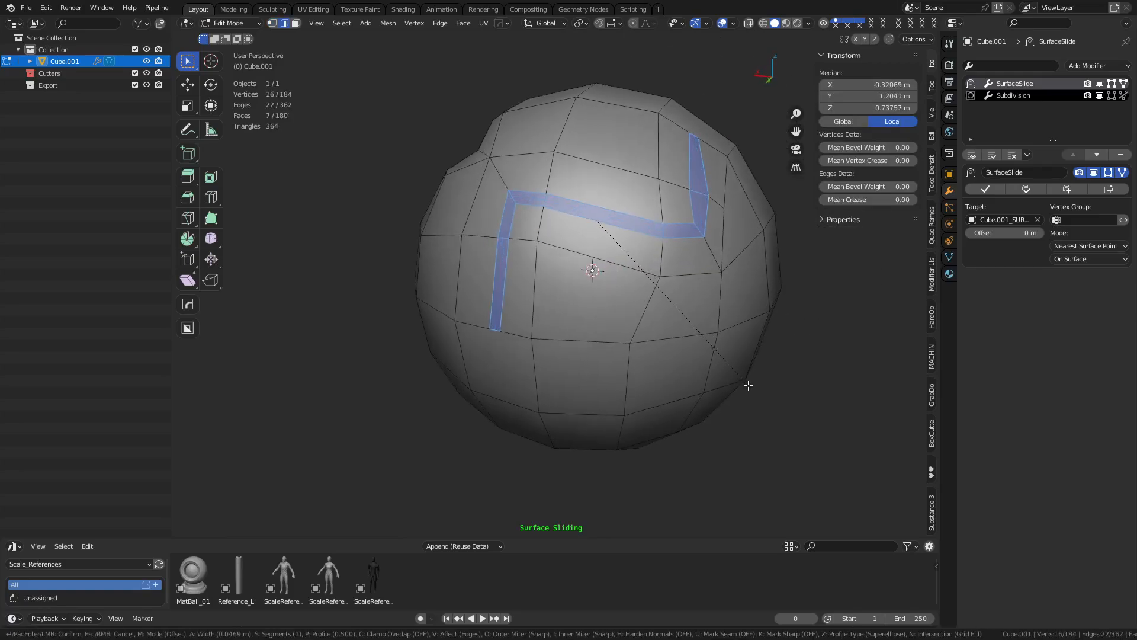
{"action": "left_click", "coordinate": [746, 383]}
{"action": "middle_click_drag", "start_coordinate": [744, 384], "coordinate": [734, 374]}
{"action": "scroll", "coordinate": [700, 381], "scroll_direction": "up", "scroll_amount": 3}
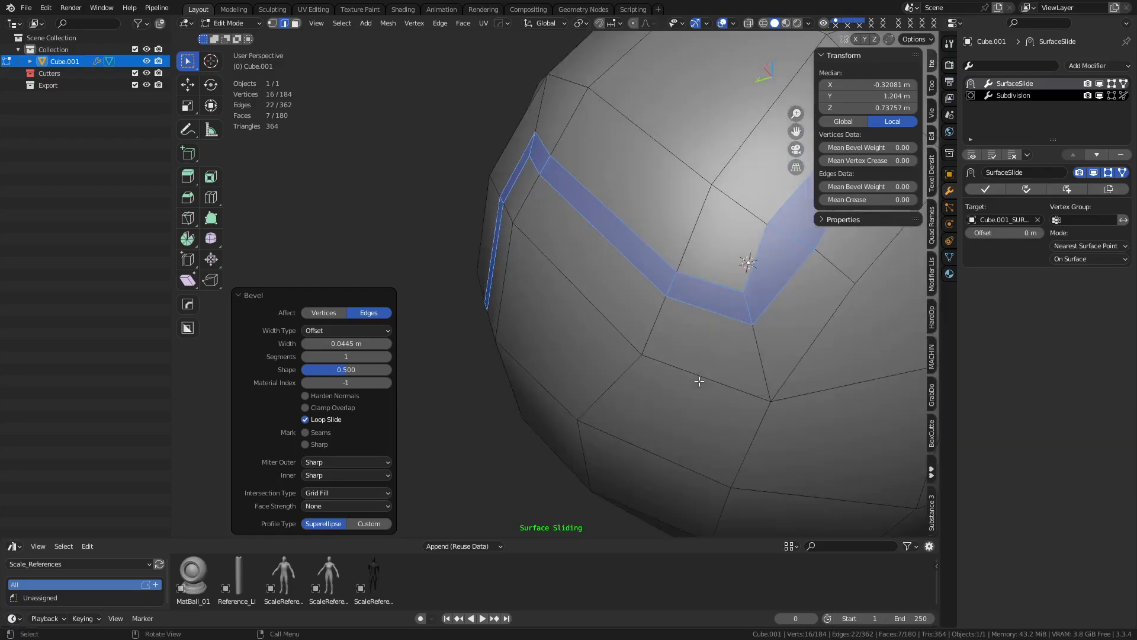
{"action": "scroll", "coordinate": [777, 250], "scroll_direction": "down", "scroll_amount": 3}
{"action": "key", "text": "ctrl+z"}
{"action": "key", "text": "ctrl+b"}
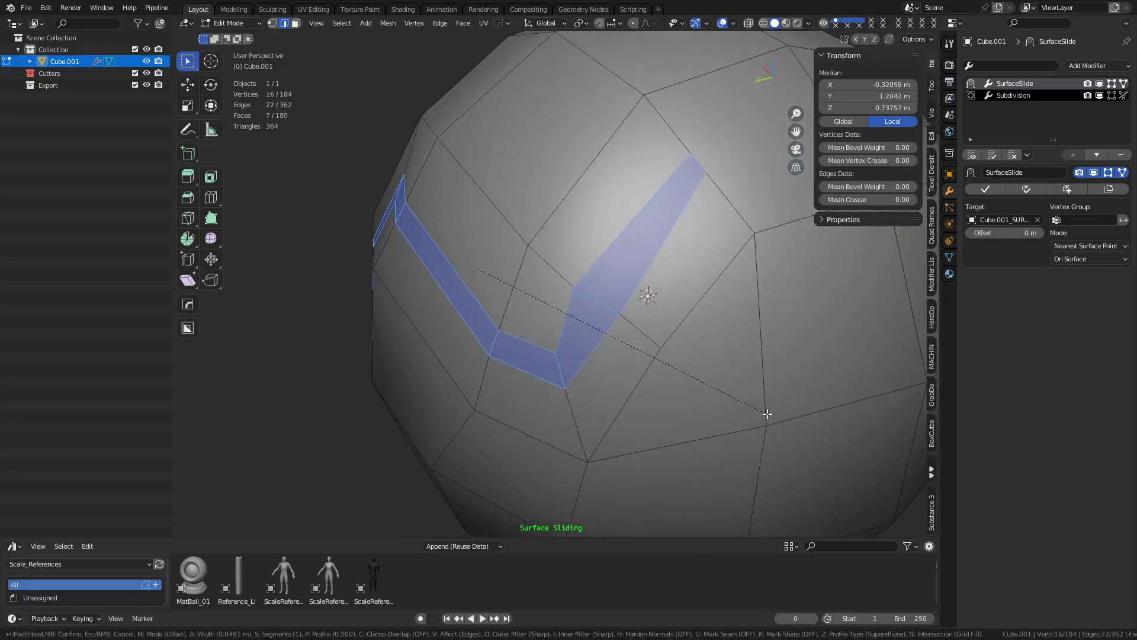
{"action": "right_click", "coordinate": [758, 413]}
{"action": "middle_click_drag", "start_coordinate": [707, 415], "coordinate": [721, 409]}
Bevel the selected stepped path with one segment, set the width type to Width, and increase the bevel's width
{"action": "key", "text": "ctrl+b"}
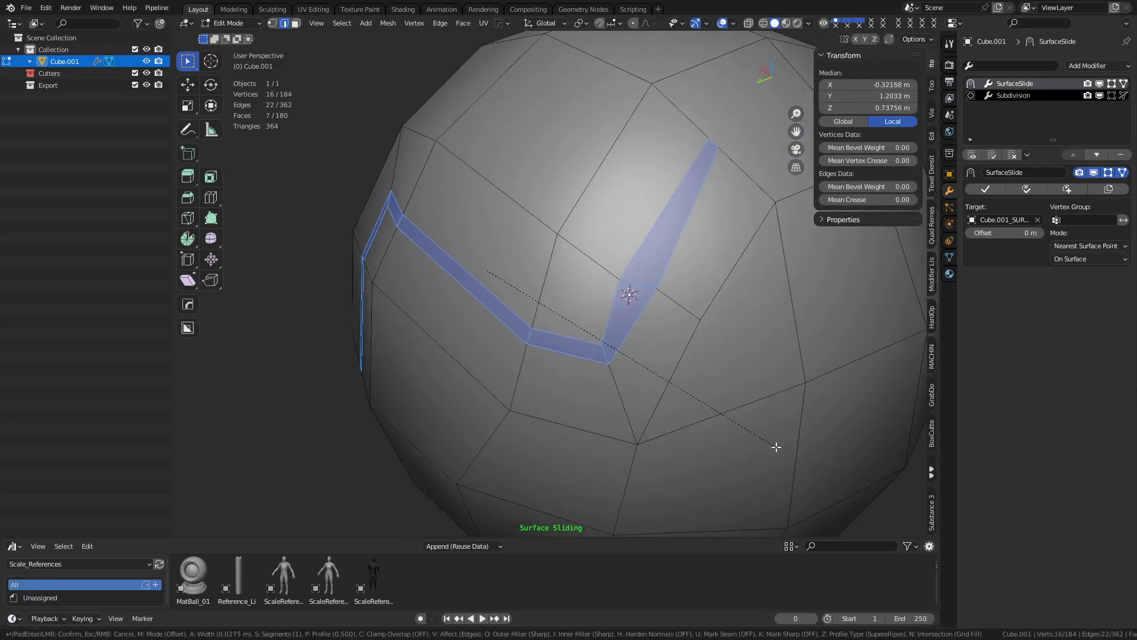
{"action": "left_click", "coordinate": [776, 446]}
{"action": "left_click", "coordinate": [351, 331]}
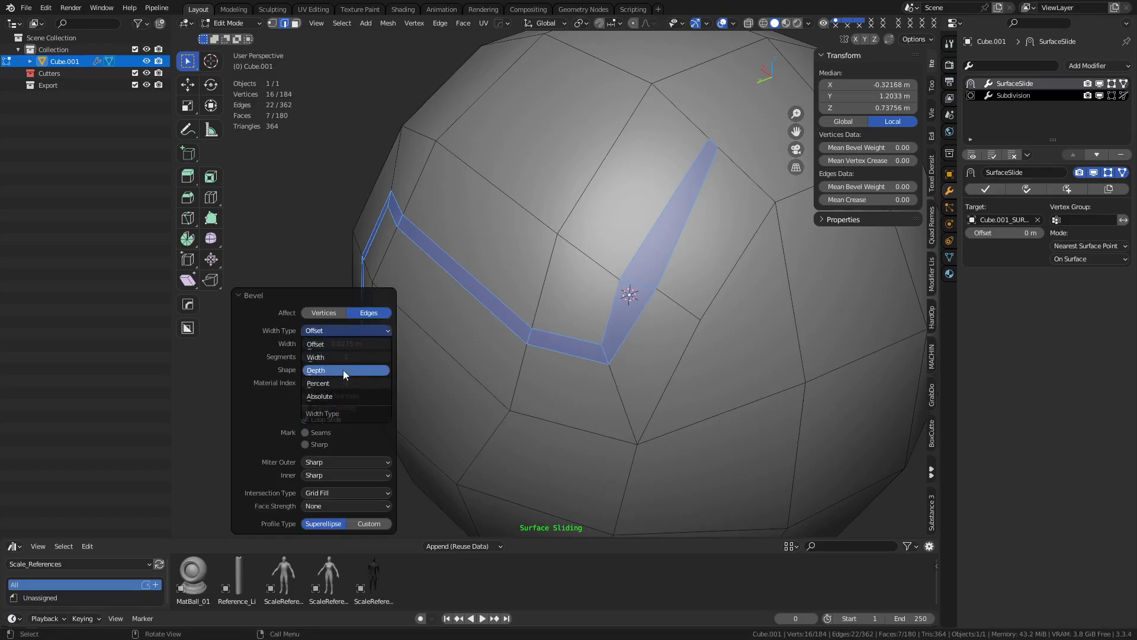
{"action": "left_click", "coordinate": [339, 356]}
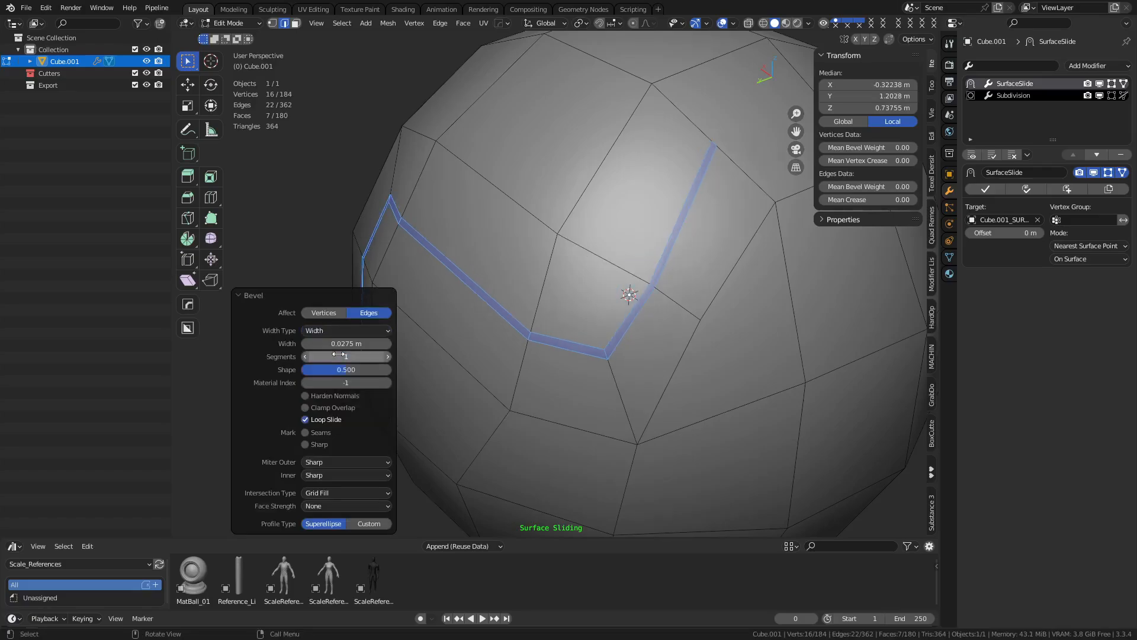
{"action": "left_click_drag", "start_coordinate": [339, 346], "coordinate": [382, 346]}
Reposition the two opposite vertices across the strip's upper run along the surface, moving each about 0.02 to 0.03 m to even its width
{"action": "middle_click_drag", "start_coordinate": [630, 394], "coordinate": [670, 299]}
{"action": "key", "text": "1"}
{"action": "left_click", "coordinate": [666, 291]}
{"action": "key", "text": "g"}
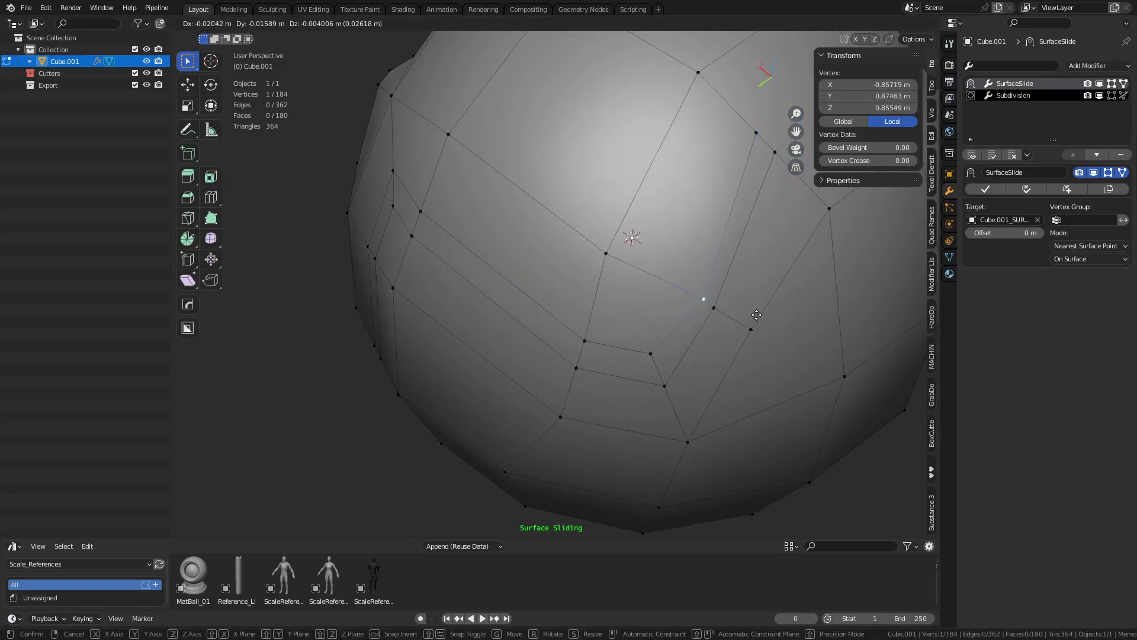
{"action": "left_click", "coordinate": [752, 307]}
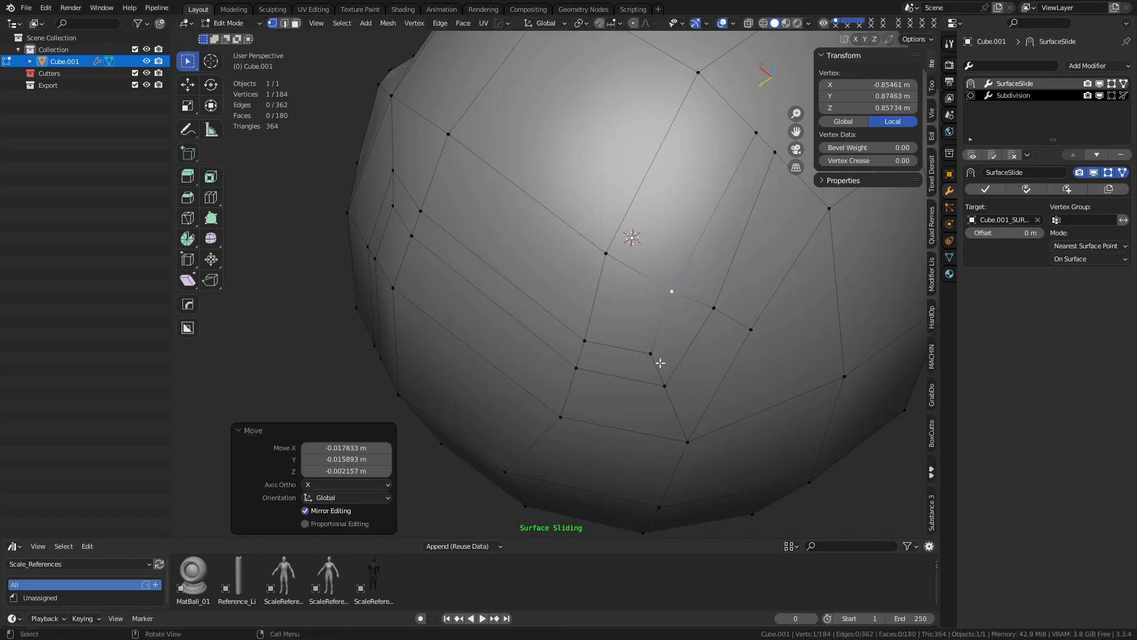
{"action": "middle_click_drag", "start_coordinate": [731, 348], "coordinate": [717, 335]}
{"action": "left_click", "coordinate": [683, 275]}
{"action": "key", "text": "g"}
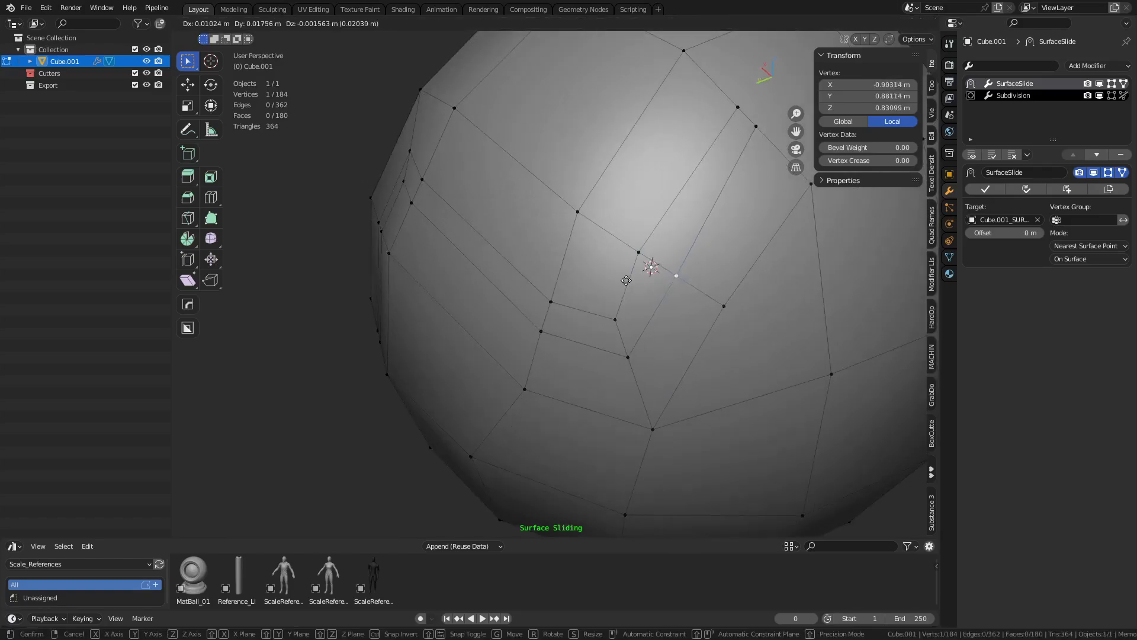
{"action": "left_click", "coordinate": [592, 267]}
Switch to face selection and finish surface sliding on the sphere
{"action": "middle_click_drag", "start_coordinate": [592, 267], "coordinate": [541, 286]}
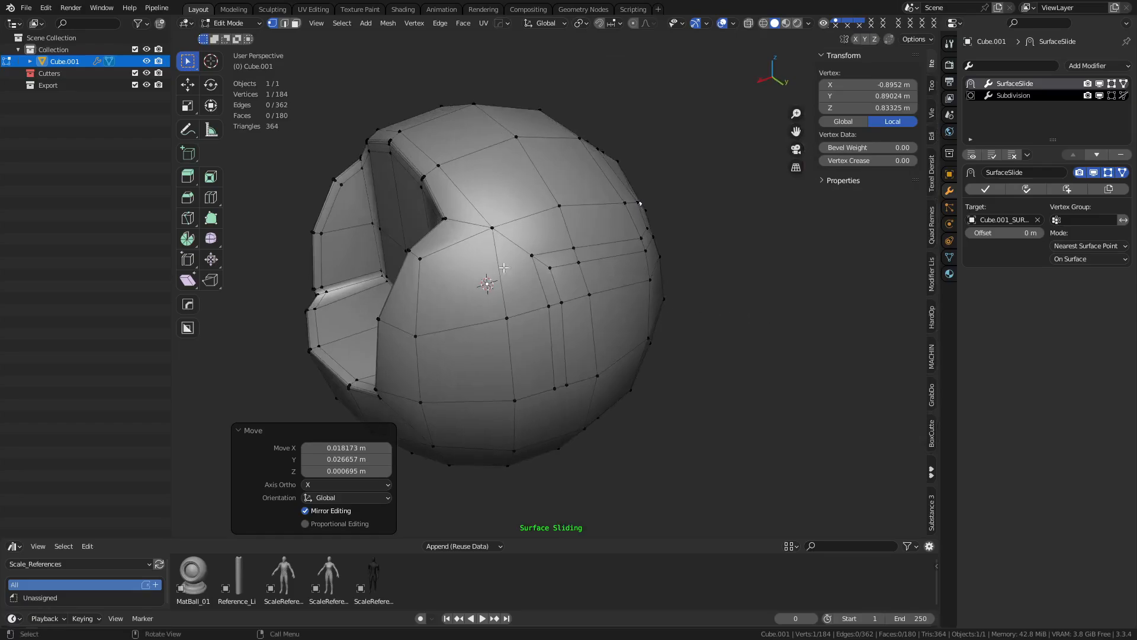
{"action": "middle_click_drag", "start_coordinate": [652, 292], "coordinate": [526, 320]}
{"action": "key", "text": "3"}
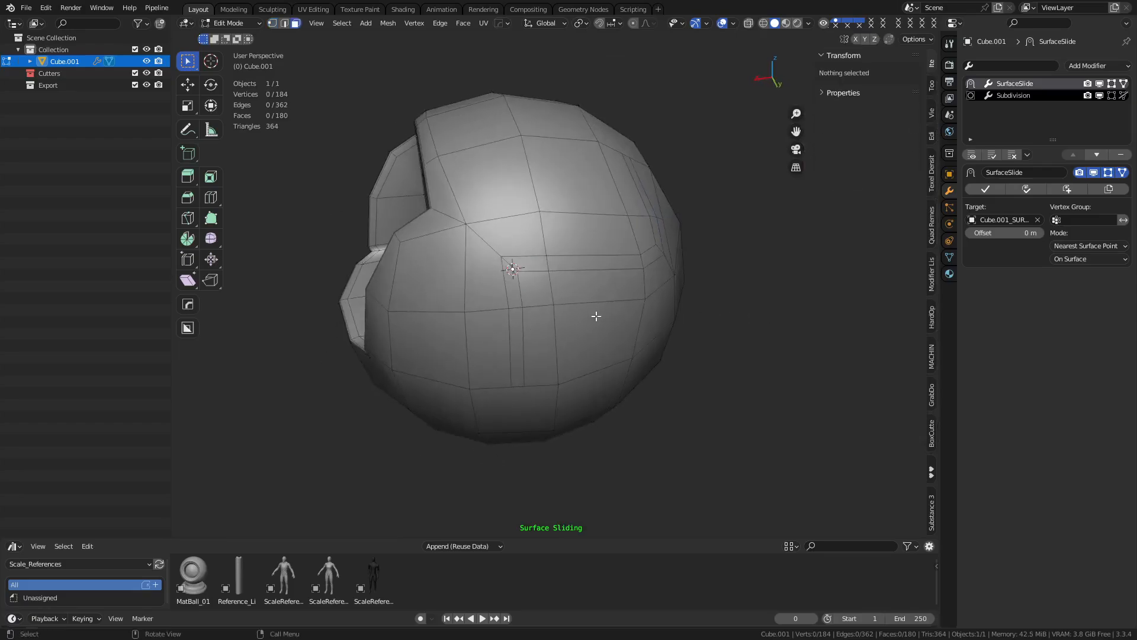
{"action": "right_click", "coordinate": [596, 317]}
{"action": "mouse_move", "coordinate": [596, 317]}
{"action": "left_click", "coordinate": [682, 321]}
Select the whole chain of faces along the stepped strip and inset it about 0.012 m
{"action": "left_click", "coordinate": [523, 329]}
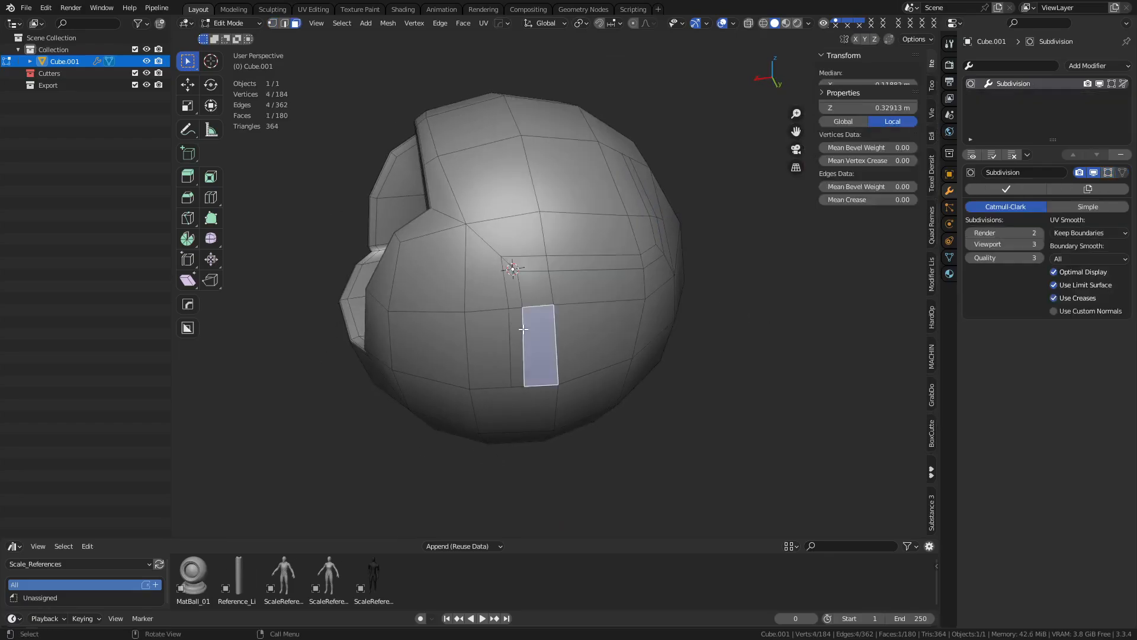
{"action": "left_click", "coordinate": [511, 333]}
{"action": "middle_click_drag", "start_coordinate": [516, 337], "coordinate": [679, 309]}
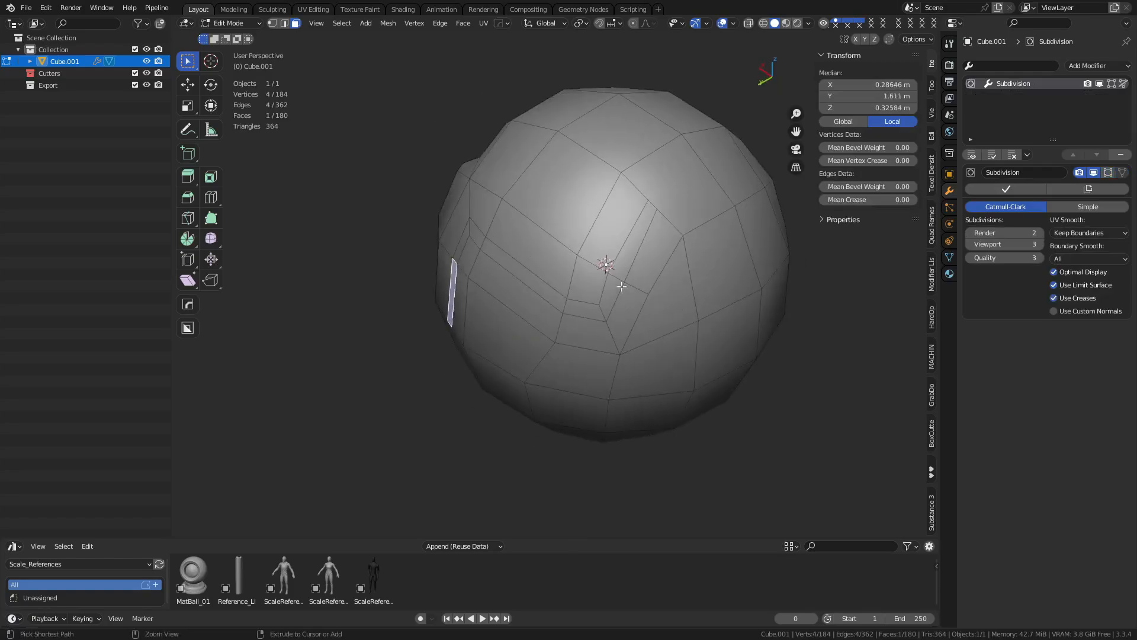
{"action": "left_click", "coordinate": [634, 249], "text": "ctrl"}
{"action": "scroll", "coordinate": [612, 340], "scroll_direction": "up", "scroll_amount": 4}
{"action": "key", "text": "i"}
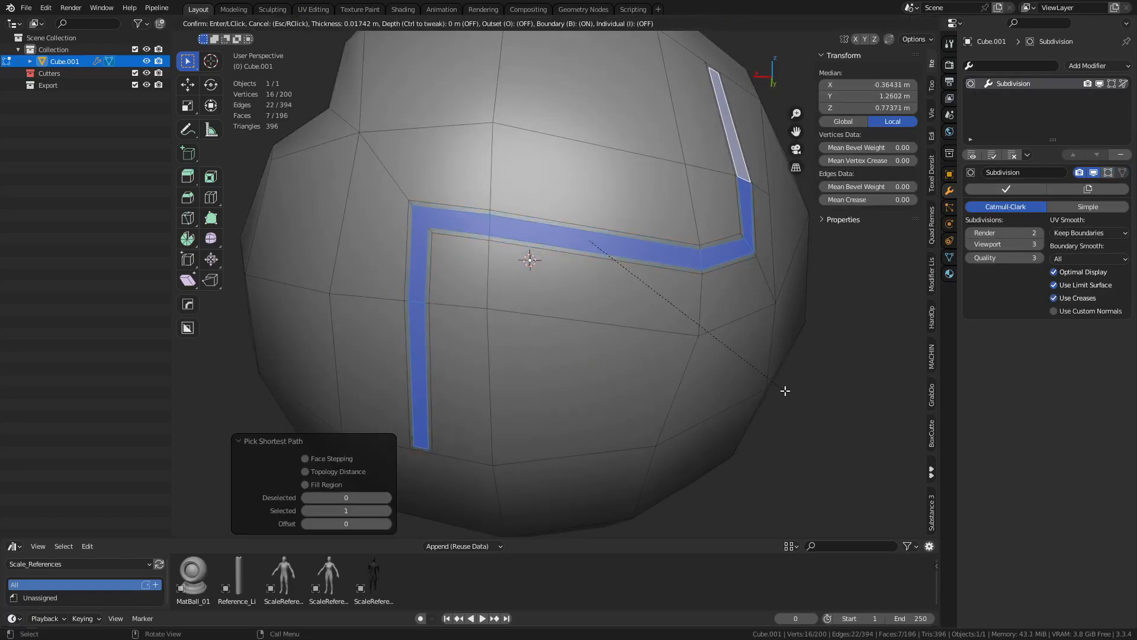
{"action": "left_click", "coordinate": [787, 391]}
Recess the strip's faces about 0.11 m with a zero-thickness inset and return to Object Mode
{"action": "key", "text": "i"}
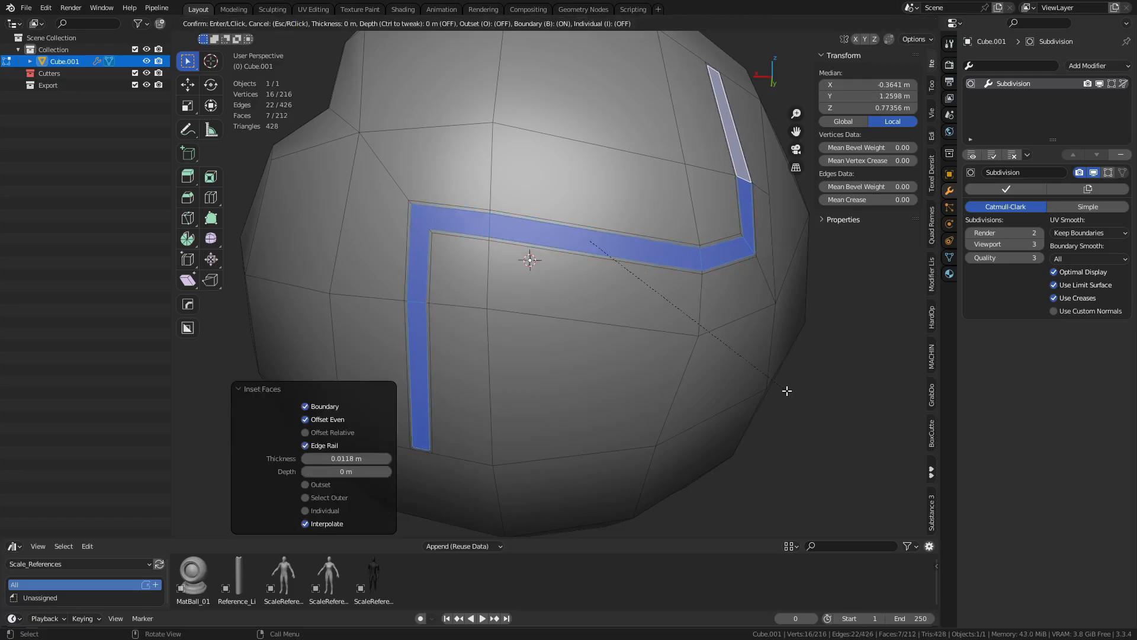
{"action": "key", "text": "ctrl"}
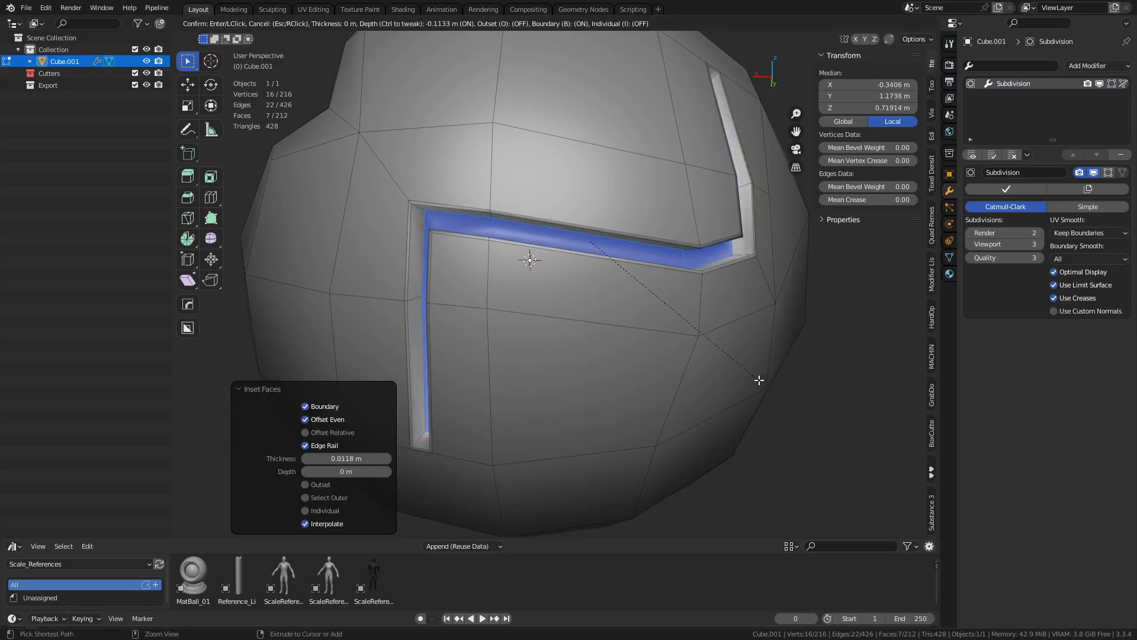
{"action": "left_click", "coordinate": [763, 380]}
{"action": "key", "text": "Tab"}
{"action": "scroll", "coordinate": [655, 375], "scroll_direction": "down", "scroll_amount": 3}
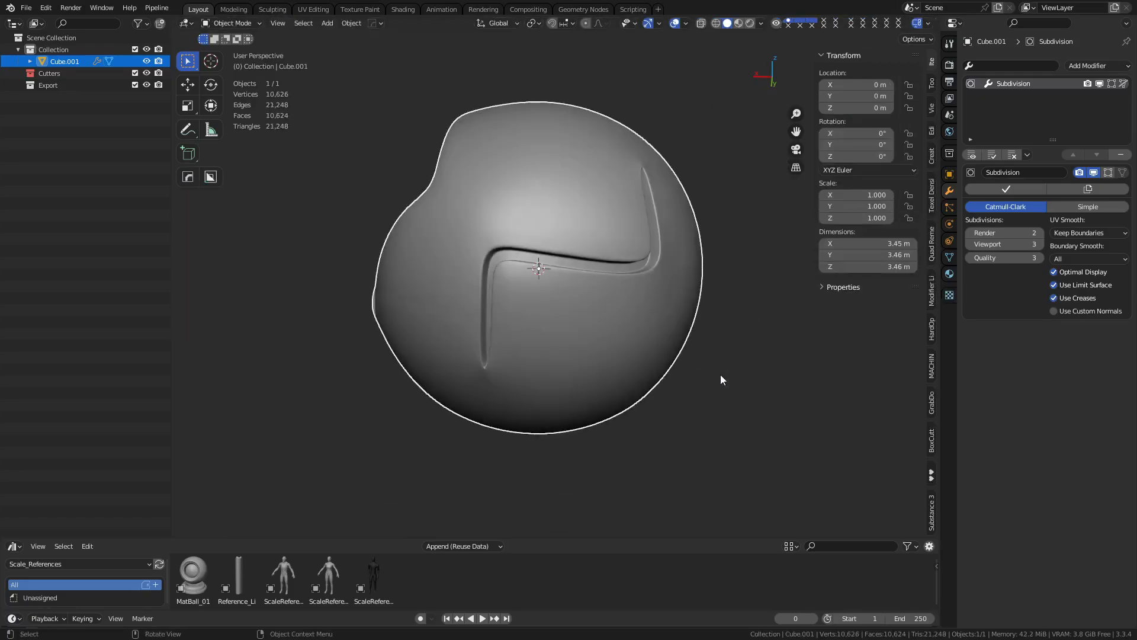
Examine the smoothed groove's ends and corners, the surrounding surface and the cube cutout from several sides
{"action": "left_click", "coordinate": [738, 389]}
{"action": "key", "text": "shift+w"}
{"action": "middle_click_drag", "start_coordinate": [738, 389], "coordinate": [617, 328]}
{"action": "scroll", "coordinate": [633, 378], "scroll_direction": "up", "scroll_amount": 3}
{"action": "key", "text": "shift+w"}
{"action": "scroll", "coordinate": [655, 366], "scroll_direction": "down", "scroll_amount": 1}
{"action": "scroll", "coordinate": [577, 353], "scroll_direction": "up", "scroll_amount": 3}
{"action": "middle_click_drag", "start_coordinate": [557, 222], "coordinate": [535, 283], "text": "shift"}
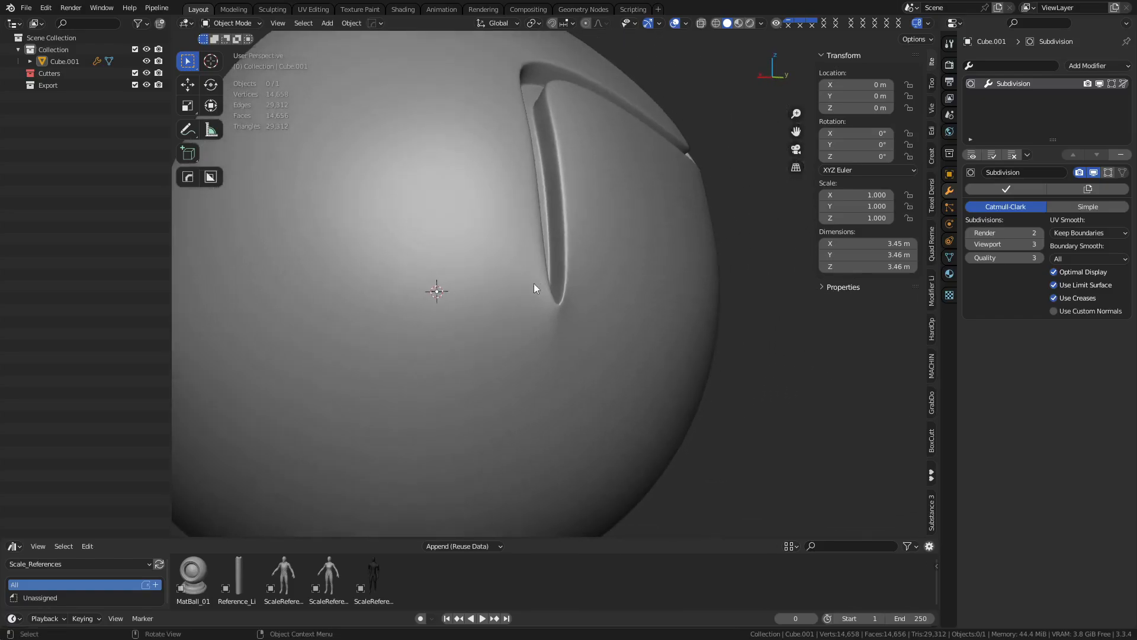
{"action": "key", "text": "Tab"}
{"action": "key", "text": "ctrl+Tab"}
{"action": "left_click", "coordinate": [499, 318]}
{"action": "scroll", "coordinate": [577, 332], "scroll_direction": "down", "scroll_amount": 5}
{"action": "middle_click_drag", "start_coordinate": [538, 335], "coordinate": [474, 443]}
{"action": "middle_click_drag", "start_coordinate": [633, 341], "coordinate": [426, 391]}
{"action": "middle_click_drag", "start_coordinate": [379, 418], "coordinate": [539, 320], "text": "shift"}
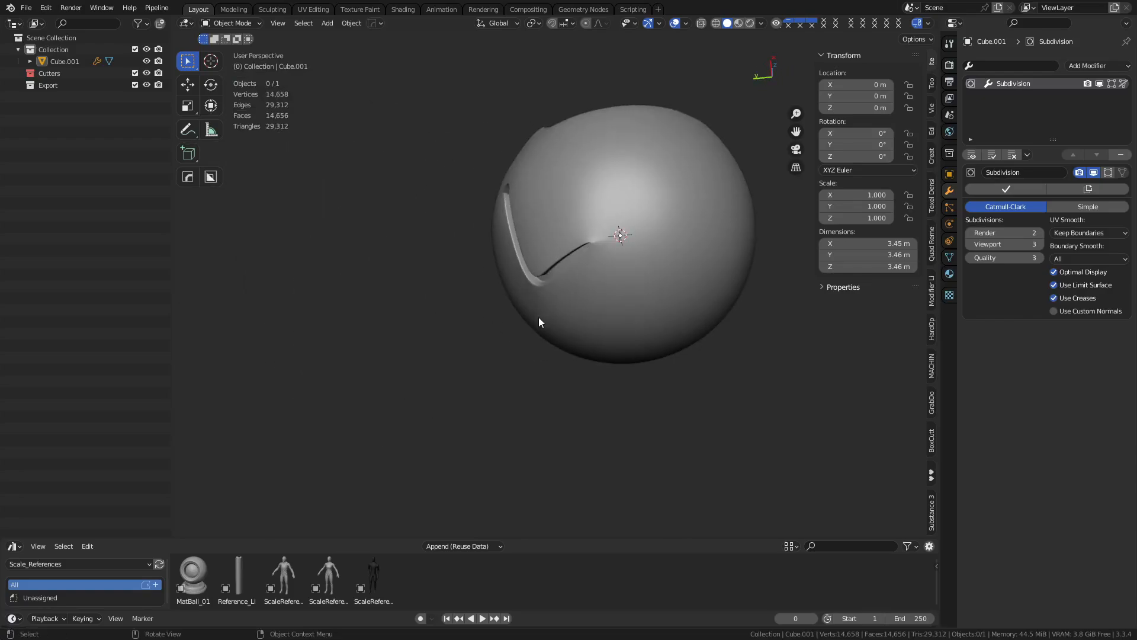
{"action": "middle_click_drag", "start_coordinate": [586, 283], "coordinate": [682, 321], "text": "shift"}
{"action": "key", "text": "Tab"}
{"action": "key", "text": "ctrl+Tab"}
{"action": "left_click", "coordinate": [614, 341]}
{"action": "middle_click_drag", "start_coordinate": [615, 342], "coordinate": [559, 308]}
{"action": "scroll", "coordinate": [550, 328], "scroll_direction": "up", "scroll_amount": 5}
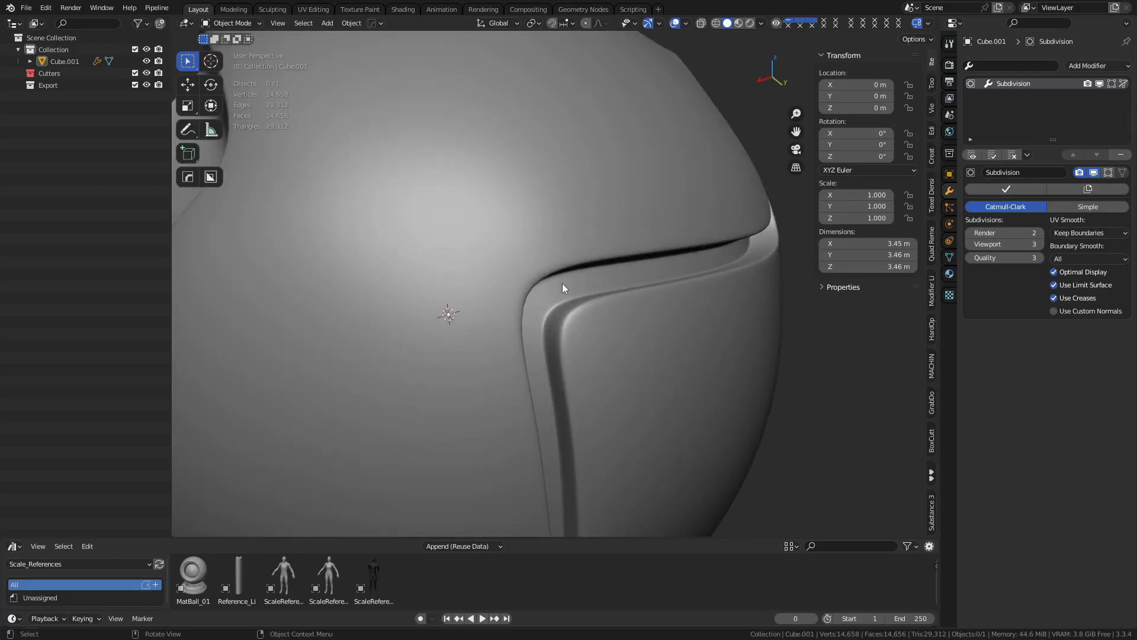
{"action": "scroll", "coordinate": [566, 316], "scroll_direction": "down", "scroll_amount": 5}
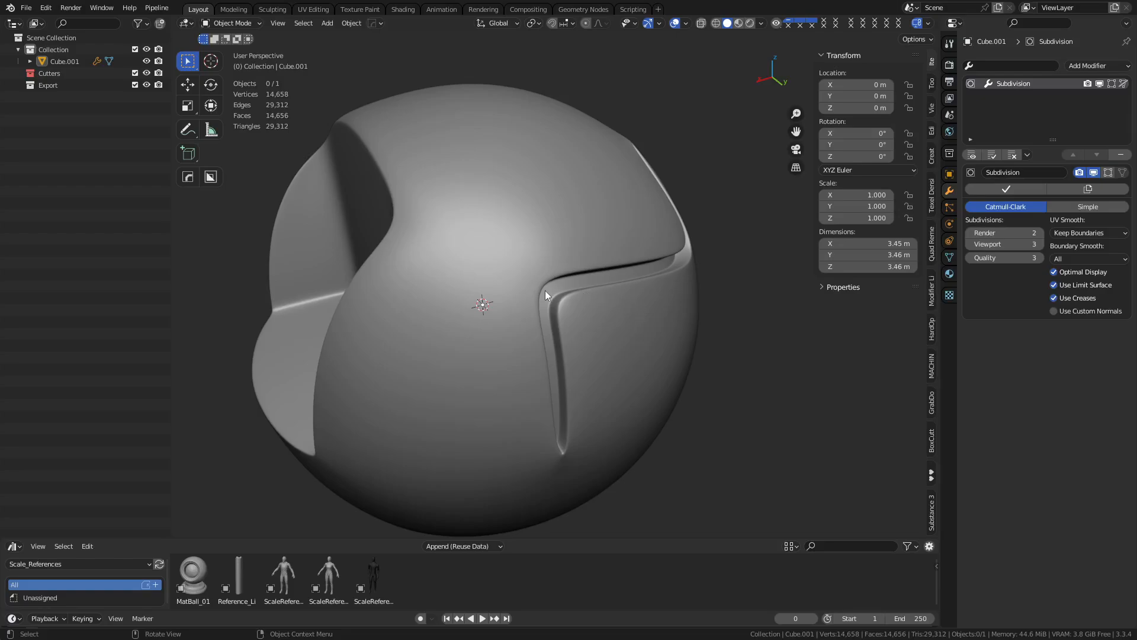
{"action": "mouse_move", "coordinate": [545, 290]}
{"action": "middle_mouse_down"}
{"action": "mouse_move", "coordinate": [566, 342]}
{"action": "mouse_move", "coordinate": [644, 336]}
{"action": "middle_mouse_up"}
{"action": "key", "text": "ctrl+Tab"}
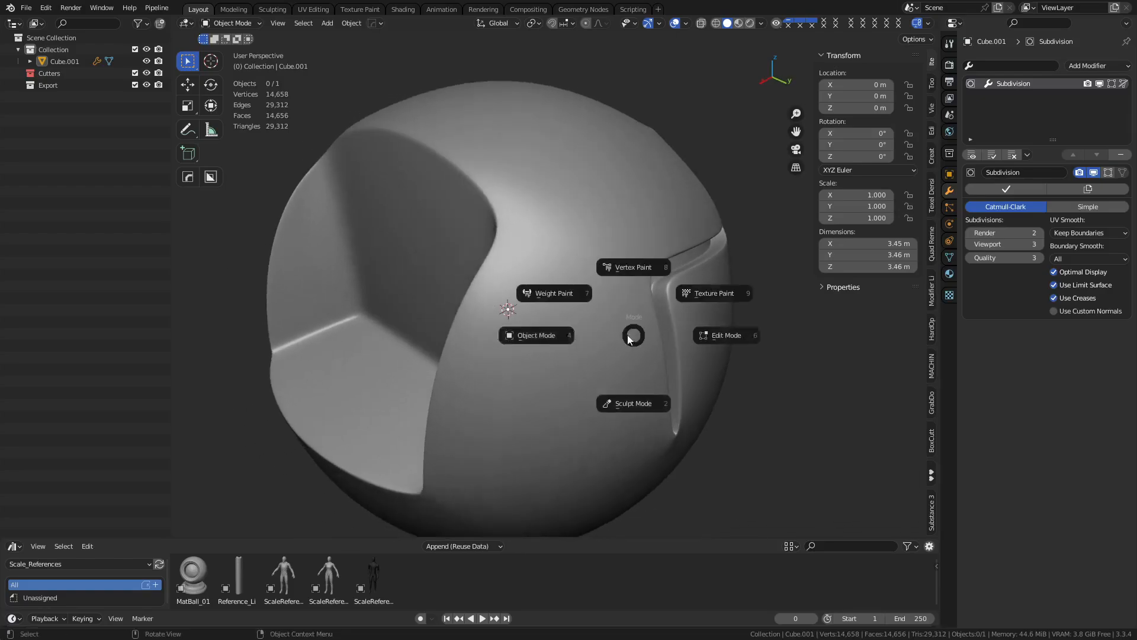
{"action": "scroll", "coordinate": [584, 335], "scroll_direction": "down", "scroll_amount": 3}
{"action": "middle_click_drag", "start_coordinate": [548, 338], "coordinate": [606, 354]}
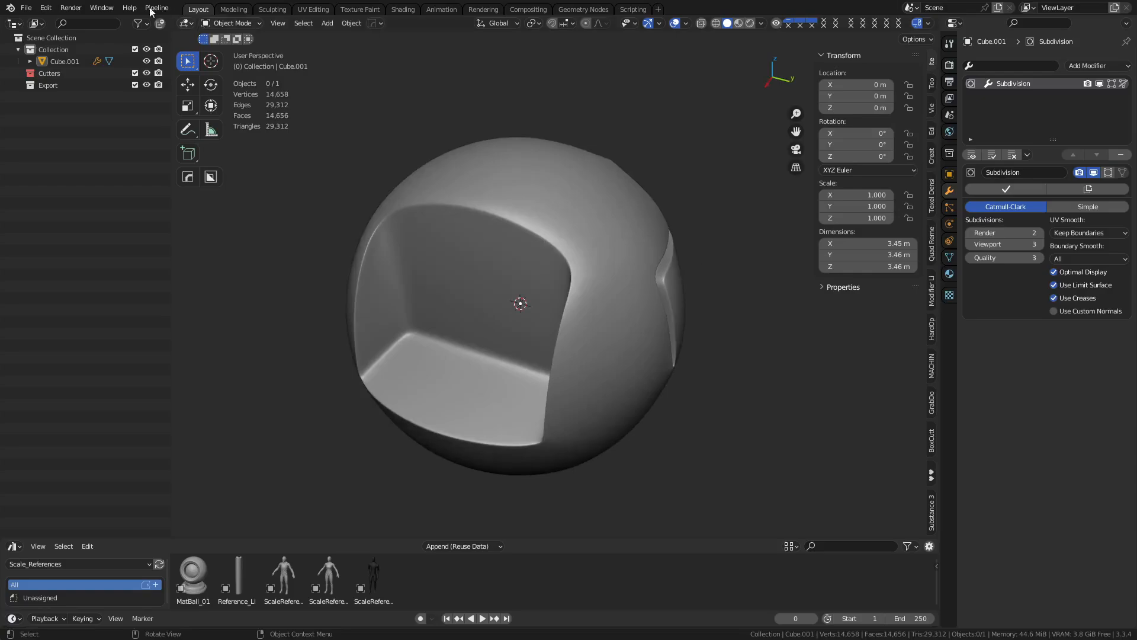
Add a new quad sphere with 4 subdivisions and smooth shading
{"action": "left_click", "coordinate": [26, 8]}
{"action": "left_click", "coordinate": [26, 8]}
{"action": "key", "text": "shift+a"}
{"action": "mouse_move", "coordinate": [584, 321]}
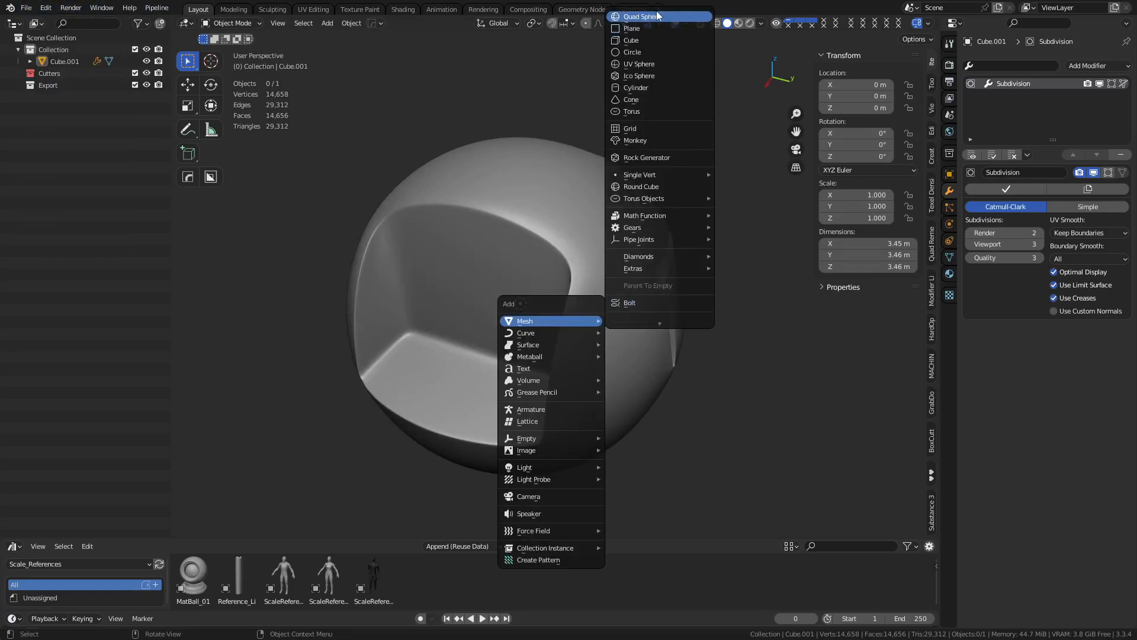
{"action": "left_click", "coordinate": [657, 19]}
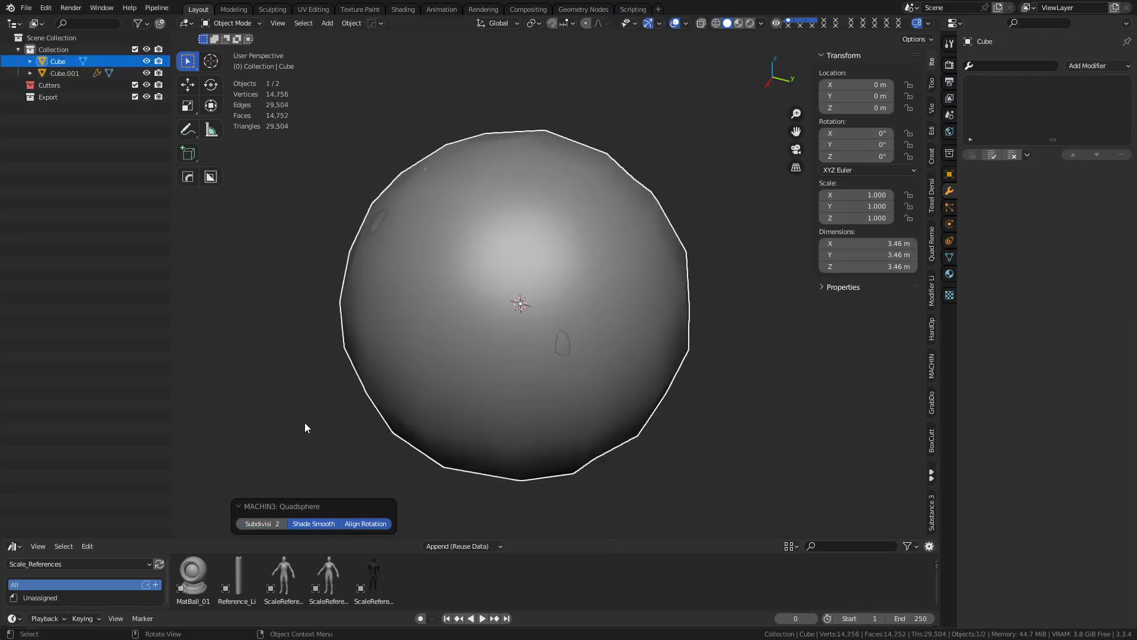
{"action": "left_click", "coordinate": [285, 523]}
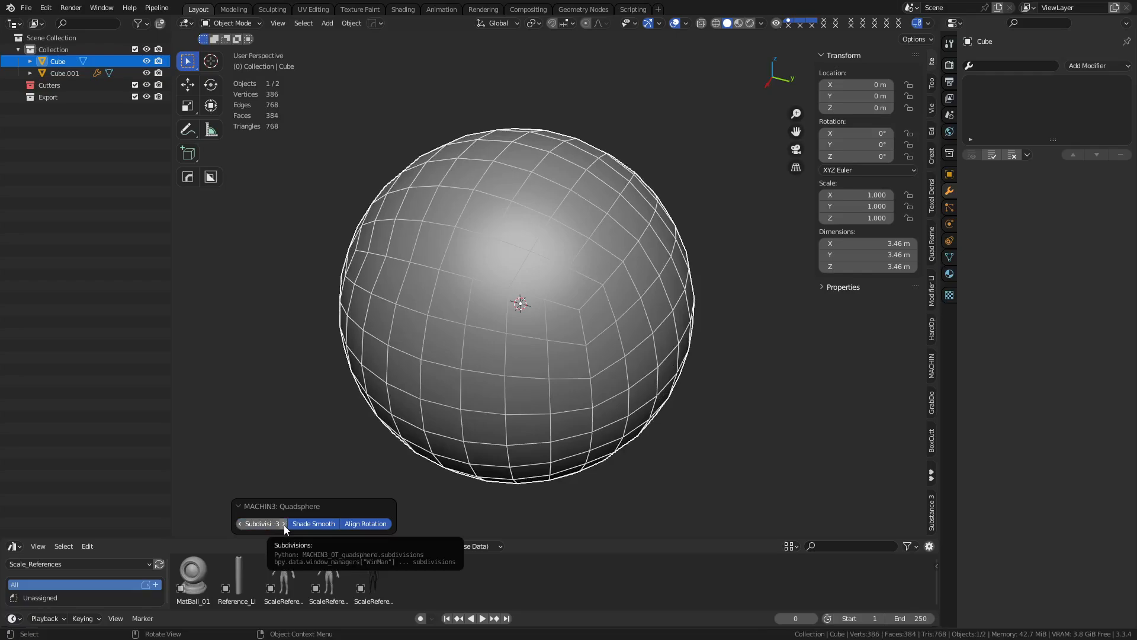
{"action": "left_click", "coordinate": [284, 524]}
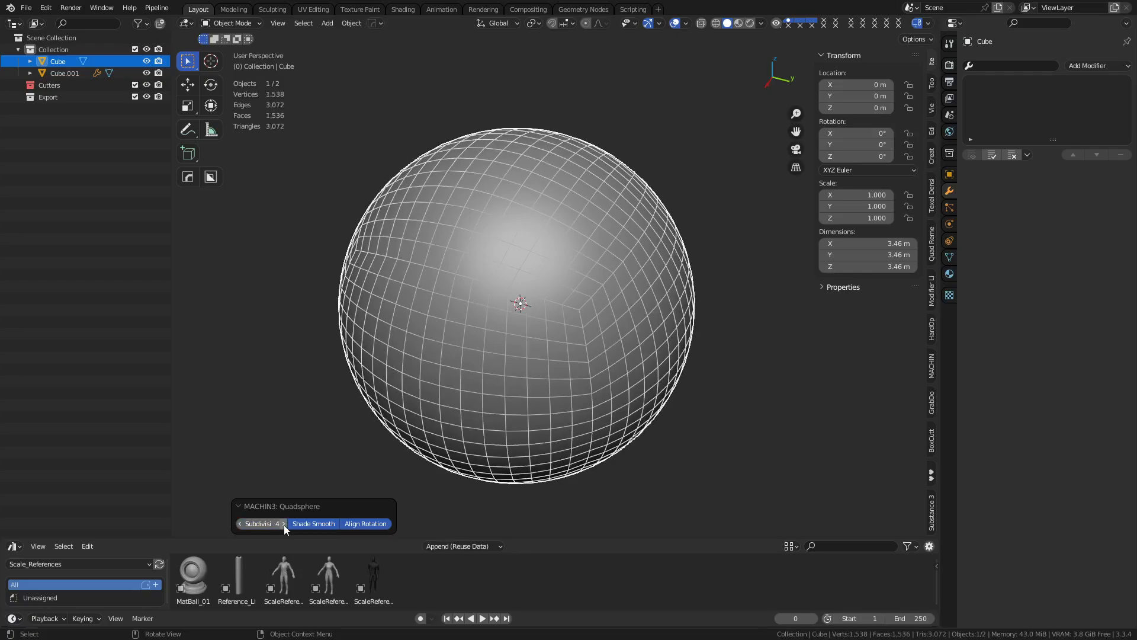
Move the new quad sphere about 6.36 m along the global Y axis, clear of the first sphere, and deselect it
{"action": "scroll", "coordinate": [371, 386], "scroll_direction": "down", "scroll_amount": 4}
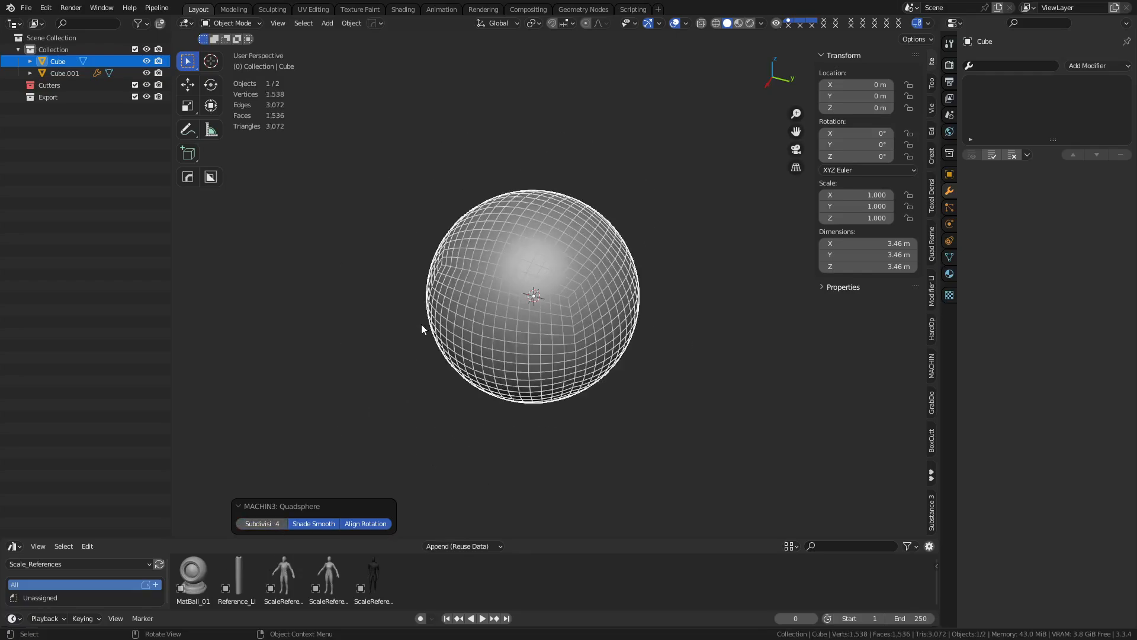
{"action": "middle_click_drag", "start_coordinate": [421, 324], "coordinate": [445, 409]}
{"action": "key", "text": "g"}
{"action": "key", "text": "y"}
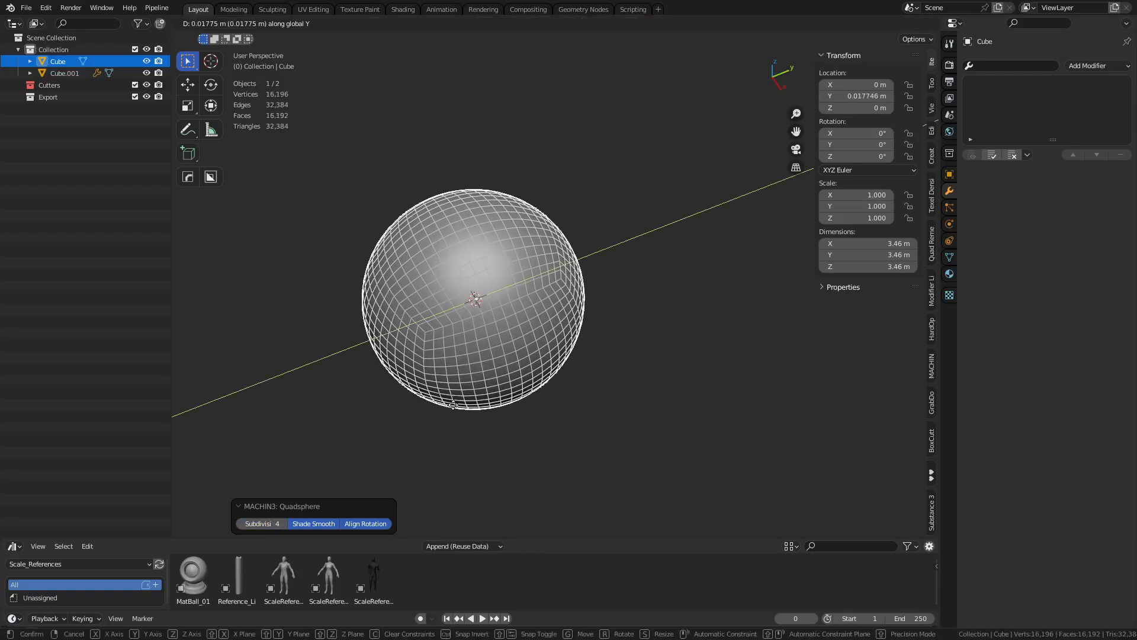
{"action": "left_click", "coordinate": [662, 325]}
{"action": "middle_click_drag", "start_coordinate": [662, 320], "coordinate": [479, 372], "text": "shift"}
{"action": "left_click", "coordinate": [645, 373]}
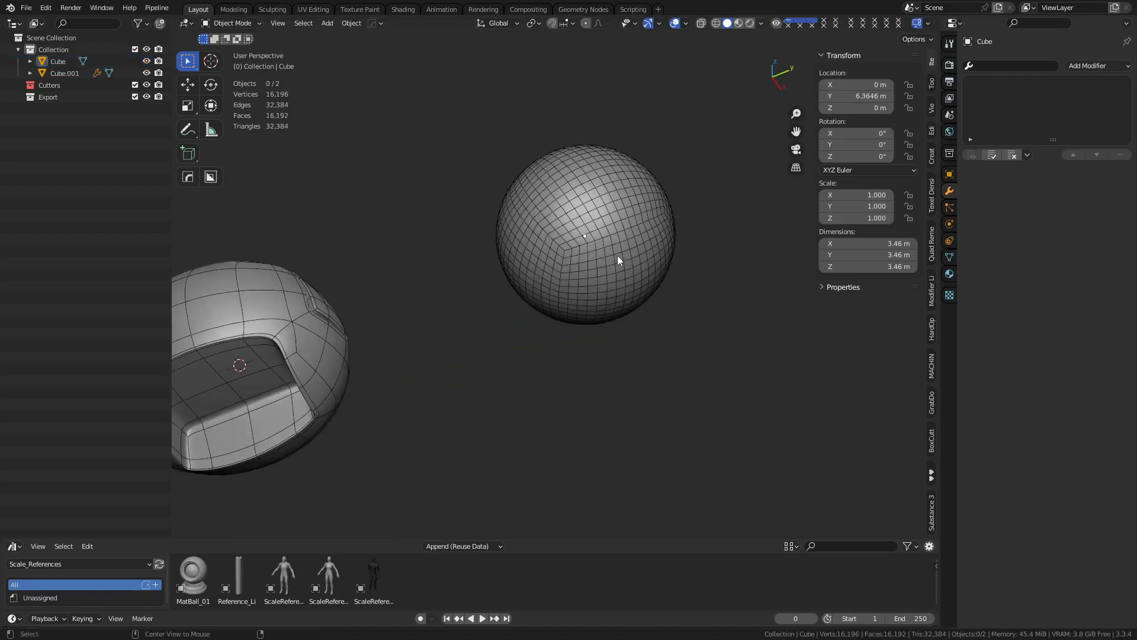
Enter Edit Mode on the new sphere, select all its faces and start Surface Slide
{"action": "middle_click_drag", "start_coordinate": [617, 254], "coordinate": [563, 277], "text": "shift"}
{"action": "scroll", "coordinate": [588, 405], "scroll_direction": "up", "scroll_amount": 3}
{"action": "middle_click_drag", "start_coordinate": [588, 405], "coordinate": [592, 406]}
{"action": "left_click", "coordinate": [561, 298]}
{"action": "key", "text": "ctrl+Tab"}
{"action": "key", "text": "ctrl+Tab"}
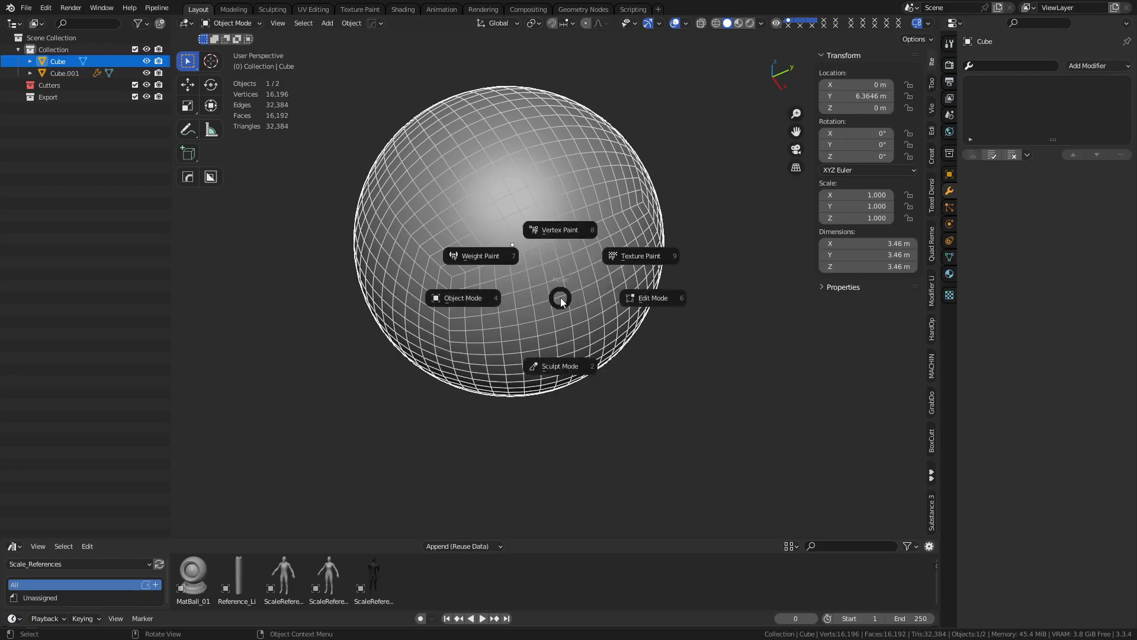
{"action": "left_click", "coordinate": [629, 290]}
{"action": "left_click", "coordinate": [751, 340]}
{"action": "middle_click_drag", "start_coordinate": [751, 340], "coordinate": [598, 320]}
{"action": "middle_click_drag", "start_coordinate": [704, 320], "coordinate": [655, 340]}
{"action": "key", "text": "3"}
{"action": "key", "text": "a"}
{"action": "right_click", "coordinate": [654, 359]}
{"action": "mouse_move", "coordinate": [655, 354]}
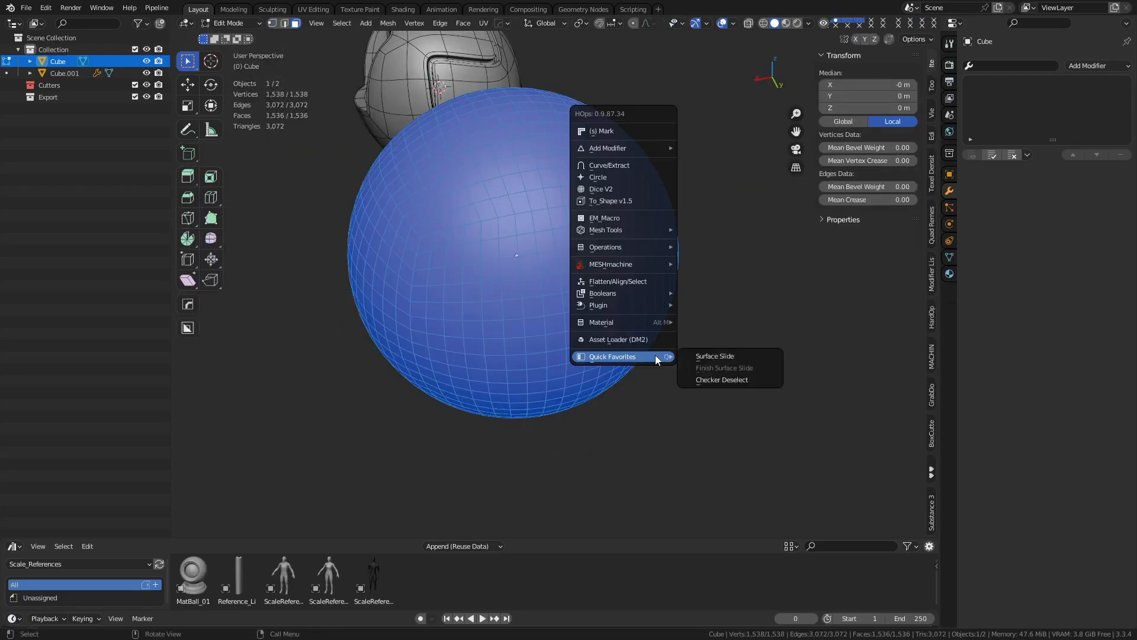
{"action": "left_click", "coordinate": [726, 356]}
{"action": "left_click", "coordinate": [532, 271]}
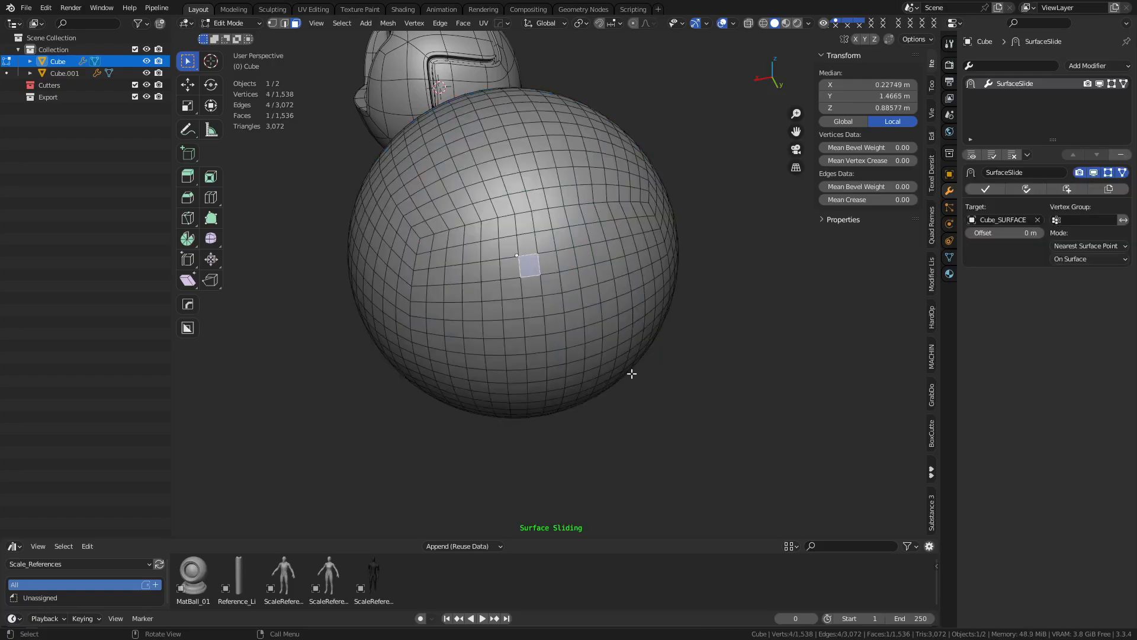
{"action": "middle_click_drag", "start_coordinate": [629, 375], "coordinate": [581, 322]}
{"action": "left_click", "coordinate": [582, 322], "text": "ctrl+shift"}
{"action": "left_click", "coordinate": [589, 321], "text": "shift"}
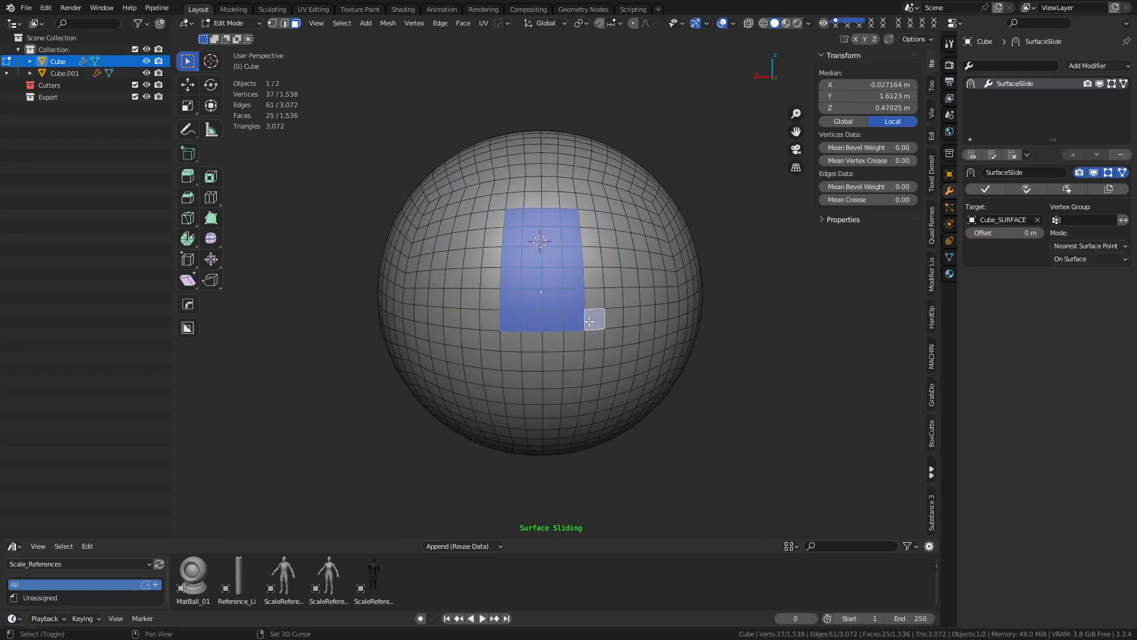
{"action": "key", "text": "a"}
{"action": "key", "text": "a"}
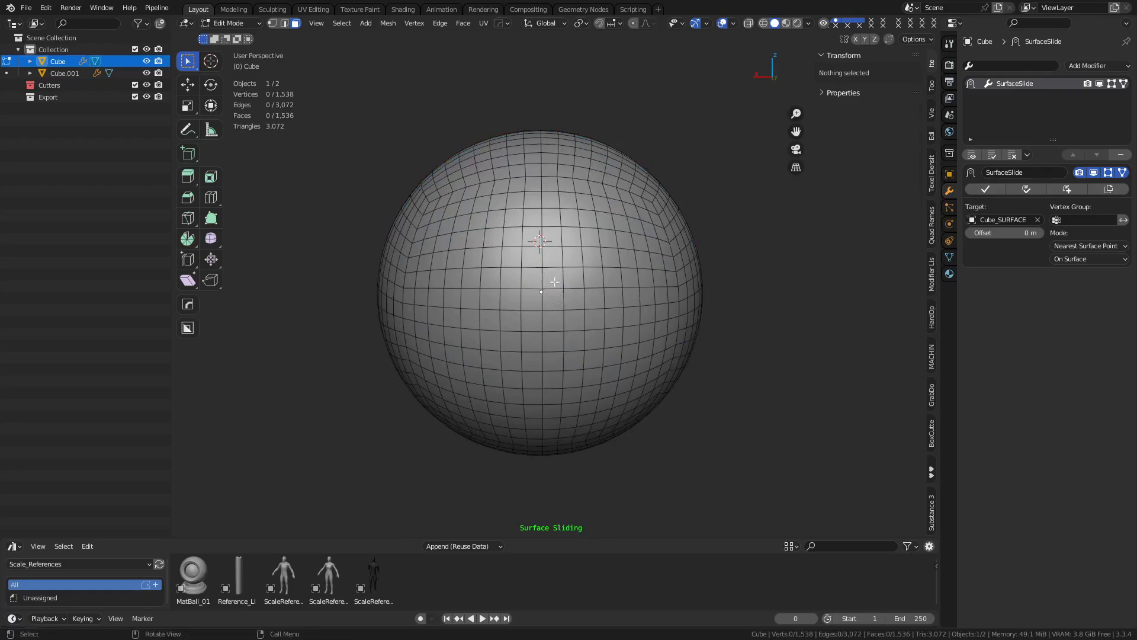
Select a 2 by 2 block of faces on the sphere and grow the selection twice into a 6 by 6 patch
{"action": "left_click_drag", "start_coordinate": [557, 270], "coordinate": [567, 264]}
{"action": "key", "text": "ctrl+KP_Add"}
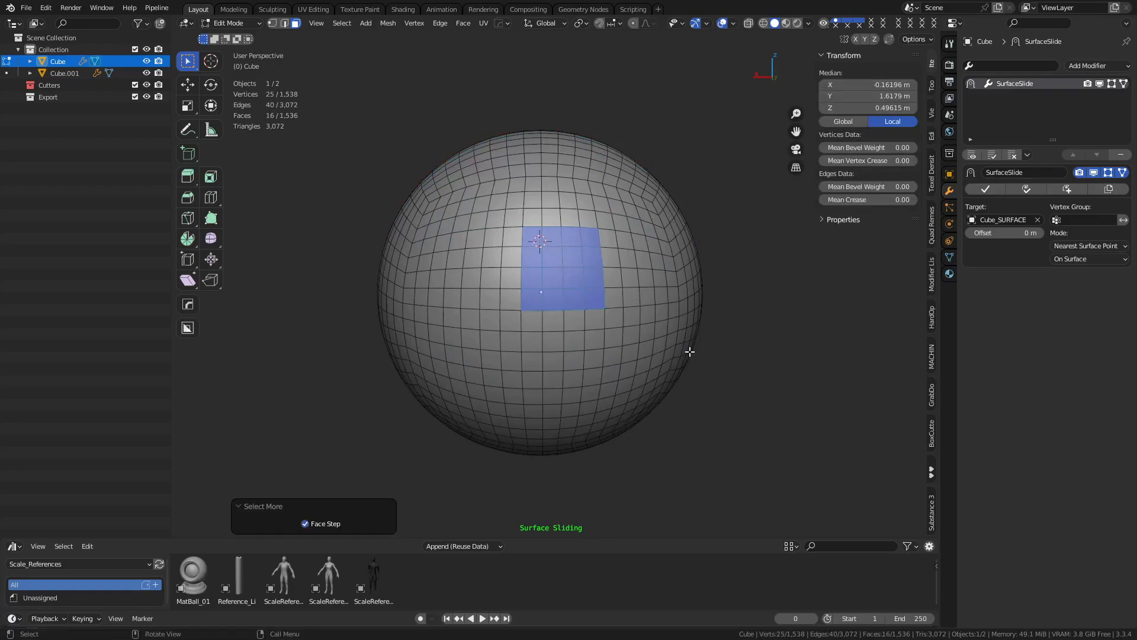
{"action": "key", "text": "ctrl+KP_Add"}
{"action": "left_click", "coordinate": [342, 22]}
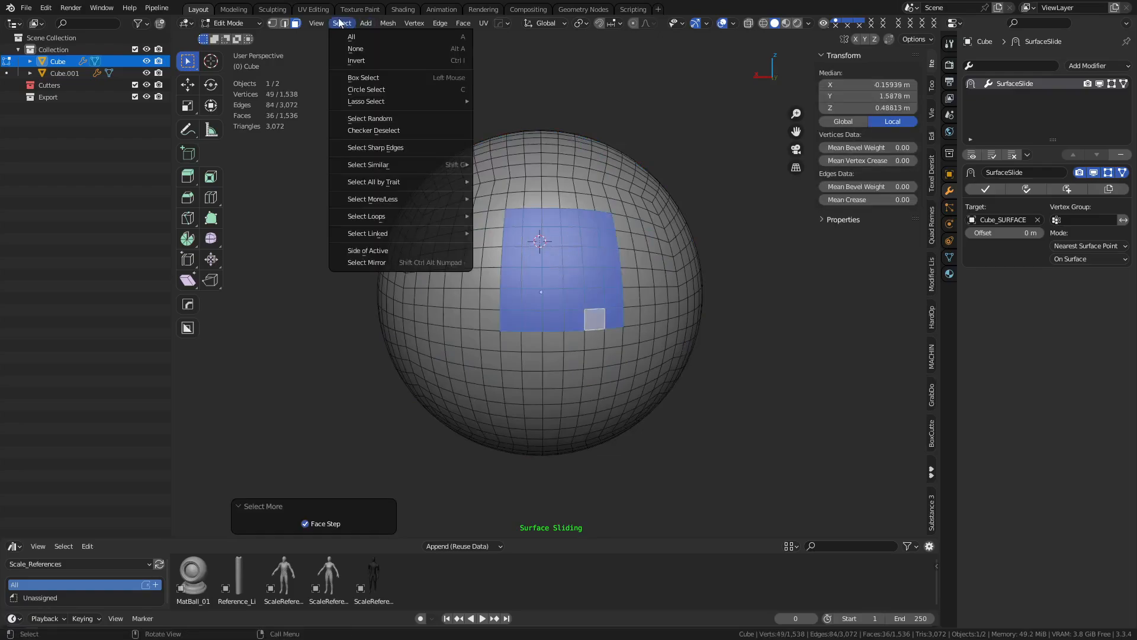
{"action": "mouse_move", "coordinate": [393, 217]}
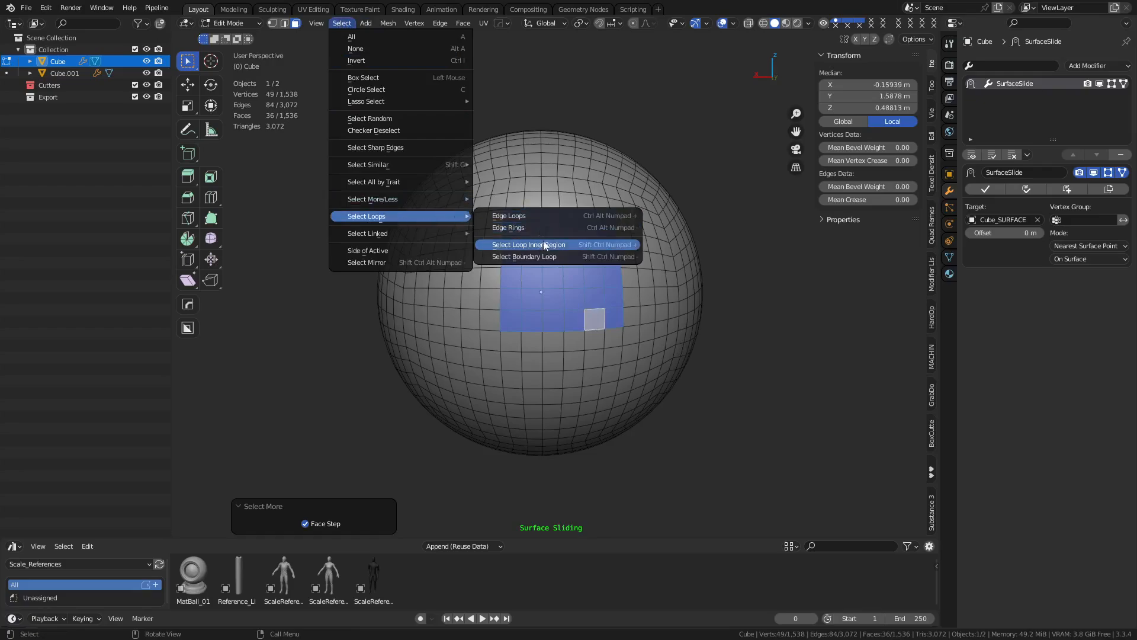
{"action": "mouse_move", "coordinate": [439, 197]}
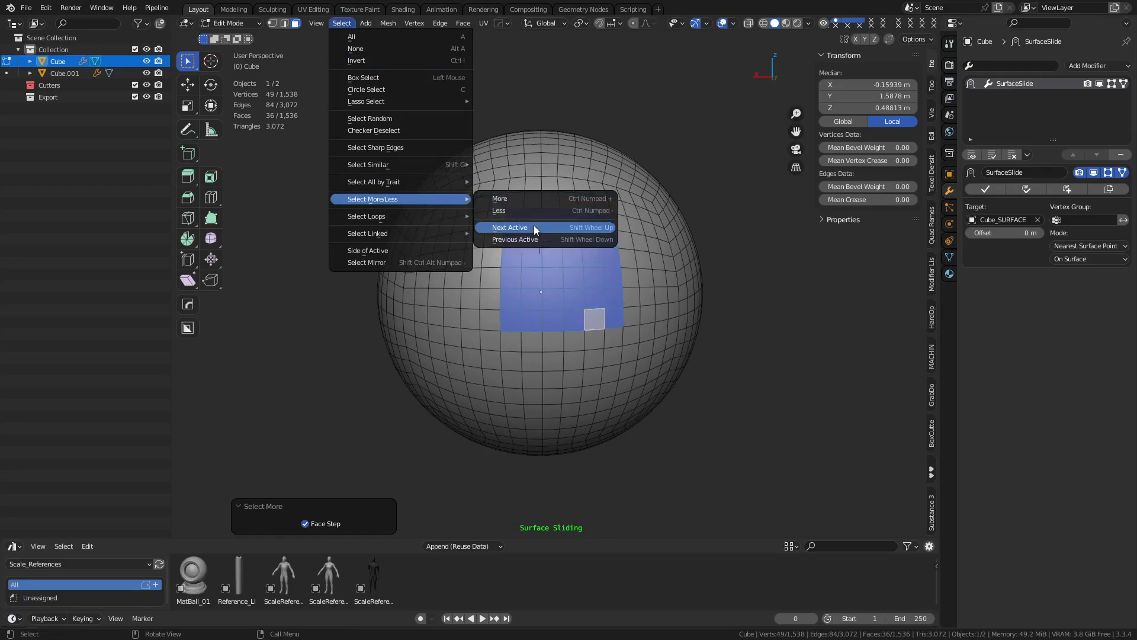
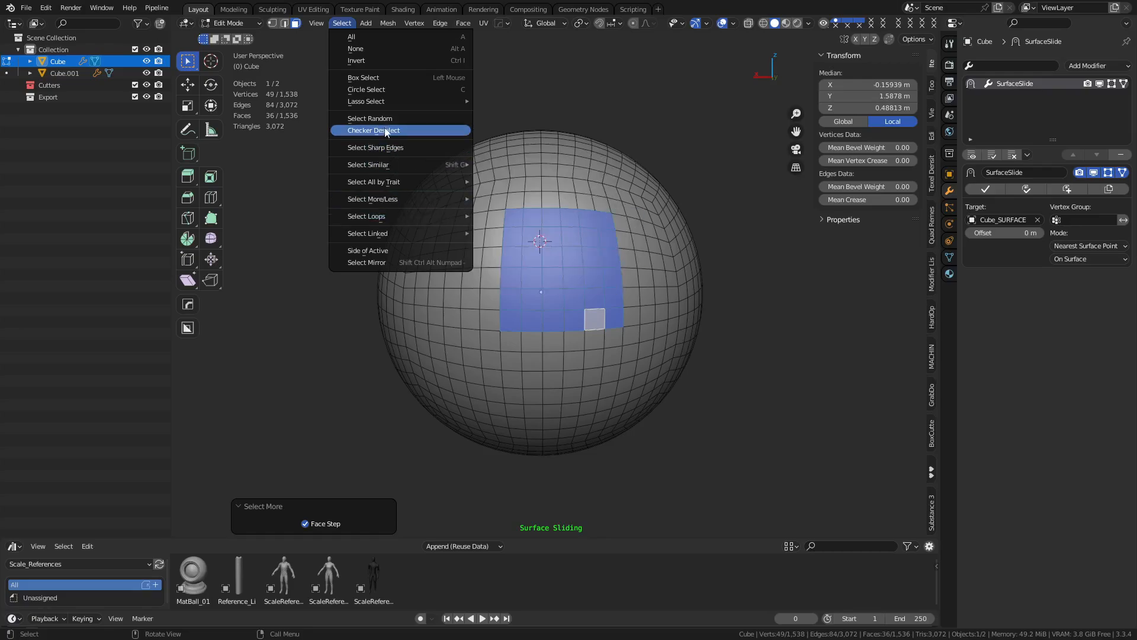
Reshape the selected face patch into a regular circle with LoopTools Circle, using the Best fit method and Flatten
{"action": "middle_click_drag", "start_coordinate": [589, 344], "coordinate": [652, 378]}
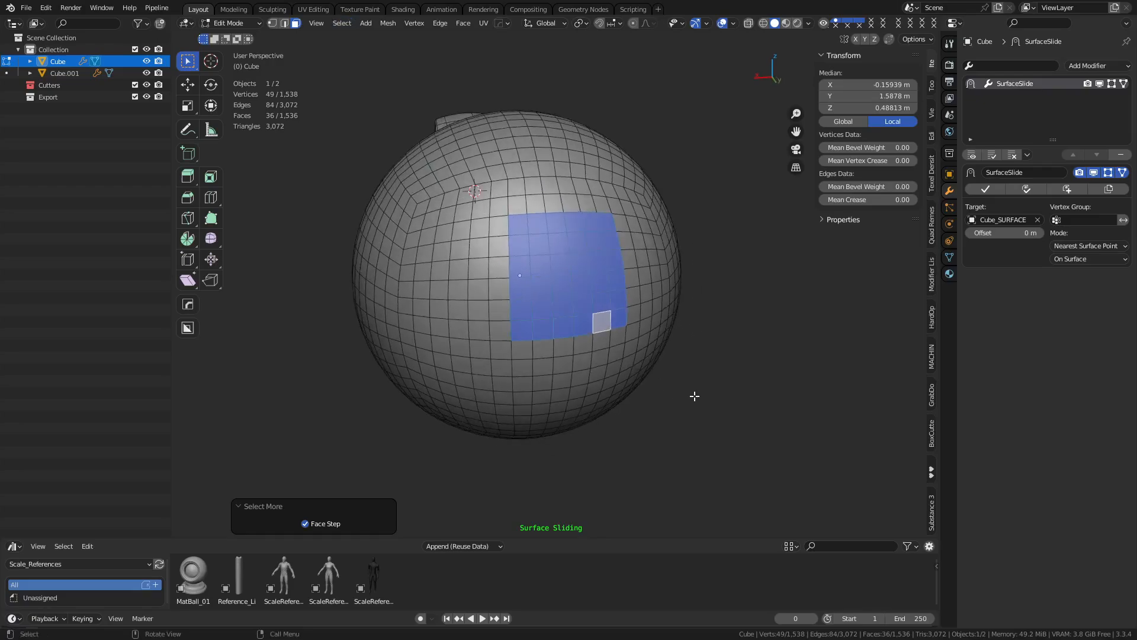
{"action": "scroll", "coordinate": [660, 414], "scroll_direction": "up", "scroll_amount": 1}
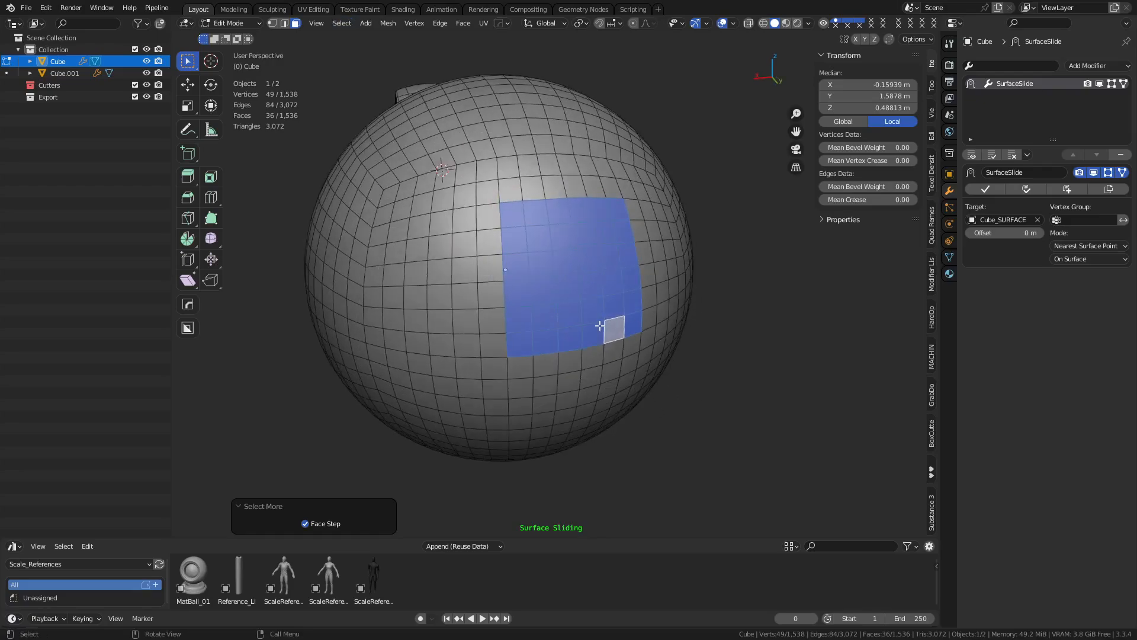
{"action": "right_click", "coordinate": [700, 266]}
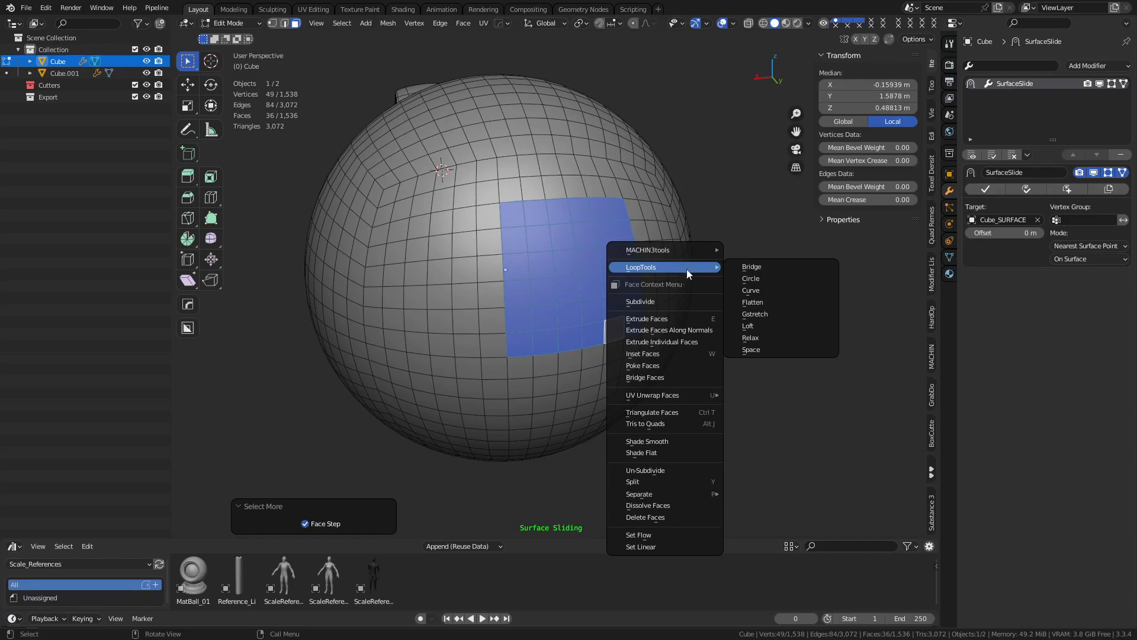
{"action": "left_click", "coordinate": [763, 279]}
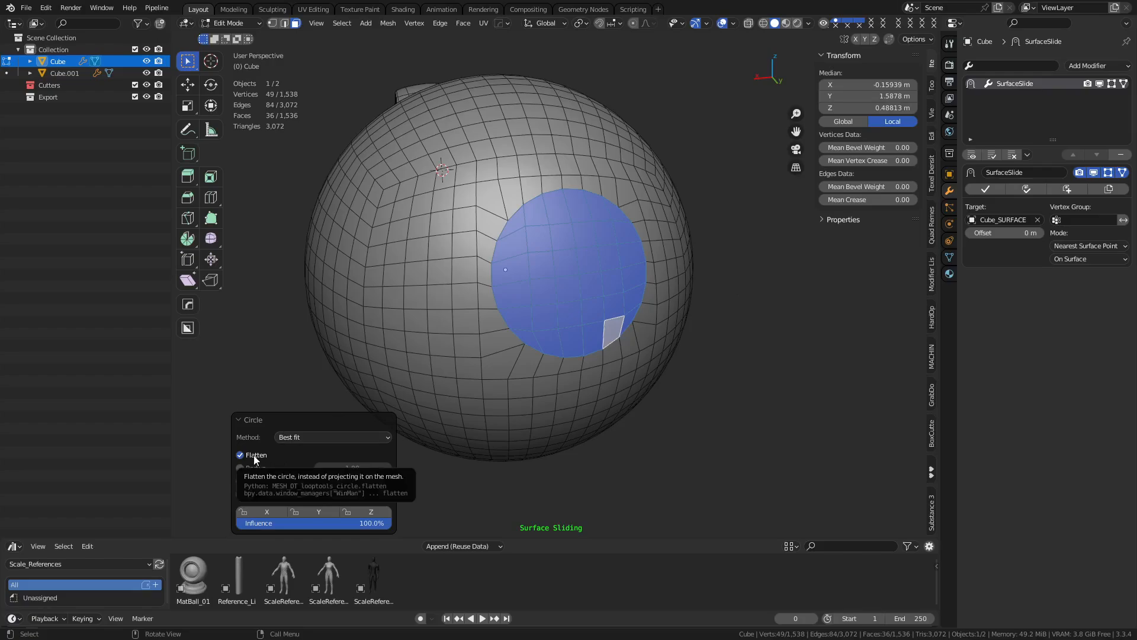
{"action": "middle_click_drag", "start_coordinate": [670, 379], "coordinate": [645, 371]}
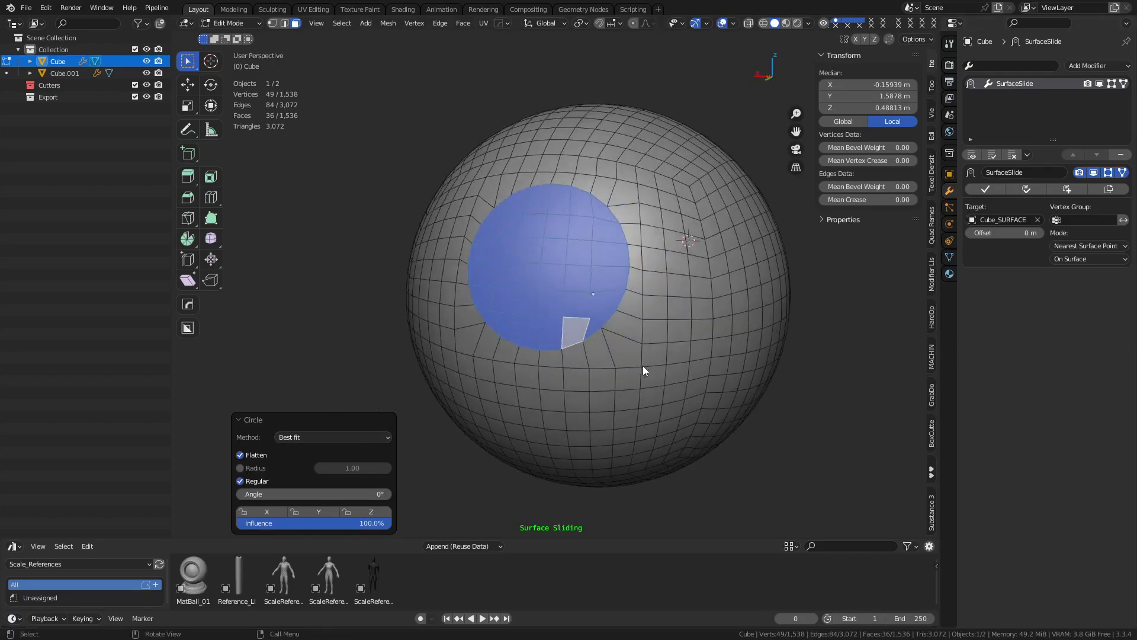
{"action": "key", "text": "Tab"}
{"action": "key", "text": "ctrl+Tab"}
{"action": "key", "text": "ctrl+Tab"}
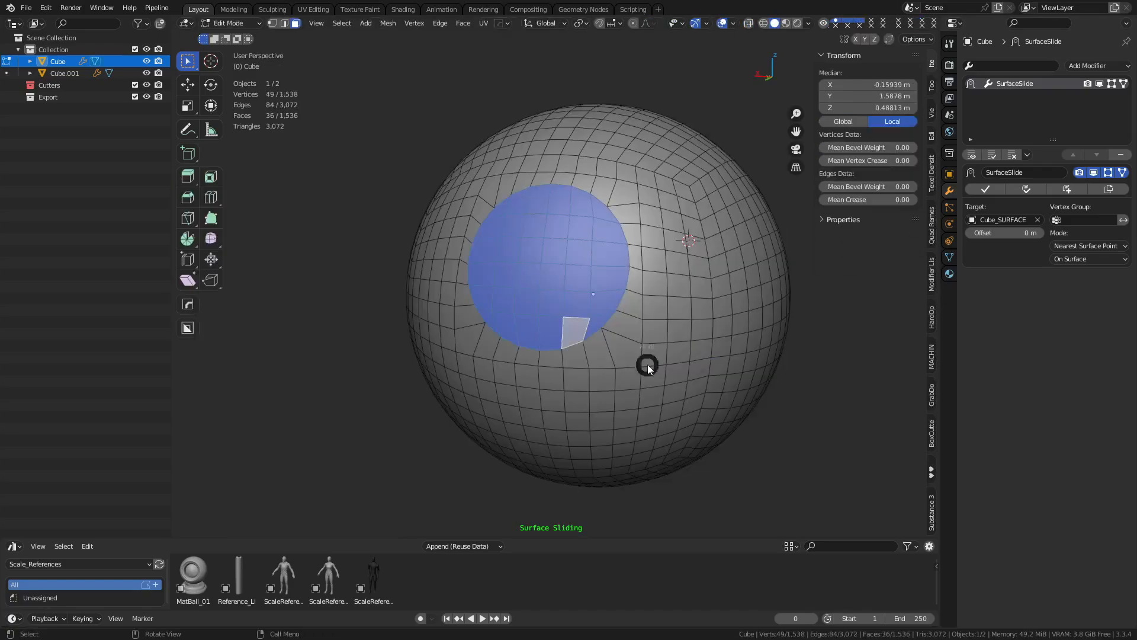
Try sliding the circular face patch a short distance up across the sphere's surface
{"action": "middle_click_drag", "start_coordinate": [593, 366], "coordinate": [618, 262]}
{"action": "scroll", "coordinate": [548, 314], "scroll_direction": "up", "scroll_amount": 2}
{"action": "scroll", "coordinate": [557, 249], "scroll_direction": "down", "scroll_amount": 3}
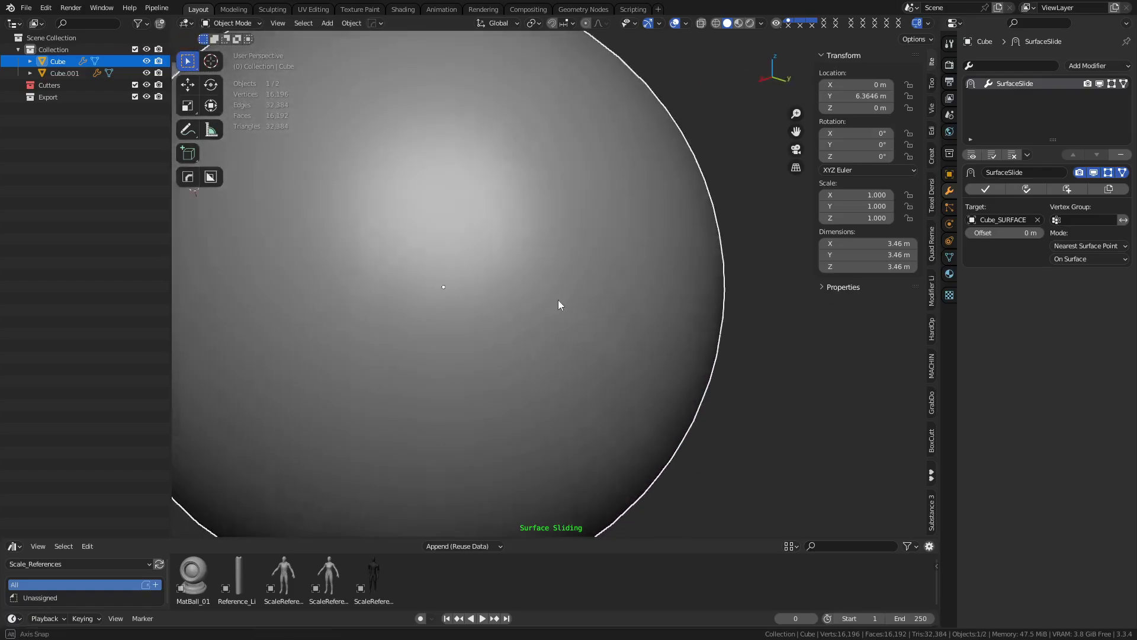
{"action": "key", "text": "Tab"}
{"action": "scroll", "coordinate": [644, 338], "scroll_direction": "up", "scroll_amount": 3}
{"action": "middle_click_drag", "start_coordinate": [620, 303], "coordinate": [558, 299]}
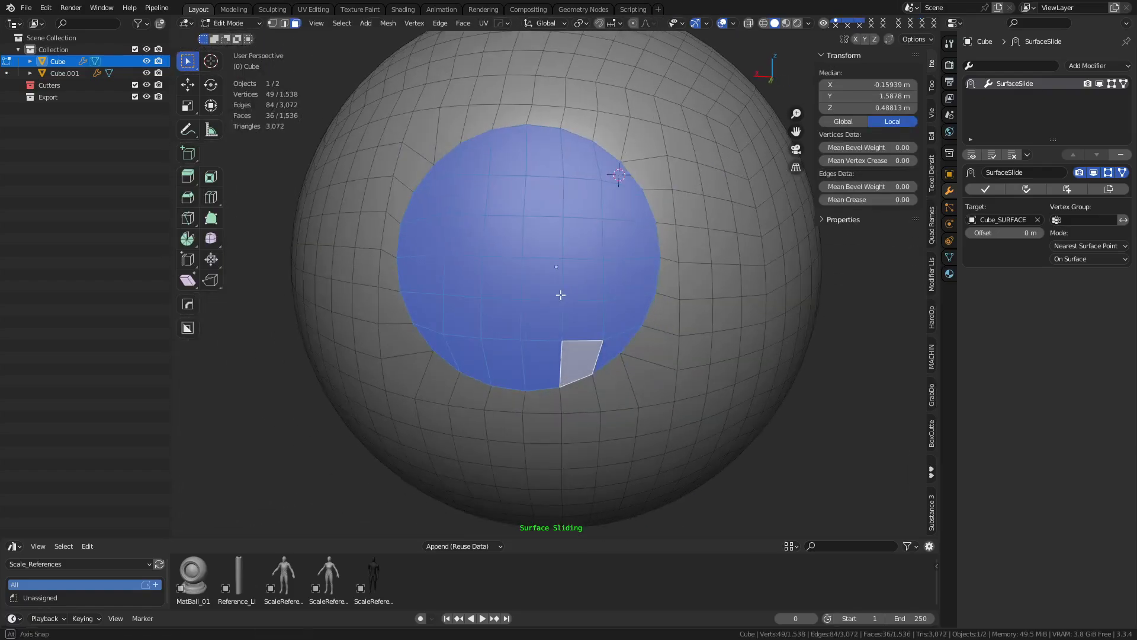
{"action": "key", "text": "g"}
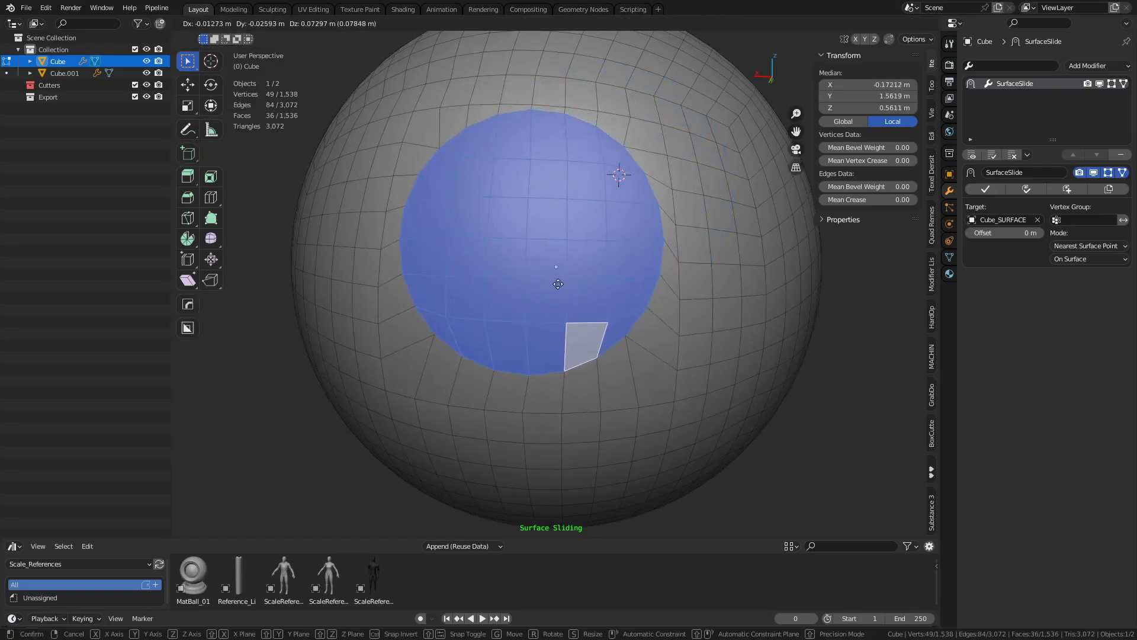
{"action": "left_click", "coordinate": [559, 285]}
{"action": "key", "text": "ctrl+Tab"}
{"action": "left_click", "coordinate": [522, 289]}
{"action": "middle_click_drag", "start_coordinate": [539, 290], "coordinate": [620, 167]}
{"action": "key", "text": "Tab"}
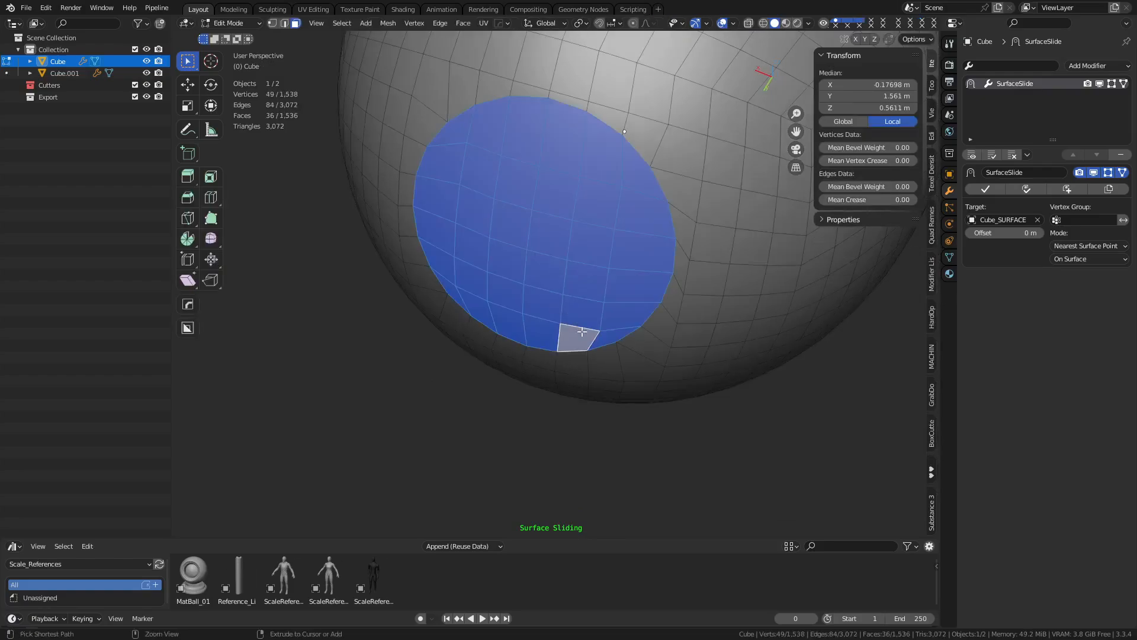
Scale the circular patch by about 1.092 and inset it by about 0.03 m
{"action": "middle_click_drag", "start_coordinate": [573, 306], "coordinate": [676, 352]}
{"action": "key", "text": "s"}
{"action": "left_click", "coordinate": [593, 369]}
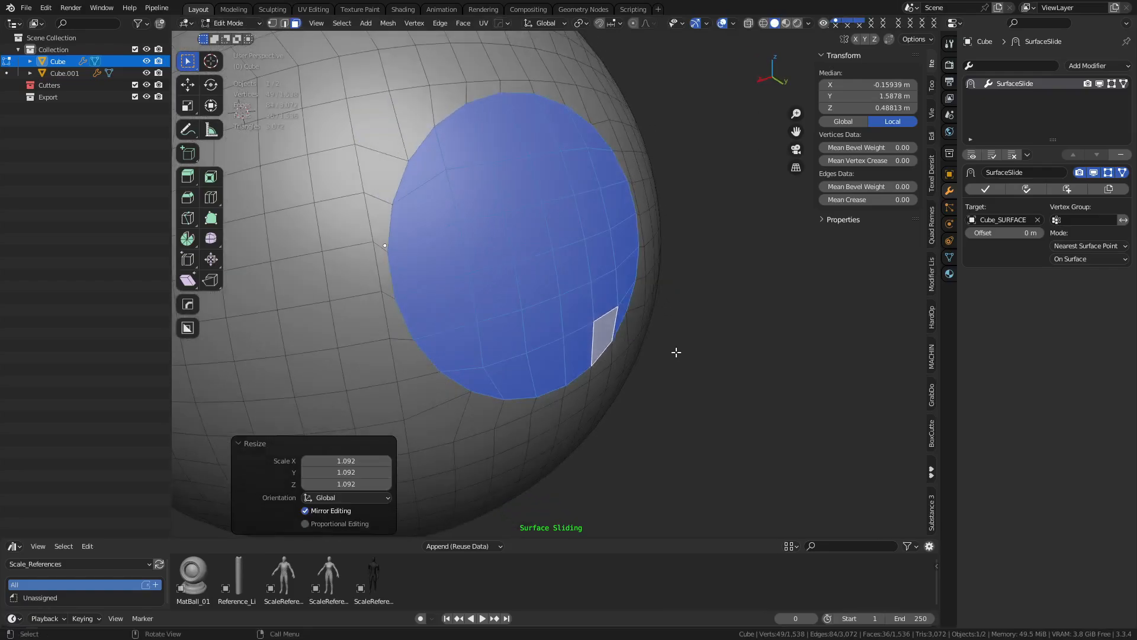
{"action": "key", "text": "i"}
{"action": "left_click", "coordinate": [723, 372]}
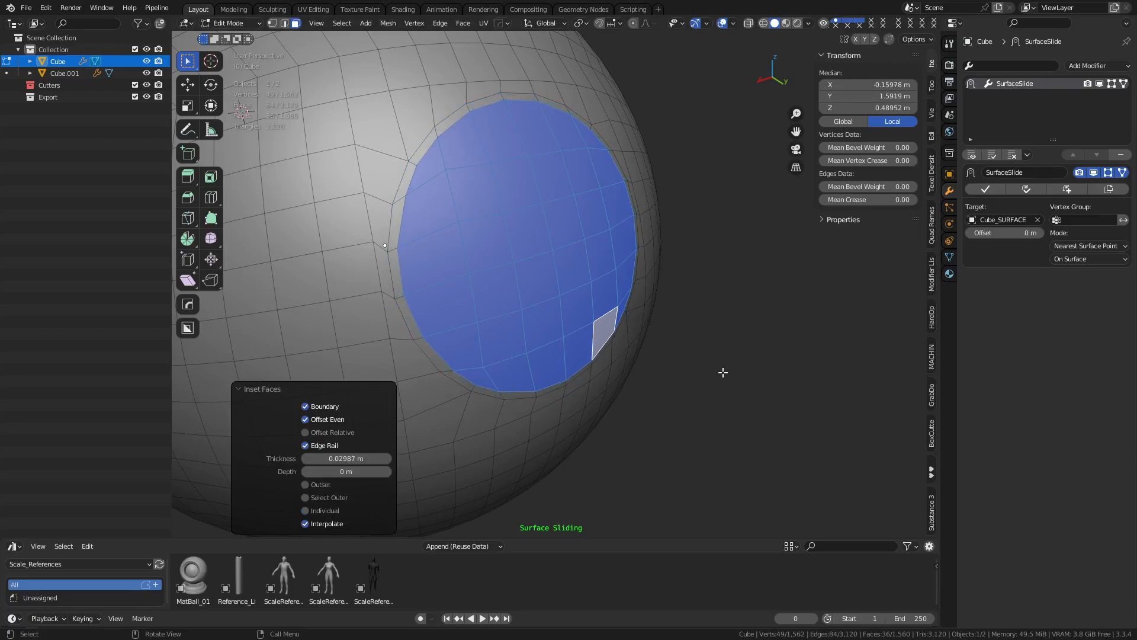
Finish Surface Slide and extrude the circular patch about 0.27 m into the sphere
{"action": "right_click", "coordinate": [724, 372]}
{"action": "mouse_move", "coordinate": [724, 378]}
{"action": "left_click", "coordinate": [769, 382]}
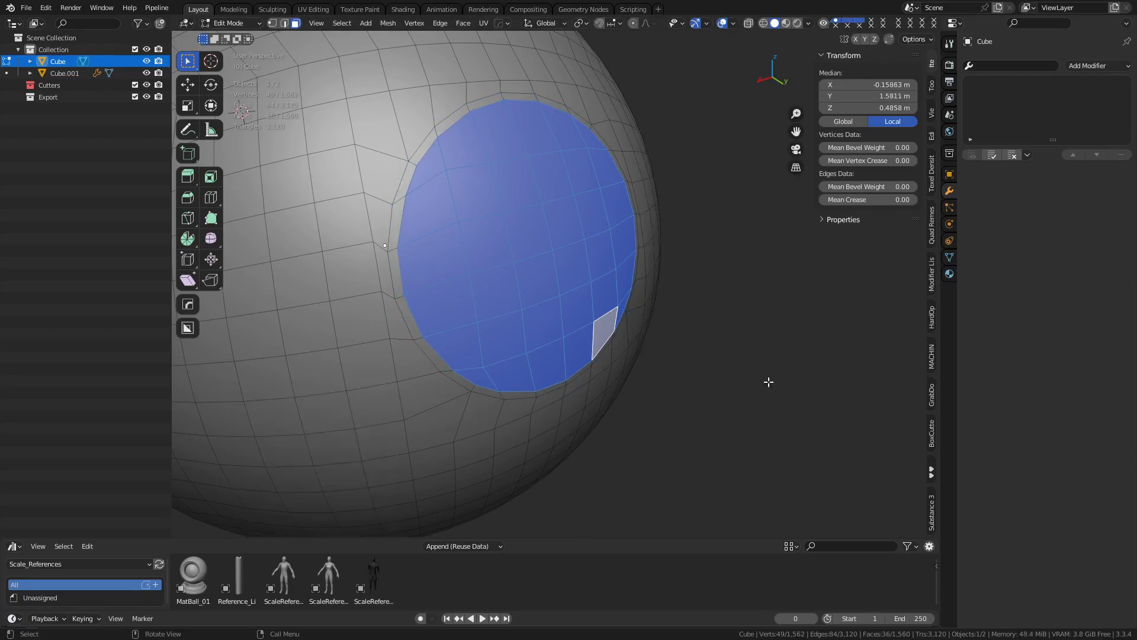
{"action": "key", "text": "e"}
{"action": "left_click", "coordinate": [711, 432]}
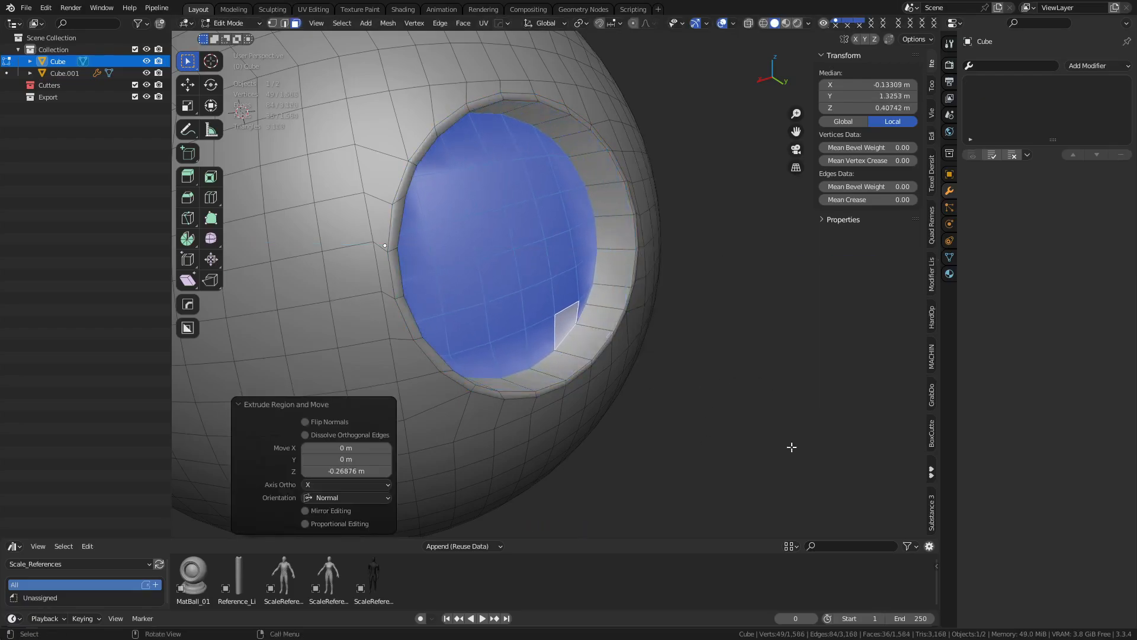
Extrude the recess floor again scaled to about 0.91, and add a loop cut around the recess
{"action": "key", "text": "e"}
{"action": "key", "text": "s"}
{"action": "left_click", "coordinate": [589, 386]}
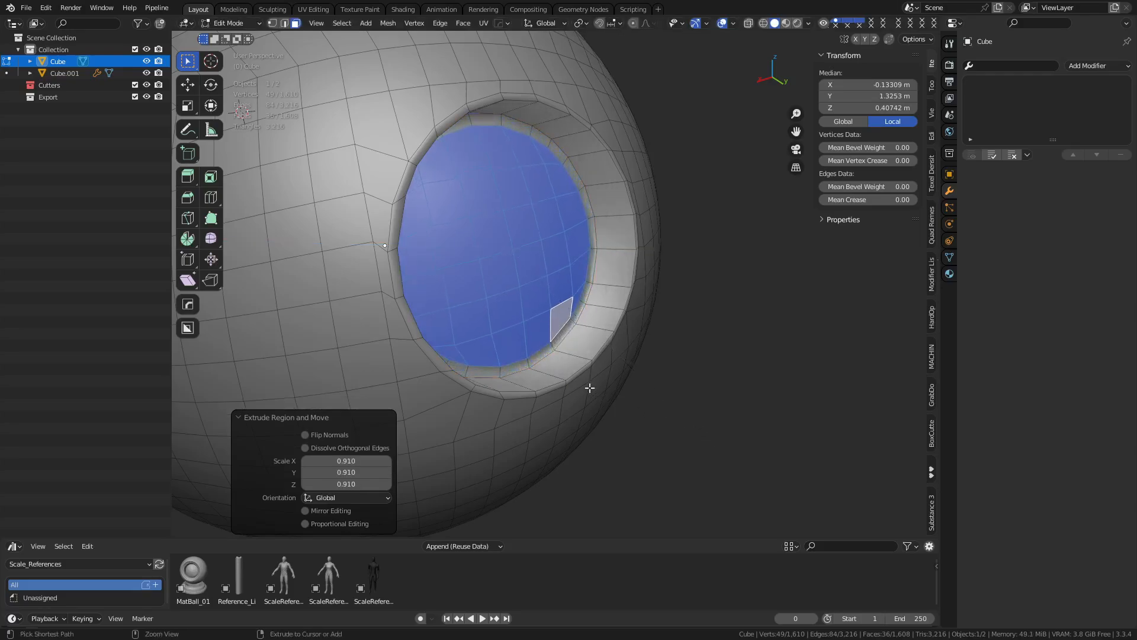
{"action": "key", "text": "ctrl+r"}
{"action": "left_click", "coordinate": [580, 357]}
{"action": "left_click", "coordinate": [705, 389]}
Return to Object Mode, deselect the sphere and show its wireframe to inspect the circular recess
{"action": "key", "text": "Tab"}
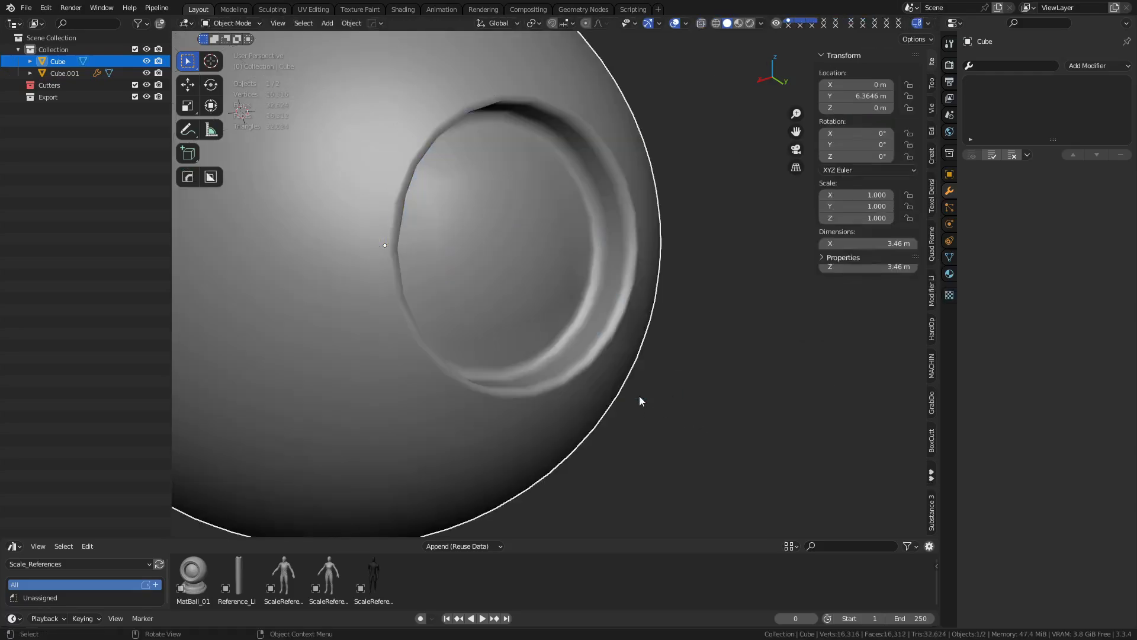
{"action": "left_click", "coordinate": [683, 409]}
{"action": "middle_click_drag", "start_coordinate": [683, 410], "coordinate": [606, 353]}
{"action": "scroll", "coordinate": [610, 360], "scroll_direction": "down", "scroll_amount": 3}
{"action": "key", "text": "shift+w"}
{"action": "scroll", "coordinate": [551, 308], "scroll_direction": "up", "scroll_amount": 3}
{"action": "middle_click_drag", "start_coordinate": [573, 297], "coordinate": [537, 349]}
{"action": "middle_click_drag", "start_coordinate": [677, 338], "coordinate": [587, 376]}
Enter Edit Mode in face selection and select a 6 by 3 block of faces above the circular recess
{"action": "key", "text": "ctrl+Tab"}
{"action": "left_click", "coordinate": [632, 378]}
{"action": "key", "text": "3"}
{"action": "middle_click_drag", "start_coordinate": [472, 227], "coordinate": [536, 332], "text": "shift"}
{"action": "left_click", "coordinate": [504, 301]}
{"action": "left_click", "coordinate": [318, 226], "text": "ctrl+shift"}
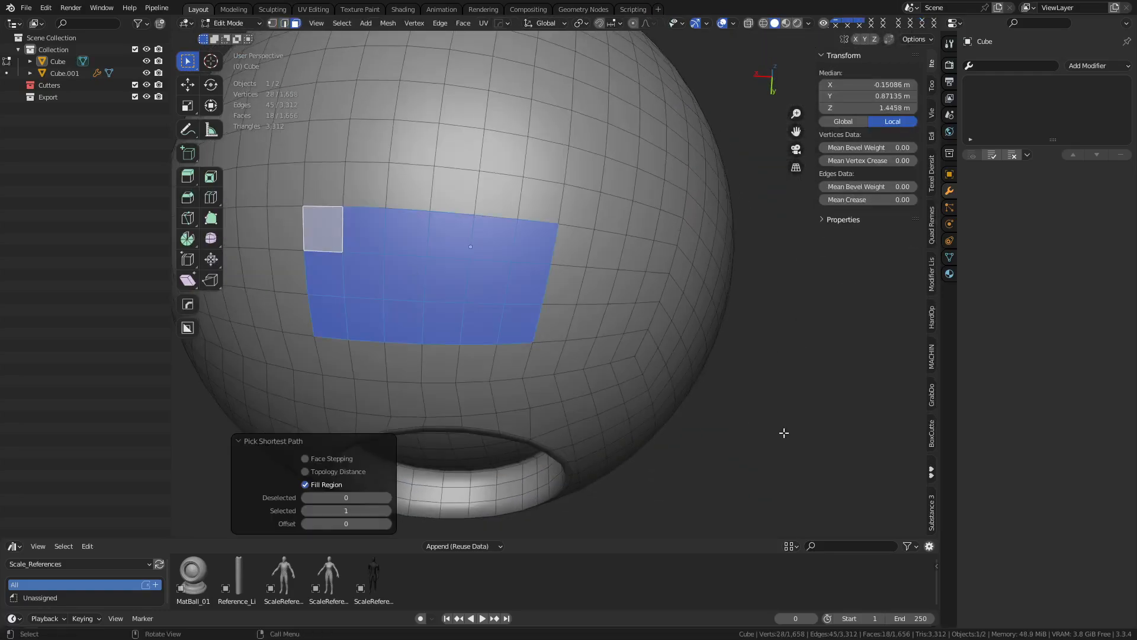
Inset the selected faces about 0.03 m and extrude them about 0.07 m into the sphere
{"action": "key", "text": "i"}
{"action": "left_click", "coordinate": [778, 437]}
{"action": "key", "text": "i"}
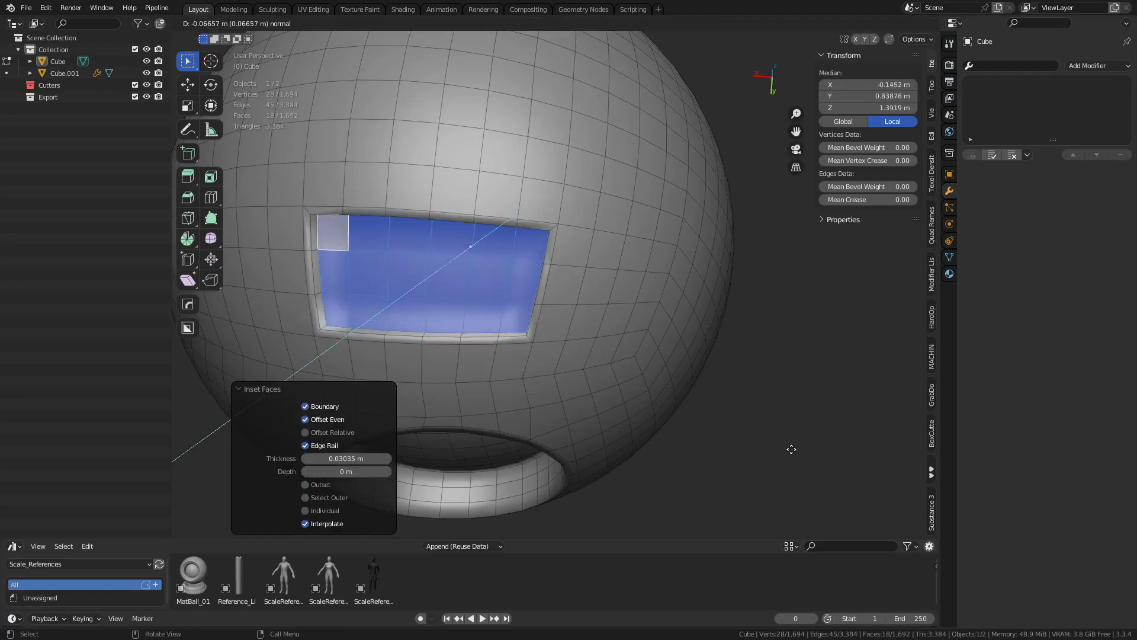
{"action": "left_click", "coordinate": [794, 452]}
Extrude the rectangular recess floor scaled to about 0.96, and return to Object Mode with nothing selected
{"action": "key", "text": "e"}
{"action": "key", "text": "s"}
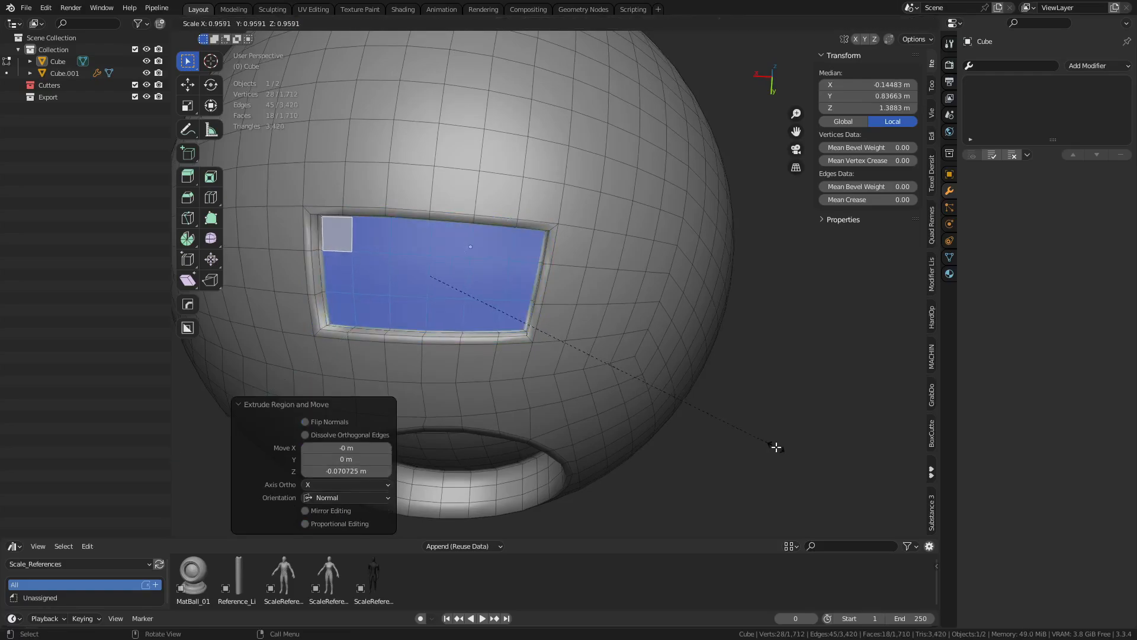
{"action": "left_click", "coordinate": [774, 447]}
{"action": "key", "text": "Tab"}
{"action": "left_click", "coordinate": [711, 443]}
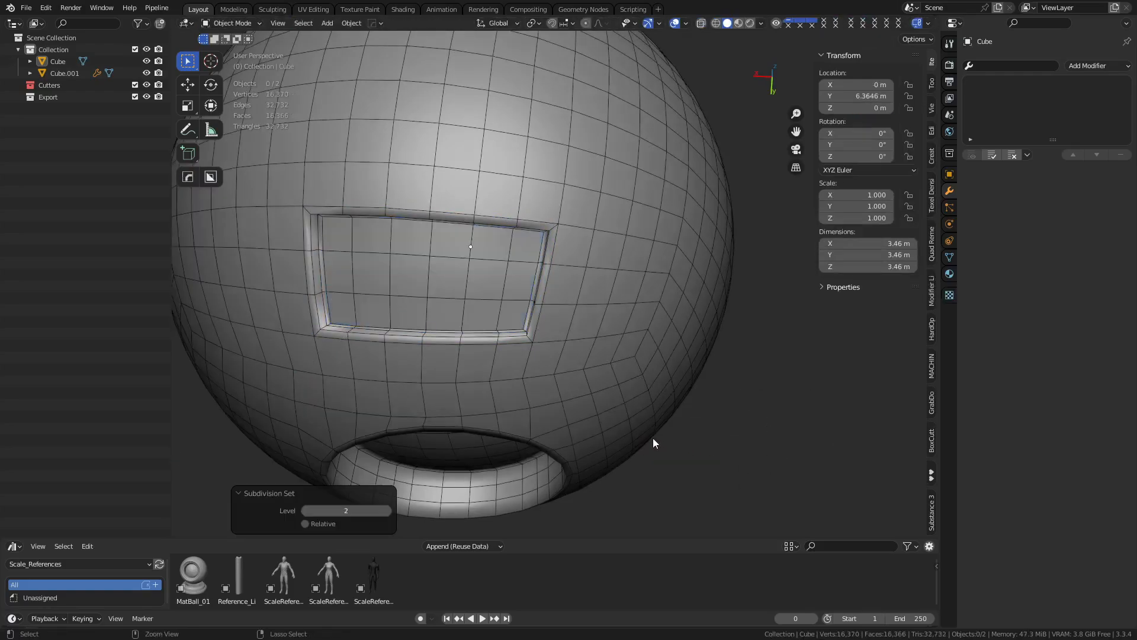
Try a level 2 Subdivision modifier on the sphere with the two recesses
{"action": "left_click", "coordinate": [544, 344]}
{"action": "key", "text": "ctrl+2"}
{"action": "middle_click_drag", "start_coordinate": [599, 409], "coordinate": [693, 344]}
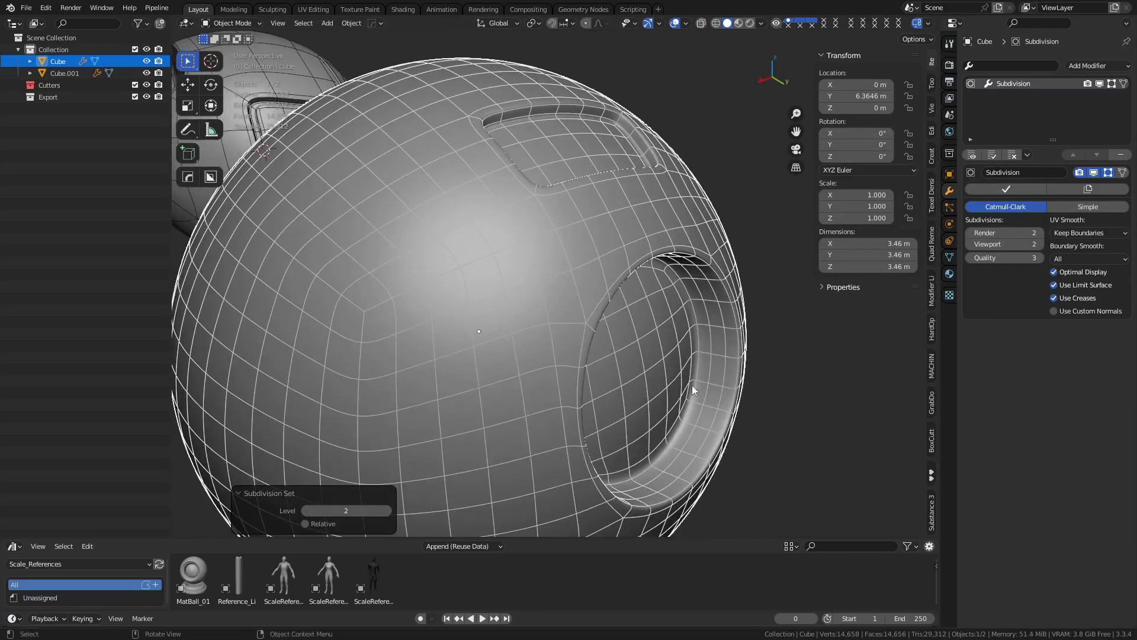
{"action": "scroll", "coordinate": [710, 394], "scroll_direction": "down", "scroll_amount": 3}
{"action": "middle_click_drag", "start_coordinate": [725, 405], "coordinate": [739, 369], "text": "shift"}
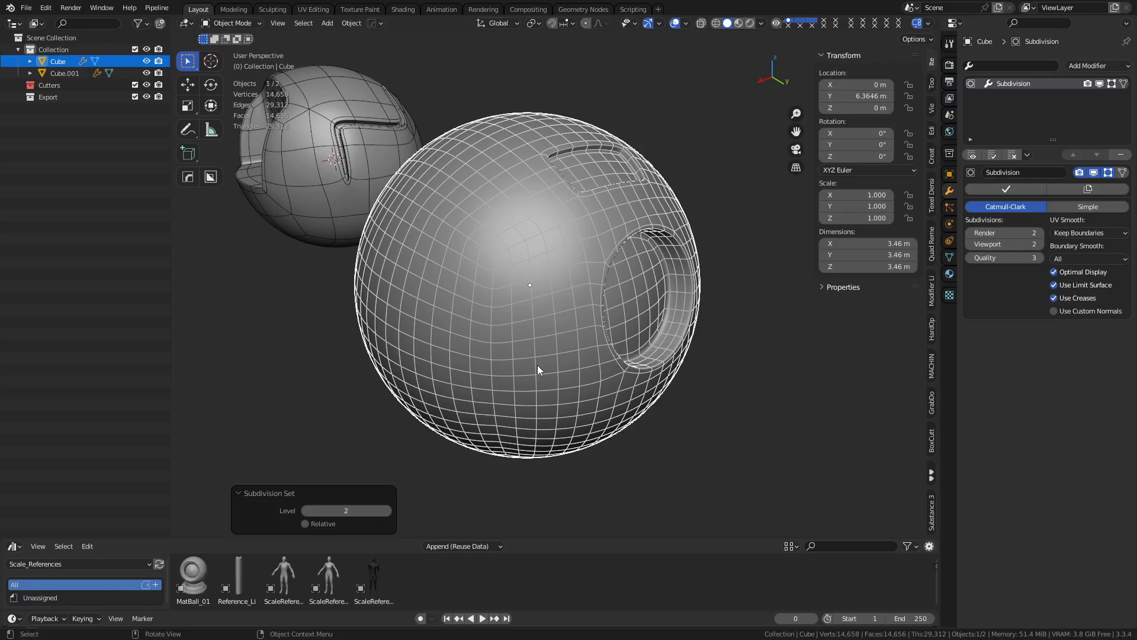
{"action": "key", "text": "ctrl+z"}
Return to Object Mode with nothing selected and add another Quad Sphere with 4 subdivisions
{"action": "key", "text": "Tab"}
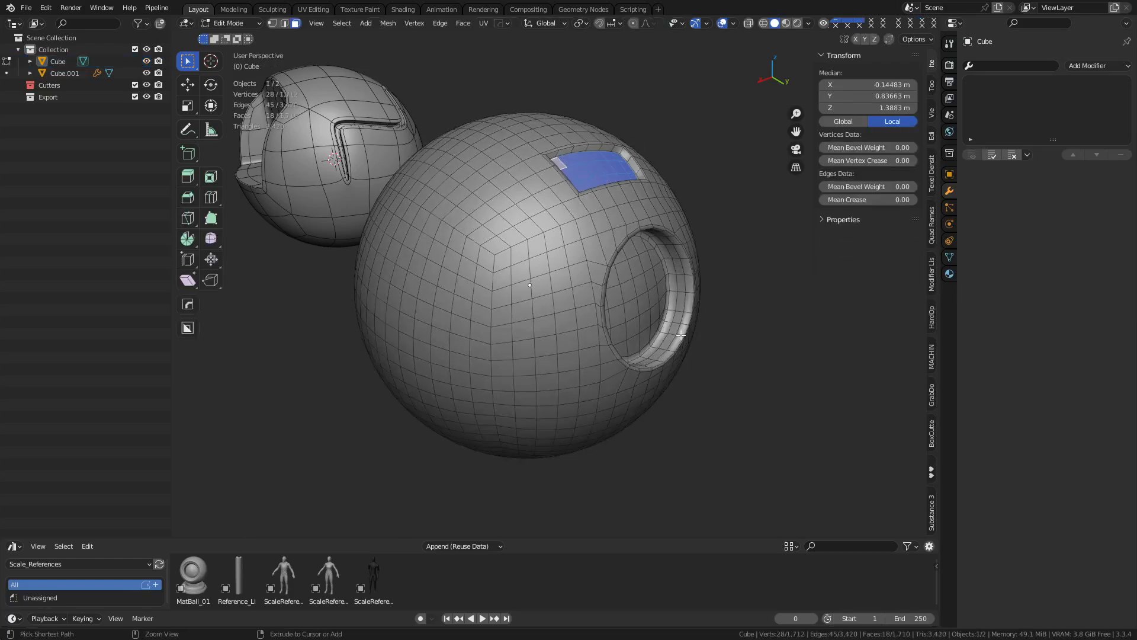
{"action": "key", "text": "ctrl+Tab"}
{"action": "left_click", "coordinate": [578, 345]}
{"action": "key", "text": "x"}
{"action": "key", "text": "shift+a"}
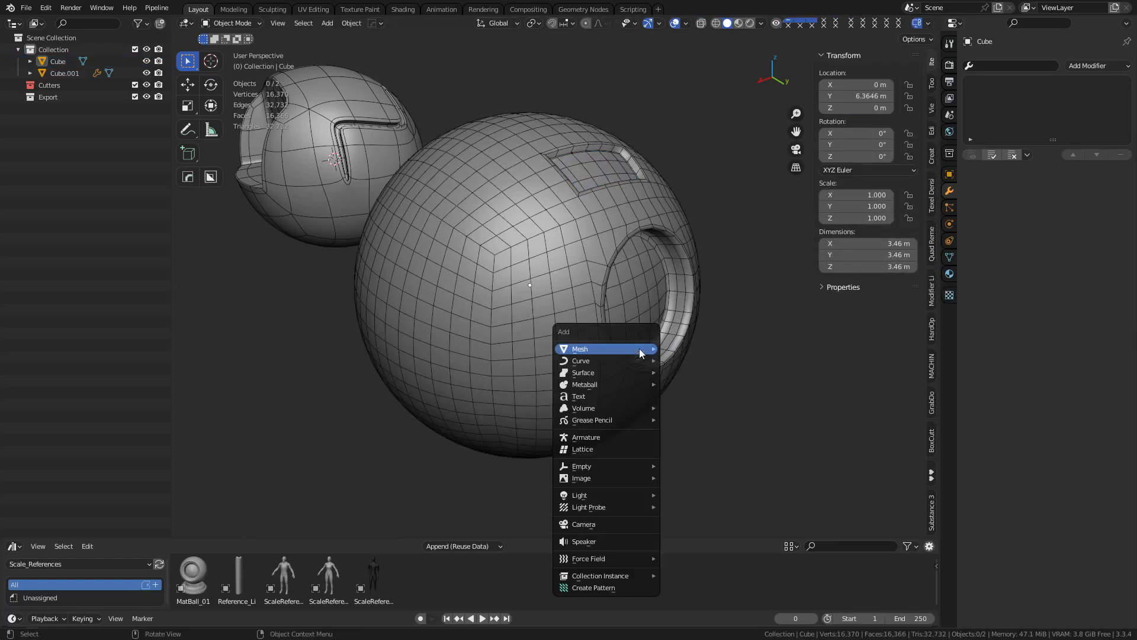
{"action": "mouse_move", "coordinate": [639, 349]}
{"action": "left_click", "coordinate": [735, 31]}
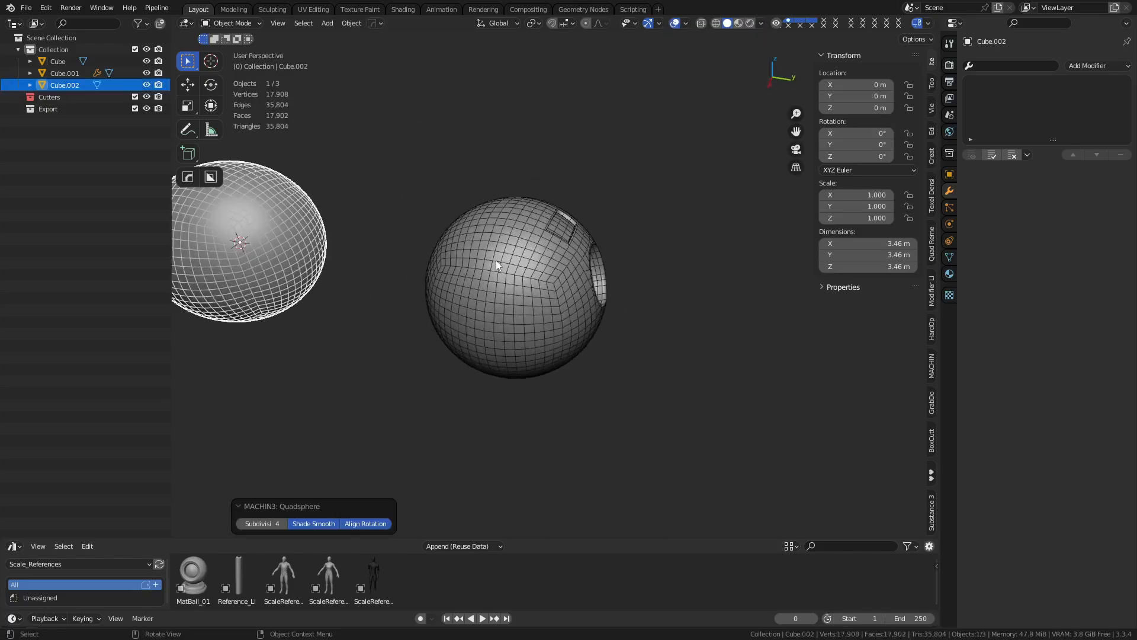
Move the new quad sphere along global Y to about 11.38 m, clear of the other spheres, and deselect it
{"action": "key", "text": "g"}
{"action": "key", "text": "y"}
{"action": "left_click", "coordinate": [865, 417]}
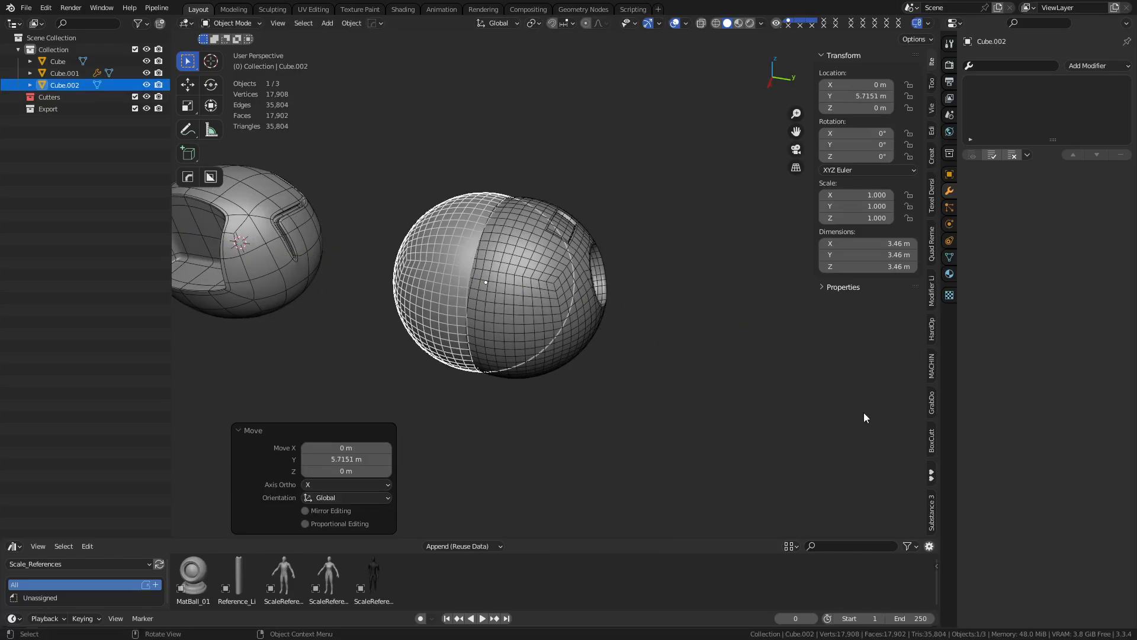
{"action": "key", "text": "g"}
{"action": "key", "text": "y"}
{"action": "left_click", "coordinate": [762, 402]}
{"action": "key", "text": "grave"}
{"action": "left_click", "coordinate": [835, 446]}
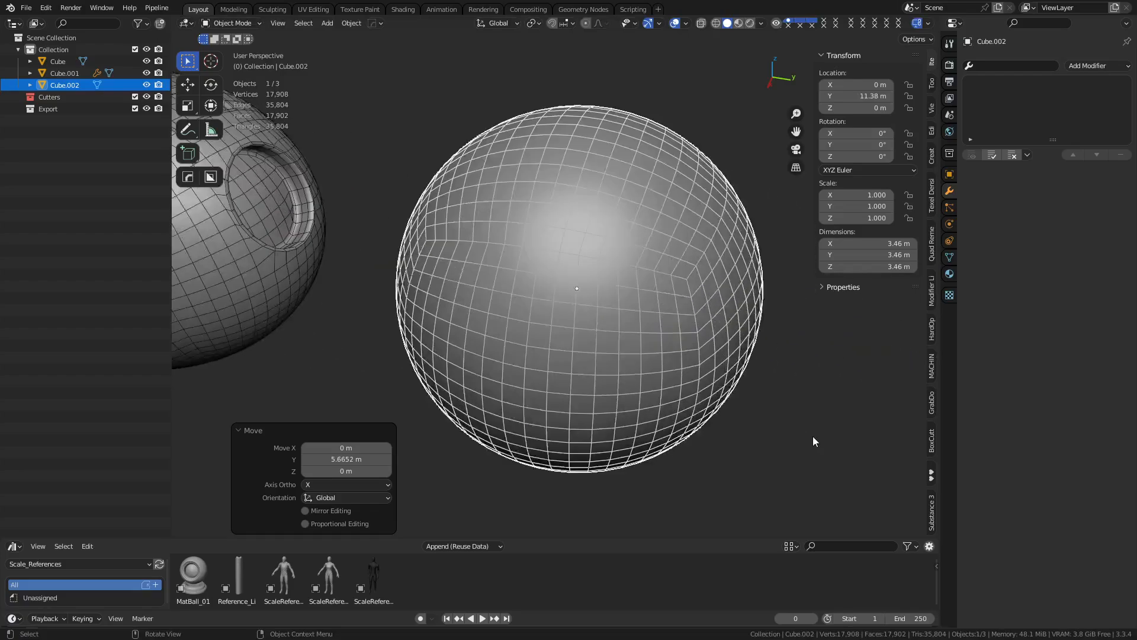
{"action": "middle_click_drag", "start_coordinate": [574, 390], "coordinate": [658, 390]}
{"action": "middle_click_drag", "start_coordinate": [658, 390], "coordinate": [597, 289], "text": "shift"}
{"action": "left_click", "coordinate": [646, 357]}
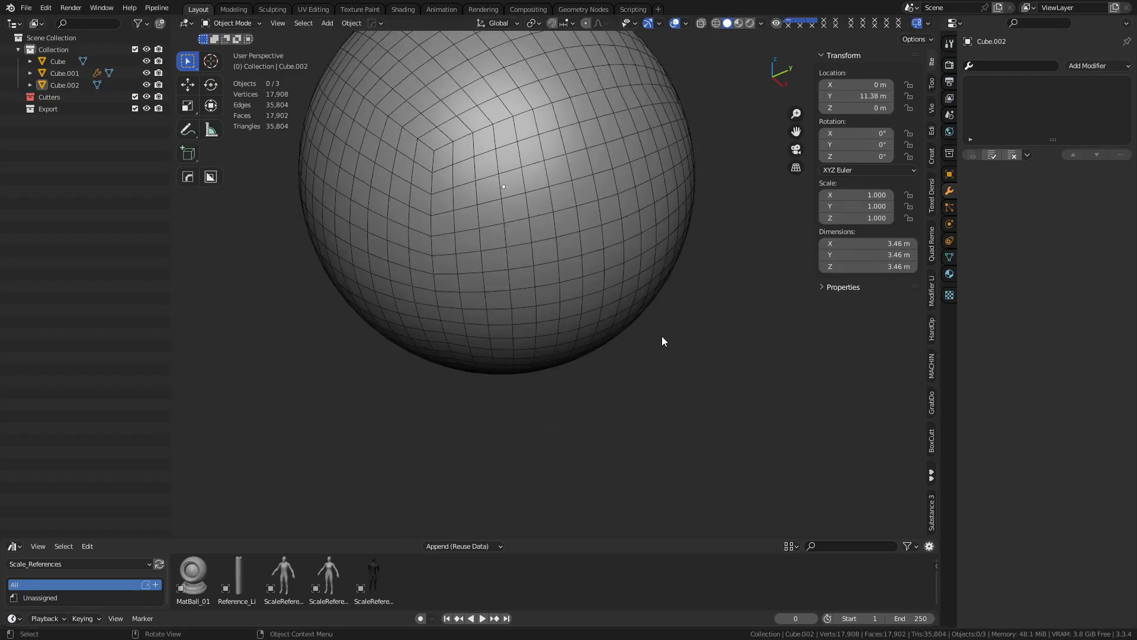
{"action": "key", "text": "shift+a"}
{"action": "mouse_move", "coordinate": [661, 337]}
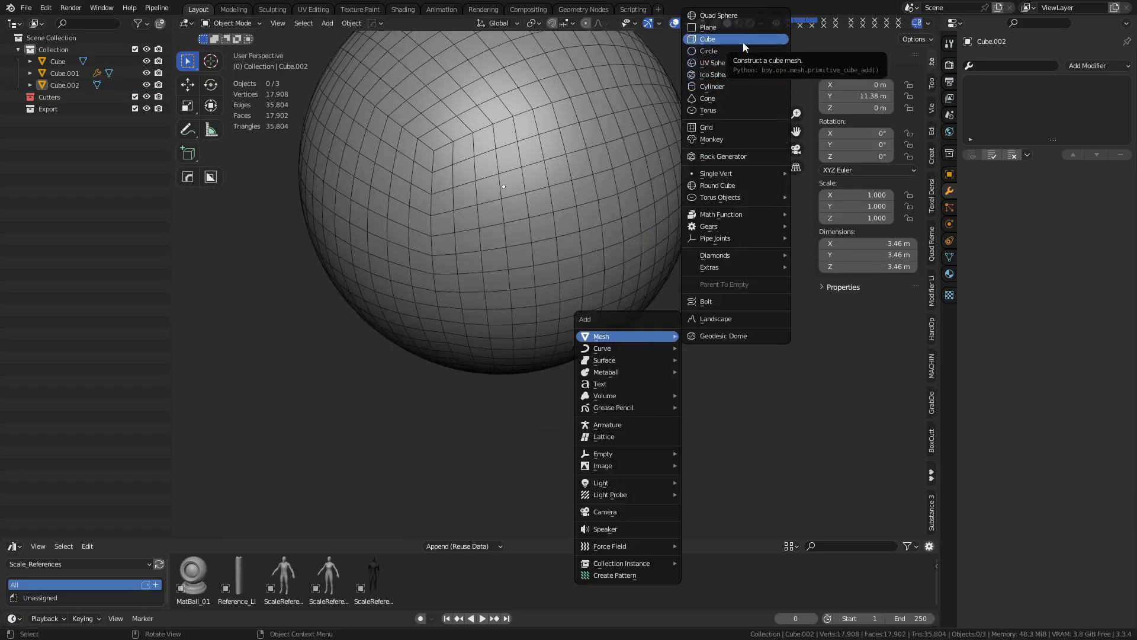
{"action": "left_click", "coordinate": [730, 14]}
{"action": "middle_click_drag", "start_coordinate": [523, 308], "coordinate": [461, 265]}
{"action": "scroll", "coordinate": [372, 282], "scroll_direction": "down", "scroll_amount": 3}
{"action": "key", "text": "g"}
{"action": "key", "text": "y"}
{"action": "left_click", "coordinate": [436, 293]}
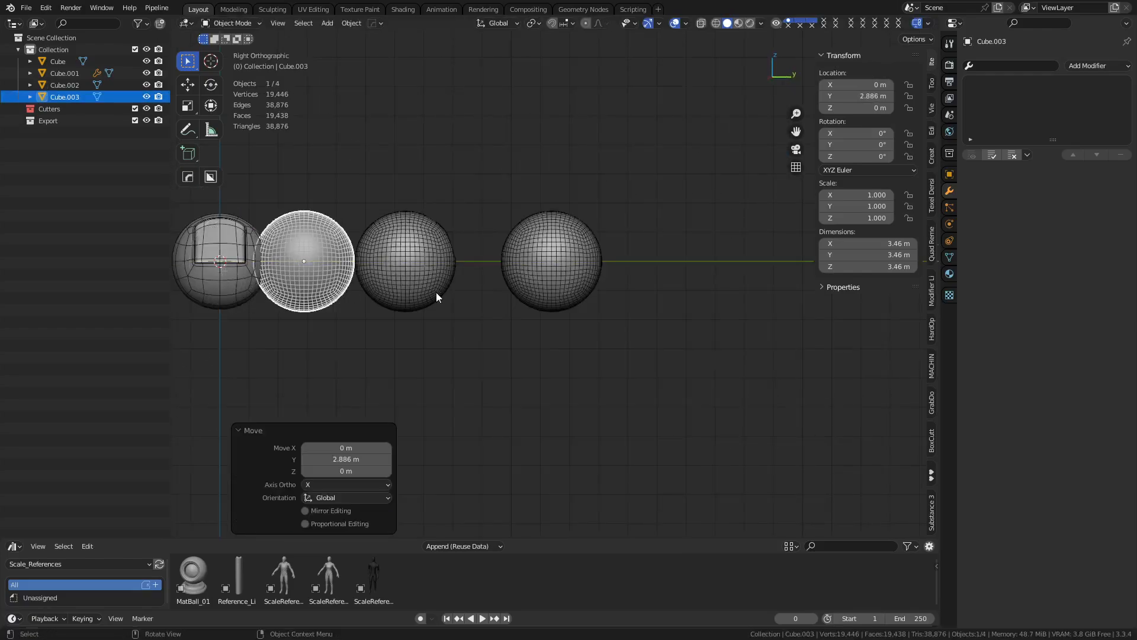
{"action": "key", "text": "x"}
{"action": "left_click", "coordinate": [438, 296]}
Add a cube and align its location and rotation to the newest sphere
{"action": "key", "text": "shift+a"}
{"action": "mouse_move", "coordinate": [485, 284]}
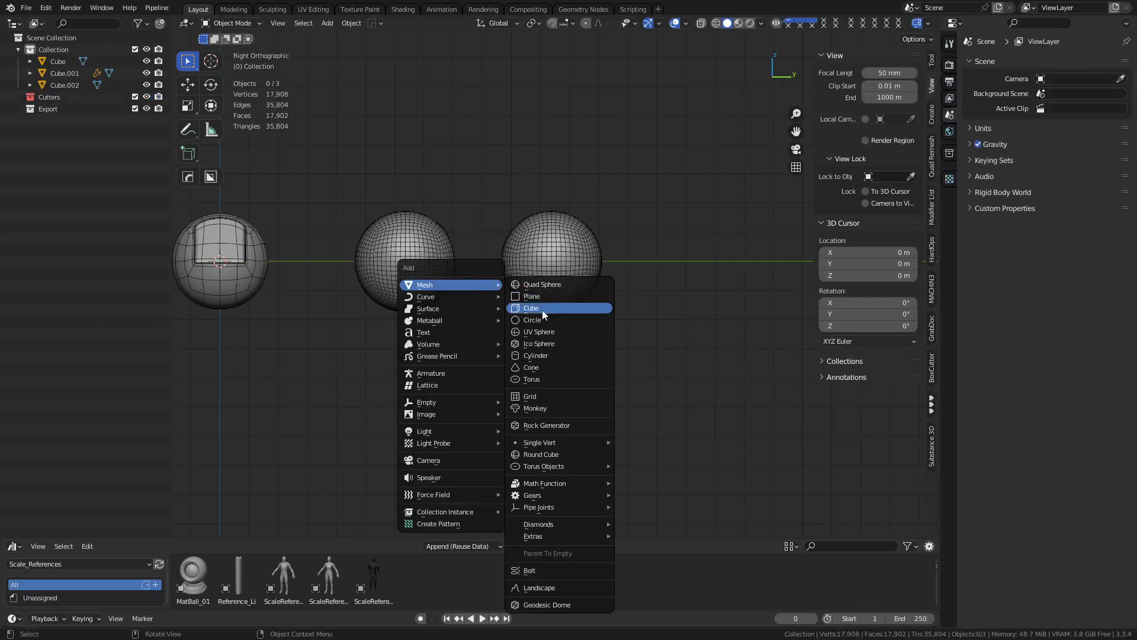
{"action": "left_click", "coordinate": [542, 311]}
{"action": "left_click", "coordinate": [550, 266], "text": "shift"}
{"action": "key", "text": "alt+a"}
{"action": "key", "text": "alt+z"}
{"action": "middle_click_drag", "start_coordinate": [562, 279], "coordinate": [533, 273]}
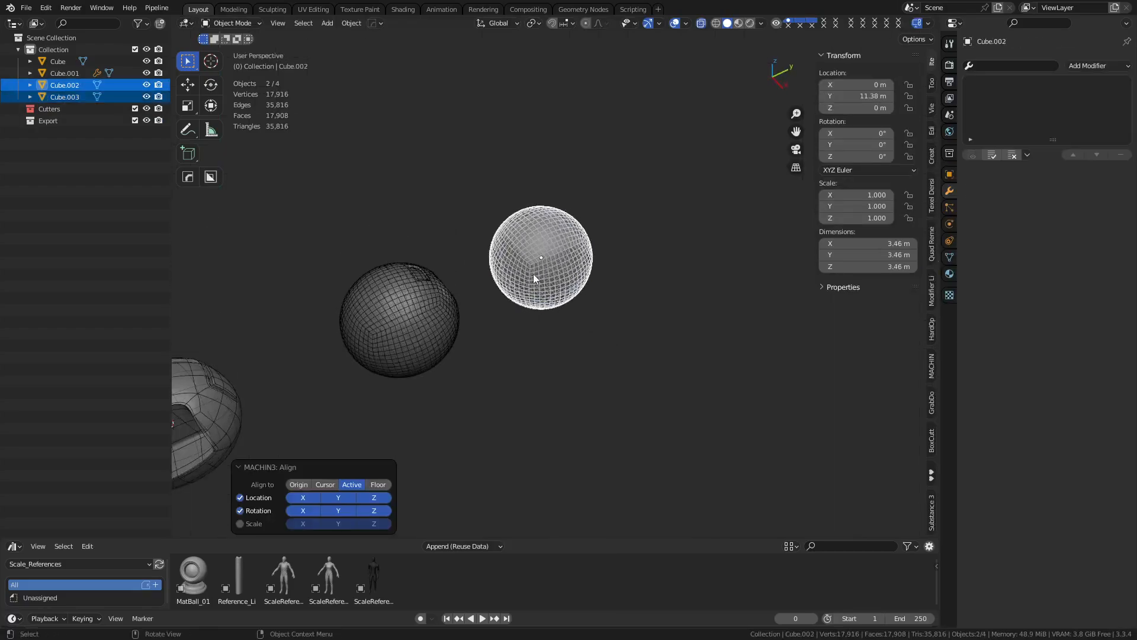
Select only the cube and move it about 1.46 m along the global X axis
{"action": "left_click", "coordinate": [542, 265]}
{"action": "scroll", "coordinate": [557, 279], "scroll_direction": "up", "scroll_amount": 1}
{"action": "key", "text": "g"}
{"action": "key", "text": "y"}
{"action": "key", "text": "x"}
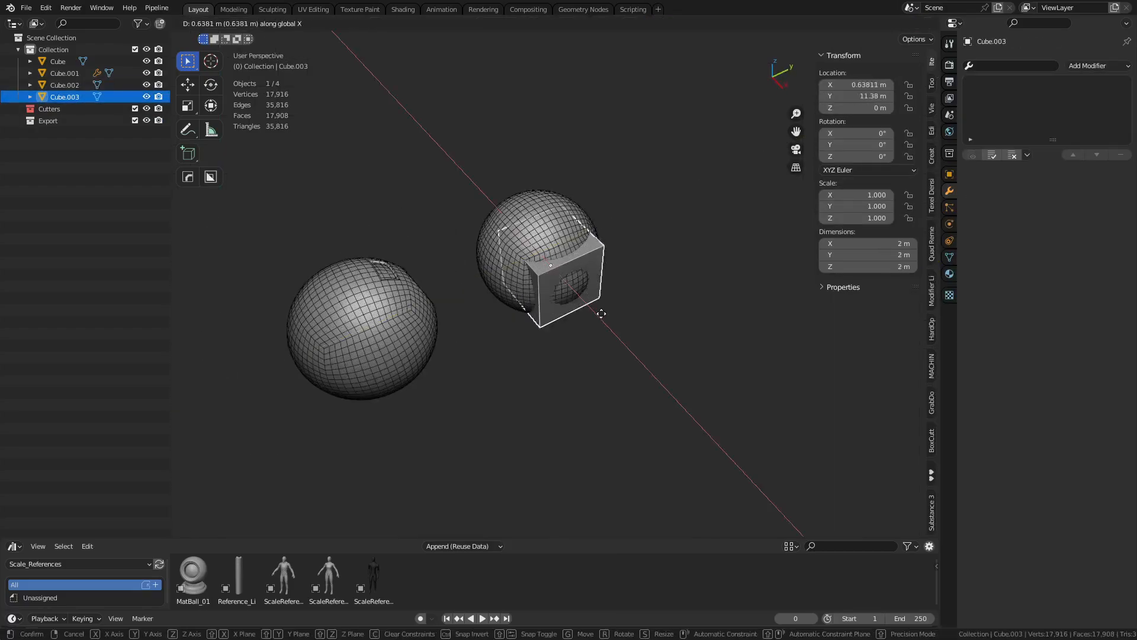
{"action": "left_click", "coordinate": [617, 330]}
From the right view, move the cube about 1.34 m in Y and 1.24 m in Z, overlapping the sphere's upper side
{"action": "key", "text": "KP_3"}
{"action": "scroll", "coordinate": [554, 317], "scroll_direction": "up", "scroll_amount": 3}
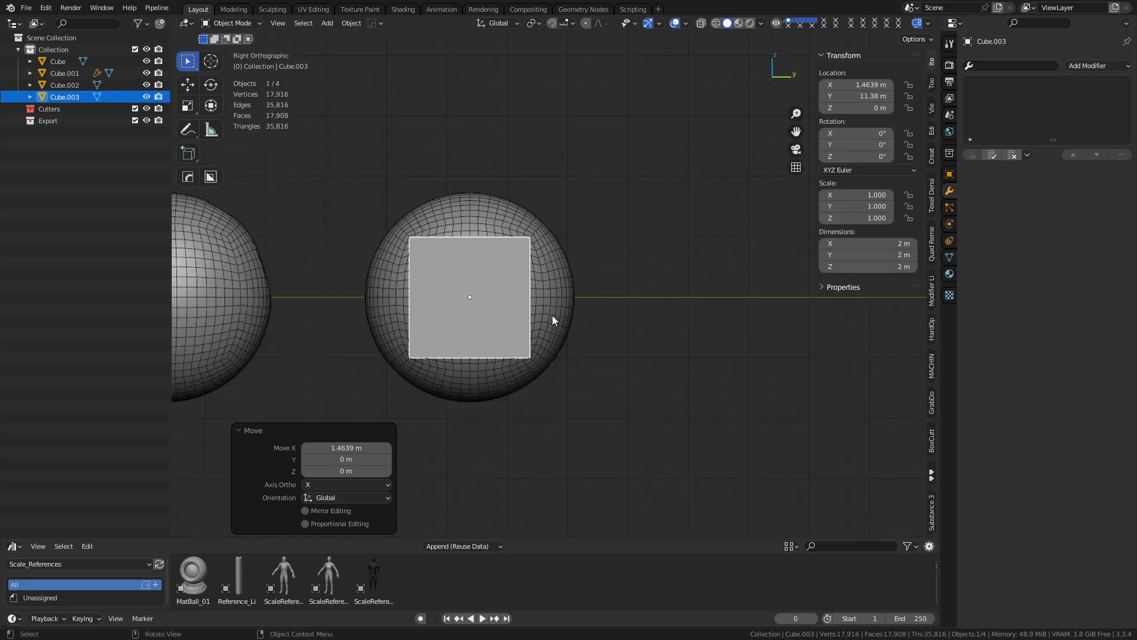
{"action": "key", "text": "g"}
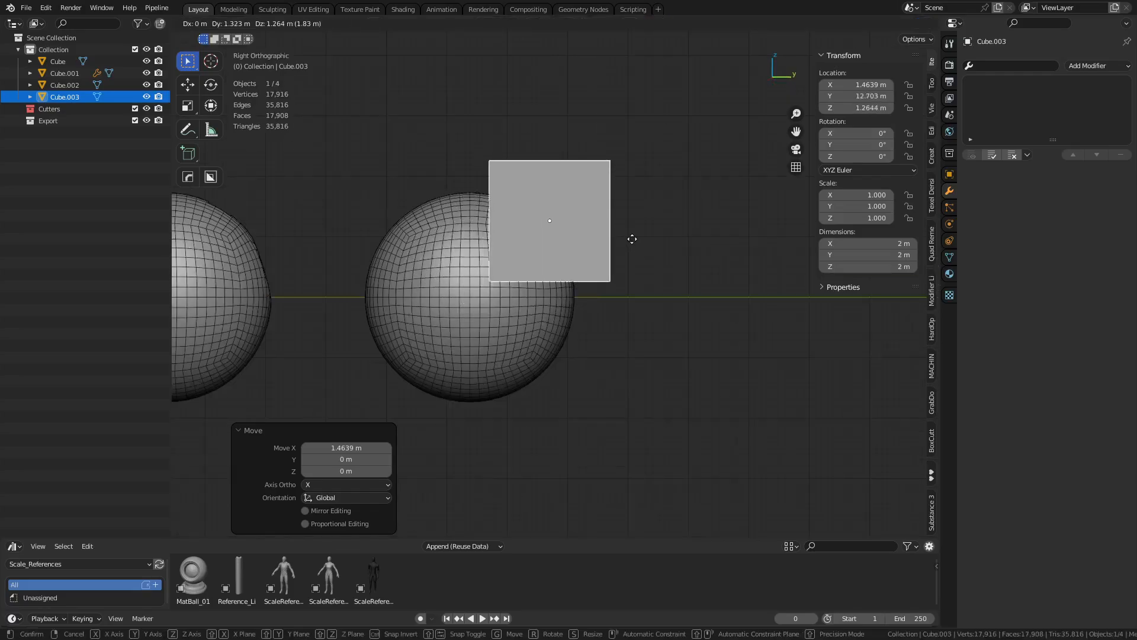
{"action": "left_click", "coordinate": [633, 240]}
{"action": "middle_click_drag", "start_coordinate": [670, 238], "coordinate": [563, 354]}
{"action": "key", "text": "ctrl+Tab"}
{"action": "key", "text": "Escape"}
Add a HardOps bevel to the cube with 14 segments and a width of about 0.205 m, and deselect it
{"action": "key", "text": "q"}
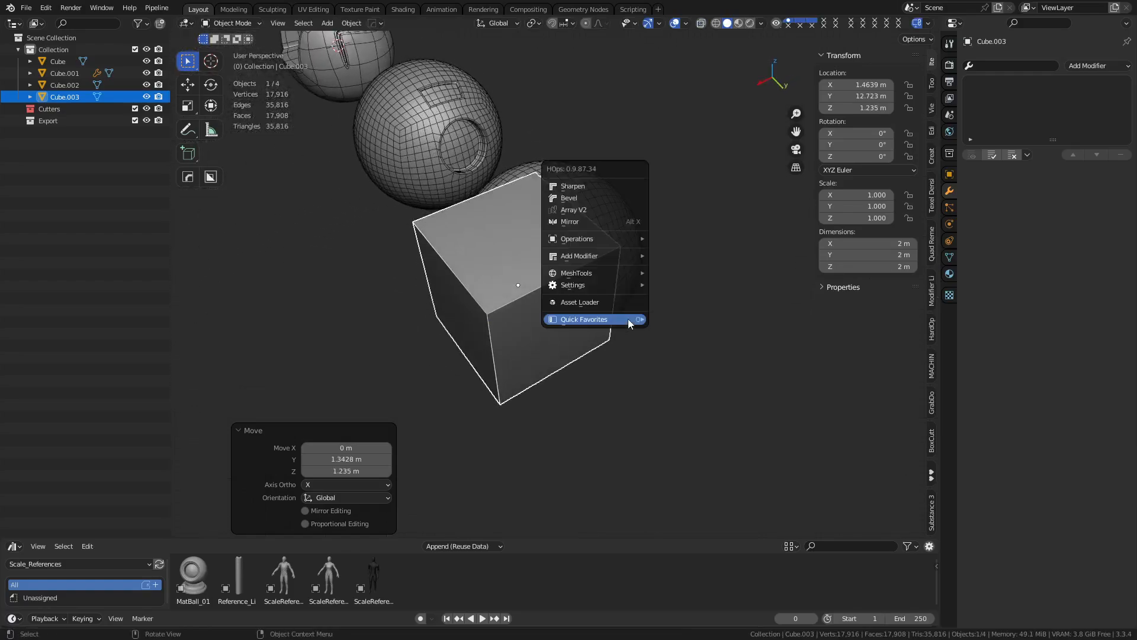
{"action": "left_click", "coordinate": [614, 200]}
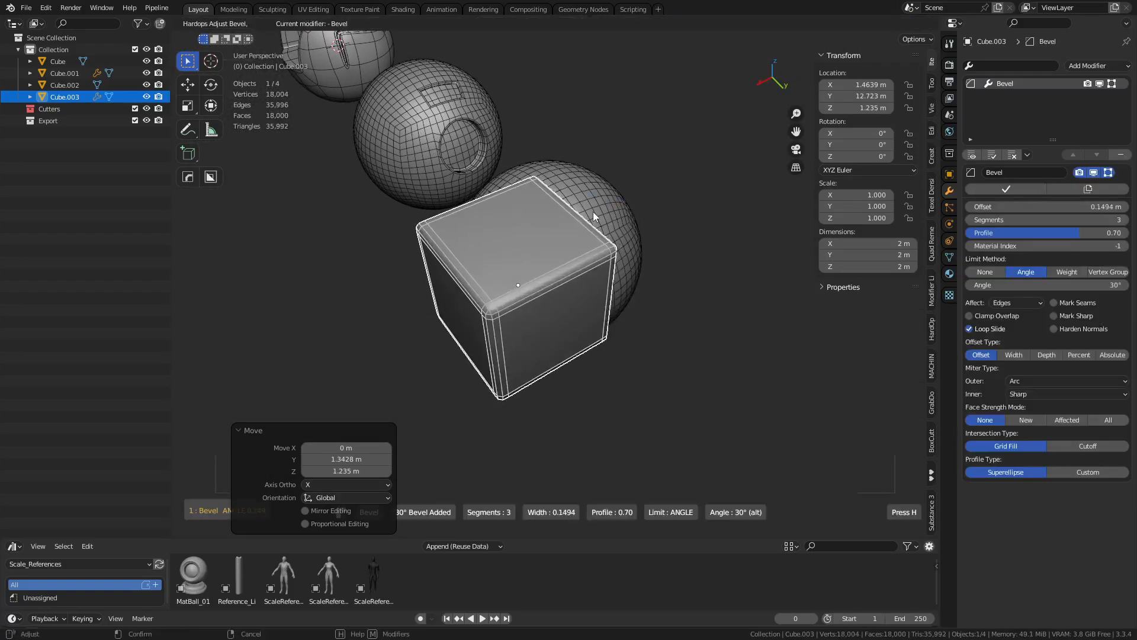
{"action": "scroll", "coordinate": [504, 213], "scroll_direction": "up", "scroll_amount": 11}
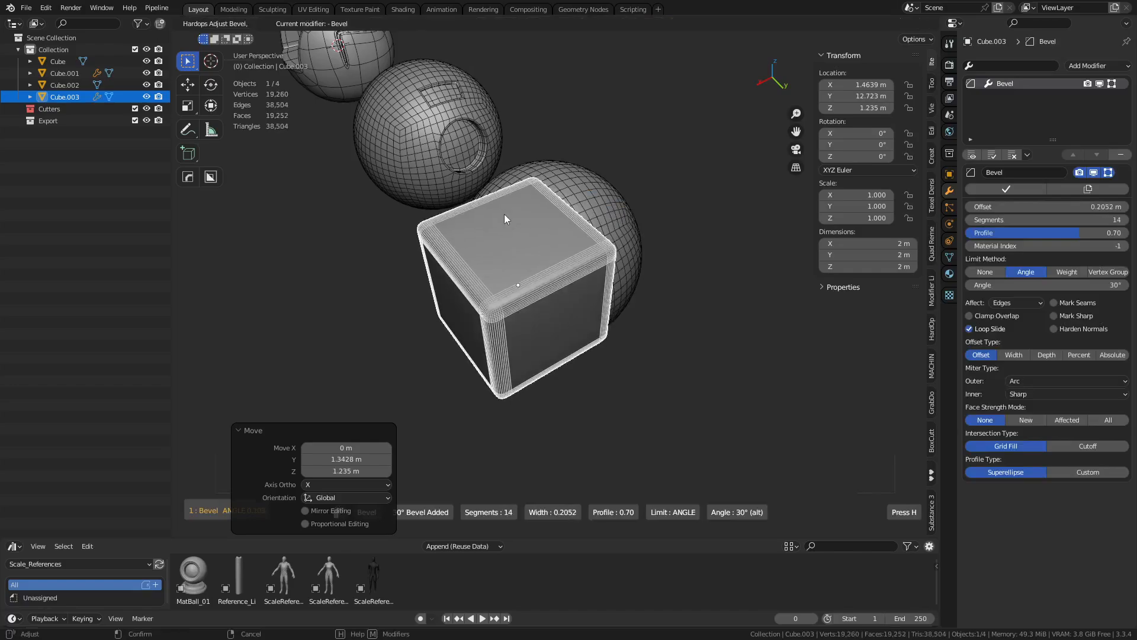
{"action": "left_click", "coordinate": [503, 215]}
{"action": "left_click", "coordinate": [723, 301]}
Hide the wireframe and cut the bevelled cube out of the sphere with a Boolean difference
{"action": "middle_click_drag", "start_coordinate": [722, 301], "coordinate": [577, 289]}
{"action": "key", "text": "shift+z"}
{"action": "scroll", "coordinate": [462, 237], "scroll_direction": "up", "scroll_amount": 4}
{"action": "left_click", "coordinate": [462, 252]}
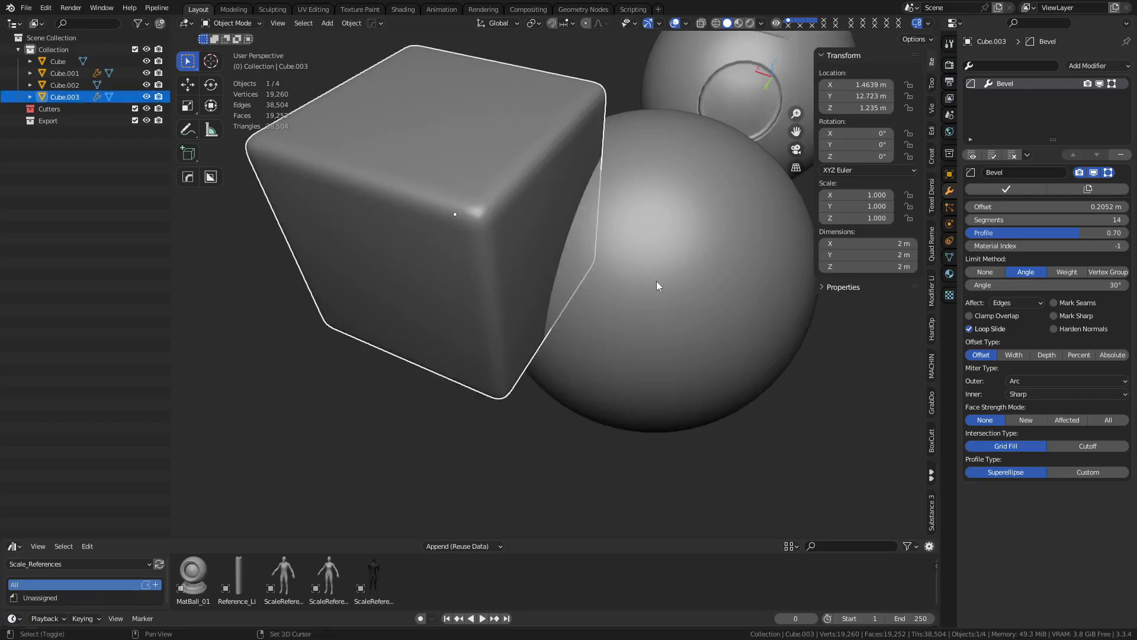
{"action": "left_click", "coordinate": [656, 281], "text": "shift"}
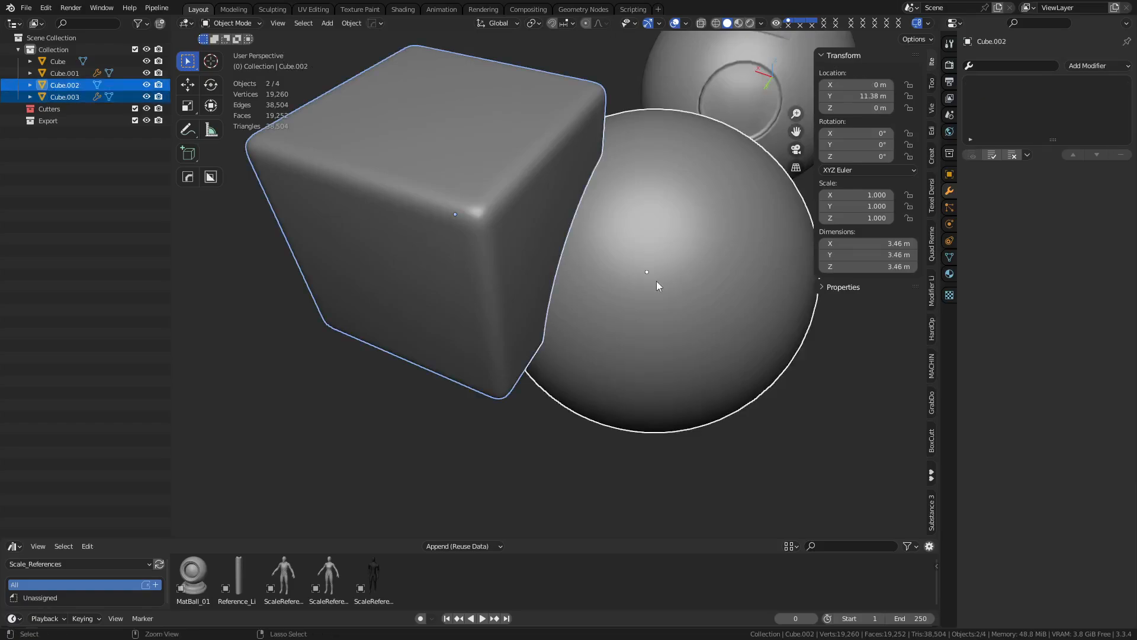
{"action": "key", "text": "ctrl+KP_Subtract"}
{"action": "left_click", "coordinate": [511, 430]}
{"action": "middle_click_drag", "start_coordinate": [512, 430], "coordinate": [556, 379]}
{"action": "scroll", "coordinate": [556, 379], "scroll_direction": "up", "scroll_amount": 2}
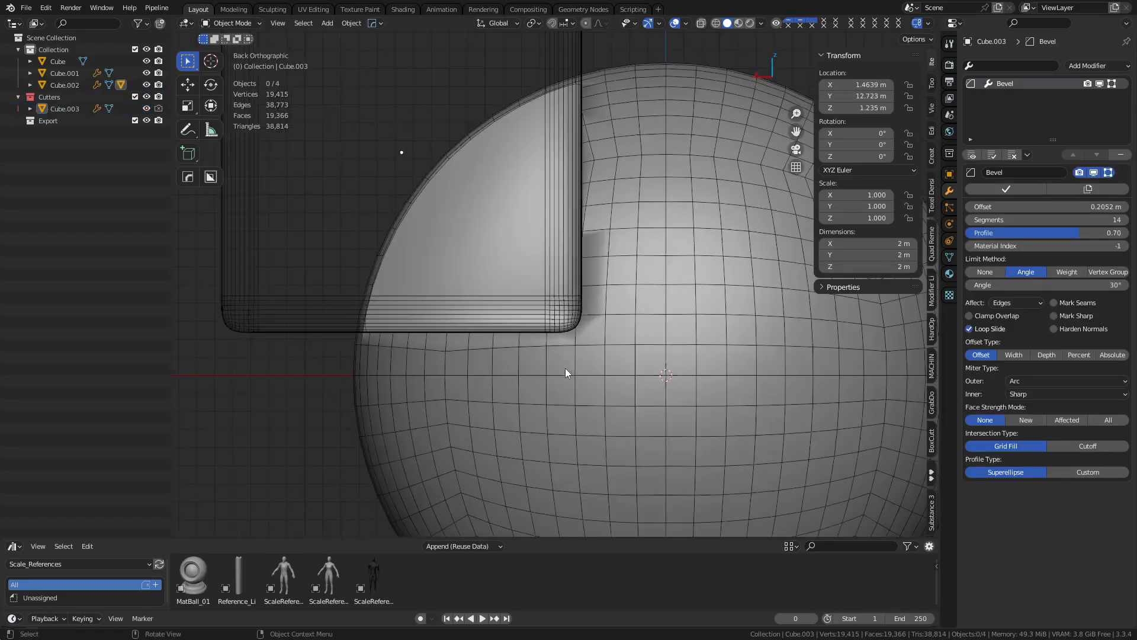
In the back view, nudge the cutter cube about -0.057 m in X and -0.015 m in Z
{"action": "scroll", "coordinate": [632, 417], "scroll_direction": "up", "scroll_amount": 2}
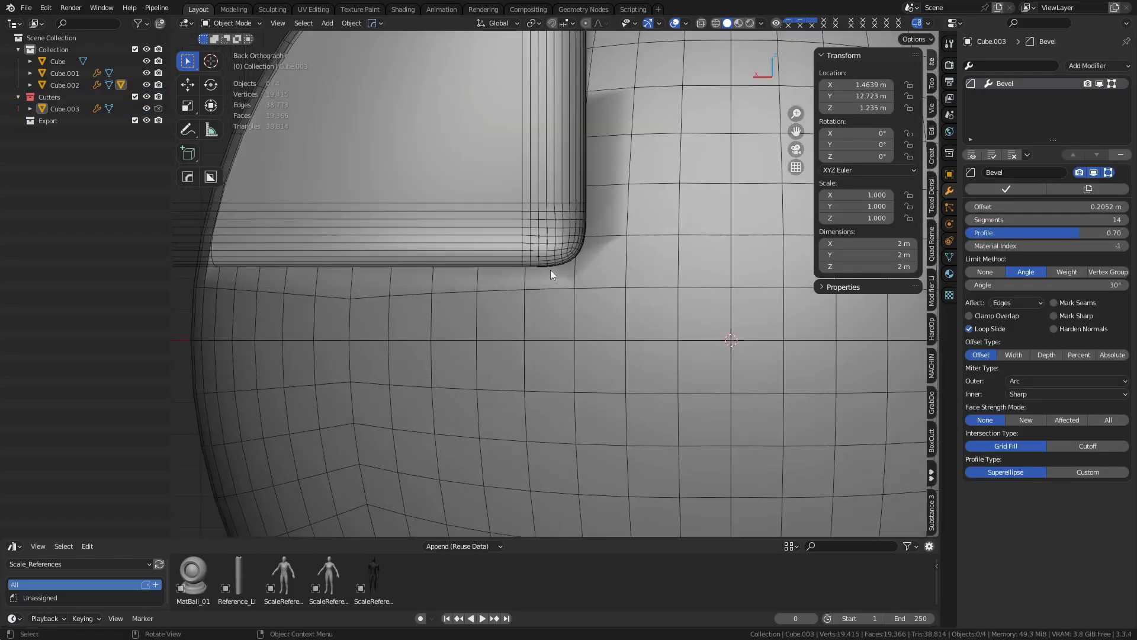
{"action": "left_click", "coordinate": [534, 244]}
{"action": "key", "text": "g"}
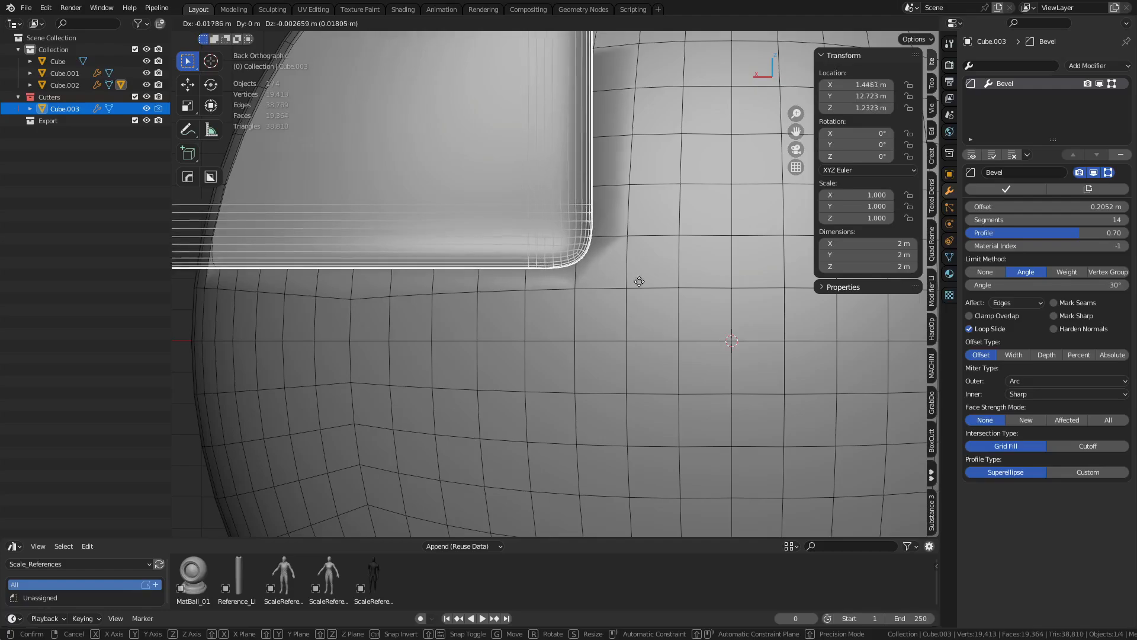
{"action": "left_click", "coordinate": [693, 308]}
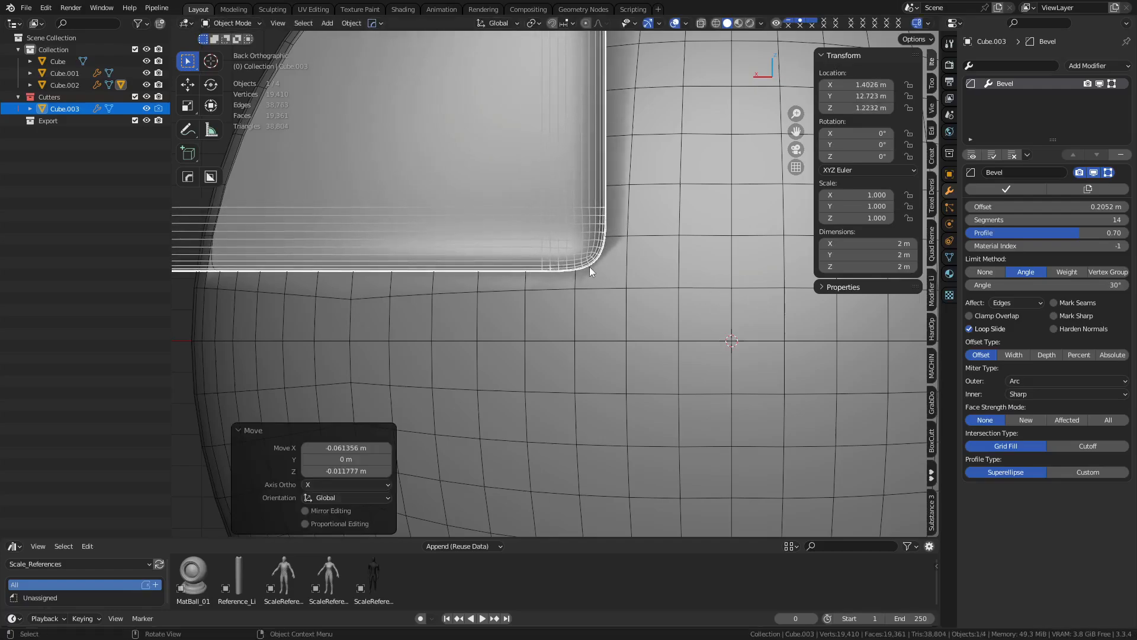
{"action": "key", "text": "g"}
{"action": "left_click", "coordinate": [585, 278]}
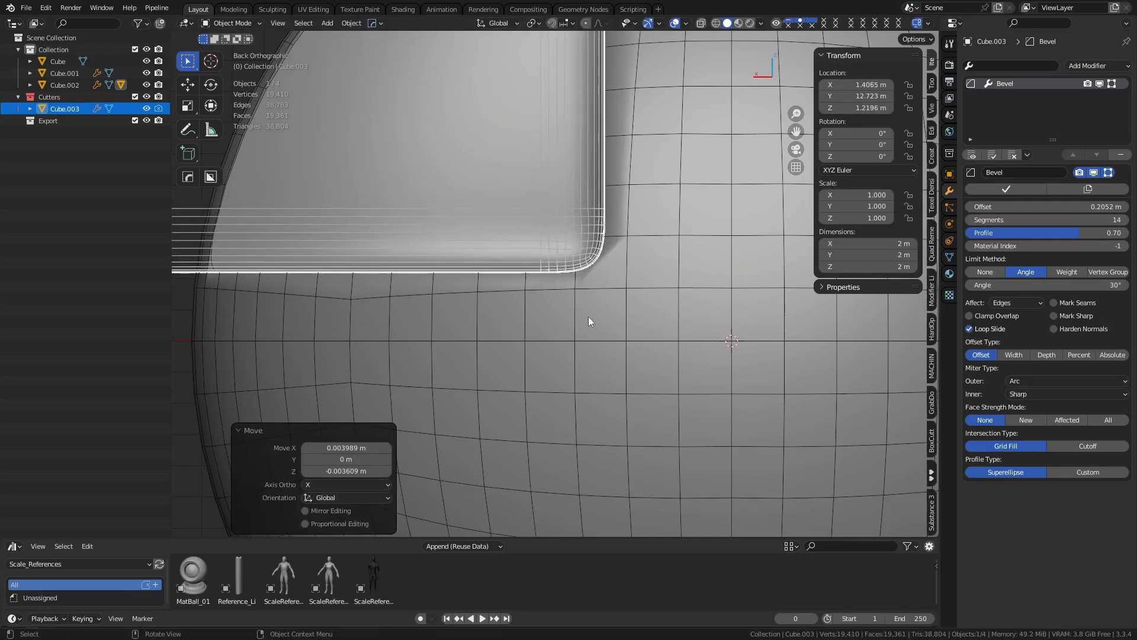
Reposition the cutter cube freehand in perspective to about X 1.404 m, Y 12.758 m, Z 1.218 m
{"action": "middle_click_drag", "start_coordinate": [588, 316], "coordinate": [558, 307]}
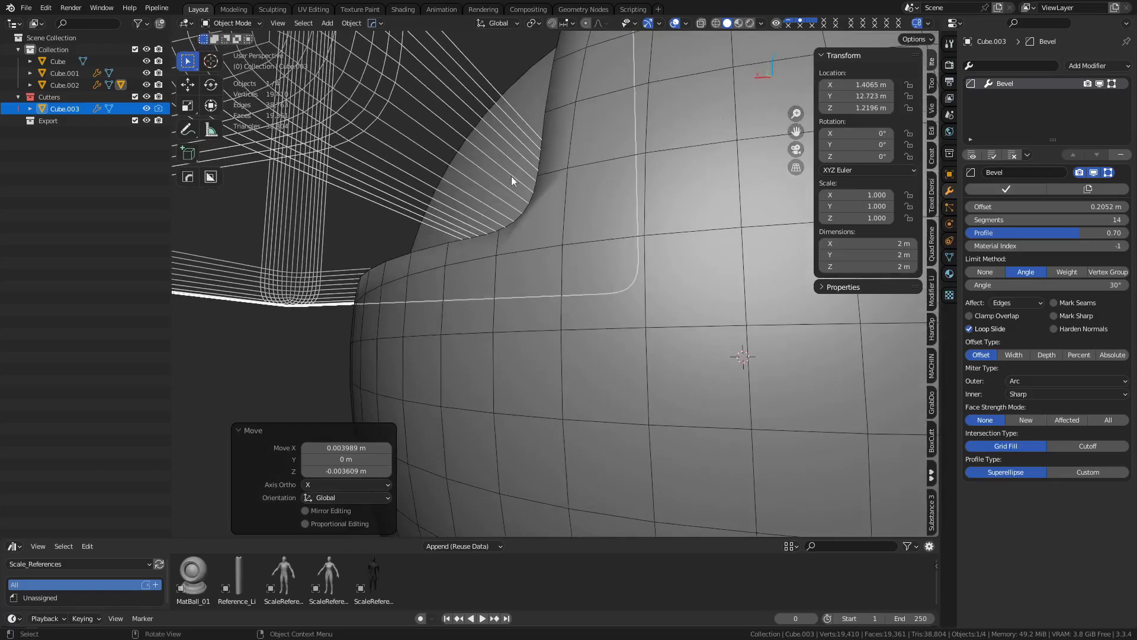
{"action": "middle_click_drag", "start_coordinate": [519, 105], "coordinate": [560, 242]}
{"action": "scroll", "coordinate": [594, 242], "scroll_direction": "down", "scroll_amount": 5}
{"action": "key", "text": "g"}
{"action": "left_click", "coordinate": [616, 276]}
{"action": "key", "text": "g"}
{"action": "left_click", "coordinate": [651, 399]}
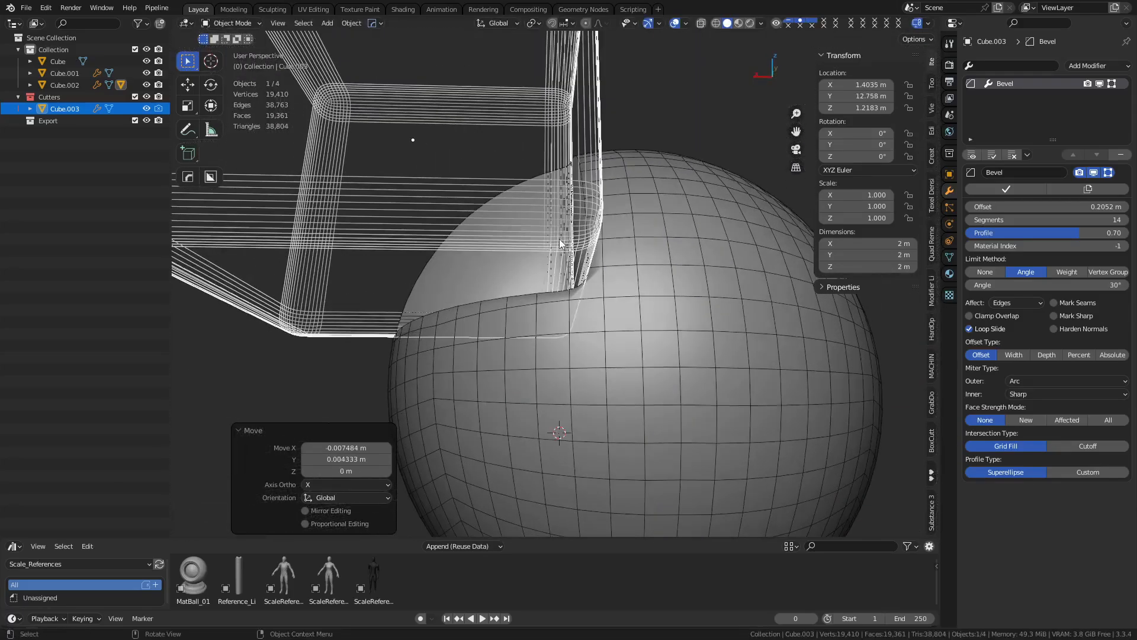
Compare lower segment counts on the cutter cube's Bevel modifier, going down to 2, and settle on 4 segments
{"action": "scroll", "coordinate": [601, 276], "scroll_direction": "up", "scroll_amount": 4}
{"action": "middle_click_drag", "start_coordinate": [631, 339], "coordinate": [587, 341], "text": "shift"}
{"action": "middle_click_drag", "start_coordinate": [588, 342], "coordinate": [585, 264]}
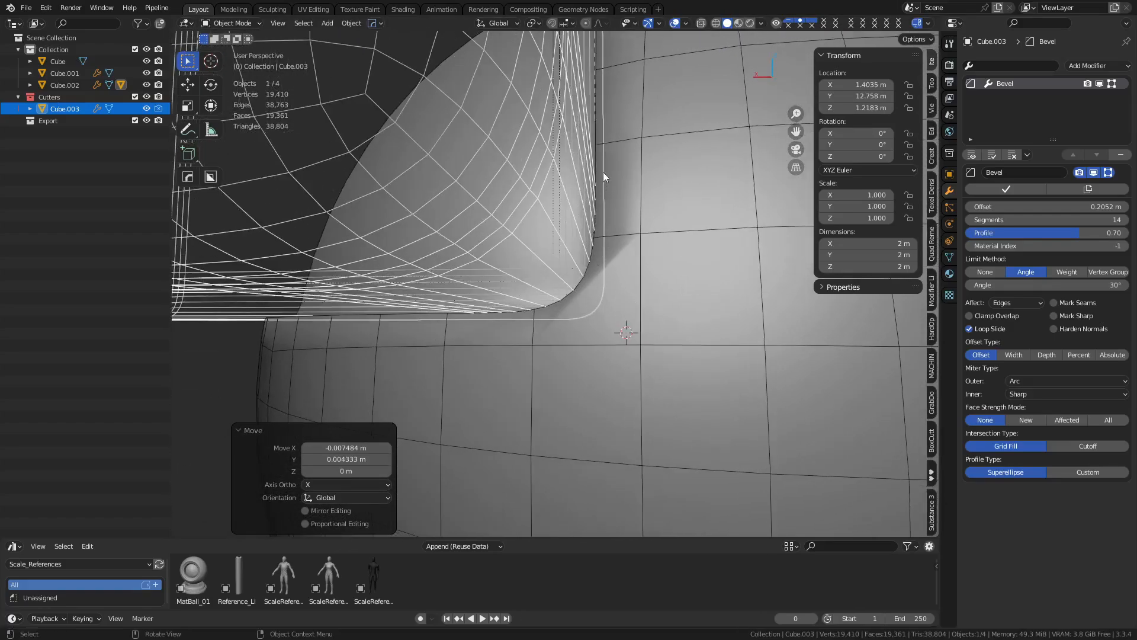
{"action": "middle_click_drag", "start_coordinate": [664, 333], "coordinate": [684, 328]}
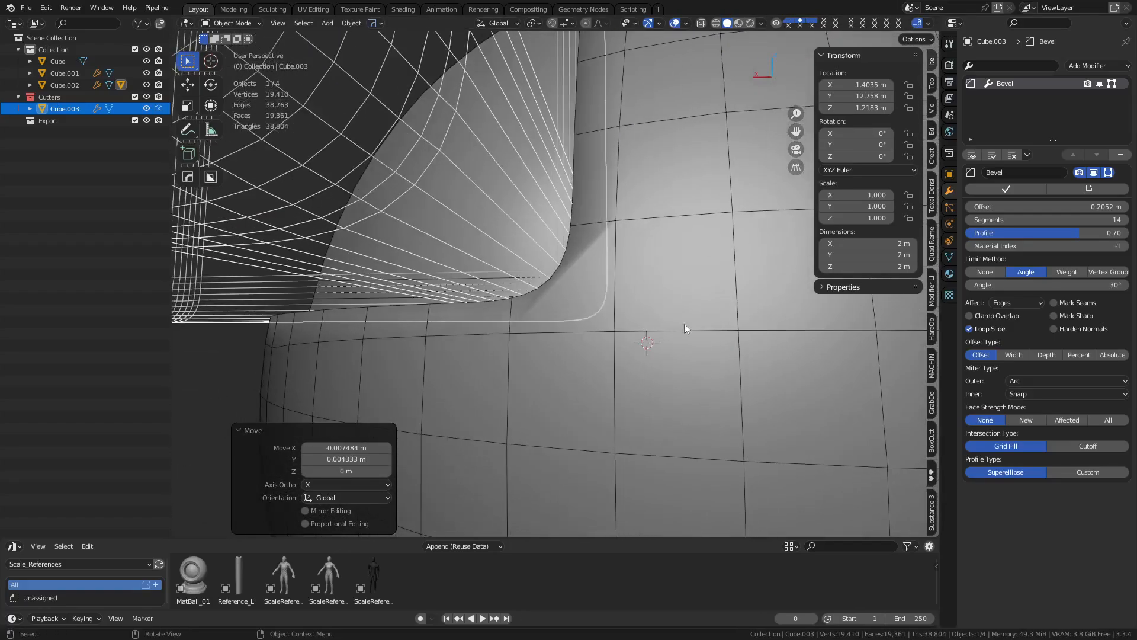
{"action": "left_click", "coordinate": [969, 219]}
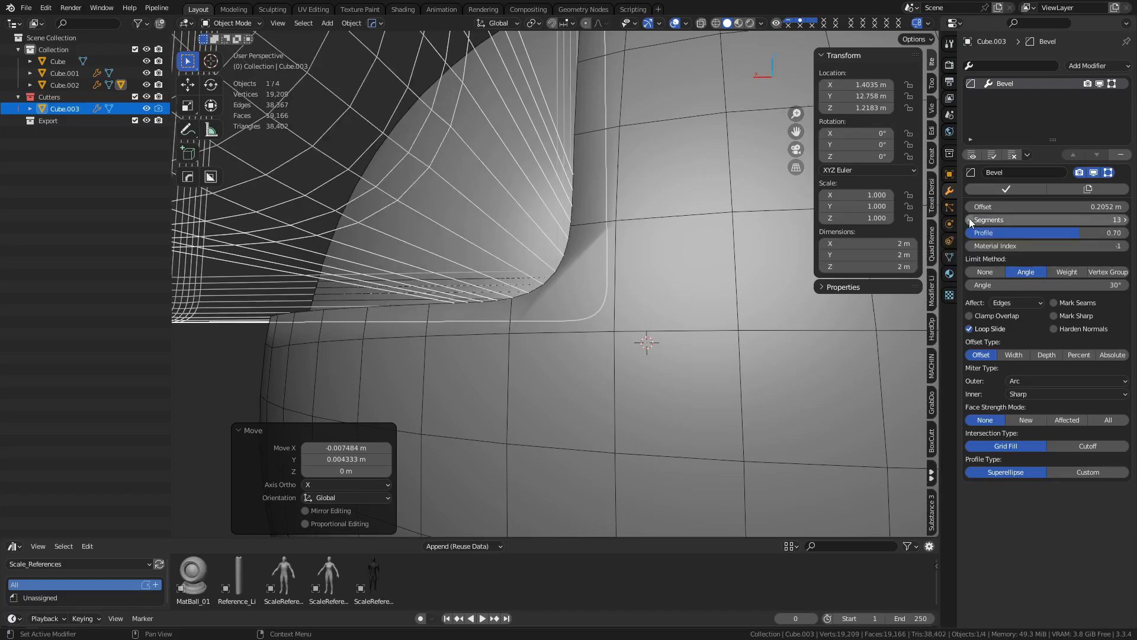
{"action": "left_click", "coordinate": [969, 218]}
{"action": "left_click", "coordinate": [969, 219]}
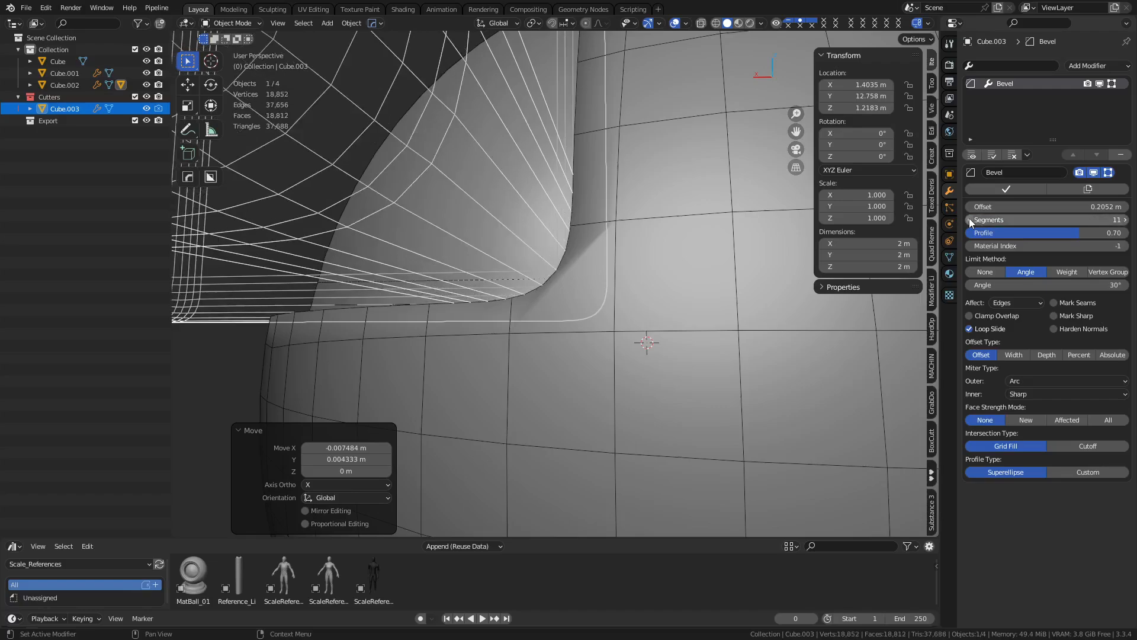
{"action": "left_click", "coordinate": [969, 218]}
{"action": "left_click", "coordinate": [969, 219]}
{"action": "left_click", "coordinate": [969, 219]}
{"action": "left_click", "coordinate": [969, 219]}
{"action": "left_click", "coordinate": [969, 219]}
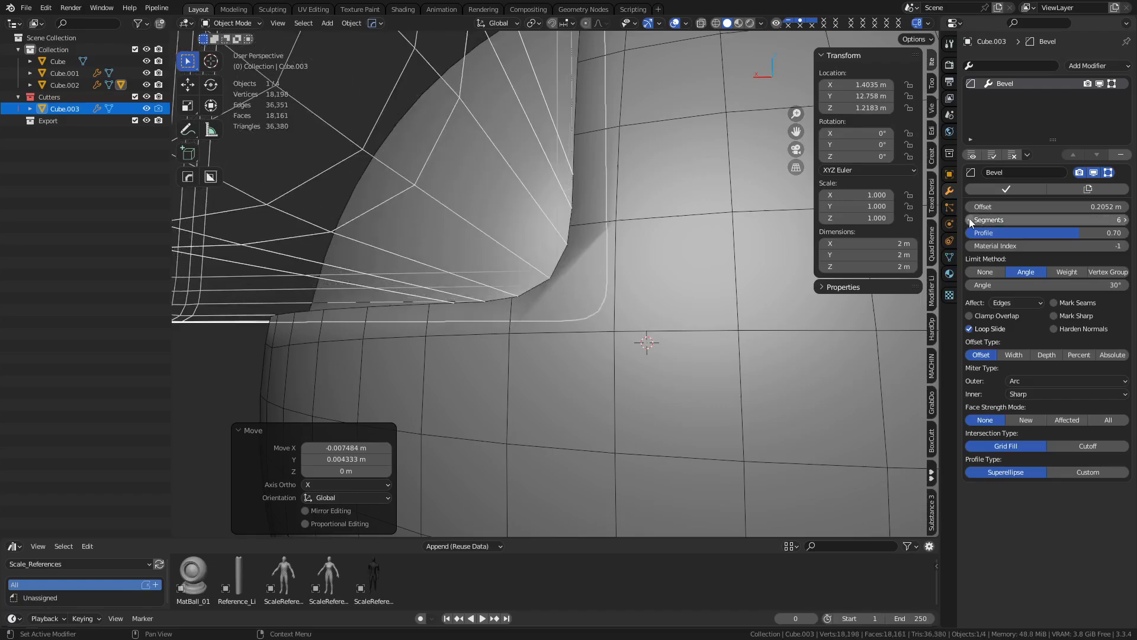
{"action": "left_click", "coordinate": [969, 218]}
{"action": "left_click", "coordinate": [969, 219]}
{"action": "left_click", "coordinate": [970, 218]}
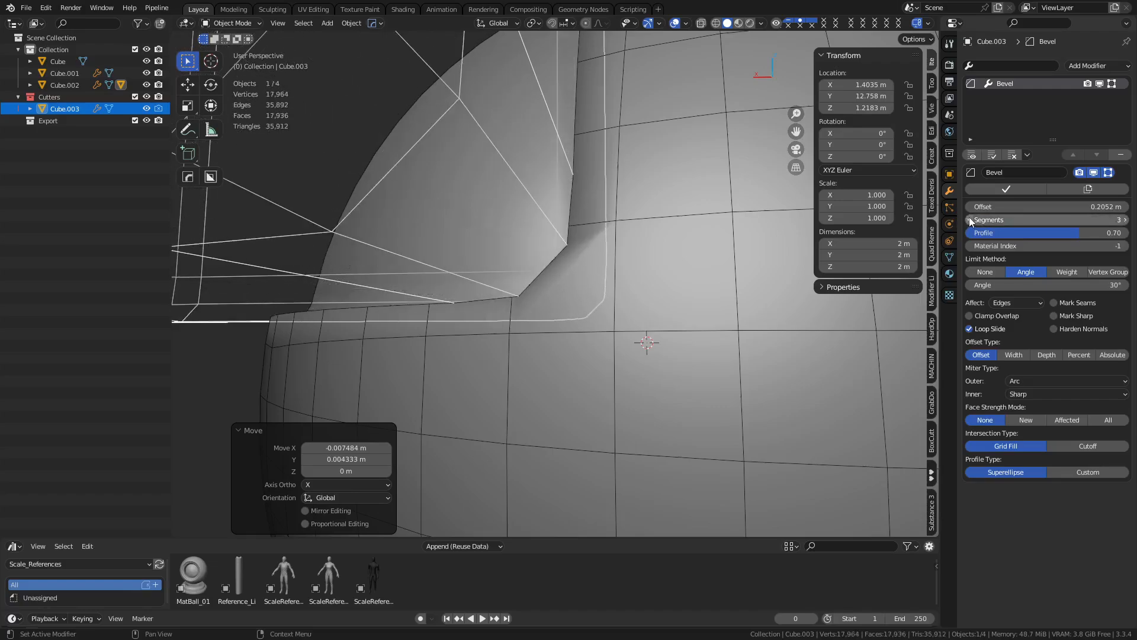
{"action": "left_click", "coordinate": [969, 219]}
{"action": "middle_click_drag", "start_coordinate": [759, 261], "coordinate": [508, 278], "text": "shift"}
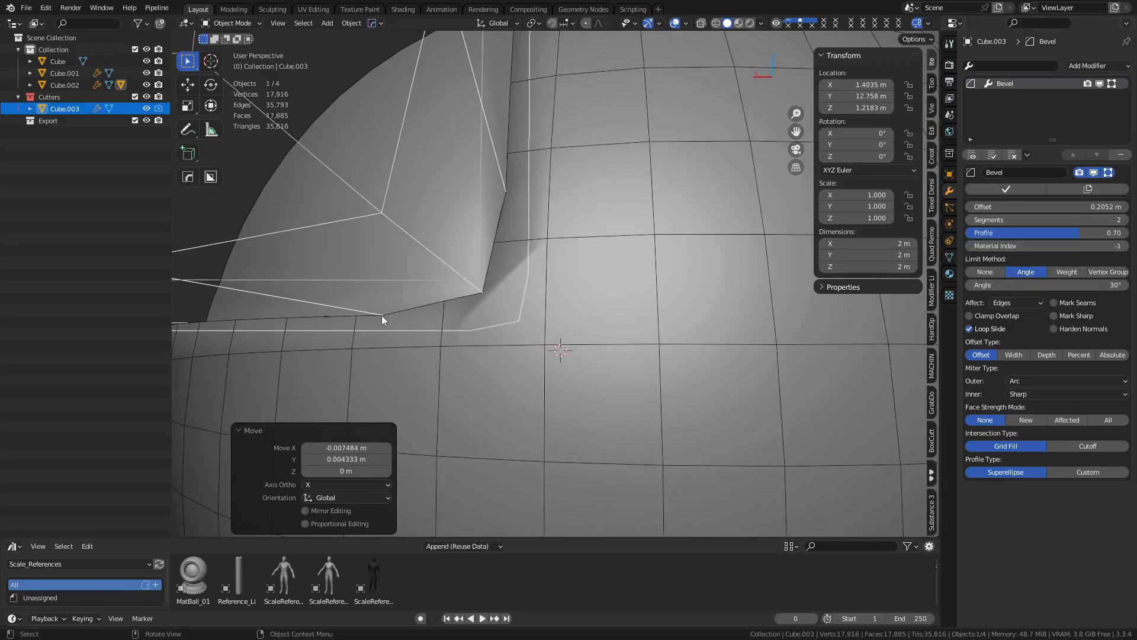
{"action": "left_click", "coordinate": [1126, 220]}
{"action": "left_click", "coordinate": [1125, 220]}
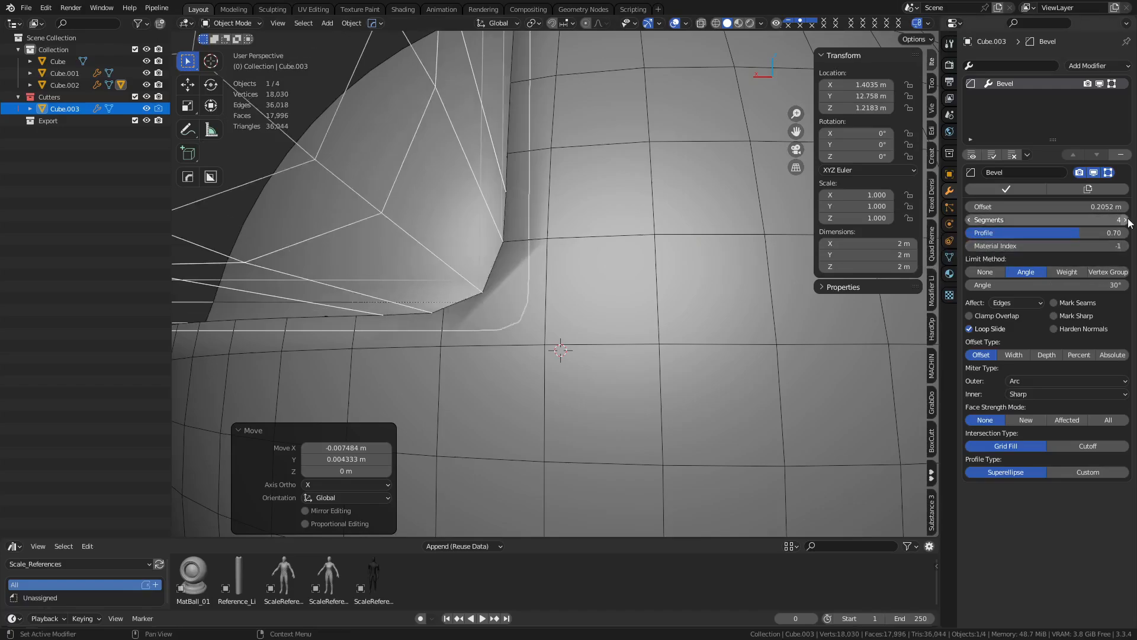
Move the cutter cube about -0.012 m along the global X axis
{"action": "middle_click_drag", "start_coordinate": [714, 286], "coordinate": [570, 301]}
{"action": "scroll", "coordinate": [622, 297], "scroll_direction": "up", "scroll_amount": 1}
{"action": "key", "text": "g"}
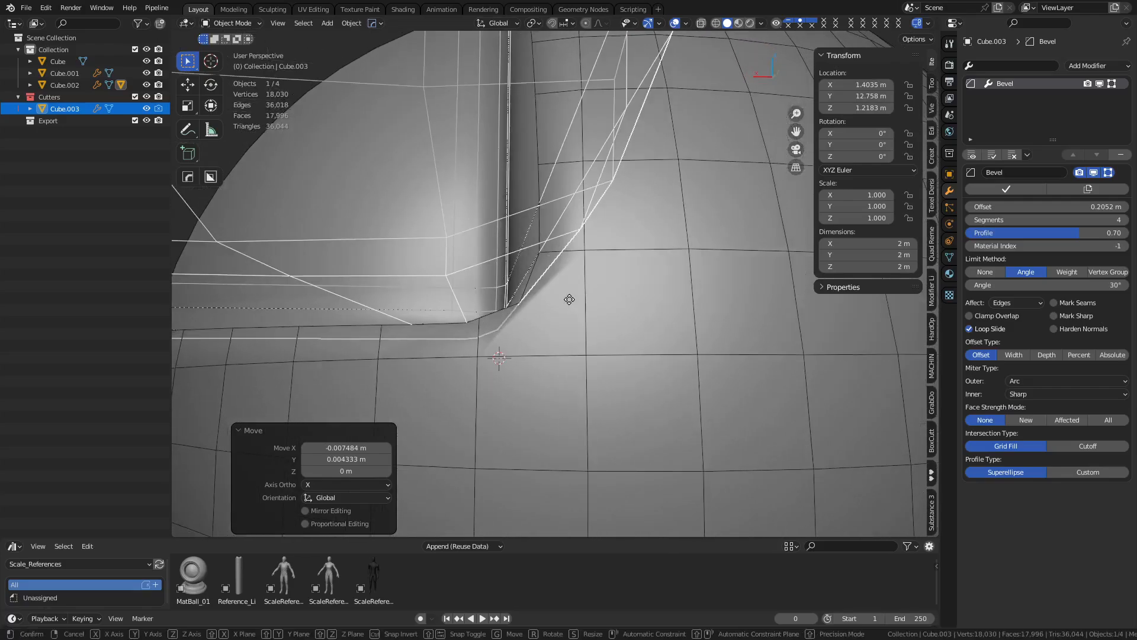
{"action": "key", "text": "x"}
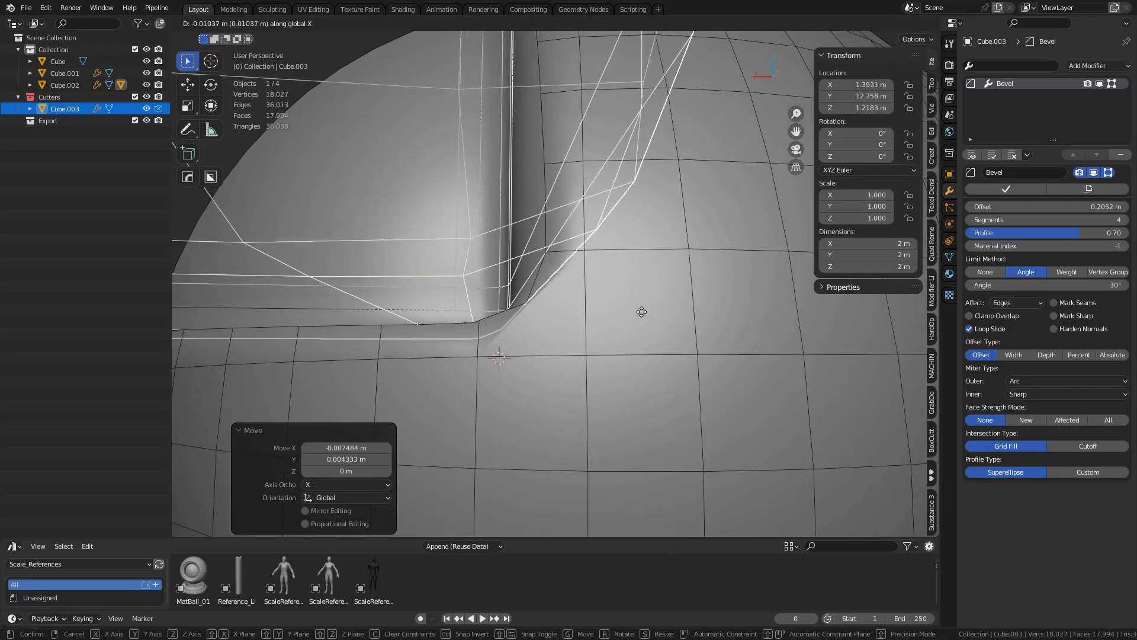
{"action": "left_click", "coordinate": [638, 314]}
Inspect the cut from several sides and apply the sphere's Boolean modifier
{"action": "scroll", "coordinate": [637, 314], "scroll_direction": "down", "scroll_amount": 5}
{"action": "middle_click_drag", "start_coordinate": [530, 339], "coordinate": [521, 356]}
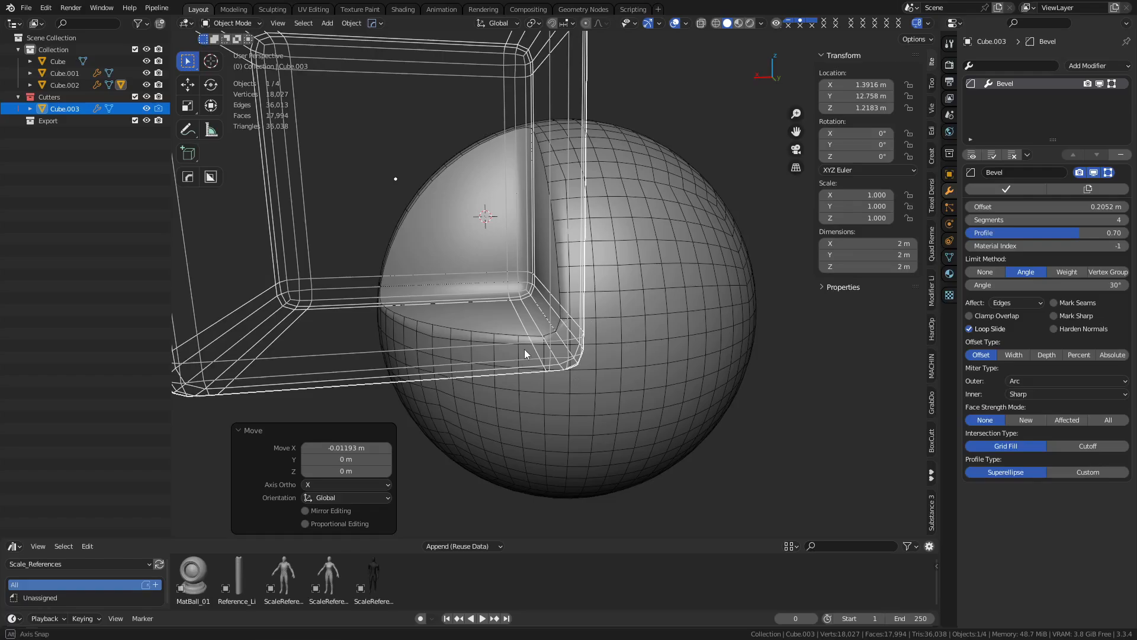
{"action": "middle_click_drag", "start_coordinate": [525, 350], "coordinate": [608, 391]}
{"action": "scroll", "coordinate": [617, 397], "scroll_direction": "down", "scroll_amount": 5}
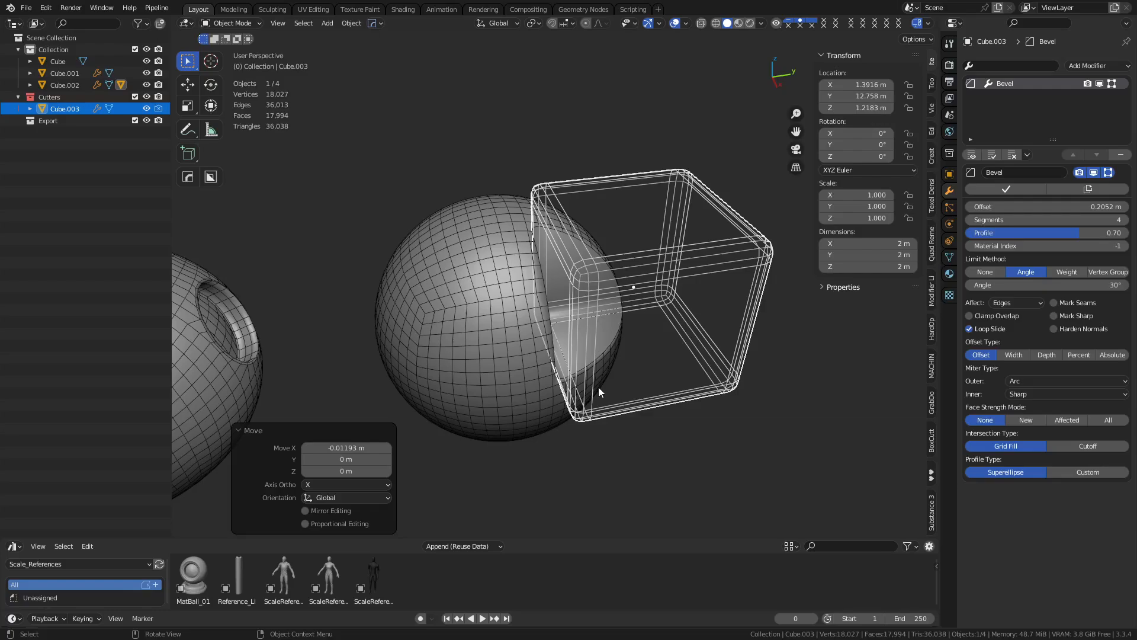
{"action": "middle_click_drag", "start_coordinate": [712, 393], "coordinate": [673, 409]}
{"action": "scroll", "coordinate": [591, 382], "scroll_direction": "up", "scroll_amount": 3}
{"action": "scroll", "coordinate": [666, 371], "scroll_direction": "up", "scroll_amount": 4}
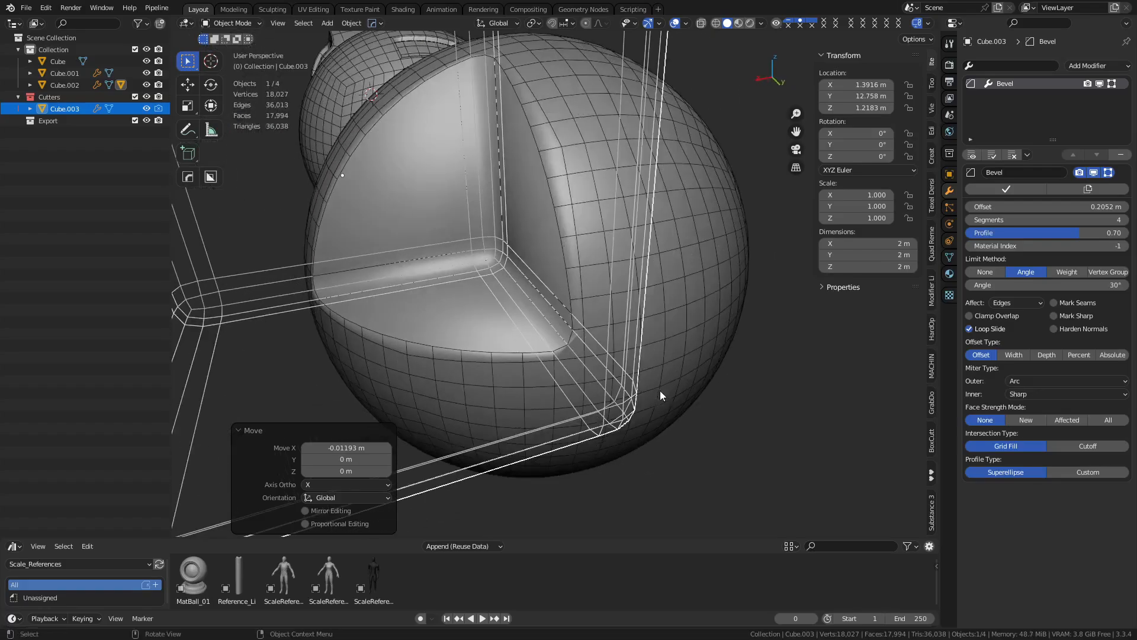
{"action": "left_click", "coordinate": [654, 330]}
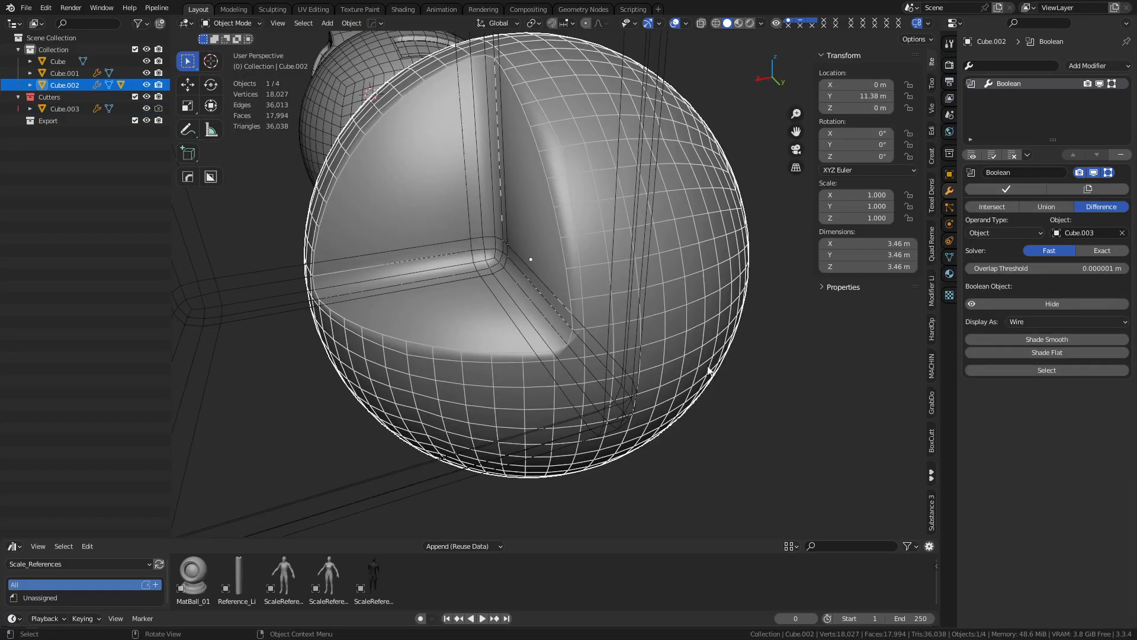
{"action": "left_click", "coordinate": [1009, 189]}
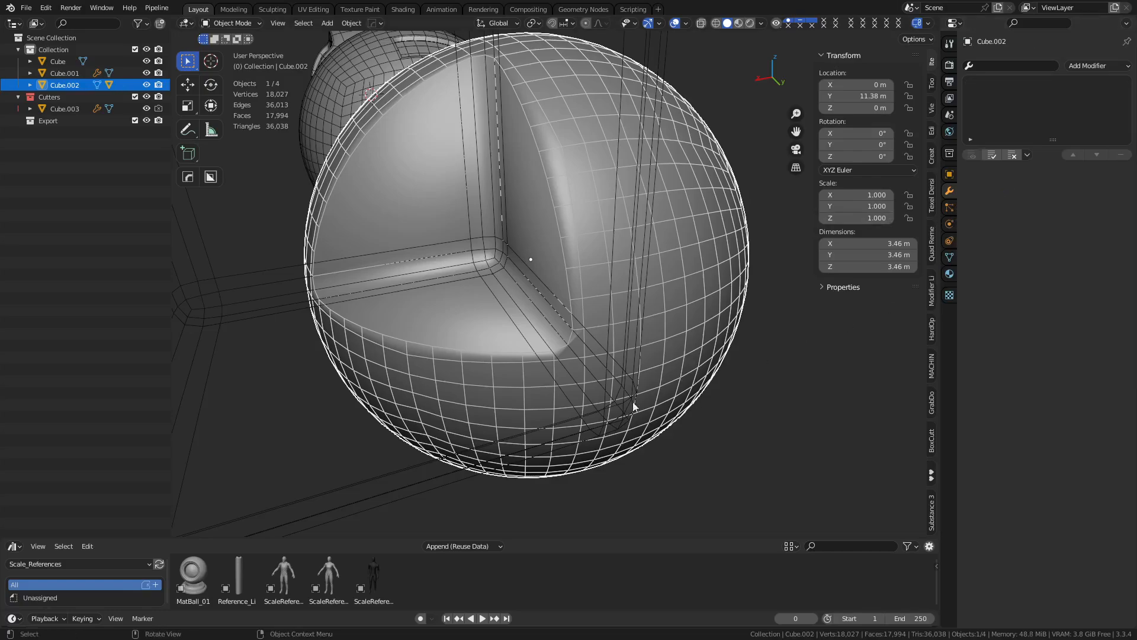
Delete the wireframe cutter cube
{"action": "left_click", "coordinate": [401, 492]}
{"action": "key", "text": "x"}
{"action": "left_click", "coordinate": [402, 491]}
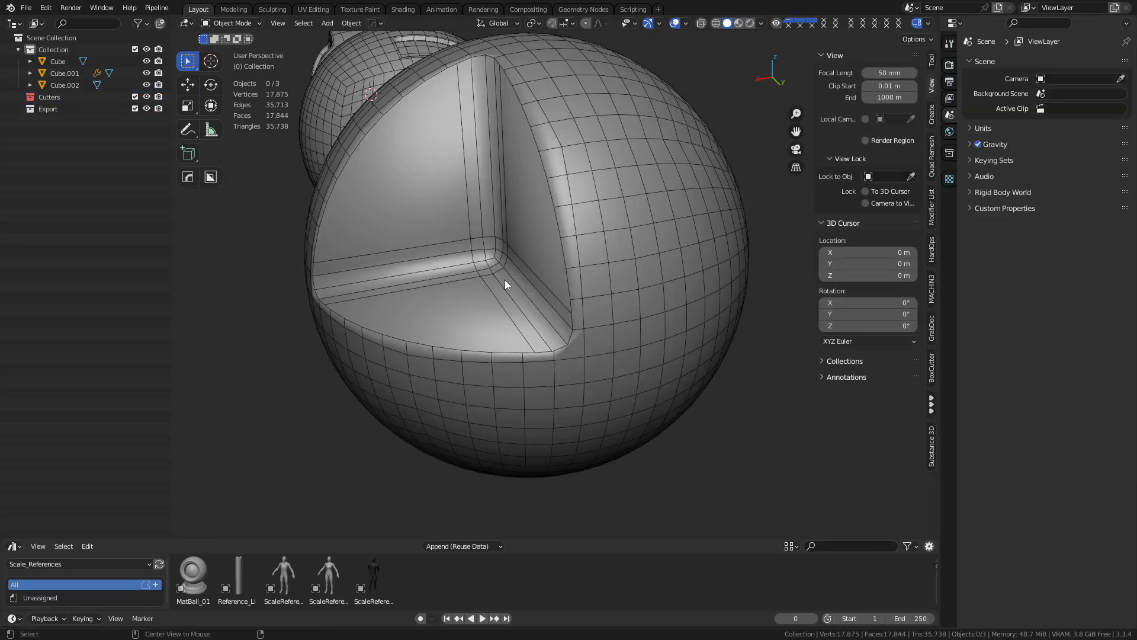
Open the cut sphere in Edit Mode with vertex selection, focused on the recess's rounded lower corner
{"action": "scroll", "coordinate": [505, 280], "scroll_direction": "up", "scroll_amount": 4}
{"action": "left_click", "coordinate": [540, 356]}
{"action": "key", "text": "ctrl+Tab"}
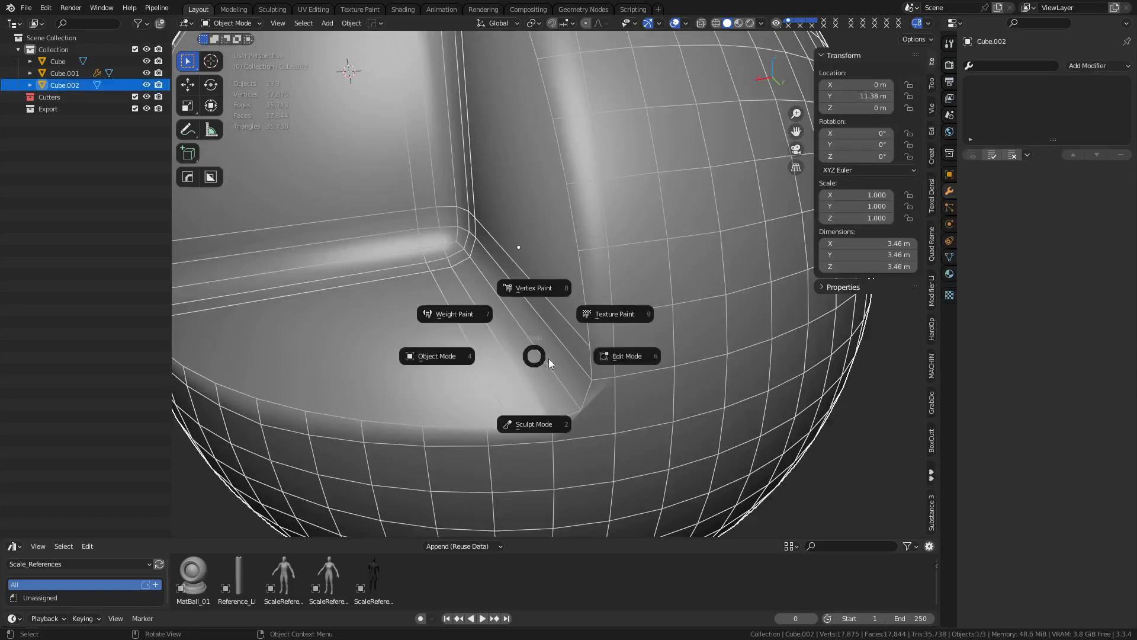
{"action": "left_click", "coordinate": [627, 355]}
{"action": "middle_click_drag", "start_coordinate": [648, 370], "coordinate": [658, 325], "text": "shift"}
{"action": "key", "text": "1"}
{"action": "scroll", "coordinate": [647, 335], "scroll_direction": "up", "scroll_amount": 1}
{"action": "middle_click_drag", "start_coordinate": [557, 323], "coordinate": [531, 312]}
Merge the two nearly coincident vertices at the lower rim corner with Smart Vert, merging at the last one
{"action": "left_click", "coordinate": [531, 313]}
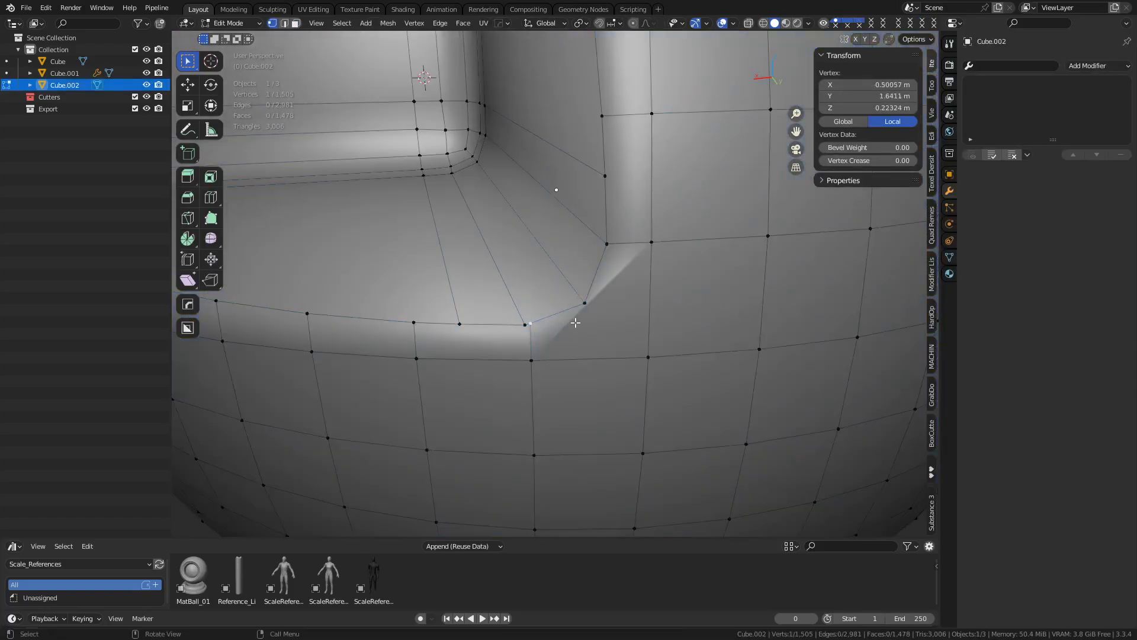
{"action": "key", "text": "2"}
{"action": "left_click", "coordinate": [518, 320]}
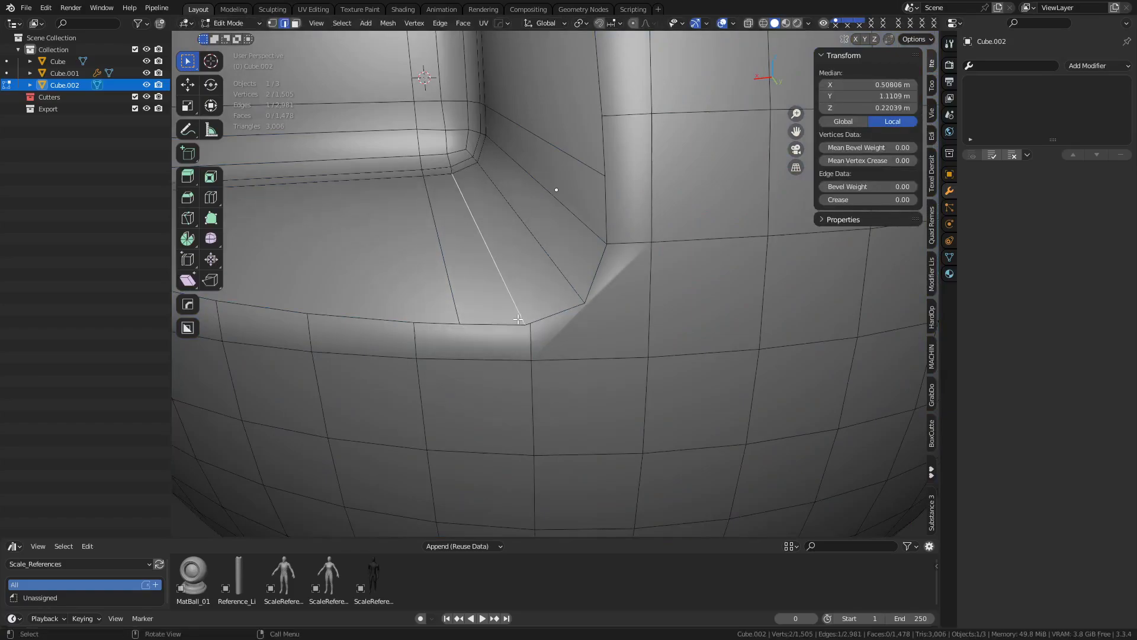
{"action": "key", "text": "1"}
{"action": "left_click", "coordinate": [539, 335]}
{"action": "key", "text": "g"}
{"action": "right_click", "coordinate": [552, 351]}
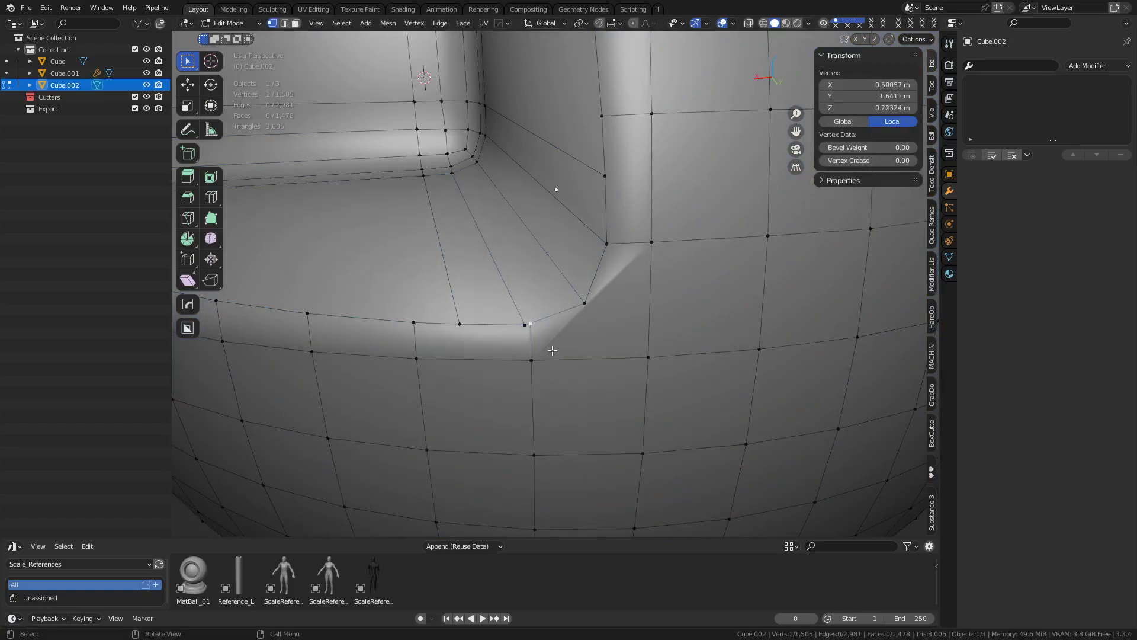
{"action": "left_click", "coordinate": [528, 327], "text": "shift"}
{"action": "key", "text": "1"}
{"action": "key", "text": "ctrl+grave"}
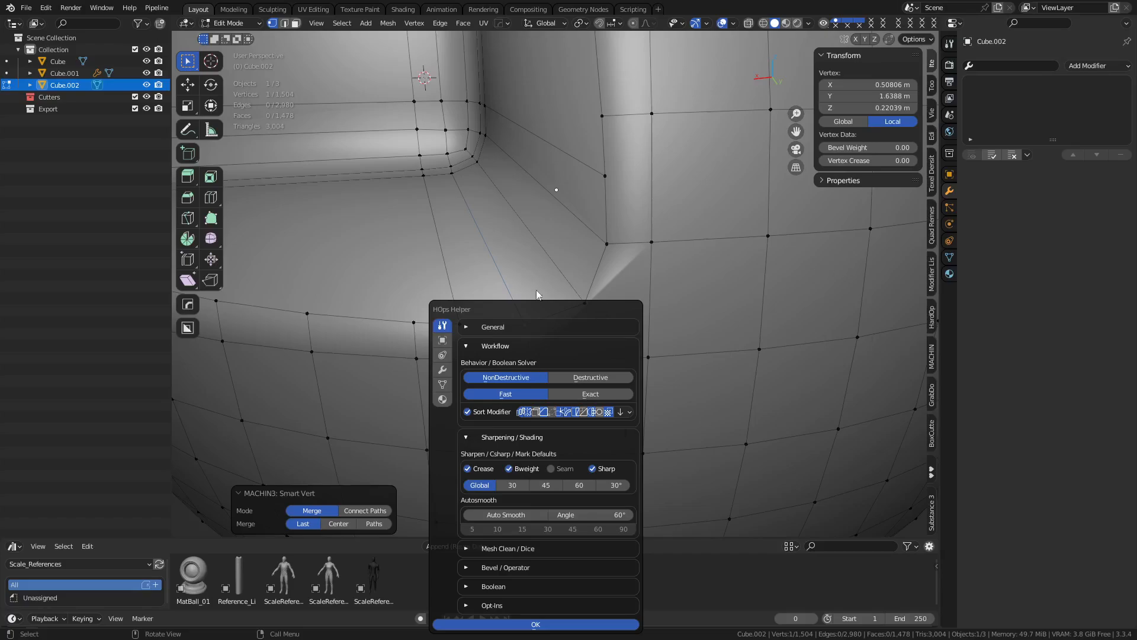
{"action": "key", "text": "Escape"}
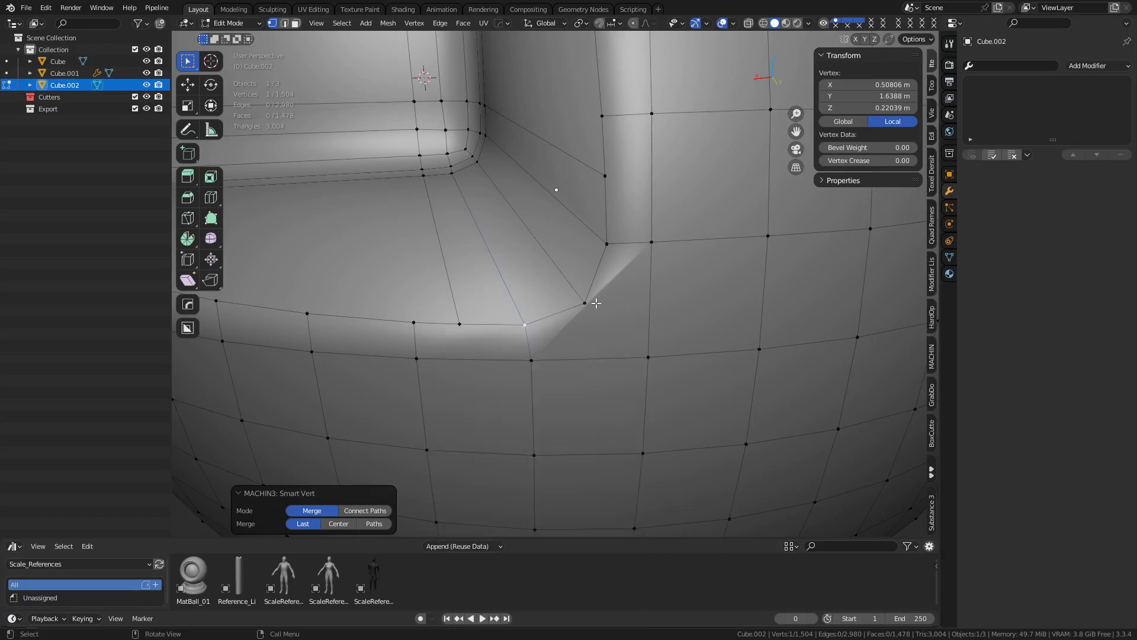
Merge the neighbouring grid vertices into the outer bevel-line vertices on the corner's vertical rim and lower rim
{"action": "left_click", "coordinate": [605, 243]}
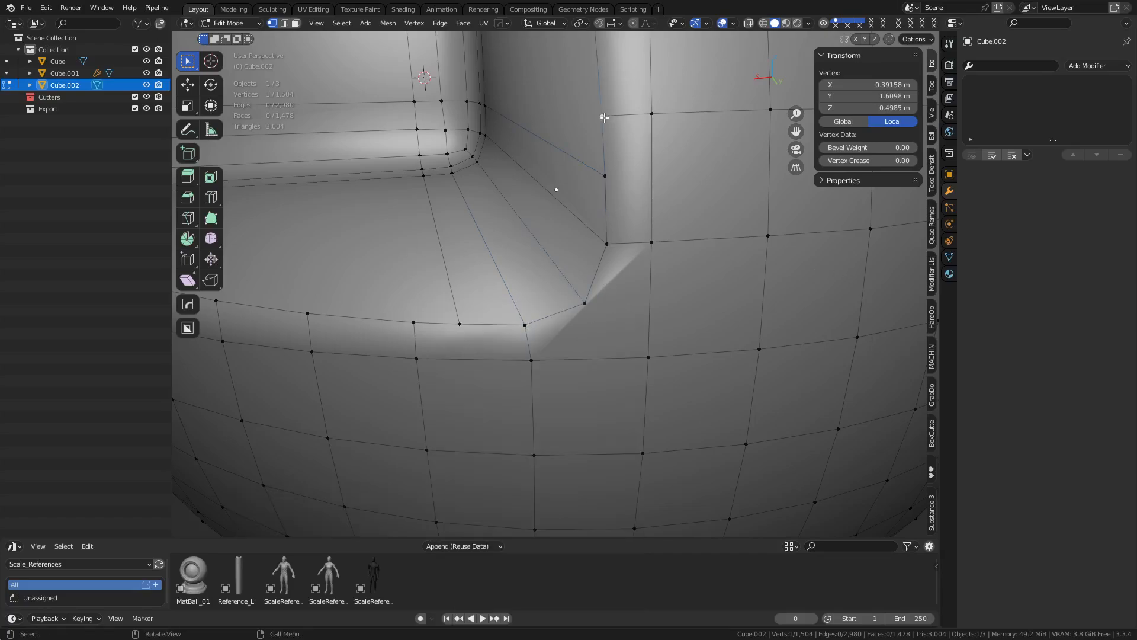
{"action": "left_click", "coordinate": [605, 175], "text": "shift"}
{"action": "key", "text": "1"}
{"action": "middle_click_drag", "start_coordinate": [677, 201], "coordinate": [656, 256], "text": "shift"}
{"action": "left_click", "coordinate": [612, 156]}
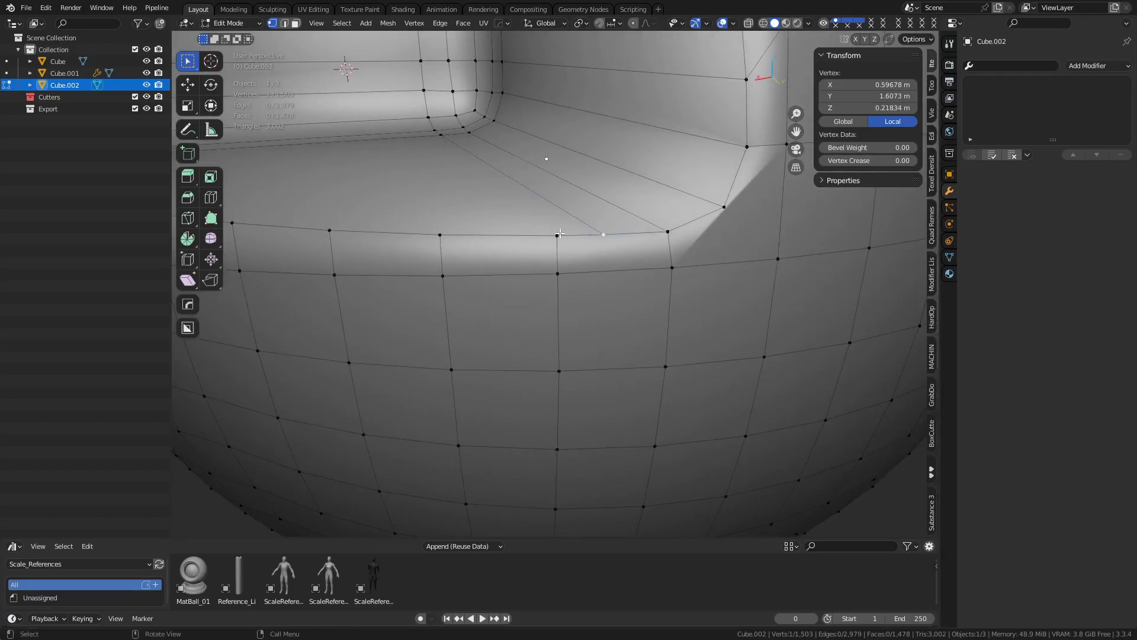
{"action": "left_click", "coordinate": [600, 235], "text": "shift"}
{"action": "key", "text": "1"}
Connect the rounded corner's middle rim vertex to the diagonally opposite grid vertex on the sphere
{"action": "scroll", "coordinate": [656, 249], "scroll_direction": "down", "scroll_amount": 4}
{"action": "middle_click_drag", "start_coordinate": [670, 254], "coordinate": [605, 277], "text": "shift"}
{"action": "key", "text": "3"}
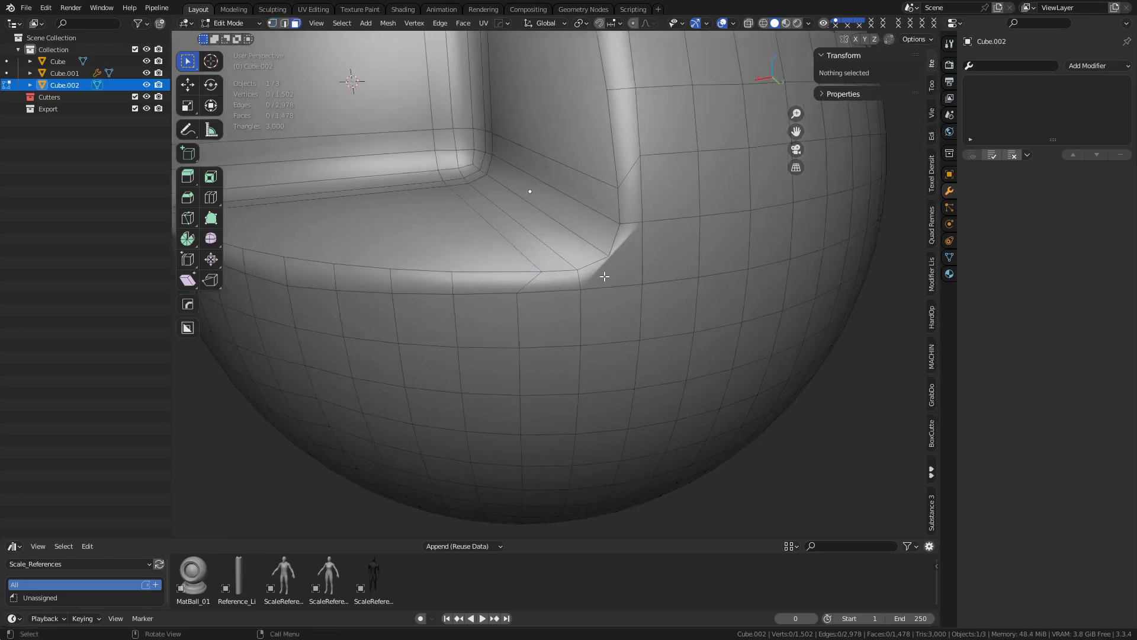
{"action": "key", "text": "1"}
{"action": "left_click", "coordinate": [614, 258]}
{"action": "left_click", "coordinate": [642, 285], "text": "shift"}
{"action": "key", "text": "j"}
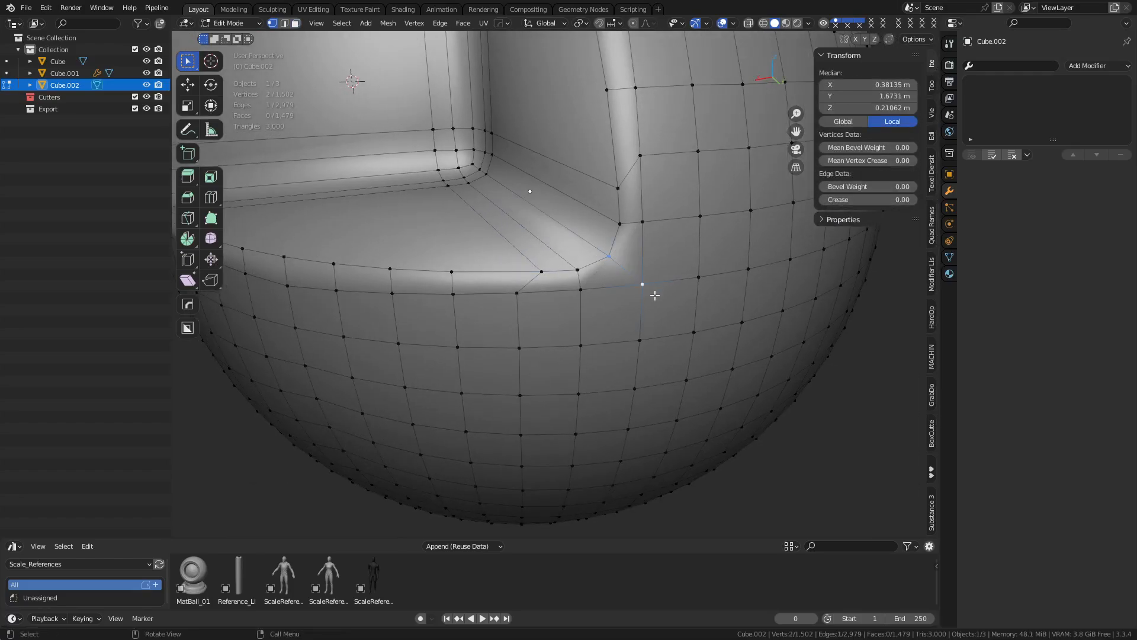
Merge the neighbouring grid vertices into the outer bevel-line vertices on both sides of the recess's rounded upper corner
{"action": "middle_click_drag", "start_coordinate": [616, 304], "coordinate": [733, 323], "text": "shift"}
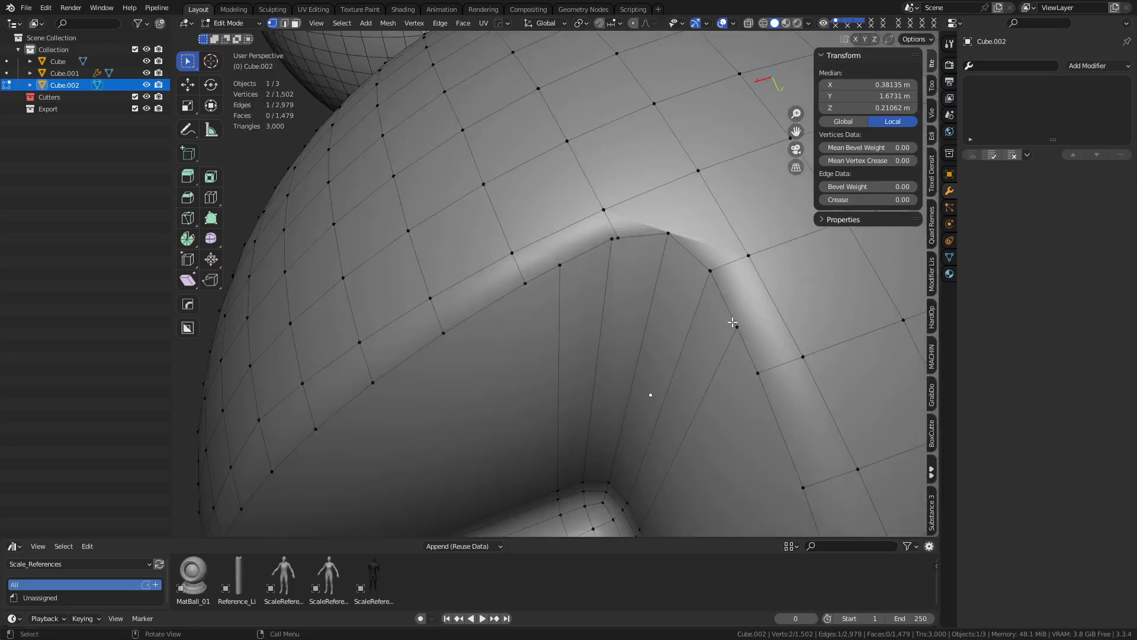
{"action": "left_click", "coordinate": [736, 325]}
{"action": "middle_click_drag", "start_coordinate": [762, 373], "coordinate": [600, 281]}
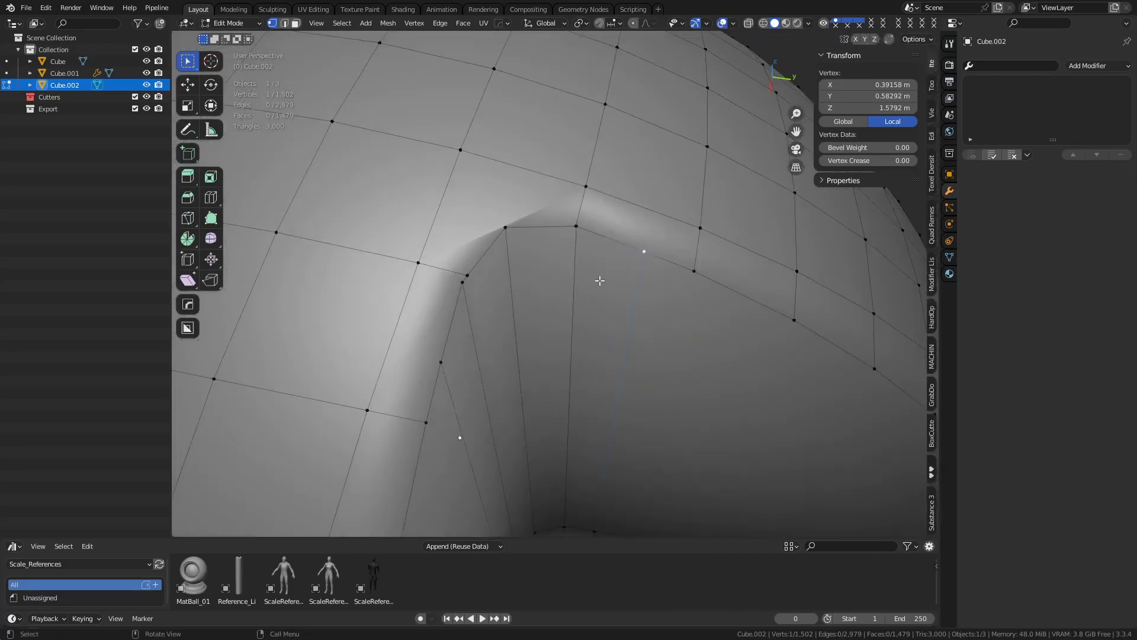
{"action": "middle_click_drag", "start_coordinate": [670, 303], "coordinate": [628, 231]}
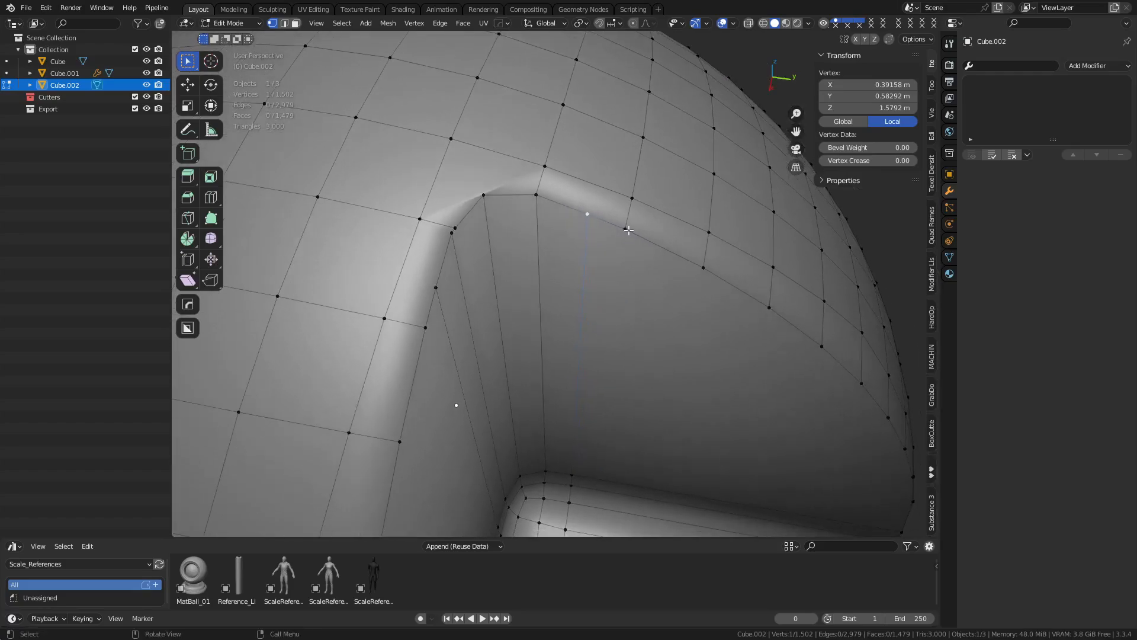
{"action": "left_click", "coordinate": [592, 212], "text": "shift"}
{"action": "key", "text": "1"}
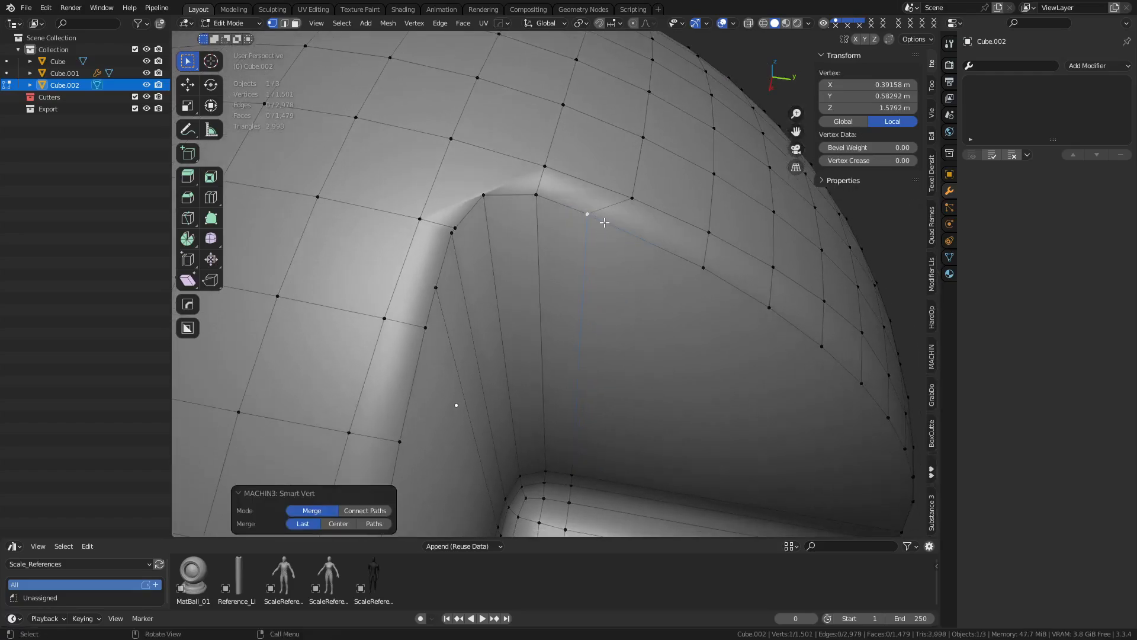
{"action": "middle_click_drag", "start_coordinate": [617, 234], "coordinate": [574, 312]}
{"action": "left_click", "coordinate": [463, 319], "text": "shift"}
{"action": "key", "text": "1"}
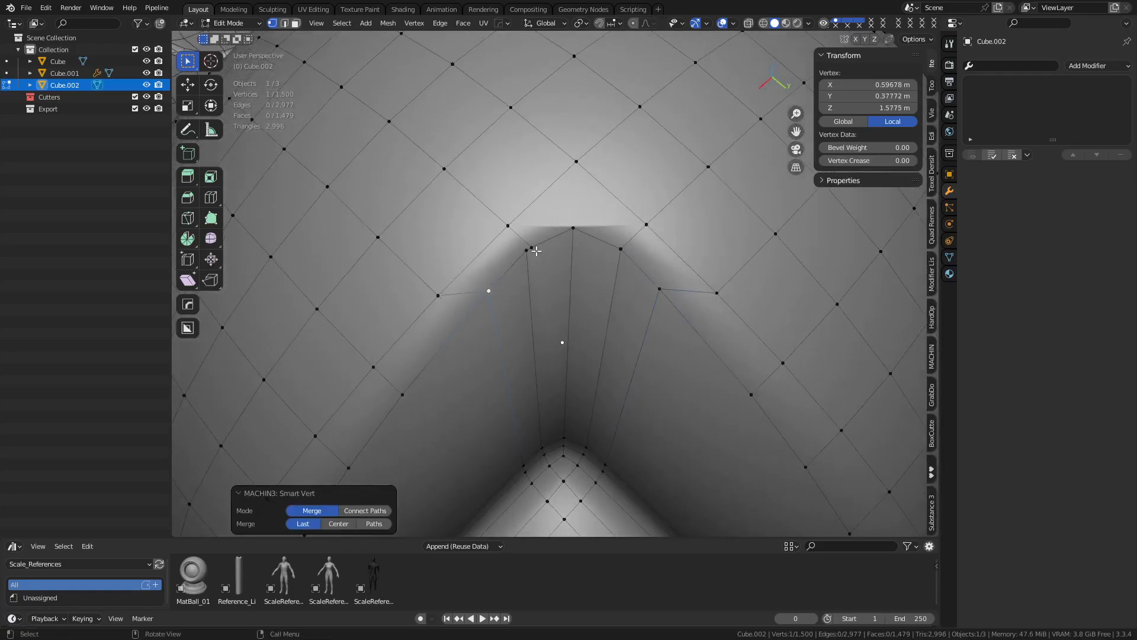
Merge the nearly coincident vertices at the upper corner and connect its middle rim vertex to the diagonally opposite grid vertex
{"action": "left_click", "coordinate": [532, 247]}
{"action": "left_click", "coordinate": [573, 228], "text": "shift"}
{"action": "key", "text": "1"}
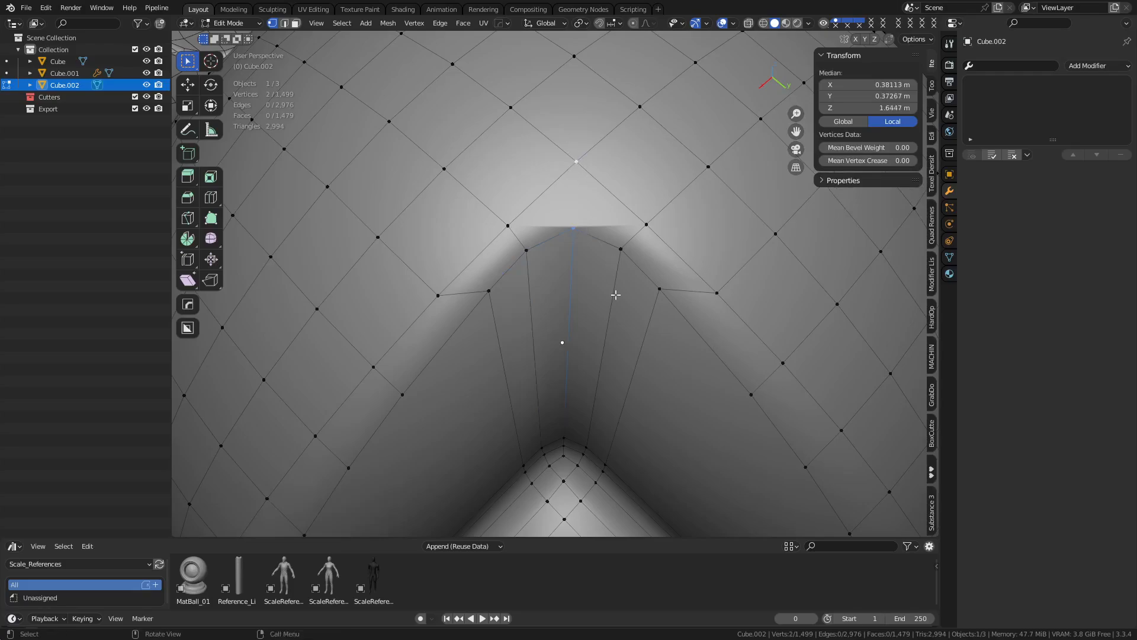
{"action": "key", "text": "j"}
At the recess's remaining lower rim corner, merge the vertical rim's neighbouring grid vertex into the outer bevel-line vertex
{"action": "scroll", "coordinate": [615, 291], "scroll_direction": "down", "scroll_amount": 5}
{"action": "middle_click_drag", "start_coordinate": [615, 289], "coordinate": [557, 308]}
{"action": "scroll", "coordinate": [576, 224], "scroll_direction": "up", "scroll_amount": 4}
{"action": "middle_click_drag", "start_coordinate": [516, 238], "coordinate": [578, 322], "text": "shift"}
{"action": "left_click", "coordinate": [499, 167]}
{"action": "left_click", "coordinate": [495, 236], "text": "shift"}
{"action": "key", "text": "1"}
Merge the nearly coincident vertices on this corner's lower rim, and the neighbouring grid vertex into the outer bevel-line vertex
{"action": "left_click", "coordinate": [593, 357]}
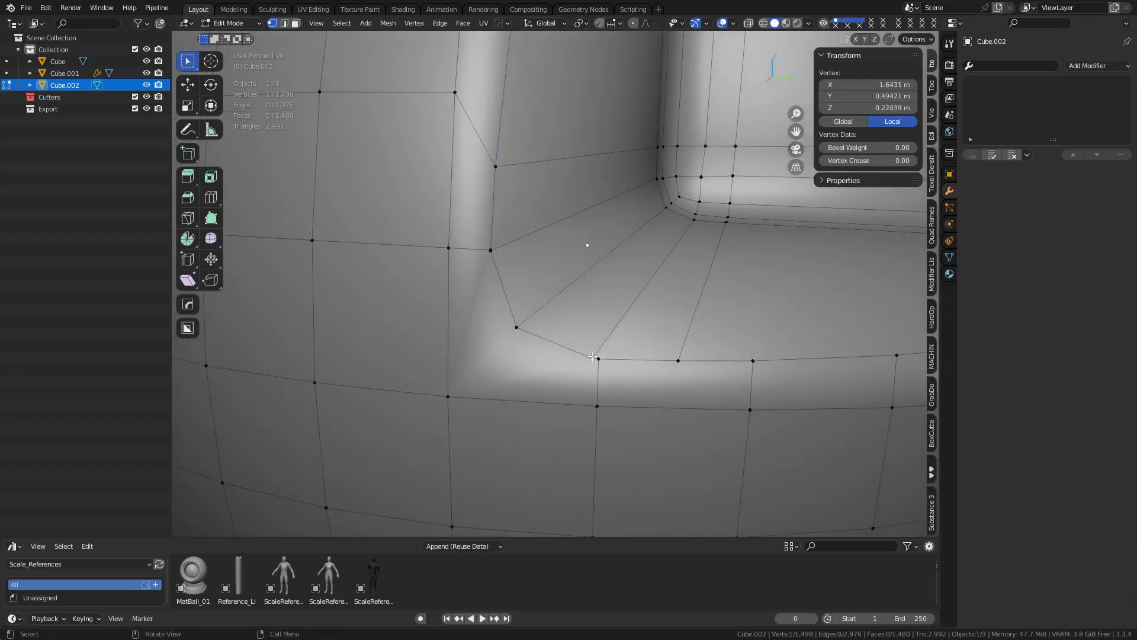
{"action": "left_click", "coordinate": [593, 358], "text": "shift"}
{"action": "key", "text": "1"}
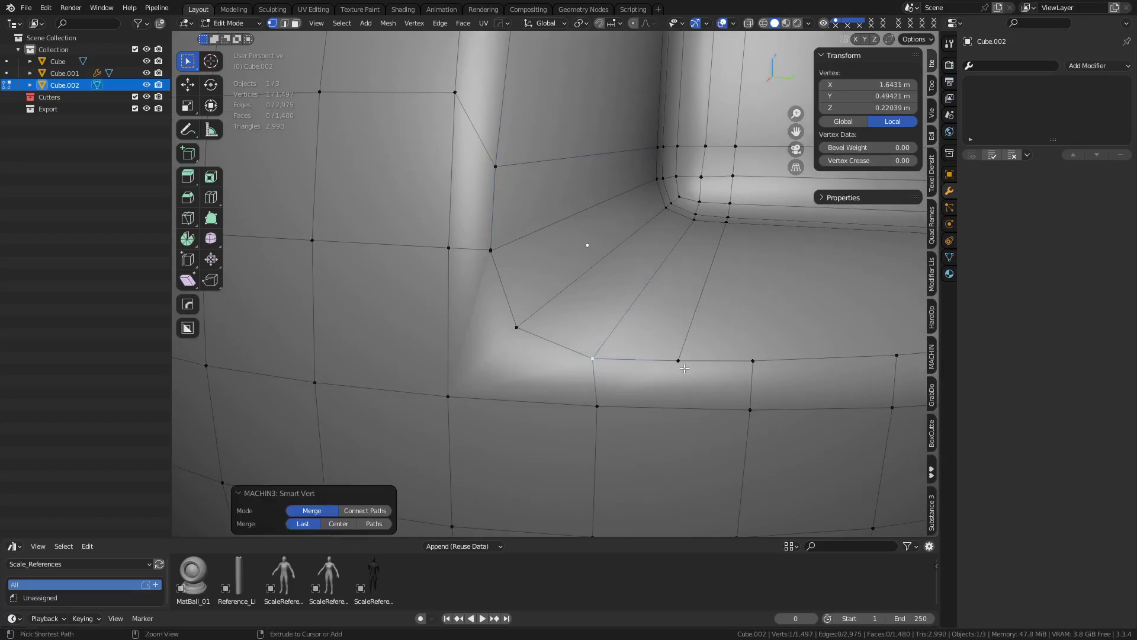
{"action": "left_click", "coordinate": [679, 360]}
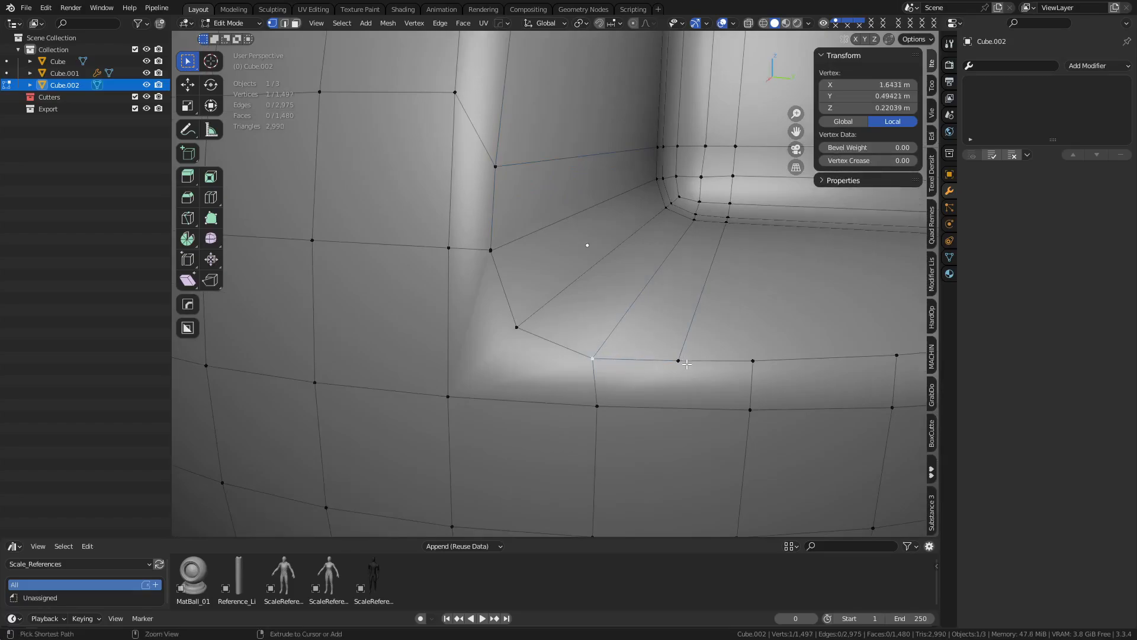
{"action": "key", "text": "ctrl+z"}
{"action": "left_click", "coordinate": [604, 359]}
{"action": "left_click", "coordinate": [593, 358], "text": "shift"}
{"action": "key", "text": "1"}
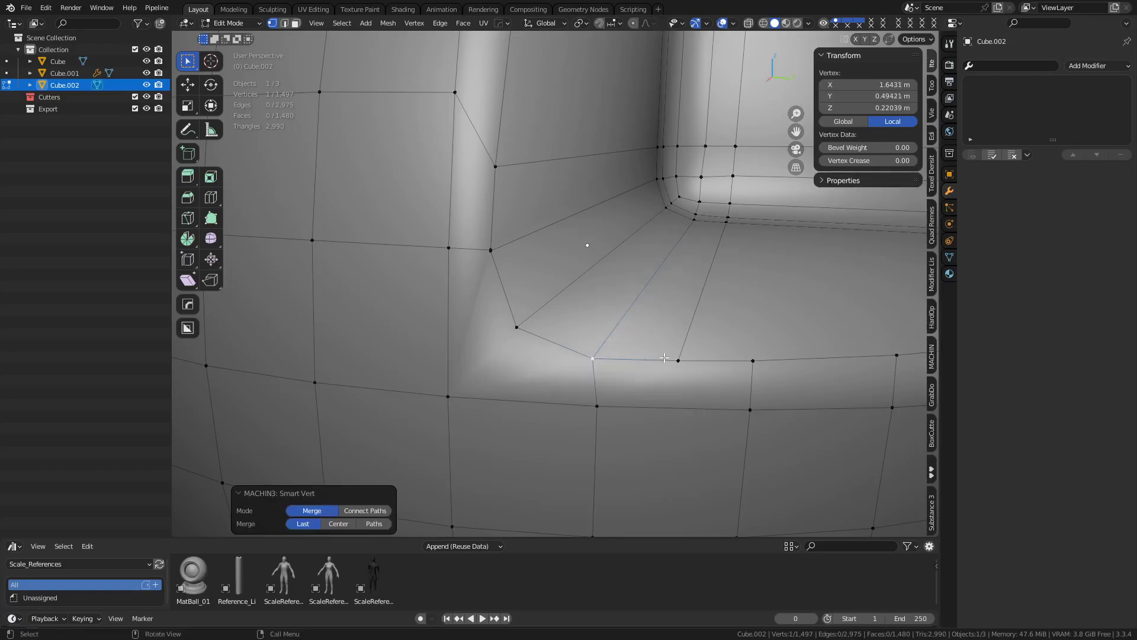
{"action": "left_click", "coordinate": [679, 359]}
{"action": "left_click", "coordinate": [753, 355], "text": "shift"}
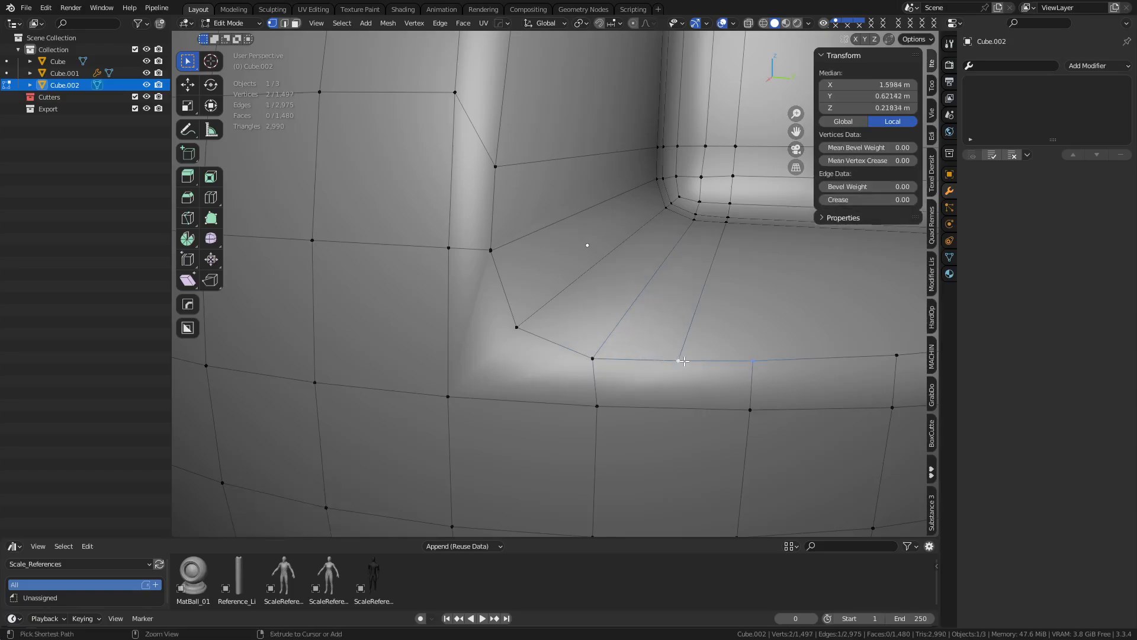
{"action": "key", "text": "1"}
Connect this lower corner's middle rim vertex to the diagonally opposite grid vertex on the sphere
{"action": "left_click", "coordinate": [518, 326]}
{"action": "left_click", "coordinate": [451, 395], "text": "shift"}
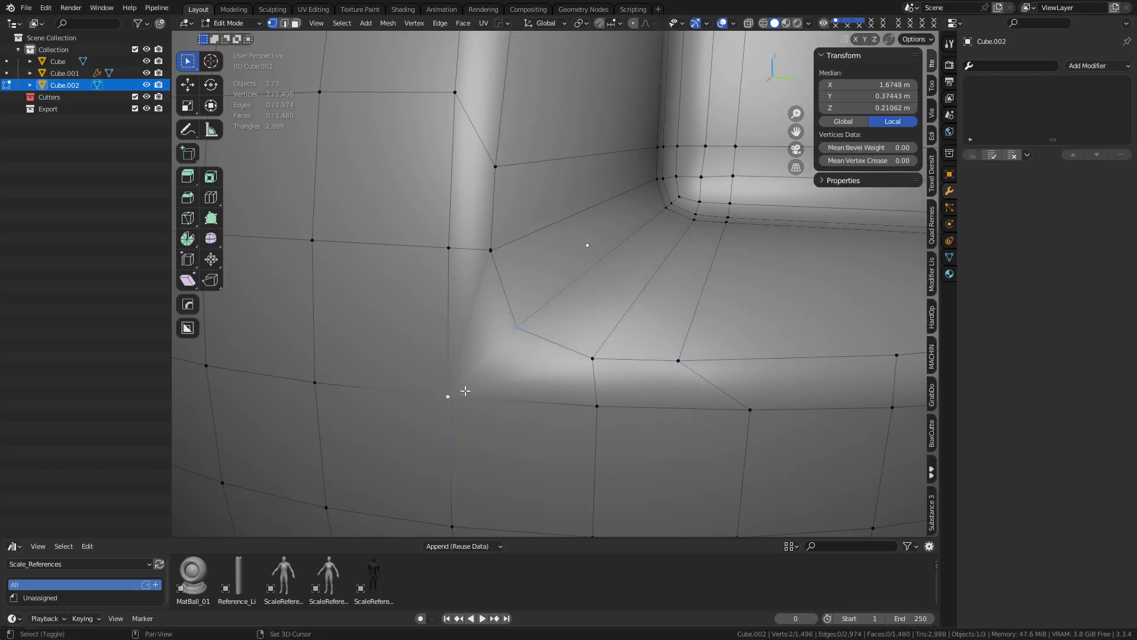
{"action": "scroll", "coordinate": [615, 366], "scroll_direction": "down", "scroll_amount": 4}
{"action": "key", "text": "f"}
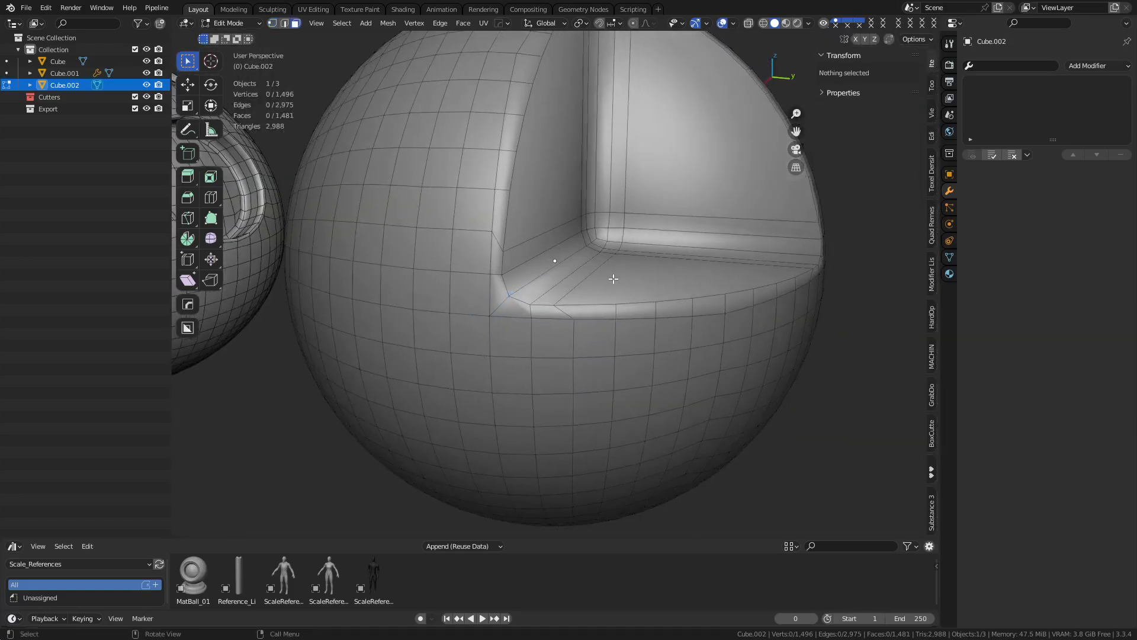
Inspect the recess's large floor face and count the vertices along the adjacent wall's curved rim by selecting the shortest path
{"action": "middle_click_drag", "start_coordinate": [700, 316], "coordinate": [620, 364]}
{"action": "scroll", "coordinate": [614, 365], "scroll_direction": "up", "scroll_amount": 2}
{"action": "key", "text": "1"}
{"action": "middle_click_drag", "start_coordinate": [551, 368], "coordinate": [524, 366]}
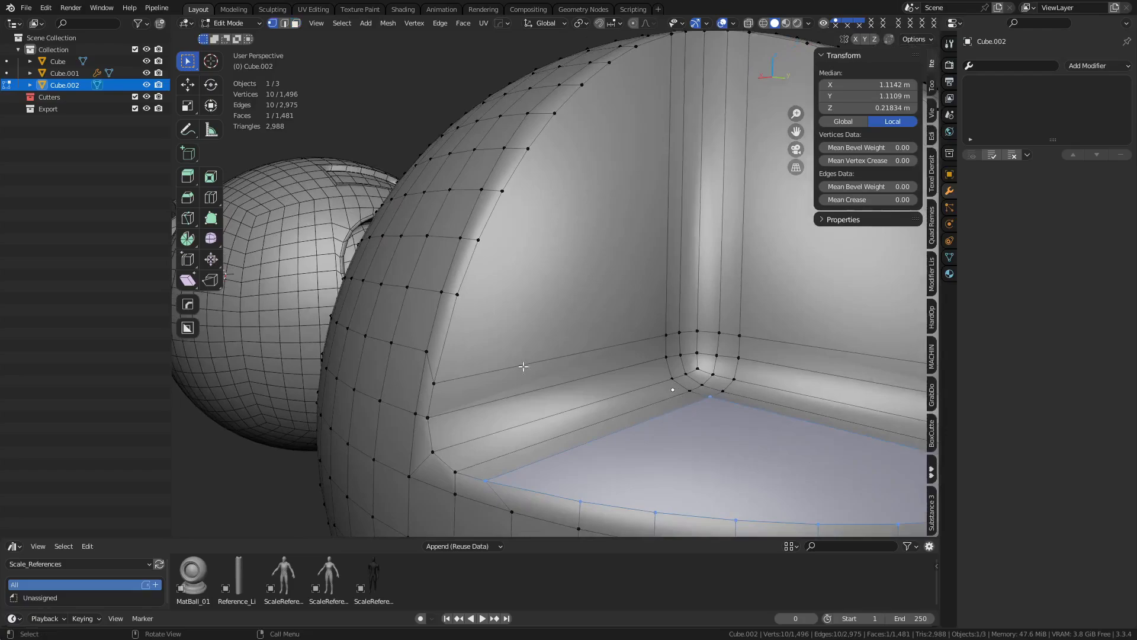
{"action": "left_click", "coordinate": [460, 309]}
{"action": "middle_click_drag", "start_coordinate": [460, 309], "coordinate": [556, 175]}
{"action": "left_click", "coordinate": [552, 120], "text": "ctrl"}
{"action": "middle_click_drag", "start_coordinate": [552, 121], "coordinate": [567, 244]}
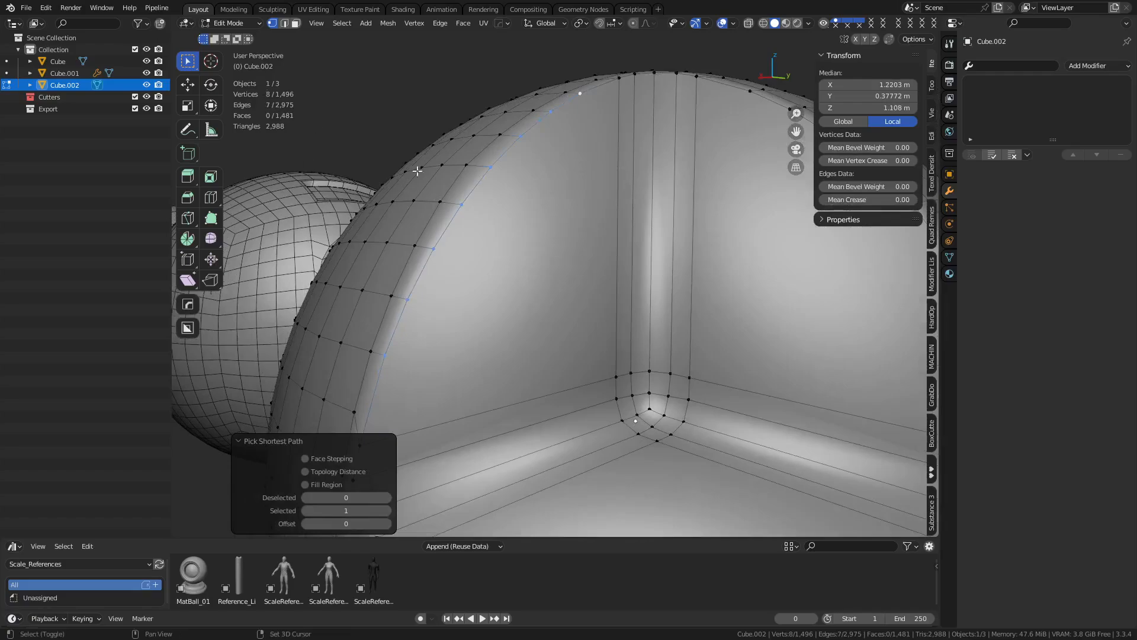
{"action": "middle_click_drag", "start_coordinate": [417, 171], "coordinate": [296, 115]}
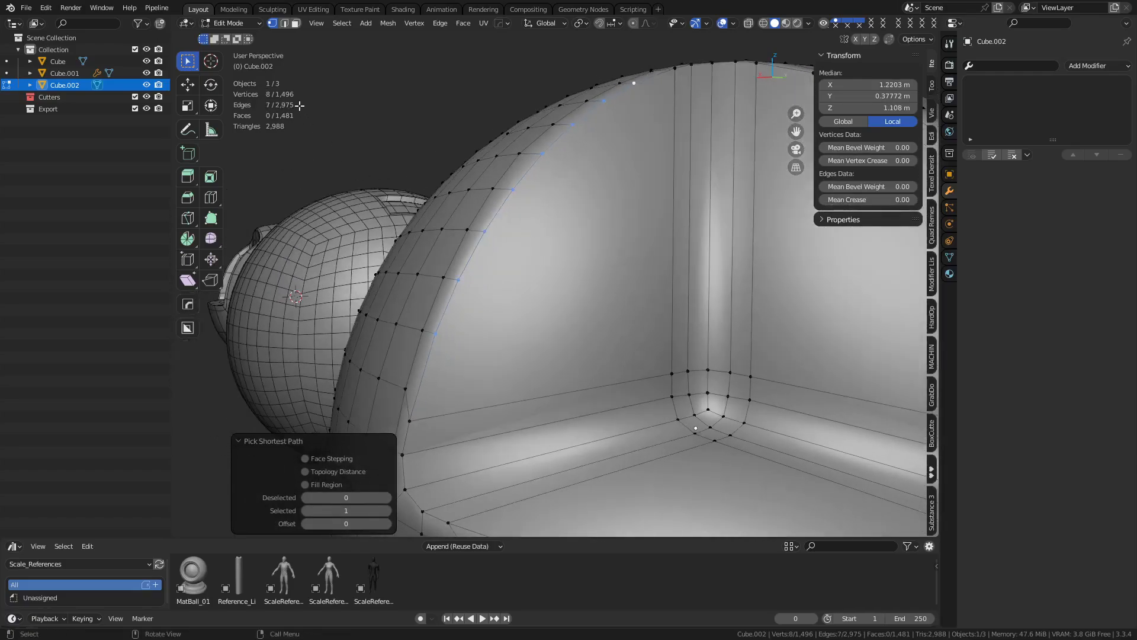
{"action": "middle_click_drag", "start_coordinate": [582, 303], "coordinate": [590, 335]}
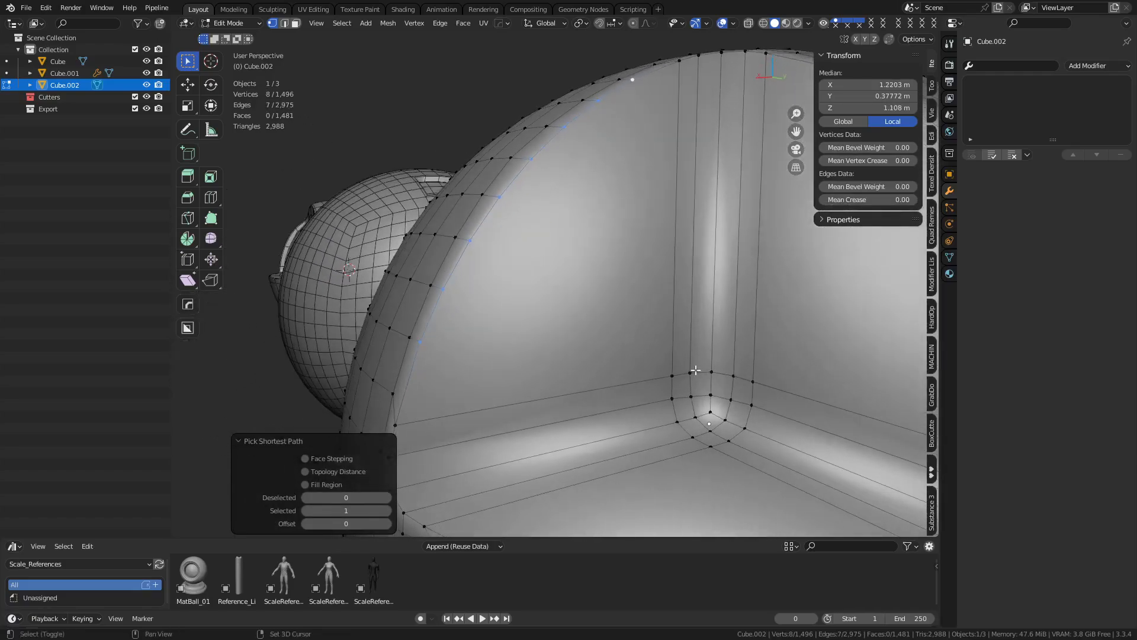
Add three evenly spaced loop cuts across the rounded bevel strip between the recess's side wall and floor, without sliding them
{"action": "middle_click_drag", "start_coordinate": [695, 368], "coordinate": [661, 336], "text": "shift"}
{"action": "key", "text": "ctrl+r"}
{"action": "scroll", "coordinate": [548, 382], "scroll_direction": "up", "scroll_amount": 2}
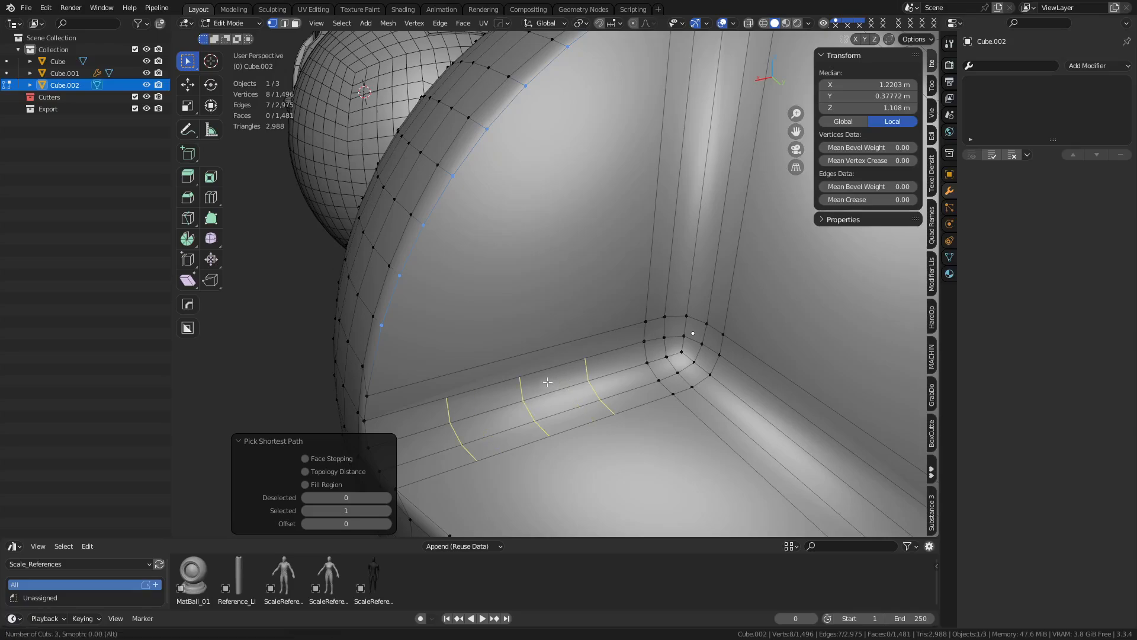
{"action": "left_click", "coordinate": [547, 382]}
{"action": "right_click", "coordinate": [547, 382]}
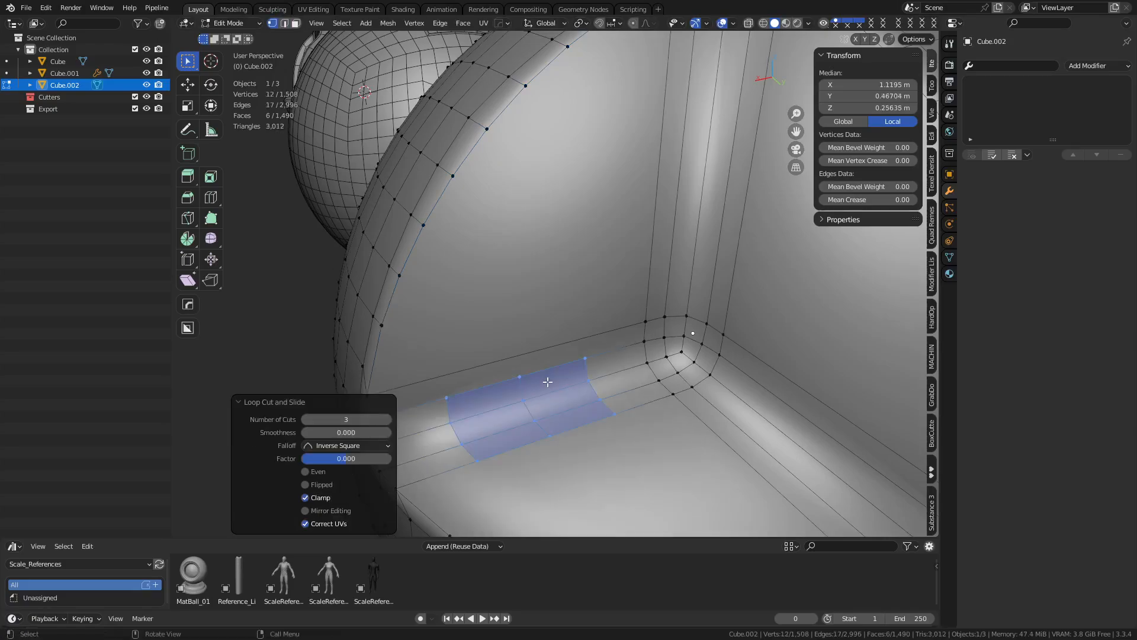
Add four edge loops across the vertical inner corner strip of the recess
{"action": "key", "text": "ctrl+r"}
{"action": "scroll", "coordinate": [696, 211], "scroll_direction": "up", "scroll_amount": 1}
{"action": "left_click", "coordinate": [695, 211]}
{"action": "right_click", "coordinate": [696, 211]}
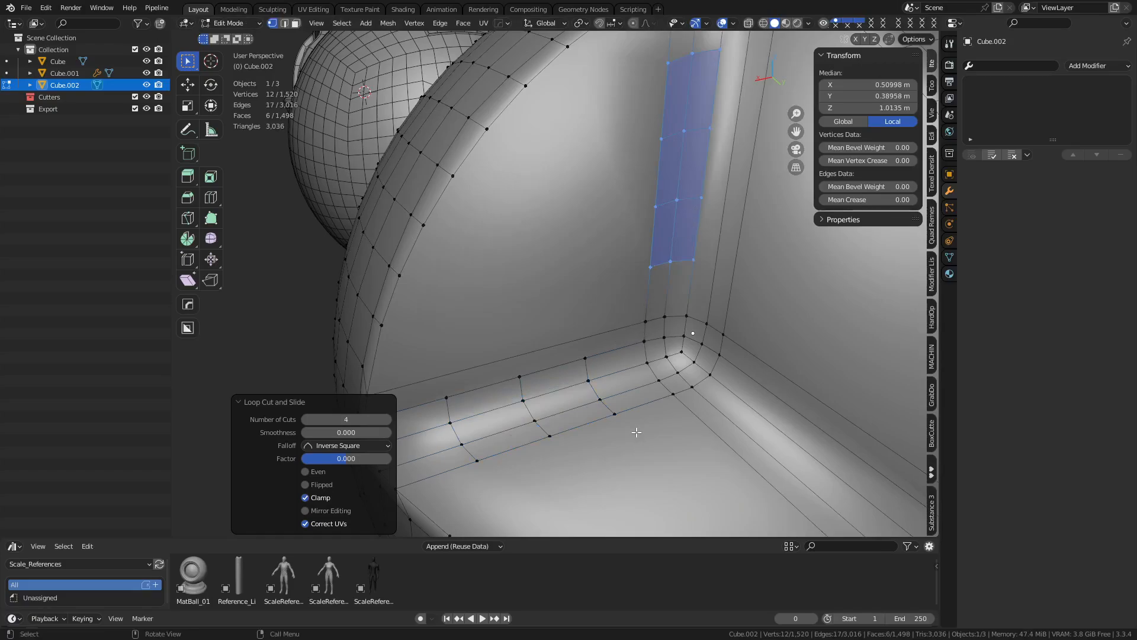
Try deleting only the large left inner wall face, and undo the deletion
{"action": "middle_click_drag", "start_coordinate": [636, 432], "coordinate": [608, 316]}
{"action": "key", "text": "2"}
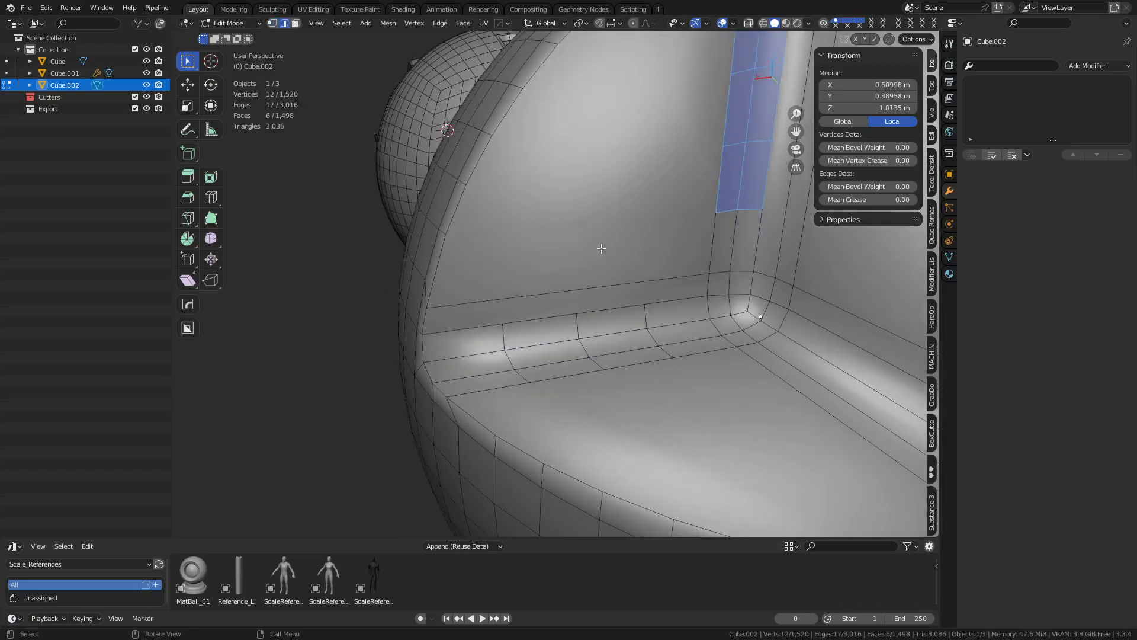
{"action": "key", "text": "3"}
{"action": "left_click", "coordinate": [622, 242]}
{"action": "key", "text": "x"}
{"action": "left_click", "coordinate": [628, 240]}
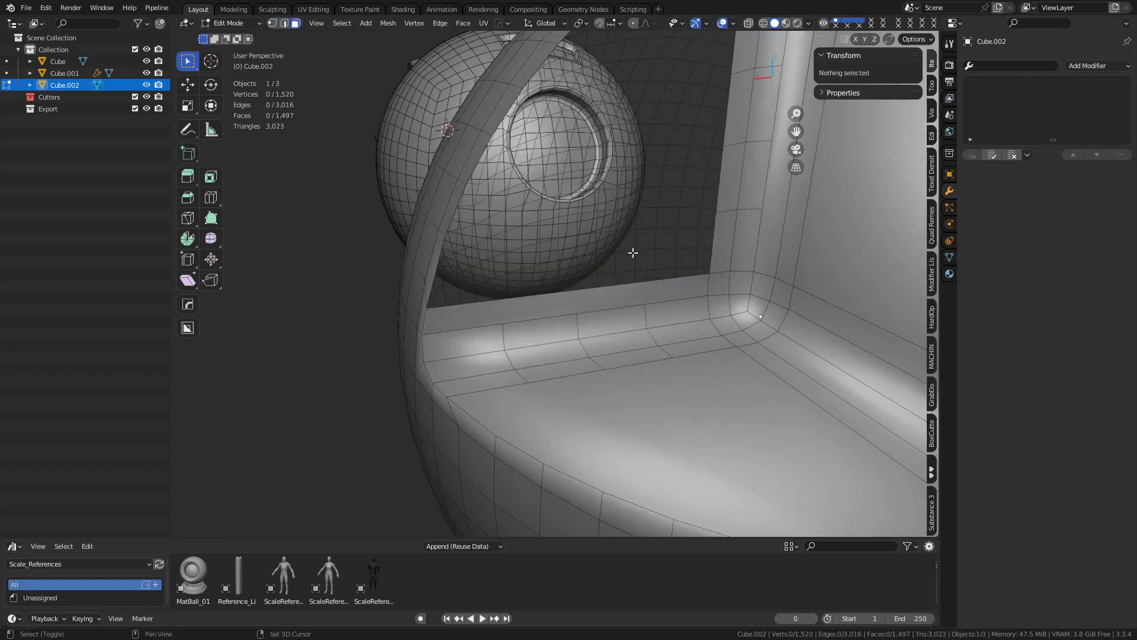
{"action": "key", "text": "ctrl+z"}
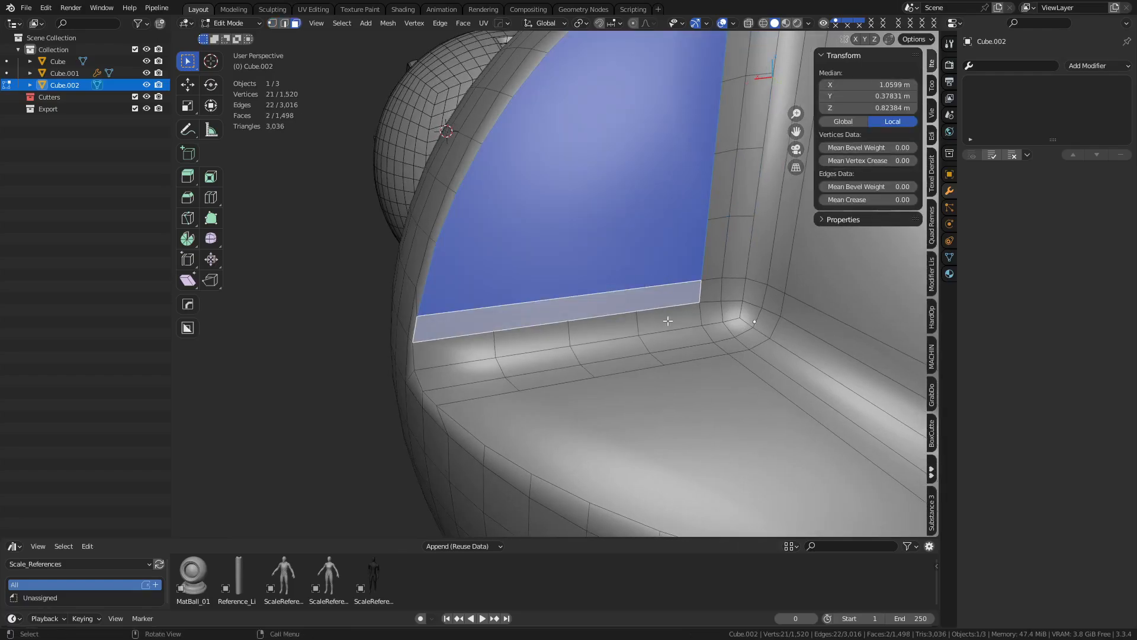
Delete the large left inner wall face together with the narrow strip face below it
{"action": "key", "text": "x"}
{"action": "left_click", "coordinate": [611, 297]}
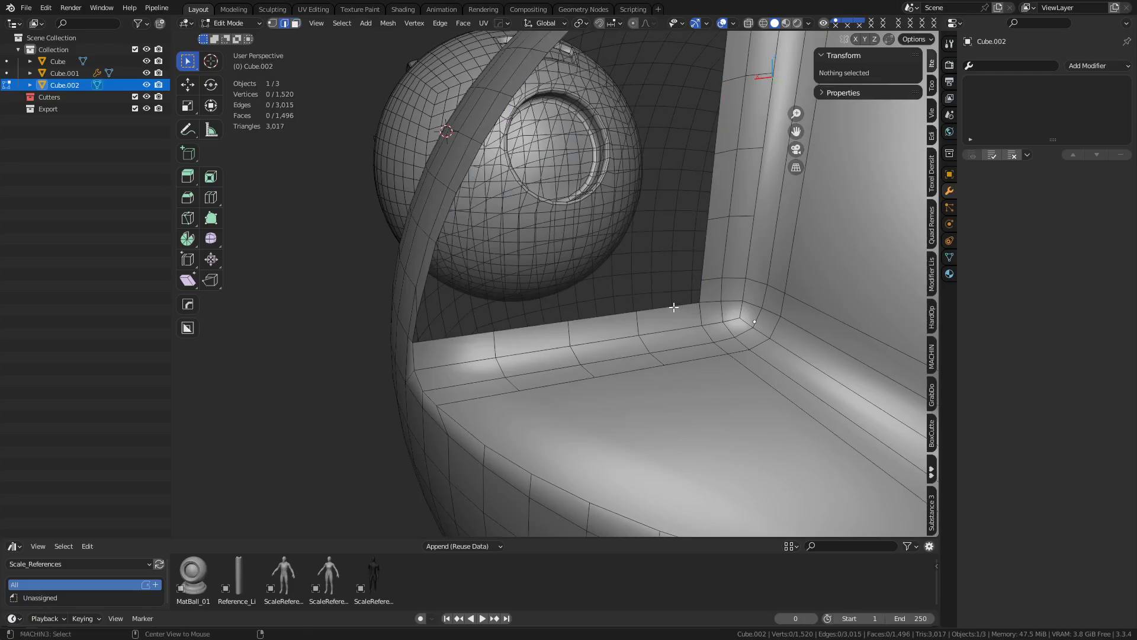
Try to Grid Fill the open boundary loop of the left inner wall
{"action": "left_click", "coordinate": [673, 307], "text": "alt"}
{"action": "middle_click_drag", "start_coordinate": [673, 307], "coordinate": [682, 296]}
{"action": "key", "text": "ctrl+f"}
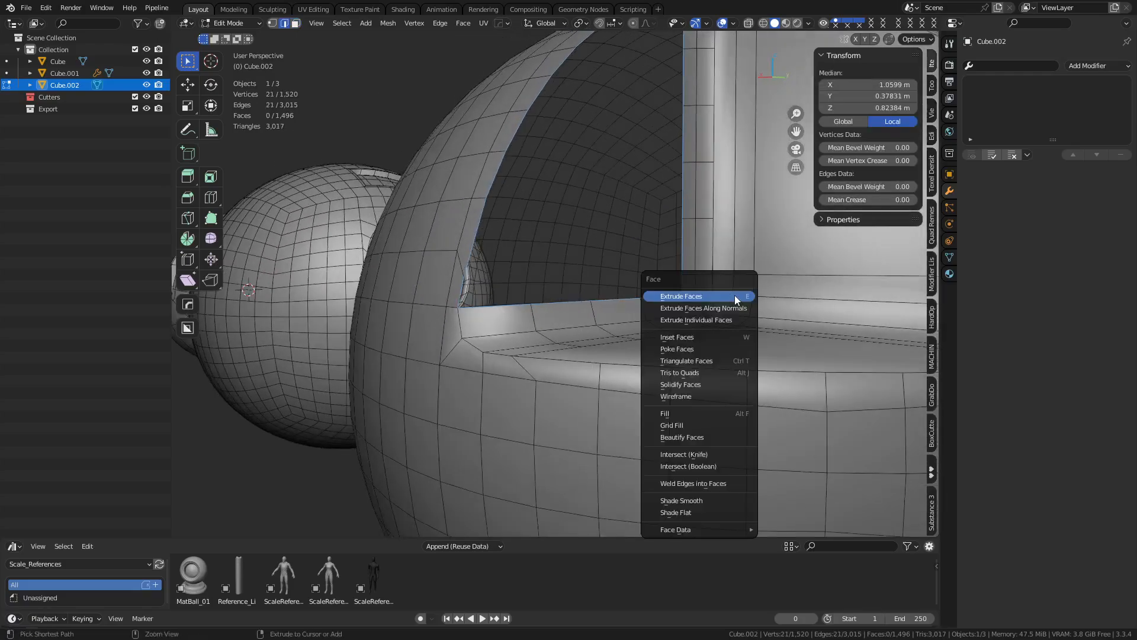
{"action": "left_click", "coordinate": [699, 423]}
{"action": "middle_click_drag", "start_coordinate": [675, 367], "coordinate": [621, 361]}
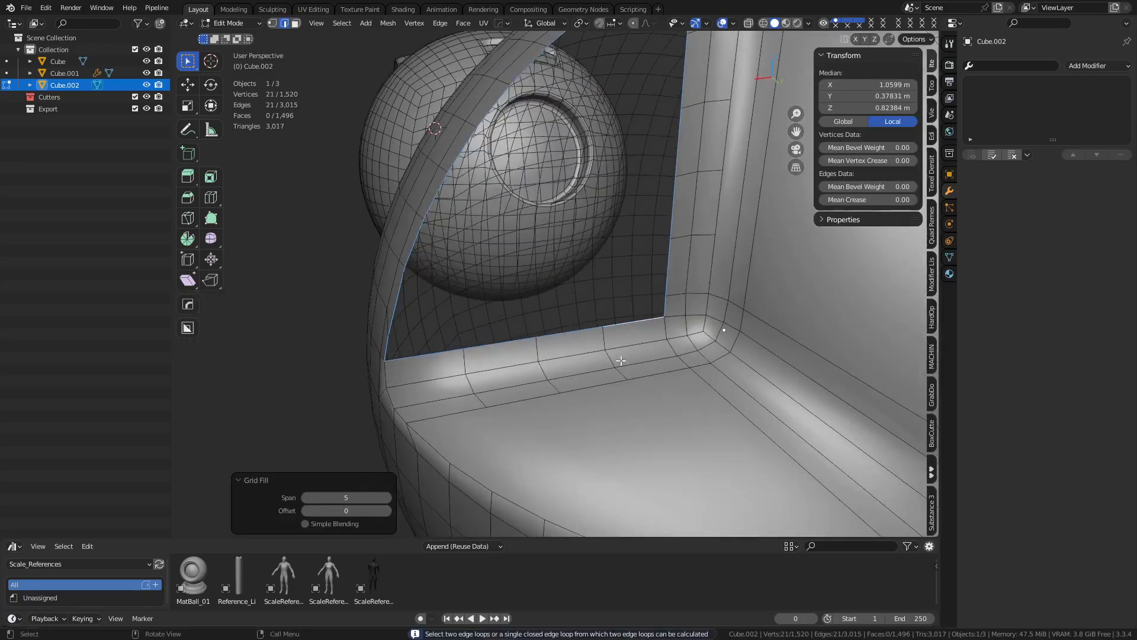
Dissolve the cross edges on the lower strip beneath the left wall opening and recut it with four edge loops
{"action": "left_click", "coordinate": [459, 363], "text": "alt"}
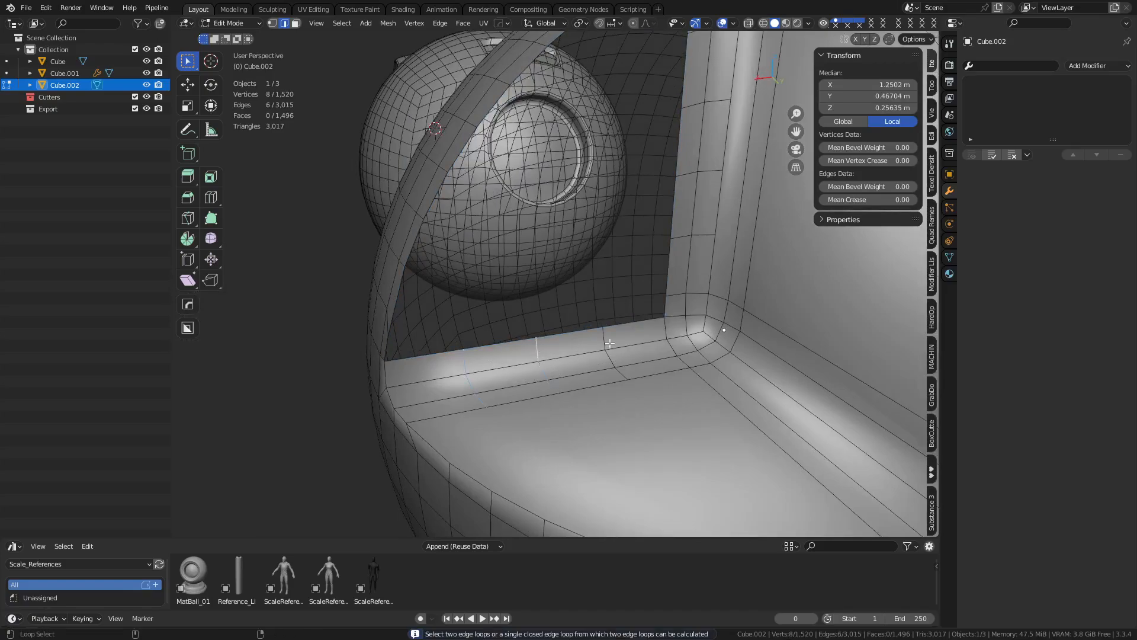
{"action": "key", "text": "ctrl+x"}
{"action": "key", "text": "ctrl+r"}
{"action": "scroll", "coordinate": [555, 366], "scroll_direction": "up", "scroll_amount": 1}
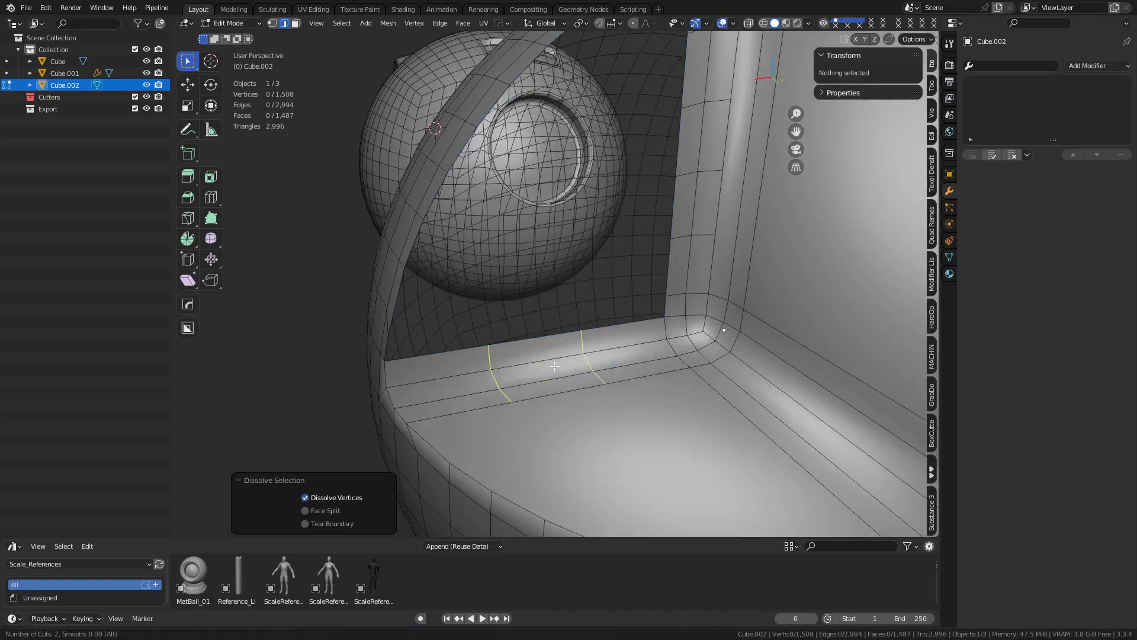
{"action": "left_click", "coordinate": [555, 367]}
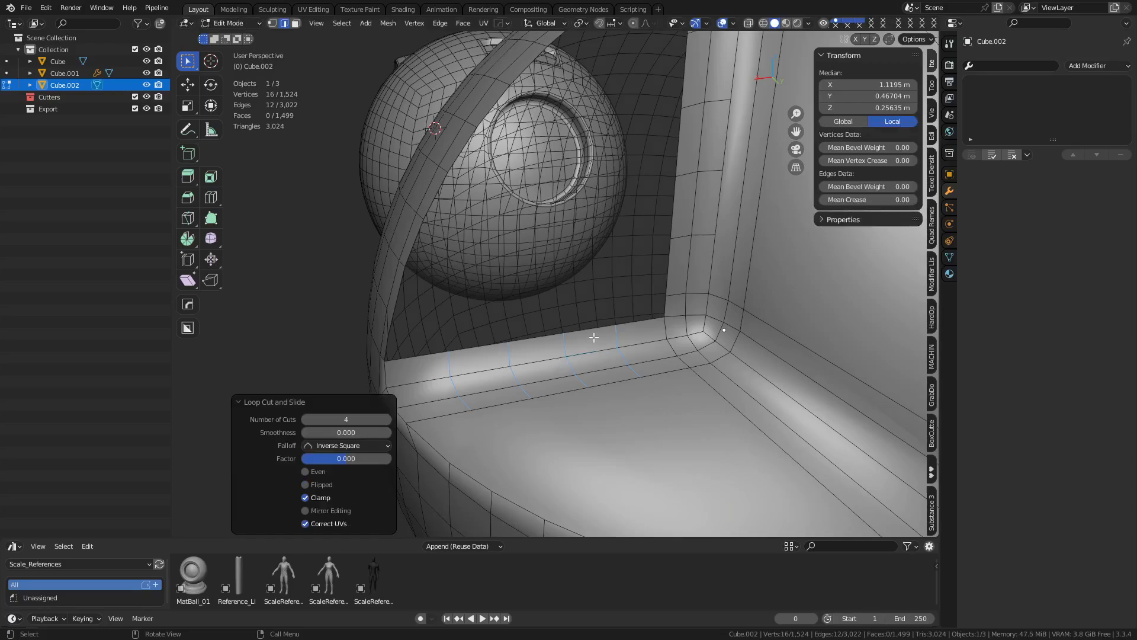
Try a Grid Fill with span 6 on the left wall opening, inspect it in Object Mode and undo it
{"action": "key", "text": "ctrl+f"}
{"action": "left_click", "coordinate": [699, 334]}
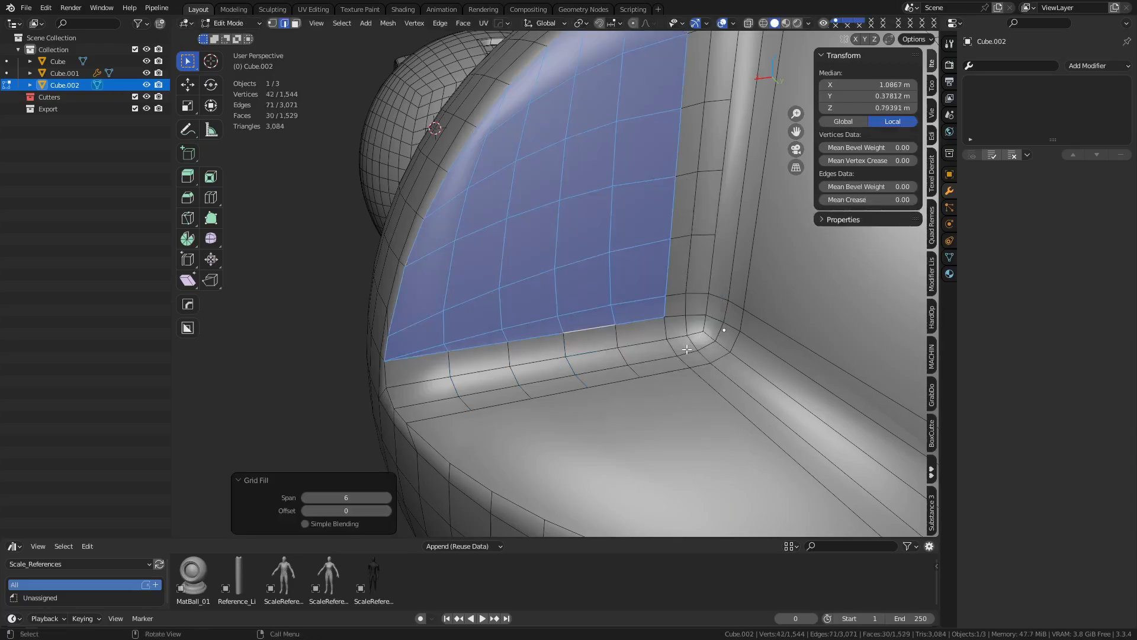
{"action": "middle_click_drag", "start_coordinate": [688, 350], "coordinate": [535, 347]}
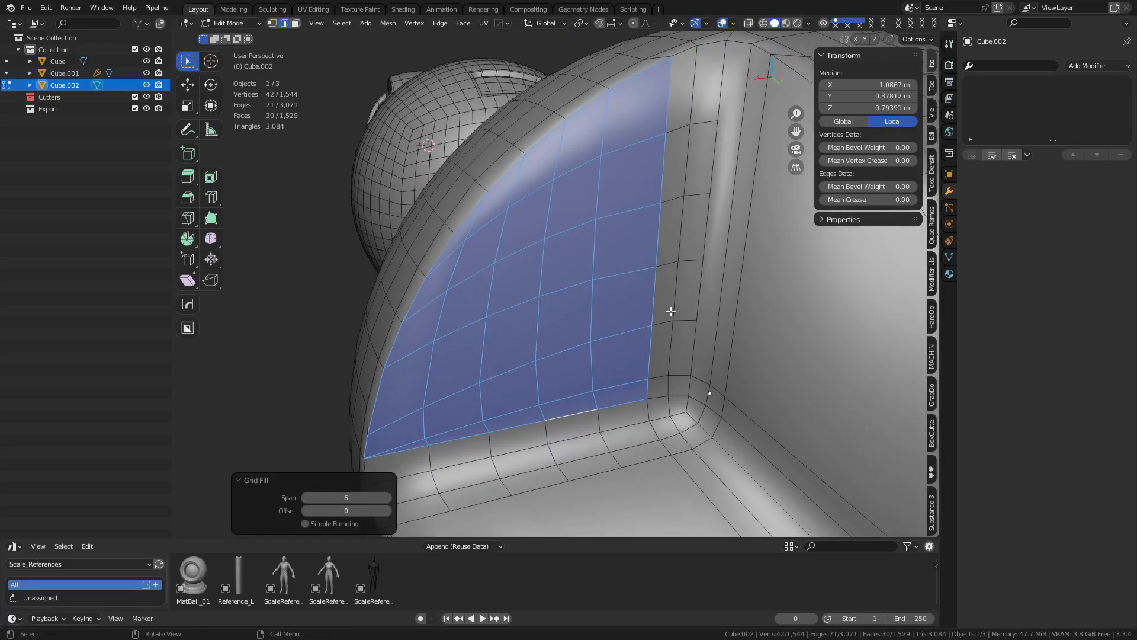
{"action": "middle_click_drag", "start_coordinate": [671, 311], "coordinate": [610, 372]}
{"action": "key", "text": "Tab"}
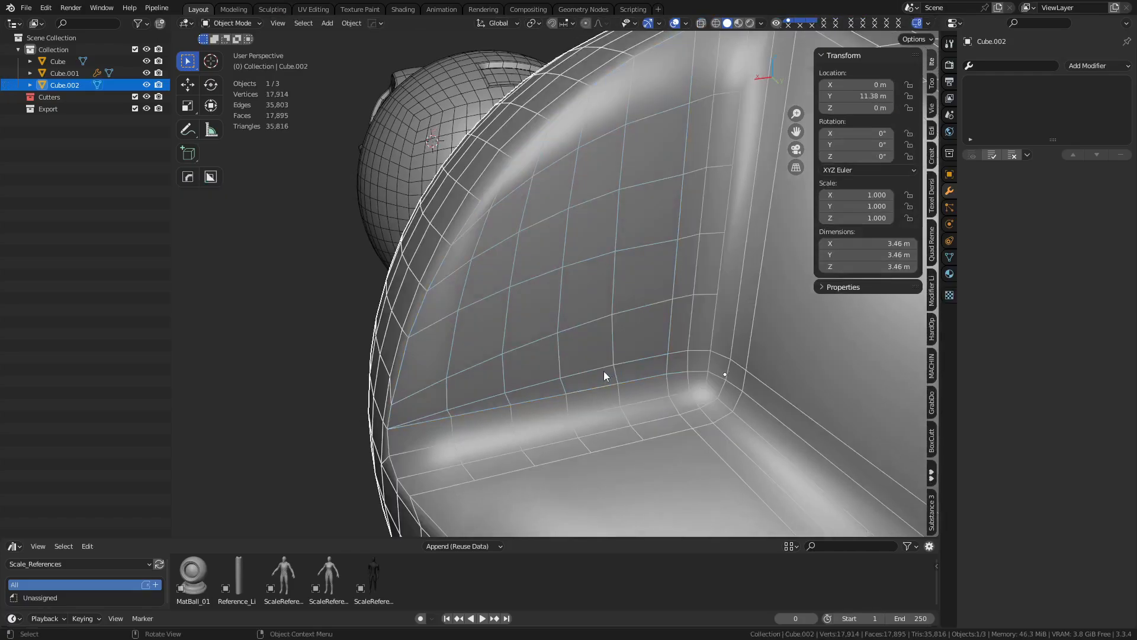
{"action": "key", "text": "ctrl+z"}
{"action": "key", "text": "ctrl+z"}
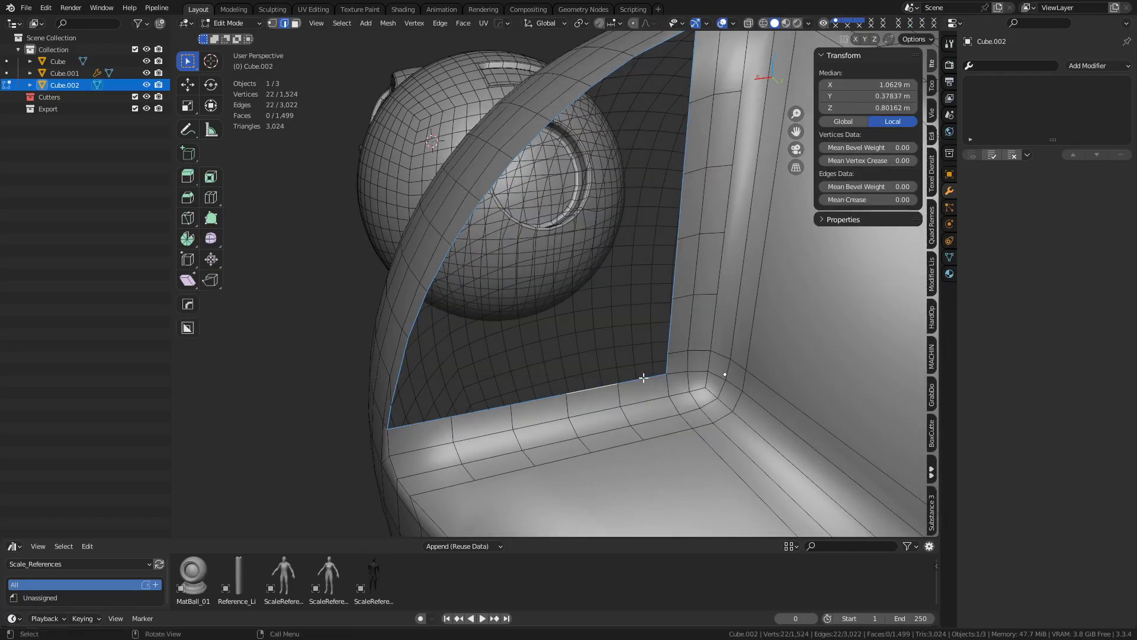
Fill the left wall opening with a single face and switch to Object Mode
{"action": "key", "text": "f"}
{"action": "key", "text": "Tab"}
{"action": "left_click", "coordinate": [596, 378]}
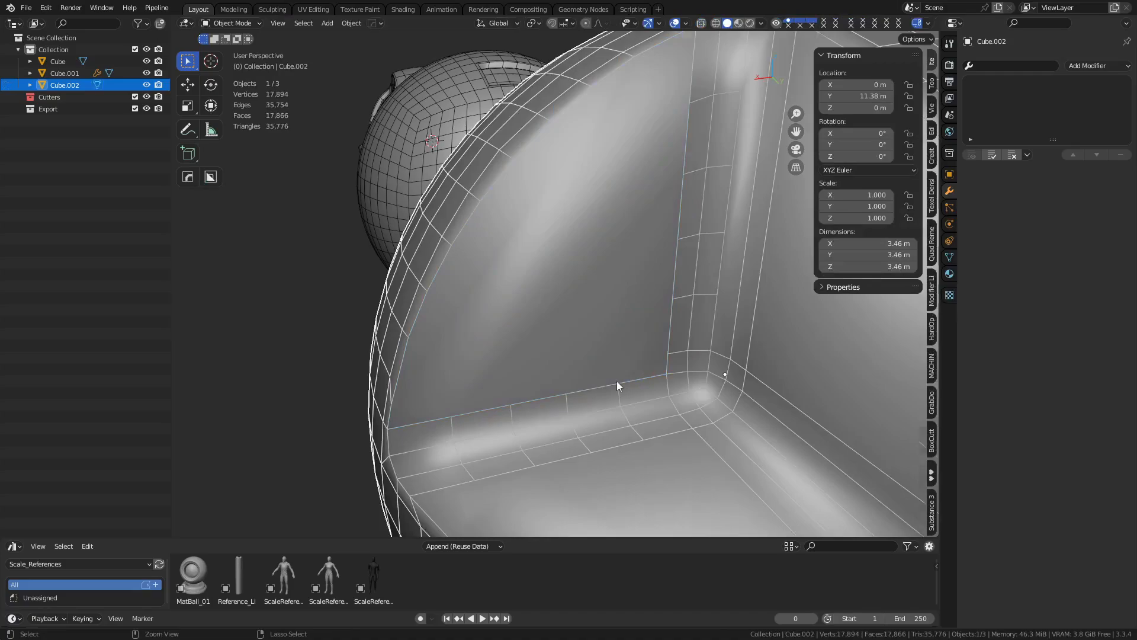
Add a level 2 Subdivision modifier with its edit-mode display off, and hide the wireframe to inspect the recess shading
{"action": "key", "text": "ctrl+2"}
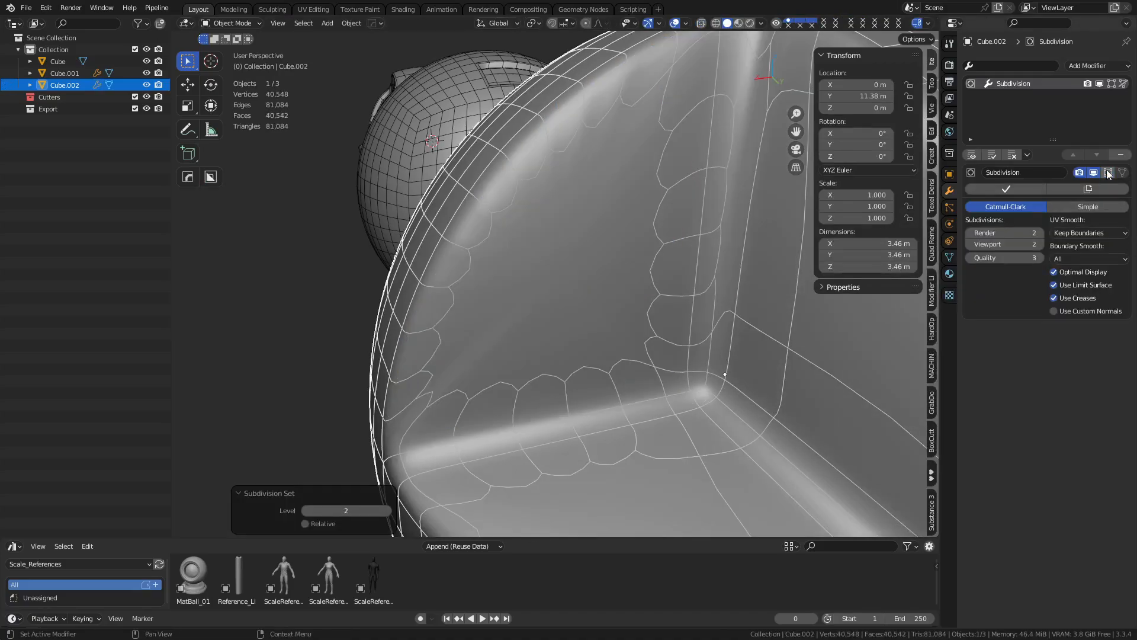
{"action": "key", "text": "ctrl+Tab"}
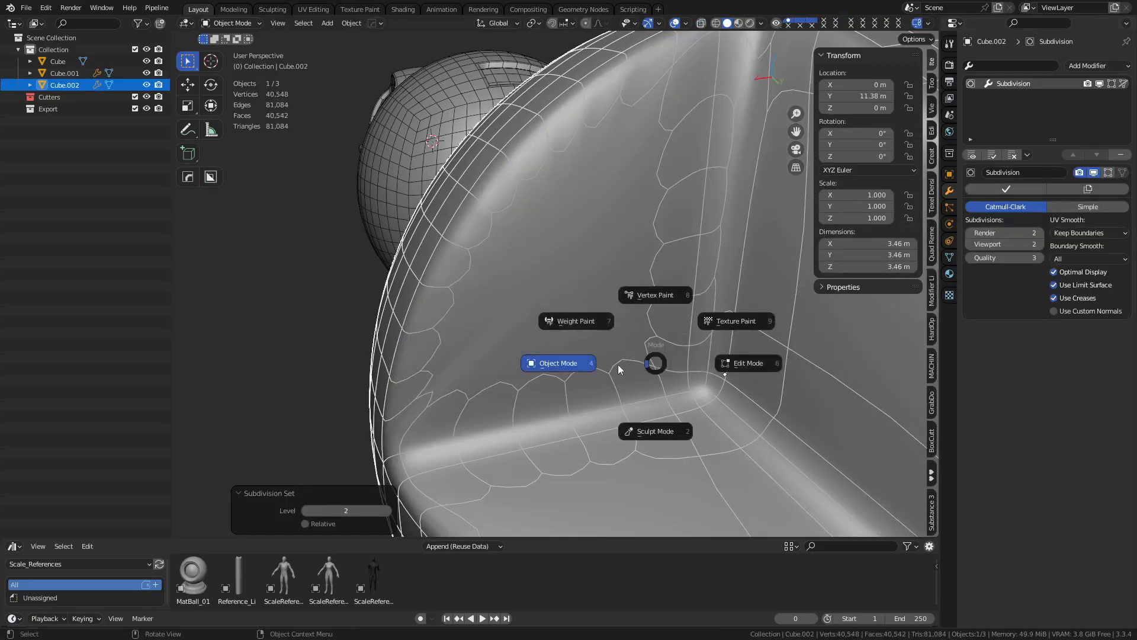
{"action": "left_click", "coordinate": [617, 368]}
{"action": "key", "text": "shift+w"}
{"action": "scroll", "coordinate": [629, 372], "scroll_direction": "down", "scroll_amount": 3}
{"action": "middle_click_drag", "start_coordinate": [631, 372], "coordinate": [667, 382]}
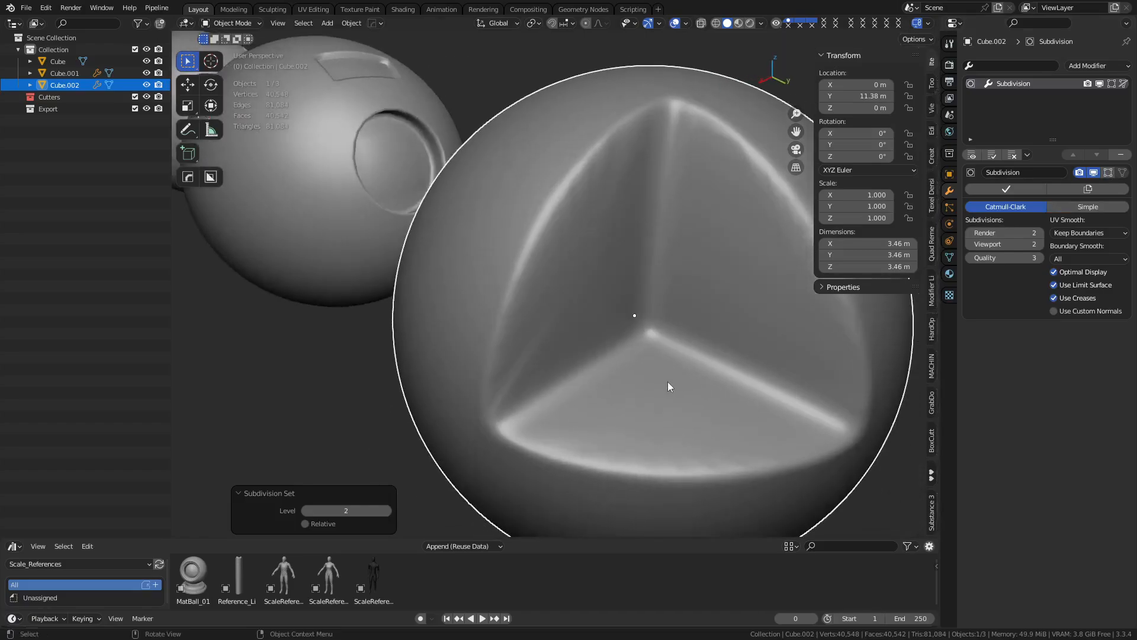
In Edit Mode, extrude the left inner wall face in place and scale it to about 0.926
{"action": "key", "text": "Tab"}
{"action": "left_click", "coordinate": [599, 381]}
{"action": "middle_click_drag", "start_coordinate": [815, 414], "coordinate": [790, 406]}
{"action": "scroll", "coordinate": [734, 442], "scroll_direction": "up", "scroll_amount": 2}
{"action": "middle_click_drag", "start_coordinate": [734, 442], "coordinate": [729, 443]}
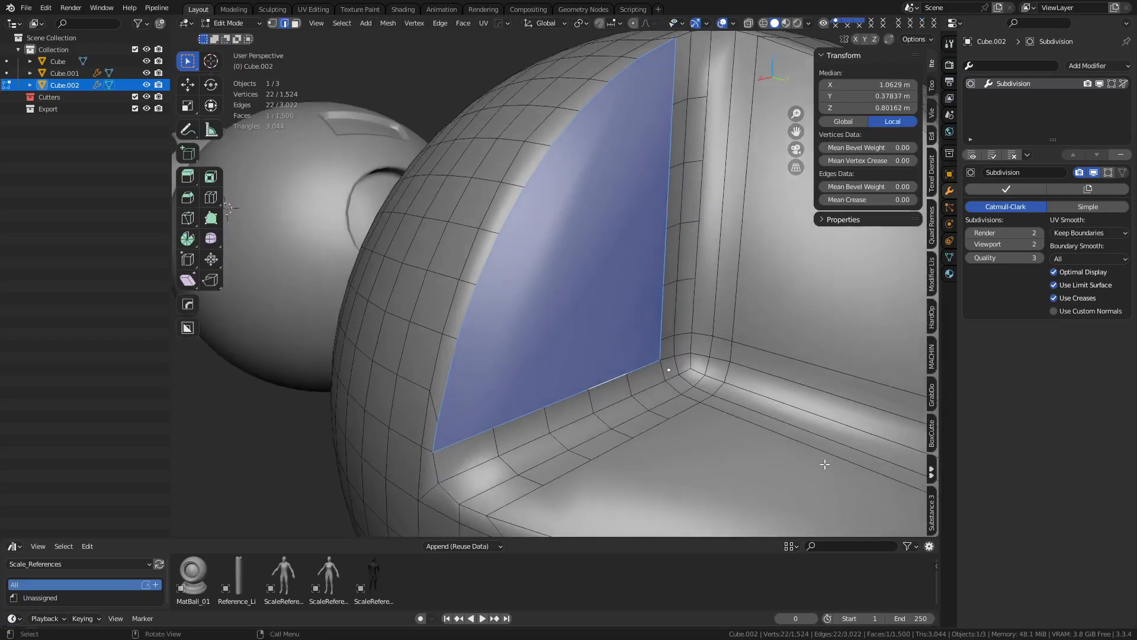
{"action": "middle_click_drag", "start_coordinate": [824, 464], "coordinate": [794, 468]}
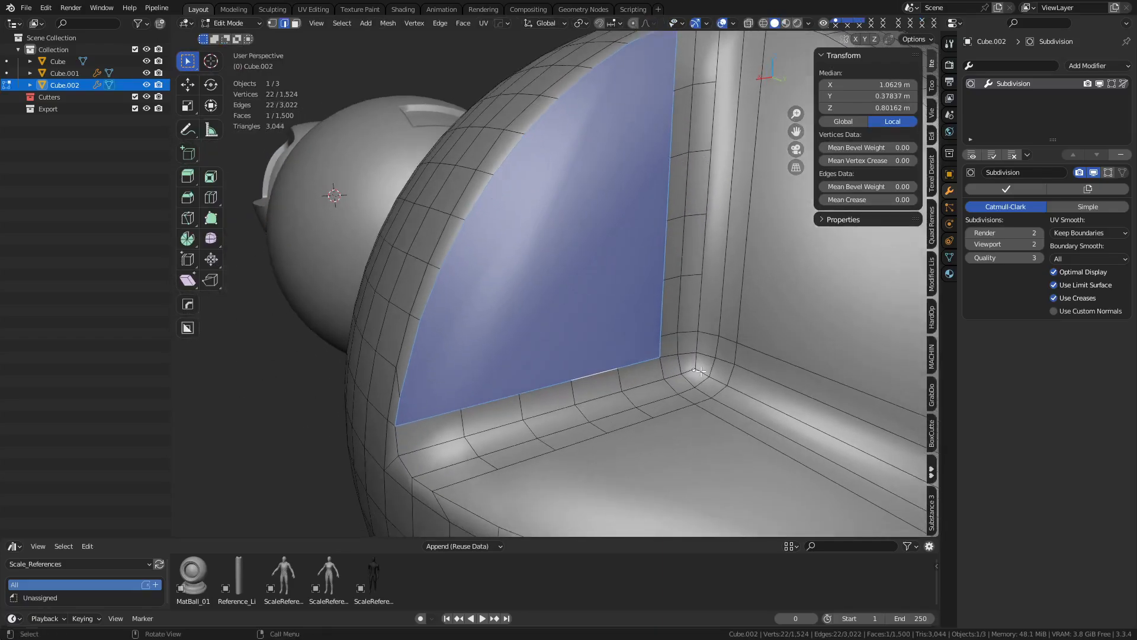
{"action": "key", "text": "e"}
{"action": "key", "text": "s"}
{"action": "left_click", "coordinate": [749, 447]}
Check the wall's shading in Object Mode, return to Edit Mode and undo the scaled extrusion
{"action": "key", "text": "Tab"}
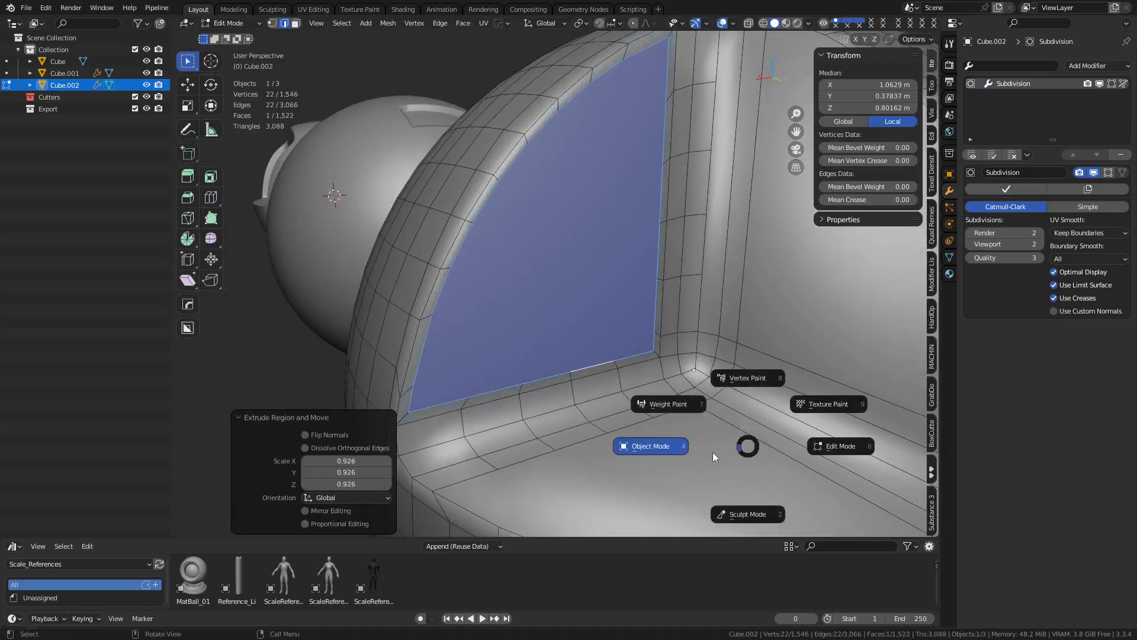
{"action": "left_click", "coordinate": [712, 452]}
{"action": "mouse_move", "coordinate": [672, 414]}
{"action": "middle_mouse_down"}
{"action": "mouse_move", "coordinate": [711, 385]}
{"action": "mouse_move", "coordinate": [685, 385]}
{"action": "mouse_move", "coordinate": [676, 404]}
{"action": "middle_mouse_up"}
{"action": "key", "text": "Tab"}
{"action": "left_click", "coordinate": [725, 383]}
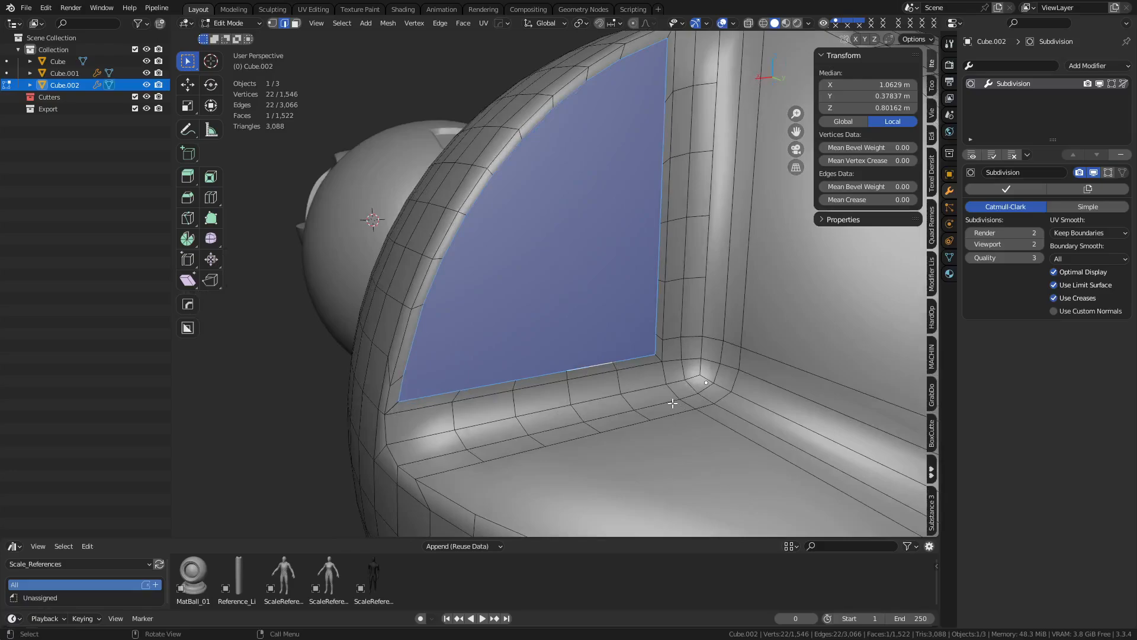
{"action": "middle_click_drag", "start_coordinate": [681, 409], "coordinate": [657, 366]}
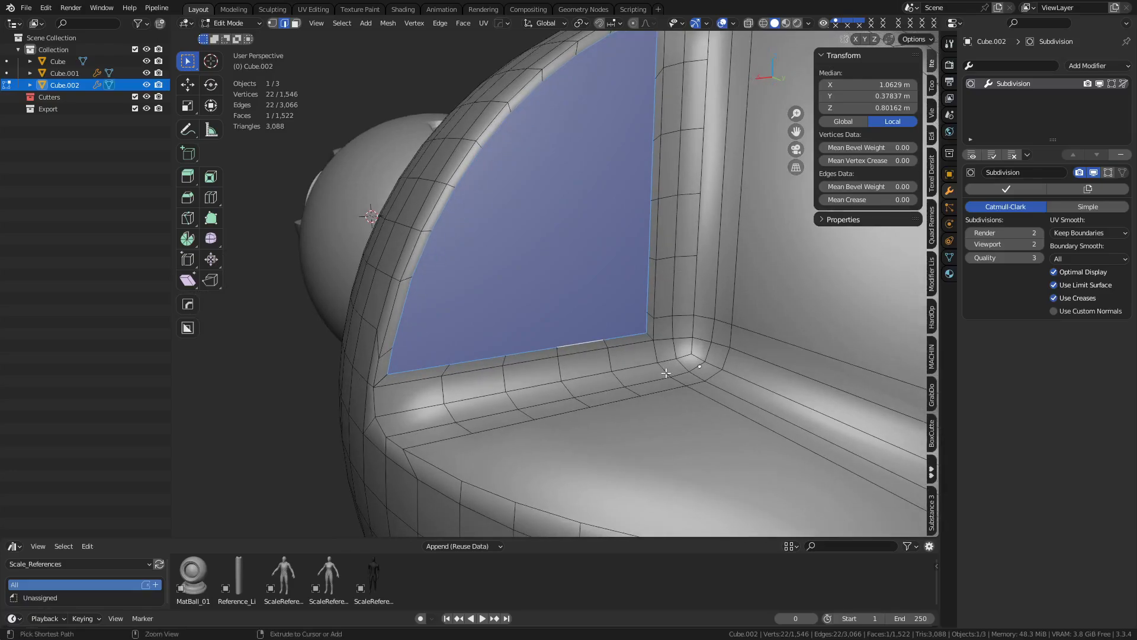
{"action": "key", "text": "ctrl+z"}
{"action": "key", "text": "ctrl+z"}
{"action": "key", "text": "ctrl+z"}
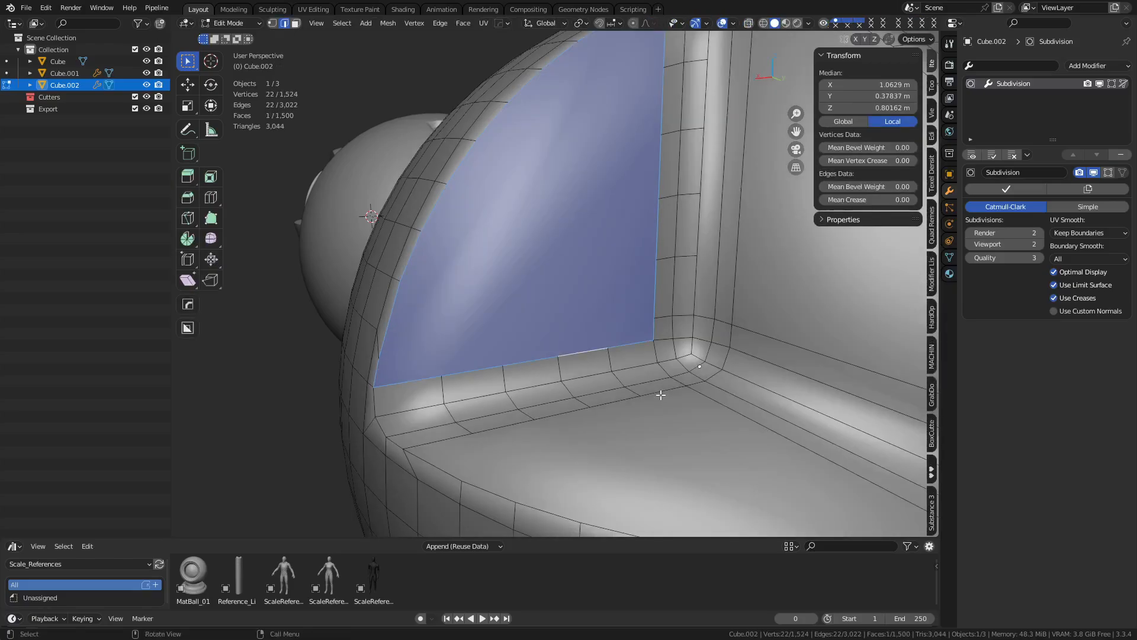
Select all inner faces of the corner recess and inset them by about 0.05 m
{"action": "mouse_move", "coordinate": [657, 395]}
{"action": "middle_mouse_down"}
{"action": "mouse_move", "coordinate": [604, 444]}
{"action": "mouse_move", "coordinate": [658, 516]}
{"action": "mouse_move", "coordinate": [616, 387]}
{"action": "middle_mouse_up"}
{"action": "key", "text": "a"}
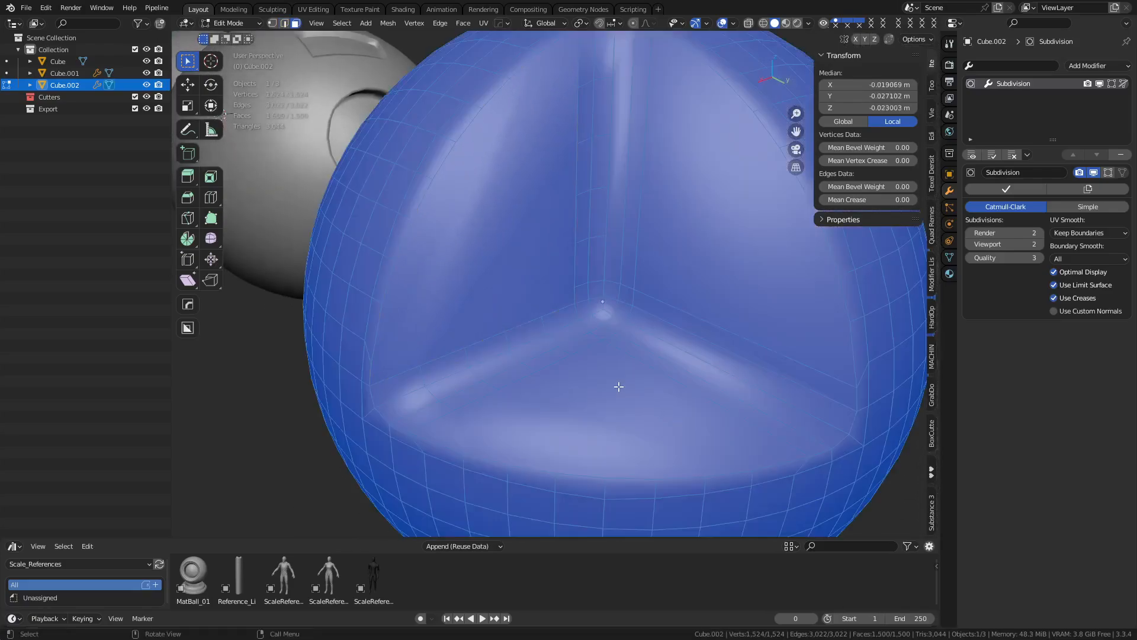
{"action": "key", "text": "alt+a"}
{"action": "key", "text": "c"}
{"action": "mouse_move", "coordinate": [512, 280]}
{"action": "left_mouse_down"}
{"action": "mouse_move", "coordinate": [509, 357]}
{"action": "mouse_move", "coordinate": [530, 361]}
{"action": "mouse_move", "coordinate": [455, 367]}
{"action": "mouse_move", "coordinate": [609, 361]}
{"action": "mouse_move", "coordinate": [647, 297]}
{"action": "mouse_move", "coordinate": [604, 223]}
{"action": "mouse_move", "coordinate": [596, 114]}
{"action": "left_mouse_up"}
{"action": "right_click", "coordinate": [515, 376]}
{"action": "scroll", "coordinate": [510, 383], "scroll_direction": "down", "scroll_amount": 3}
{"action": "scroll", "coordinate": [519, 330], "scroll_direction": "up", "scroll_amount": 2}
{"action": "key", "text": "c"}
{"action": "right_click", "coordinate": [596, 115]}
{"action": "scroll", "coordinate": [638, 398], "scroll_direction": "up", "scroll_amount": 2}
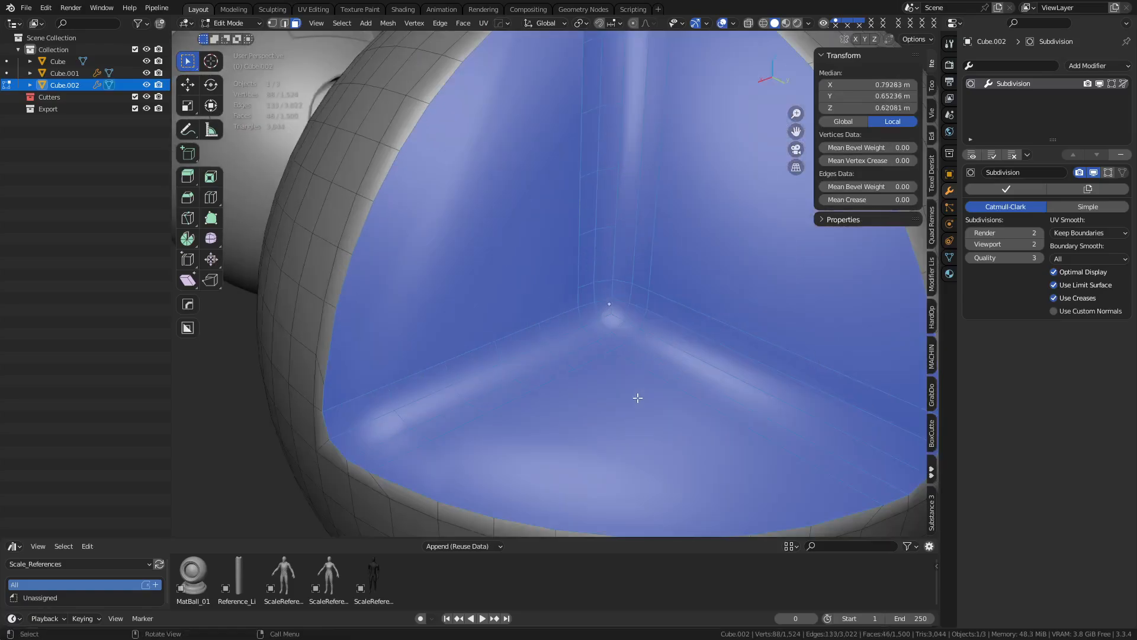
{"action": "key", "text": "i"}
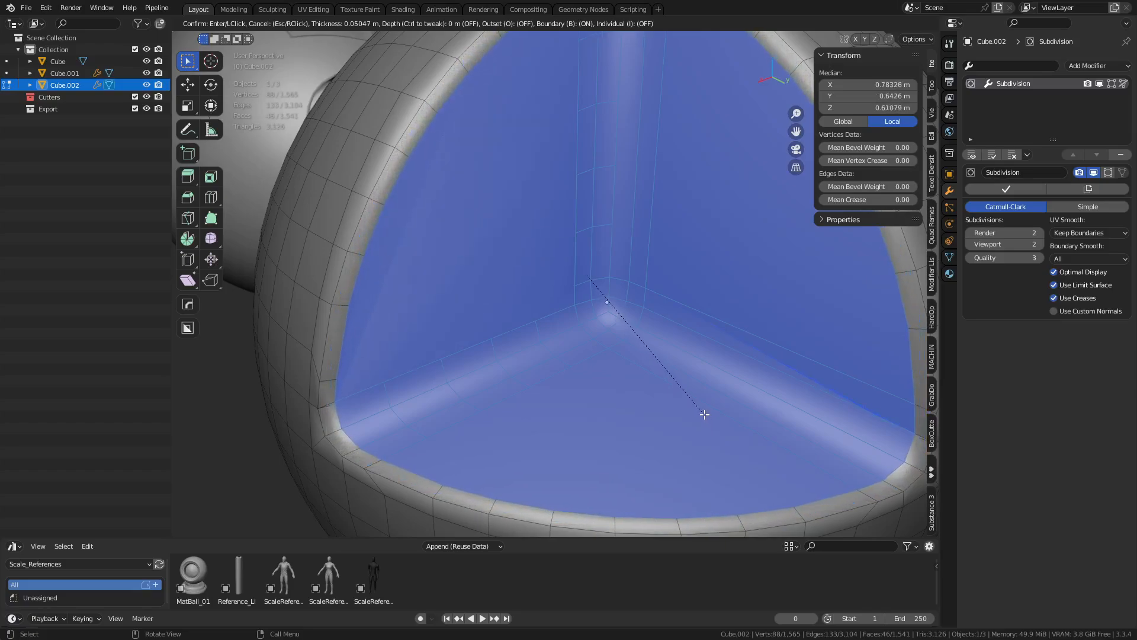
{"action": "left_click", "coordinate": [702, 412]}
With X-ray on, merge the doubled inner-edge vertices at the left corner of the recess rim at the last selected one
{"action": "middle_click_drag", "start_coordinate": [544, 411], "coordinate": [521, 396]}
{"action": "middle_click", "coordinate": [504, 437], "text": "alt"}
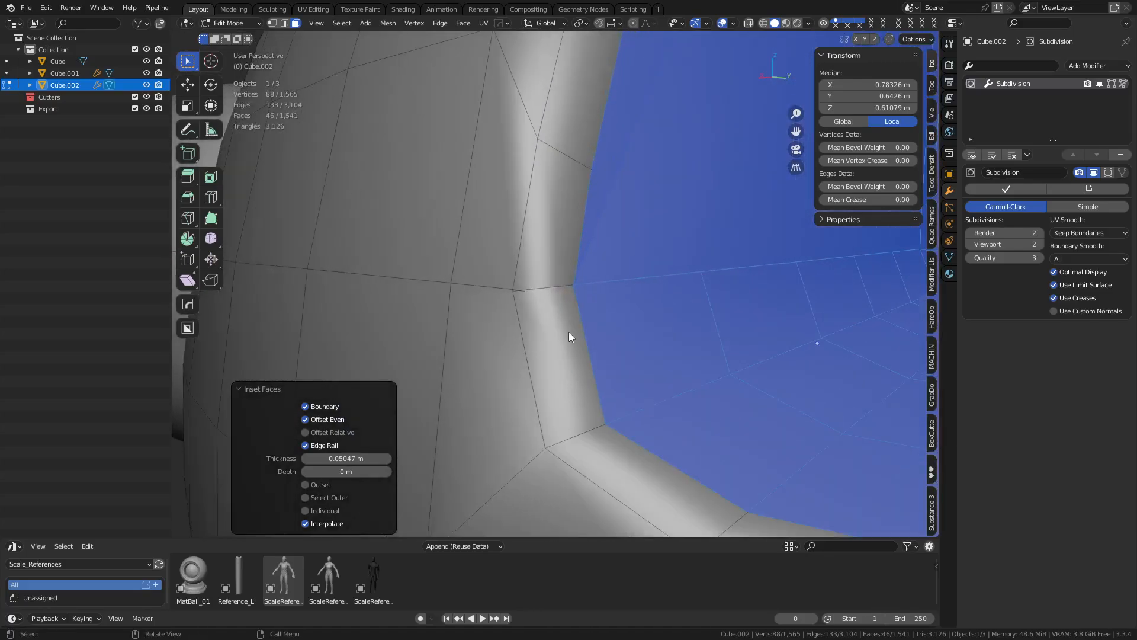
{"action": "scroll", "coordinate": [568, 332], "scroll_direction": "up", "scroll_amount": 1}
{"action": "key", "text": "ctrl+Tab"}
{"action": "middle_click_drag", "start_coordinate": [624, 332], "coordinate": [637, 392]}
{"action": "key", "text": "alt+z"}
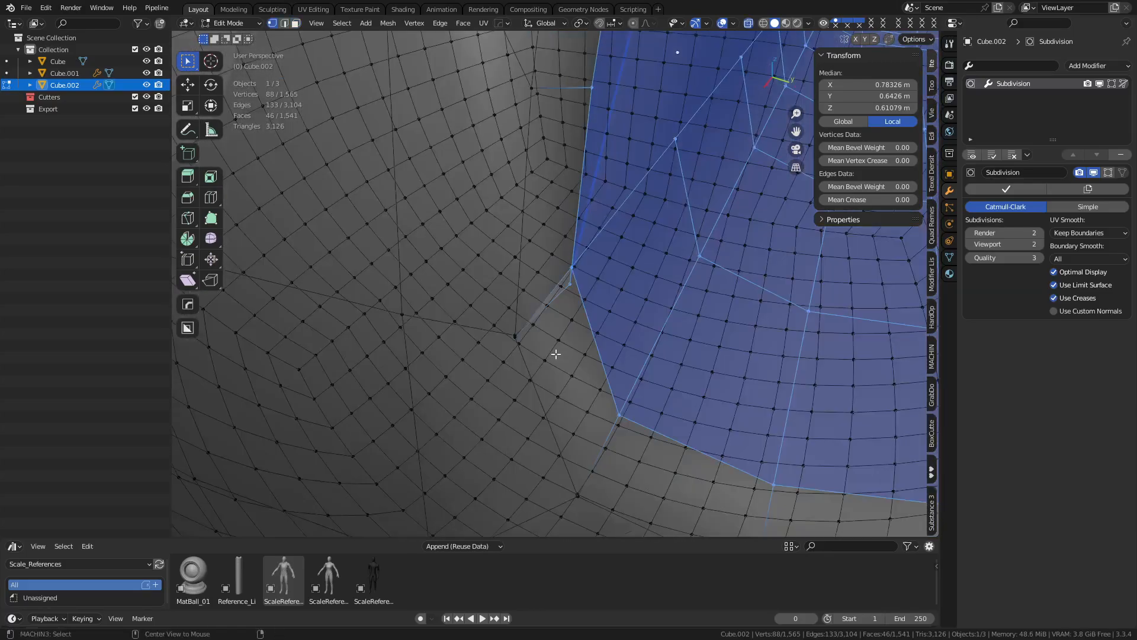
{"action": "left_click", "coordinate": [523, 346]}
{"action": "middle_click_drag", "start_coordinate": [613, 353], "coordinate": [578, 308]}
{"action": "left_click", "coordinate": [594, 288], "text": "shift"}
{"action": "key", "text": "1"}
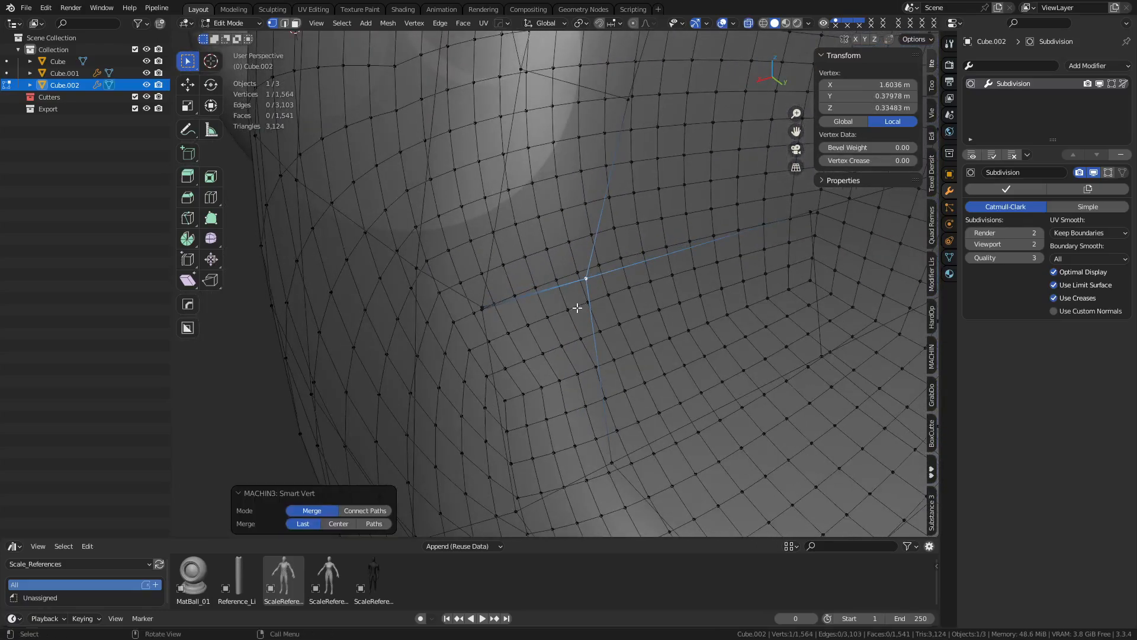
Merge the doubled outer-edge vertices at the rim's left corner at last, turn X-ray off and check the shading in Object Mode
{"action": "left_click", "coordinate": [488, 323]}
{"action": "left_click", "coordinate": [482, 304], "text": "shift"}
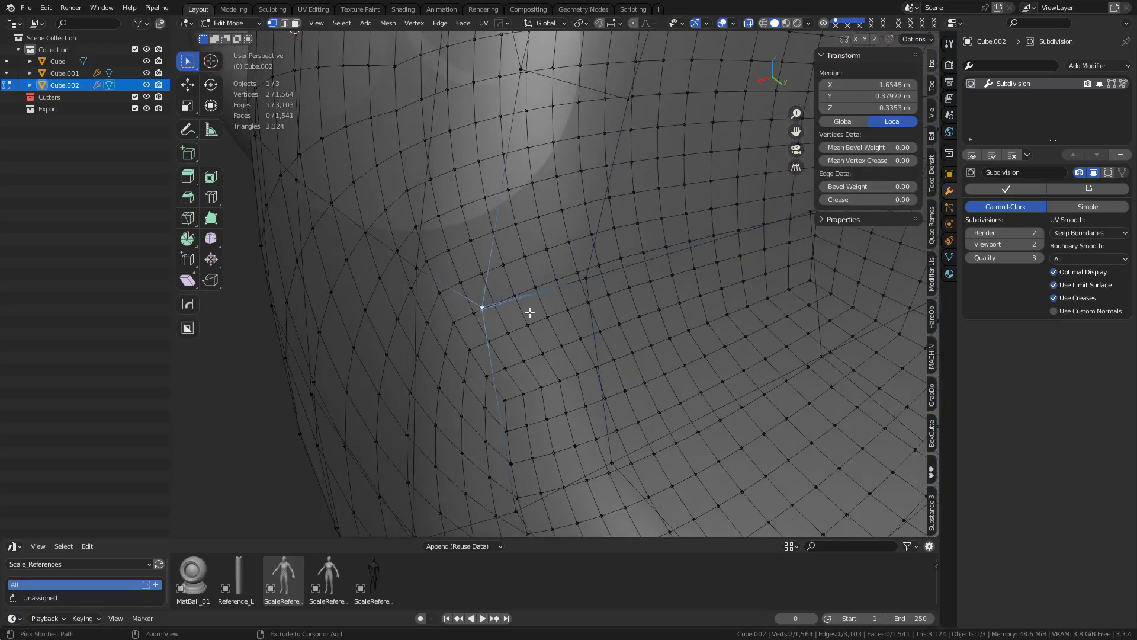
{"action": "key", "text": "1"}
{"action": "key", "text": "alt+z"}
{"action": "key", "text": "ctrl+Tab"}
{"action": "left_click", "coordinate": [625, 354]}
{"action": "middle_click_drag", "start_coordinate": [652, 351], "coordinate": [552, 346]}
{"action": "scroll", "coordinate": [596, 333], "scroll_direction": "down", "scroll_amount": 5}
Back in Edit Mode, separate the doubled outer-edge vertices at the rim's right corner and merge them at the last selected one
{"action": "key", "text": "ctrl+Tab"}
{"action": "left_click", "coordinate": [688, 336]}
{"action": "middle_click_drag", "start_coordinate": [735, 350], "coordinate": [596, 304], "text": "shift"}
{"action": "scroll", "coordinate": [596, 304], "scroll_direction": "up", "scroll_amount": 5}
{"action": "middle_click_drag", "start_coordinate": [680, 364], "coordinate": [741, 294]}
{"action": "left_click", "coordinate": [741, 294]}
{"action": "key", "text": "g"}
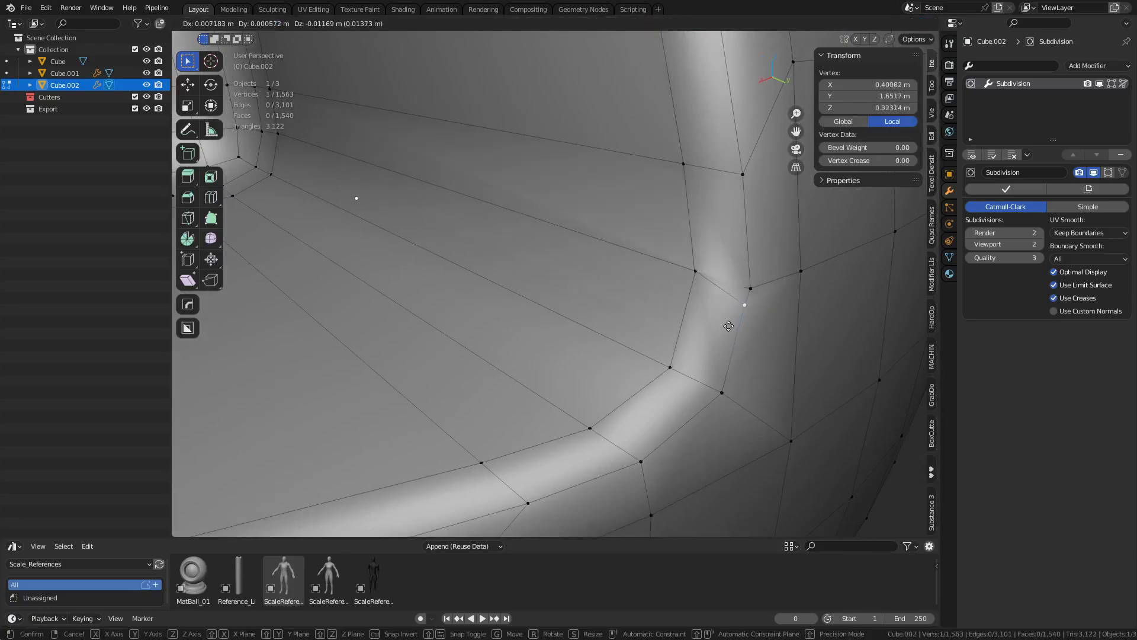
{"action": "left_click", "coordinate": [719, 331]}
{"action": "left_click", "coordinate": [753, 289], "text": "shift"}
{"action": "key", "text": "1"}
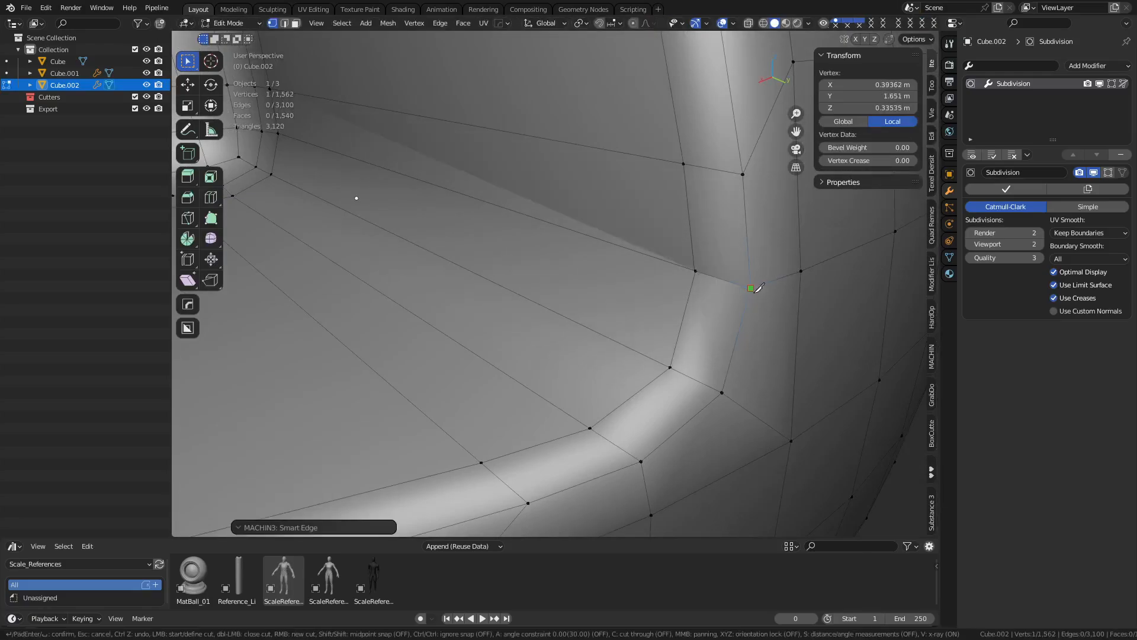
Merge the doubled inner-edge vertices at the rim's right corner at the last selected one, using X-ray for the selection
{"action": "key", "text": "2"}
{"action": "right_click", "coordinate": [755, 309]}
{"action": "key", "text": "alt+z"}
{"action": "left_click", "coordinate": [695, 279]}
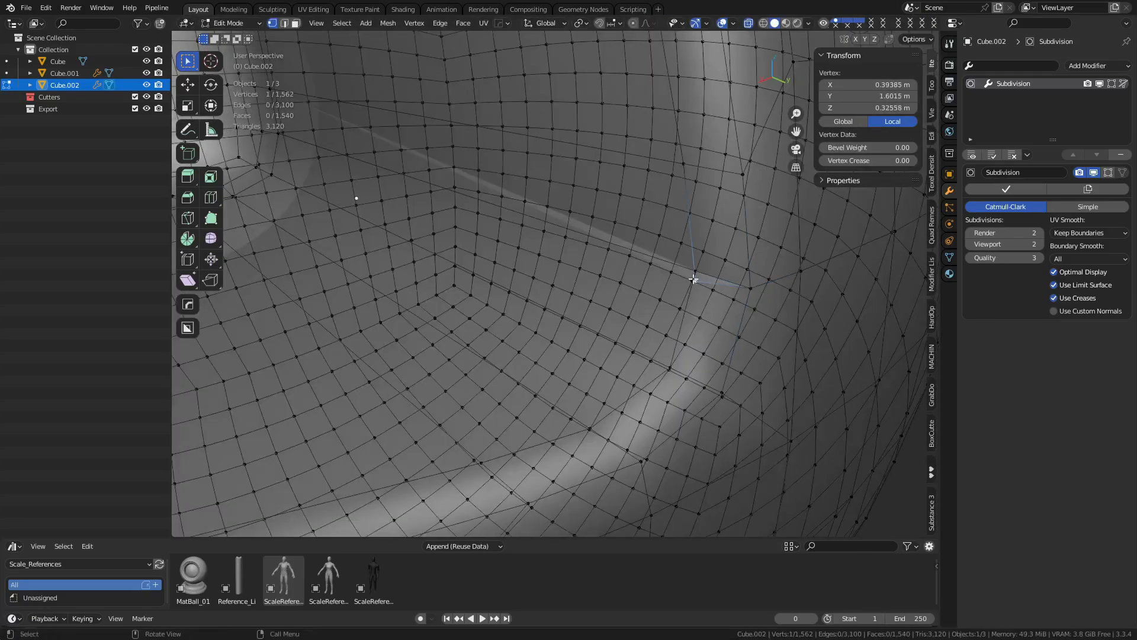
{"action": "left_click", "coordinate": [694, 270], "text": "shift"}
{"action": "key", "text": "1"}
{"action": "scroll", "coordinate": [695, 271], "scroll_direction": "down", "scroll_amount": 4}
{"action": "key", "text": "alt+z"}
Merge the doubled inner-edge vertices at the top corner of the recess rim at the last selected one and turn X-ray on
{"action": "middle_click_drag", "start_coordinate": [578, 237], "coordinate": [594, 412], "text": "shift"}
{"action": "middle_click", "coordinate": [569, 252], "text": "alt"}
{"action": "scroll", "coordinate": [569, 252], "scroll_direction": "up", "scroll_amount": 9}
{"action": "scroll", "coordinate": [592, 333], "scroll_direction": "up", "scroll_amount": 1}
{"action": "left_click", "coordinate": [682, 305]}
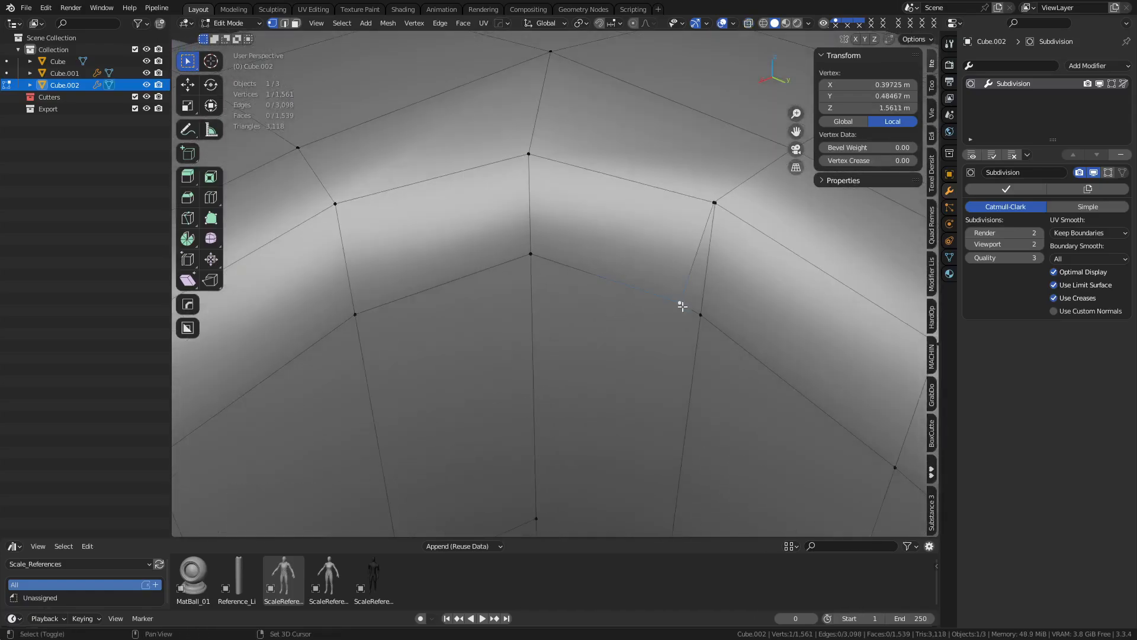
{"action": "left_click", "coordinate": [701, 315], "text": "shift"}
{"action": "key", "text": "1"}
{"action": "key", "text": "alt+z"}
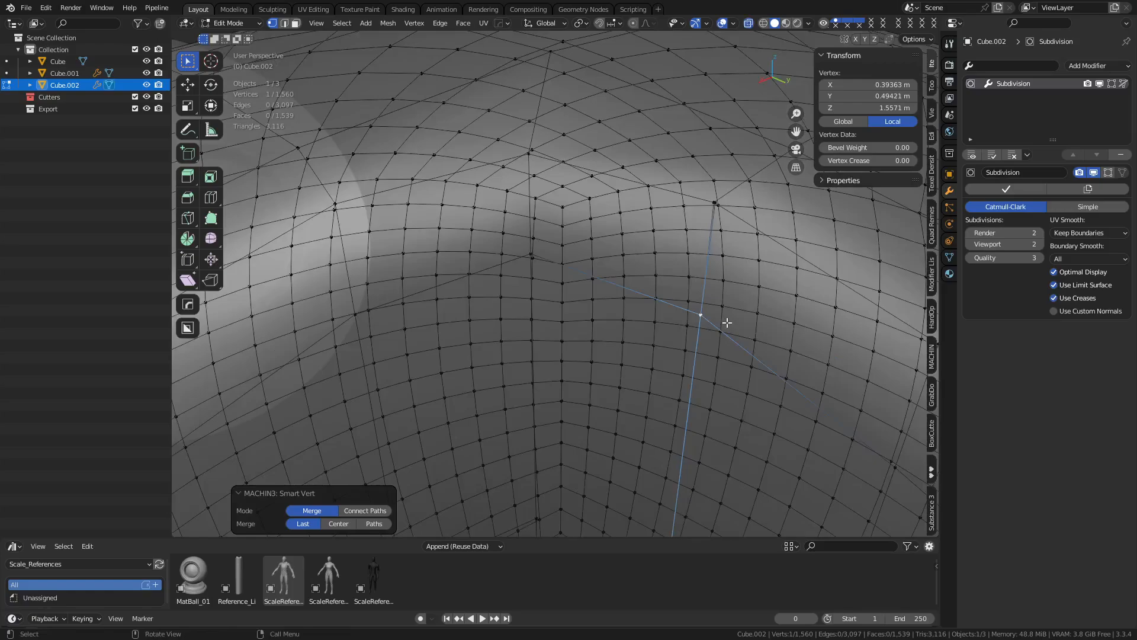
Merge the doubled outer-edge vertices at the rim's top corner at the last selected one and turn X-ray off
{"action": "left_click", "coordinate": [715, 202]}
{"action": "key", "text": "g"}
{"action": "right_click", "coordinate": [692, 206]}
{"action": "left_click", "coordinate": [717, 206], "text": "shift"}
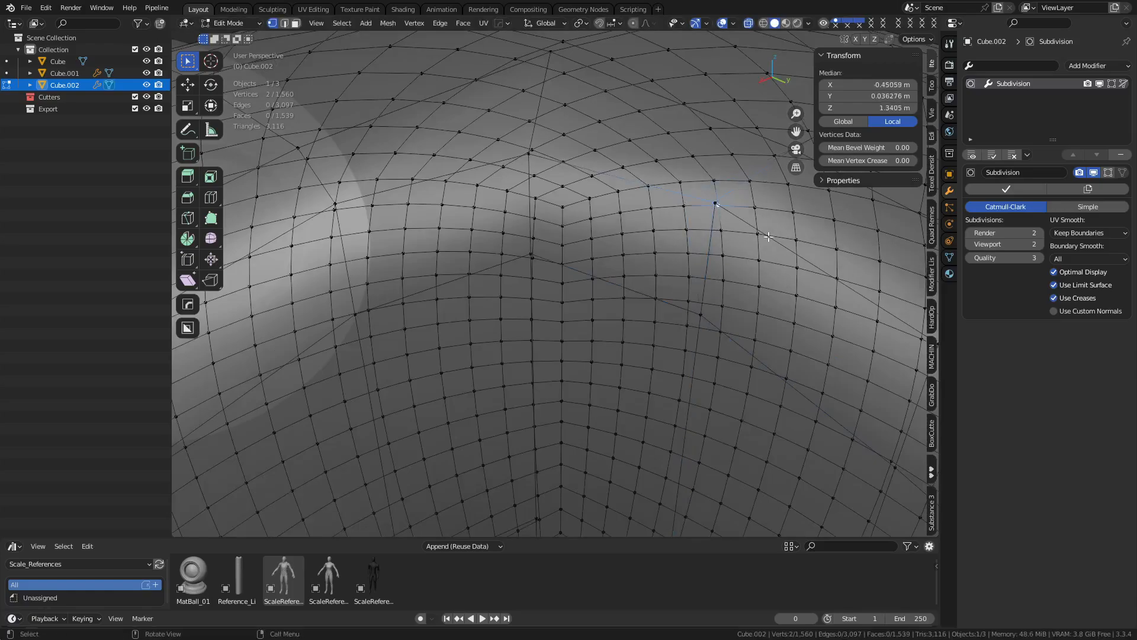
{"action": "middle_click_drag", "start_coordinate": [769, 237], "coordinate": [761, 243]}
{"action": "key", "text": "ctrl+z"}
{"action": "left_click", "coordinate": [714, 211], "text": "shift"}
{"action": "key", "text": "1"}
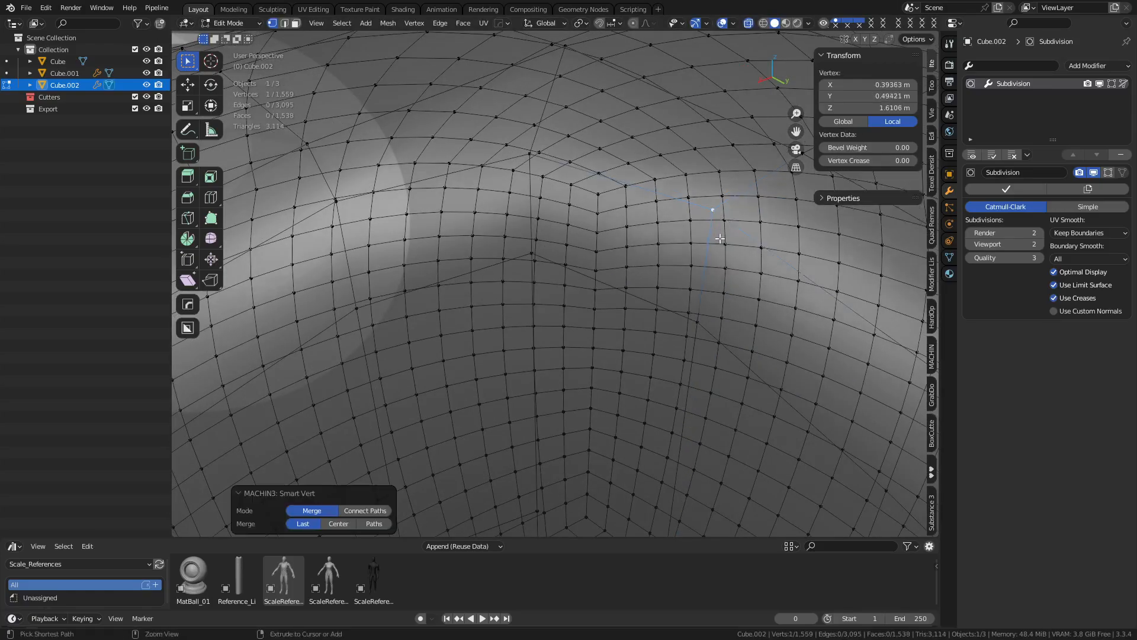
{"action": "key", "text": "alt+z"}
Examine the recess's walls and inner corner, checking the left wall's large face and the face loop along the rim
{"action": "scroll", "coordinate": [633, 274], "scroll_direction": "down", "scroll_amount": 4}
{"action": "scroll", "coordinate": [562, 389], "scroll_direction": "down", "scroll_amount": 3}
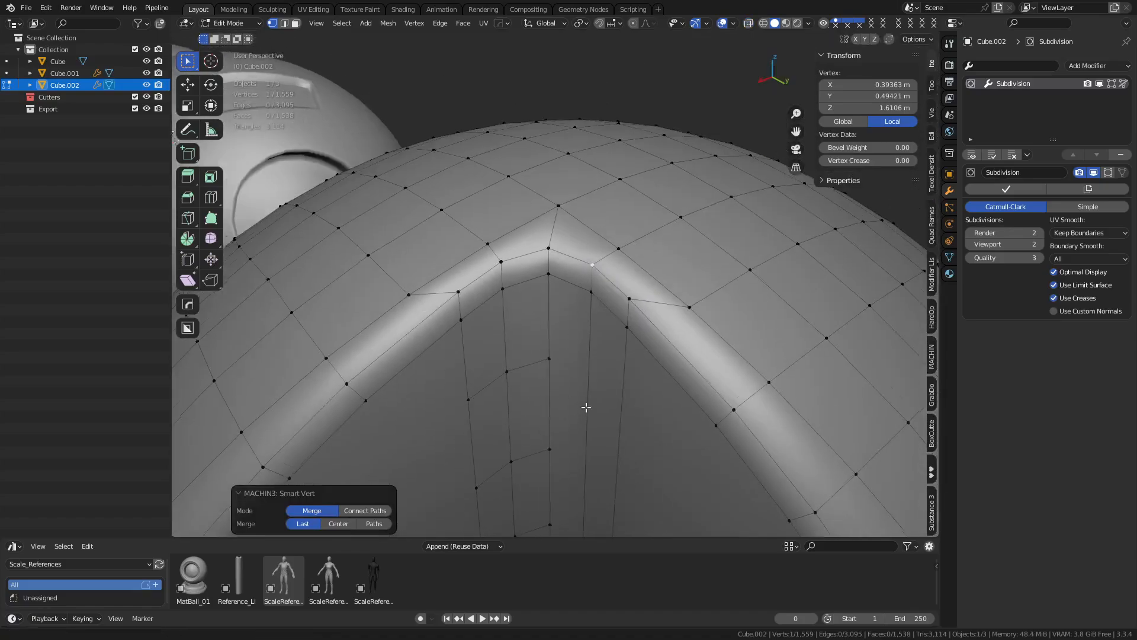
{"action": "middle_click_drag", "start_coordinate": [583, 406], "coordinate": [587, 252]}
{"action": "left_click", "coordinate": [606, 270]}
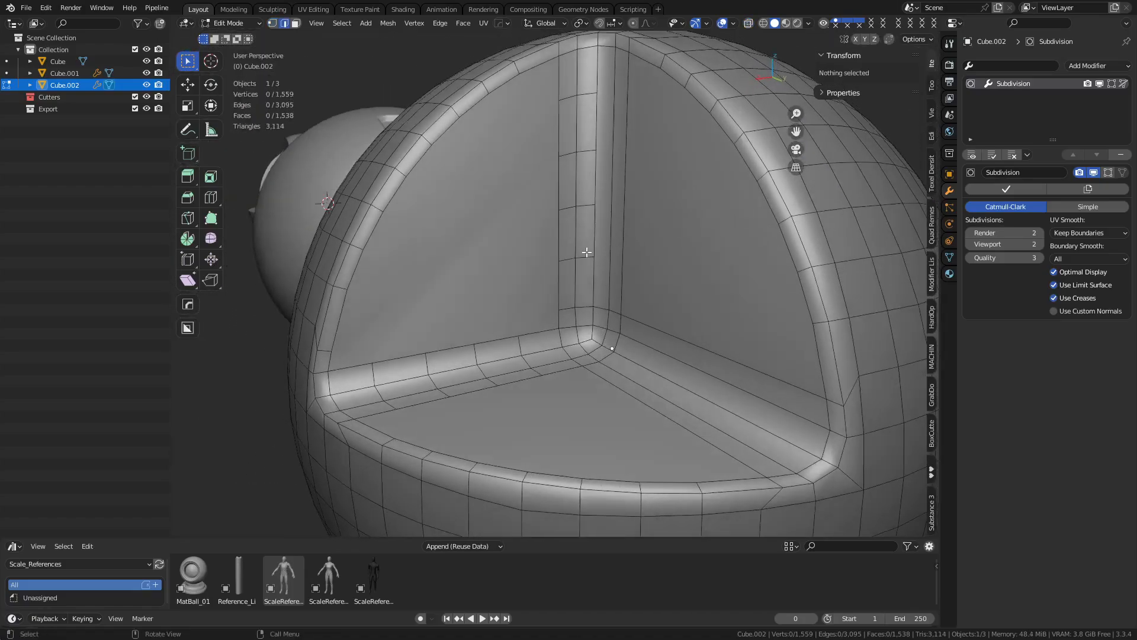
{"action": "middle_click_drag", "start_coordinate": [593, 295], "coordinate": [613, 316]}
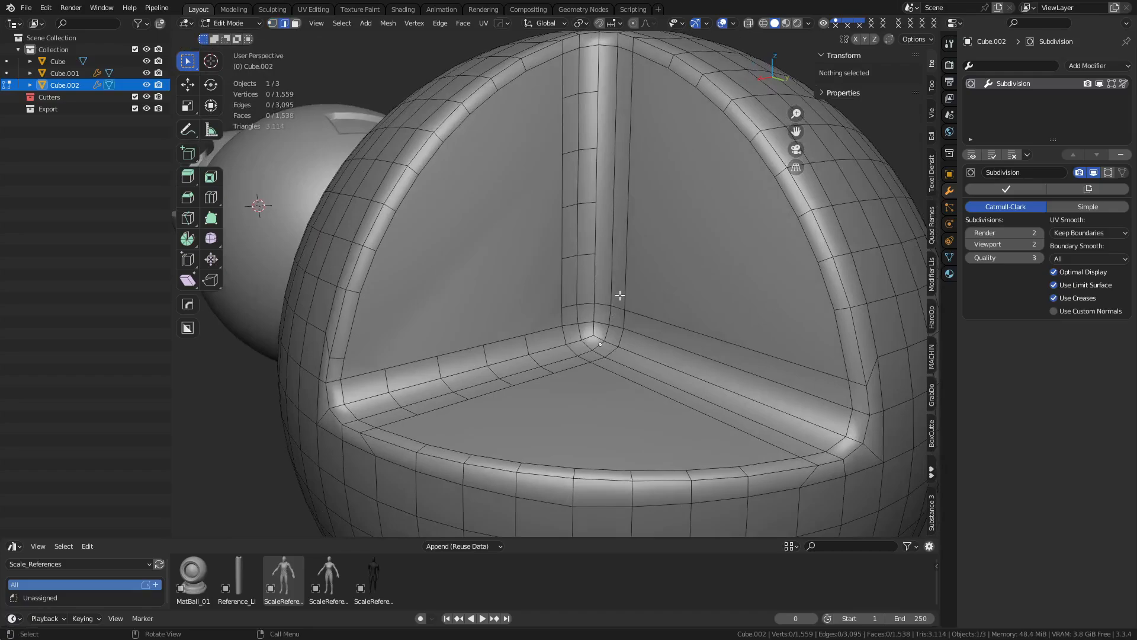
{"action": "left_click", "coordinate": [512, 299]}
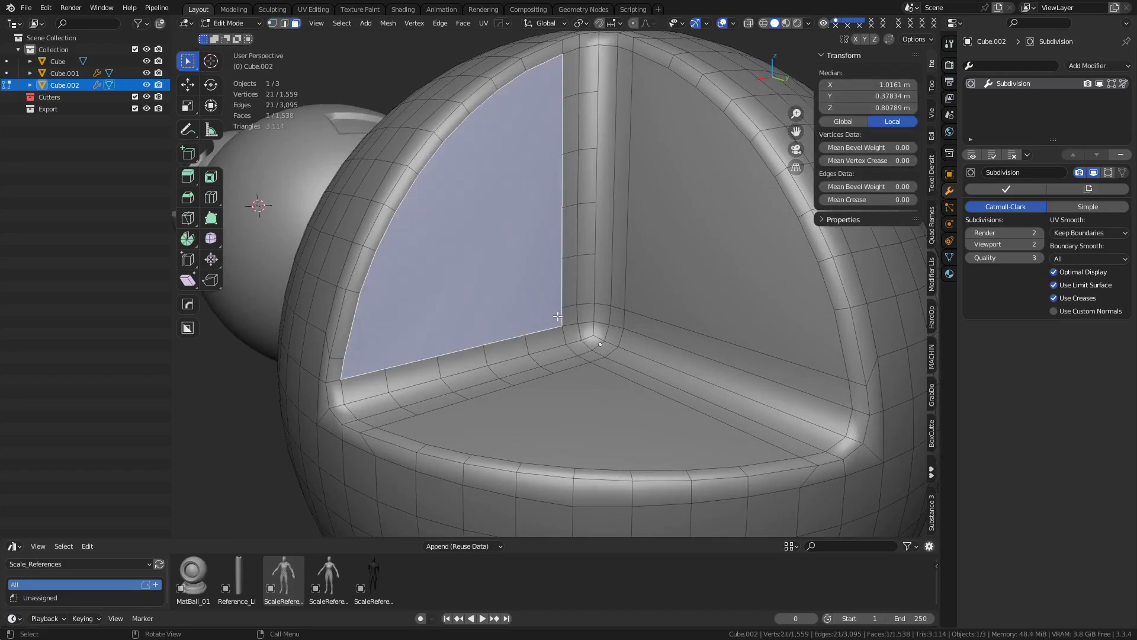
{"action": "middle_click_drag", "start_coordinate": [557, 317], "coordinate": [566, 361]}
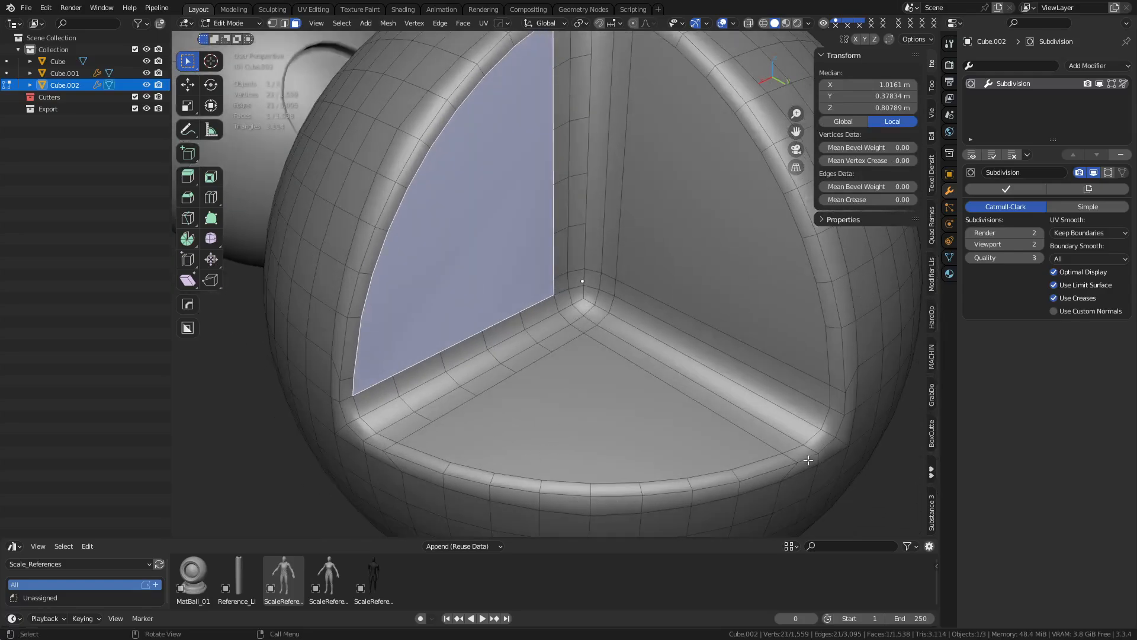
{"action": "left_click", "coordinate": [738, 110], "text": "alt"}
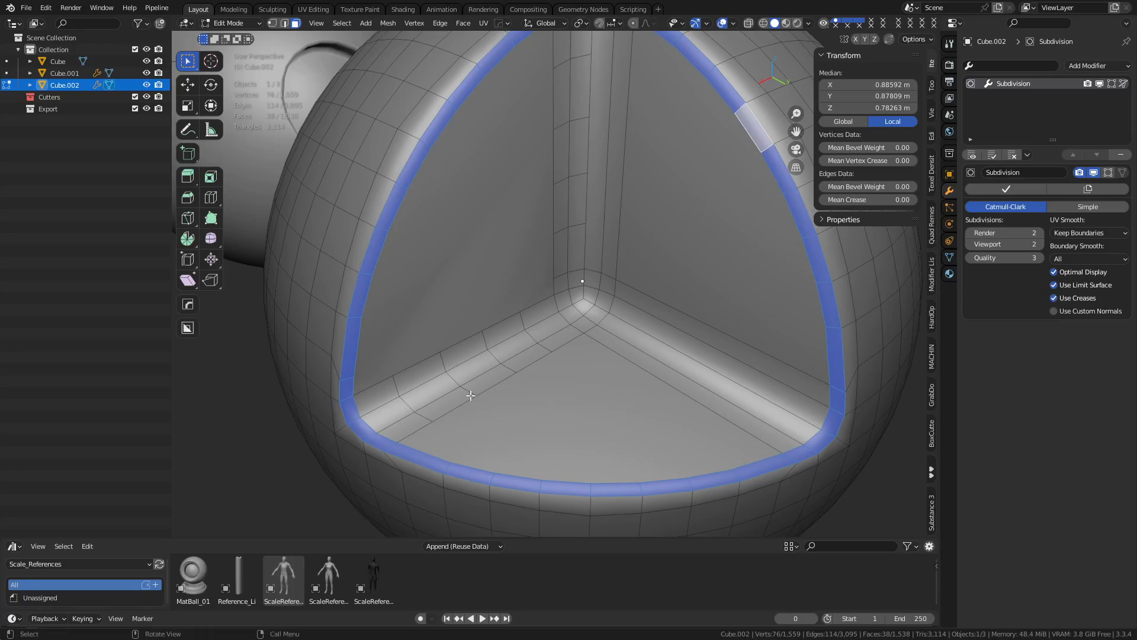
Delete the recess's large left wall face and try to Grid Fill the opening from its border loop
{"action": "left_click", "coordinate": [416, 311]}
{"action": "key", "text": "x"}
{"action": "left_click", "coordinate": [422, 314]}
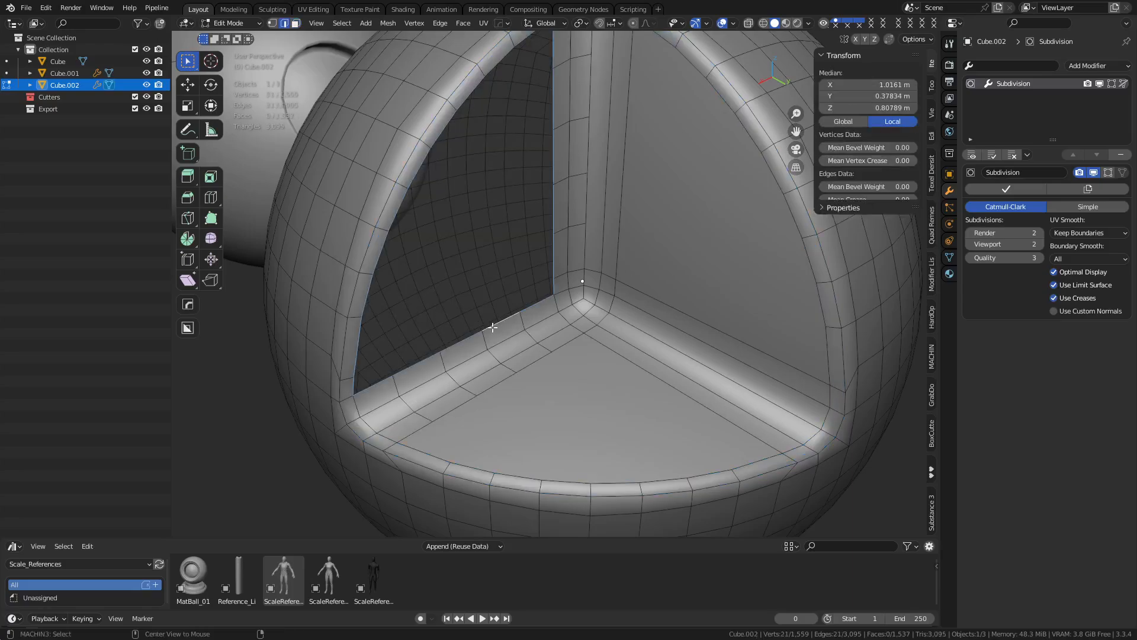
{"action": "key", "text": "ctrl+f"}
{"action": "left_click", "coordinate": [493, 327]}
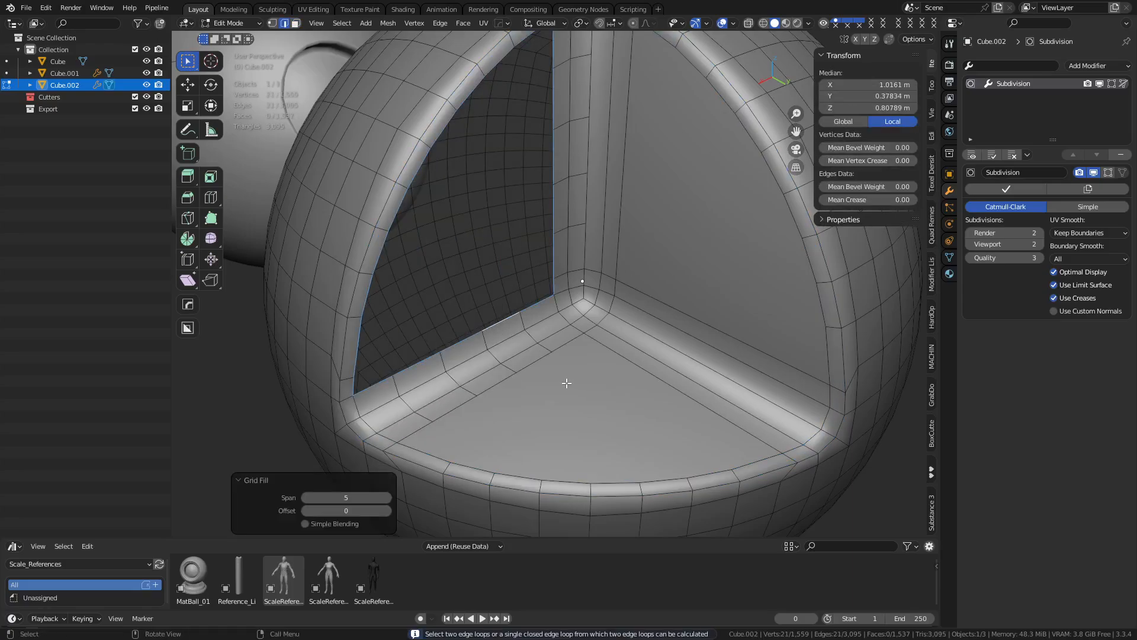
Examine the left opening's border for connection problems, test-moving one lower edge and one curved outer edge and cancelling each move
{"action": "middle_click_drag", "start_coordinate": [567, 383], "coordinate": [558, 381]}
{"action": "key", "text": "1"}
{"action": "middle_click_drag", "start_coordinate": [275, 441], "coordinate": [626, 314], "text": "shift"}
{"action": "scroll", "coordinate": [403, 397], "scroll_direction": "up", "scroll_amount": 4}
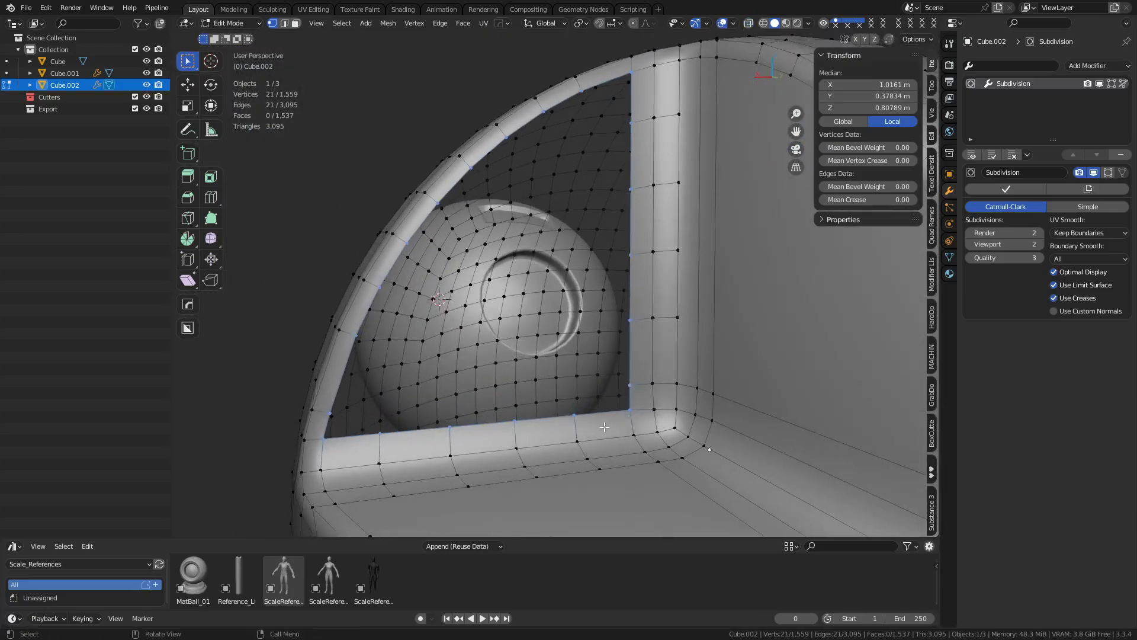
{"action": "key", "text": "2"}
{"action": "key", "text": "alt+a"}
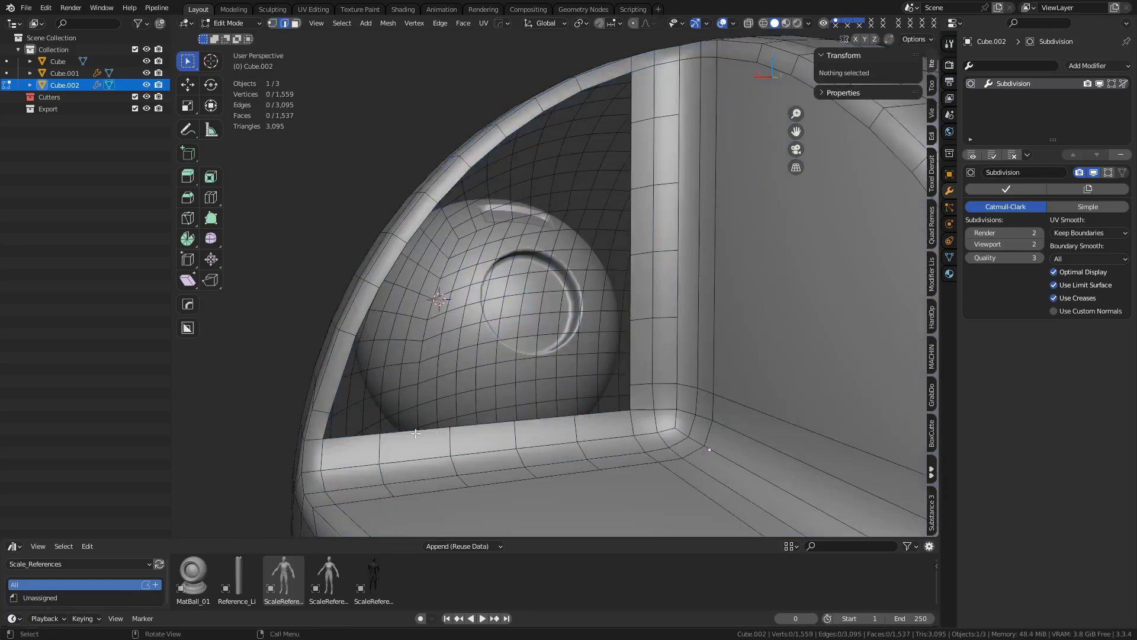
{"action": "left_click", "coordinate": [425, 431]}
{"action": "key", "text": "g"}
{"action": "right_click", "coordinate": [433, 459]}
{"action": "key", "text": "g"}
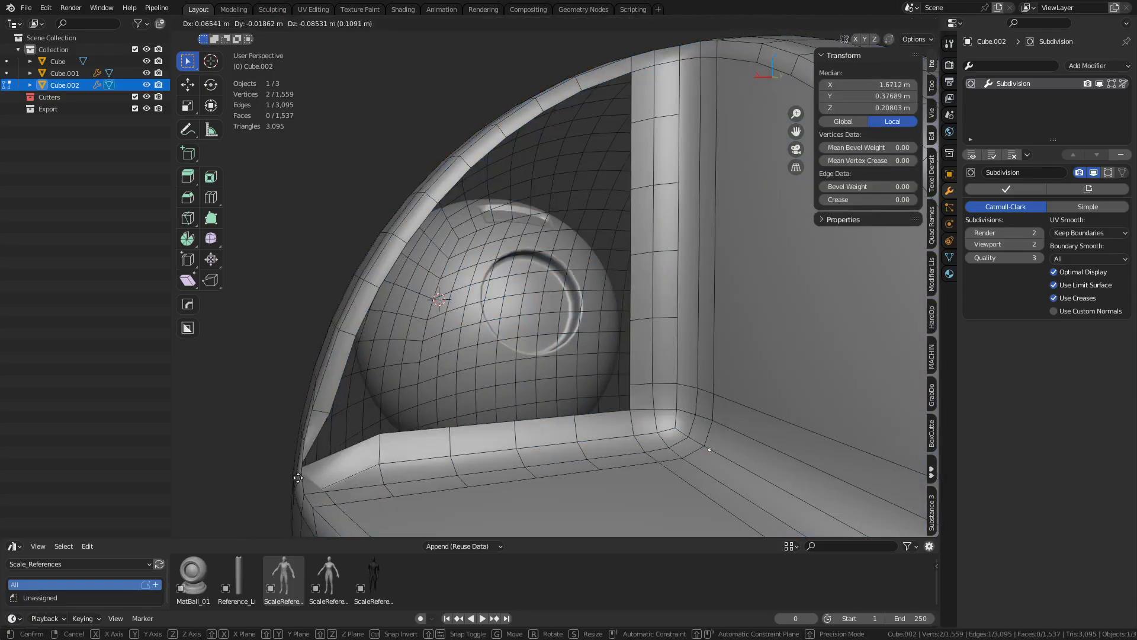
{"action": "right_click", "coordinate": [316, 480]}
{"action": "left_click", "coordinate": [339, 384]}
{"action": "key", "text": "g"}
{"action": "right_click", "coordinate": [321, 368]}
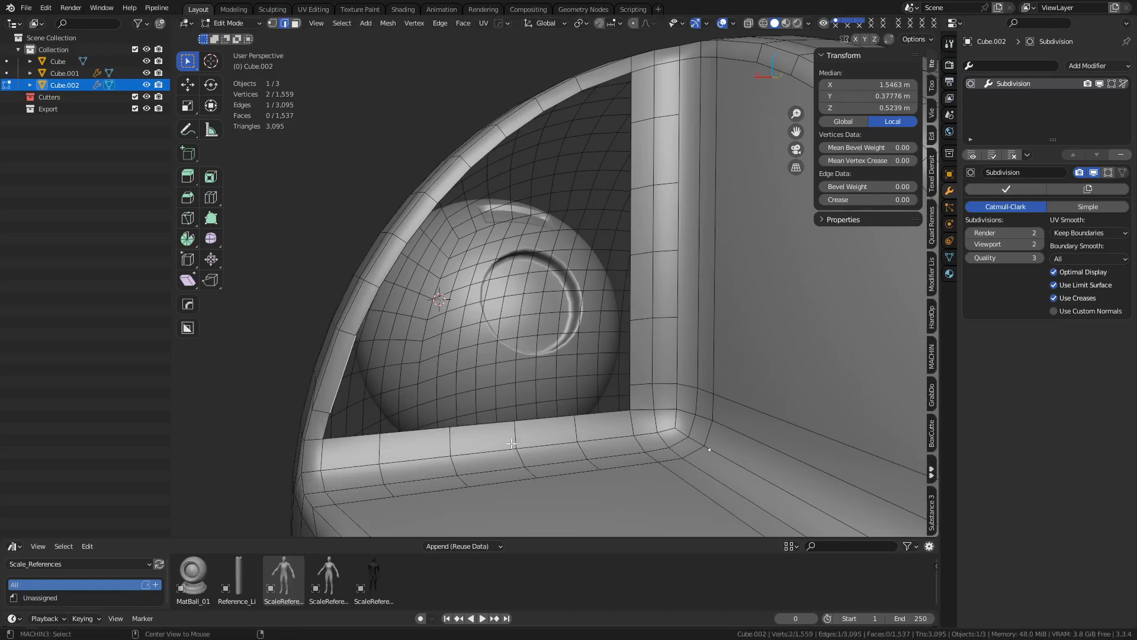
Dissolve one cross edge in each of the lower and vertical strips beside the left opening, and Grid Fill it with span 5
{"action": "double_click", "coordinate": [512, 443]}
{"action": "left_click", "coordinate": [514, 441]}
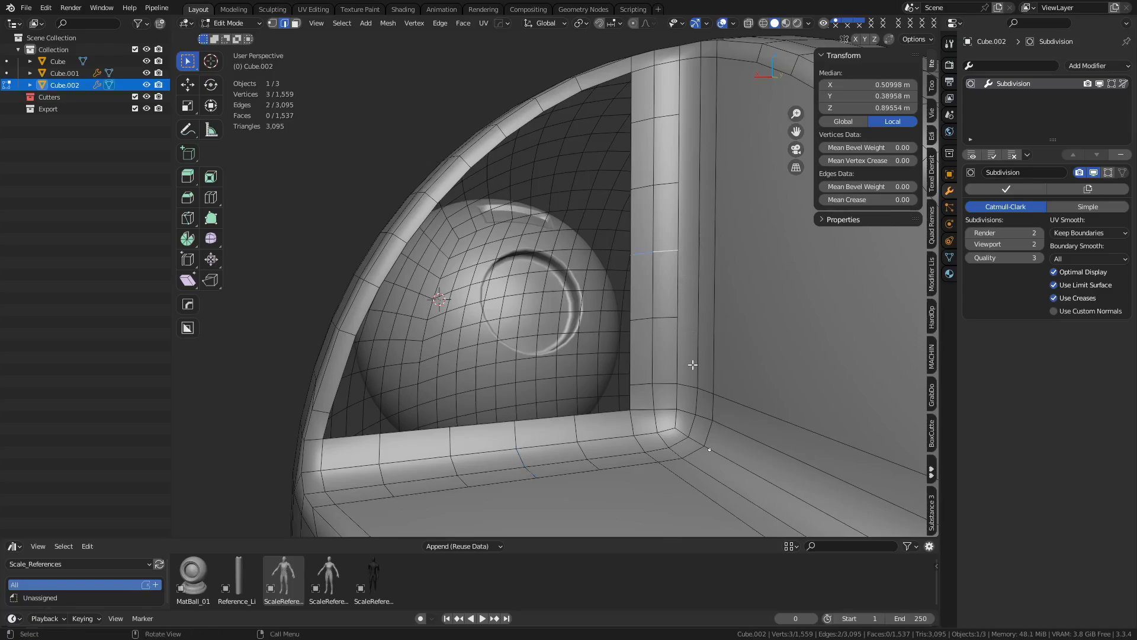
{"action": "key", "text": "ctrl+x"}
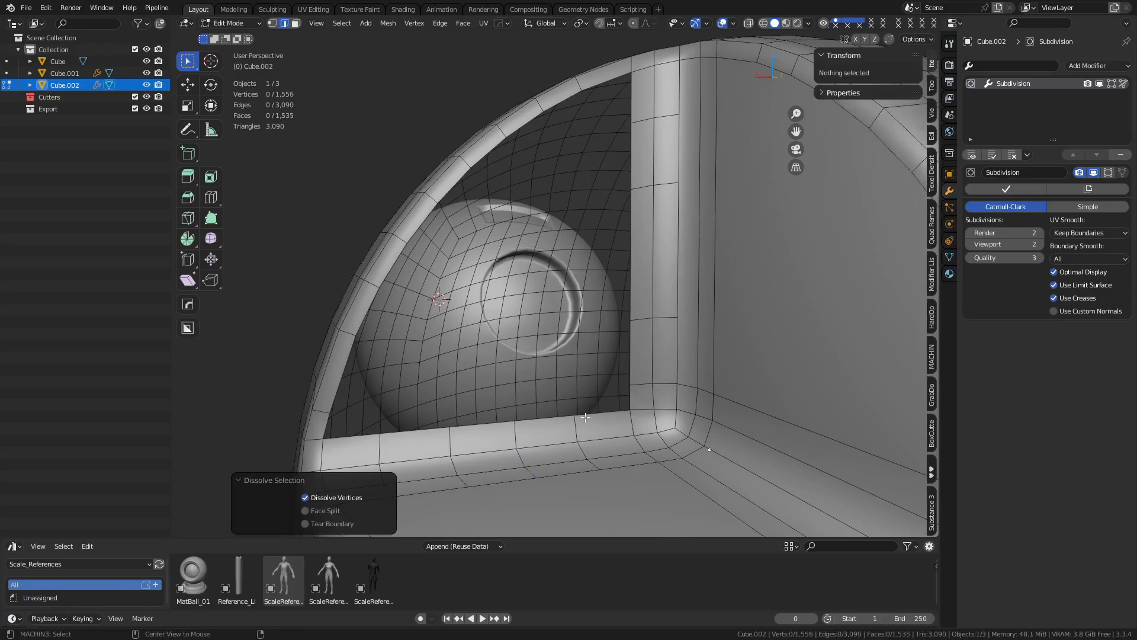
{"action": "left_click", "coordinate": [598, 412], "text": "alt"}
{"action": "key", "text": "ctrl+f"}
{"action": "left_click", "coordinate": [731, 381]}
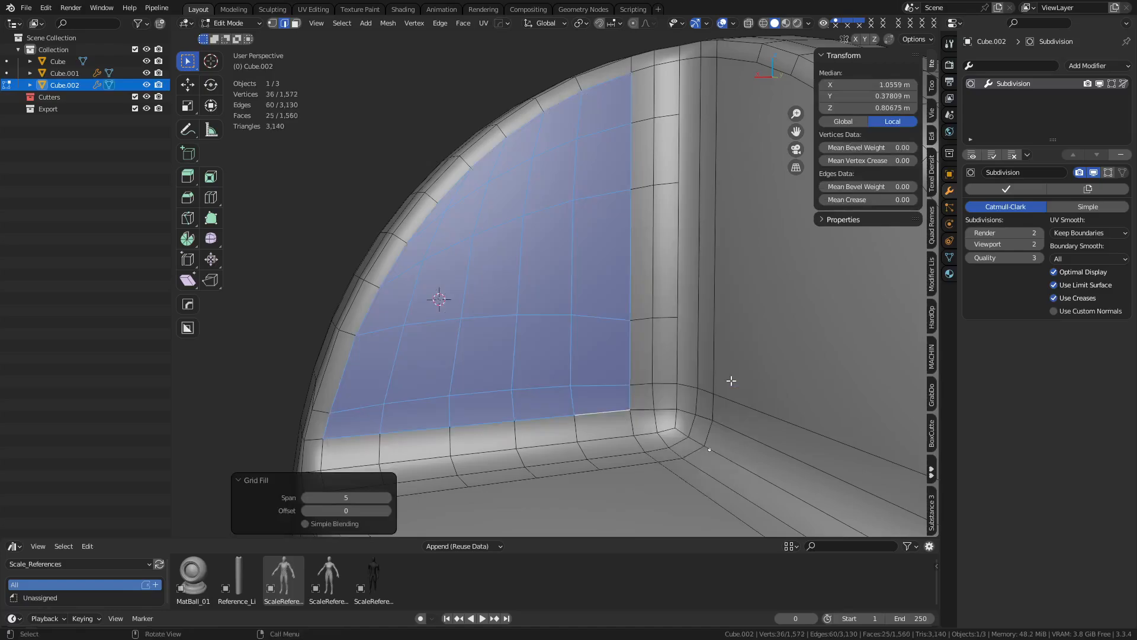
Add three single loop cuts across the strip on the right of the vertical inner corner, sliding them level with the left wall's rows
{"action": "key", "text": "a"}
{"action": "middle_click_drag", "start_coordinate": [728, 384], "coordinate": [624, 282]}
{"action": "scroll", "coordinate": [655, 422], "scroll_direction": "down", "scroll_amount": 2}
{"action": "left_click", "coordinate": [542, 398]}
{"action": "key", "text": "ctrl+r"}
{"action": "left_click", "coordinate": [541, 221]}
{"action": "left_click", "coordinate": [542, 204]}
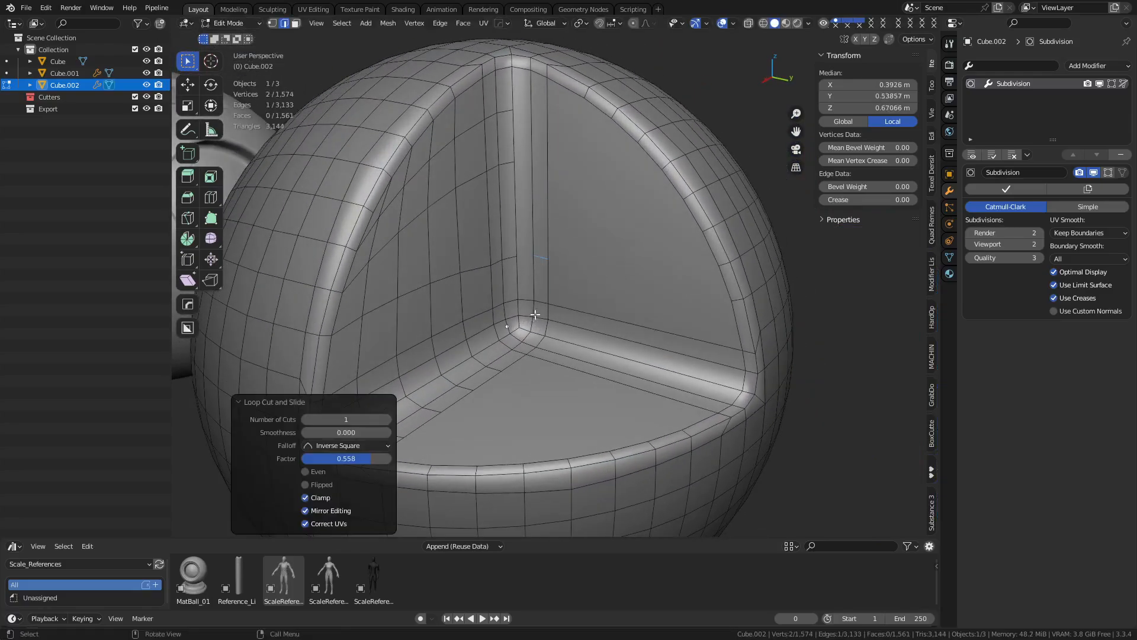
{"action": "left_click", "coordinate": [540, 198]}
{"action": "key", "text": "ctrl+r"}
{"action": "left_click", "coordinate": [539, 142]}
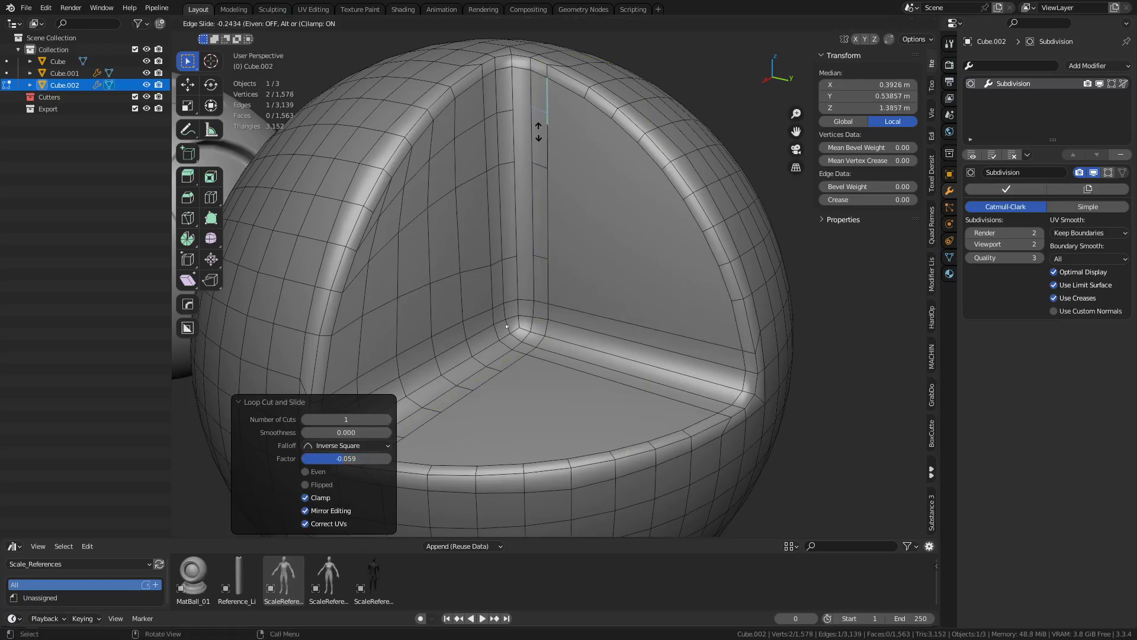
{"action": "left_click", "coordinate": [538, 134]}
Add four evenly spaced loop cuts across the rounded strip between the right wall and the floor
{"action": "middle_click_drag", "start_coordinate": [615, 389], "coordinate": [478, 325]}
{"action": "middle_click_drag", "start_coordinate": [593, 294], "coordinate": [673, 303]}
{"action": "key", "text": "ctrl+r"}
{"action": "scroll", "coordinate": [657, 270], "scroll_direction": "up", "scroll_amount": 4}
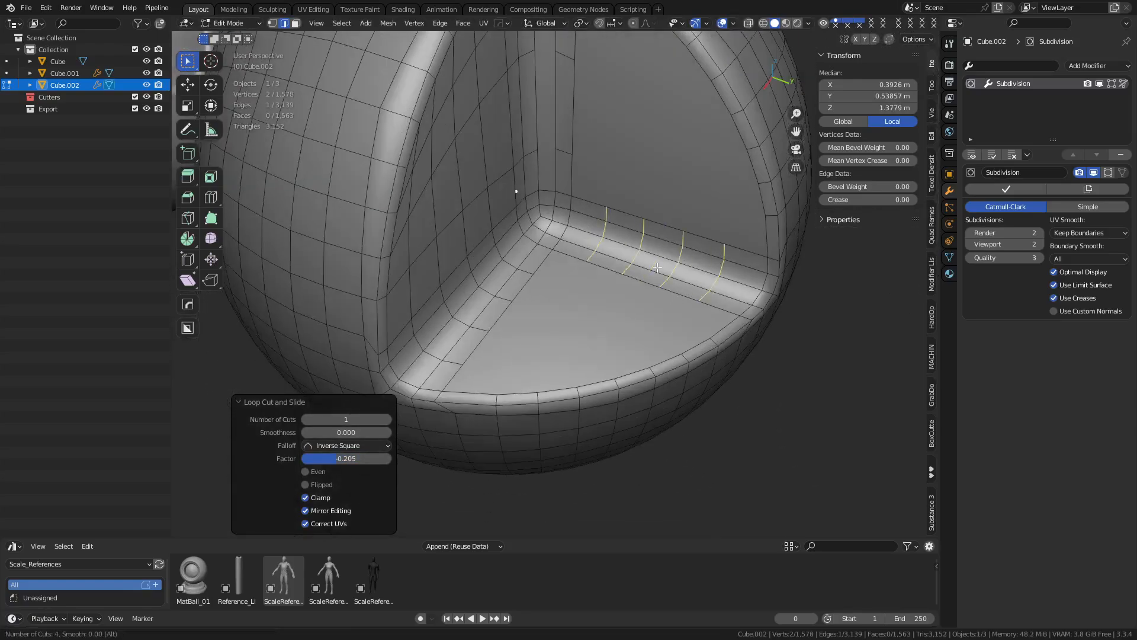
{"action": "scroll", "coordinate": [658, 269], "scroll_direction": "down", "scroll_amount": 1}
{"action": "left_click", "coordinate": [657, 270]}
{"action": "right_click", "coordinate": [657, 270]}
Delete the recess's large right wall face and Grid Fill the opening with span 5 and offset 0
{"action": "key", "text": "3"}
{"action": "left_click", "coordinate": [660, 158]}
{"action": "key", "text": "x"}
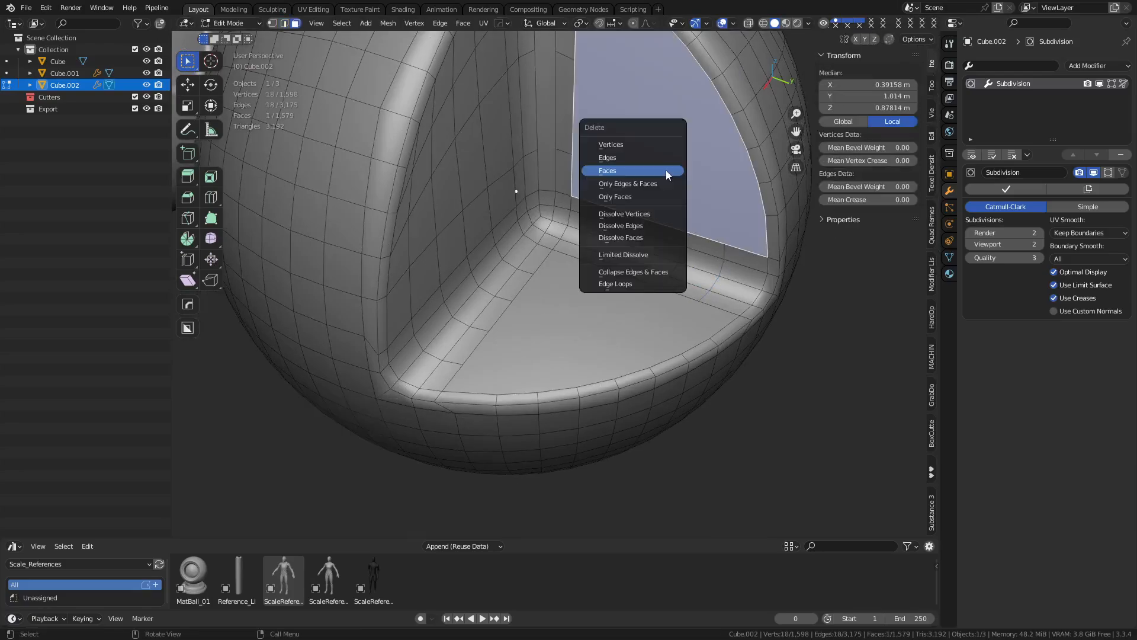
{"action": "left_click", "coordinate": [616, 165]}
{"action": "left_click", "coordinate": [637, 218], "text": "alt"}
{"action": "key", "text": "ctrl+f"}
{"action": "left_click", "coordinate": [637, 218]}
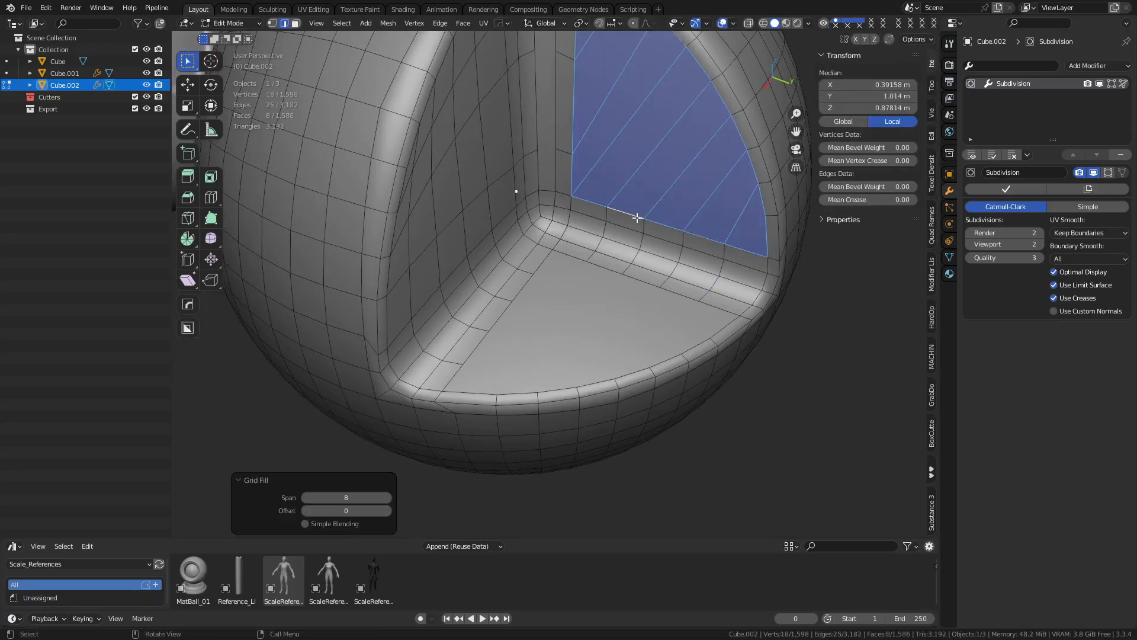
{"action": "middle_click_drag", "start_coordinate": [634, 262], "coordinate": [656, 320]}
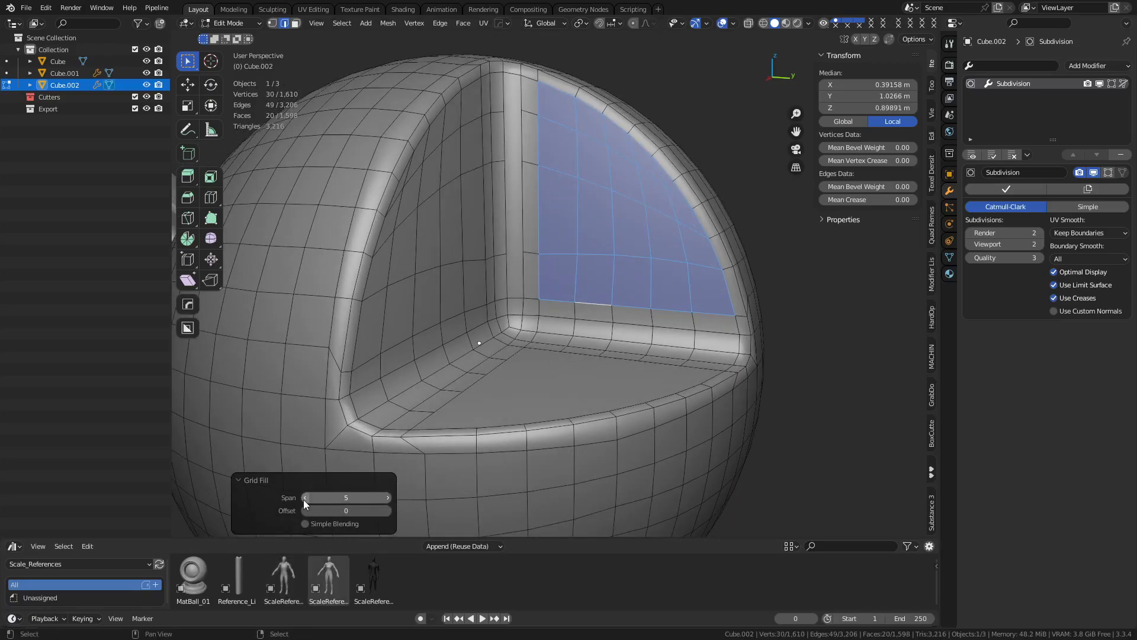
{"action": "middle_click_drag", "start_coordinate": [718, 361], "coordinate": [673, 362]}
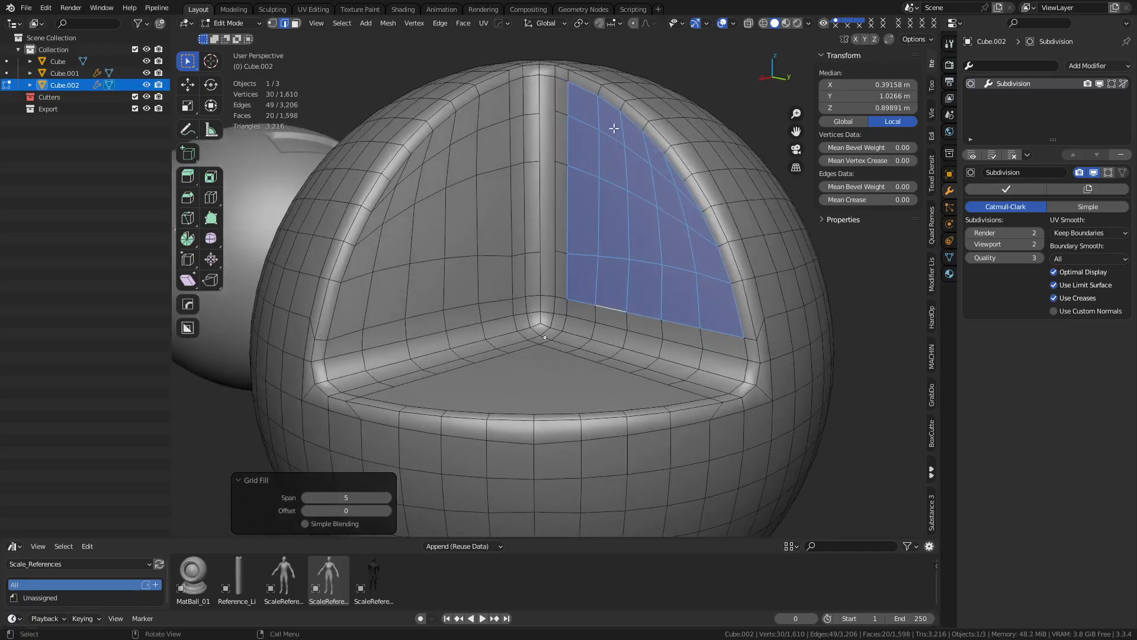
{"action": "middle_click_drag", "start_coordinate": [593, 230], "coordinate": [533, 255]}
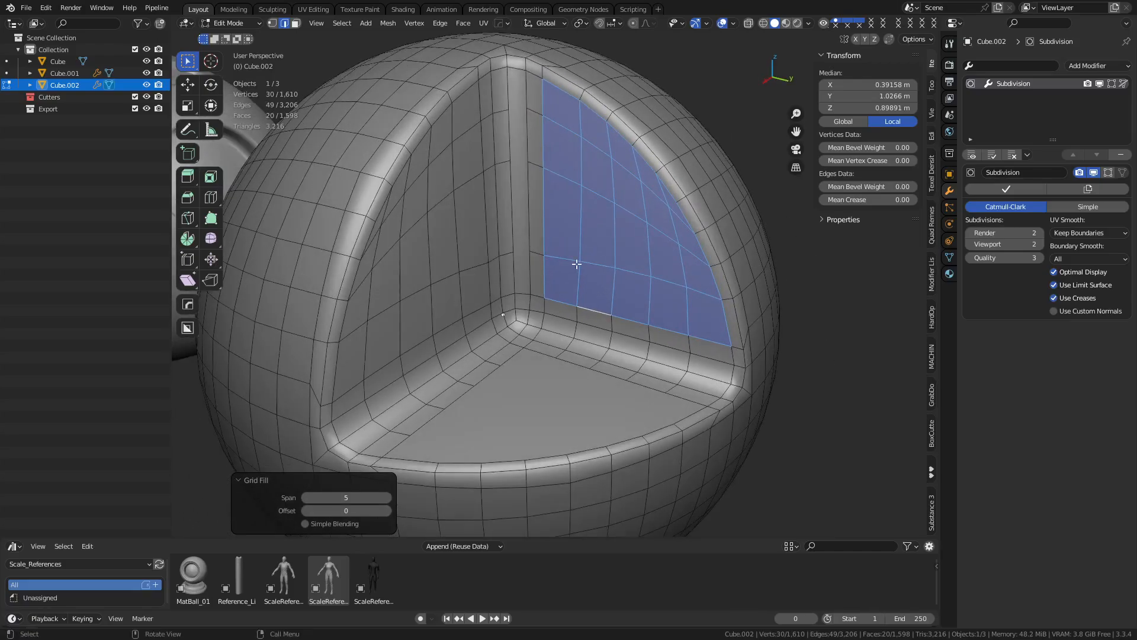
Connect the facing vertex pairs across the vertical inner corner strip at three heights, joining the left and right walls' rows
{"action": "key", "text": "1"}
{"action": "key", "text": "alt+a"}
{"action": "left_click", "coordinate": [515, 250]}
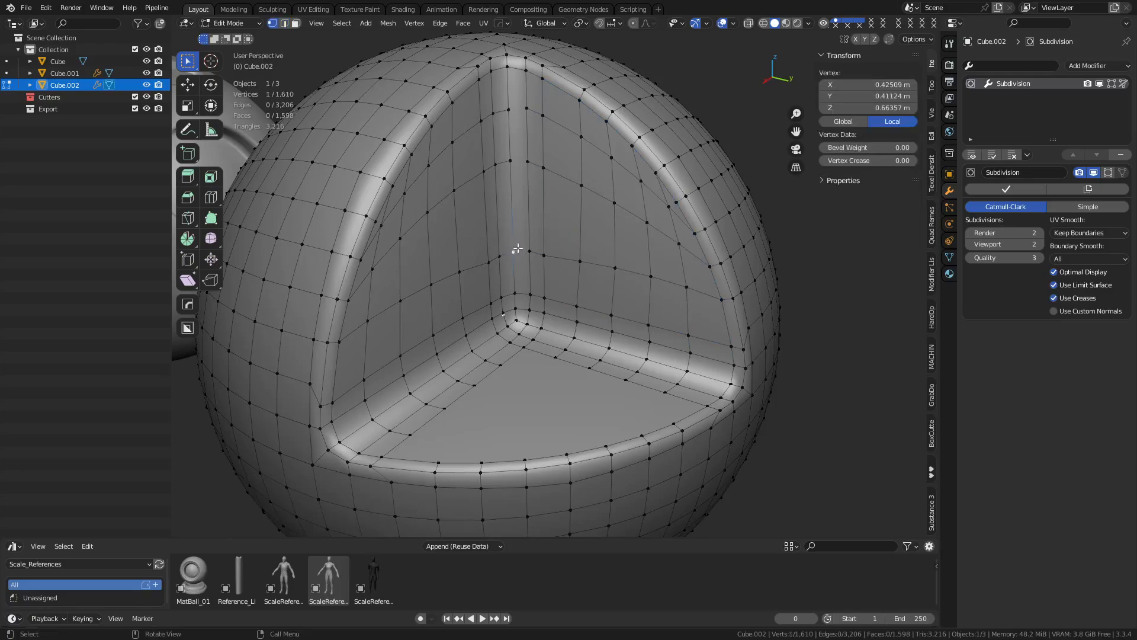
{"action": "key", "text": "j"}
{"action": "left_click", "coordinate": [510, 160]}
{"action": "left_click", "coordinate": [524, 163], "text": "shift"}
{"action": "key", "text": "j"}
{"action": "left_click", "coordinate": [511, 109]}
{"action": "left_click", "coordinate": [523, 110], "text": "shift"}
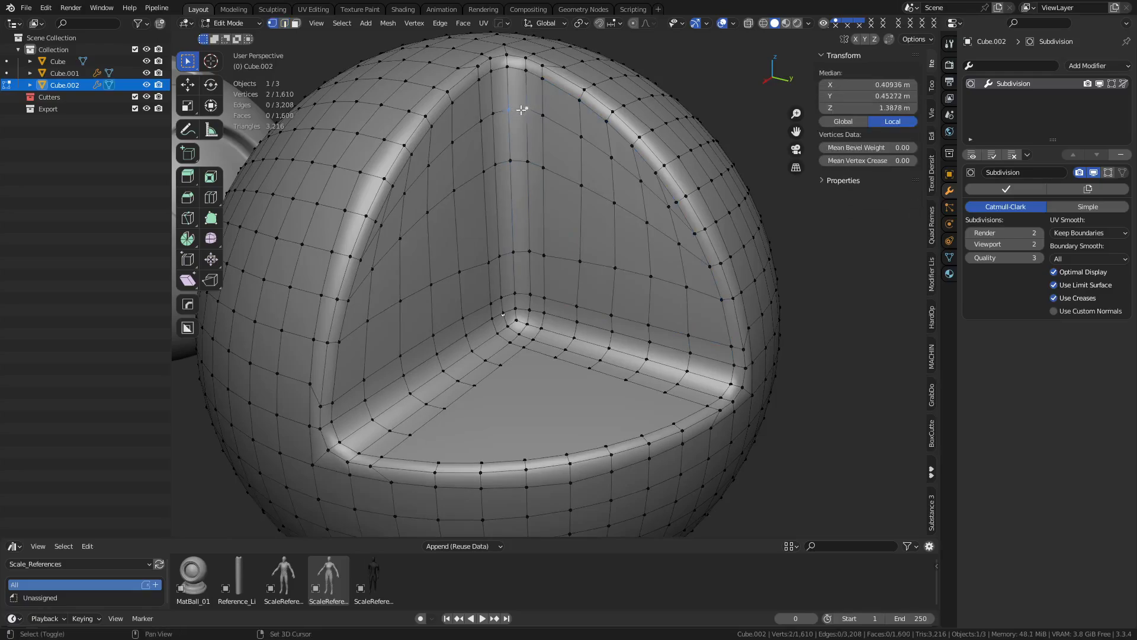
{"action": "key", "text": "j"}
Delete the recess's large floor face and Grid Fill the opening from its border loop
{"action": "middle_click_drag", "start_coordinate": [556, 266], "coordinate": [569, 286]}
{"action": "key", "text": "3"}
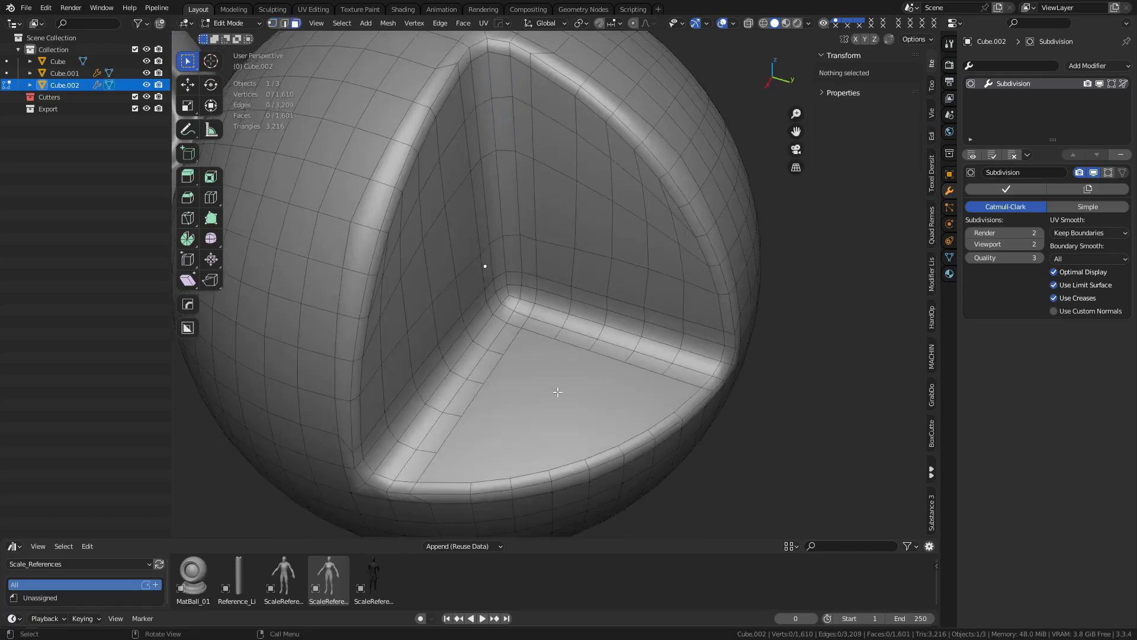
{"action": "left_click", "coordinate": [558, 391]}
{"action": "middle_click_drag", "start_coordinate": [581, 384], "coordinate": [600, 302], "text": "shift"}
{"action": "middle_click_drag", "start_coordinate": [663, 348], "coordinate": [664, 377]}
{"action": "key", "text": "x"}
{"action": "left_click", "coordinate": [664, 378]}
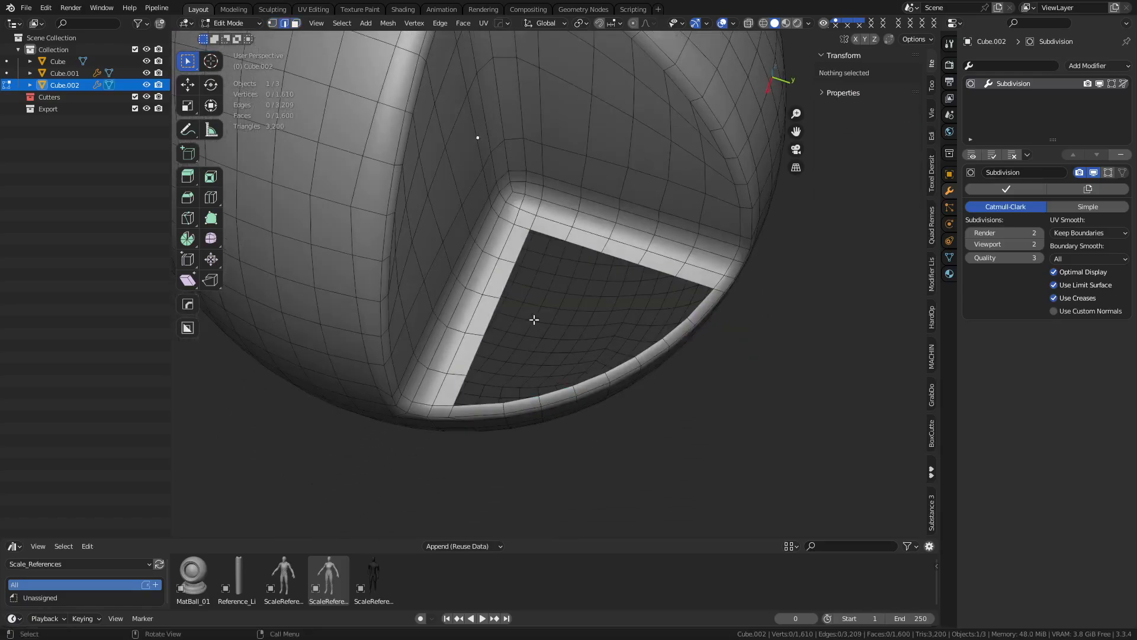
{"action": "left_click", "coordinate": [505, 285], "text": "alt"}
{"action": "key", "text": "ctrl+f"}
{"action": "left_click", "coordinate": [751, 345]}
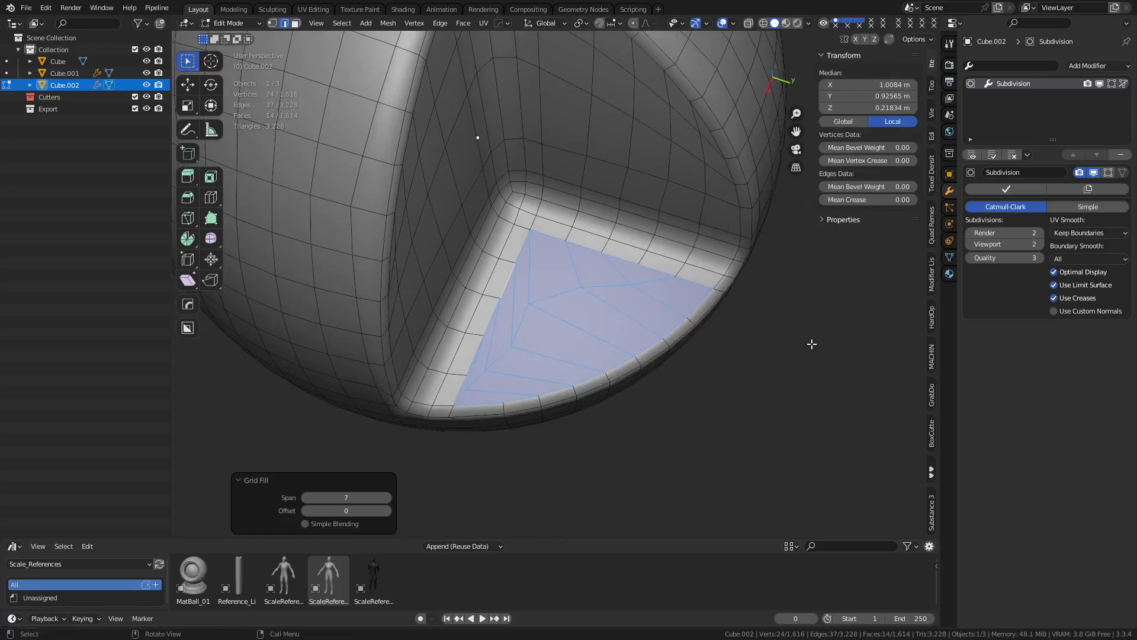
Set the floor's Grid Fill to span 5 and offset 4
{"action": "left_click", "coordinate": [387, 502]}
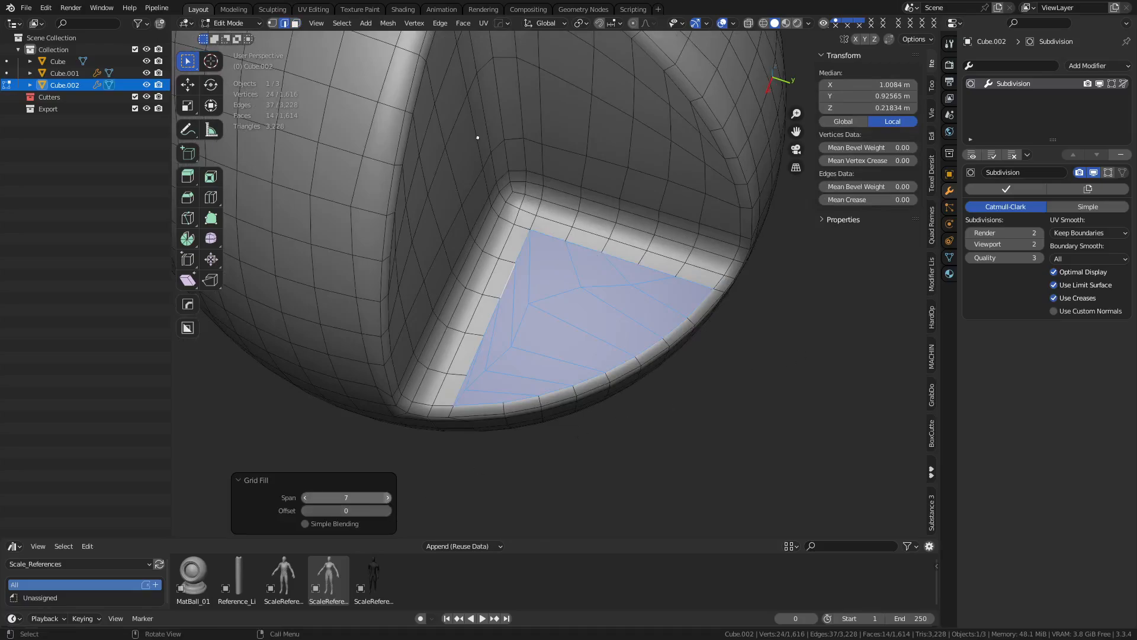
{"action": "left_click", "coordinate": [304, 498]}
{"action": "left_click", "coordinate": [304, 498]}
{"action": "left_click", "coordinate": [304, 499]}
{"action": "left_click", "coordinate": [389, 512]}
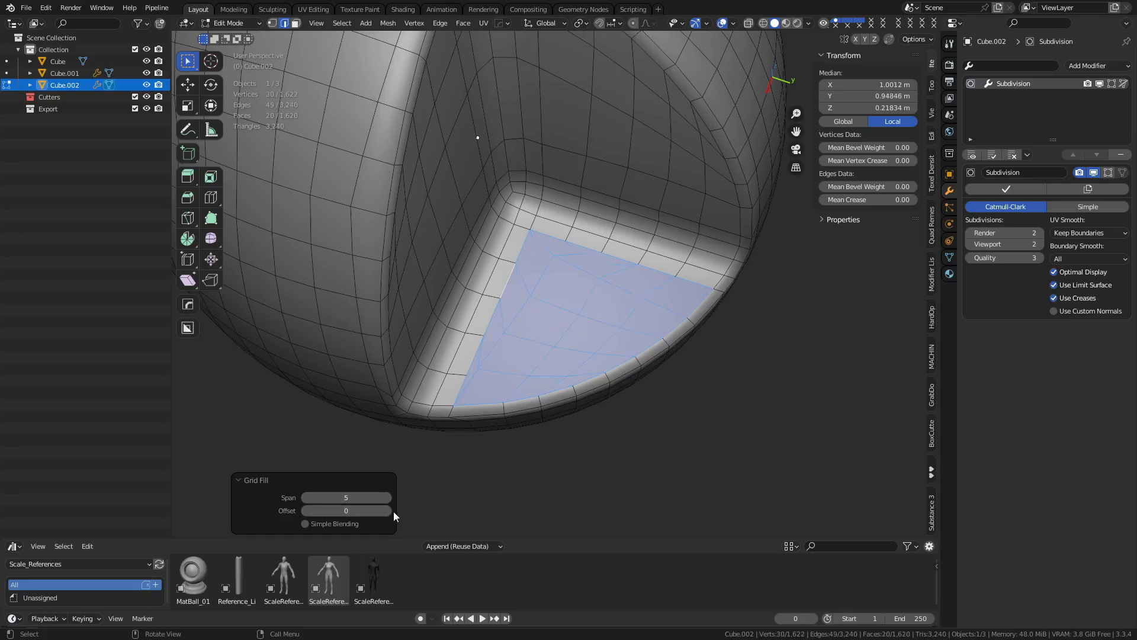
{"action": "left_click", "coordinate": [388, 512]}
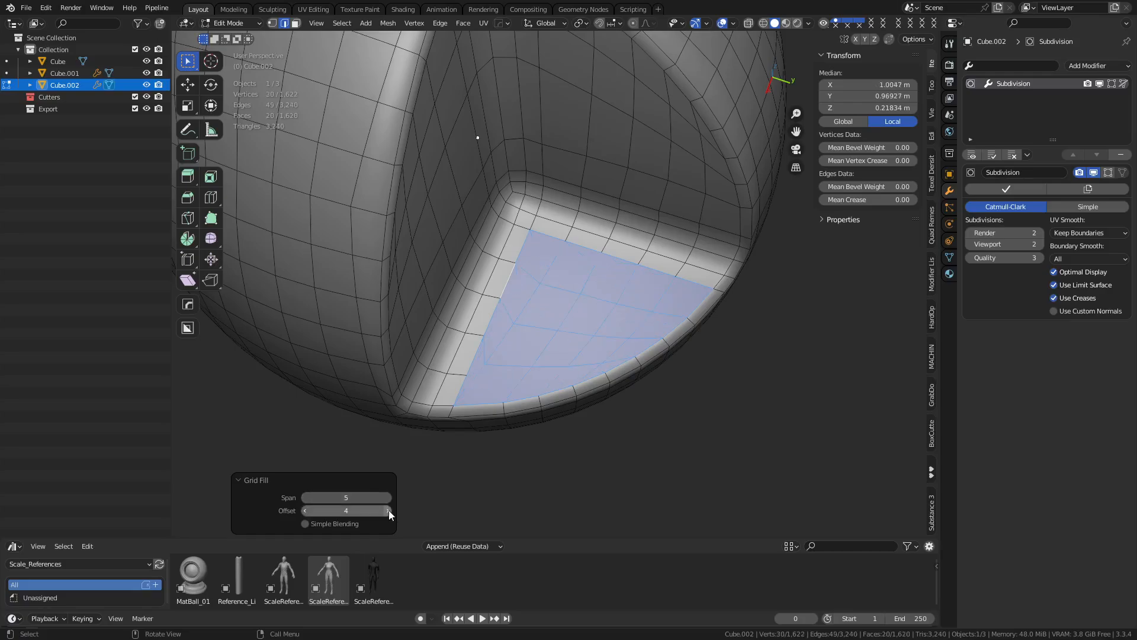
Set the recess floor's Grid Fill offset to 0, keeping the span at 5
{"action": "left_click", "coordinate": [388, 513]}
{"action": "left_click", "coordinate": [311, 512]}
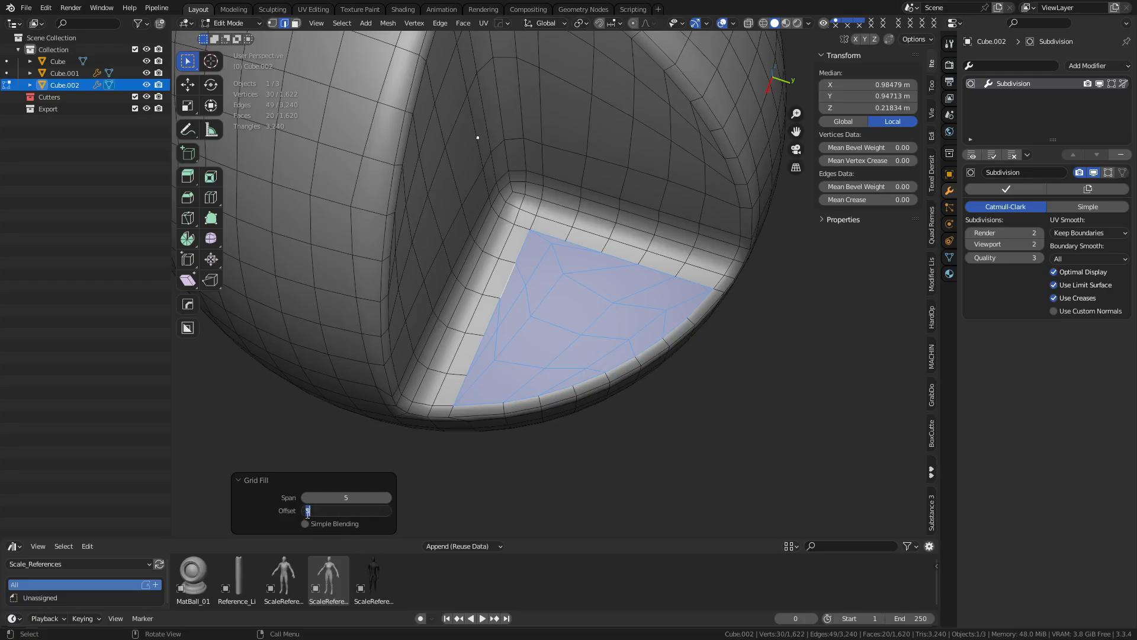
{"action": "left_click", "coordinate": [304, 512]}
{"action": "left_click", "coordinate": [304, 512]}
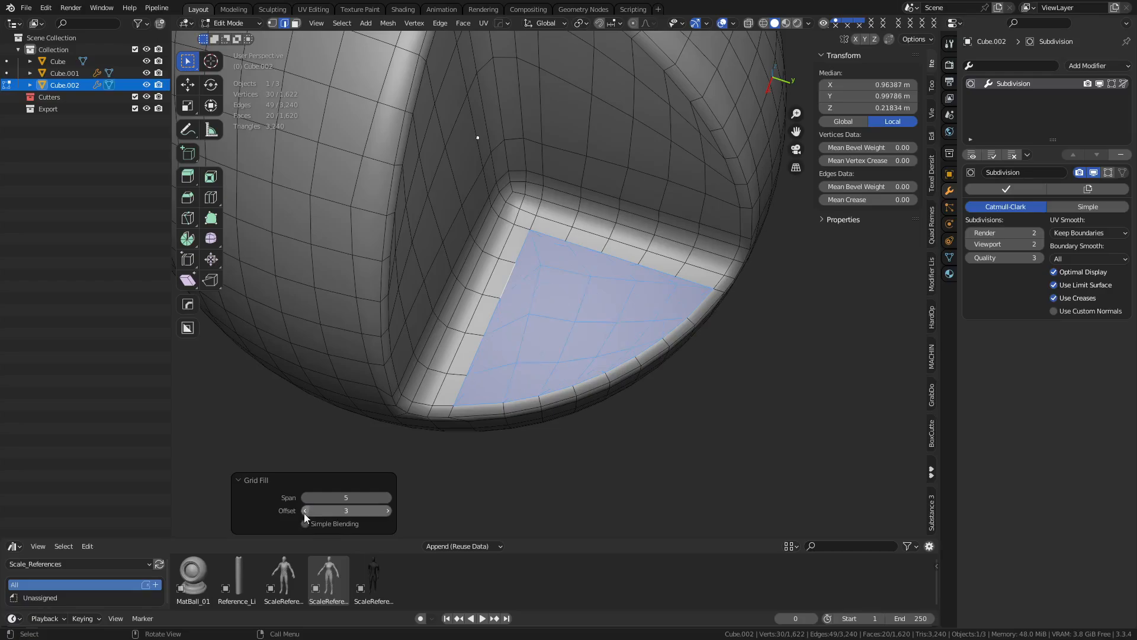
{"action": "left_click", "coordinate": [304, 512]}
{"action": "left_click", "coordinate": [304, 512]}
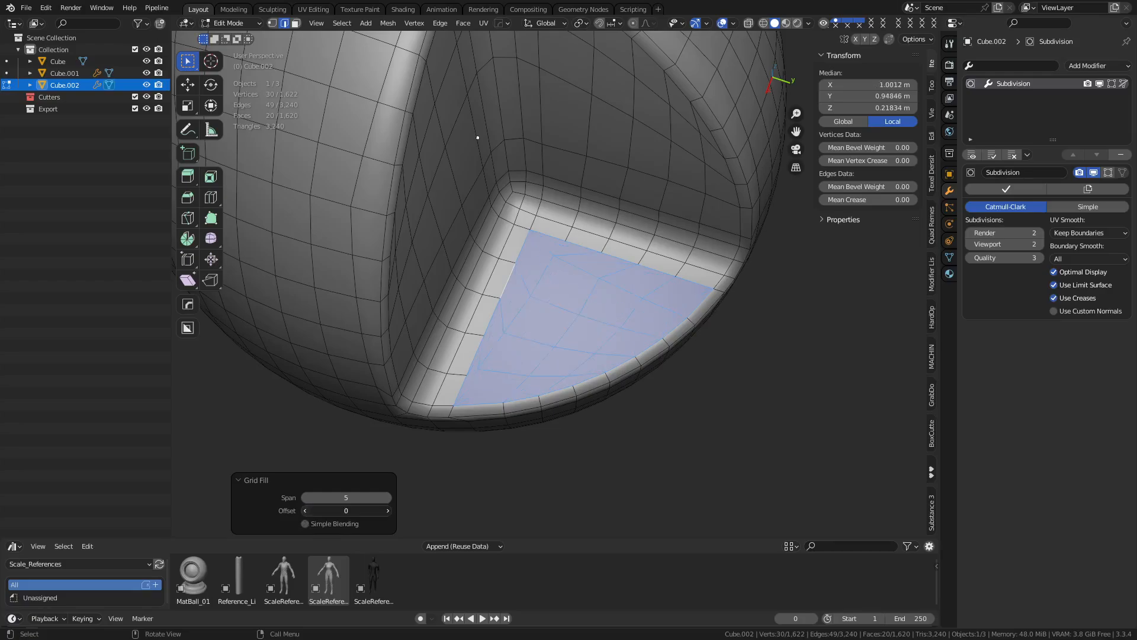
{"action": "left_click", "coordinate": [804, 424]}
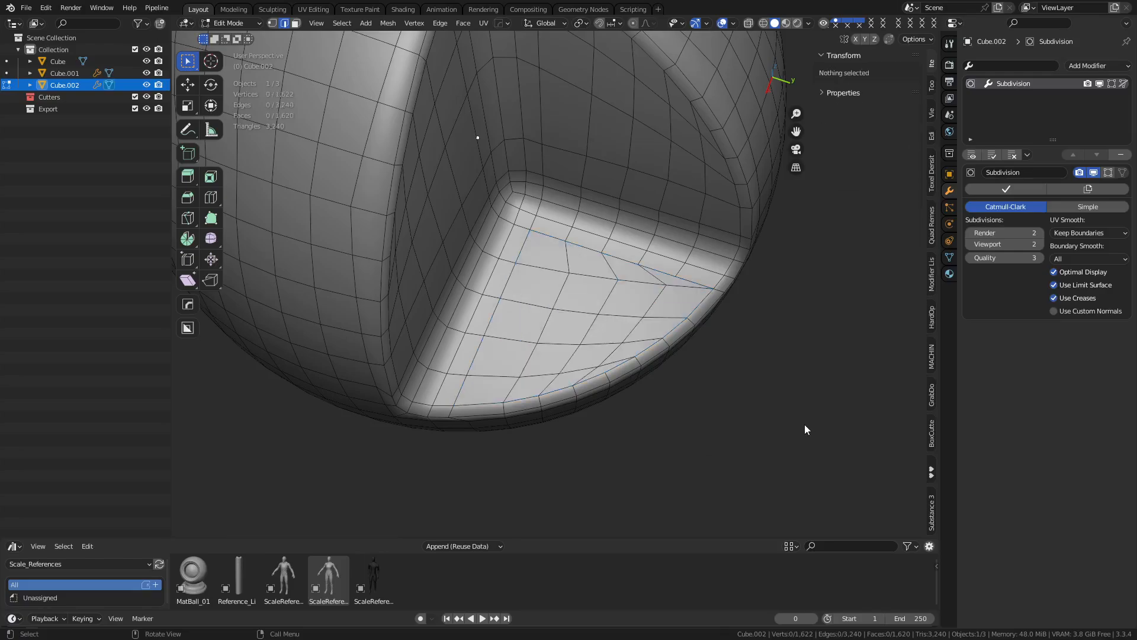
Leave Edit Mode and examine the subdivided recess with the wireframe overlay shown
{"action": "key", "text": "Tab"}
{"action": "left_click", "coordinate": [705, 429]}
{"action": "middle_click_drag", "start_coordinate": [712, 421], "coordinate": [626, 435]}
{"action": "key", "text": "shift+z"}
{"action": "scroll", "coordinate": [567, 402], "scroll_direction": "up", "scroll_amount": 3}
{"action": "scroll", "coordinate": [605, 323], "scroll_direction": "down", "scroll_amount": 3}
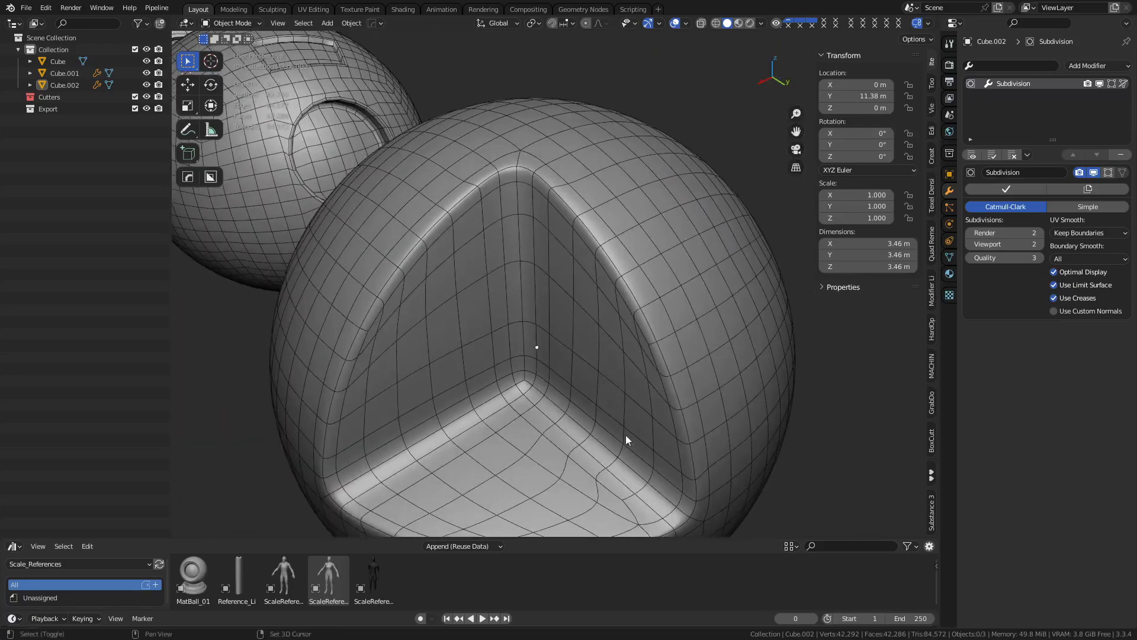
{"action": "scroll", "coordinate": [637, 393], "scroll_direction": "down", "scroll_amount": 1}
{"action": "middle_click_drag", "start_coordinate": [635, 380], "coordinate": [647, 370], "text": "shift"}
{"action": "scroll", "coordinate": [657, 362], "scroll_direction": "down", "scroll_amount": 1}
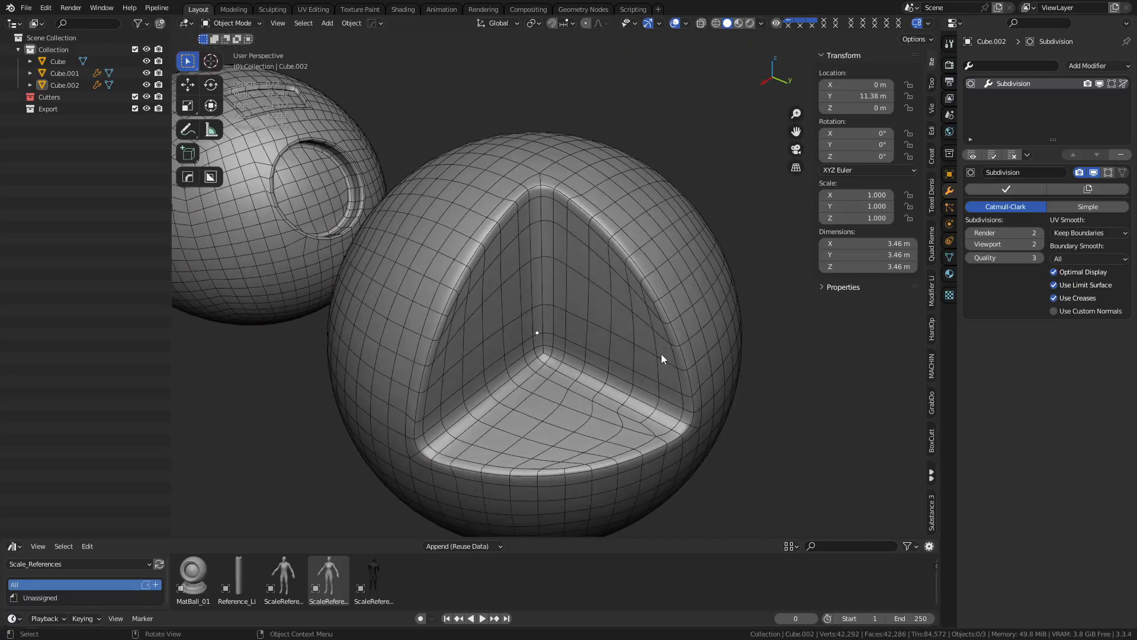
{"action": "scroll", "coordinate": [651, 368], "scroll_direction": "down", "scroll_amount": 3}
Symmetrize the sphere's whole mesh across Y from the positive to the negative side, and return to Object Mode
{"action": "left_click", "coordinate": [524, 371]}
{"action": "key", "text": "Tab"}
{"action": "middle_click_drag", "start_coordinate": [524, 368], "coordinate": [635, 374]}
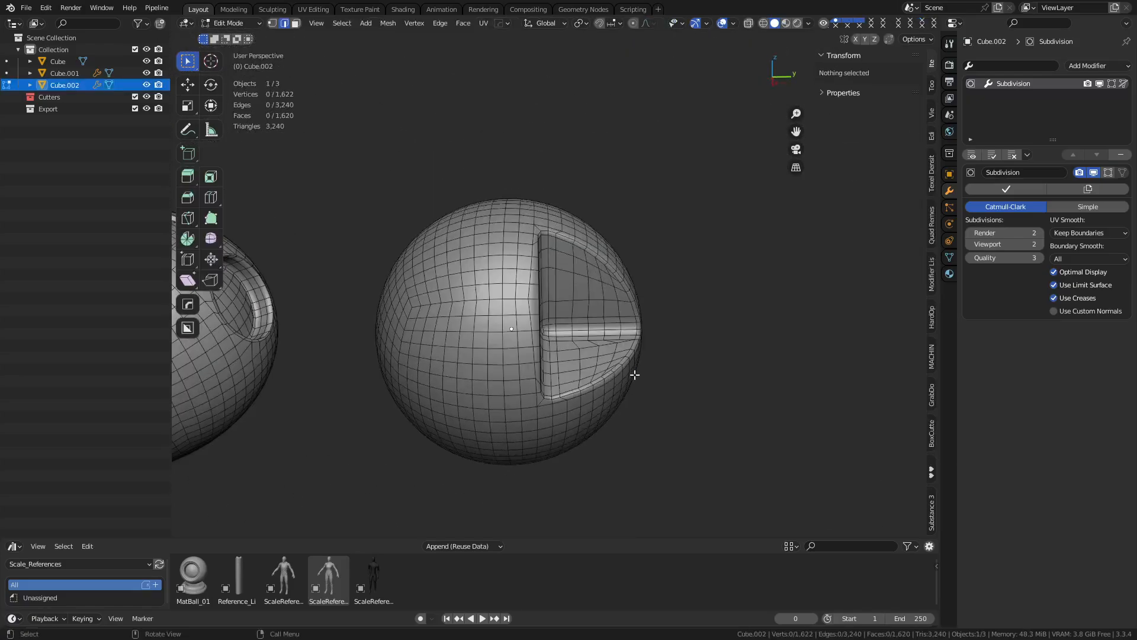
{"action": "key", "text": "a"}
{"action": "key", "text": "alt+x"}
{"action": "key", "text": "ctrl+Tab"}
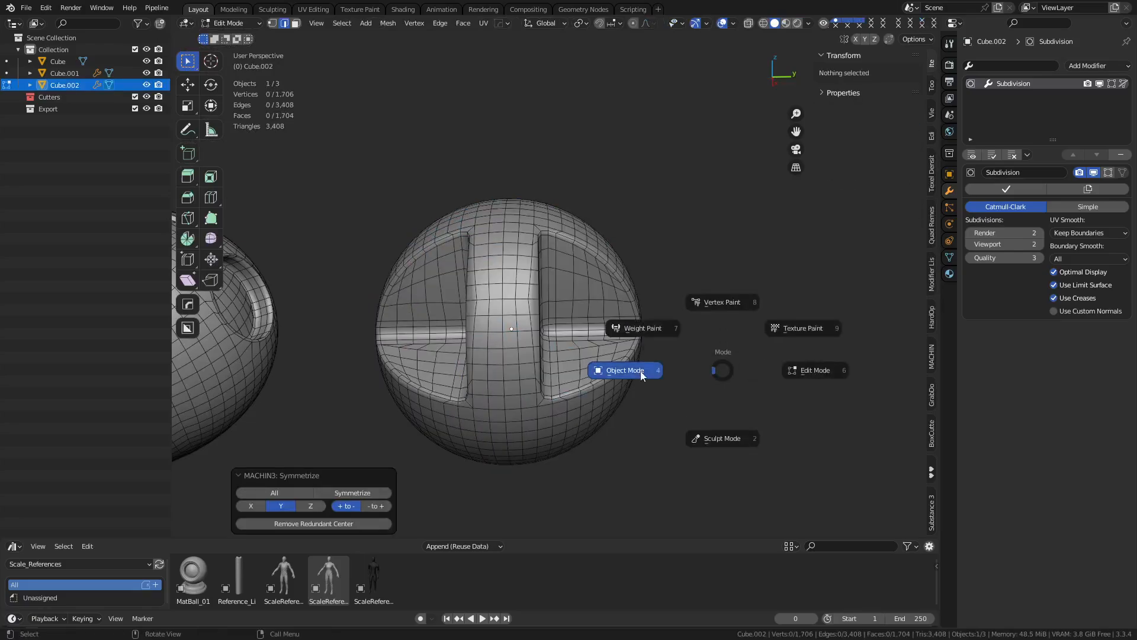
{"action": "left_click", "coordinate": [643, 378]}
{"action": "left_click", "coordinate": [732, 393]}
Reopen the sphere in Edit Mode and select a two-by-two block of faces on its surface below the cut-out
{"action": "middle_click_drag", "start_coordinate": [731, 392], "coordinate": [564, 350]}
{"action": "left_click", "coordinate": [572, 464]}
{"action": "key", "text": "ctrl+Tab"}
{"action": "left_click", "coordinate": [642, 349]}
{"action": "middle_click_drag", "start_coordinate": [629, 402], "coordinate": [541, 368], "text": "shift"}
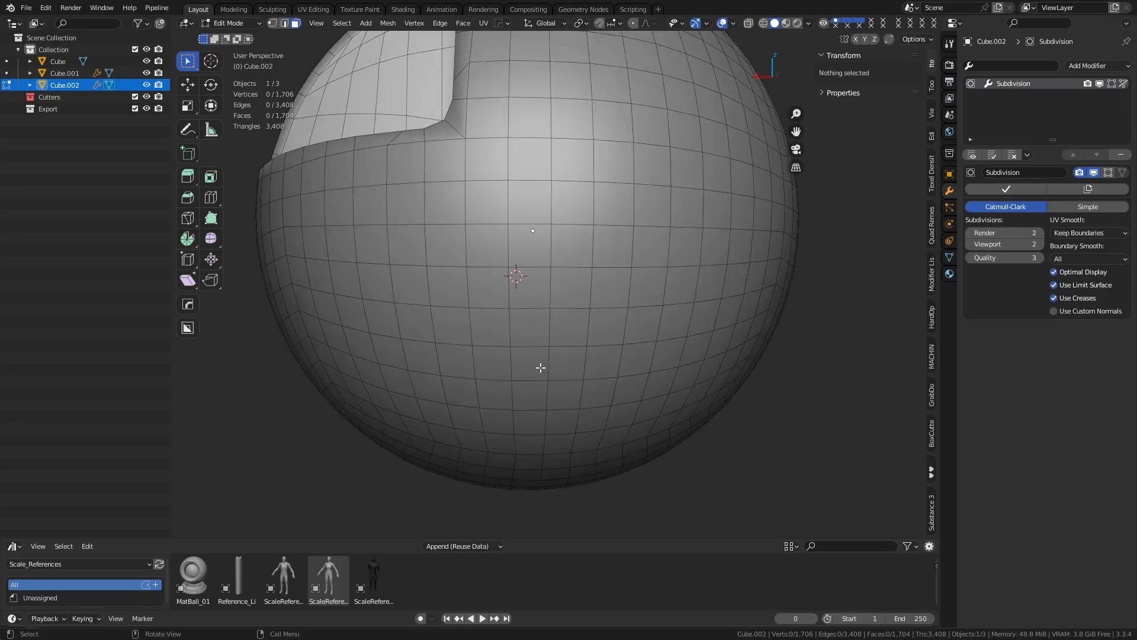
{"action": "left_click", "coordinate": [488, 329]}
{"action": "left_click", "coordinate": [513, 295], "text": "ctrl+shift"}
{"action": "key", "text": "i"}
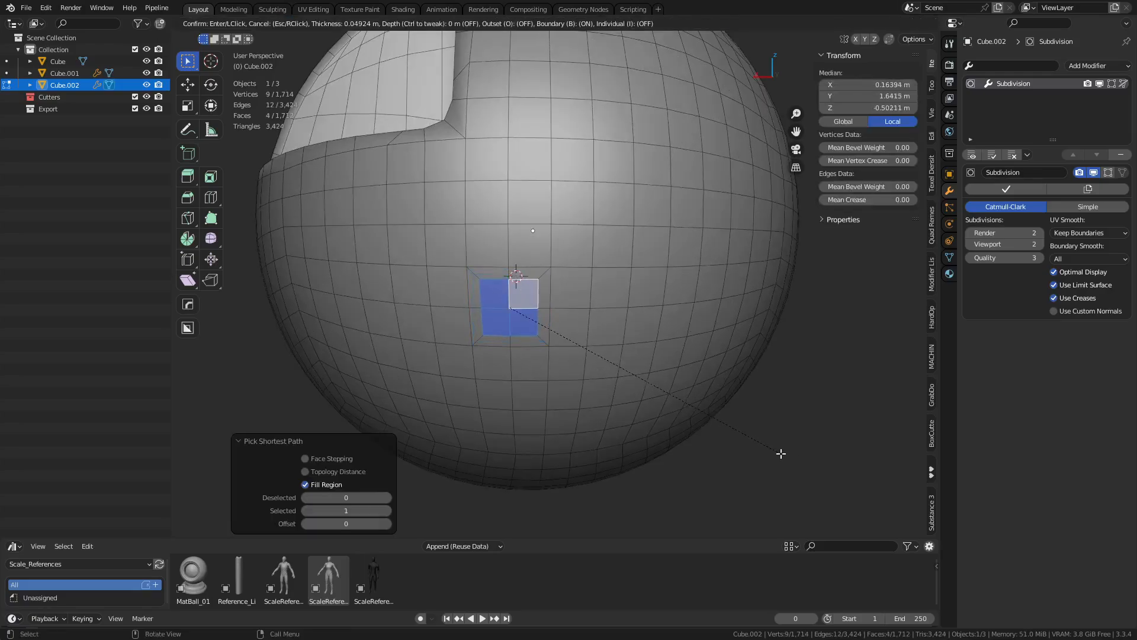
{"action": "left_click", "coordinate": [782, 454]}
{"action": "key", "text": "ctrl+z"}
Enable Surface Slide on the sphere and inset the selected two-by-two face block by about 0.068 m
{"action": "key", "text": "q"}
{"action": "mouse_move", "coordinate": [721, 574]}
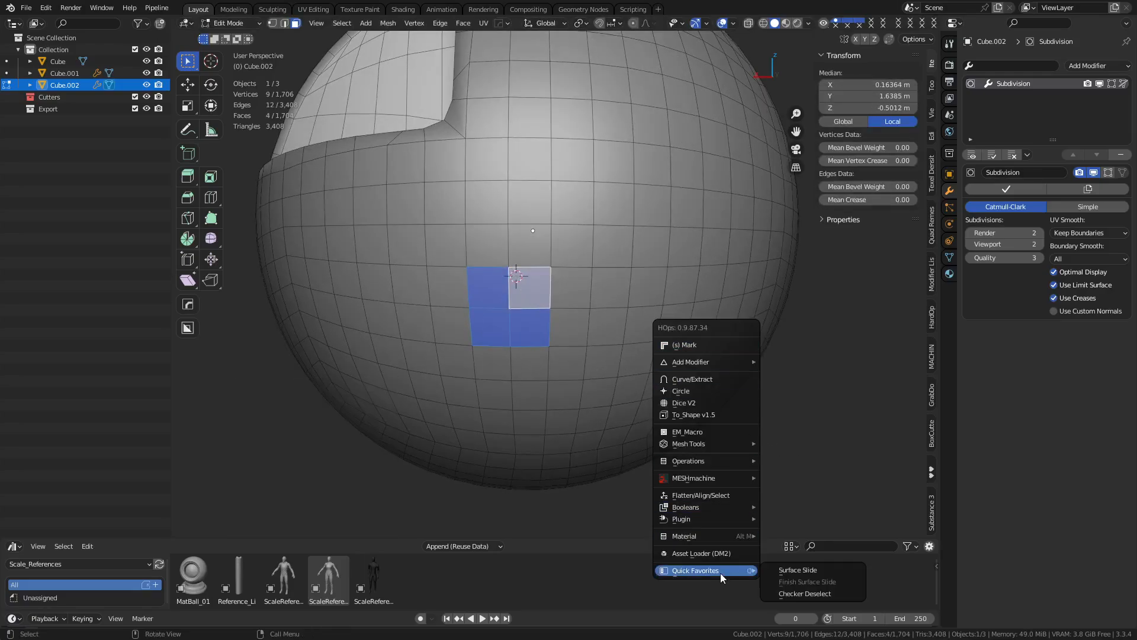
{"action": "left_click", "coordinate": [788, 570]}
{"action": "key", "text": "i"}
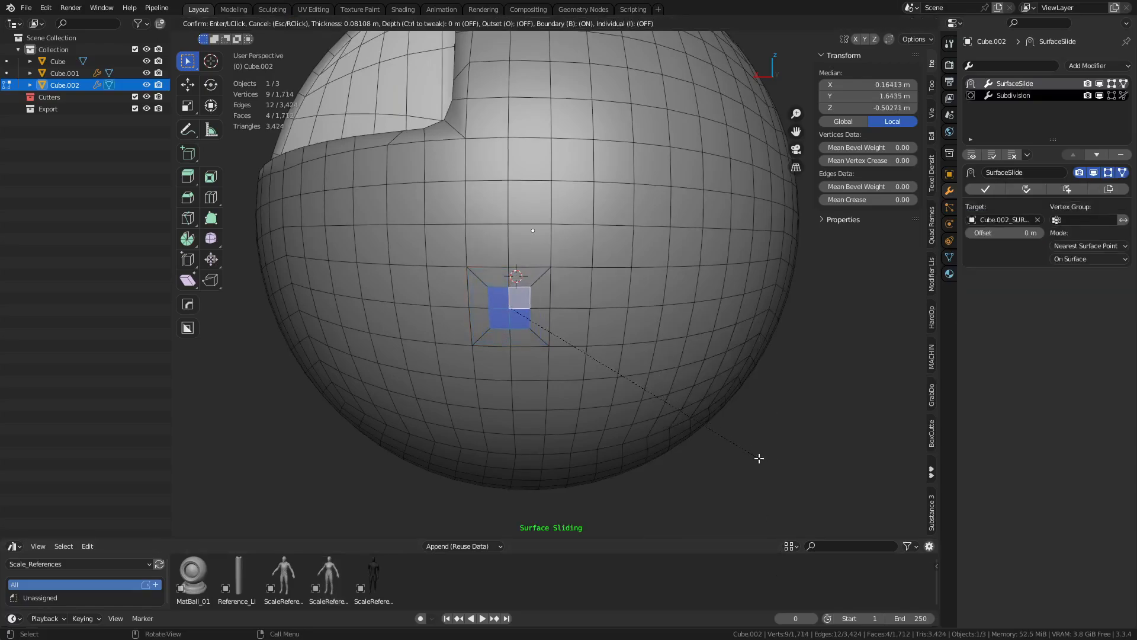
{"action": "left_click", "coordinate": [757, 460]}
Round the inset face block into a circle with LoopTools Circle, using best fit, flatten and regular spacing
{"action": "right_click", "coordinate": [750, 345]}
{"action": "mouse_move", "coordinate": [744, 341]}
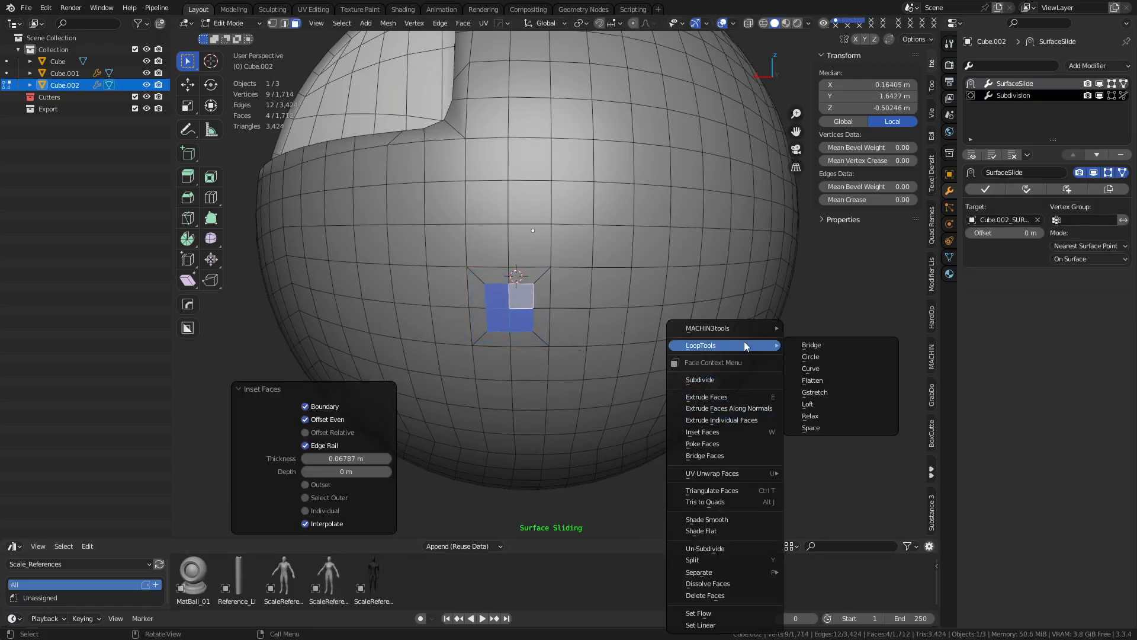
{"action": "left_click", "coordinate": [833, 357]}
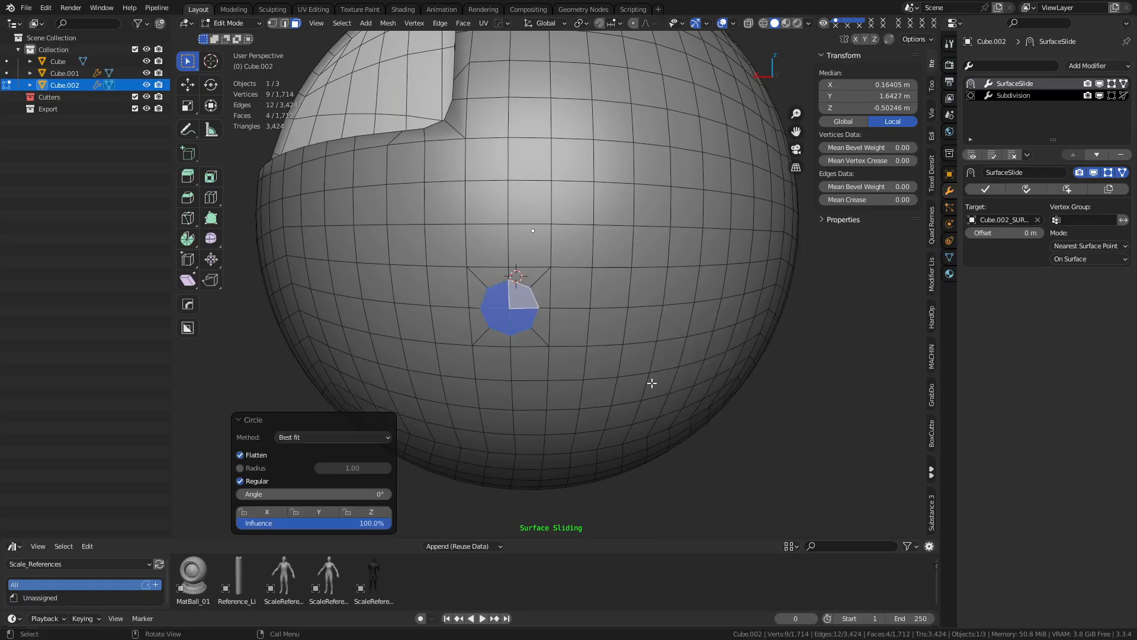
Select the neighbouring two-by-two face block beside the first circle and inset it by about 0.049 m
{"action": "scroll", "coordinate": [652, 384], "scroll_direction": "up", "scroll_amount": 1}
{"action": "middle_click_drag", "start_coordinate": [635, 407], "coordinate": [668, 405]}
{"action": "left_click", "coordinate": [599, 339]}
{"action": "middle_click_drag", "start_coordinate": [599, 338], "coordinate": [611, 297]}
{"action": "left_click", "coordinate": [612, 296], "text": "ctrl+shift"}
{"action": "key", "text": "i"}
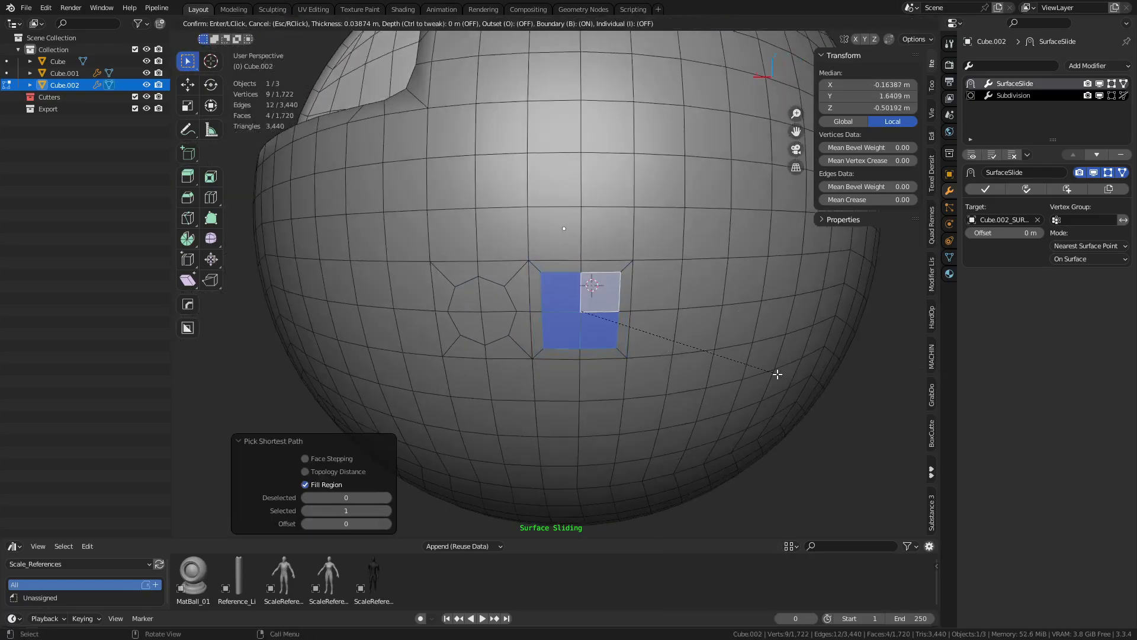
{"action": "key", "text": "Escape"}
{"action": "key", "text": "i"}
{"action": "left_click", "coordinate": [759, 373]}
Round the second inset face block into a circle with LoopTools Circle
{"action": "right_click", "coordinate": [750, 343]}
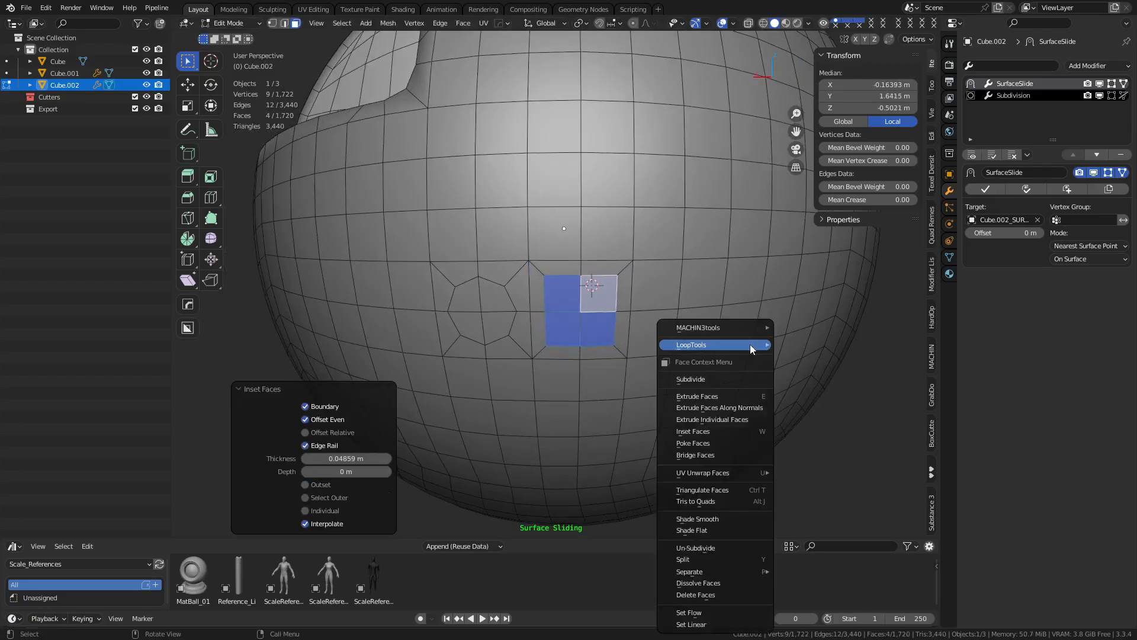
{"action": "mouse_move", "coordinate": [750, 343]}
{"action": "left_click", "coordinate": [817, 363]}
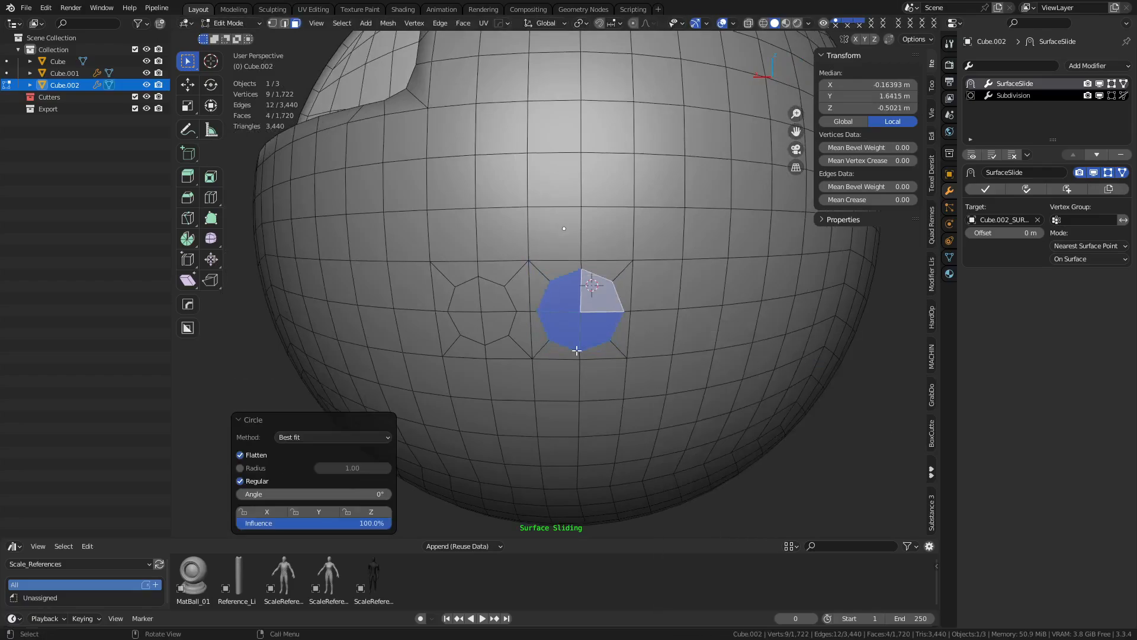
{"action": "middle_click_drag", "start_coordinate": [579, 350], "coordinate": [646, 432]}
{"action": "key", "text": "e"}
{"action": "right_click", "coordinate": [664, 432]}
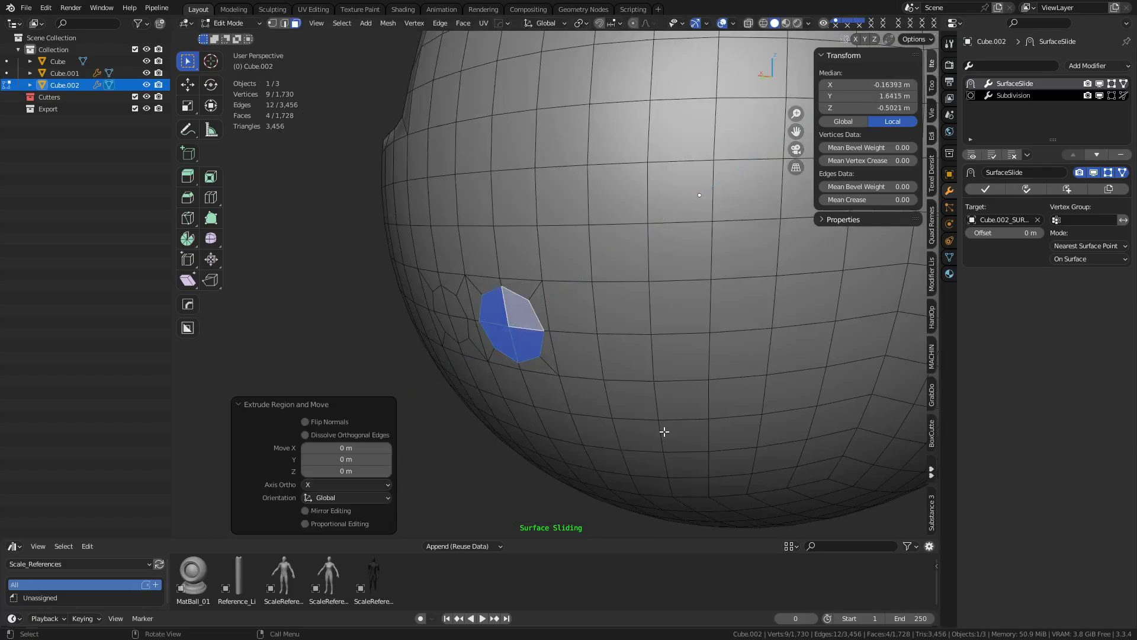
{"action": "key", "text": "ctrl+z"}
Finish Surface Slide and add the first circle's four faces to the selection alongside the second circle's
{"action": "middle_click_drag", "start_coordinate": [634, 394], "coordinate": [672, 393]}
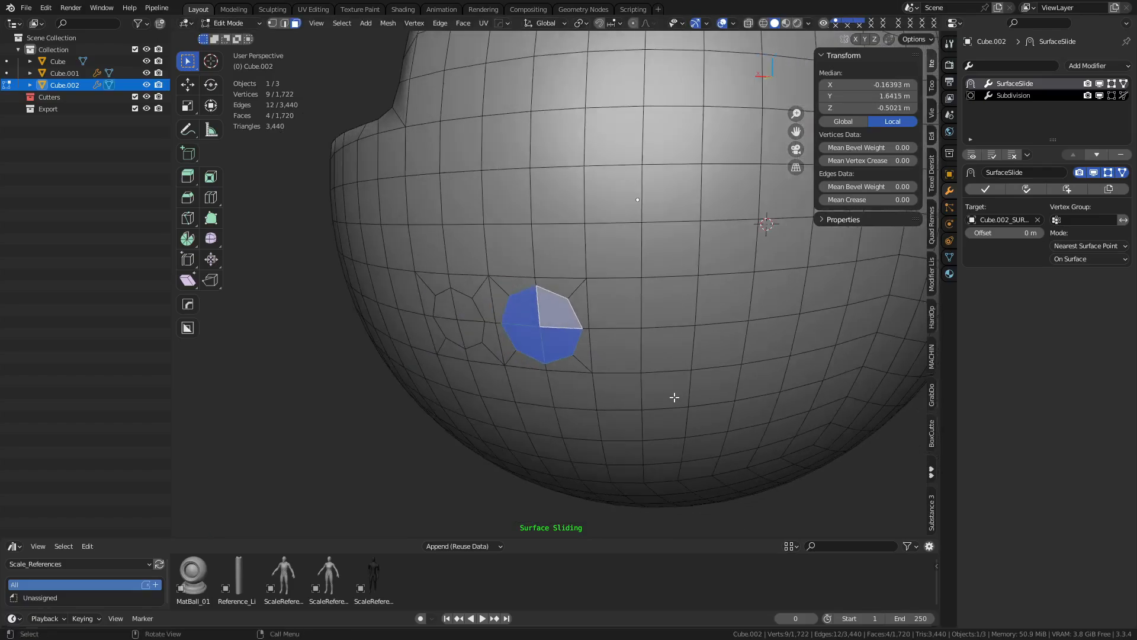
{"action": "key", "text": "q"}
{"action": "mouse_move", "coordinate": [676, 398]}
{"action": "left_click", "coordinate": [753, 411]}
{"action": "left_click", "coordinate": [453, 322], "text": "shift"}
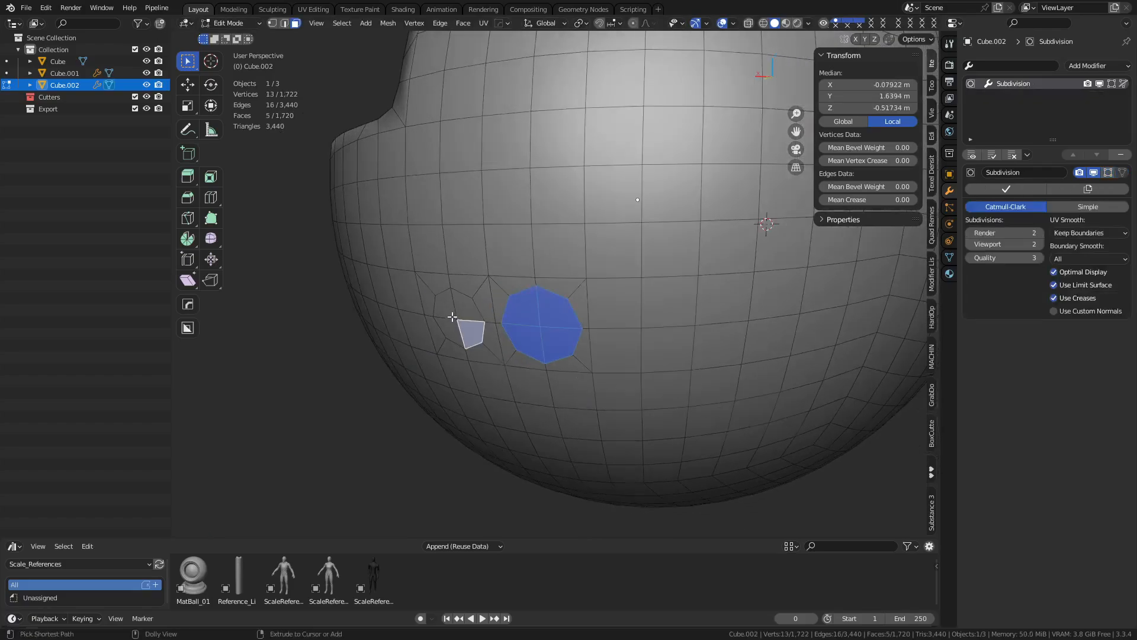
{"action": "left_click", "coordinate": [457, 318], "text": "ctrl+shift"}
{"action": "key", "text": "e"}
{"action": "left_click", "coordinate": [670, 395]}
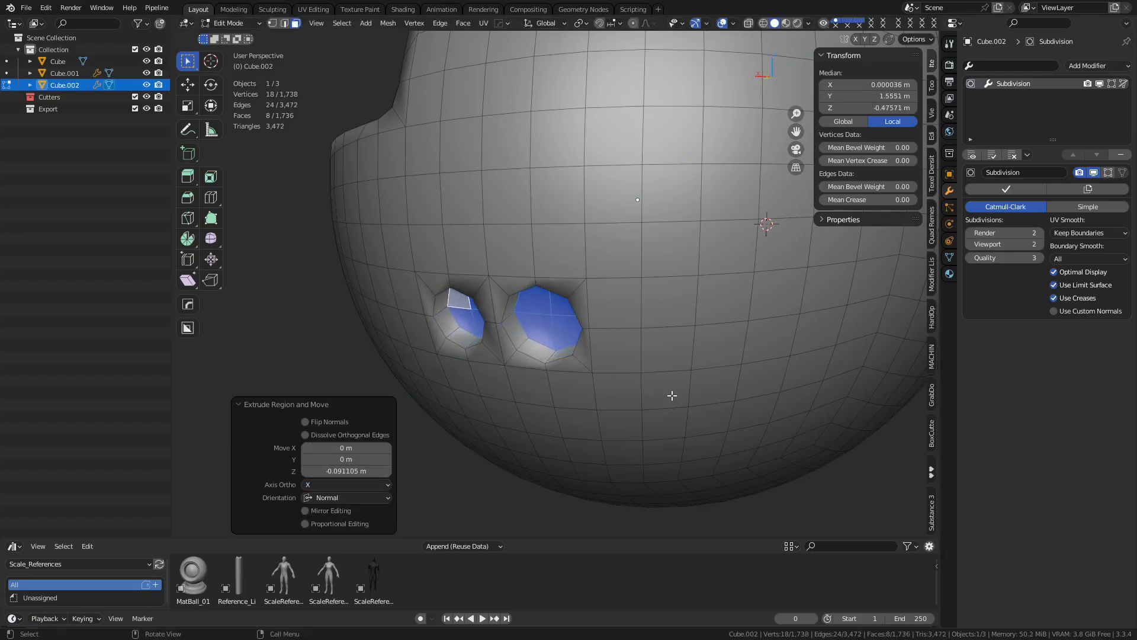
{"action": "key", "text": "ctrl+z"}
Inset both circles slightly and extrude their inner faces about 0.088 m into the sphere
{"action": "key", "text": "i"}
{"action": "left_click", "coordinate": [666, 395]}
{"action": "key", "text": "e"}
{"action": "left_click", "coordinate": [676, 392]}
Inset the floors of both round holes and inspect their subdivided shading in Object Mode without the wireframe
{"action": "key", "text": "i"}
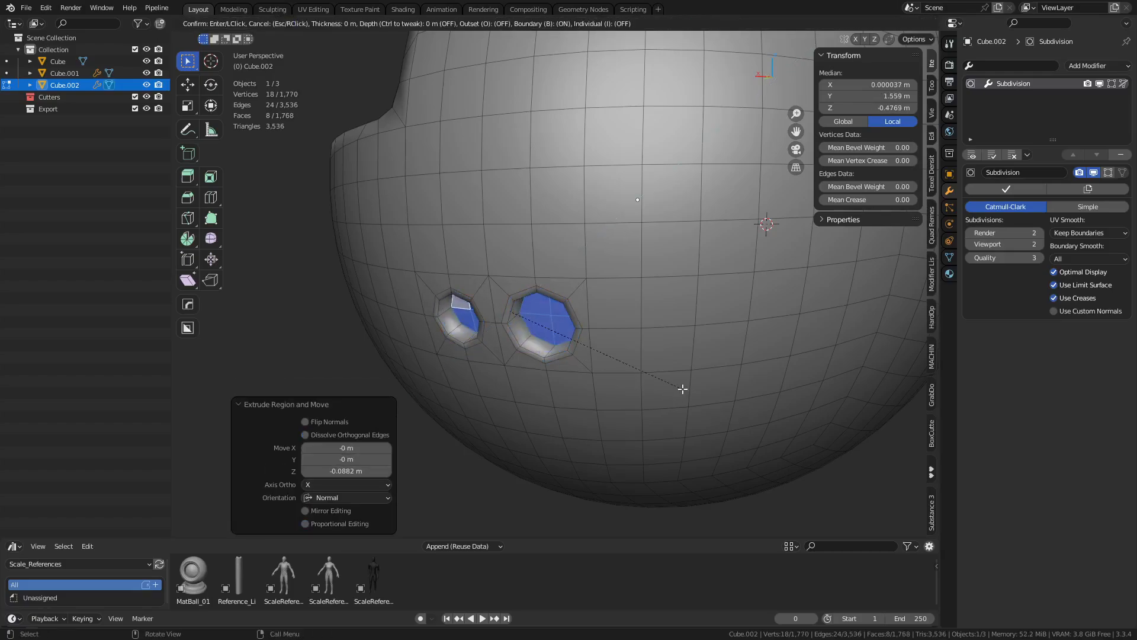
{"action": "left_click", "coordinate": [677, 387]}
{"action": "key", "text": "ctrl+Tab"}
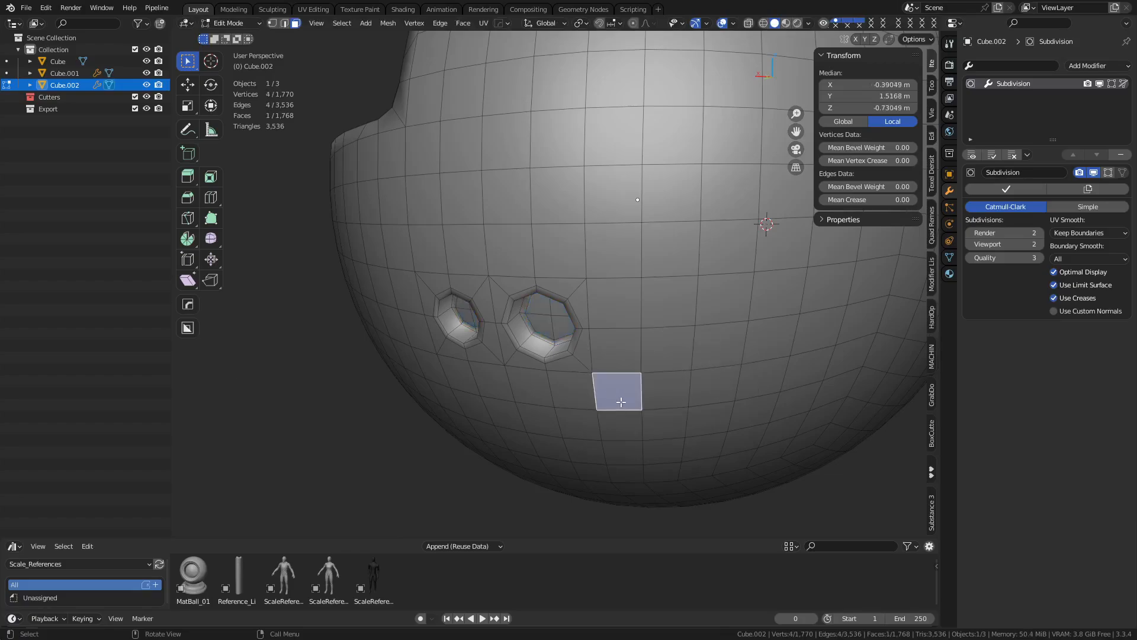
{"action": "left_click", "coordinate": [600, 404]}
{"action": "middle_click_drag", "start_coordinate": [653, 426], "coordinate": [652, 395]}
{"action": "key", "text": "shift+z"}
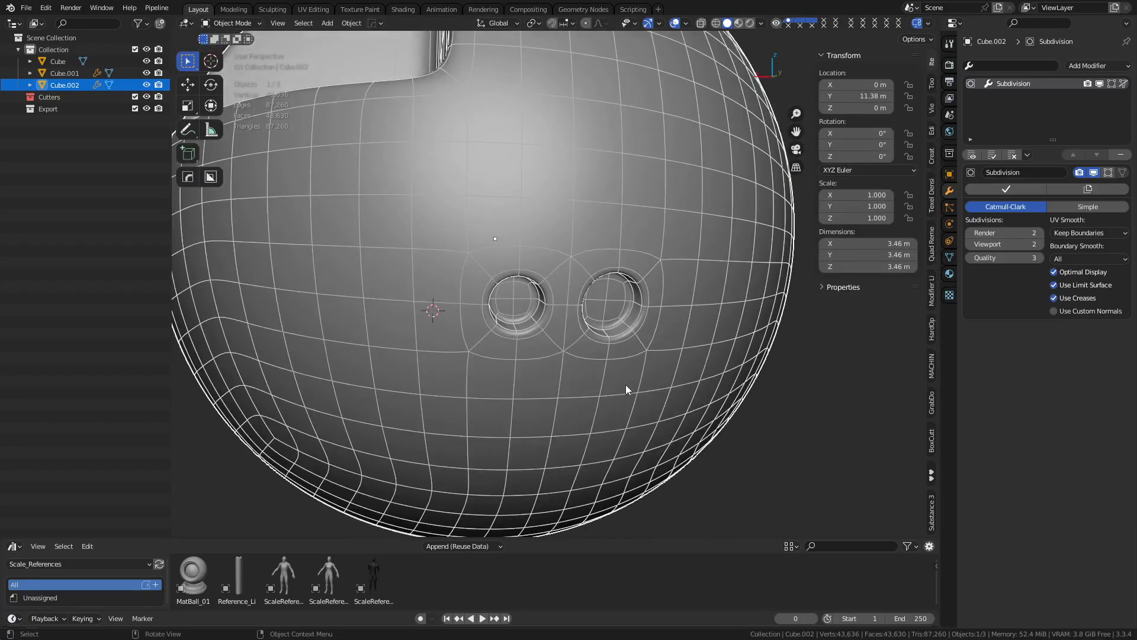
{"action": "key", "text": "shift+z"}
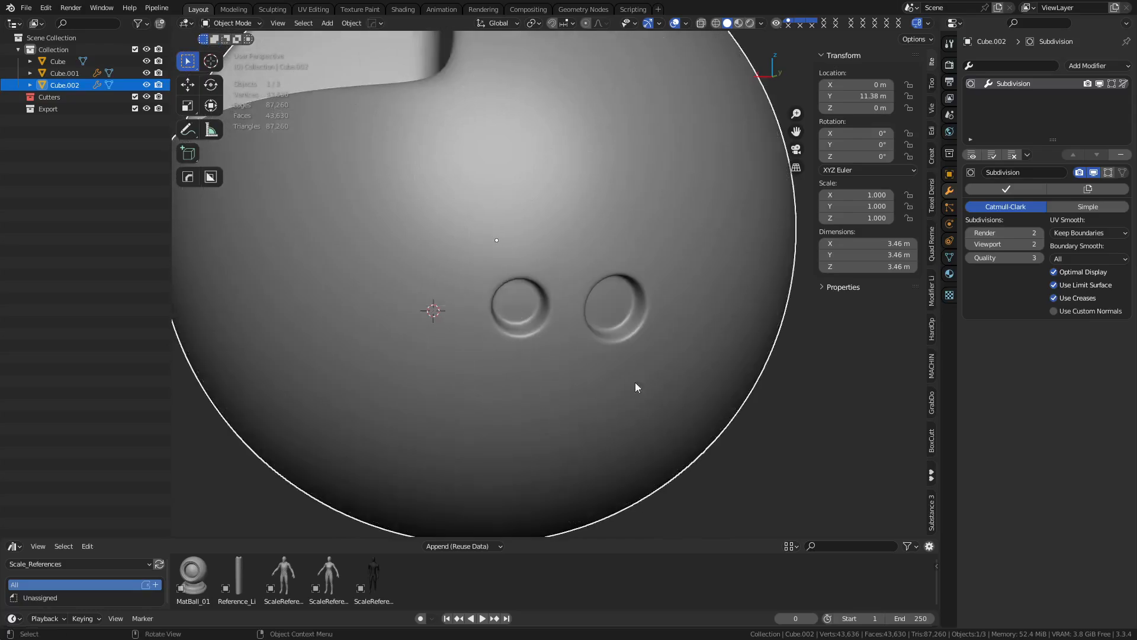
Return to Edit Mode and select three faces bordering the first round hole to show its surrounding topology
{"action": "key", "text": "Tab"}
{"action": "left_click", "coordinate": [478, 345]}
{"action": "left_click", "coordinate": [479, 288], "text": "shift"}
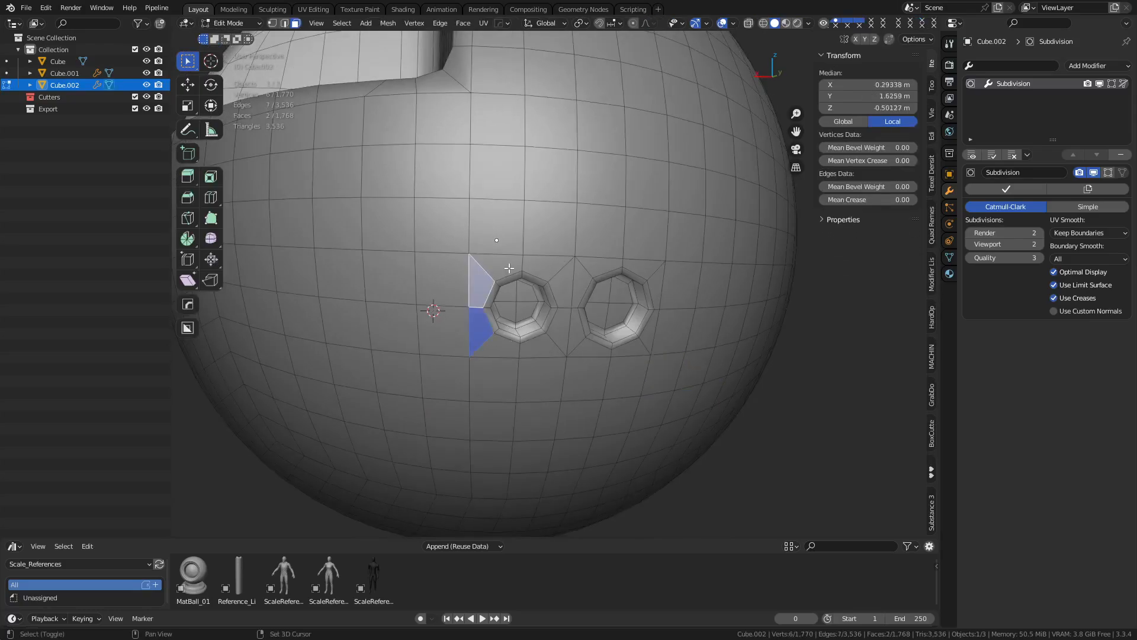
{"action": "left_click", "coordinate": [504, 272], "text": "shift"}
{"action": "middle_click_drag", "start_coordinate": [692, 410], "coordinate": [462, 406]}
{"action": "scroll", "coordinate": [539, 322], "scroll_direction": "up", "scroll_amount": 3}
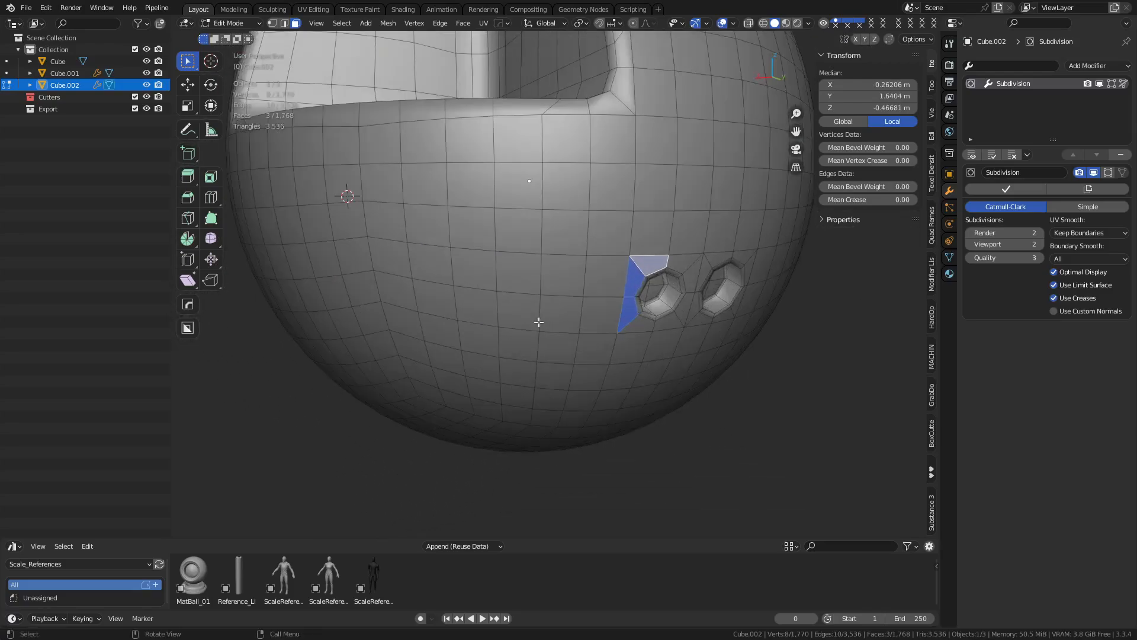
Inset a single quad face on the sphere, away from the two round holes, by about 0.028 m
{"action": "left_click", "coordinate": [520, 315]}
{"action": "key", "text": "i"}
{"action": "left_click", "coordinate": [716, 446]}
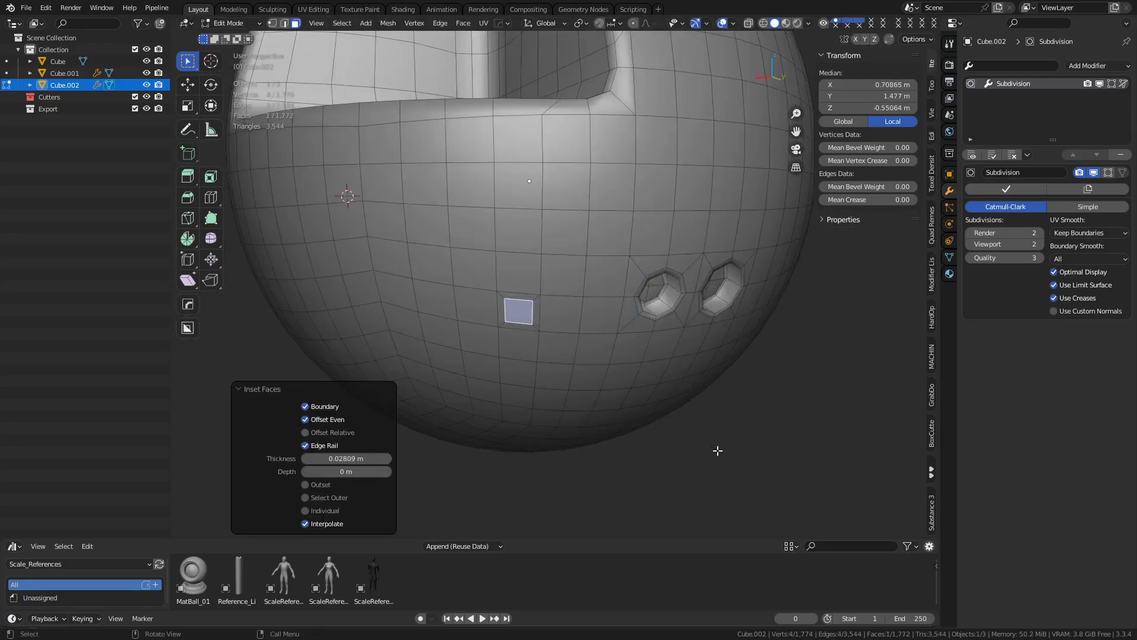
Extrude the small inset face into the sphere and inset its floor by about 0.009 m
{"action": "key", "text": "e"}
{"action": "left_click", "coordinate": [712, 442]}
{"action": "key", "text": "i"}
{"action": "left_click", "coordinate": [708, 442]}
Switch to Object Mode and examine the subdivided wireframe around the small single-face hole and the two larger holes
{"action": "key", "text": "Tab"}
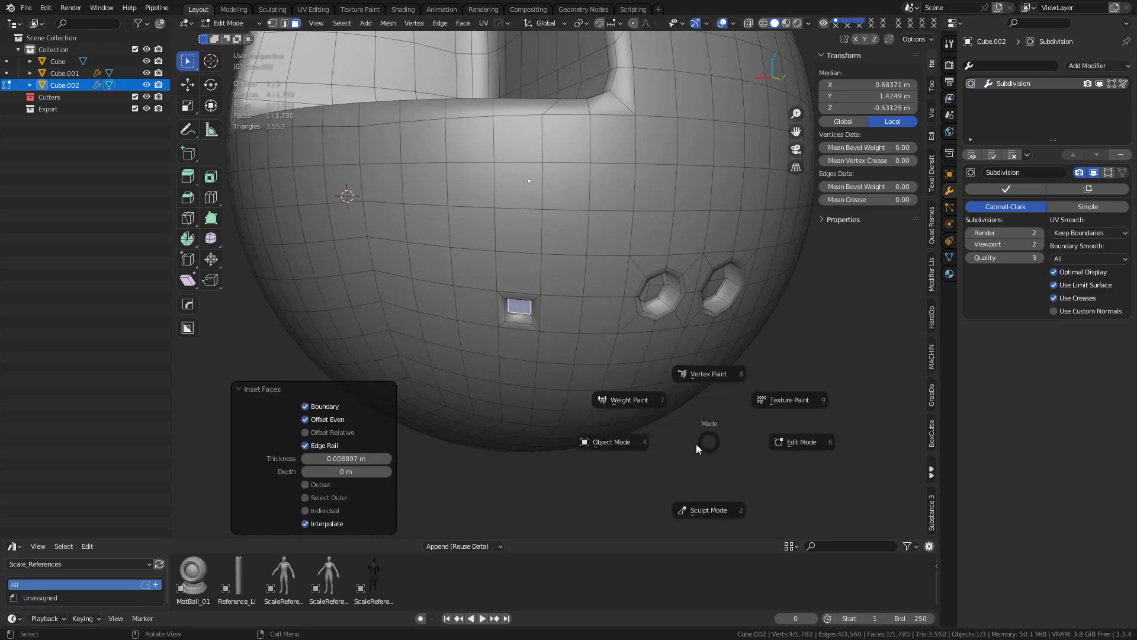
{"action": "left_click", "coordinate": [668, 446]}
{"action": "middle_click_drag", "start_coordinate": [667, 446], "coordinate": [681, 408]}
{"action": "scroll", "coordinate": [567, 288], "scroll_direction": "up", "scroll_amount": 6}
{"action": "middle_click_drag", "start_coordinate": [552, 243], "coordinate": [537, 358], "text": "shift"}
{"action": "key", "text": "shift+w"}
{"action": "scroll", "coordinate": [537, 358], "scroll_direction": "down", "scroll_amount": 5}
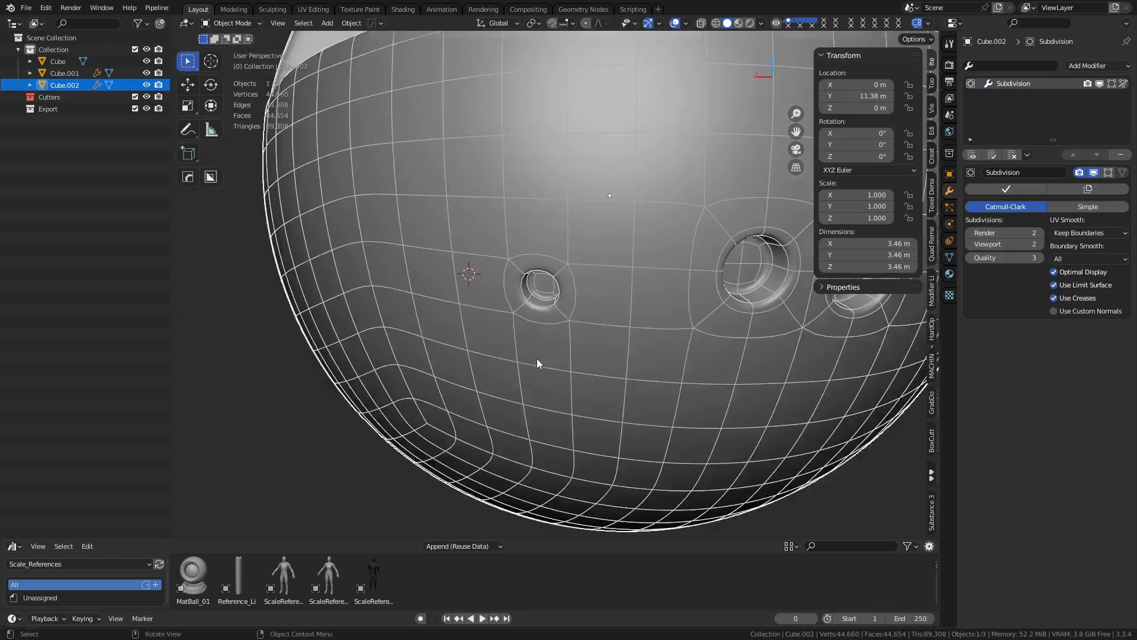
{"action": "middle_click_drag", "start_coordinate": [636, 323], "coordinate": [555, 404], "text": "shift"}
{"action": "scroll", "coordinate": [570, 390], "scroll_direction": "down", "scroll_amount": 1}
{"action": "mouse_move", "coordinate": [673, 337]}
{"action": "middle_mouse_down", "text": "shift"}
{"action": "mouse_move", "coordinate": [620, 383]}
{"action": "mouse_move", "coordinate": [578, 394]}
{"action": "middle_mouse_up", "text": "shift"}
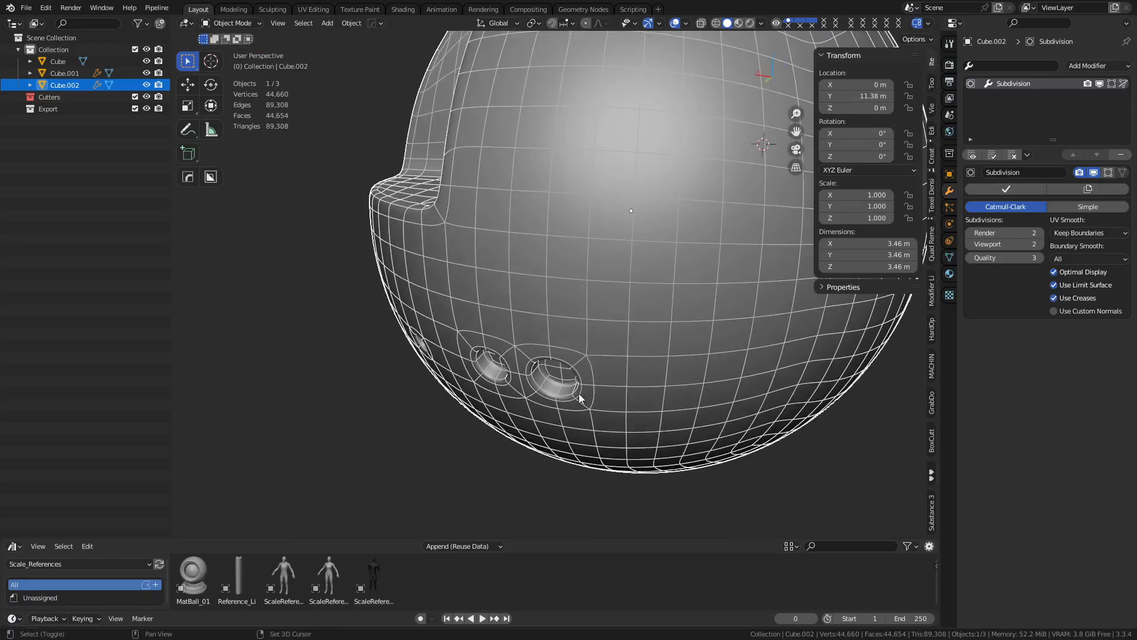
Hide the wireframe overlay and set the sphere's Subdivision viewport level to 3
{"action": "key", "text": "shift+w"}
{"action": "scroll", "coordinate": [585, 398], "scroll_direction": "down", "scroll_amount": 2}
{"action": "mouse_move", "coordinate": [553, 344]}
{"action": "middle_mouse_down"}
{"action": "mouse_move", "coordinate": [604, 315]}
{"action": "mouse_move", "coordinate": [593, 304]}
{"action": "mouse_move", "coordinate": [630, 263]}
{"action": "middle_mouse_up"}
{"action": "key", "text": "ctrl+3"}
{"action": "scroll", "coordinate": [588, 336], "scroll_direction": "up", "scroll_amount": 2}
{"action": "middle_click_drag", "start_coordinate": [568, 312], "coordinate": [583, 275]}
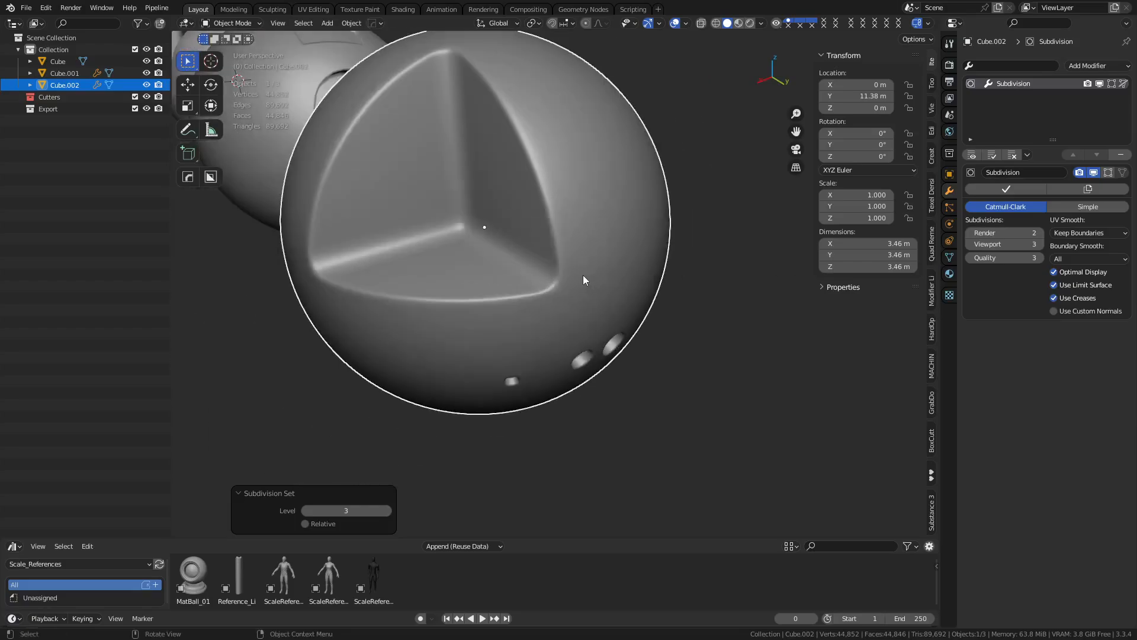
{"action": "scroll", "coordinate": [459, 313], "scroll_direction": "down", "scroll_amount": 2}
{"action": "middle_click_drag", "start_coordinate": [455, 360], "coordinate": [540, 355], "text": "shift"}
{"action": "key", "text": "ctrl+Tab"}
{"action": "key", "text": "Escape"}
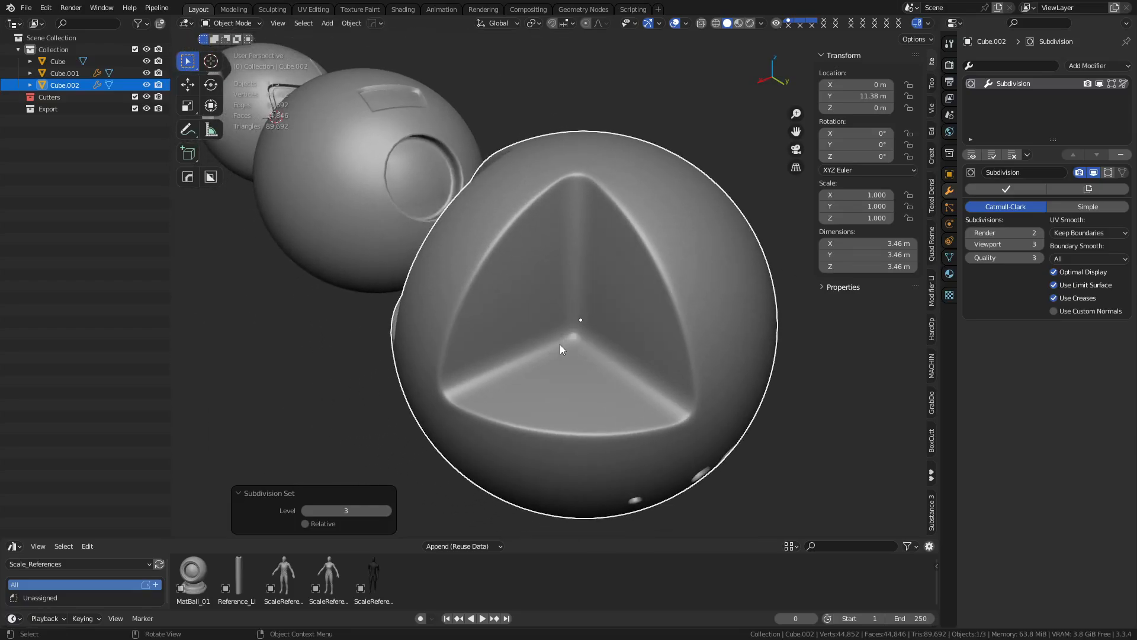
Duplicate the cut-out sphere and move the copy about 3.82 m up along Z, framing it in the view
{"action": "scroll", "coordinate": [560, 343], "scroll_direction": "down", "scroll_amount": 3}
{"action": "middle_click_drag", "start_coordinate": [718, 403], "coordinate": [588, 403], "text": "shift"}
{"action": "key", "text": "shift+d"}
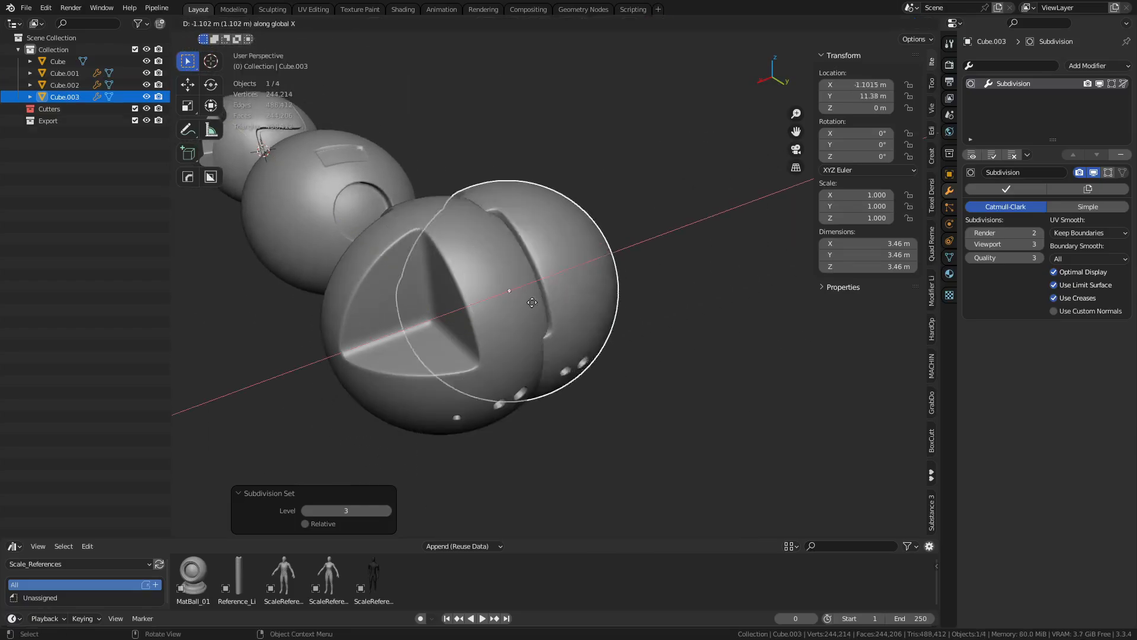
{"action": "key", "text": "z"}
{"action": "left_click", "coordinate": [478, 116]}
{"action": "key", "text": "KP_Decimal"}
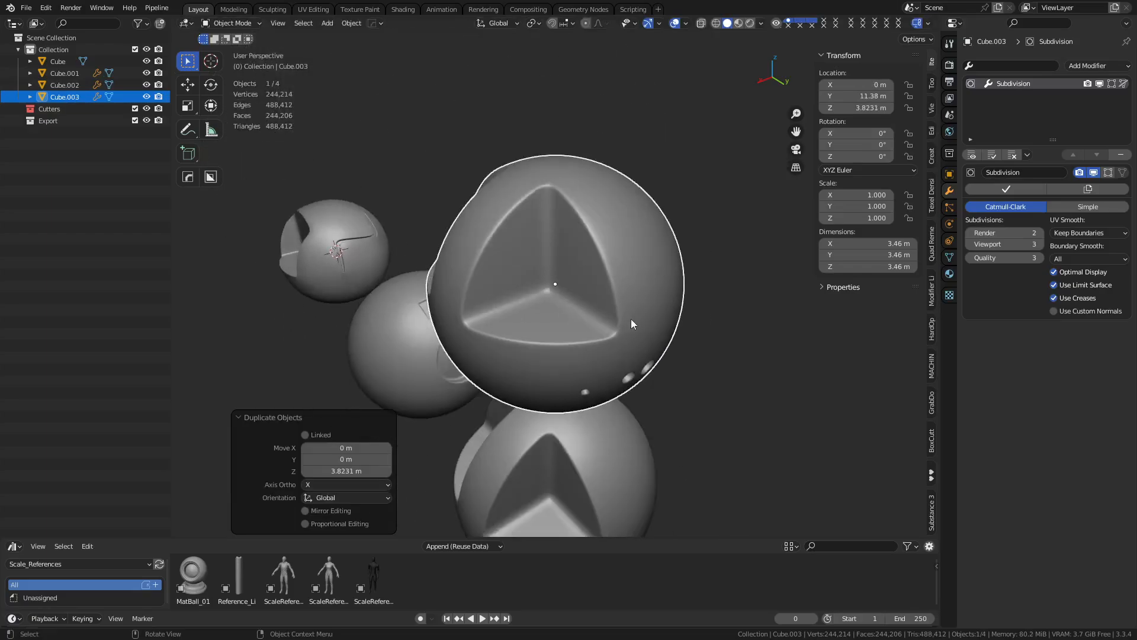
Show the wireframe overlay and set the duplicated sphere's Subdivision viewport level to 1, keeping the modifier unapplied
{"action": "middle_click_drag", "start_coordinate": [646, 347], "coordinate": [669, 311], "text": "shift"}
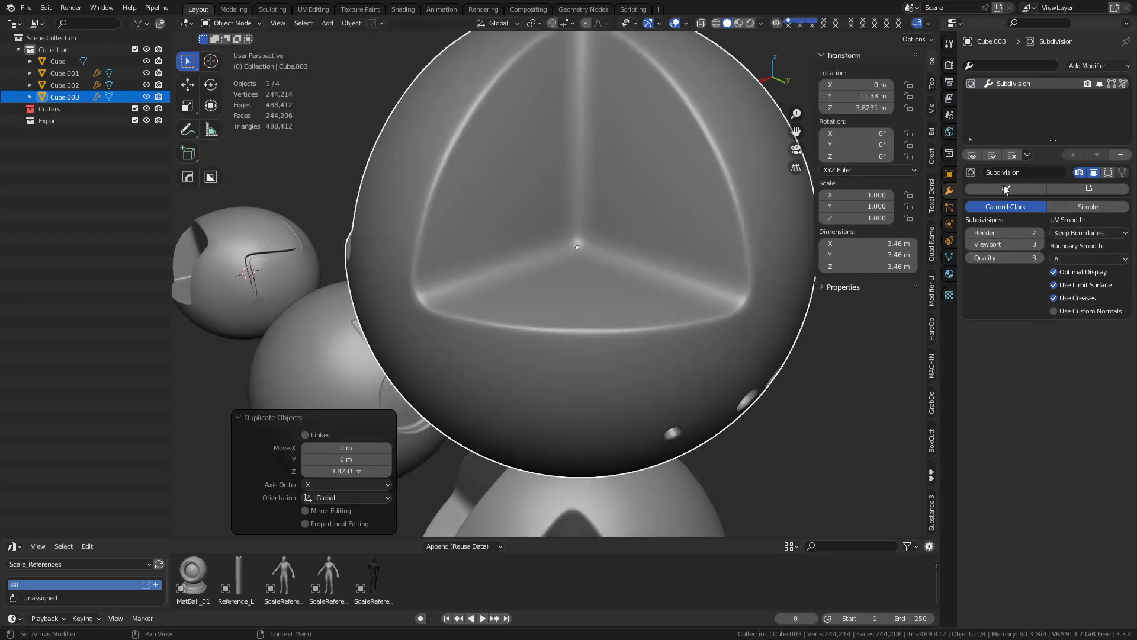
{"action": "left_click", "coordinate": [685, 360]}
{"action": "key", "text": "ctrl+2"}
{"action": "key", "text": "shift+w"}
{"action": "middle_click_drag", "start_coordinate": [684, 361], "coordinate": [695, 363]}
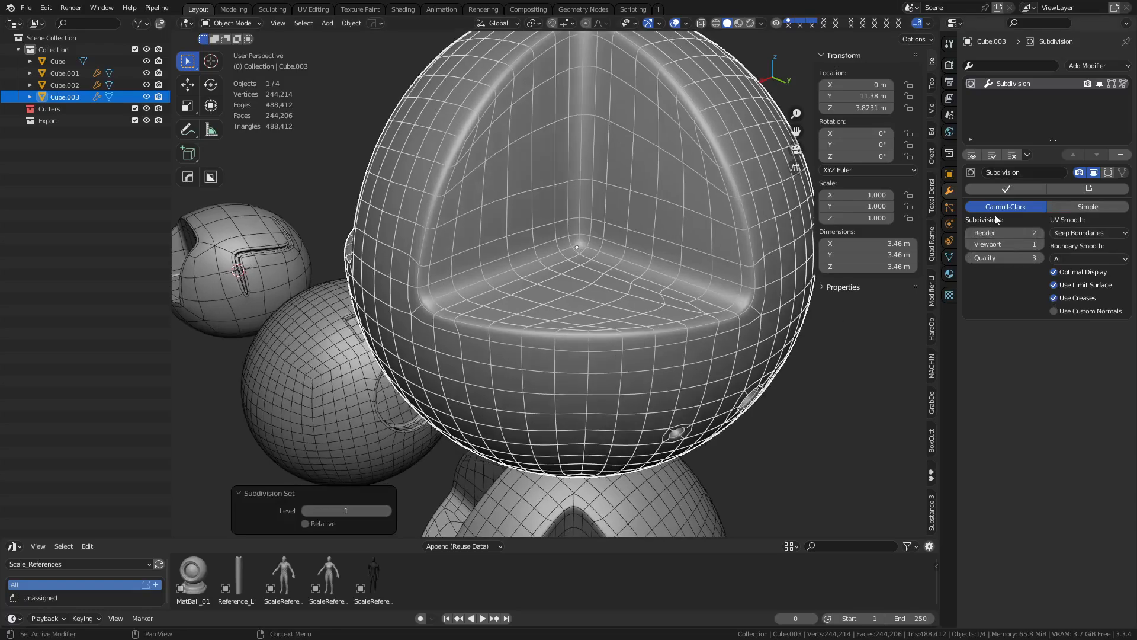
{"action": "left_click", "coordinate": [997, 191]}
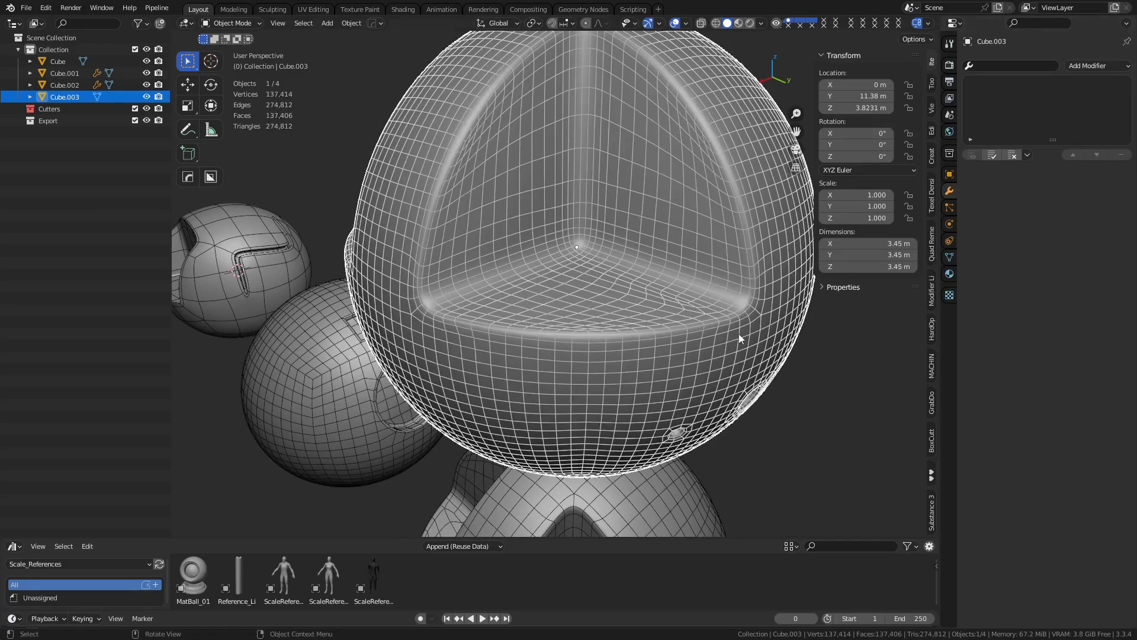
{"action": "key", "text": "ctrl+z"}
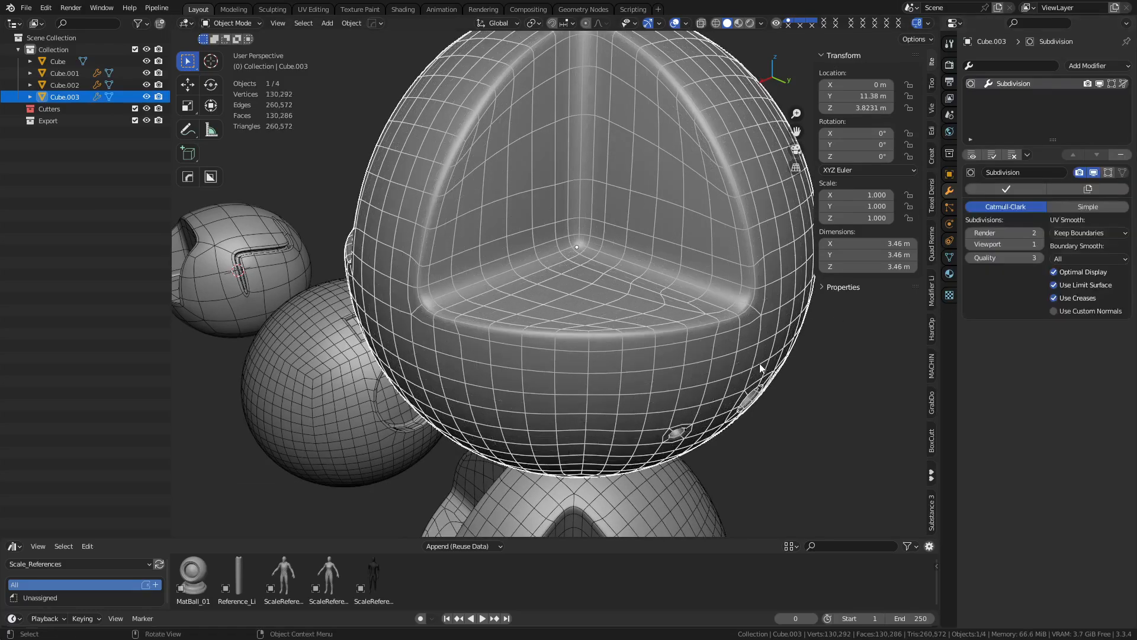
Enter Edit Mode on the duplicated sphere and start Surface Slide for its mesh
{"action": "middle_click_drag", "start_coordinate": [759, 367], "coordinate": [727, 338]}
{"action": "key", "text": "ctrl+Tab"}
{"action": "left_click", "coordinate": [724, 353]}
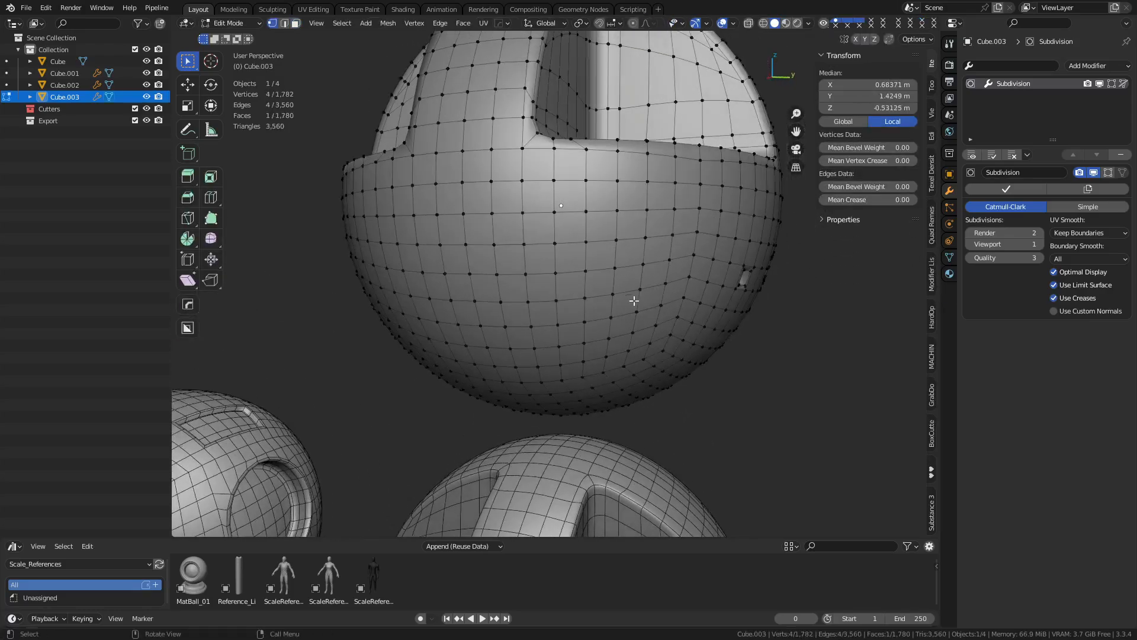
{"action": "right_click", "coordinate": [634, 301]}
{"action": "mouse_move", "coordinate": [635, 301]}
{"action": "left_click", "coordinate": [709, 300]}
Try sliding two neighbouring vertices below the corner recess along the surface, and undo both moves
{"action": "left_click", "coordinate": [523, 213]}
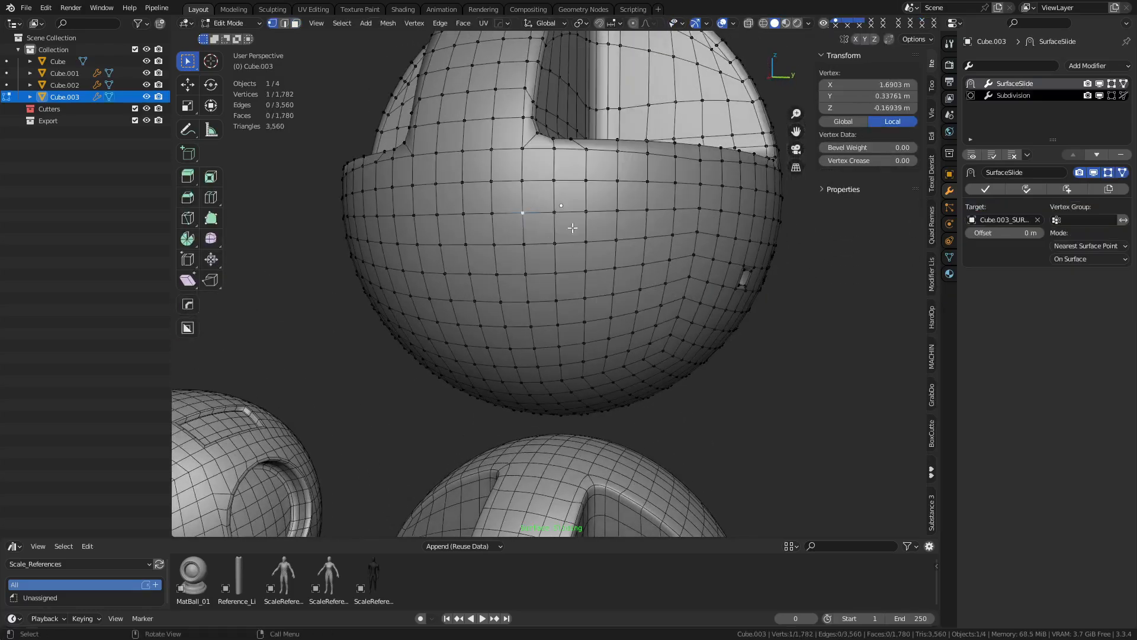
{"action": "middle_click_drag", "start_coordinate": [615, 243], "coordinate": [600, 272]}
{"action": "scroll", "coordinate": [600, 274], "scroll_direction": "up", "scroll_amount": 1}
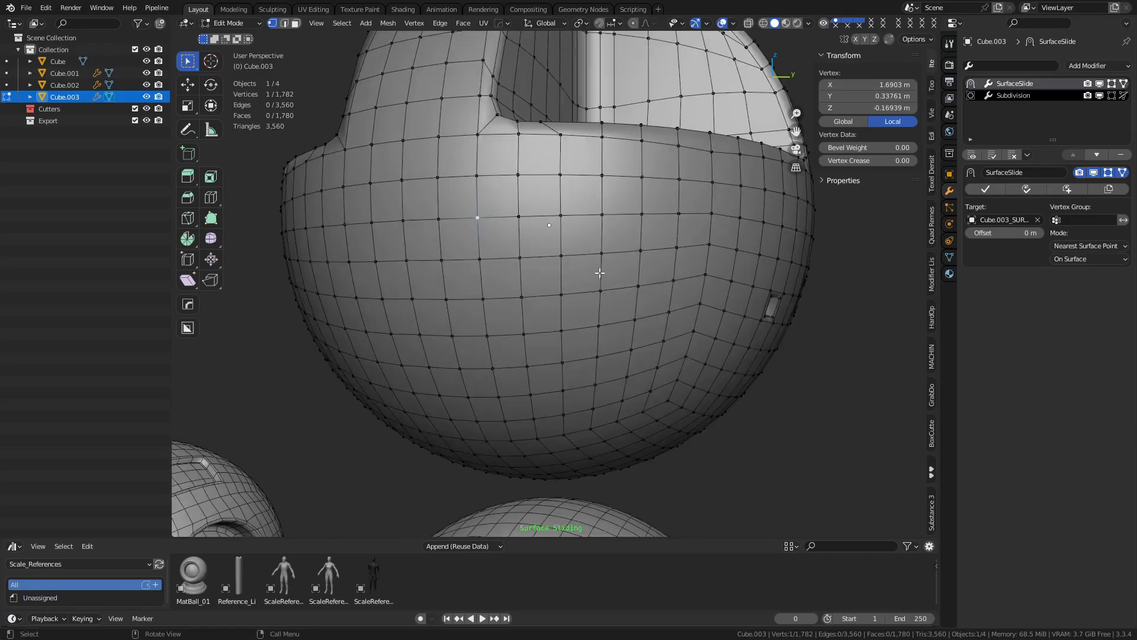
{"action": "middle_click_drag", "start_coordinate": [662, 310], "coordinate": [656, 313], "text": "shift"}
{"action": "key", "text": "g"}
{"action": "right_click", "coordinate": [472, 228]}
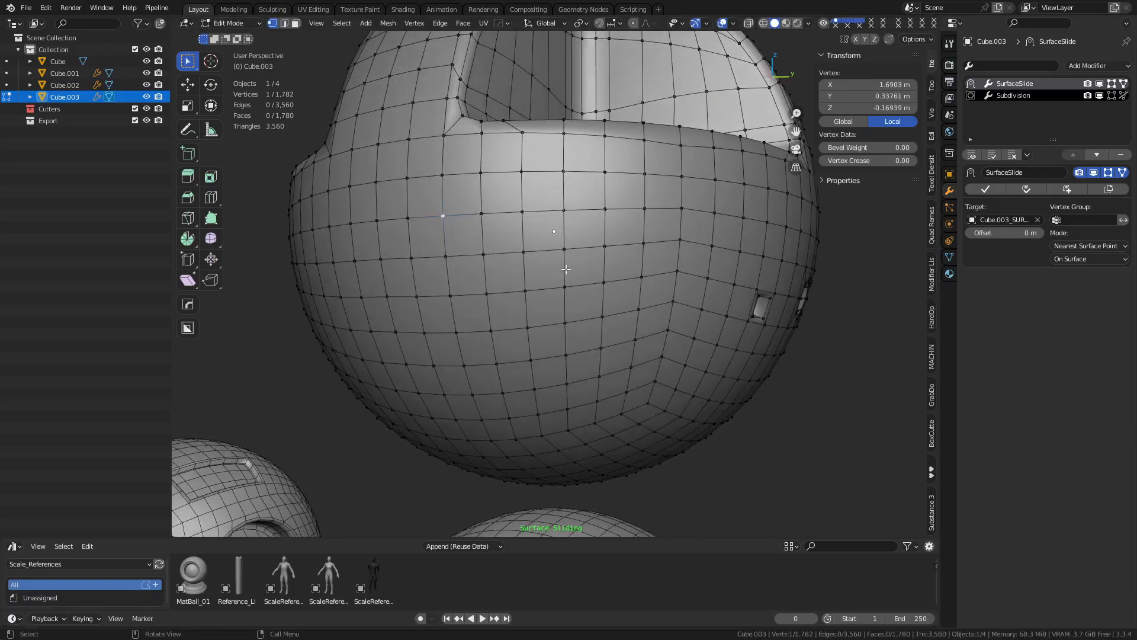
{"action": "key", "text": "g"}
{"action": "right_click", "coordinate": [489, 270]}
{"action": "key", "text": "g"}
{"action": "left_click", "coordinate": [466, 223]}
{"action": "left_click", "coordinate": [490, 215]}
{"action": "key", "text": "g"}
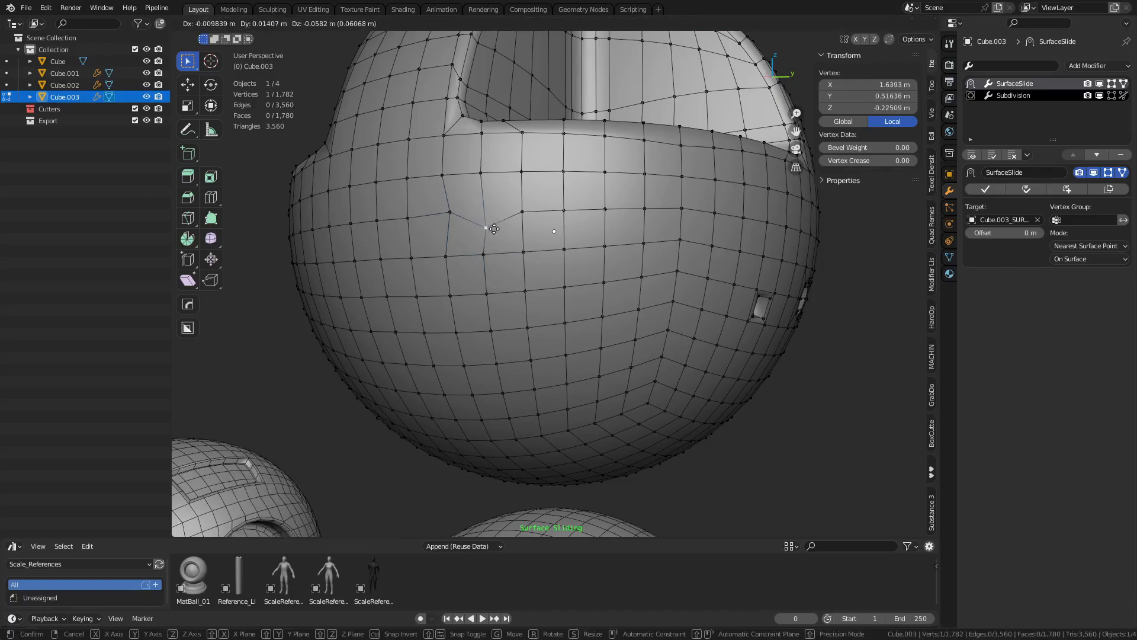
{"action": "left_click", "coordinate": [495, 229]}
{"action": "key", "text": "ctrl+z"}
{"action": "key", "text": "ctrl+z"}
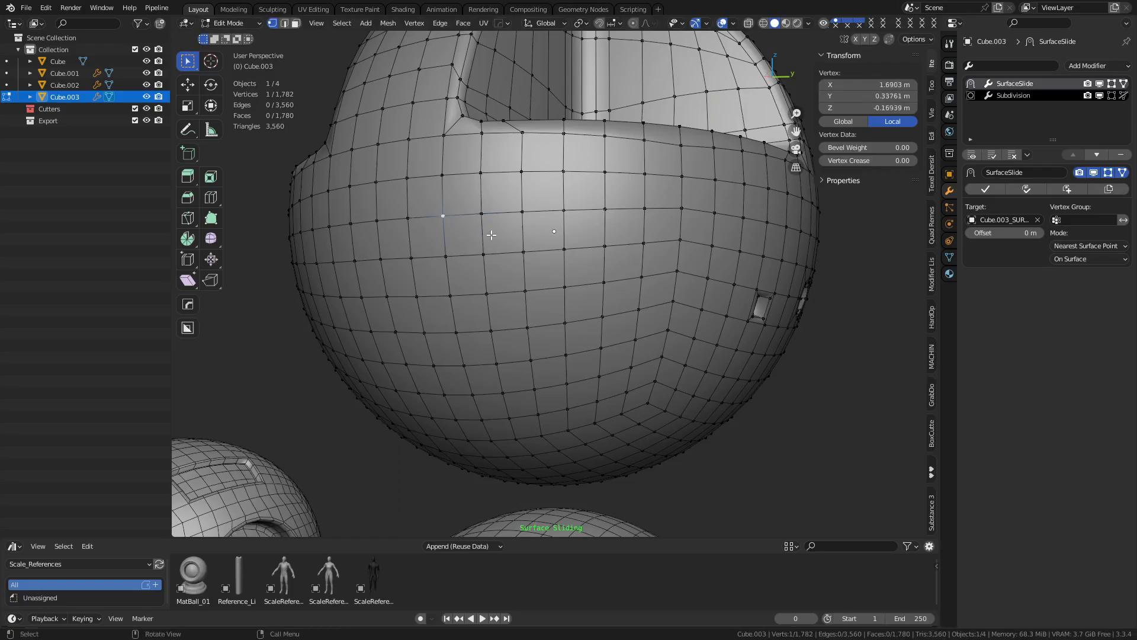
Select three connected horizontal edges below the corner recess and move them about 0.109 m down along Z
{"action": "key", "text": "2"}
{"action": "left_click", "coordinate": [503, 213]}
{"action": "left_click", "coordinate": [556, 211], "text": "ctrl"}
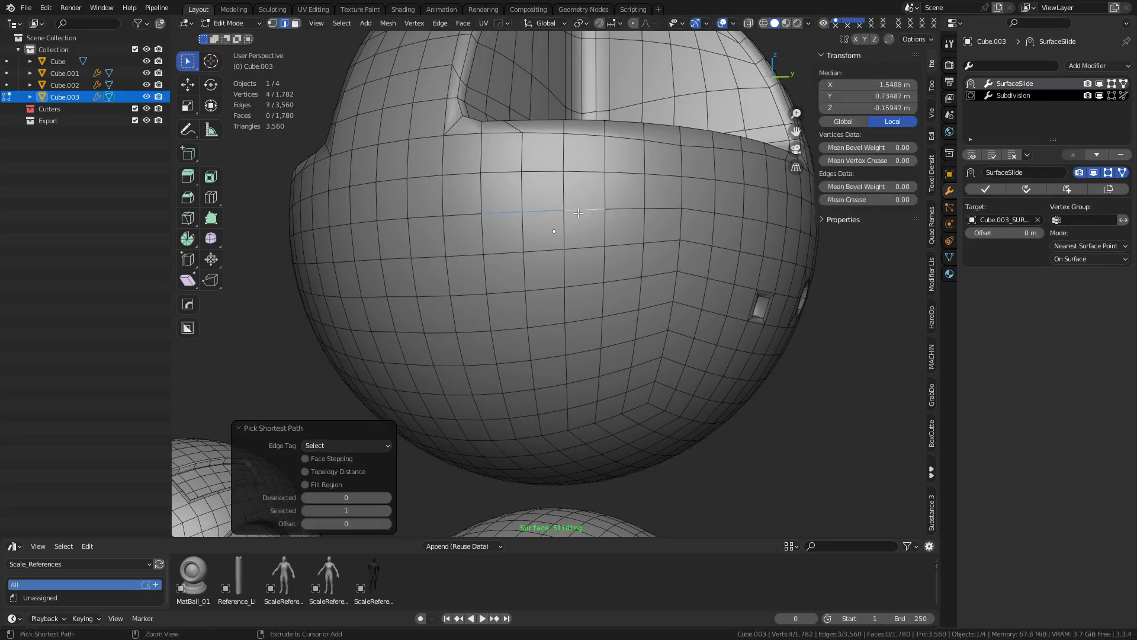
{"action": "key", "text": "g"}
{"action": "key", "text": "z"}
{"action": "right_click", "coordinate": [581, 212]}
{"action": "key", "text": "g"}
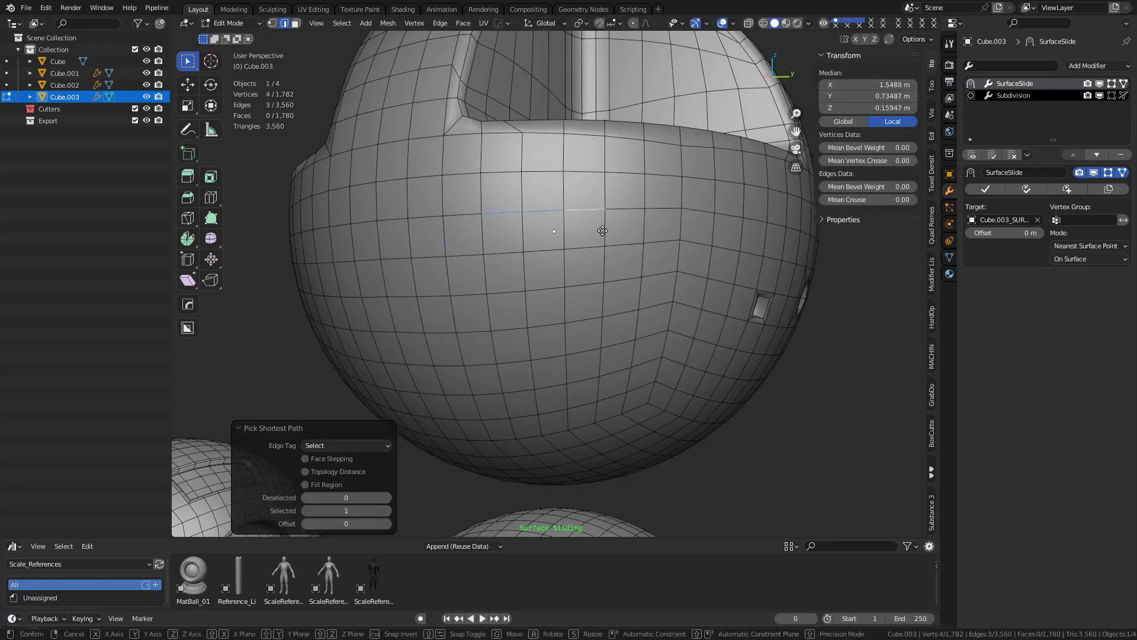
{"action": "key", "text": "z"}
{"action": "left_click", "coordinate": [611, 257]}
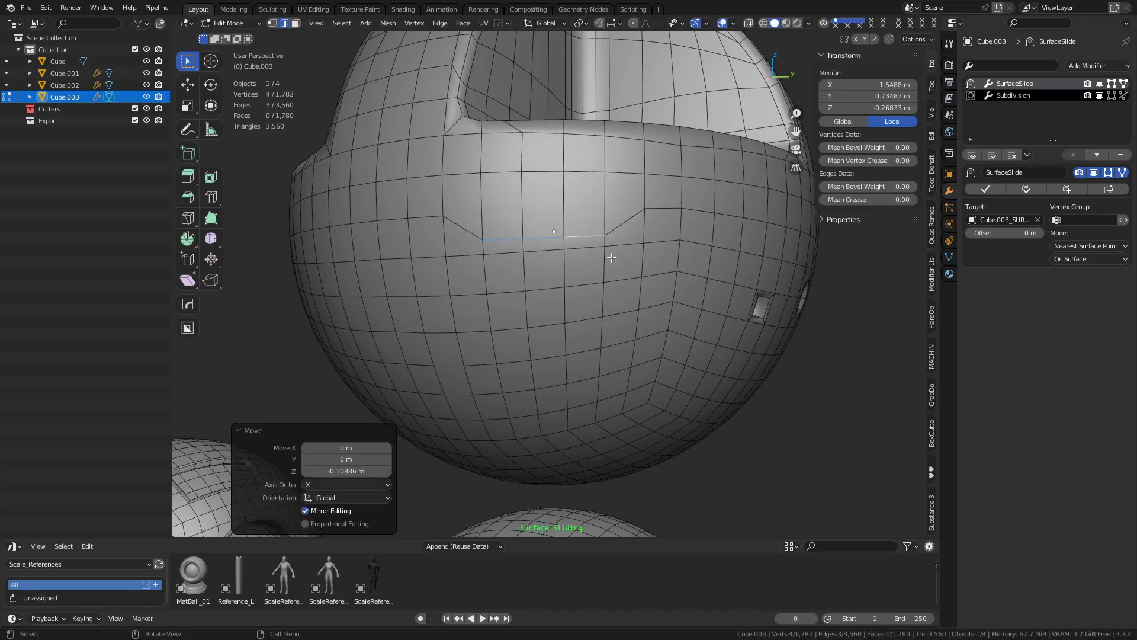
Select the full face loop above the lowered edges, inset it by about 0.03 m and finish the Surface Slide
{"action": "key", "text": "3"}
{"action": "middle_click_drag", "start_coordinate": [554, 235], "coordinate": [587, 255]}
{"action": "left_click", "coordinate": [586, 251], "text": "alt"}
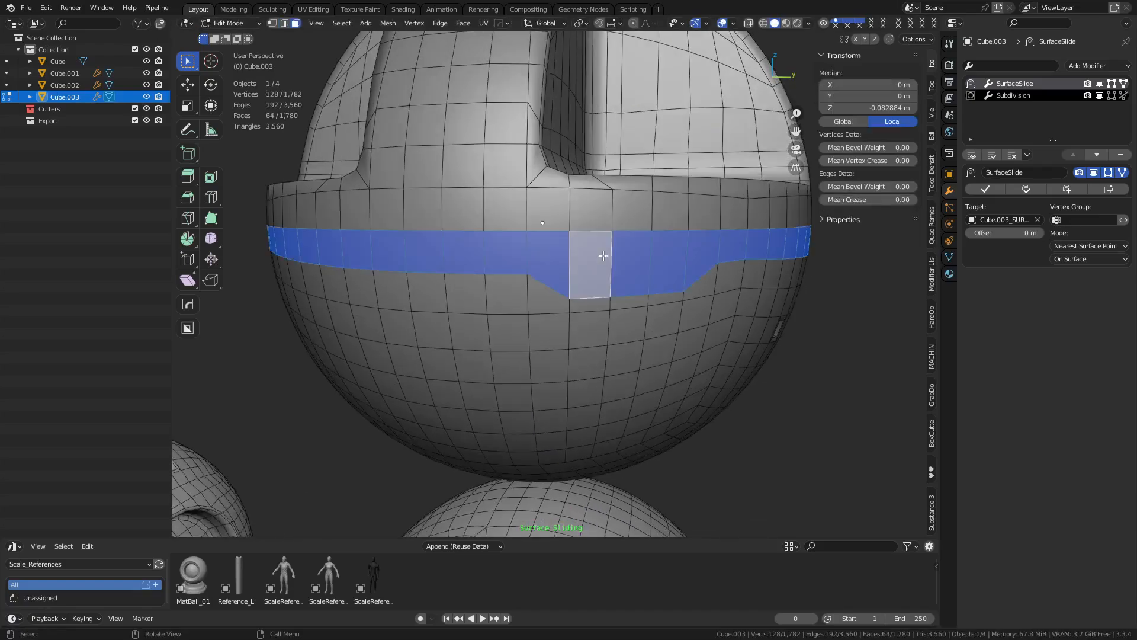
{"action": "key", "text": "i"}
{"action": "left_click", "coordinate": [831, 333]}
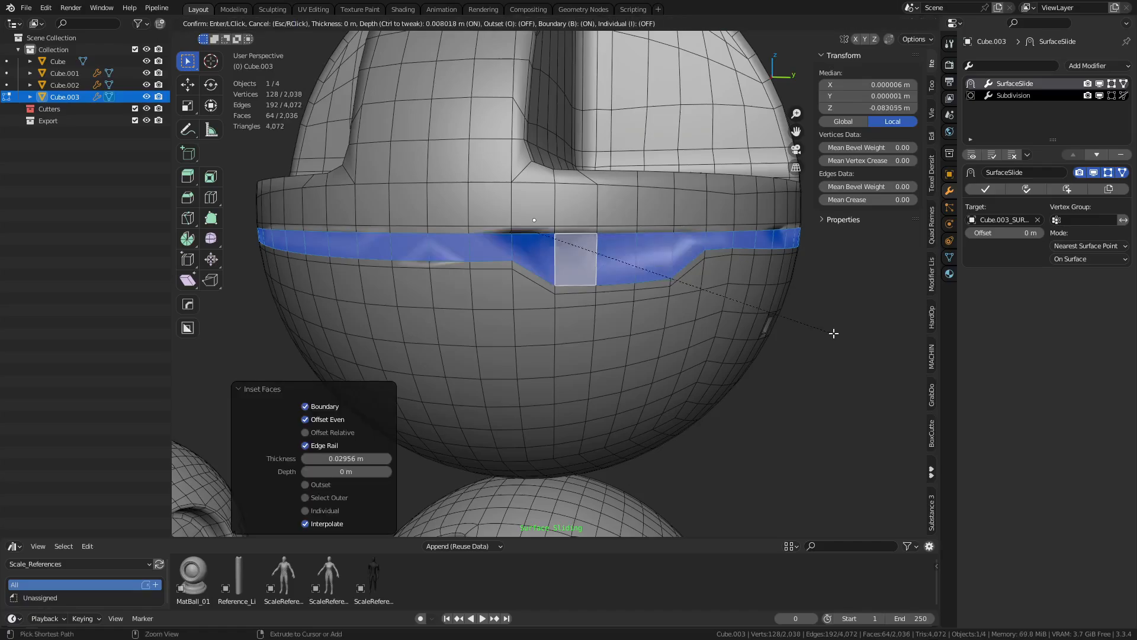
{"action": "key", "text": "q"}
{"action": "mouse_move", "coordinate": [842, 336]}
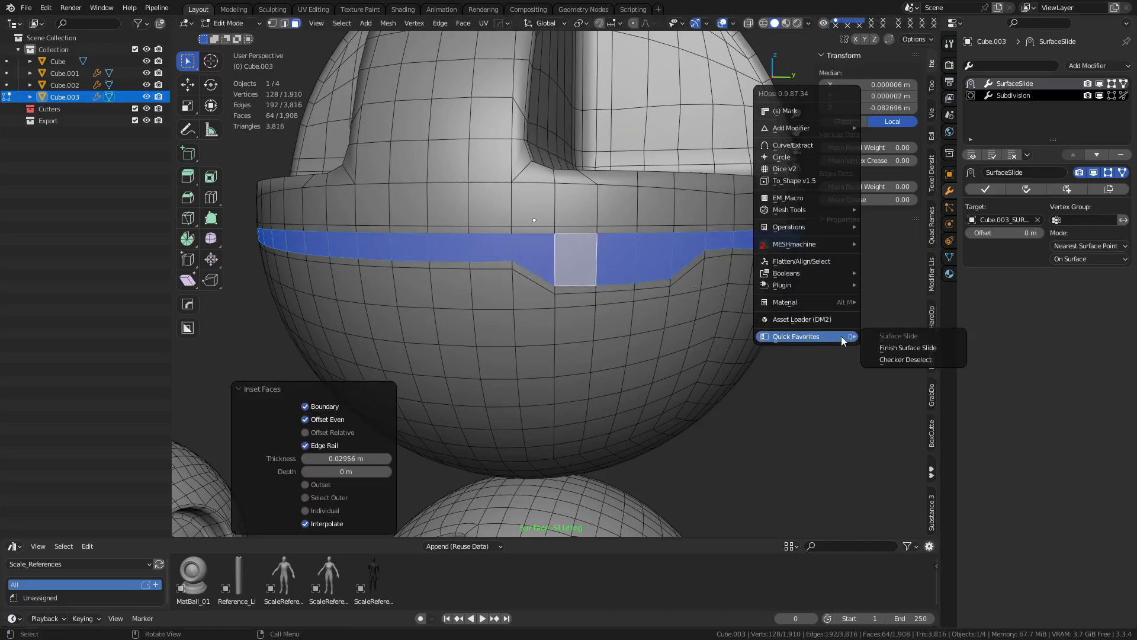
{"action": "left_click", "coordinate": [903, 348]}
Raise the inset face band outward with about 0.062 m of depth and zero thickness, and inset its outer faces slightly
{"action": "key", "text": "q"}
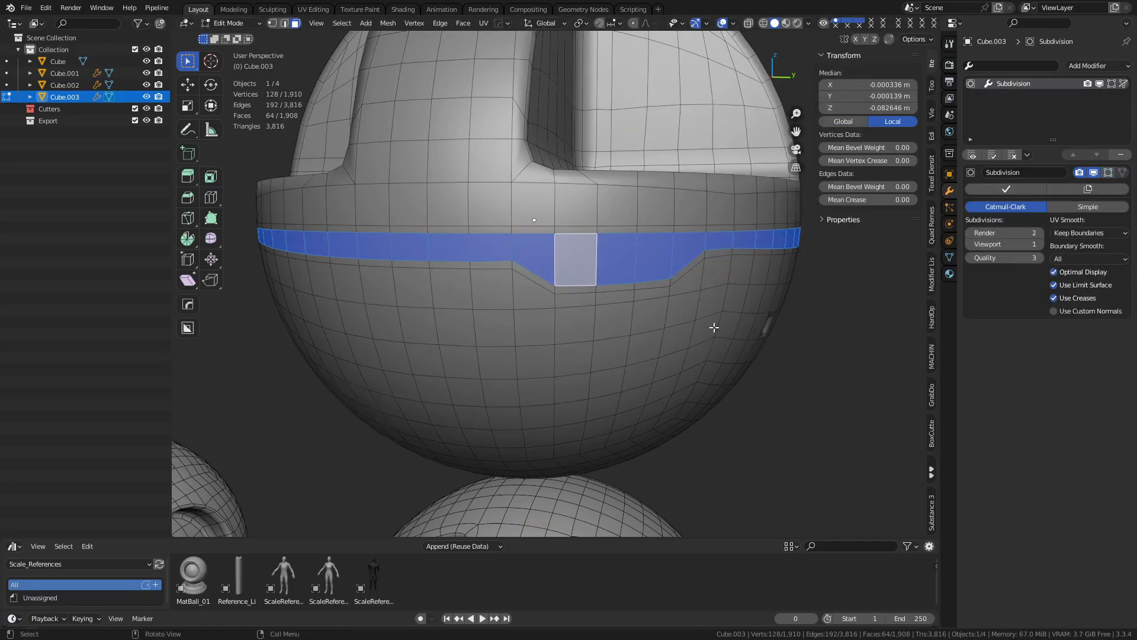
{"action": "key", "text": "i"}
{"action": "left_click", "coordinate": [732, 335]}
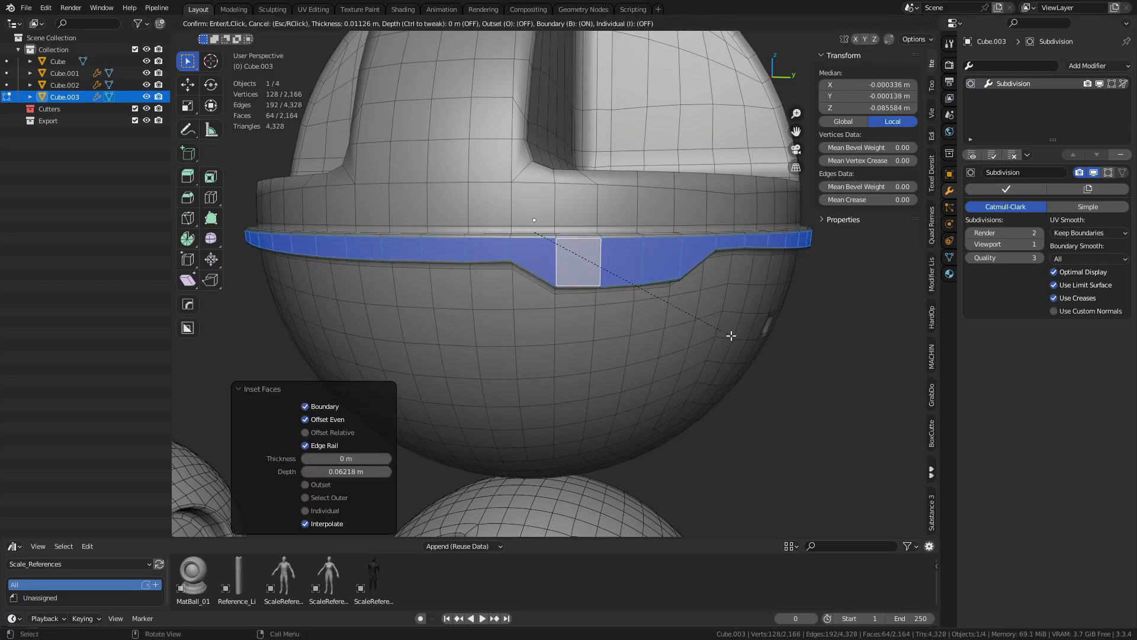
Symmetrize the whole mesh across Y from positive to negative, and return to Object Mode with the wireframe hidden
{"action": "key", "text": "a"}
{"action": "key", "text": "alt+x"}
{"action": "key", "text": "Tab"}
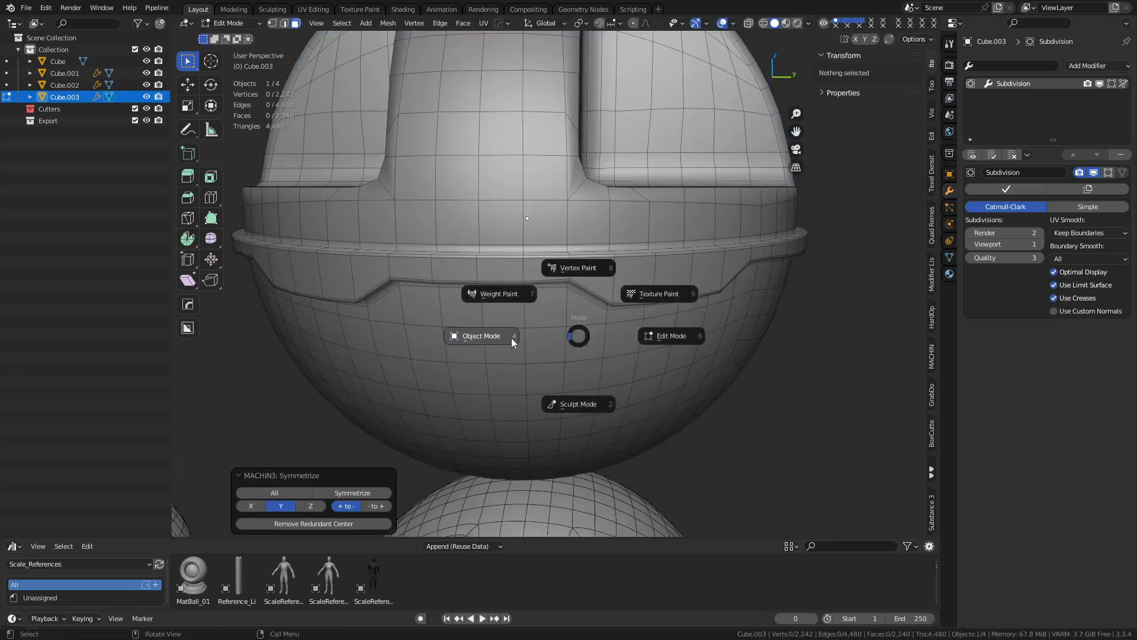
{"action": "left_click", "coordinate": [681, 334]}
{"action": "scroll", "coordinate": [760, 382], "scroll_direction": "down", "scroll_amount": 4}
{"action": "key", "text": "shift+w"}
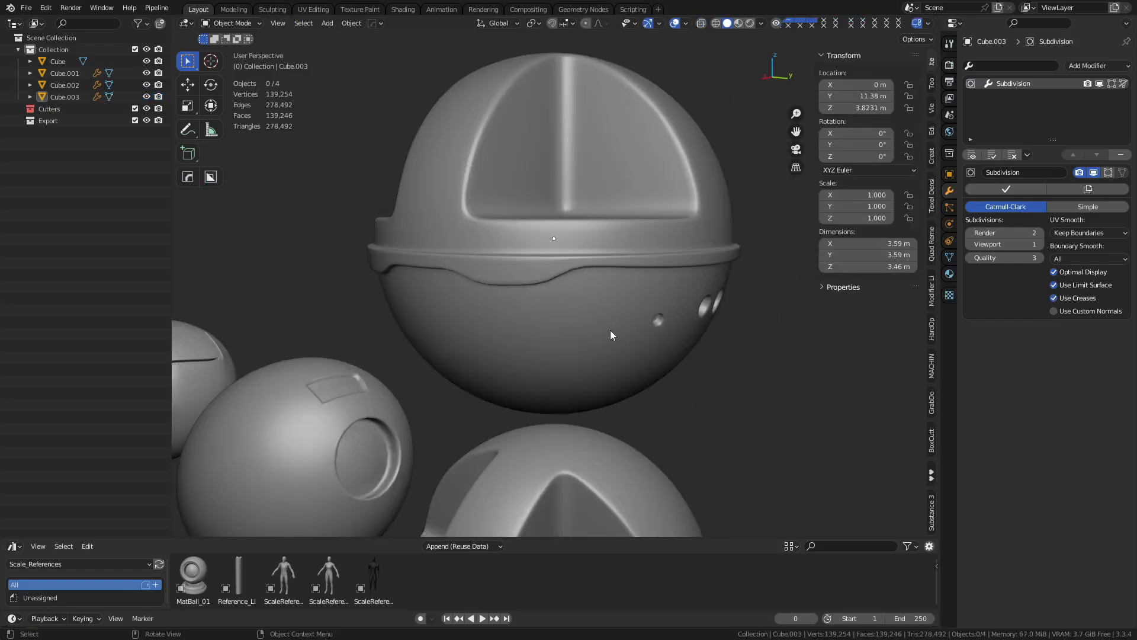
Set the sphere's Subdivision viewport level to 2 and examine the smoothed shape below the raised band
{"action": "middle_click_drag", "start_coordinate": [610, 330], "coordinate": [608, 236]}
{"action": "scroll", "coordinate": [579, 243], "scroll_direction": "up", "scroll_amount": 3}
{"action": "left_click", "coordinate": [578, 243]}
{"action": "key", "text": "ctrl+2"}
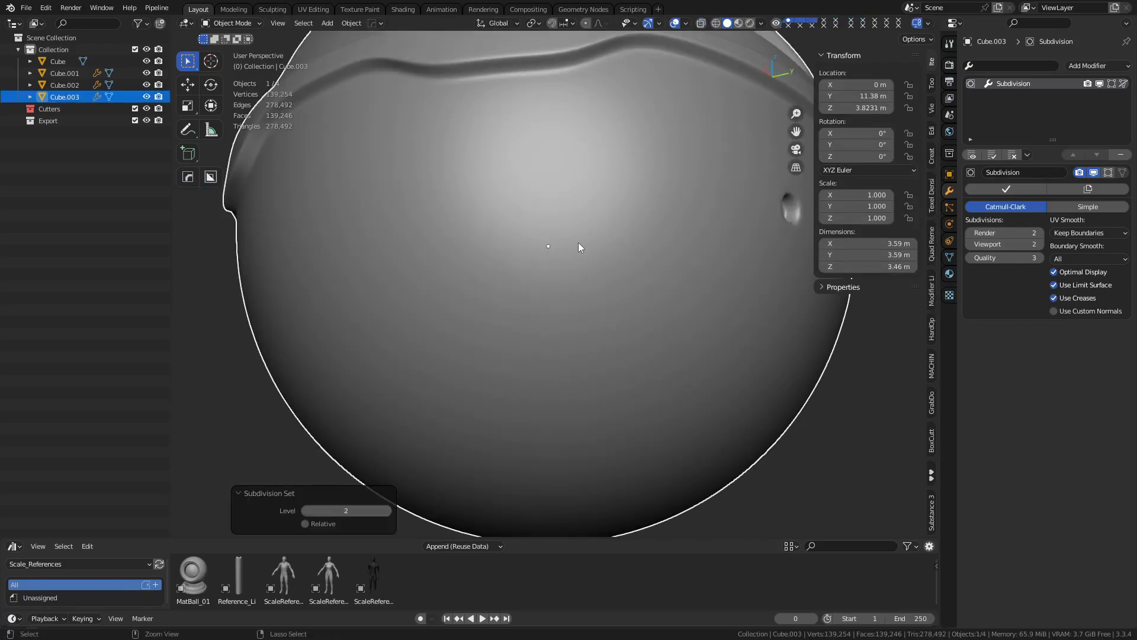
{"action": "scroll", "coordinate": [583, 284], "scroll_direction": "down", "scroll_amount": 3}
In Edit Mode, select a 5 by 5 face region below the raised band's central notch and start Surface Slide
{"action": "key", "text": "Tab"}
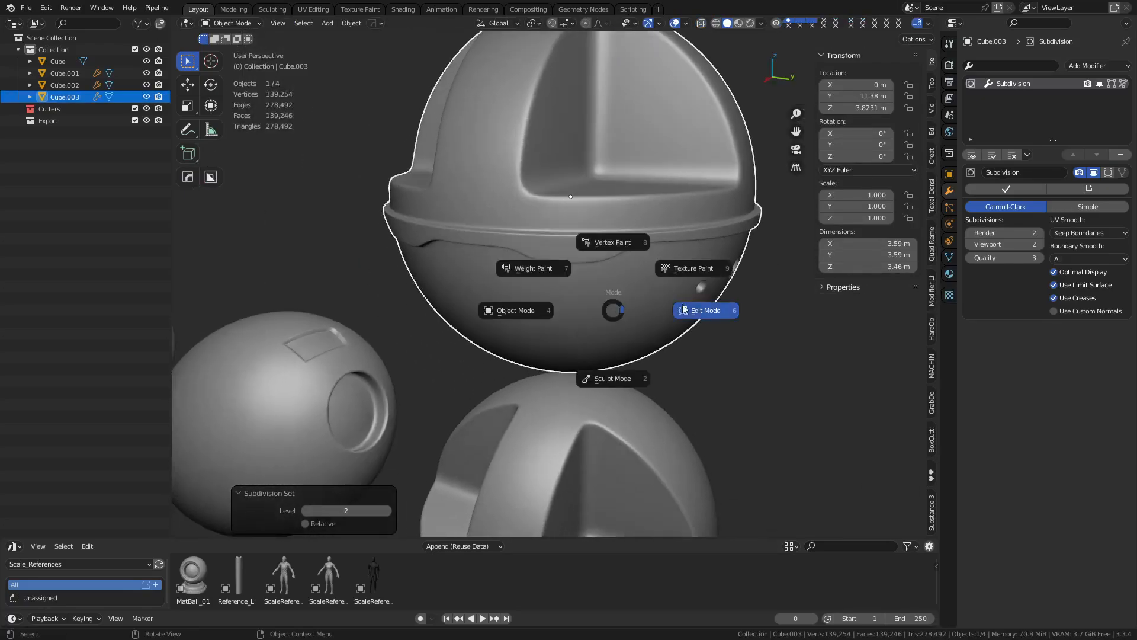
{"action": "left_click", "coordinate": [634, 310]}
{"action": "scroll", "coordinate": [592, 296], "scroll_direction": "up", "scroll_amount": 3}
{"action": "scroll", "coordinate": [521, 247], "scroll_direction": "up", "scroll_amount": 2}
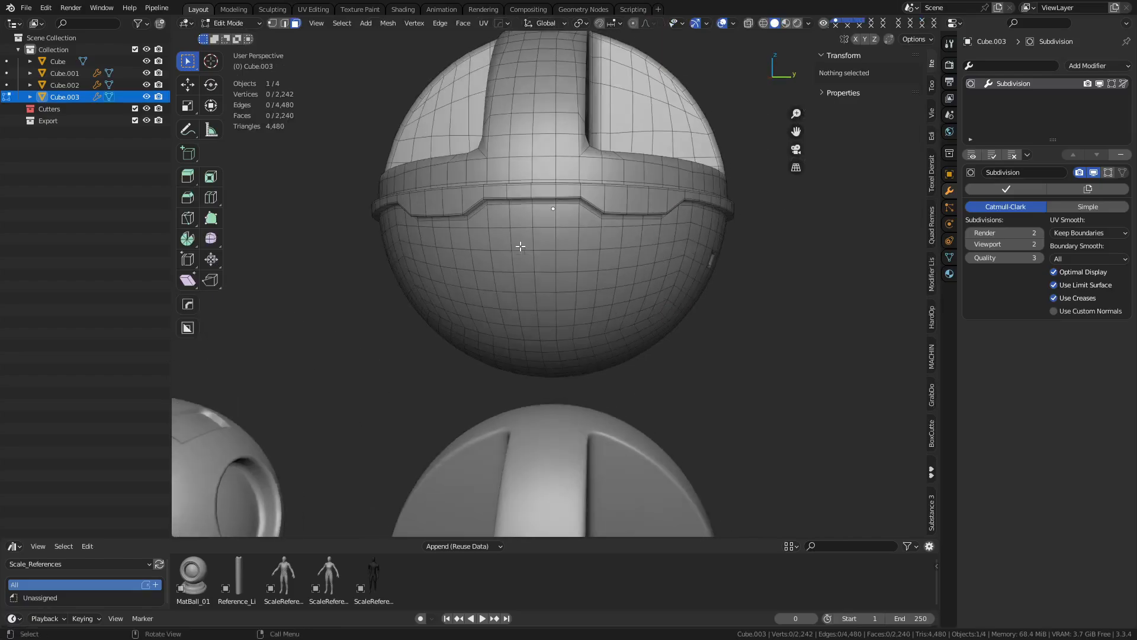
{"action": "left_click", "coordinate": [462, 210]}
{"action": "left_click", "coordinate": [578, 309], "text": "ctrl+shift"}
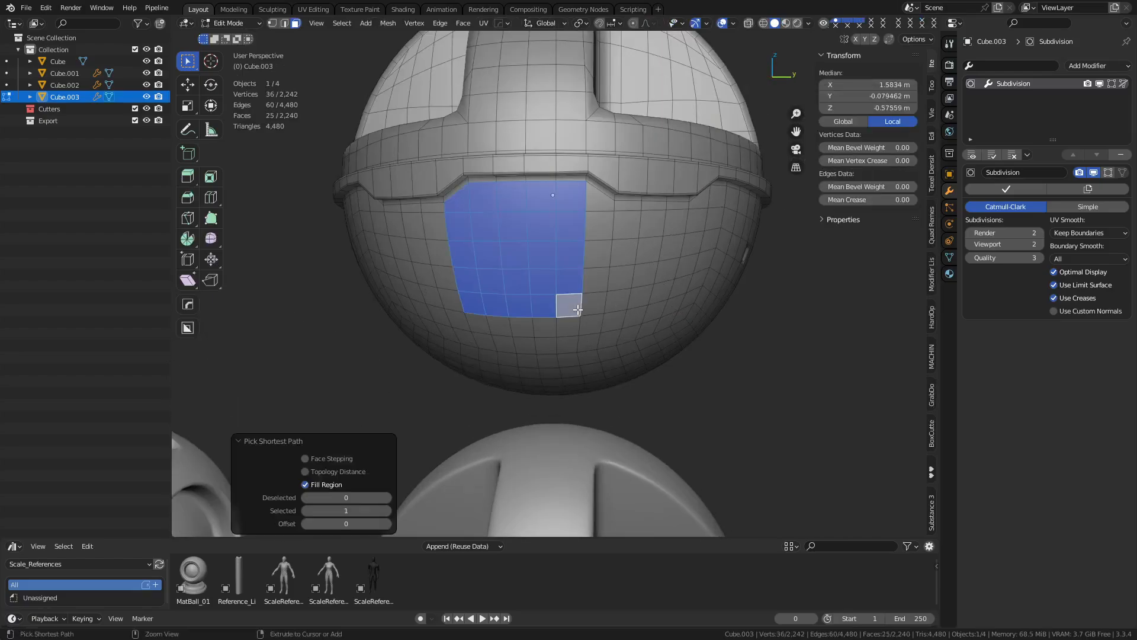
{"action": "middle_click_drag", "start_coordinate": [578, 309], "coordinate": [584, 287]}
{"action": "key", "text": "q"}
{"action": "mouse_move", "coordinate": [584, 287]}
{"action": "left_click", "coordinate": [619, 288]}
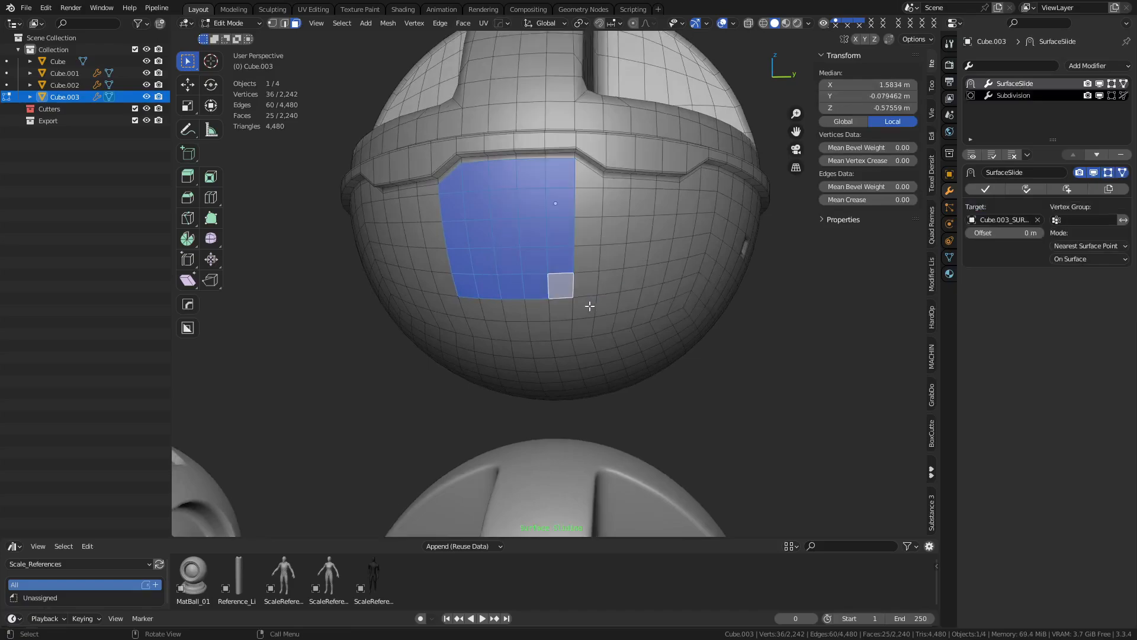
Select the column of five vertical edges bordering that face region, and finish and restart Surface Slide
{"action": "left_click", "coordinate": [574, 175], "text": "shift"}
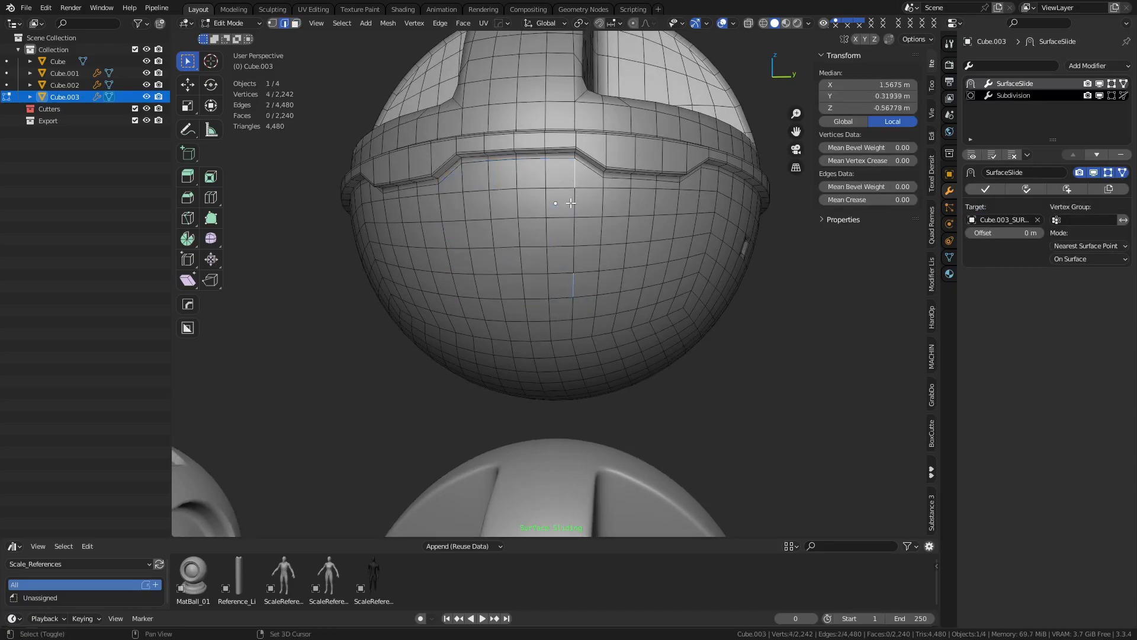
{"action": "middle_click_drag", "start_coordinate": [571, 264], "coordinate": [590, 212]}
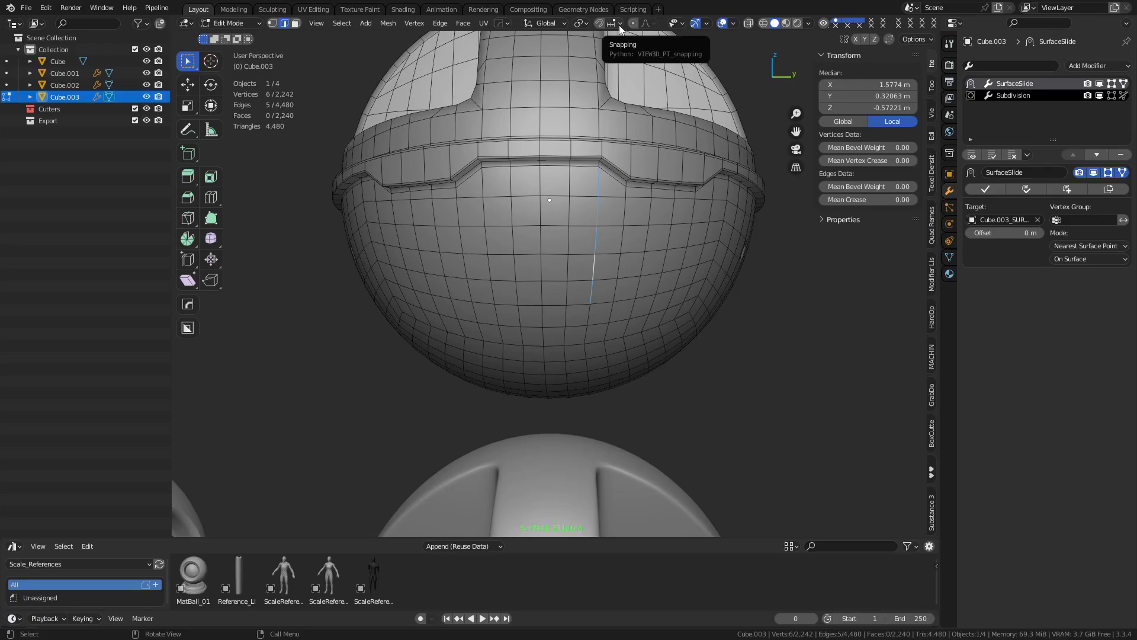
{"action": "key", "text": "q"}
{"action": "mouse_move", "coordinate": [656, 257]}
{"action": "left_click", "coordinate": [698, 269]}
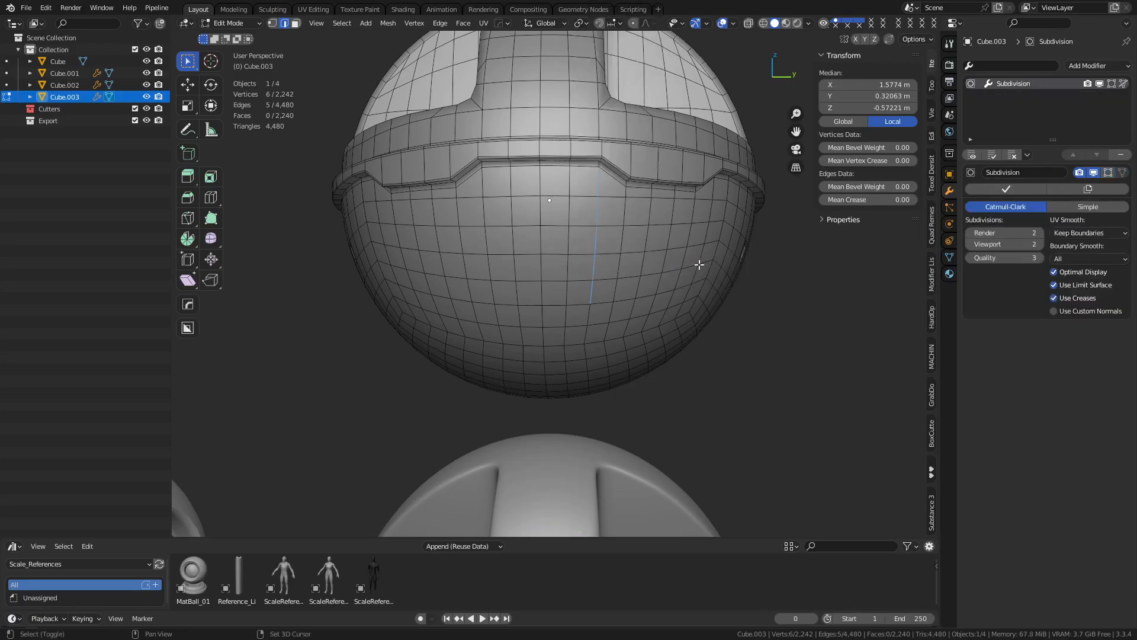
{"action": "key", "text": "q"}
{"action": "mouse_move", "coordinate": [699, 264]}
{"action": "left_click", "coordinate": [758, 264]}
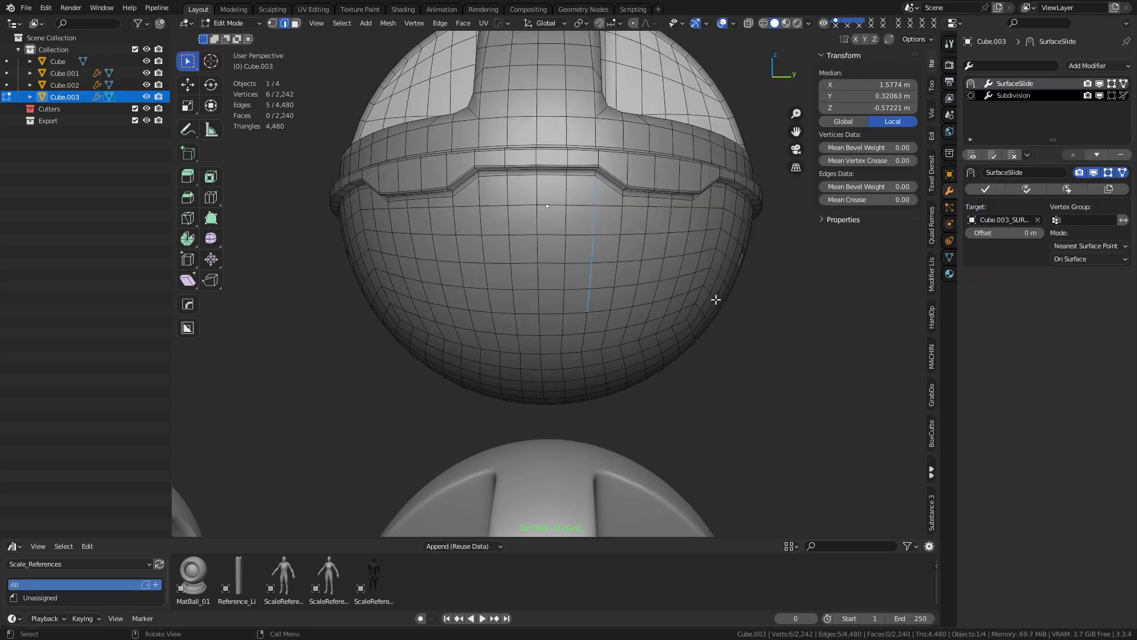
Rotate the edge column -4.66° around global X, using its top vertex as the Active Element pivot
{"action": "key", "text": "1"}
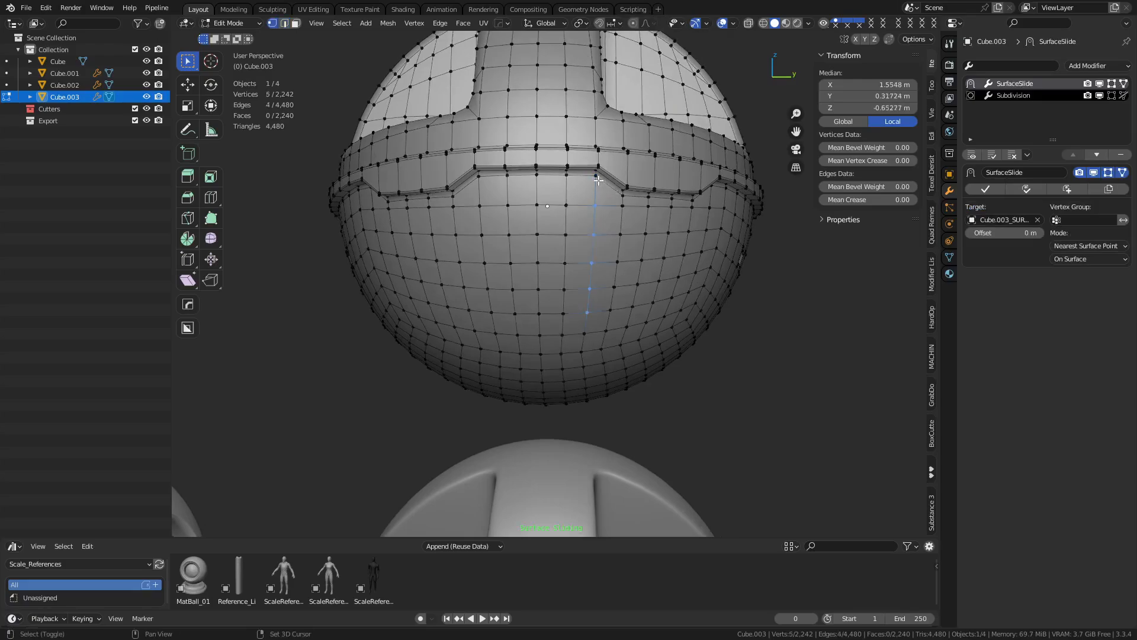
{"action": "key", "text": "alt+grave"}
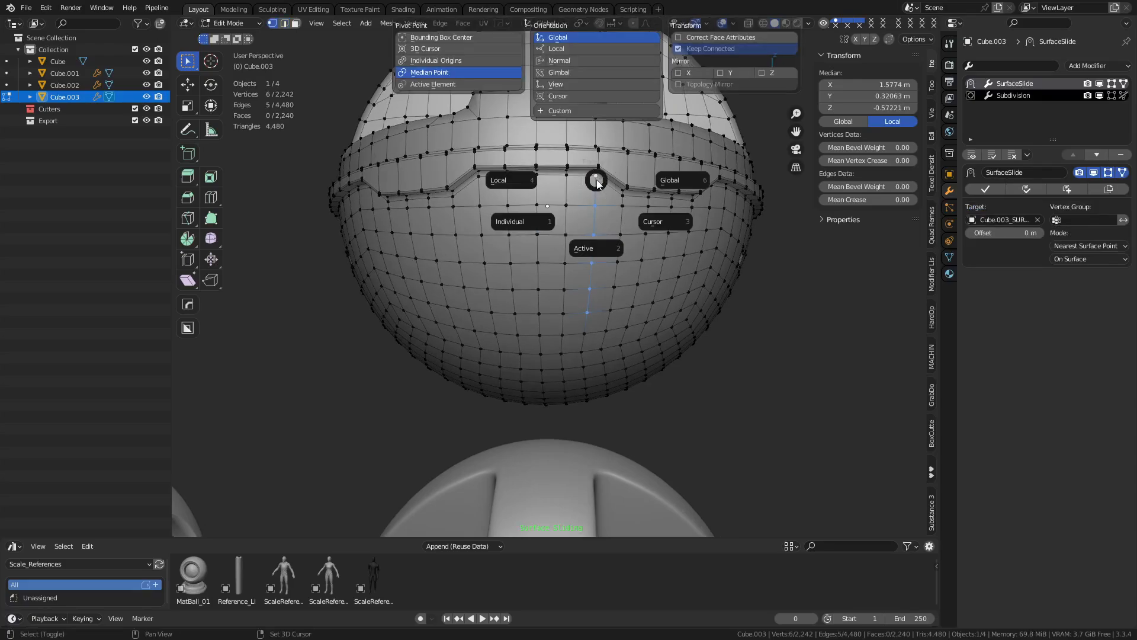
{"action": "left_click", "coordinate": [432, 84]}
{"action": "left_click", "coordinate": [581, 24]}
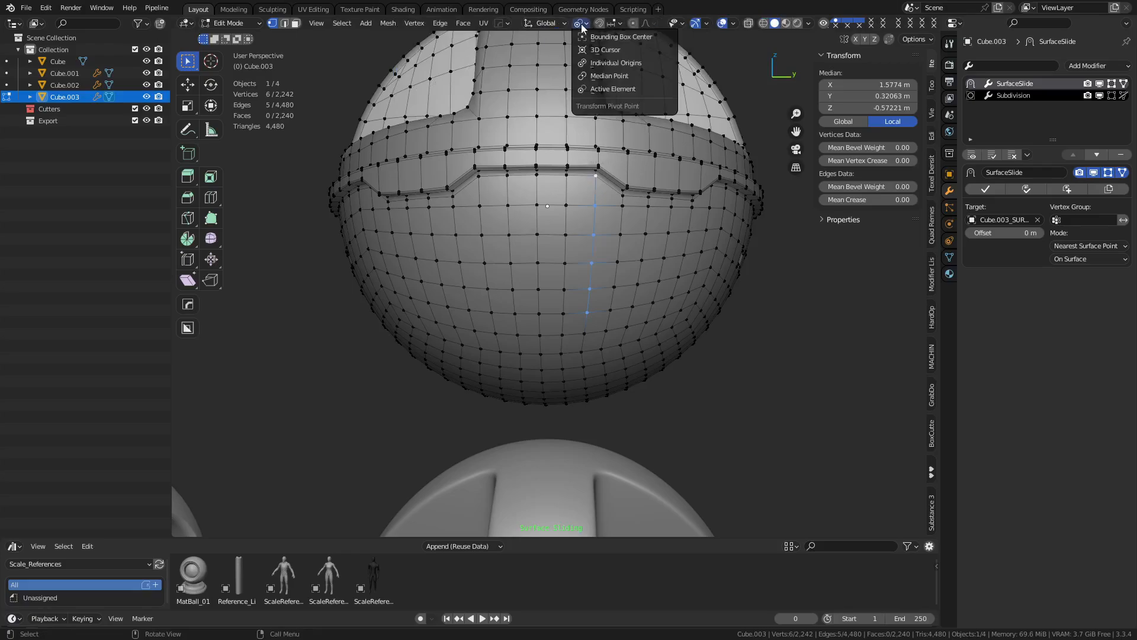
{"action": "left_click", "coordinate": [601, 89]}
{"action": "key", "text": "r"}
{"action": "key", "text": "z"}
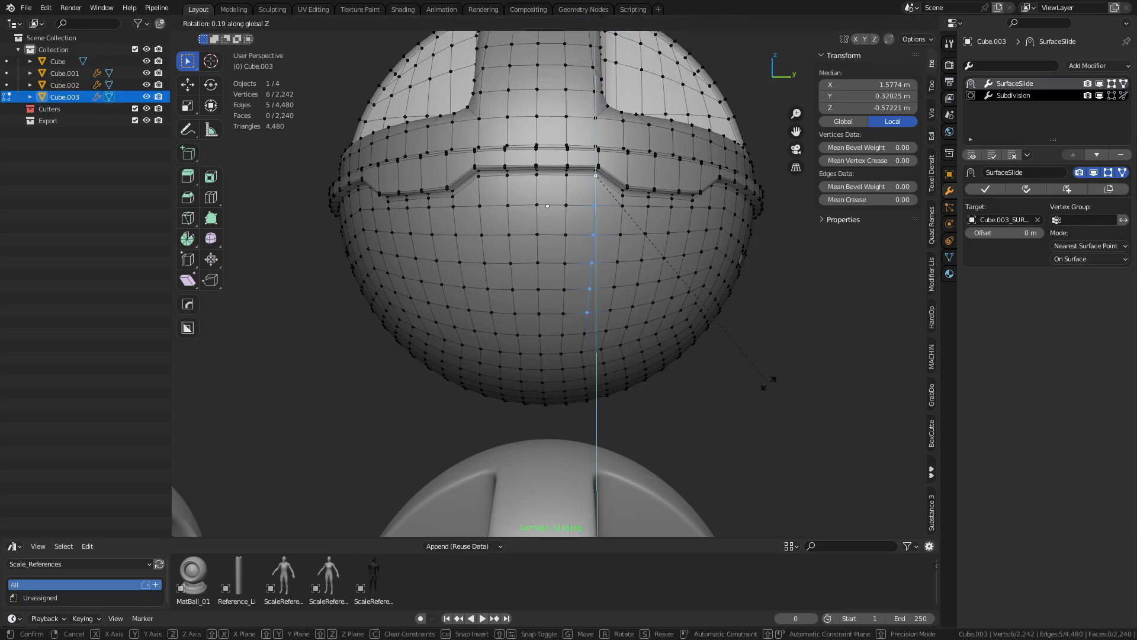
{"action": "key", "text": "x"}
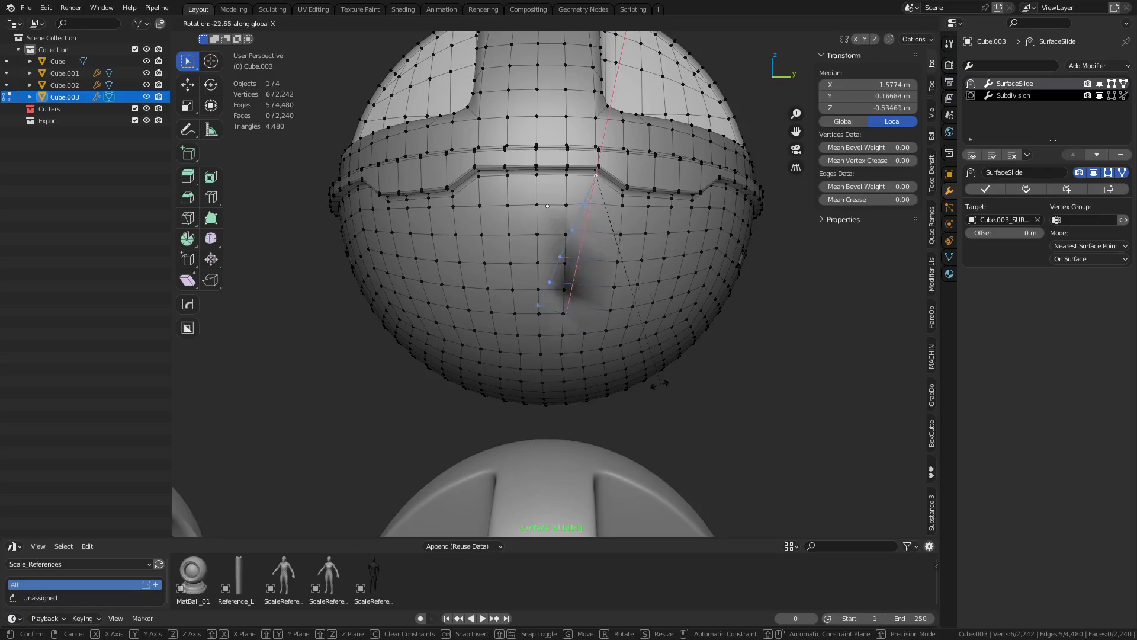
{"action": "left_click", "coordinate": [748, 390]}
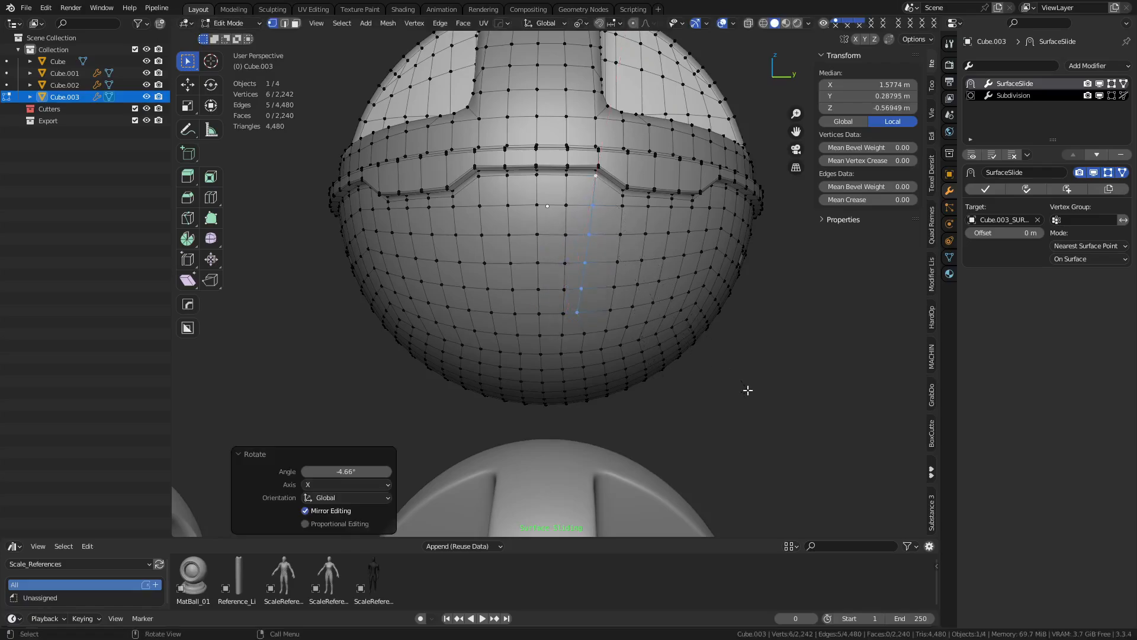
Select the entire mesh and symmetrize it across Y from the positive to the negative side
{"action": "scroll", "coordinate": [655, 356], "scroll_direction": "up", "scroll_amount": 1}
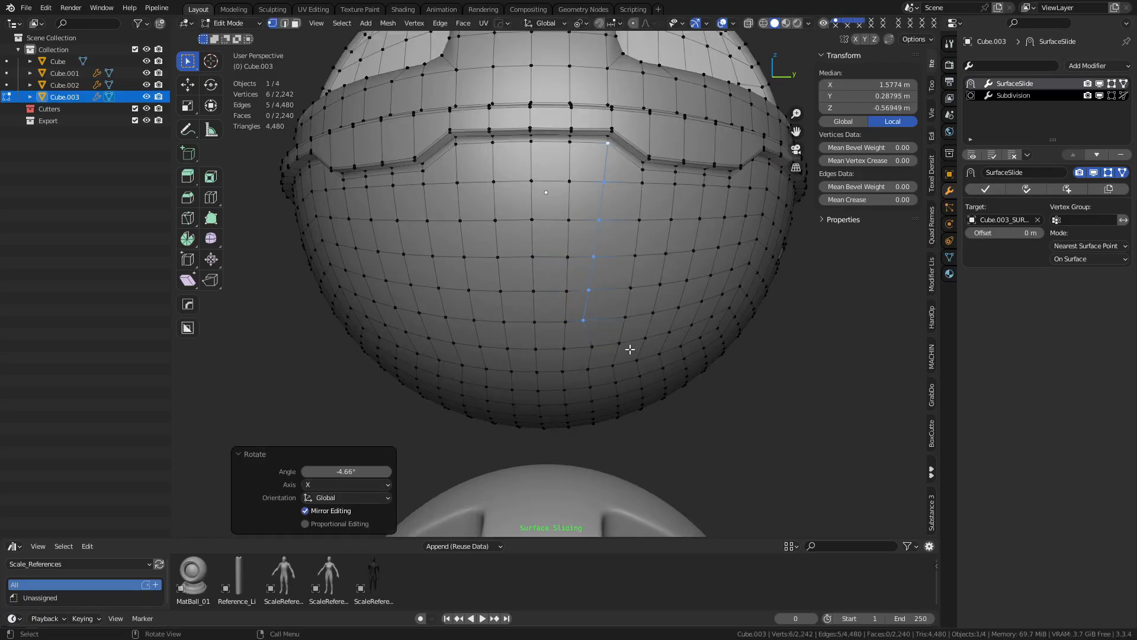
{"action": "key", "text": "a"}
{"action": "key", "text": "alt+x"}
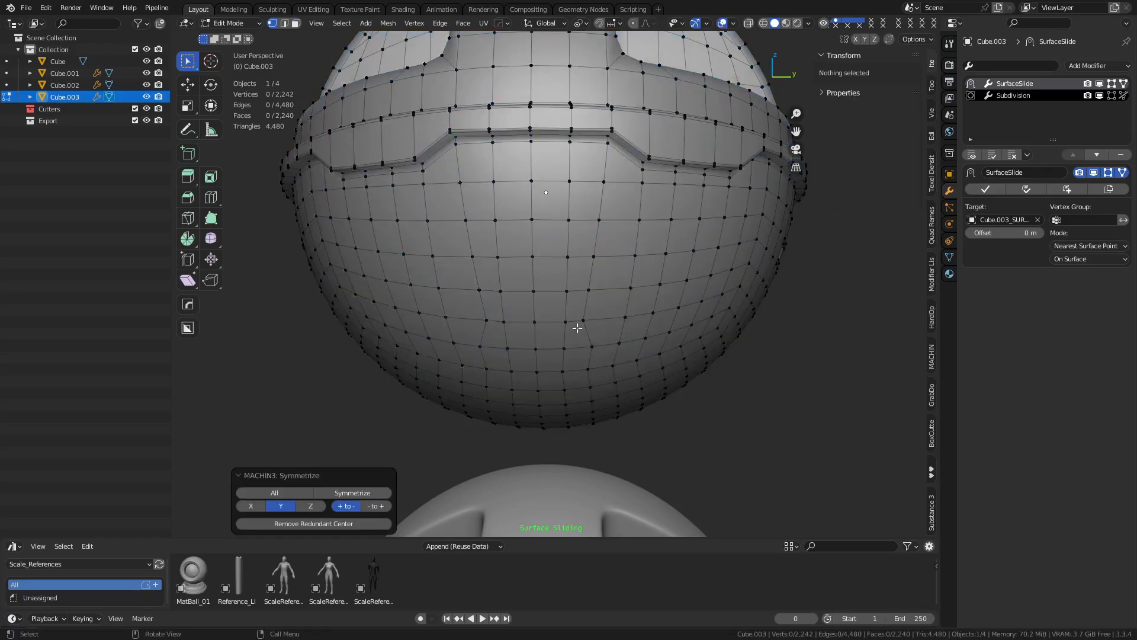
Select the tapered face region directly below the band's central notch and inset it by 0.02449 m
{"action": "left_click", "coordinate": [491, 310]}
{"action": "left_click", "coordinate": [580, 167], "text": "ctrl+shift"}
{"action": "key", "text": "i"}
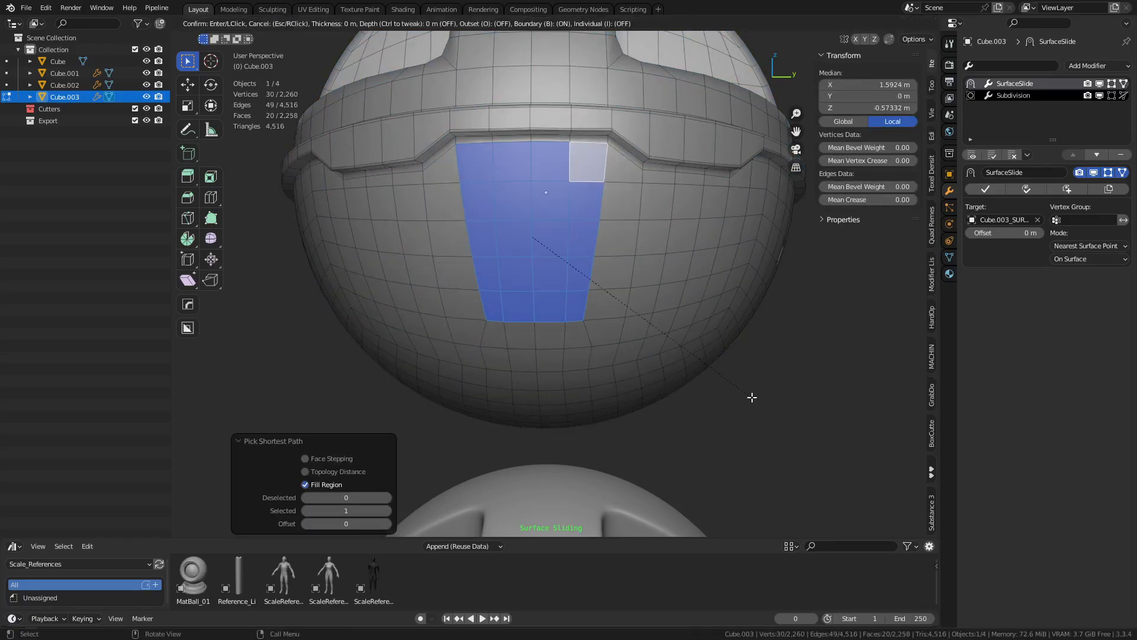
{"action": "left_click", "coordinate": [704, 371]}
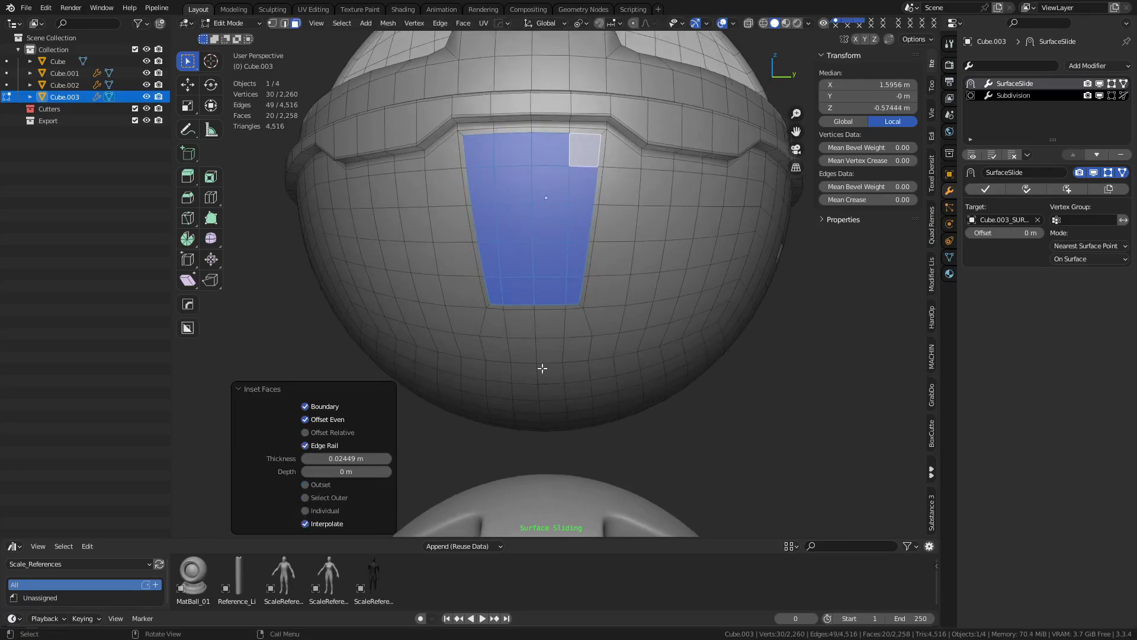
Select the face region just beneath the tapered panel, down toward the sphere's underside, and inset it by 0.01835 m
{"action": "left_click", "coordinate": [493, 334]}
{"action": "left_click", "coordinate": [579, 409], "text": "ctrl+shift"}
{"action": "key", "text": "i"}
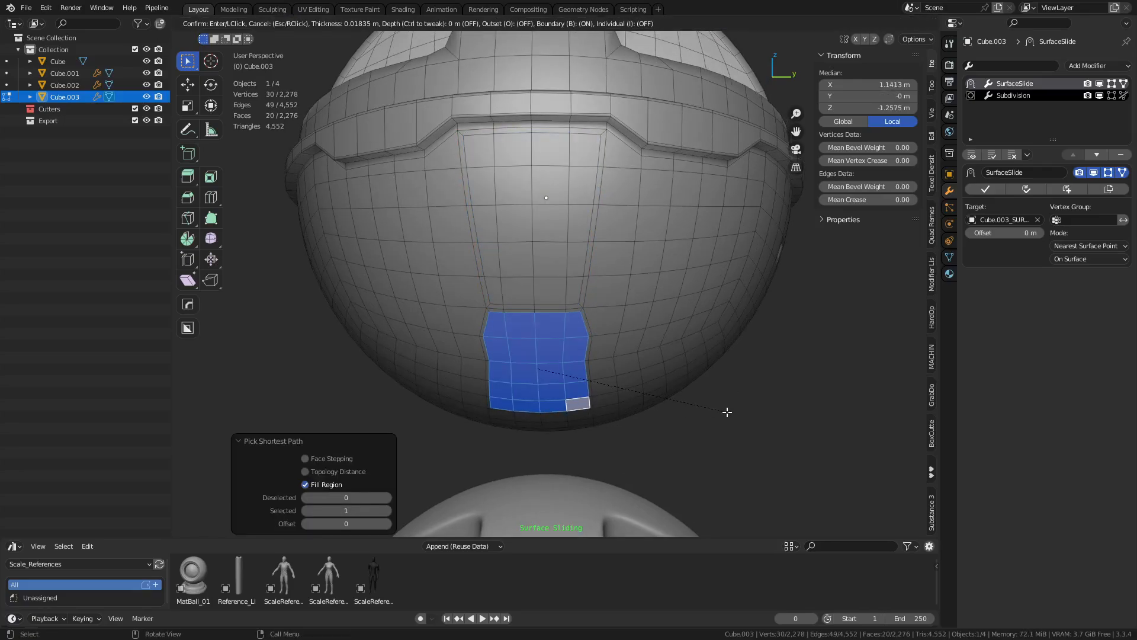
{"action": "left_click", "coordinate": [716, 409]}
{"action": "key", "text": "i"}
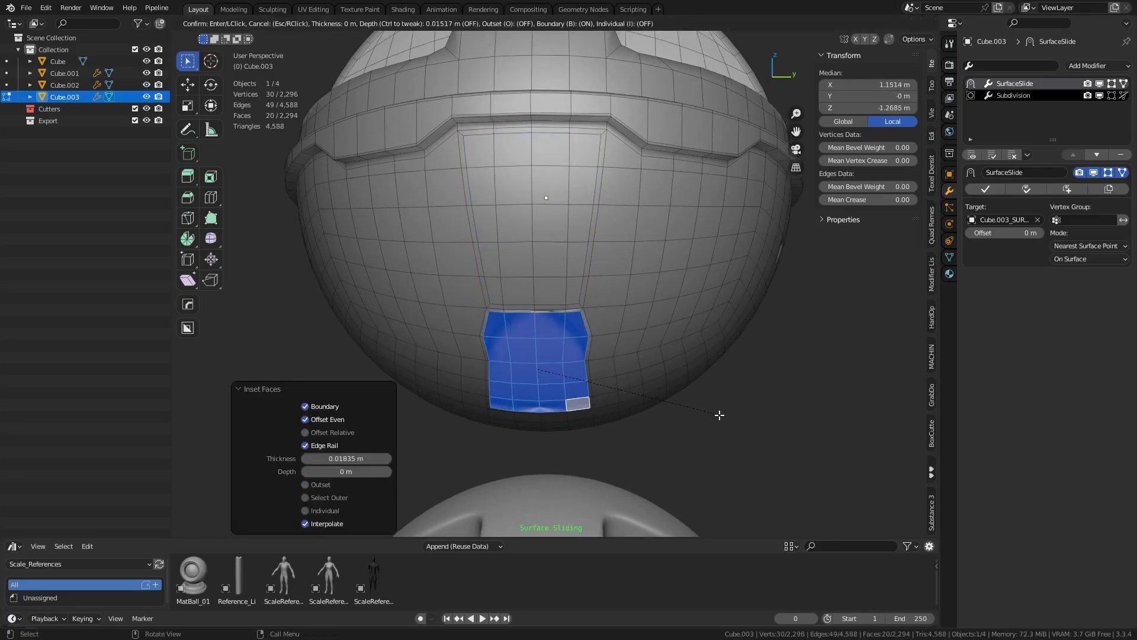
{"action": "key", "text": "Escape"}
Finish Surface Slide and raise the lower panel's faces outward with an inset of 0 m thickness and 0.06037 m depth
{"action": "key", "text": "q"}
{"action": "left_click", "coordinate": [775, 426]}
{"action": "key", "text": "q"}
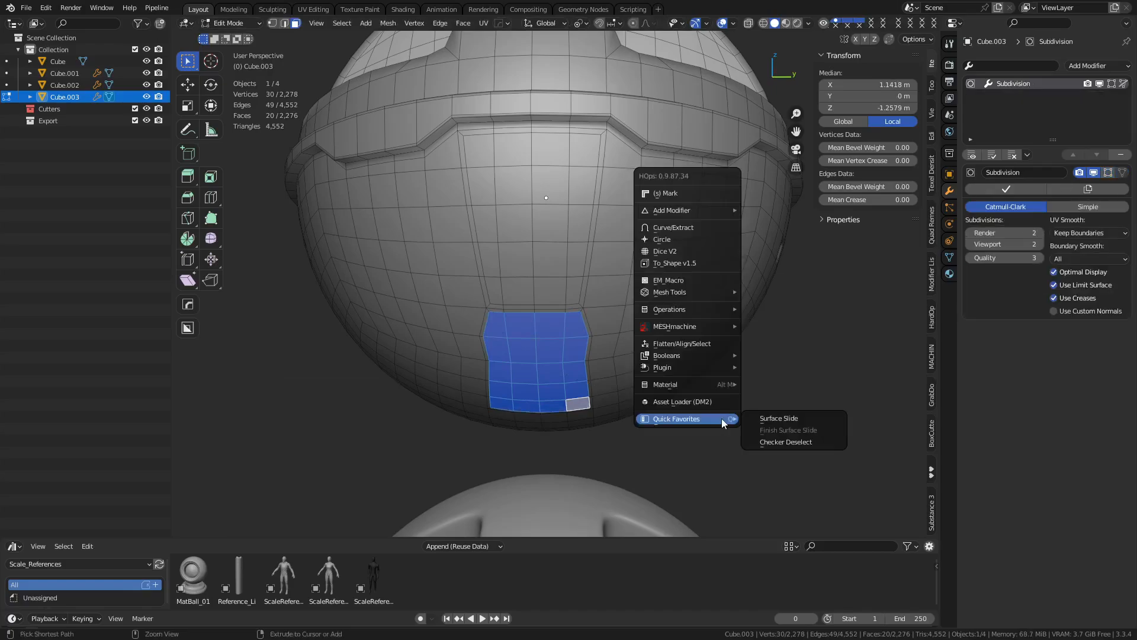
{"action": "key", "text": "i"}
{"action": "left_click", "coordinate": [762, 381]}
{"action": "key", "text": "i"}
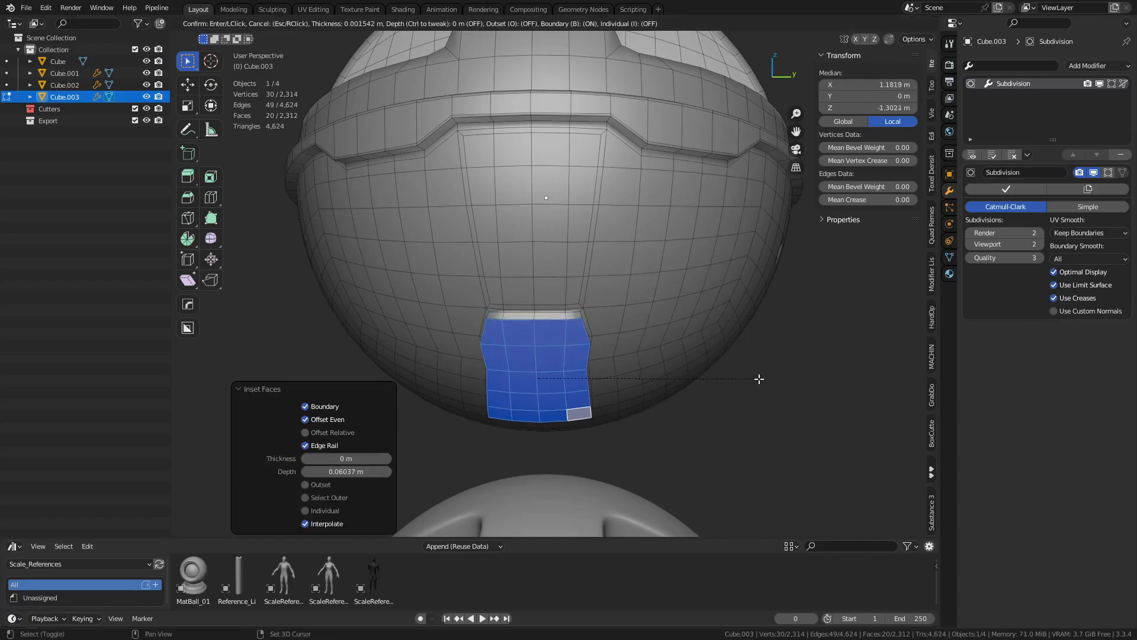
{"action": "key", "text": "Escape"}
Select the tapered panel's inner faces, inset them by about 0.02 m and recess them about 0.09 m
{"action": "left_click", "coordinate": [502, 303]}
{"action": "left_click", "coordinate": [578, 142], "text": "ctrl+shift"}
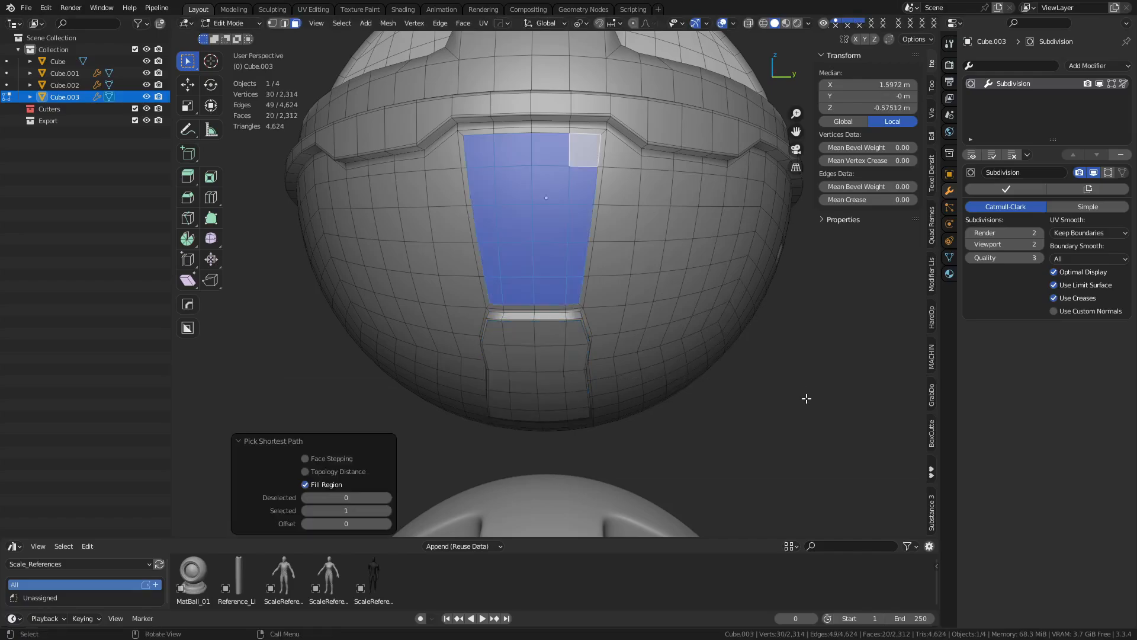
{"action": "key", "text": "i"}
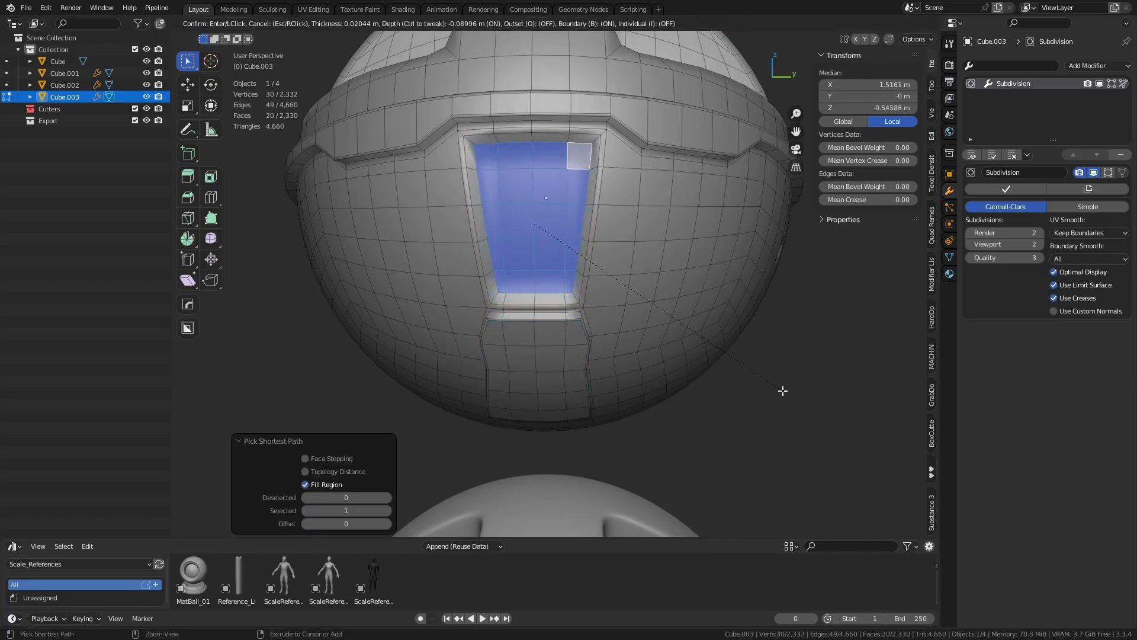
{"action": "left_click", "coordinate": [782, 391]}
Return to Object Mode, examine the smoothed panels and the sphere's far side, and deselect the sphere
{"action": "key", "text": "ctrl+Tab"}
{"action": "left_click", "coordinate": [718, 364]}
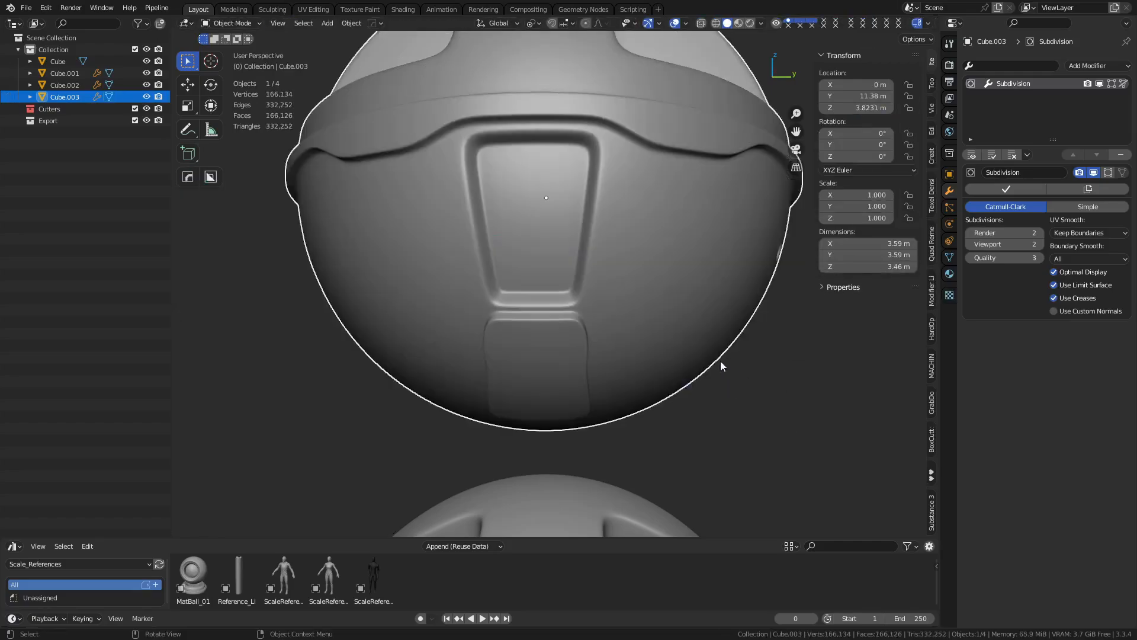
{"action": "mouse_move", "coordinate": [720, 364]}
{"action": "middle_mouse_down"}
{"action": "mouse_move", "coordinate": [707, 333]}
{"action": "mouse_move", "coordinate": [611, 363]}
{"action": "mouse_move", "coordinate": [646, 388]}
{"action": "mouse_move", "coordinate": [651, 368]}
{"action": "mouse_move", "coordinate": [740, 354]}
{"action": "middle_mouse_up"}
{"action": "scroll", "coordinate": [646, 389], "scroll_direction": "down", "scroll_amount": 3}
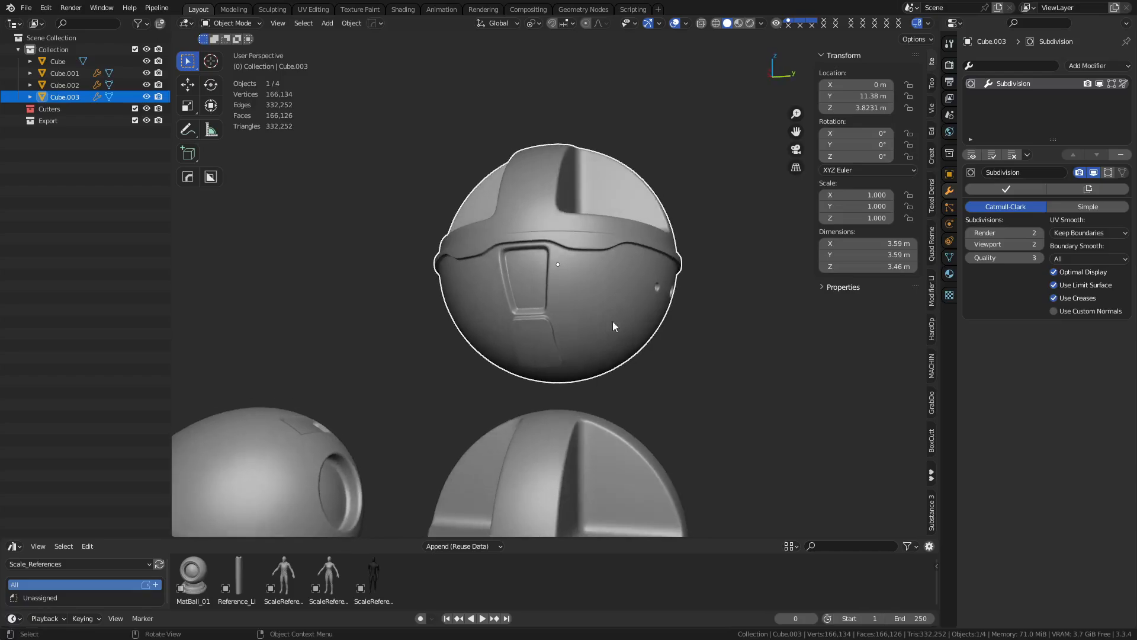
{"action": "scroll", "coordinate": [613, 330], "scroll_direction": "up", "scroll_amount": 2}
{"action": "mouse_move", "coordinate": [614, 343]}
{"action": "middle_mouse_down"}
{"action": "mouse_move", "coordinate": [624, 353]}
{"action": "mouse_move", "coordinate": [624, 344]}
{"action": "middle_mouse_up"}
{"action": "middle_click_drag", "start_coordinate": [635, 398], "coordinate": [527, 373], "text": "shift"}
{"action": "left_click", "coordinate": [699, 329]}
{"action": "middle_click_drag", "start_coordinate": [698, 330], "coordinate": [621, 340]}
Add a 2 m cube and position it over the banded sphere's upper part at X -1.6478, Y 12.418, Z 5.5672 m
{"action": "key", "text": "shift+a"}
{"action": "mouse_move", "coordinate": [621, 339]}
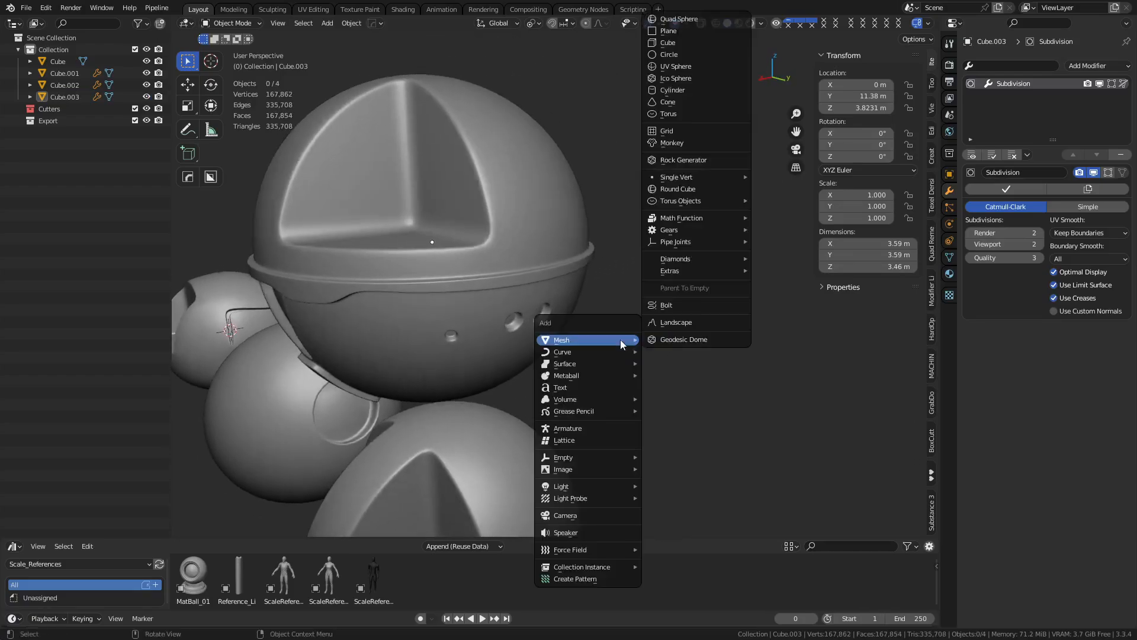
{"action": "left_click", "coordinate": [688, 43]}
{"action": "scroll", "coordinate": [439, 409], "scroll_direction": "down", "scroll_amount": 3}
{"action": "key", "text": "ctrl+KP_1"}
{"action": "key", "text": "g"}
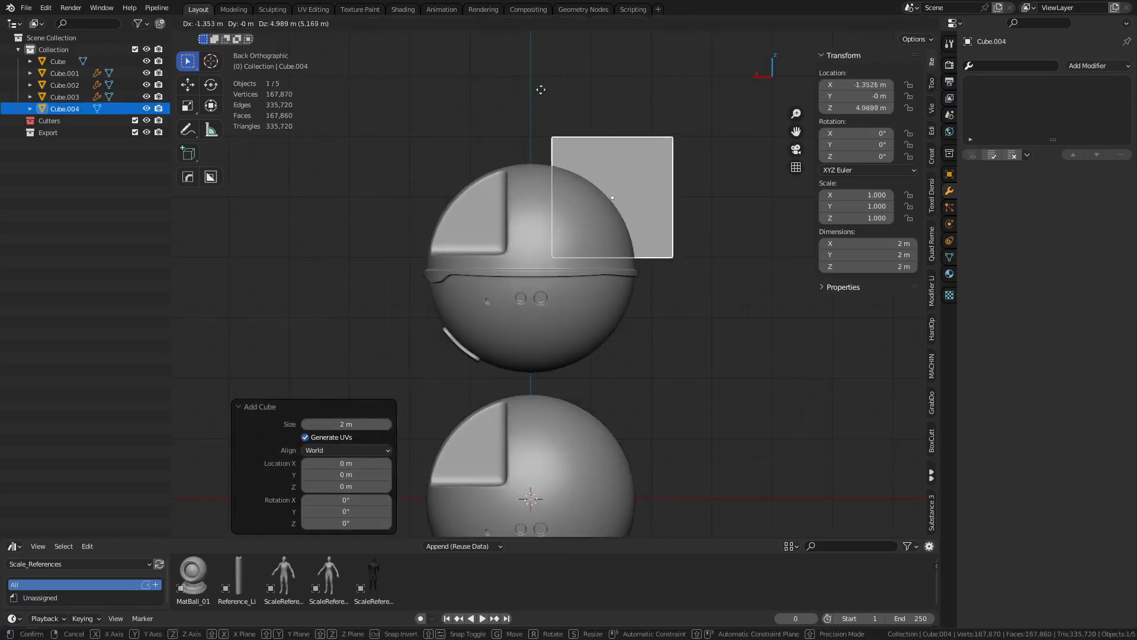
{"action": "left_click", "coordinate": [528, 128]}
{"action": "middle_click_drag", "start_coordinate": [528, 128], "coordinate": [597, 345]}
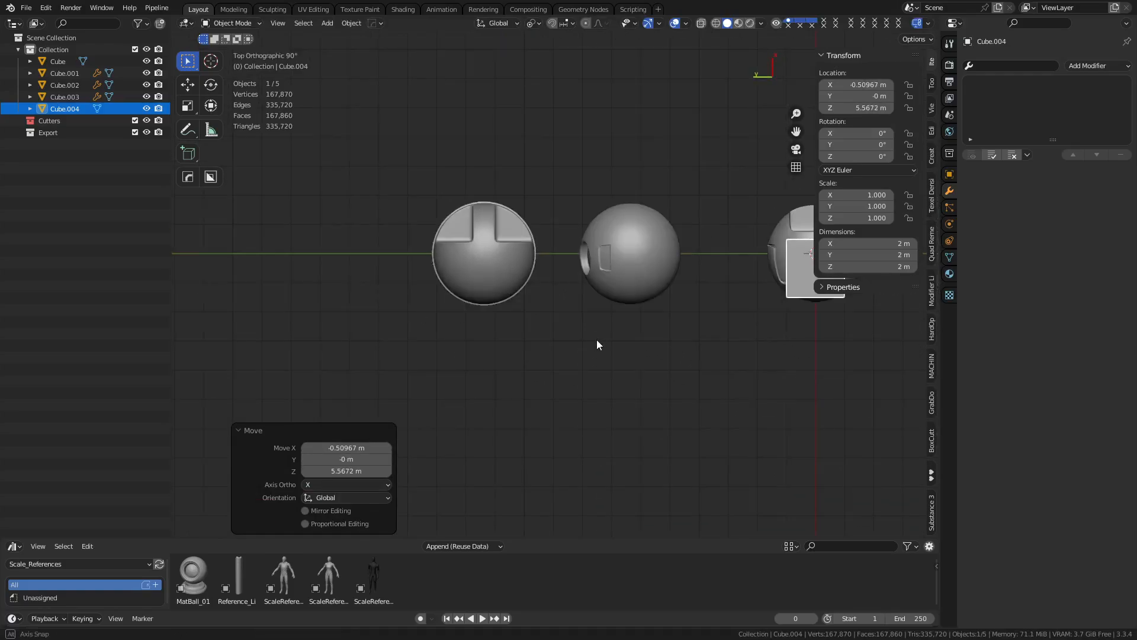
{"action": "key", "text": "g"}
{"action": "left_click", "coordinate": [383, 353]}
In Edit Mode, stretch the cube along global Y by a factor of 3.302
{"action": "key", "text": "Tab"}
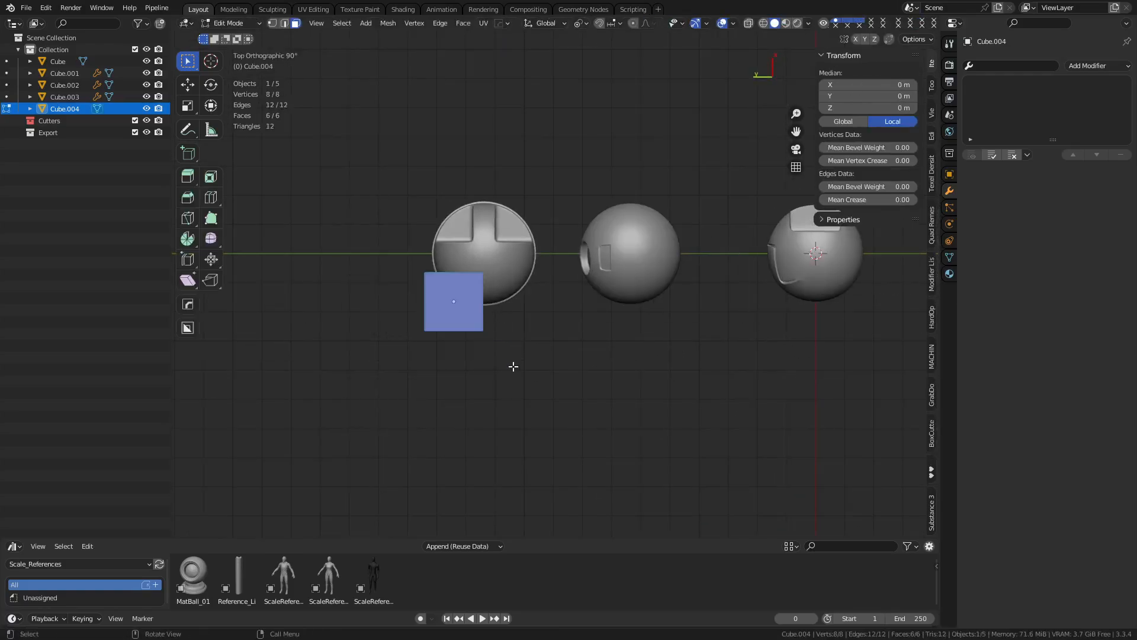
{"action": "key", "text": "s"}
{"action": "key", "text": "x"}
{"action": "key", "text": "y"}
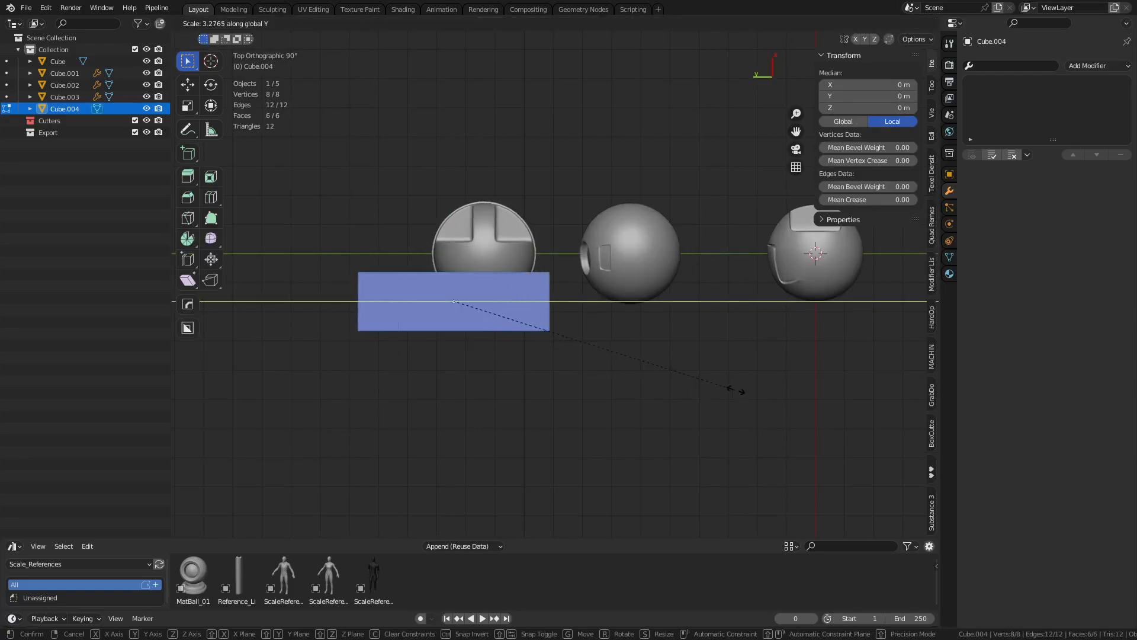
{"action": "left_click", "coordinate": [738, 391]}
Show the mesh see-through from the back and move the cube's geometry 0.61258 m along X toward the sphere's centre line
{"action": "middle_click_drag", "start_coordinate": [738, 391], "coordinate": [762, 308]}
{"action": "scroll", "coordinate": [652, 290], "scroll_direction": "up", "scroll_amount": 5}
{"action": "key", "text": "alt+z"}
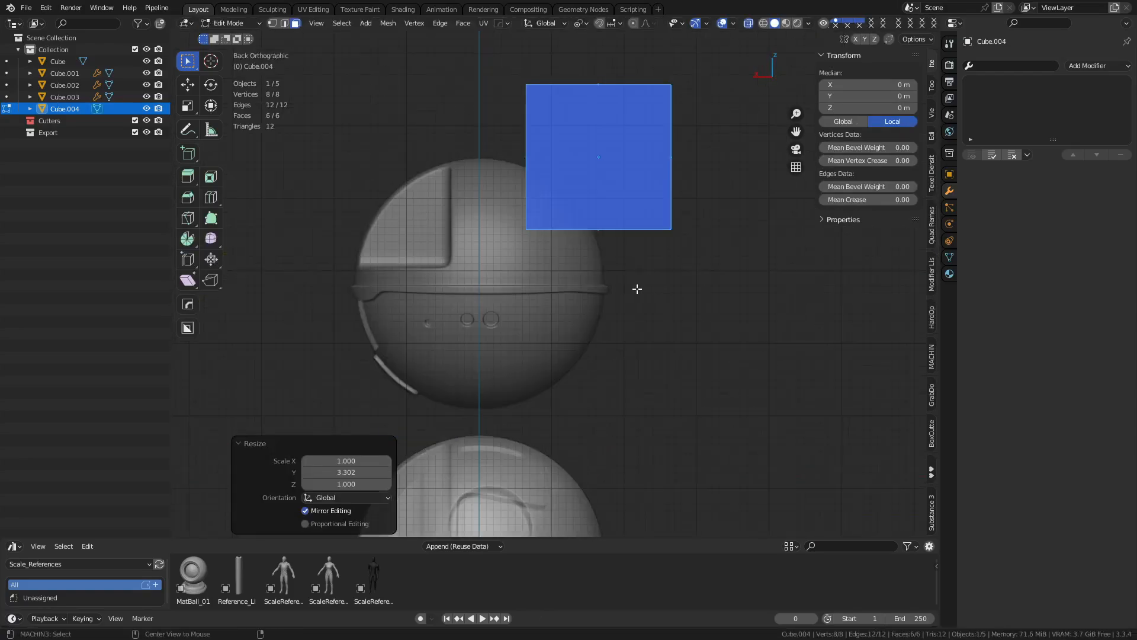
{"action": "middle_click_drag", "start_coordinate": [637, 289], "coordinate": [661, 306], "text": "shift"}
{"action": "key", "text": "g"}
{"action": "key", "text": "x"}
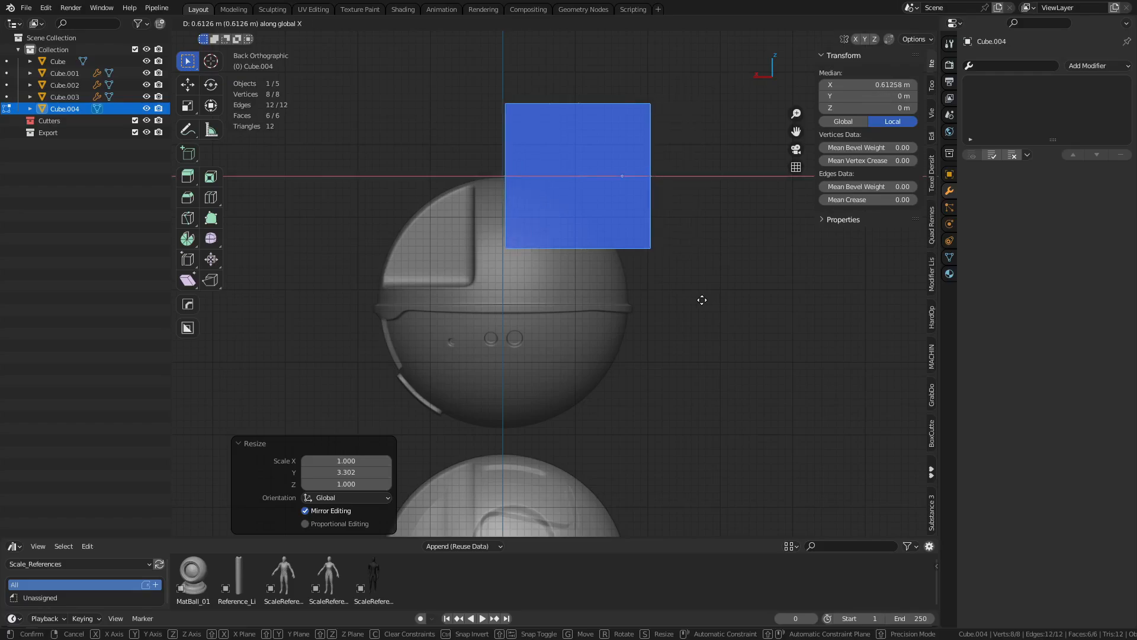
{"action": "left_click", "coordinate": [702, 300]}
Bevel the cutter cube's lower inner long edge with a width of 0.504 m and 2 segments
{"action": "key", "text": "alt+z"}
{"action": "key", "text": "alt+z"}
{"action": "middle_click_drag", "start_coordinate": [563, 284], "coordinate": [589, 285]}
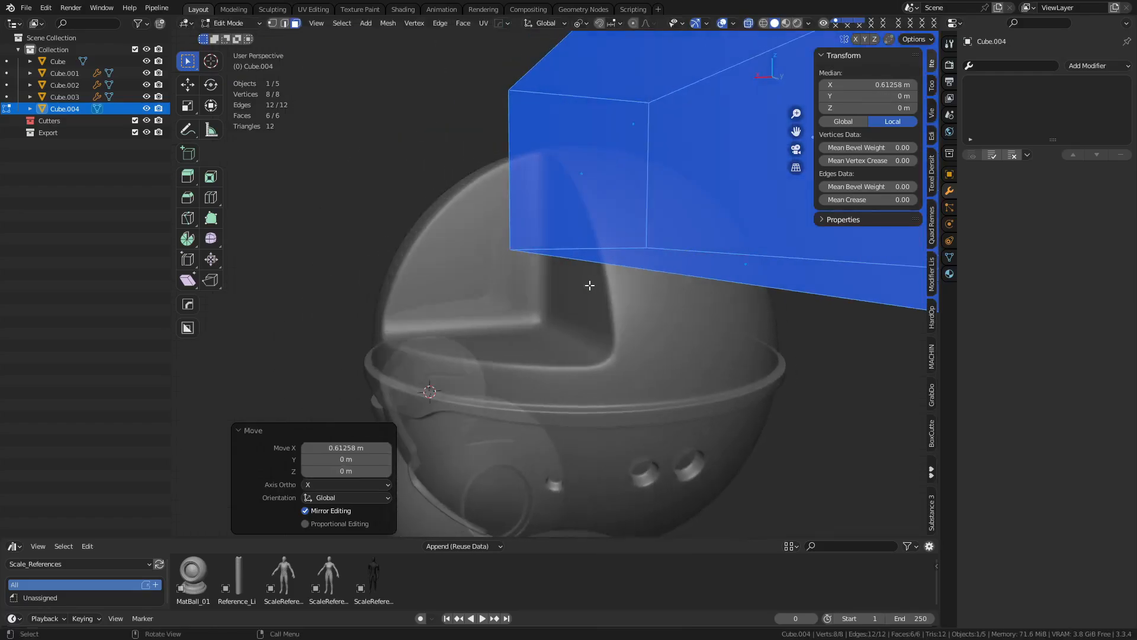
{"action": "key", "text": "alt+z"}
{"action": "middle_click_drag", "start_coordinate": [691, 307], "coordinate": [678, 314]}
{"action": "key", "text": "2"}
{"action": "left_click", "coordinate": [665, 268]}
{"action": "key", "text": "ctrl+b"}
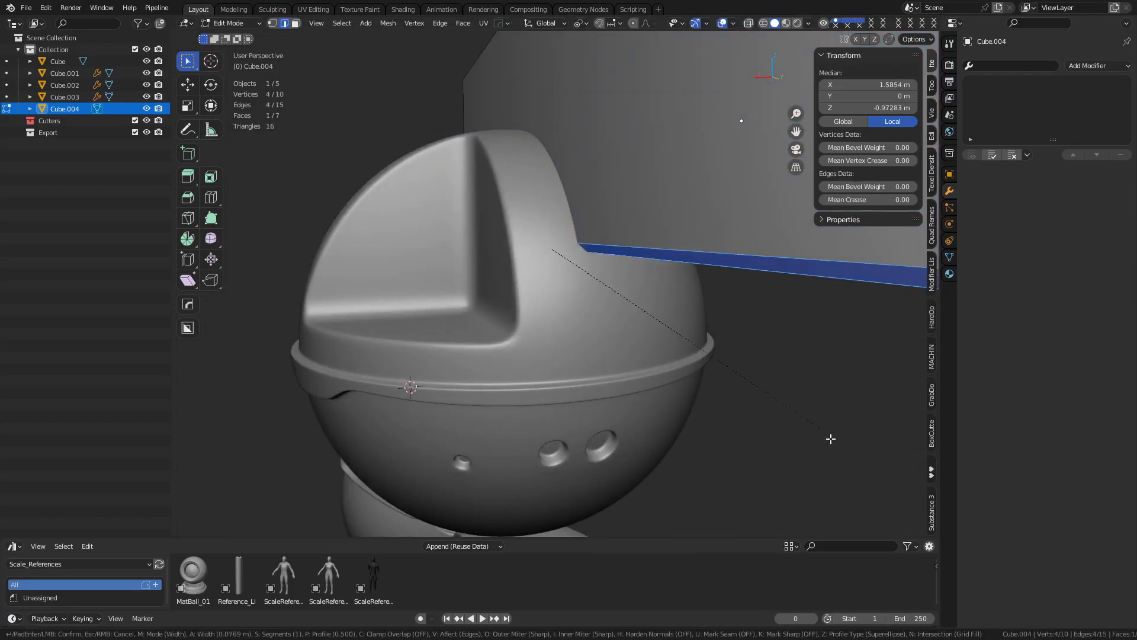
{"action": "scroll", "coordinate": [531, 251], "scroll_direction": "up", "scroll_amount": 1}
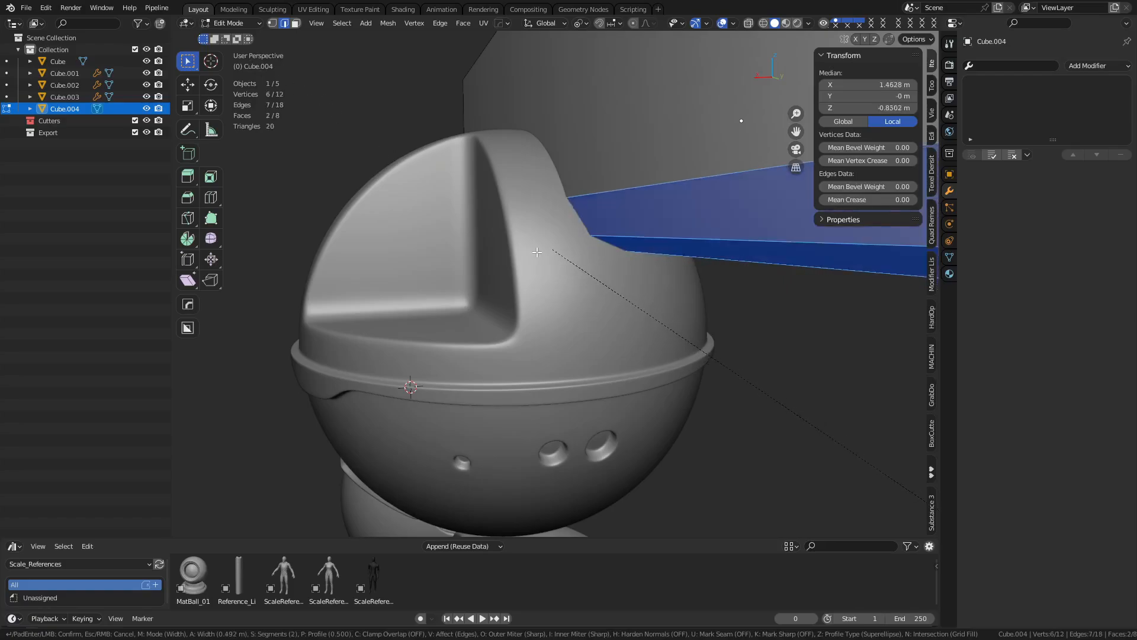
{"action": "left_click", "coordinate": [538, 287]}
Compare the cutter's rounding with the sphere's wireframe and redo the edge bevel with 0.455 m width and 4 segments
{"action": "middle_click_drag", "start_coordinate": [537, 280], "coordinate": [510, 284]}
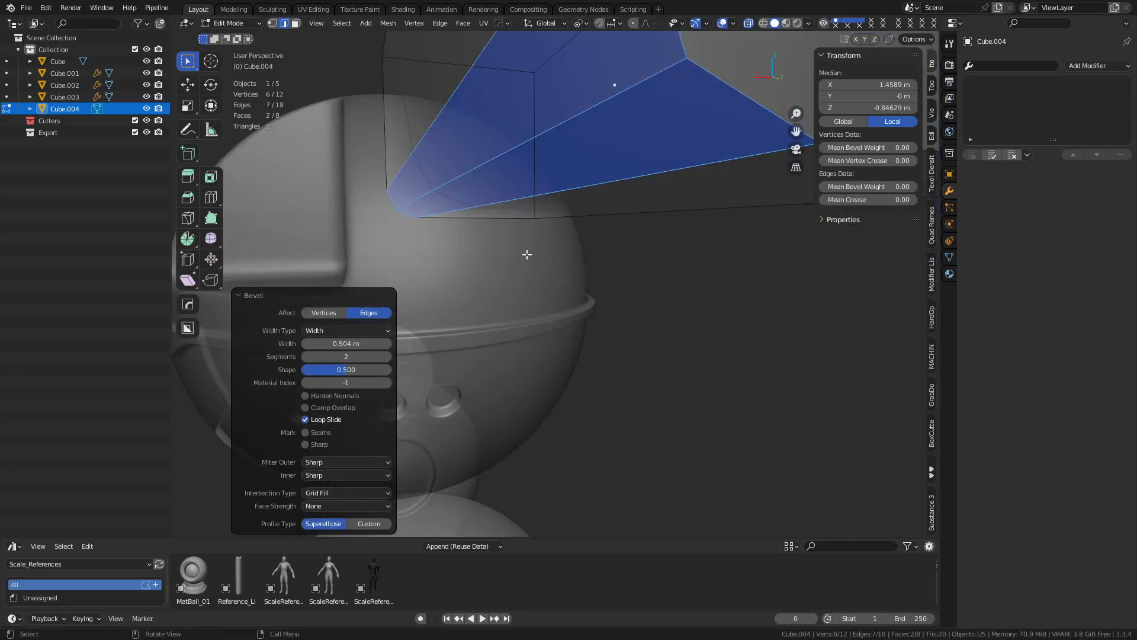
{"action": "key", "text": "Tab"}
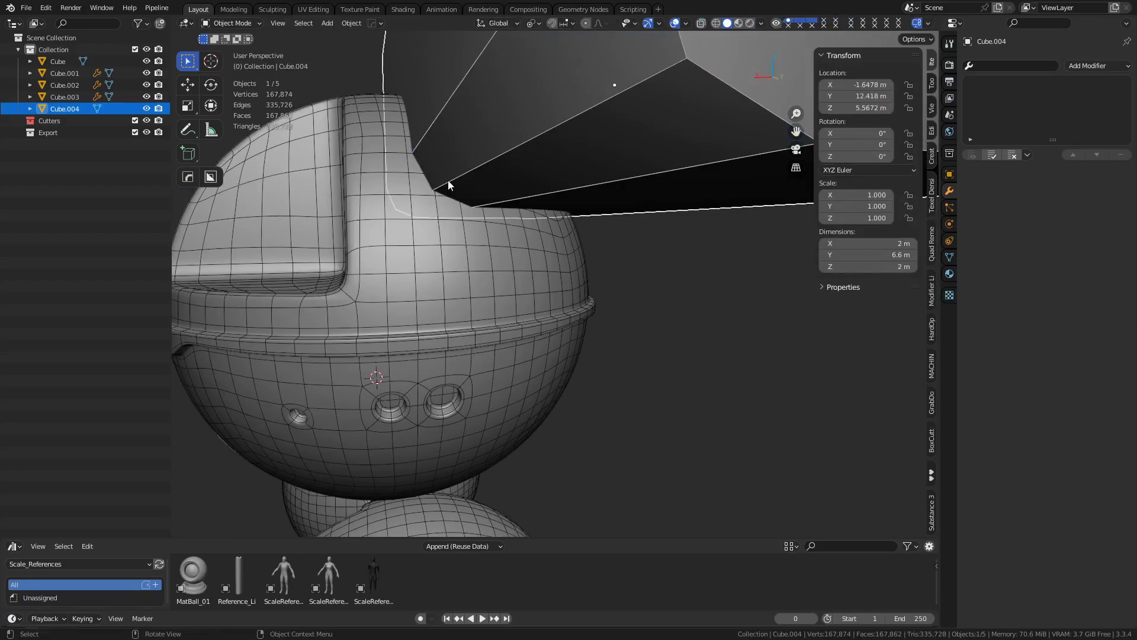
{"action": "key", "text": "Tab"}
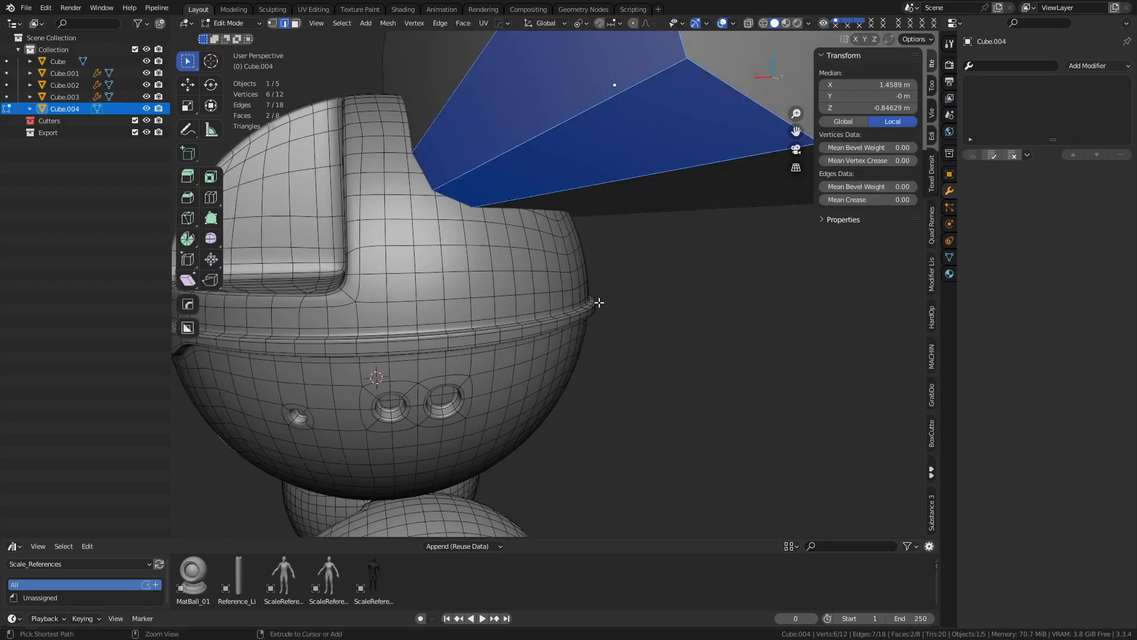
{"action": "key", "text": "ctrl+b"}
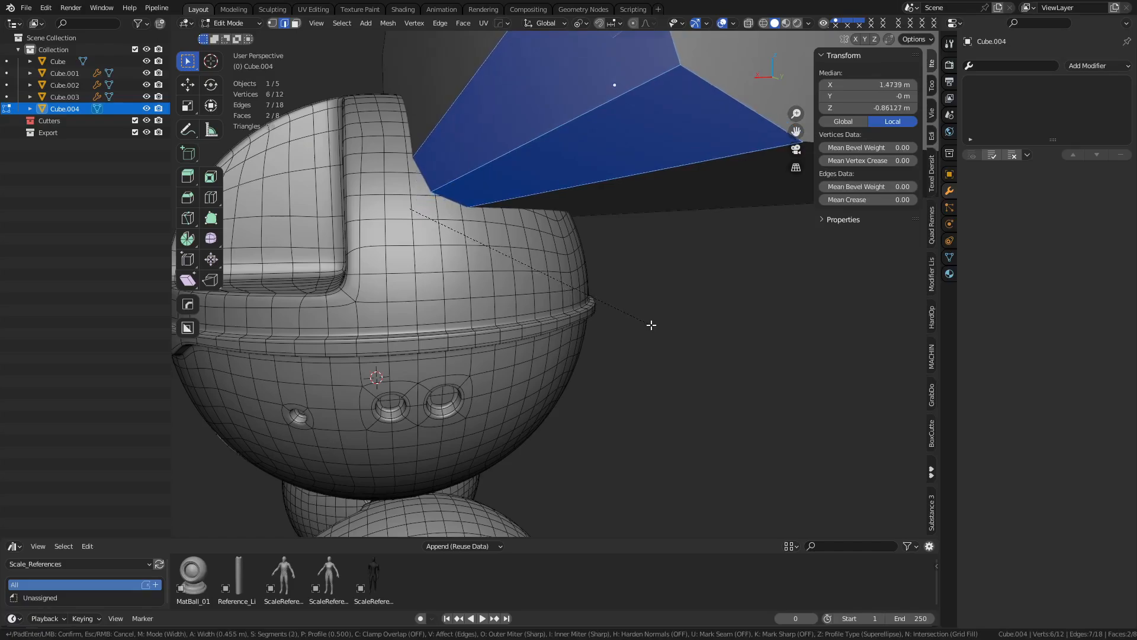
{"action": "scroll", "coordinate": [652, 326], "scroll_direction": "up", "scroll_amount": 2}
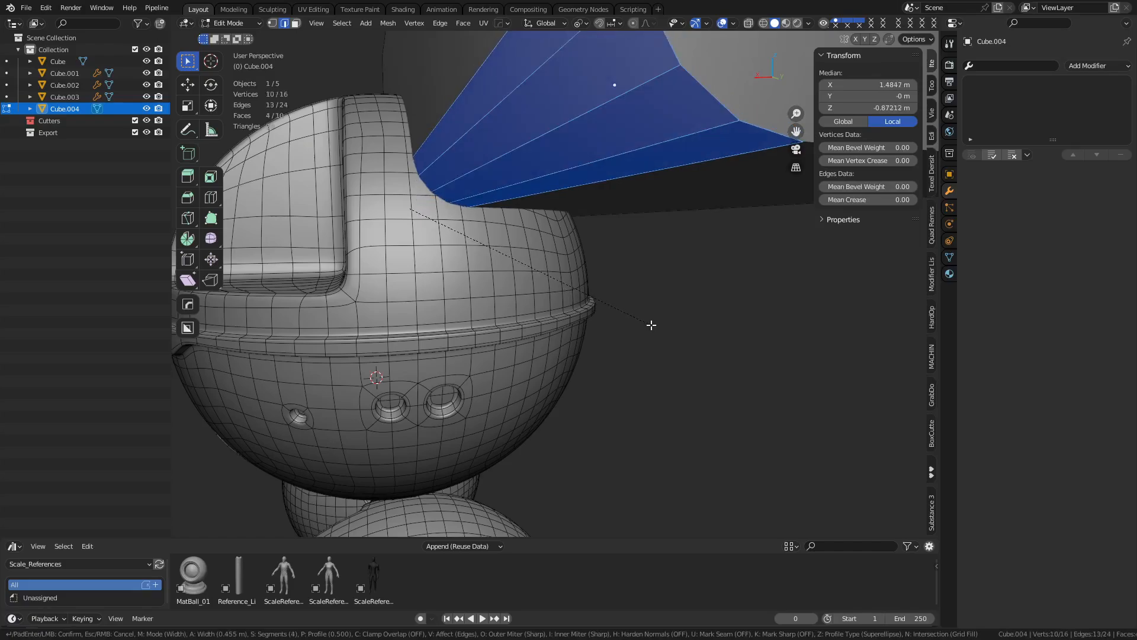
{"action": "left_click", "coordinate": [651, 325]}
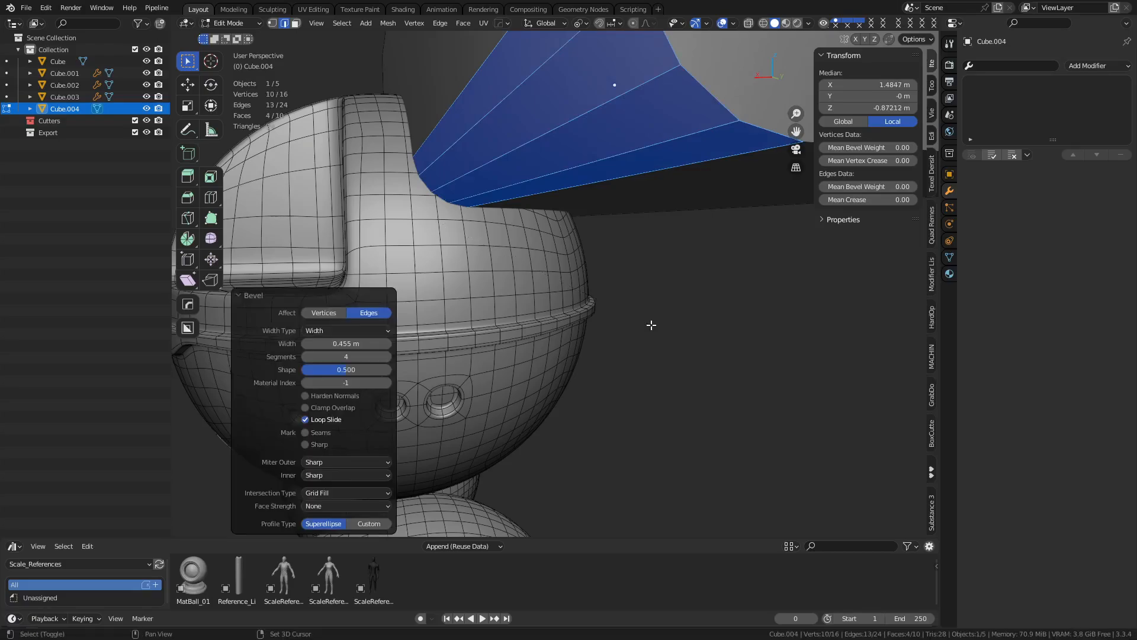
From the back view, knife a straight vertical cut through the whole cutter cube, just outside its rounded corner
{"action": "middle_click_drag", "start_coordinate": [649, 325], "coordinate": [607, 316]}
{"action": "key", "text": "alt+z"}
{"action": "middle_click_drag", "start_coordinate": [507, 246], "coordinate": [528, 264], "text": "shift"}
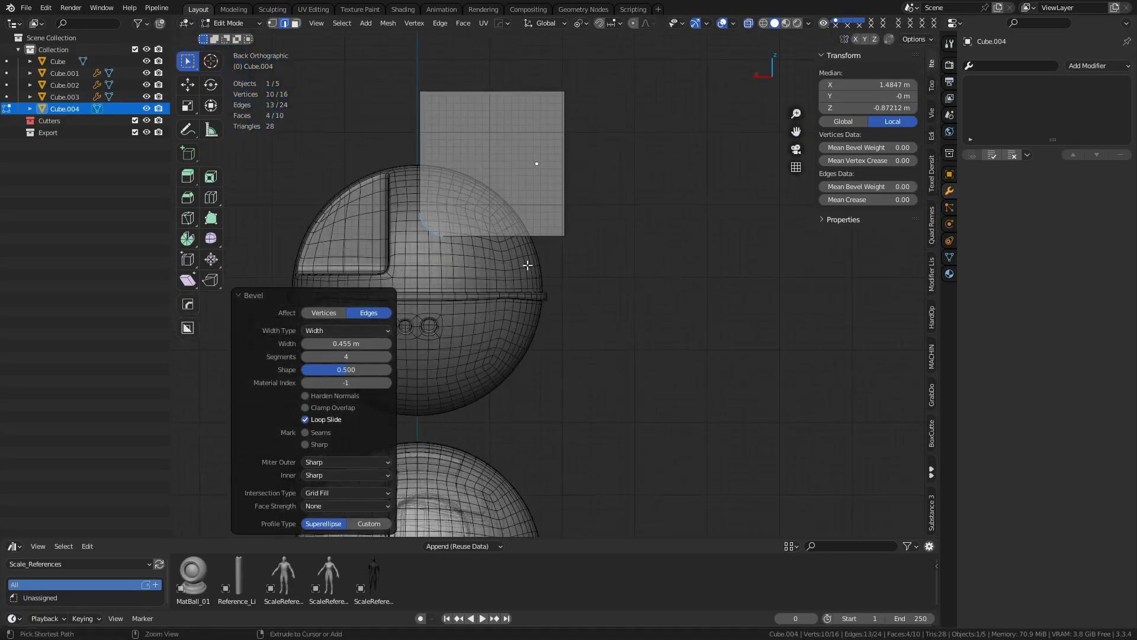
{"action": "key", "text": "j"}
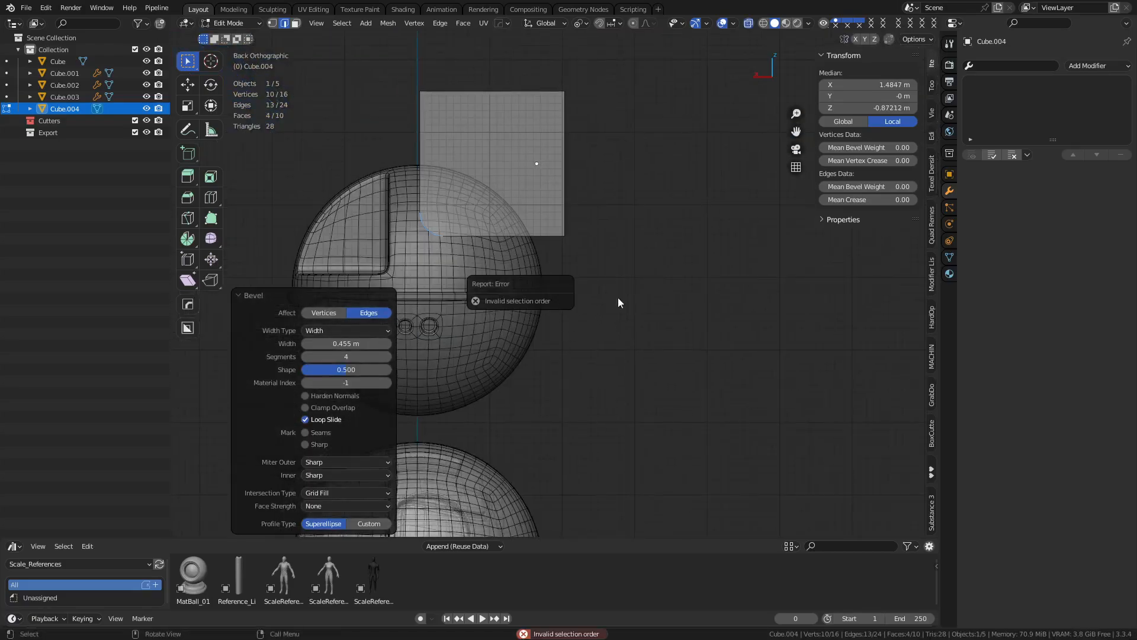
{"action": "key", "text": "k"}
{"action": "left_click", "coordinate": [465, 260]}
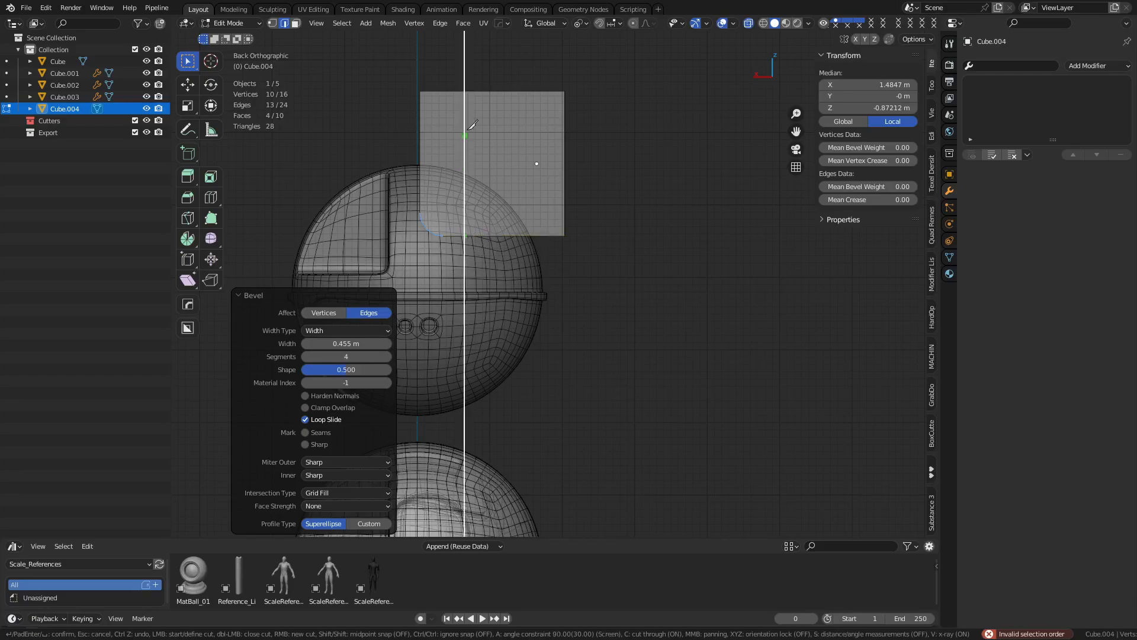
{"action": "left_click", "coordinate": [464, 65]}
{"action": "right_click", "coordinate": [465, 66]}
{"action": "key", "text": "space"}
Select the cutter's bottom face on the outer side of the cut and extrude it 0.33204 m downward
{"action": "middle_click_drag", "start_coordinate": [596, 293], "coordinate": [563, 264]}
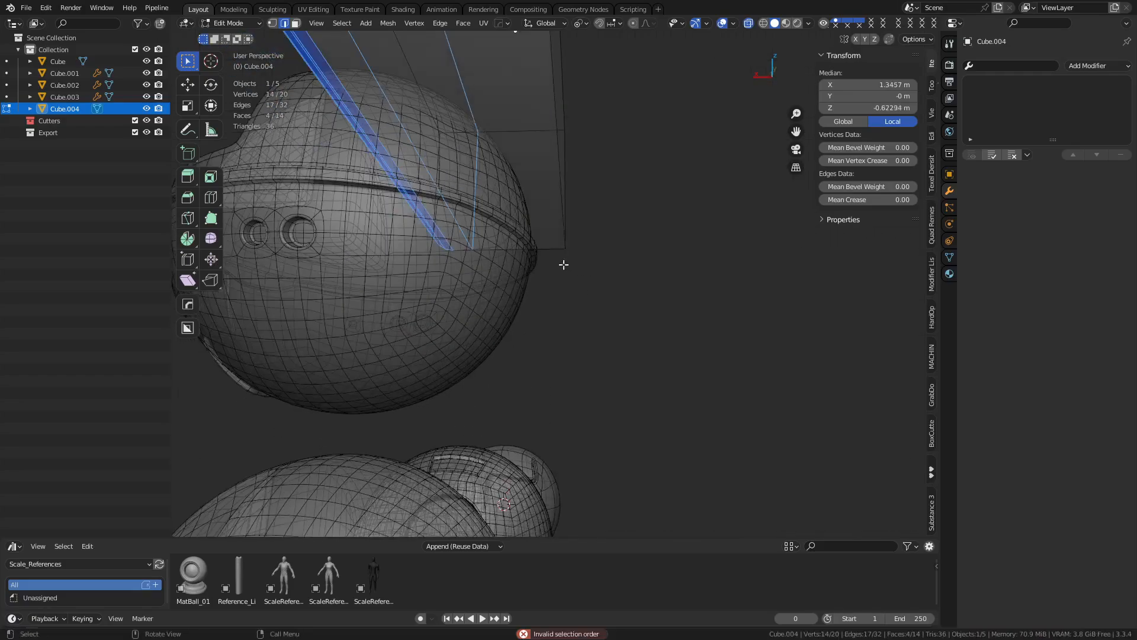
{"action": "key", "text": "3"}
{"action": "left_click", "coordinate": [487, 102]}
{"action": "middle_click_drag", "start_coordinate": [563, 221], "coordinate": [589, 246]}
{"action": "key", "text": "e"}
{"action": "left_click", "coordinate": [598, 286]}
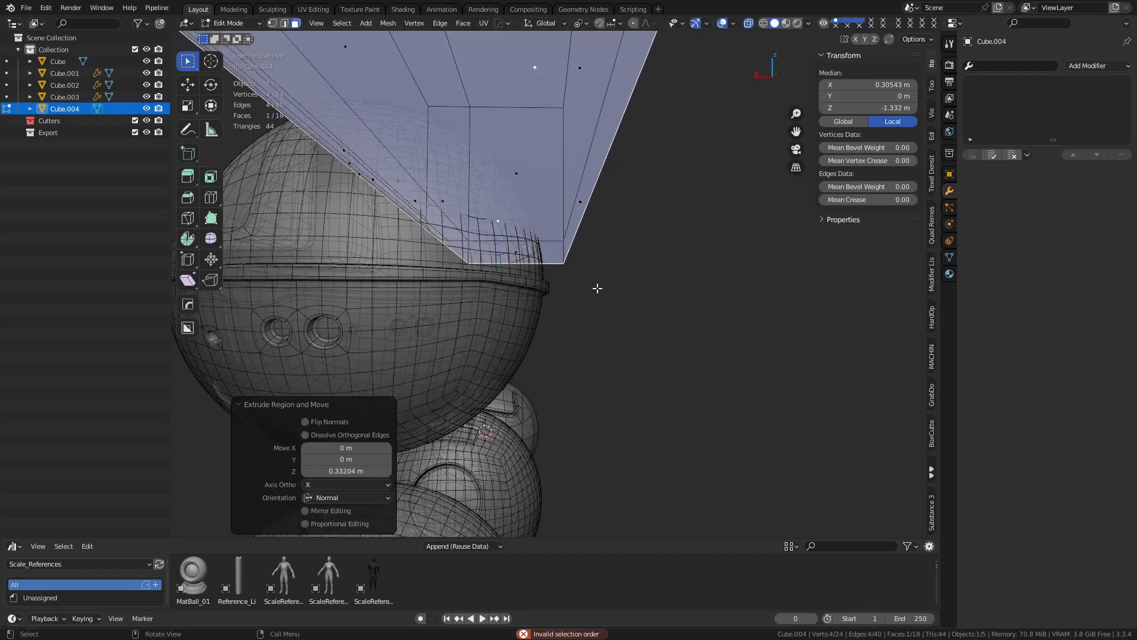
From the back view, slant the cutter's extruded step by moving its bottom face -0.21428 m along X and -0.018513 m along Z
{"action": "key", "text": "ctrl+KP_1"}
{"action": "scroll", "coordinate": [574, 302], "scroll_direction": "up", "scroll_amount": 3}
{"action": "middle_click_drag", "start_coordinate": [572, 302], "coordinate": [603, 321], "text": "shift"}
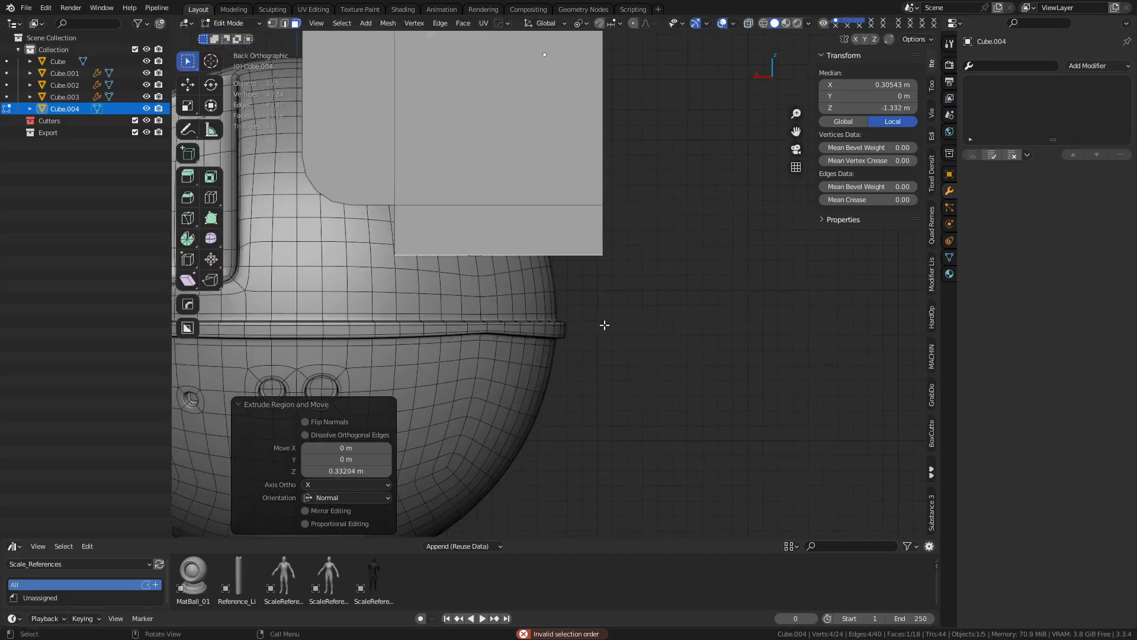
{"action": "key", "text": "g"}
{"action": "key", "text": "x"}
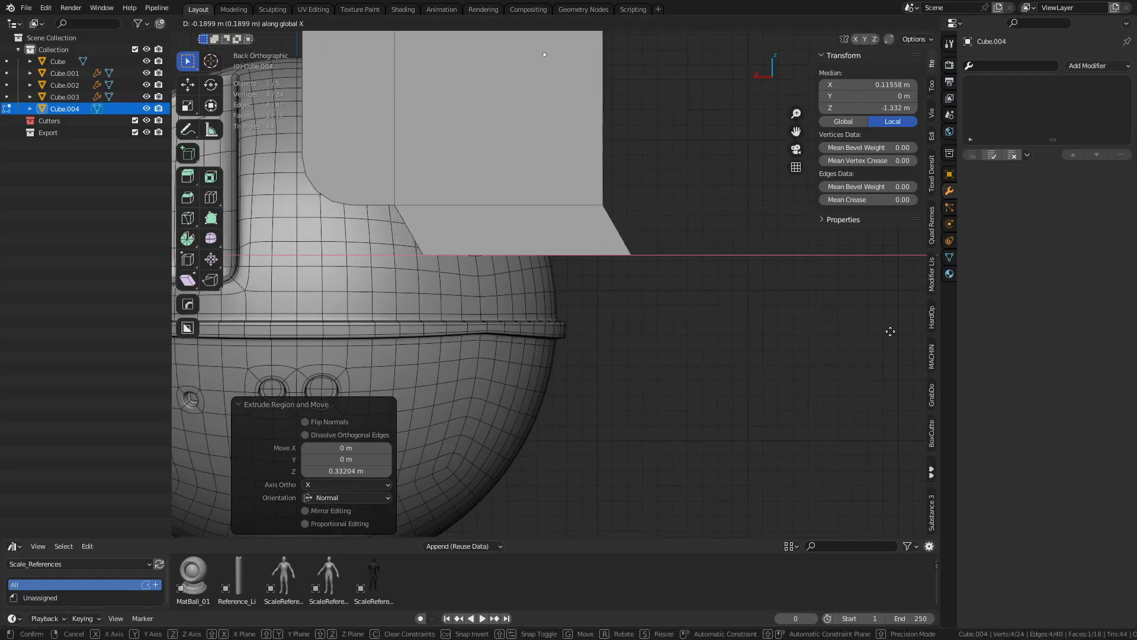
{"action": "left_click", "coordinate": [921, 330]}
{"action": "key", "text": "g"}
{"action": "key", "text": "z"}
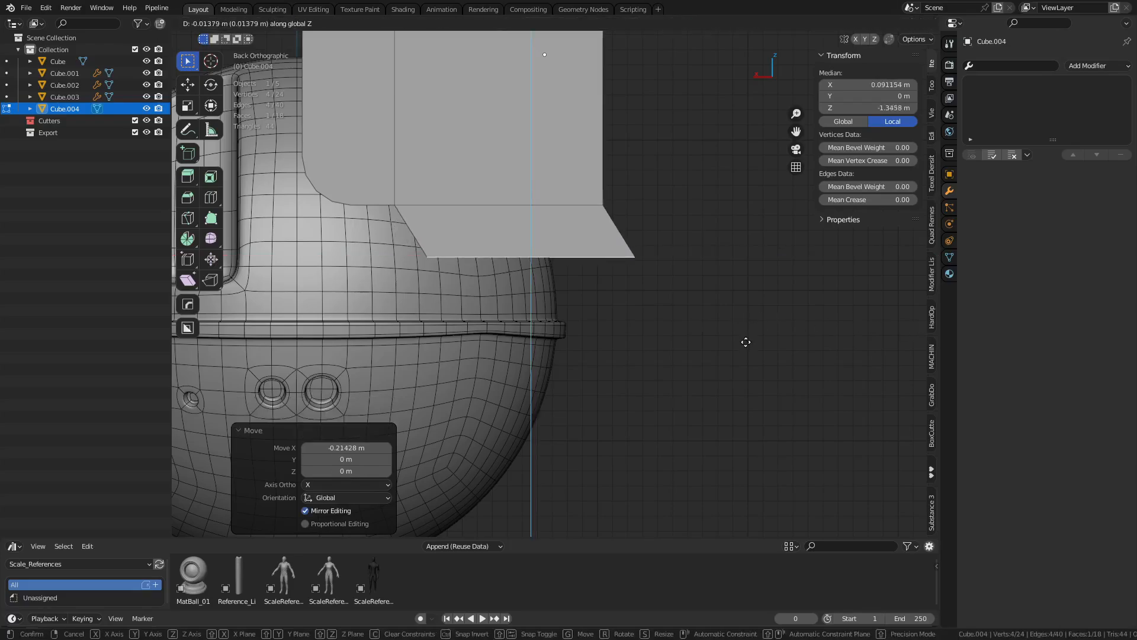
{"action": "left_click", "coordinate": [746, 343]}
{"action": "middle_click_drag", "start_coordinate": [735, 332], "coordinate": [749, 332], "text": "shift"}
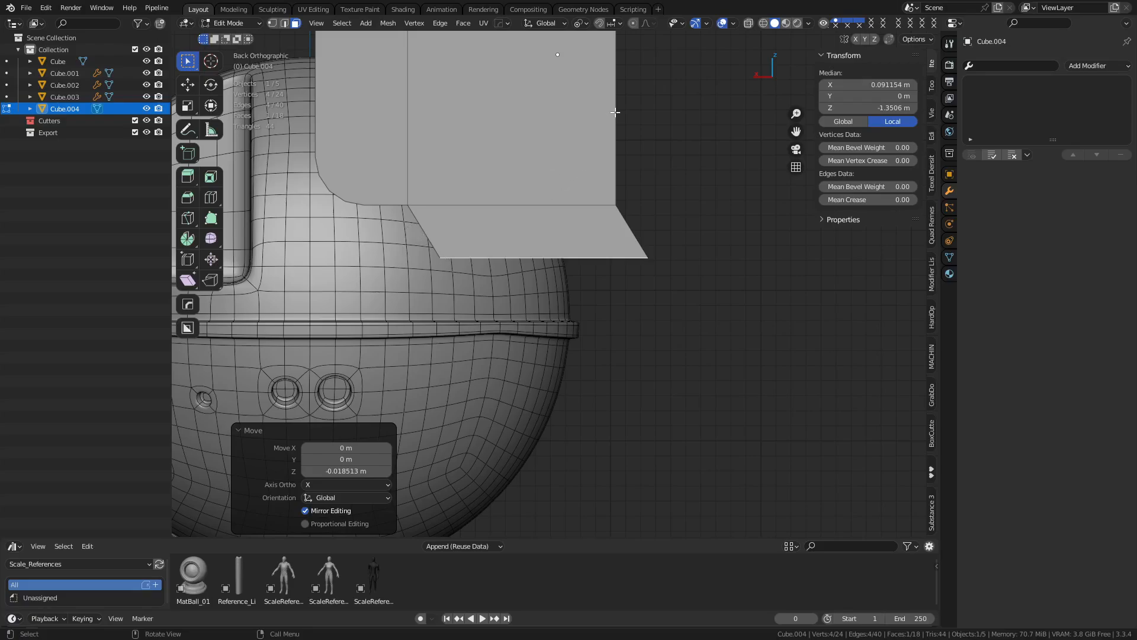
Return to object mode and cut the upper sphere with the cutter block using MACHIN3tools Mesh Cut
{"action": "key", "text": "ctrl+Tab"}
{"action": "left_click", "coordinate": [576, 248]}
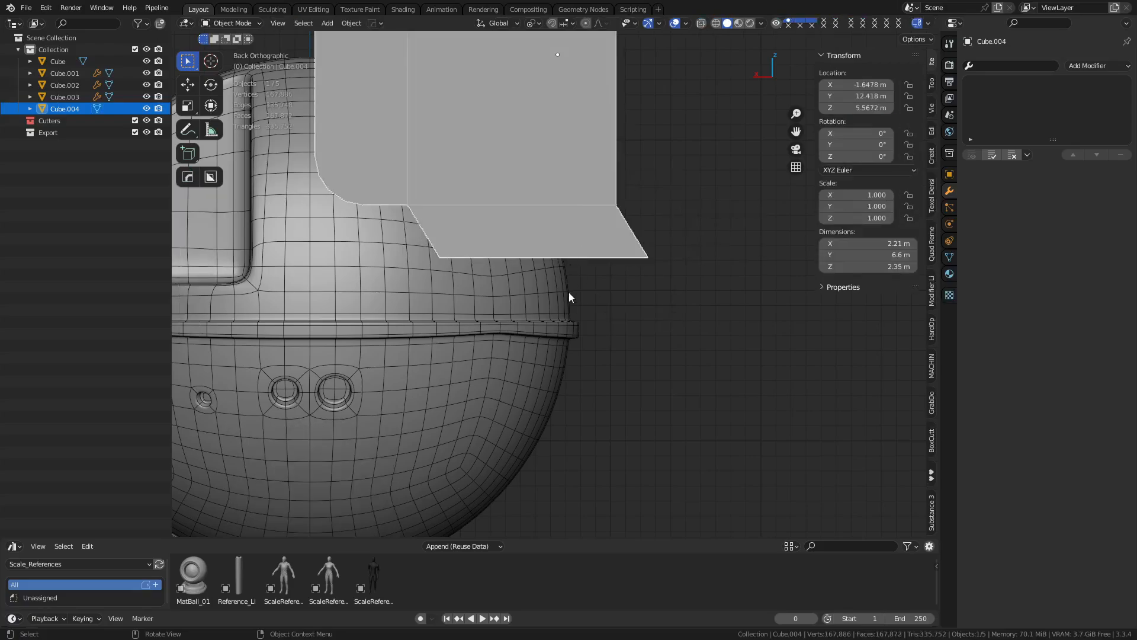
{"action": "middle_click_drag", "start_coordinate": [569, 292], "coordinate": [621, 322]}
{"action": "scroll", "coordinate": [624, 326], "scroll_direction": "down", "scroll_amount": 5}
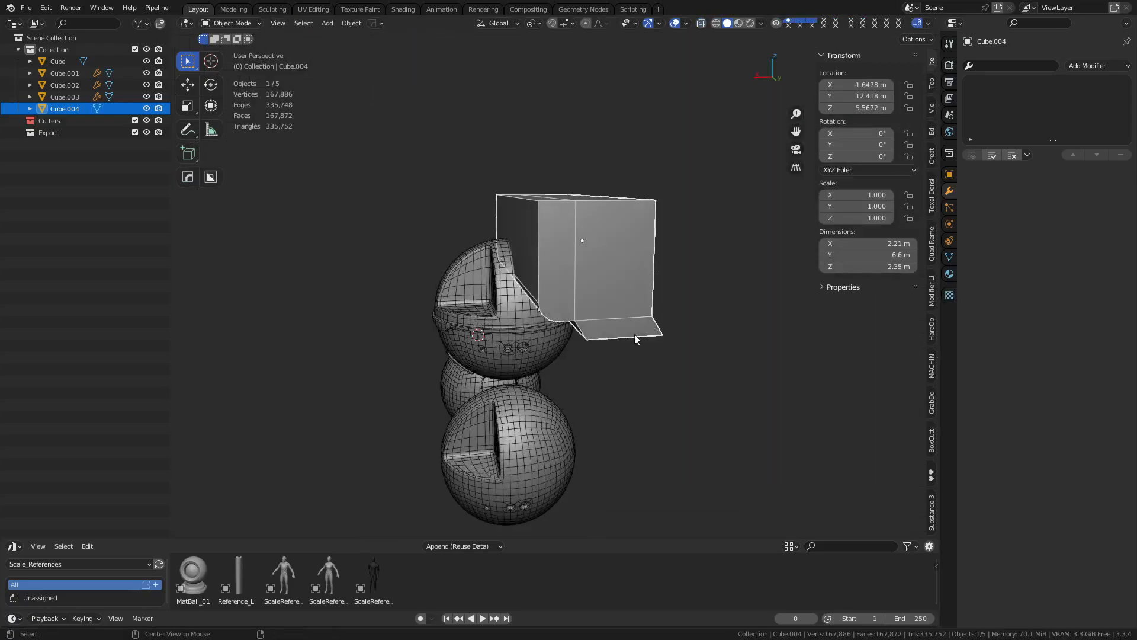
{"action": "scroll", "coordinate": [560, 315], "scroll_direction": "up", "scroll_amount": 3}
{"action": "key", "text": "shift+ctrl+b"}
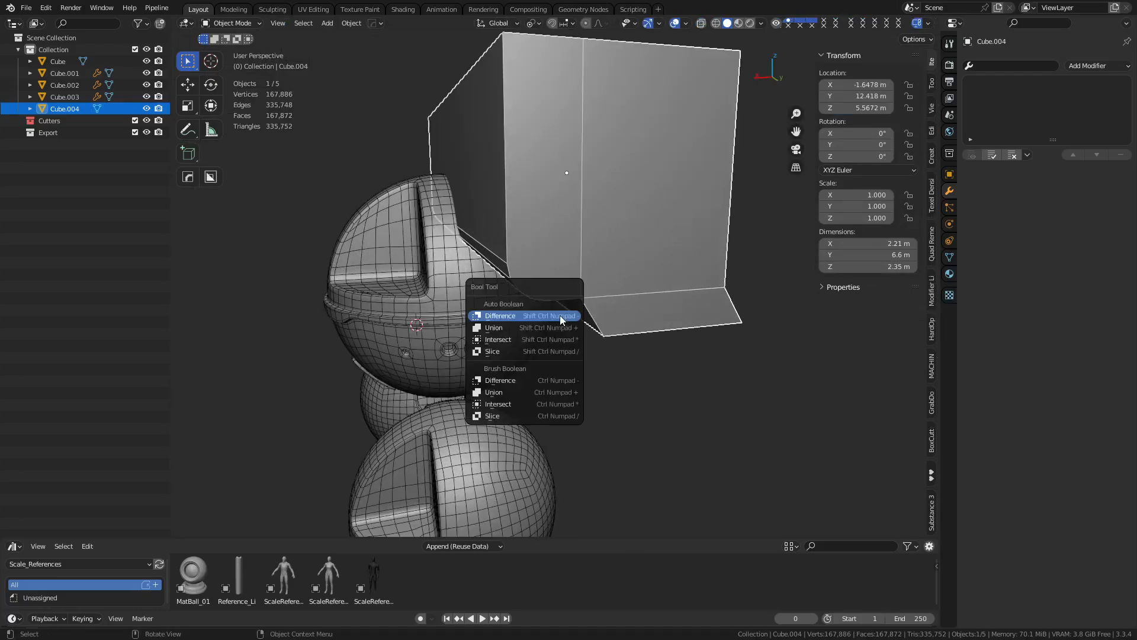
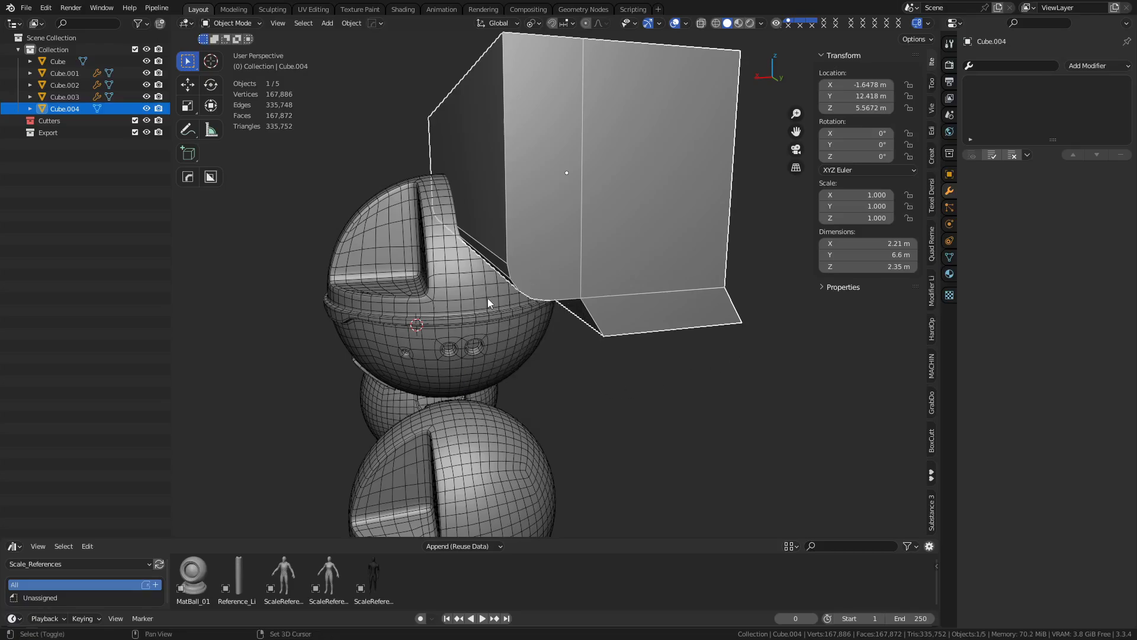
{"action": "left_click", "coordinate": [489, 298], "text": "shift"}
{"action": "right_click", "coordinate": [566, 275]}
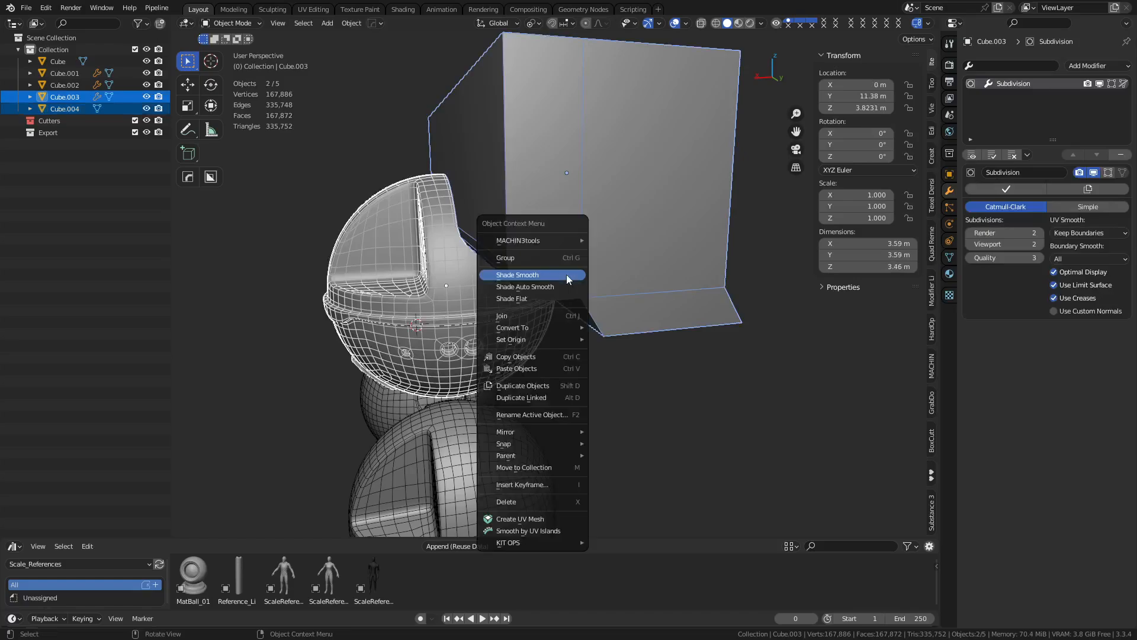
{"action": "mouse_move", "coordinate": [560, 243]}
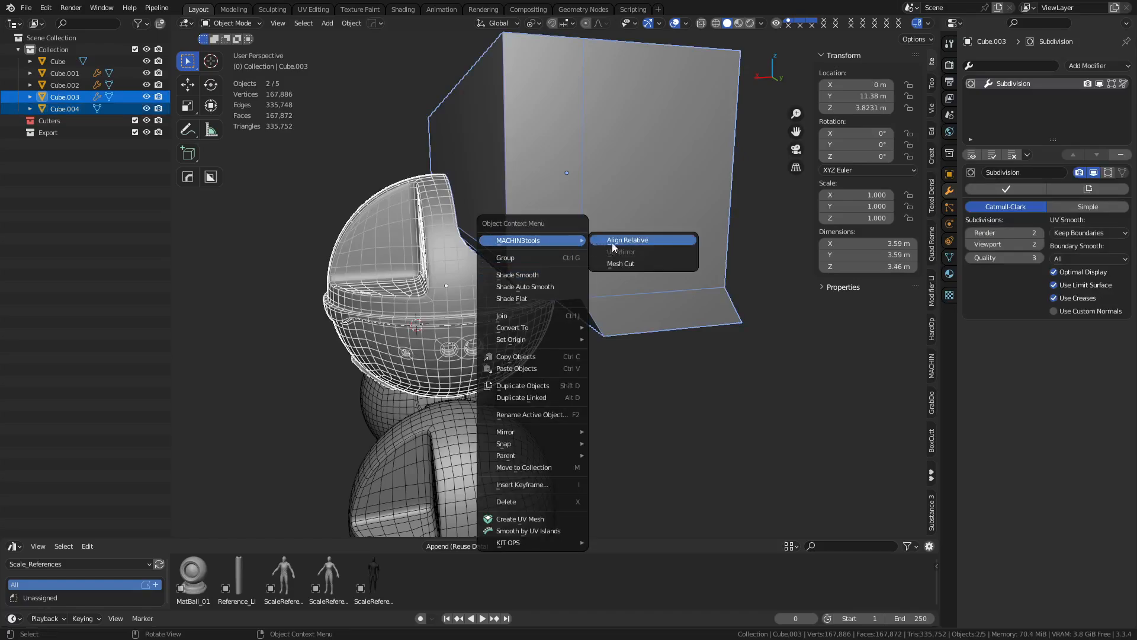
{"action": "left_click", "coordinate": [655, 263]}
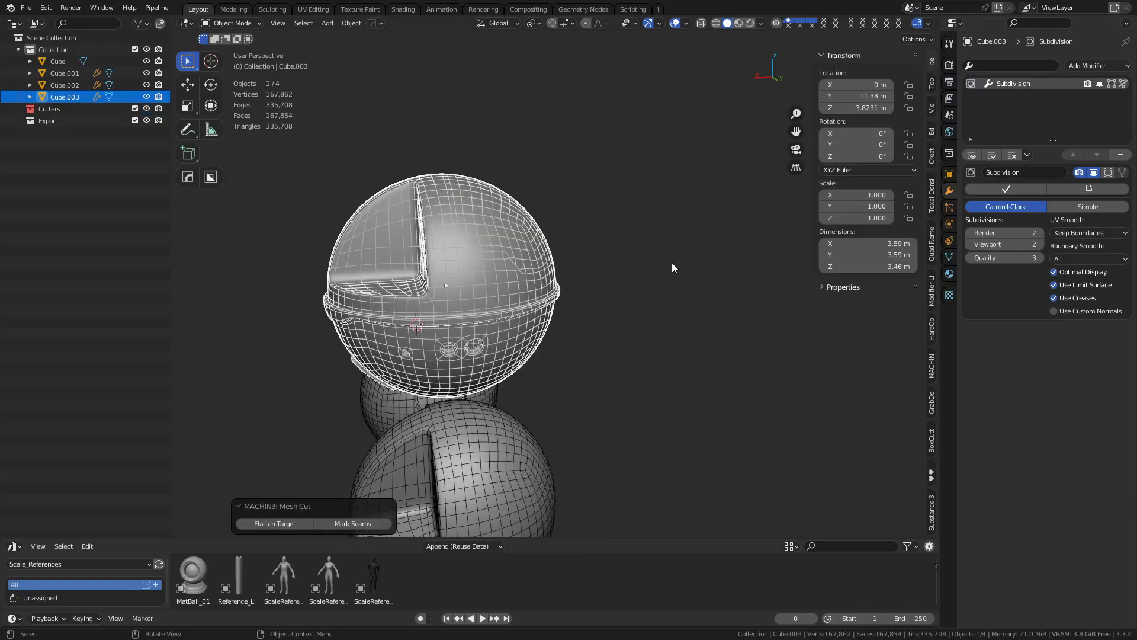
Put the cut sphere into edit mode with solid shading, ready for work on the new cut line
{"action": "left_click", "coordinate": [620, 260]}
{"action": "scroll", "coordinate": [532, 268], "scroll_direction": "up", "scroll_amount": 5}
{"action": "scroll", "coordinate": [489, 237], "scroll_direction": "down", "scroll_amount": 4}
{"action": "scroll", "coordinate": [513, 254], "scroll_direction": "up", "scroll_amount": 6}
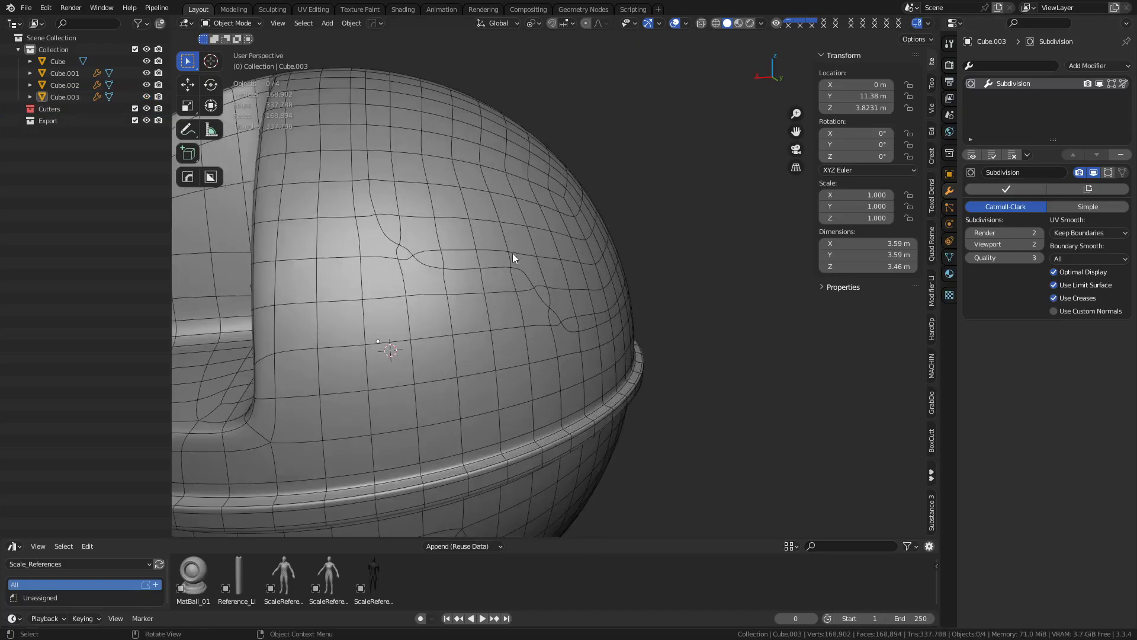
{"action": "left_click", "coordinate": [510, 271]}
{"action": "middle_click_drag", "start_coordinate": [510, 271], "coordinate": [483, 287]}
{"action": "key", "text": "ctrl+Tab"}
{"action": "left_click", "coordinate": [543, 291]}
{"action": "key", "text": "shift+z"}
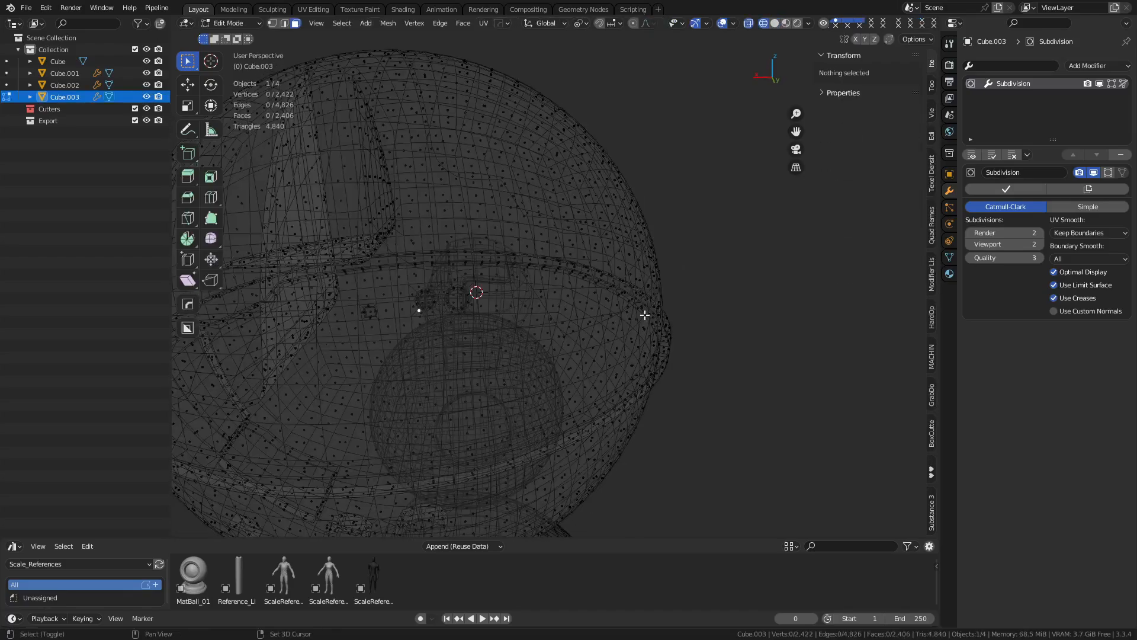
{"action": "key", "text": "z"}
{"action": "left_click", "coordinate": [721, 317]}
{"action": "key", "text": "1"}
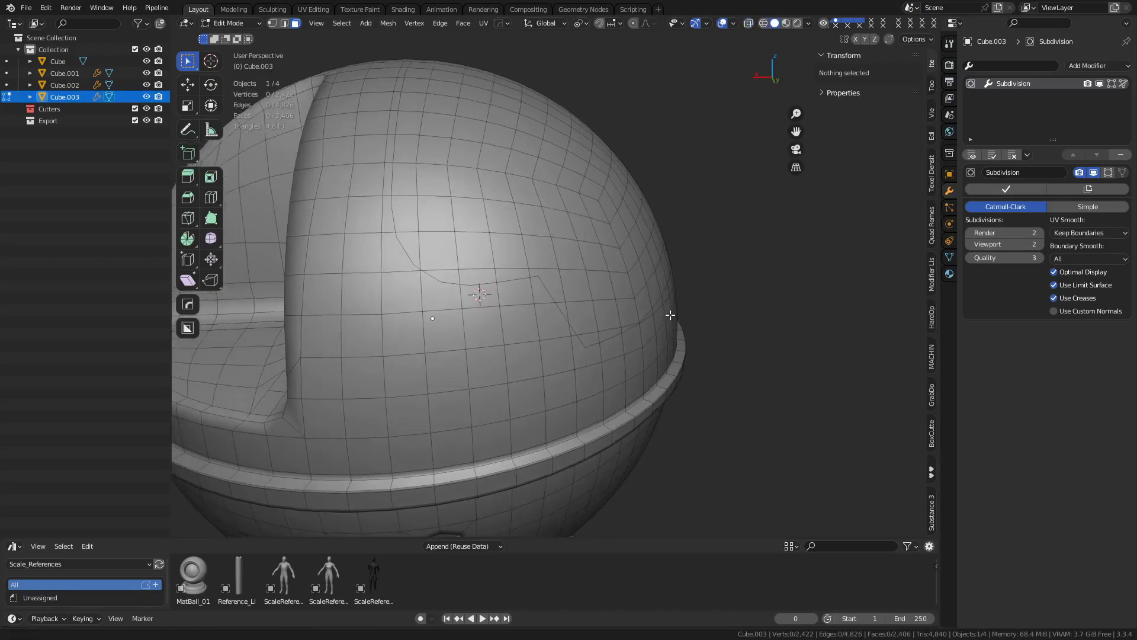
Select the edge loop of the cut line to examine how it runs across the sphere's grid
{"action": "left_click", "coordinate": [534, 303]}
{"action": "key", "text": "3"}
{"action": "left_click", "coordinate": [541, 253]}
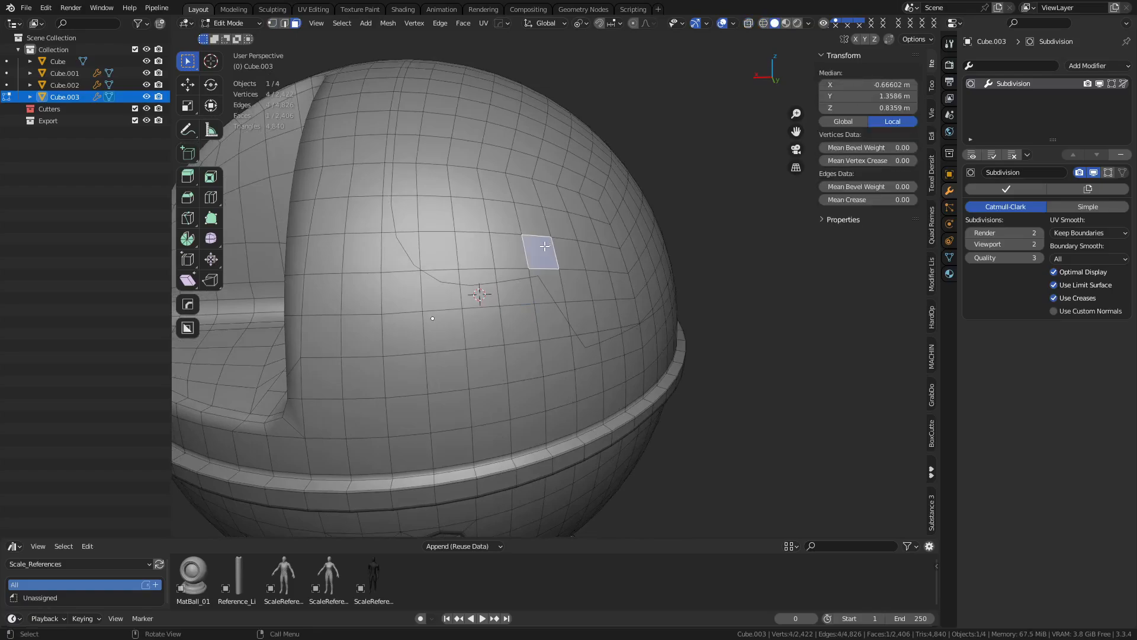
{"action": "key", "text": "alt+z"}
{"action": "key", "text": "alt+z"}
{"action": "key", "text": "2"}
{"action": "left_click", "coordinate": [550, 293], "text": "alt"}
{"action": "middle_click_drag", "start_coordinate": [612, 322], "coordinate": [631, 341], "text": "shift"}
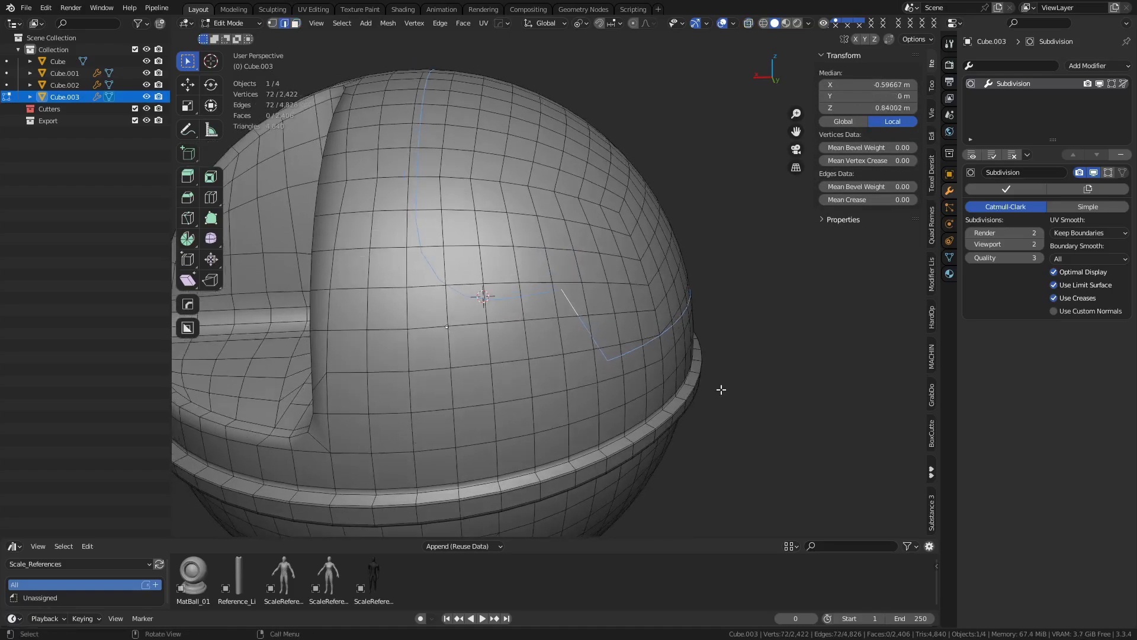
Select the vertex where the cut line turns down into the slanted step and enable Surface Slide on the sphere
{"action": "middle_click_drag", "start_coordinate": [721, 388], "coordinate": [669, 386]}
{"action": "key", "text": "1"}
{"action": "left_click", "coordinate": [556, 305]}
{"action": "key", "text": "shift+Tab"}
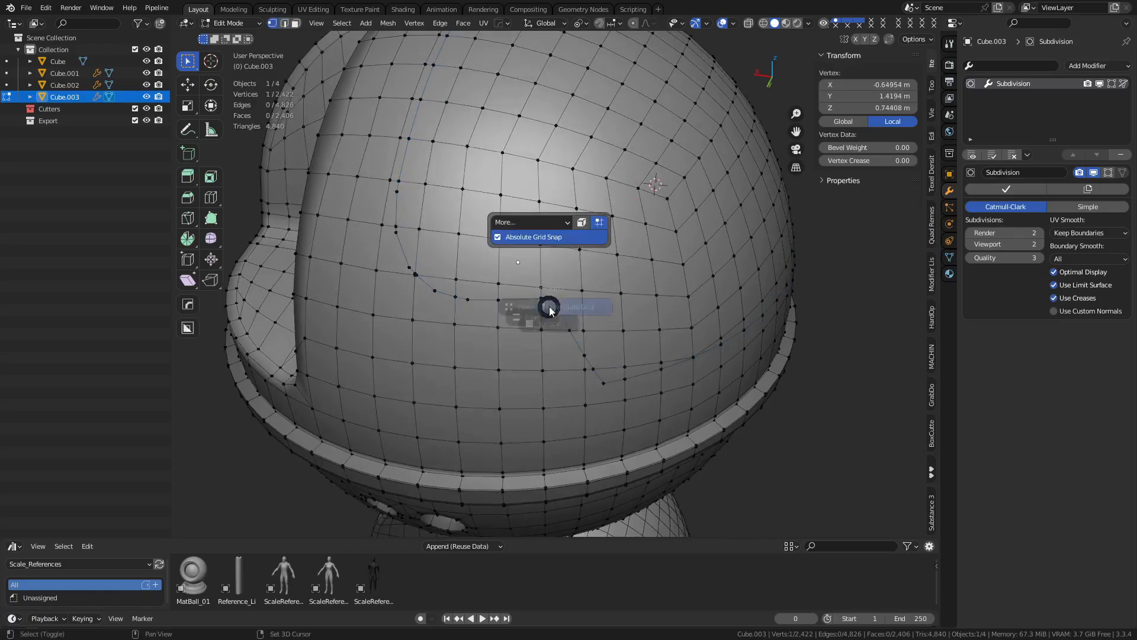
{"action": "left_click", "coordinate": [549, 320]}
{"action": "right_click", "coordinate": [591, 310]}
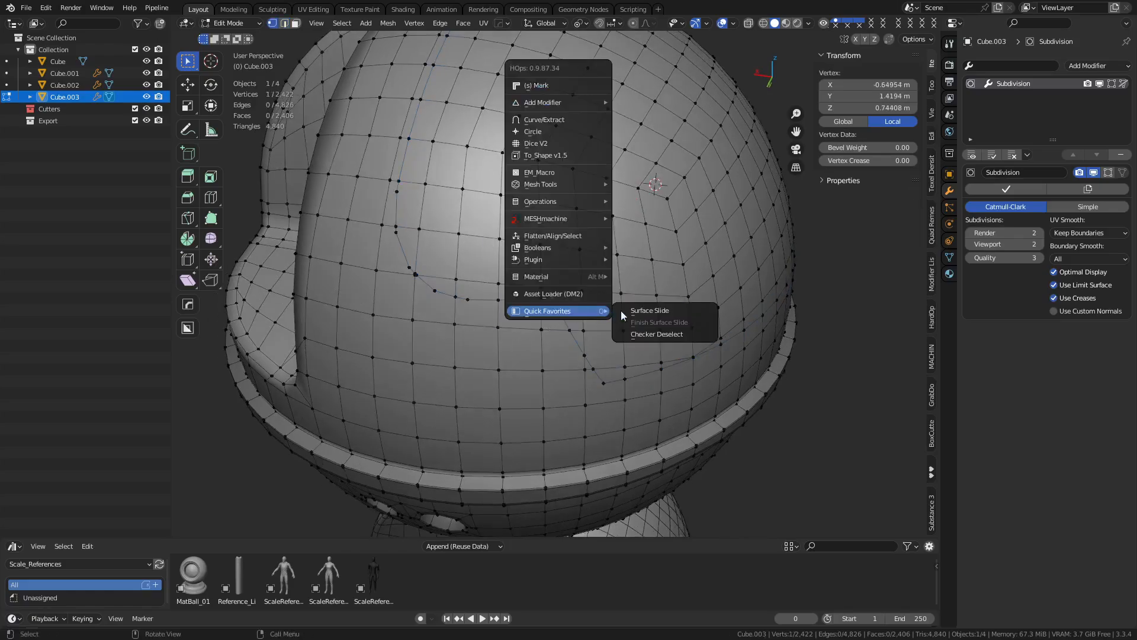
{"action": "left_click", "coordinate": [628, 310]}
{"action": "scroll", "coordinate": [592, 296], "scroll_direction": "up", "scroll_amount": 4}
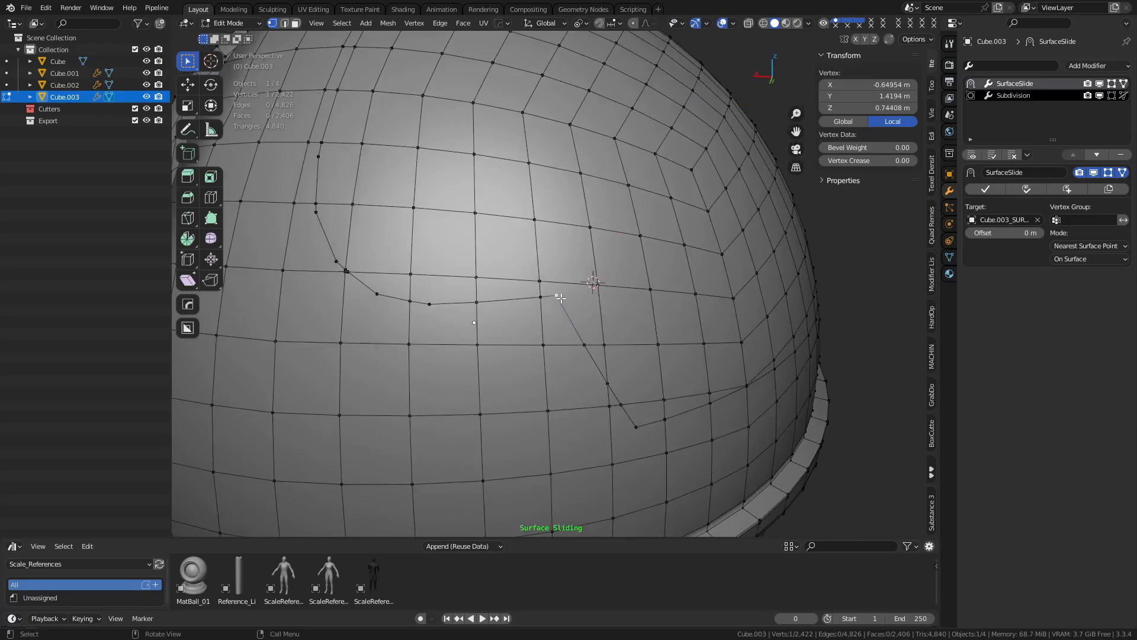
Shift the step's corner vertex outward and down, and slide the neighbouring vertices to straighten the cut line's horizontal run
{"action": "left_click_drag", "start_coordinate": [561, 297], "coordinate": [574, 305]}
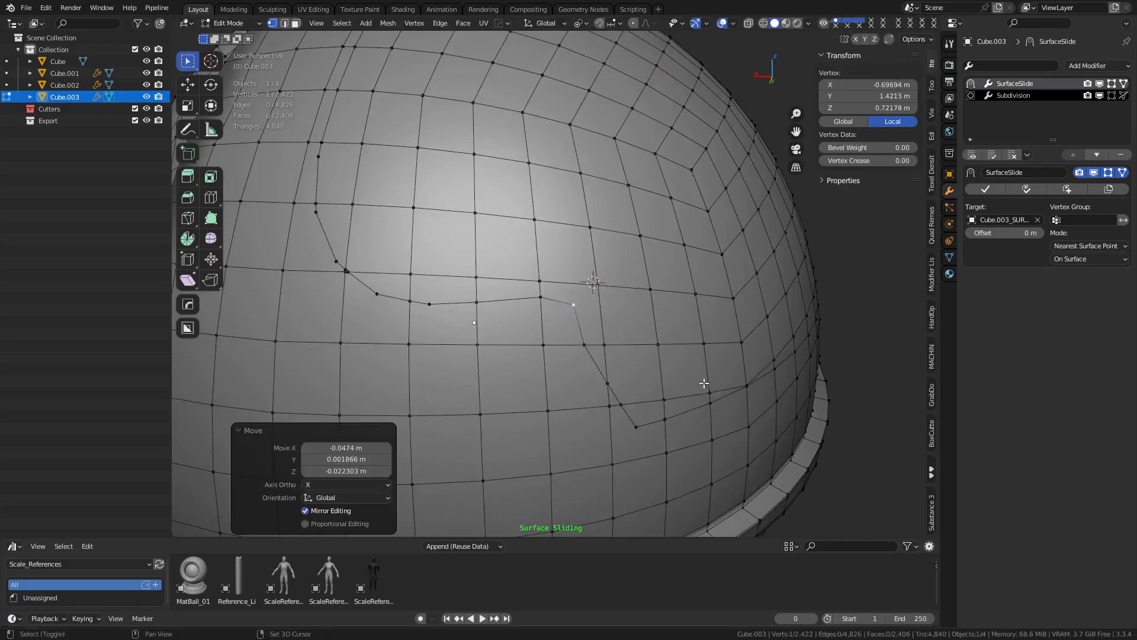
{"action": "key", "text": "g"}
{"action": "key", "text": "g"}
{"action": "right_click", "coordinate": [545, 310]}
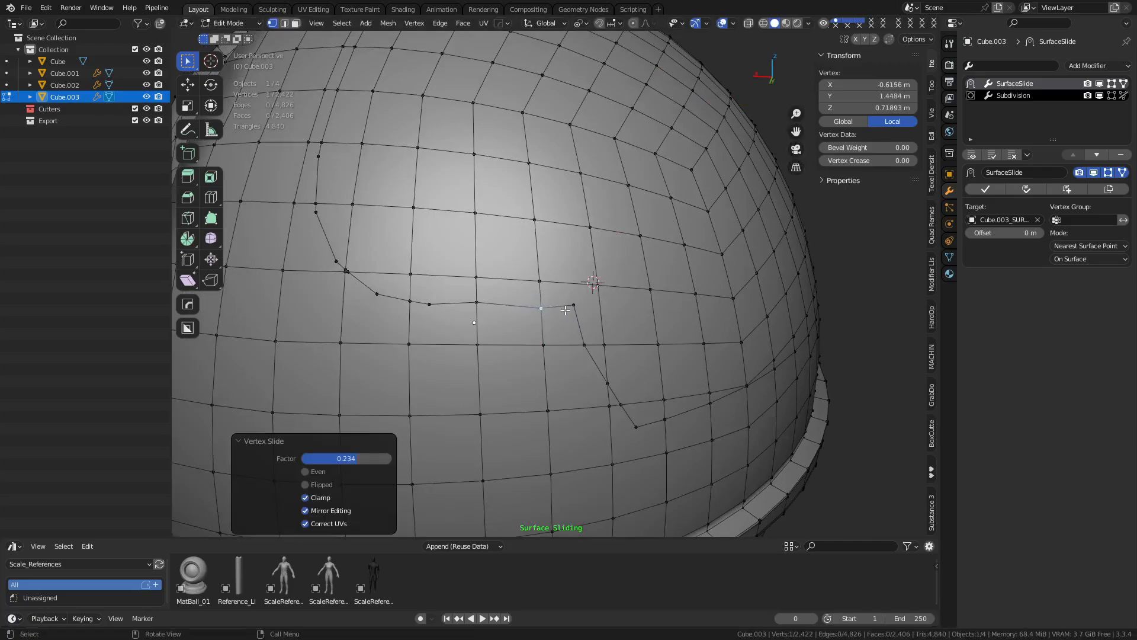
{"action": "middle_click_drag", "start_coordinate": [550, 343], "coordinate": [653, 337]}
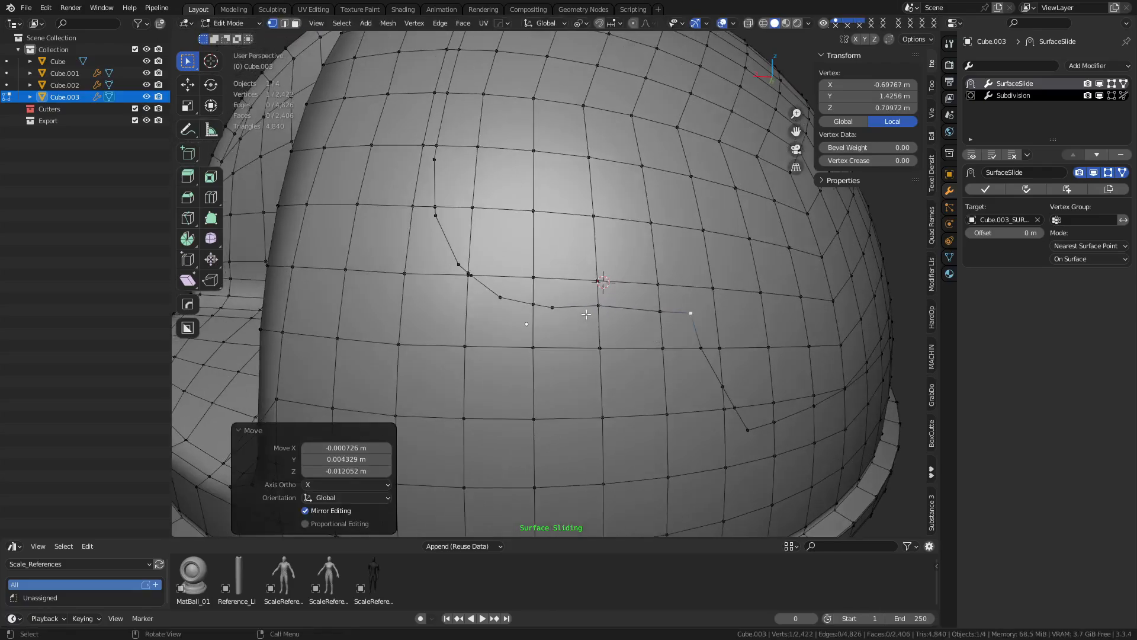
{"action": "left_click", "coordinate": [600, 310]}
{"action": "key", "text": "g"}
{"action": "left_click", "coordinate": [604, 336]}
{"action": "left_click", "coordinate": [553, 310]}
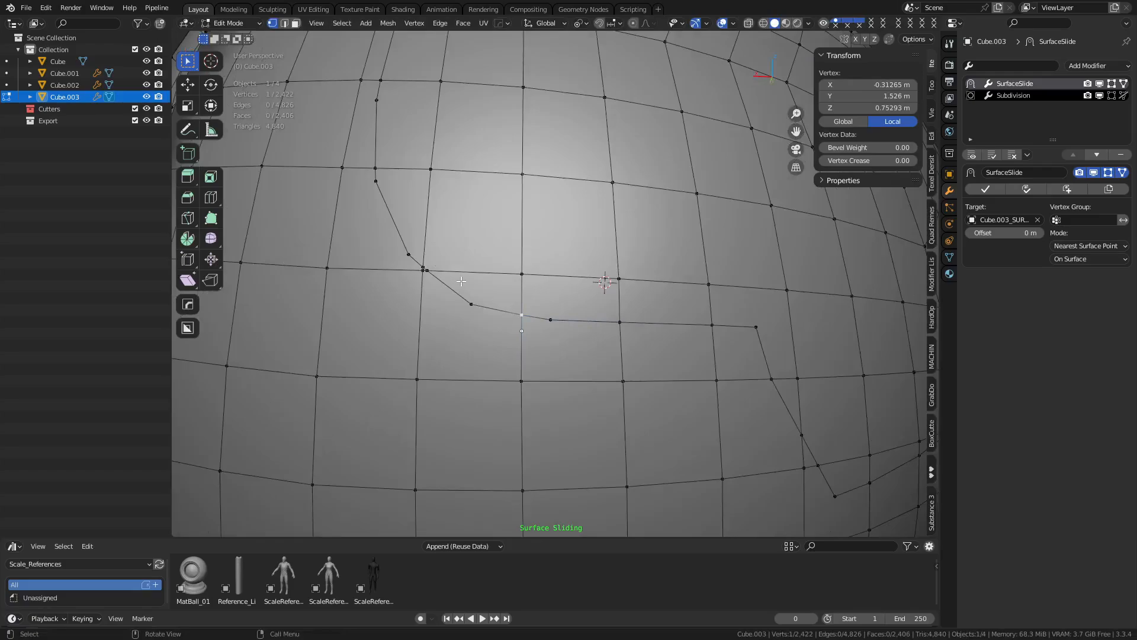
Merge the three crowded vertices where the rounded corner crosses the grid and nudge the merged vertex slightly downward
{"action": "middle_click_drag", "start_coordinate": [462, 281], "coordinate": [549, 309], "text": "shift"}
{"action": "key", "text": "a"}
{"action": "key", "text": "a"}
{"action": "left_click_drag", "start_coordinate": [478, 283], "coordinate": [508, 305]}
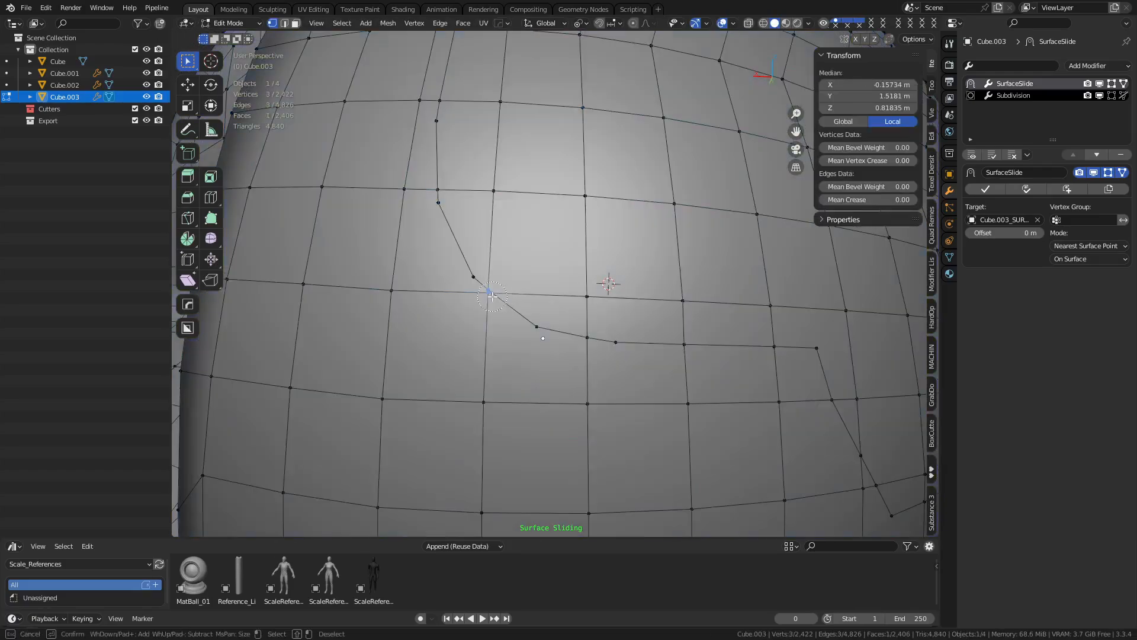
{"action": "key", "text": "shift+1"}
{"action": "key", "text": "g"}
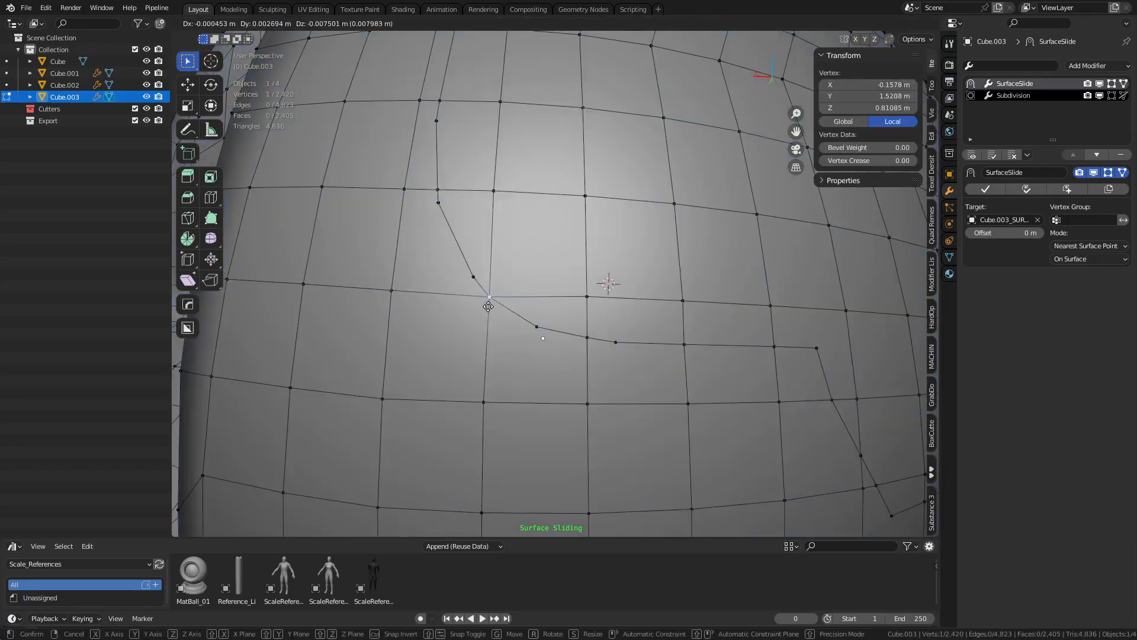
{"action": "left_click", "coordinate": [489, 305]}
Dissolve the vertex just above the merged one on the rounded corner and clear the selection
{"action": "left_click", "coordinate": [472, 277]}
{"action": "key", "text": "ctrl+x"}
{"action": "left_click", "coordinate": [438, 203]}
{"action": "middle_click_drag", "start_coordinate": [488, 275], "coordinate": [589, 342], "text": "shift"}
{"action": "key", "text": "alt+a"}
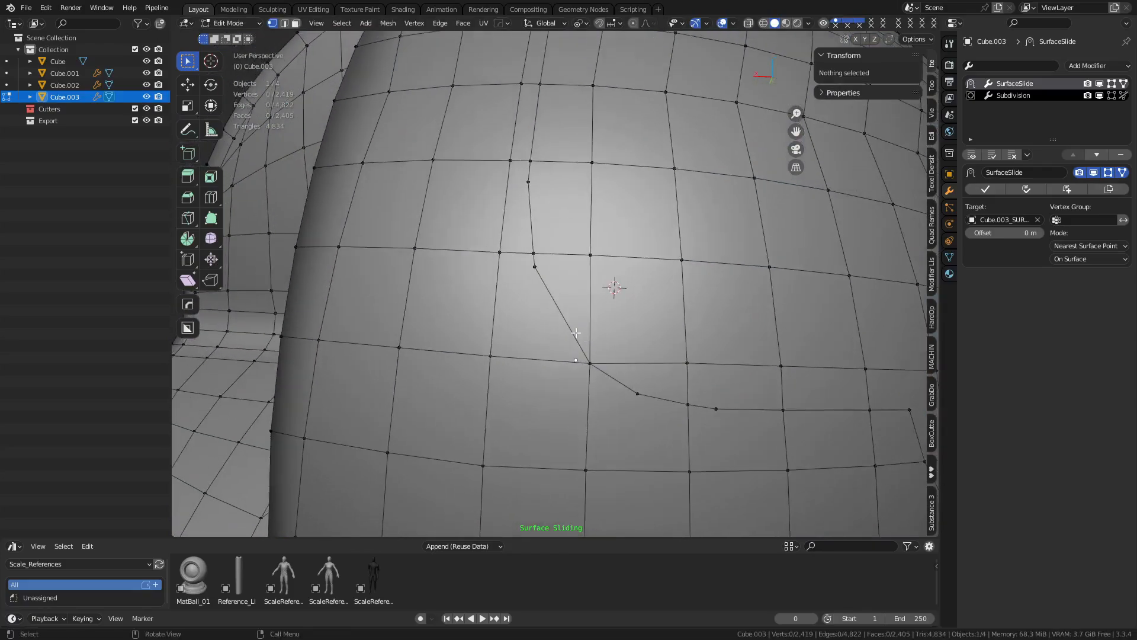
Knife a new vertex into the long edge above the merged vertex and pull it outward to round the corner
{"action": "key", "text": "k"}
{"action": "left_click", "coordinate": [575, 340]}
{"action": "key", "text": "space"}
{"action": "key", "text": "g"}
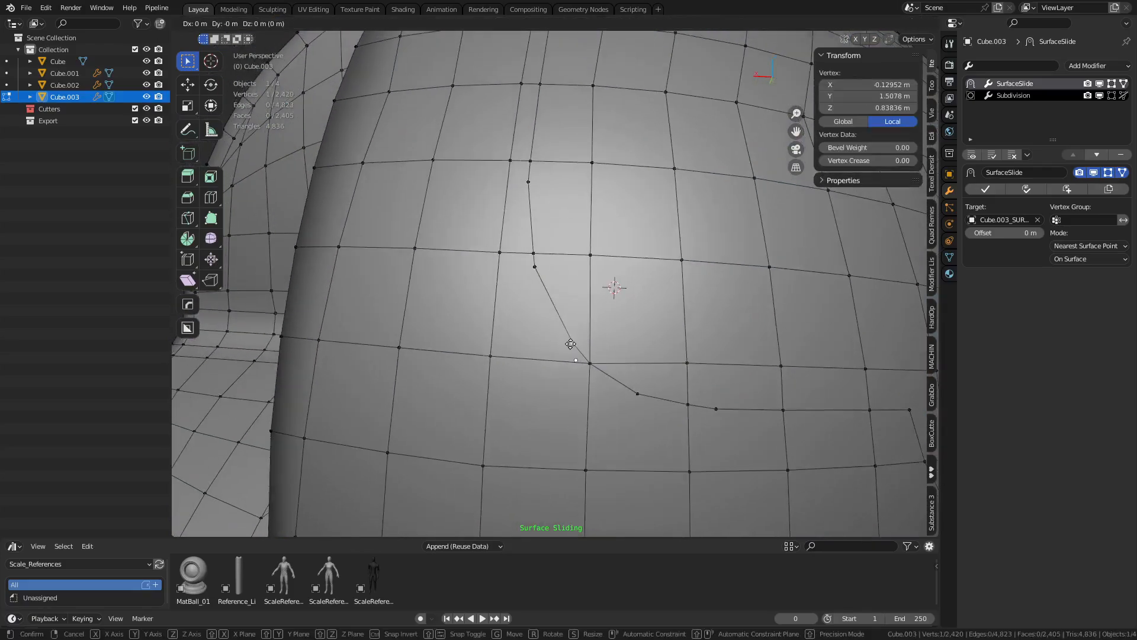
{"action": "left_click", "coordinate": [545, 326]}
Reposition the vertex at the top of the rounded corner and the grid-crossing vertex just above it to smooth the curve
{"action": "left_click", "coordinate": [534, 266]}
{"action": "key", "text": "g"}
{"action": "left_click", "coordinate": [541, 324], "text": "shift"}
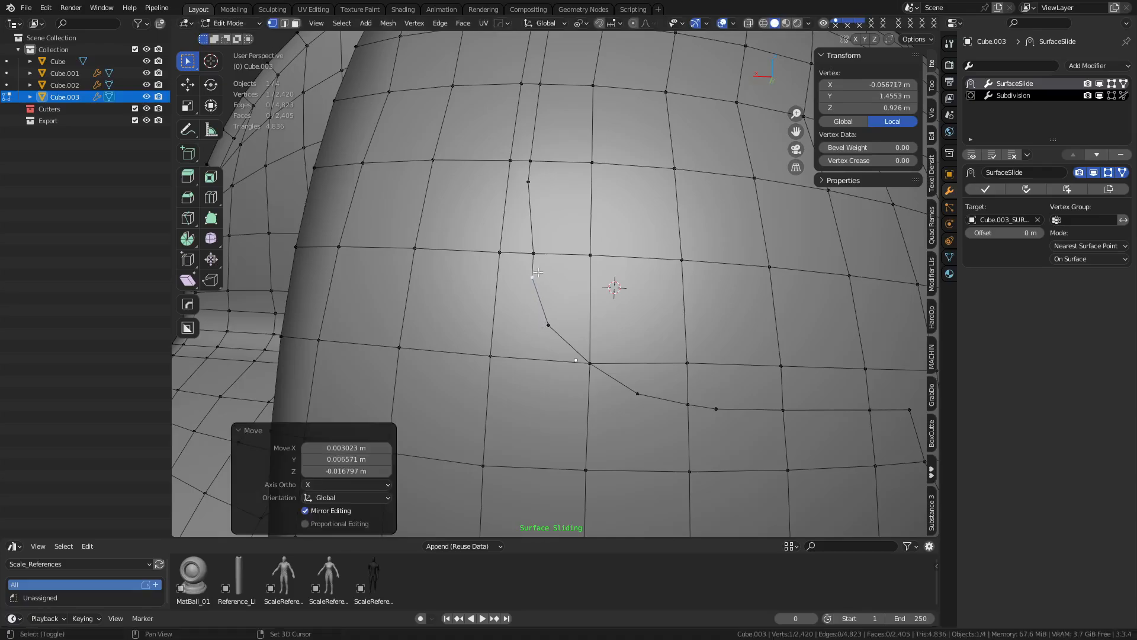
{"action": "left_click", "coordinate": [533, 255]}
{"action": "key", "text": "g"}
{"action": "left_click", "coordinate": [521, 249], "text": "shift"}
Align the next two vertices up the cut line's vertical run and dissolve the extra one between the grid crossings
{"action": "middle_click_drag", "start_coordinate": [522, 249], "coordinate": [542, 355]}
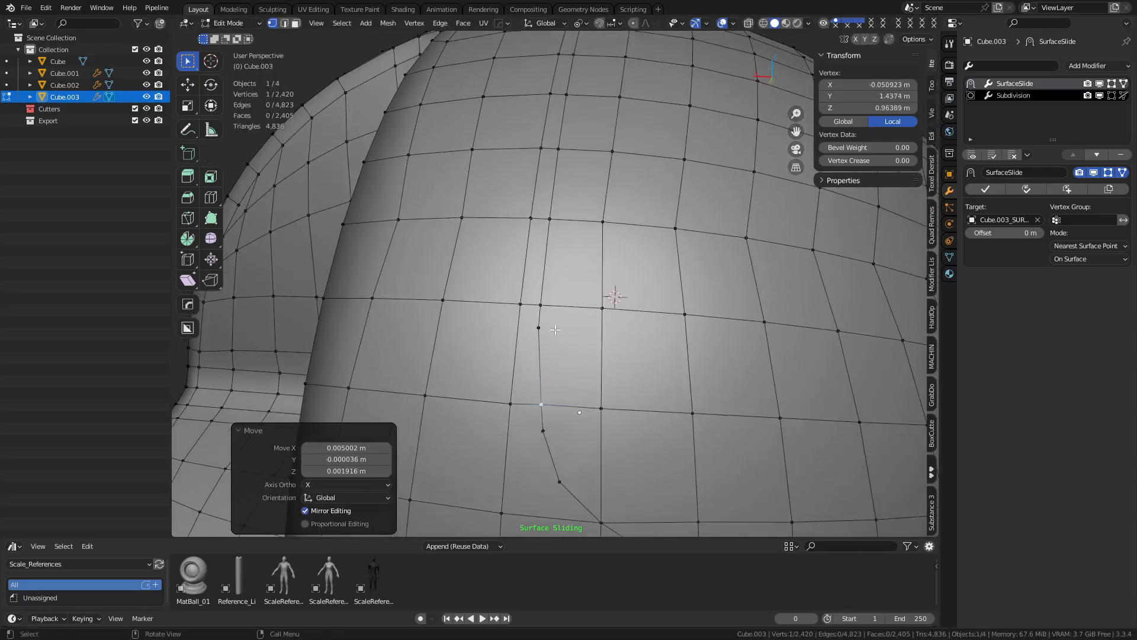
{"action": "left_click", "coordinate": [545, 328]}
{"action": "key", "text": "g"}
{"action": "left_click", "coordinate": [552, 328], "text": "shift"}
{"action": "left_click", "coordinate": [545, 298]}
{"action": "key", "text": "g"}
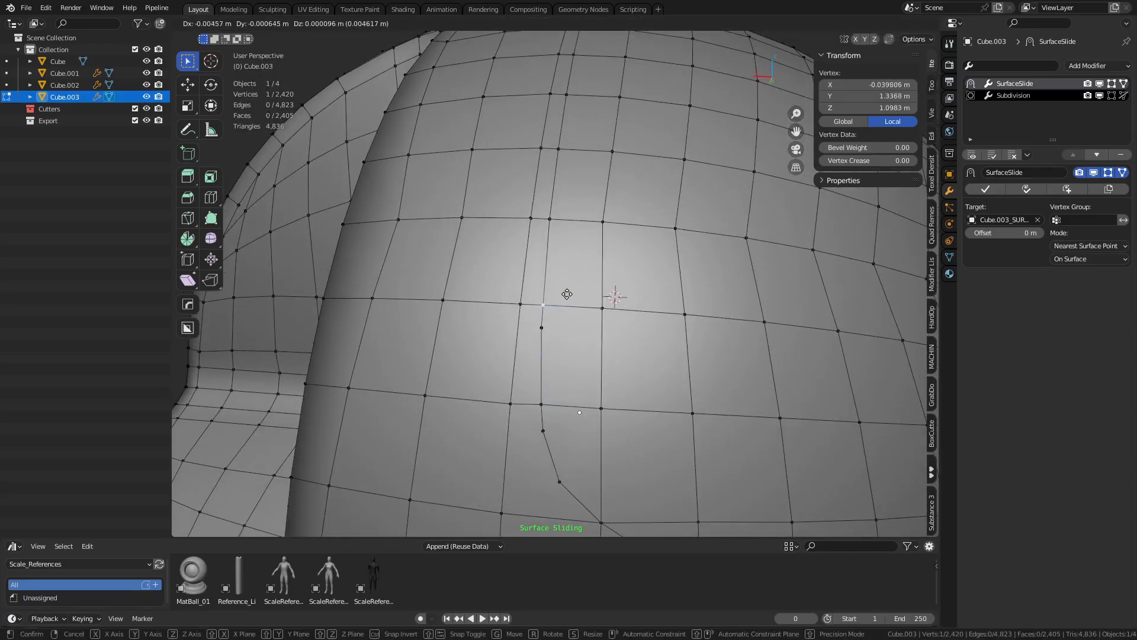
{"action": "left_click", "coordinate": [567, 294]}
{"action": "middle_click_drag", "start_coordinate": [567, 293], "coordinate": [534, 387]}
{"action": "left_click", "coordinate": [533, 387]}
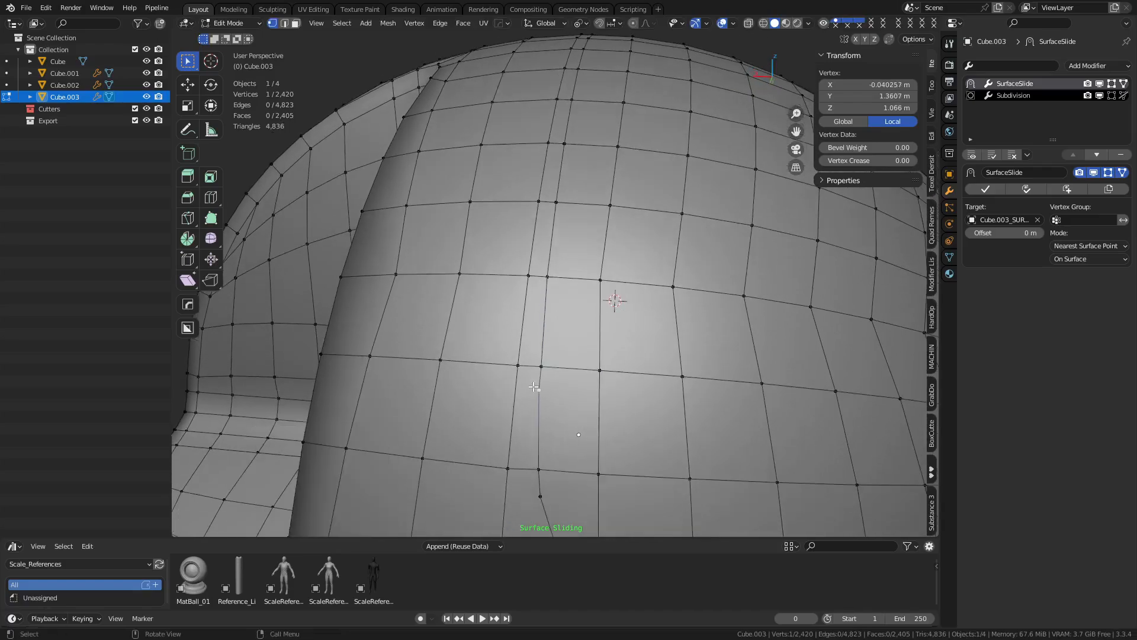
{"action": "key", "text": "ctrl+x"}
Try dissolving the vertex at the top of the rounded corner and undo it
{"action": "middle_click_drag", "start_coordinate": [577, 442], "coordinate": [563, 361]}
{"action": "left_click", "coordinate": [544, 328]}
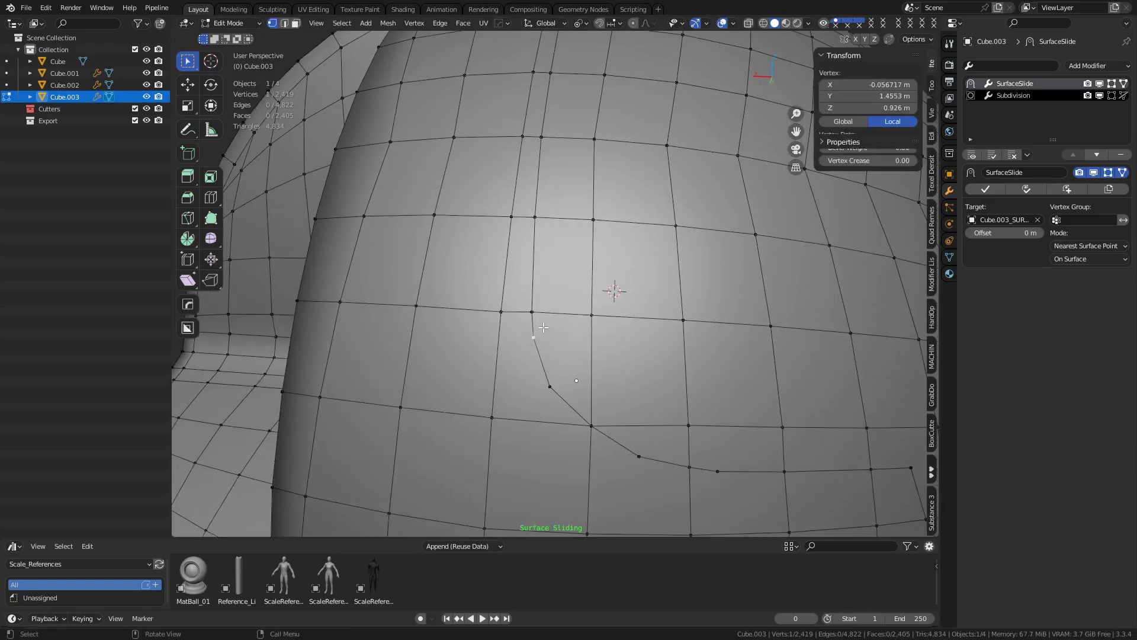
{"action": "key", "text": "ctrl+x"}
{"action": "key", "text": "ctrl+z"}
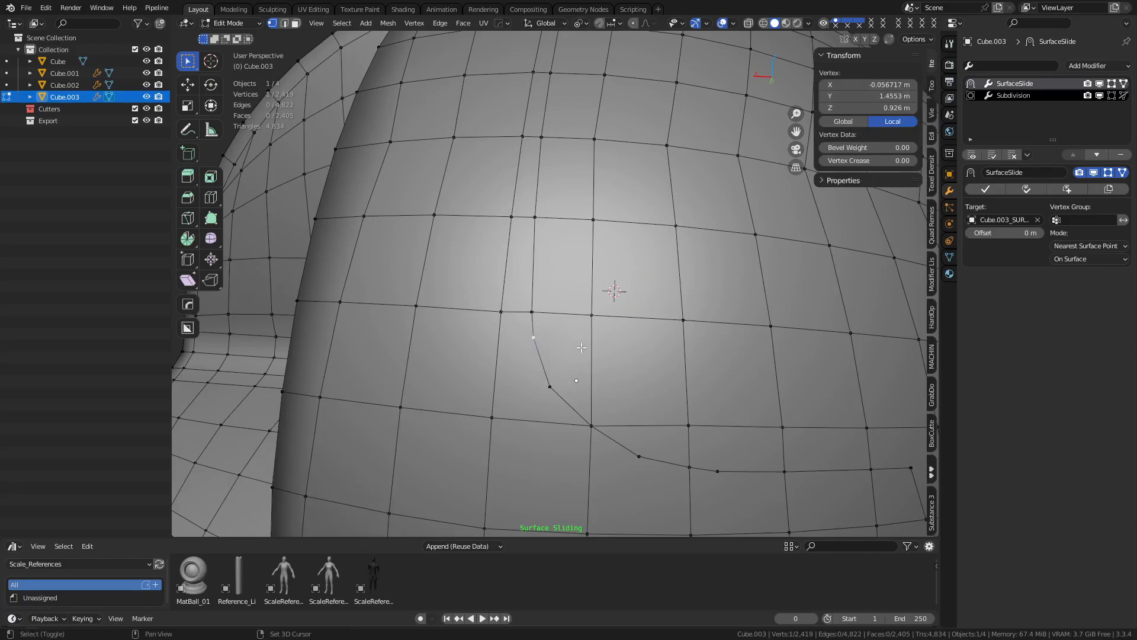
{"action": "right_click", "coordinate": [575, 268], "text": "ctrl"}
{"action": "key", "text": "ctrl+x"}
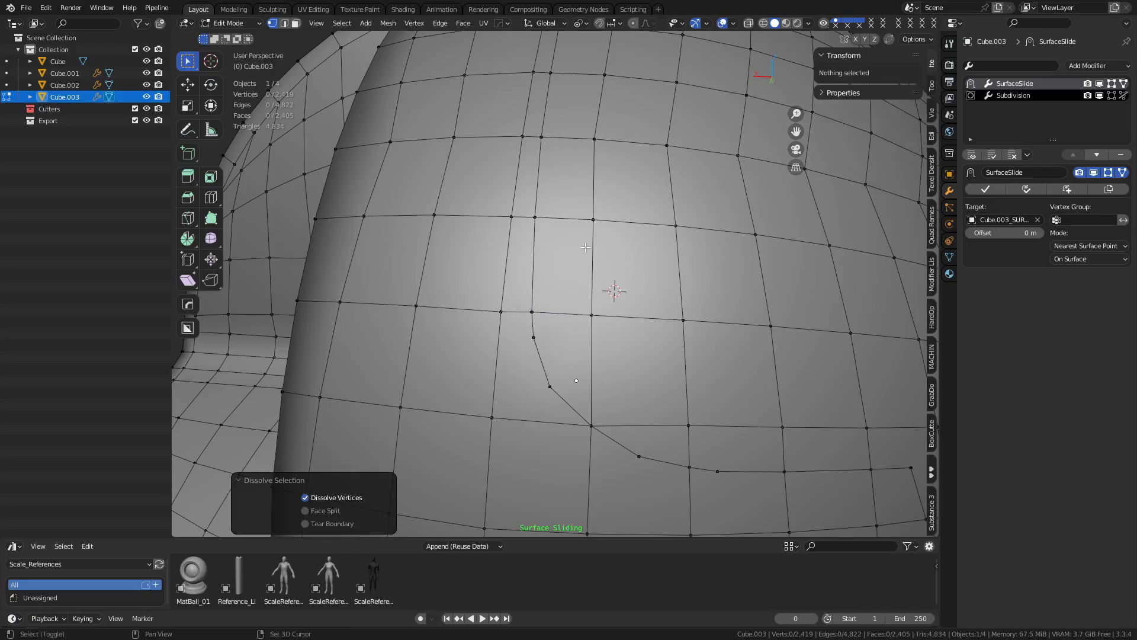
Nudge the rounded corner's middle vertex and the vertex just above it to smooth the cut line's curve
{"action": "middle_click_drag", "start_coordinate": [585, 248], "coordinate": [562, 148], "text": "shift"}
{"action": "left_click", "coordinate": [526, 287]}
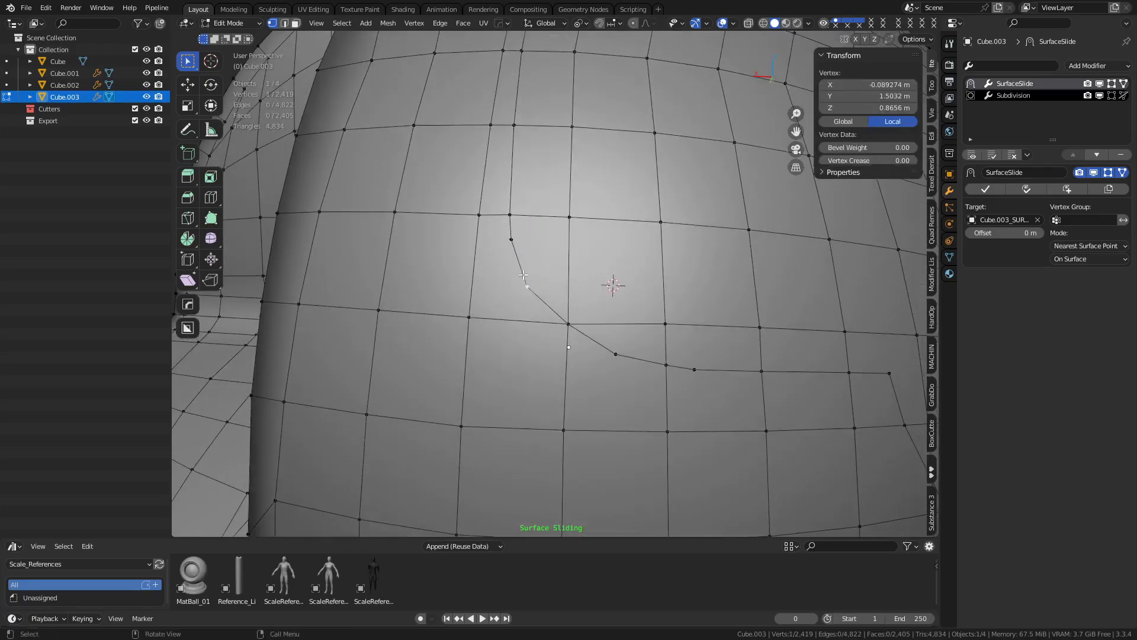
{"action": "key", "text": "g"}
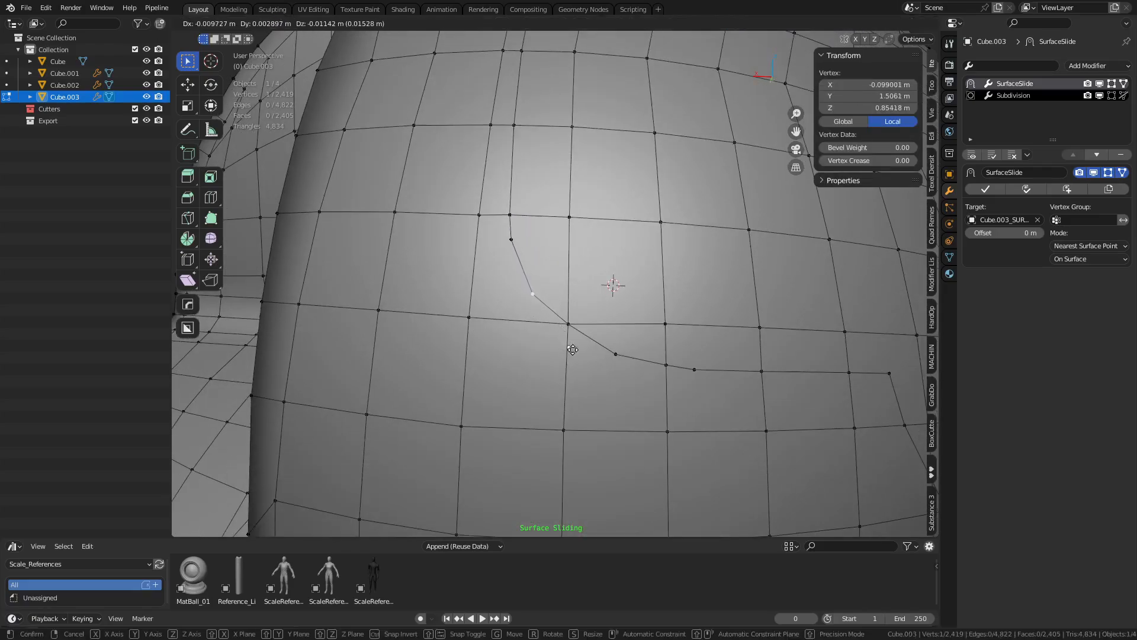
{"action": "left_click", "coordinate": [573, 349]}
{"action": "left_click", "coordinate": [517, 247]}
{"action": "key", "text": "g"}
{"action": "left_click", "coordinate": [535, 289]}
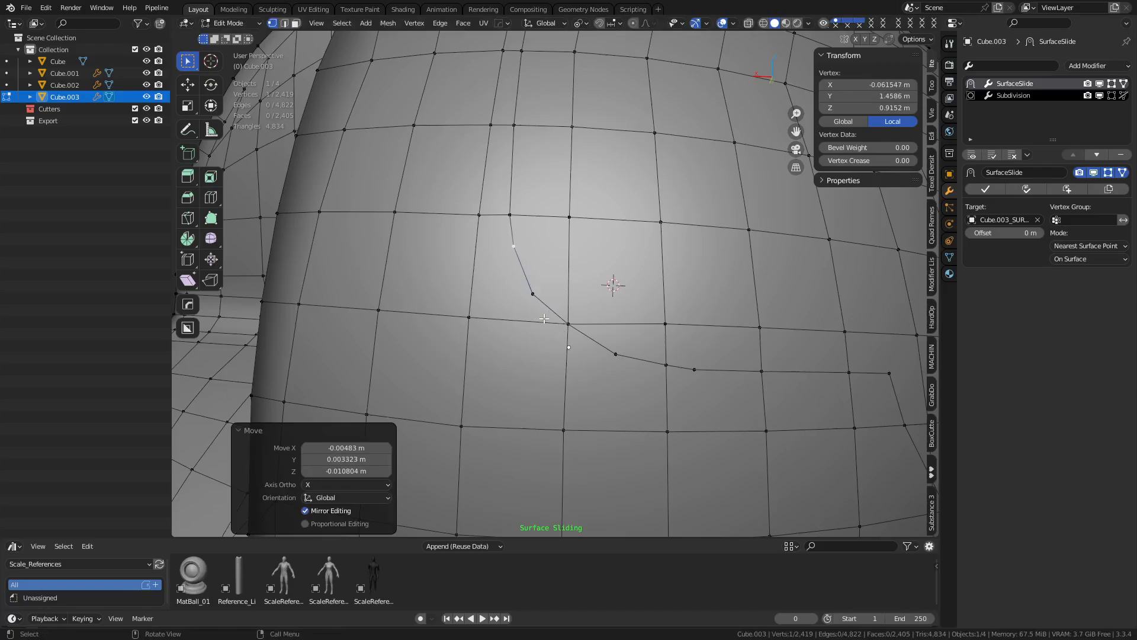
Merge the three clustered vertices where the cut line's slanted segment crosses the grid into one vertex
{"action": "middle_click_drag", "start_coordinate": [640, 153], "coordinate": [595, 276], "text": "shift"}
{"action": "scroll", "coordinate": [633, 211], "scroll_direction": "down", "scroll_amount": 4}
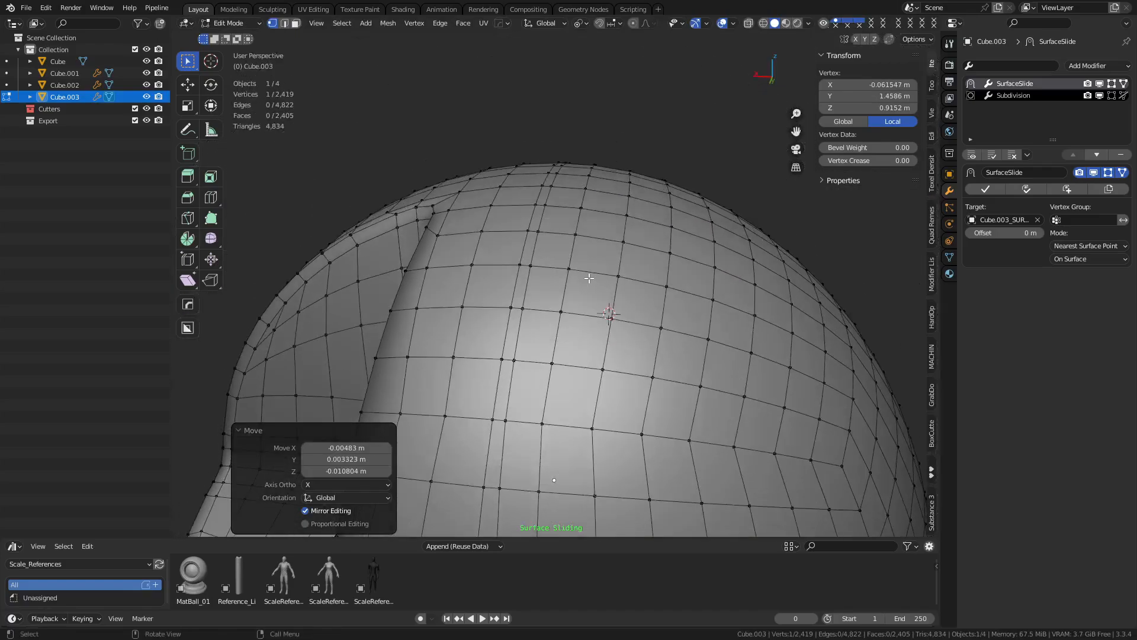
{"action": "middle_click_drag", "start_coordinate": [589, 172], "coordinate": [596, 302]}
{"action": "scroll", "coordinate": [597, 302], "scroll_direction": "down", "scroll_amount": 2}
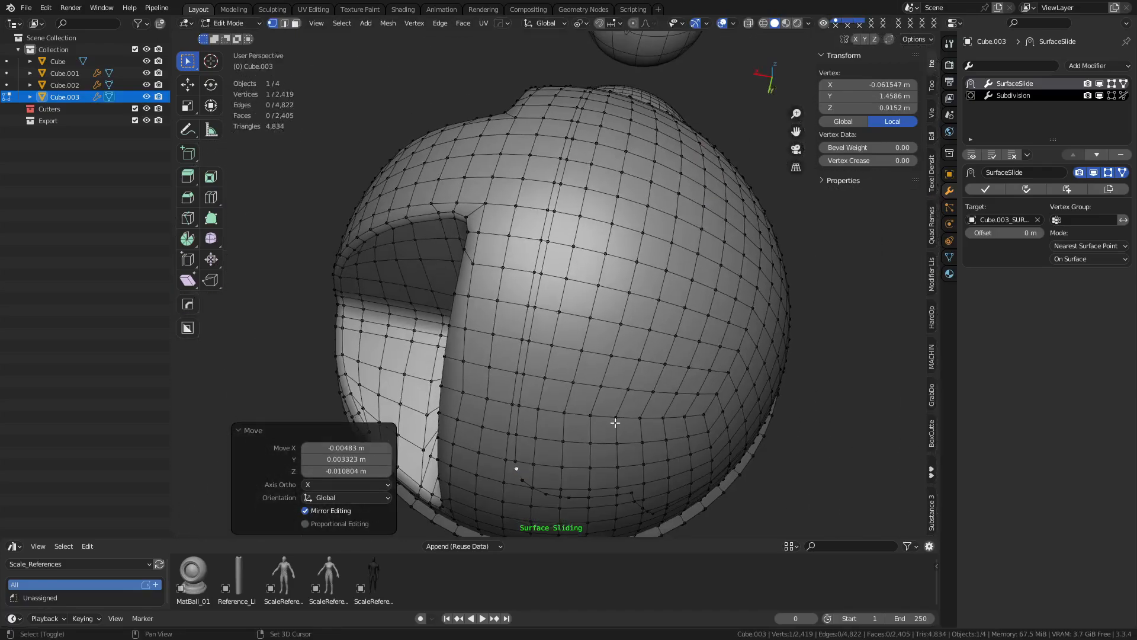
{"action": "middle_click_drag", "start_coordinate": [617, 387], "coordinate": [612, 261], "text": "shift"}
{"action": "middle_click_drag", "start_coordinate": [628, 332], "coordinate": [652, 257]}
{"action": "middle_click_drag", "start_coordinate": [679, 397], "coordinate": [590, 348], "text": "shift"}
{"action": "scroll", "coordinate": [637, 308], "scroll_direction": "up", "scroll_amount": 3}
{"action": "key", "text": "ctrl+shift+KP_Add"}
{"action": "middle_click_drag", "start_coordinate": [659, 366], "coordinate": [577, 335], "text": "shift"}
{"action": "scroll", "coordinate": [577, 350], "scroll_direction": "up", "scroll_amount": 3}
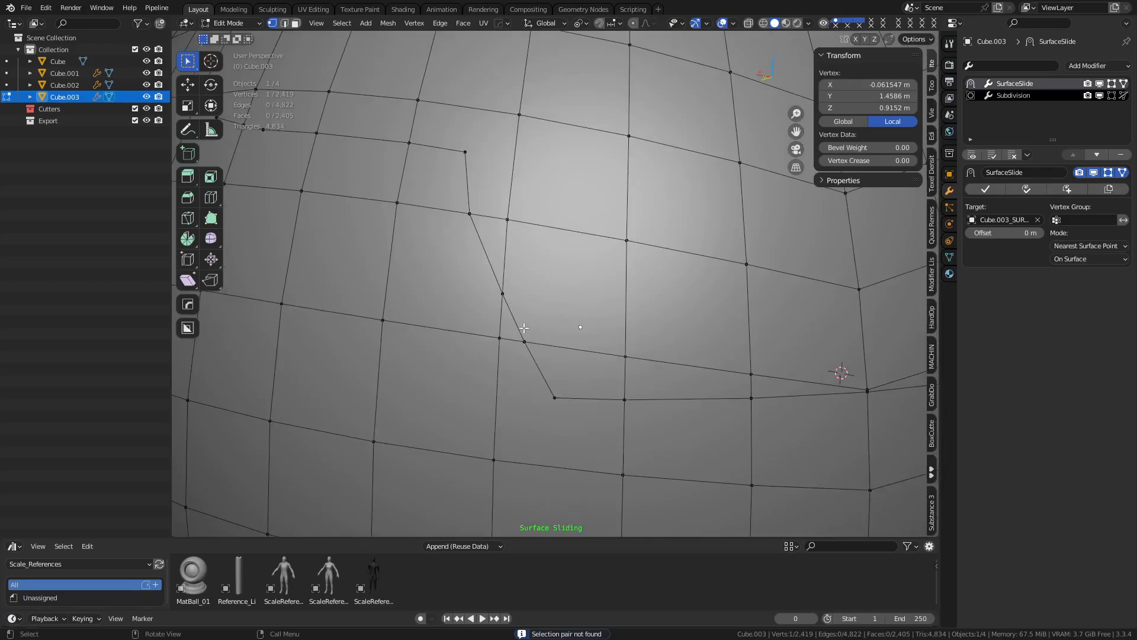
{"action": "left_click", "coordinate": [500, 340]}
{"action": "left_click", "coordinate": [523, 341], "text": "shift"}
{"action": "left_click", "coordinate": [504, 295], "text": "shift"}
{"action": "key", "text": "shift+1"}
Reposition the merged vertex and the step's upper and lower corner vertices to even out the slanted segment
{"action": "key", "text": "g"}
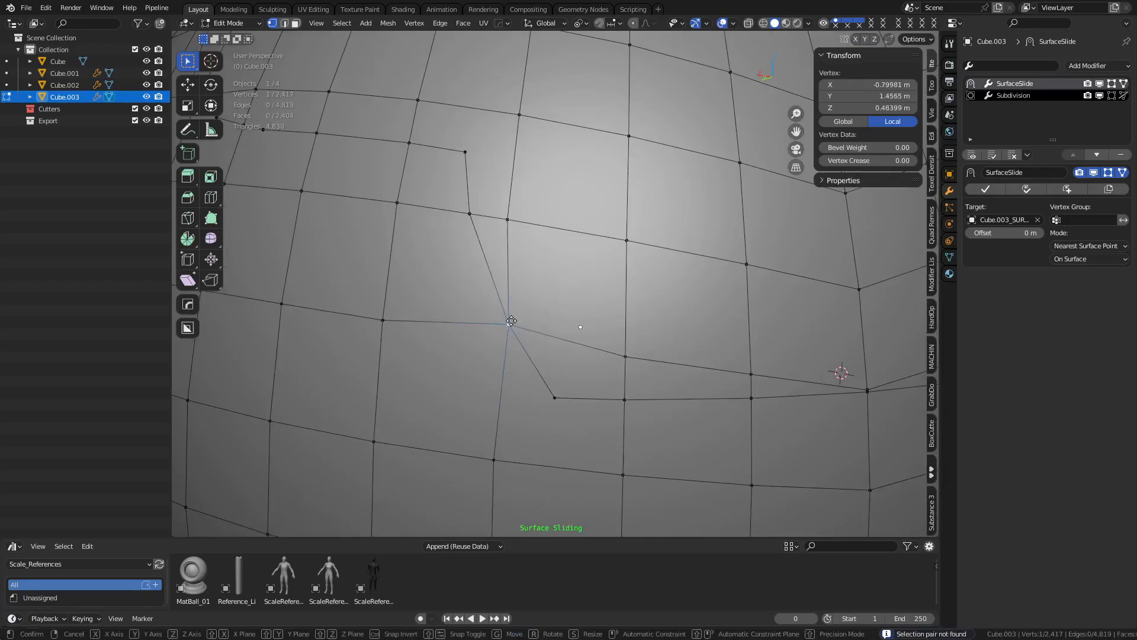
{"action": "left_click", "coordinate": [502, 324]}
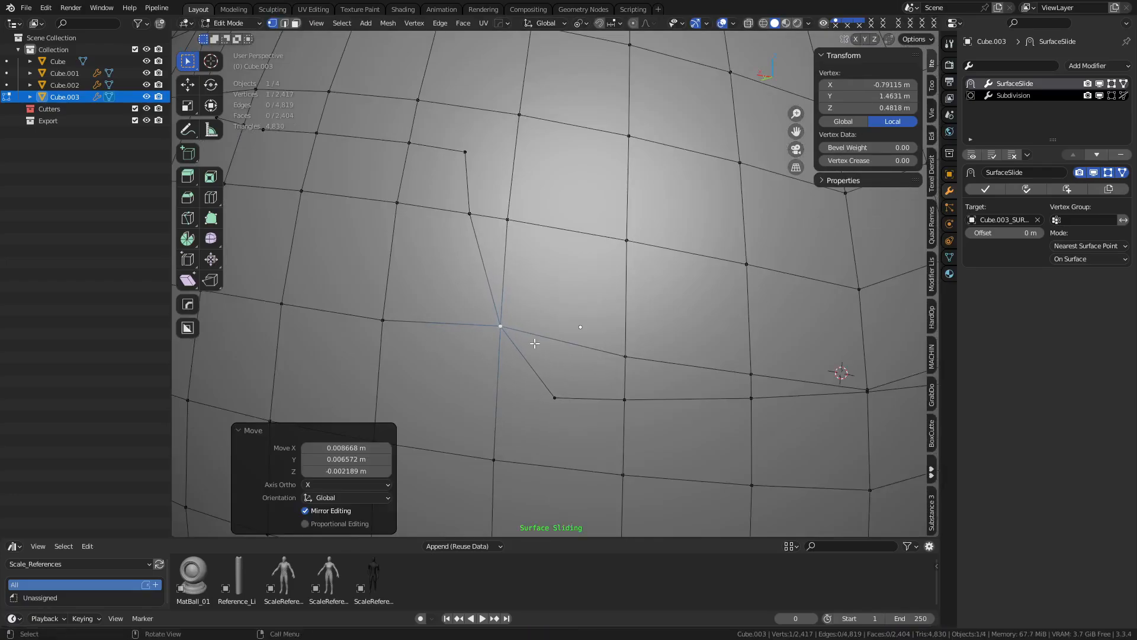
{"action": "key", "text": "g"}
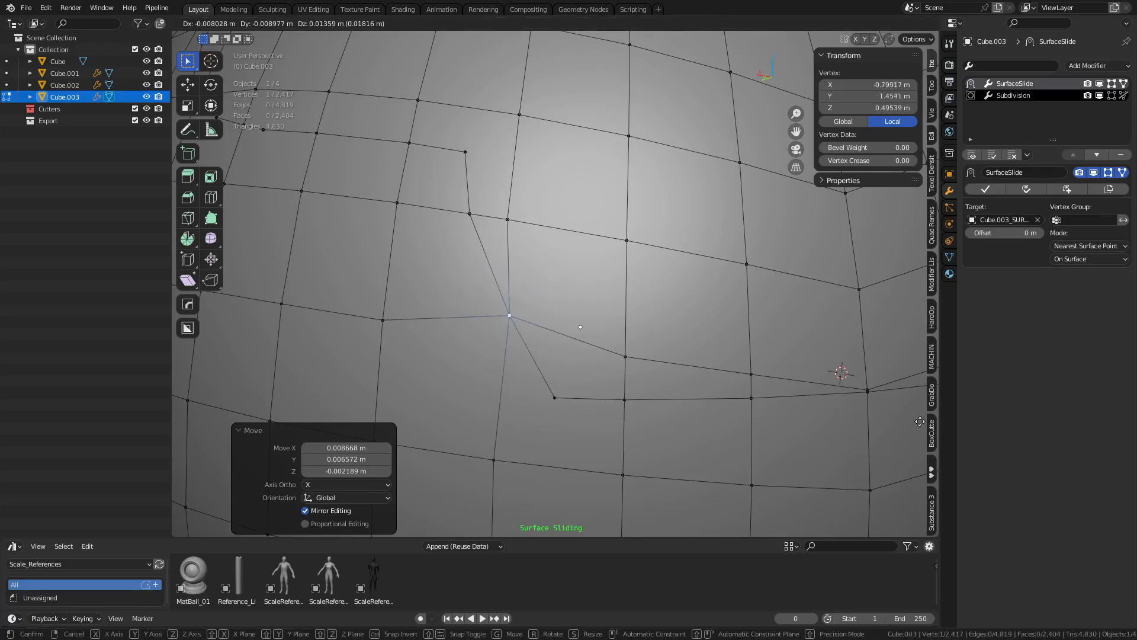
{"action": "left_click", "coordinate": [544, 243]}
{"action": "key", "text": "g"}
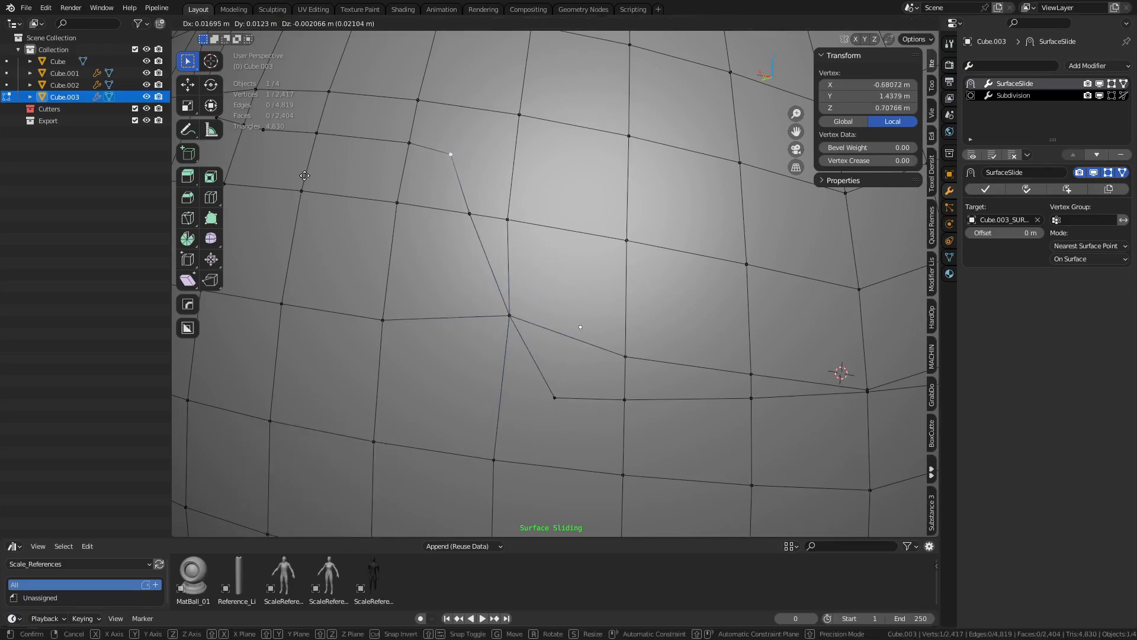
{"action": "left_click", "coordinate": [452, 158]}
{"action": "middle_click_drag", "start_coordinate": [604, 460], "coordinate": [574, 332], "text": "shift"}
{"action": "key", "text": "g"}
{"action": "left_click", "coordinate": [549, 316]}
Knife a new edge run from the merged vertex across five grid columns to the existing vertex above the lower cut line
{"action": "scroll", "coordinate": [580, 332], "scroll_direction": "down", "scroll_amount": 2}
{"action": "left_click", "coordinate": [741, 291]}
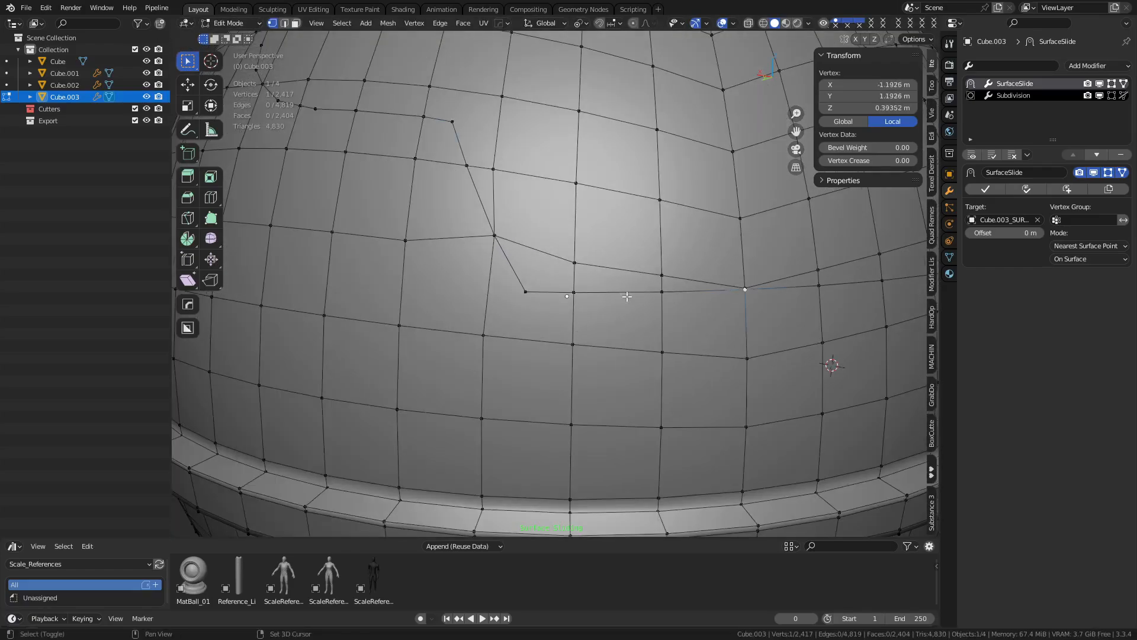
{"action": "middle_click_drag", "start_coordinate": [741, 291], "coordinate": [551, 375]}
{"action": "key", "text": "k"}
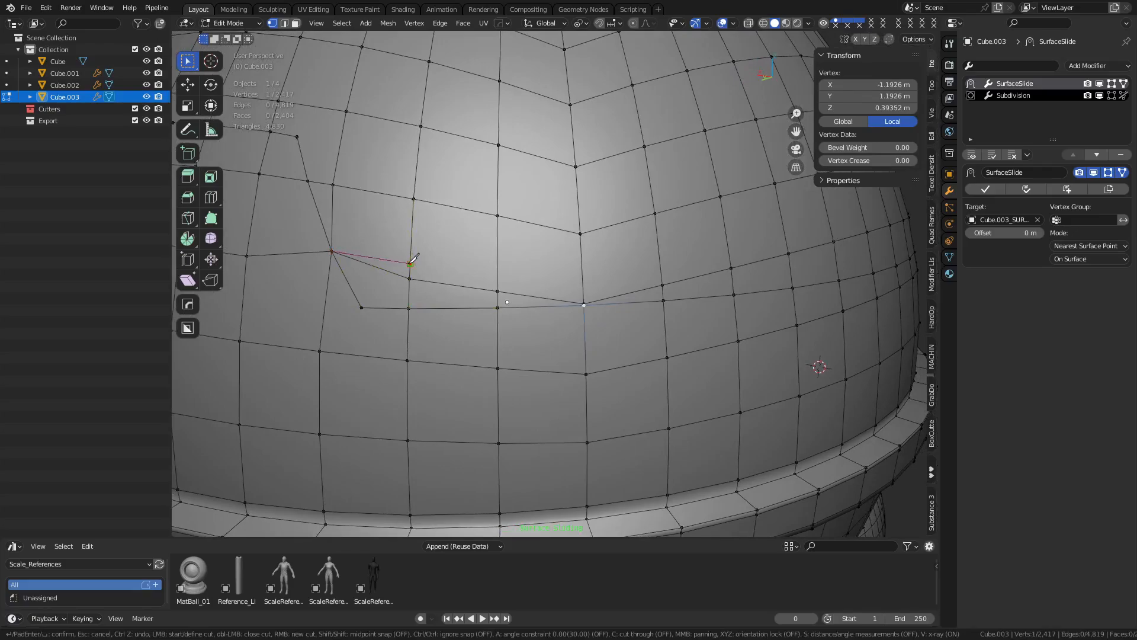
{"action": "left_click", "coordinate": [497, 275]}
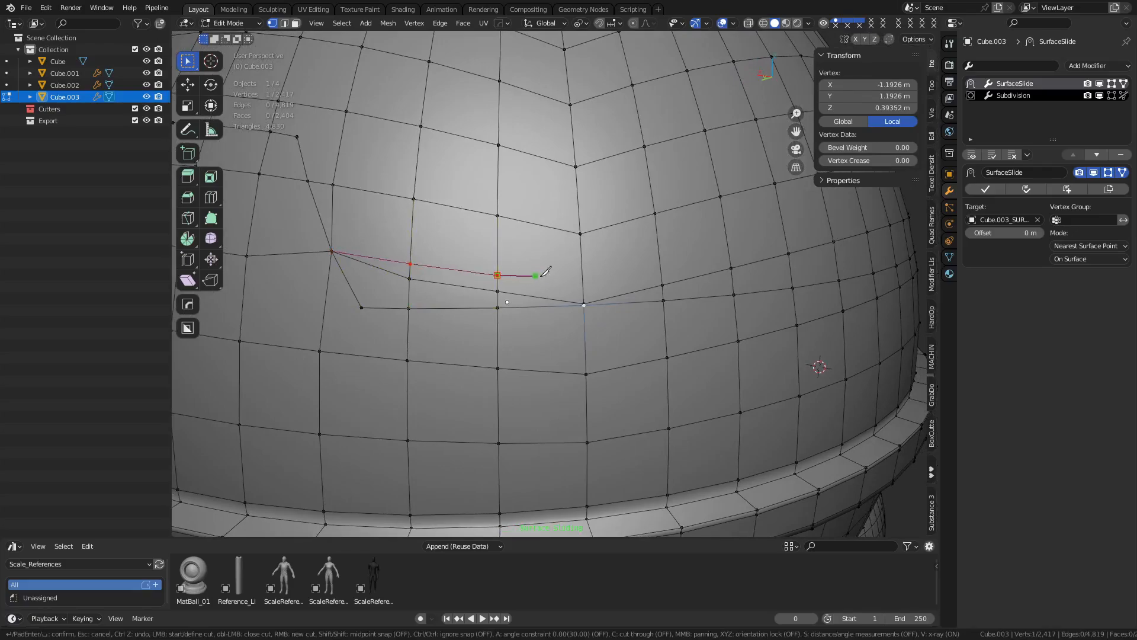
{"action": "left_click", "coordinate": [661, 274]}
{"action": "left_click", "coordinate": [733, 268]}
{"action": "key", "text": "Return"}
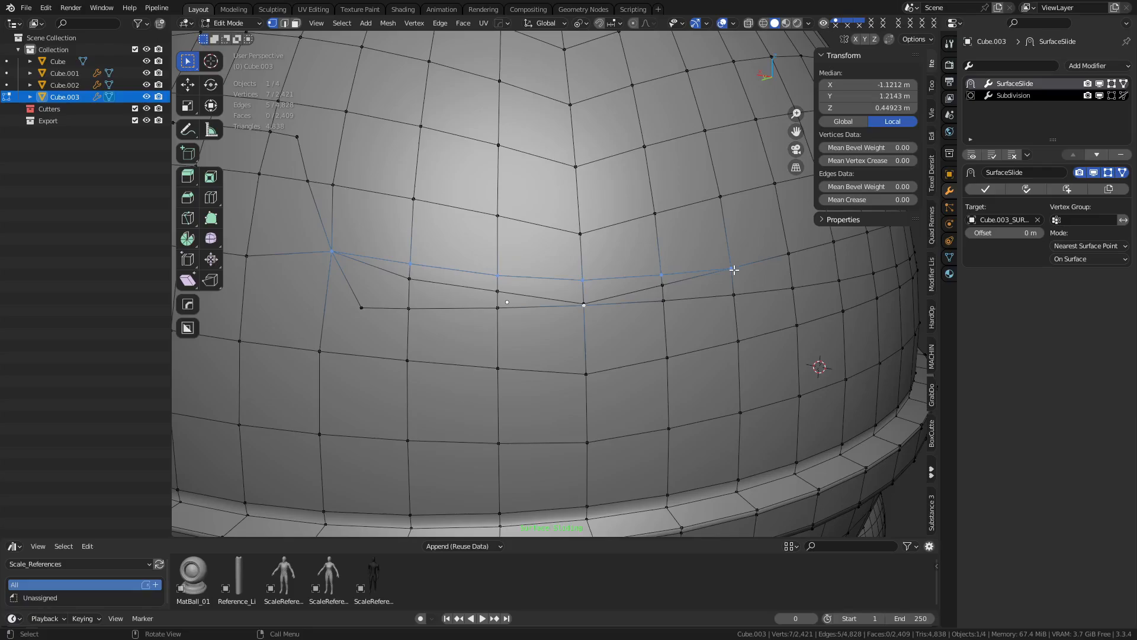
Dissolve the old edge run between the new knife cut and the lower cut line
{"action": "key", "text": "2"}
{"action": "left_click", "coordinate": [400, 271]}
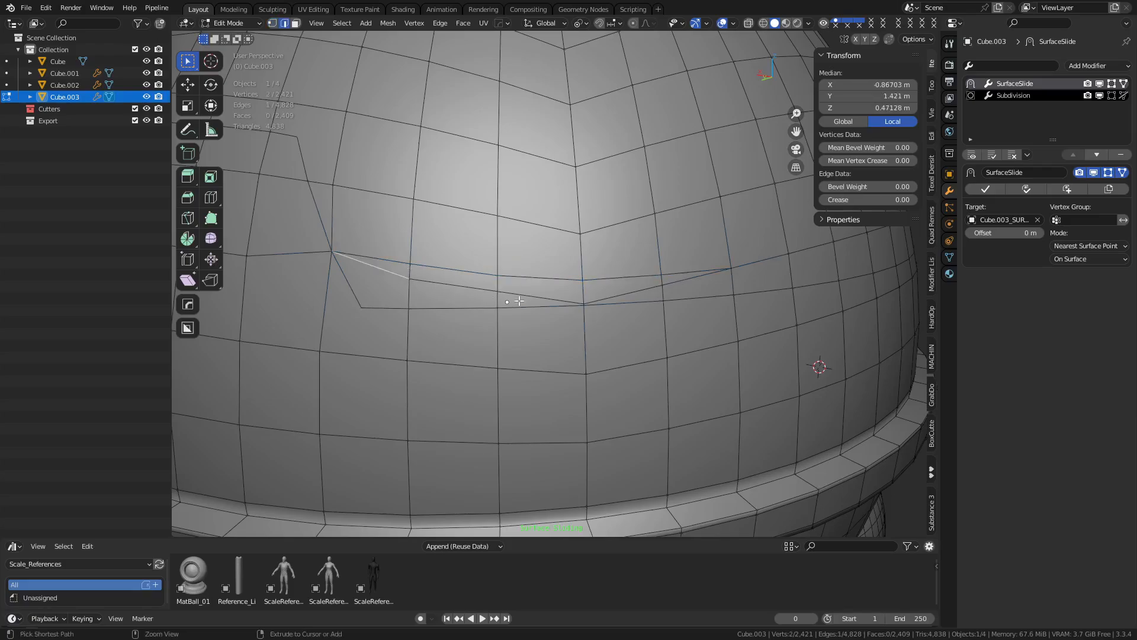
{"action": "left_click", "coordinate": [521, 301], "text": "ctrl"}
{"action": "left_click", "coordinate": [636, 290], "text": "ctrl"}
{"action": "left_click", "coordinate": [686, 285], "text": "ctrl"}
{"action": "key", "text": "ctrl+x"}
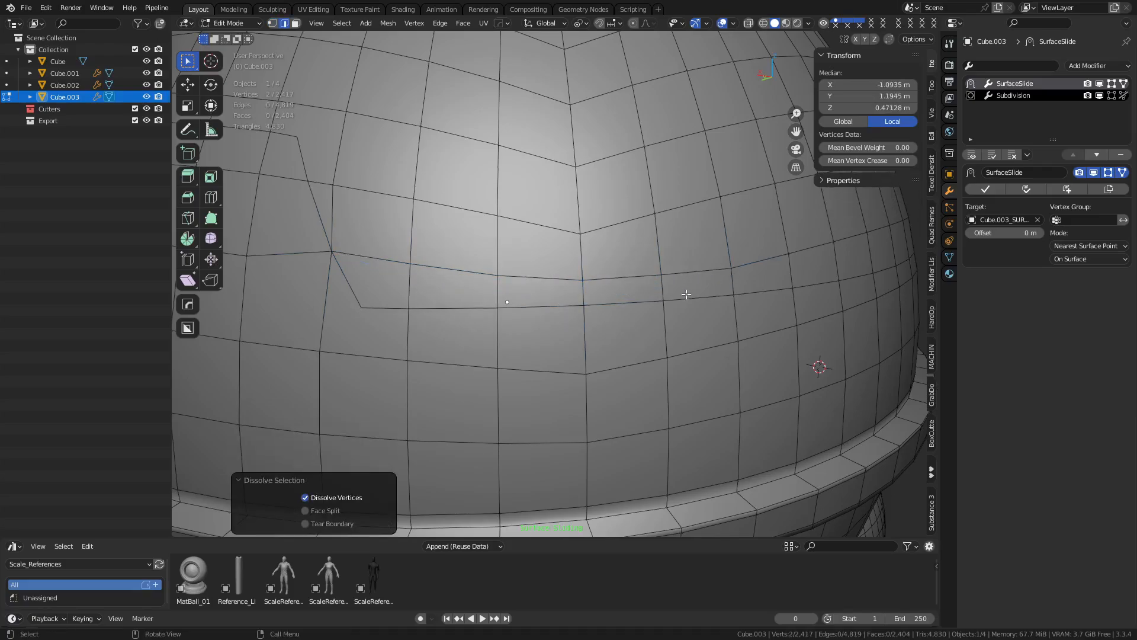
Finish surface sliding on the whole mesh and symmetrize it along Y from positive to negative
{"action": "key", "text": "1"}
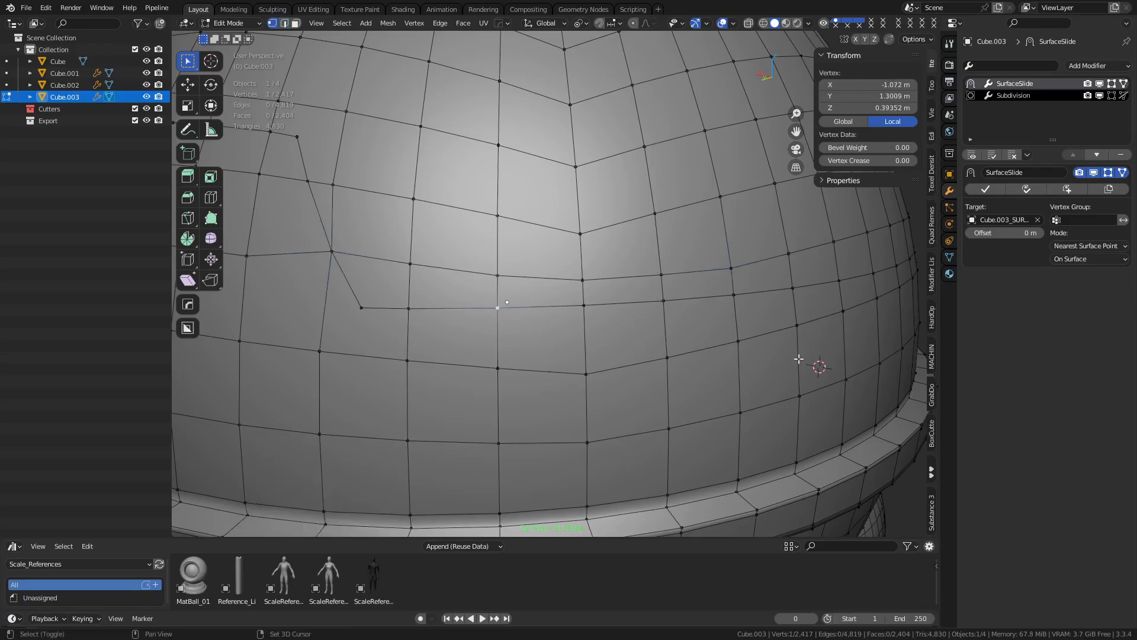
{"action": "middle_click_drag", "start_coordinate": [695, 349], "coordinate": [557, 338], "text": "ctrl"}
{"action": "key", "text": "2"}
{"action": "key", "text": "a"}
{"action": "key", "text": "q"}
{"action": "mouse_move", "coordinate": [604, 394]}
{"action": "left_click", "coordinate": [671, 404]}
{"action": "scroll", "coordinate": [639, 391], "scroll_direction": "down", "scroll_amount": 5}
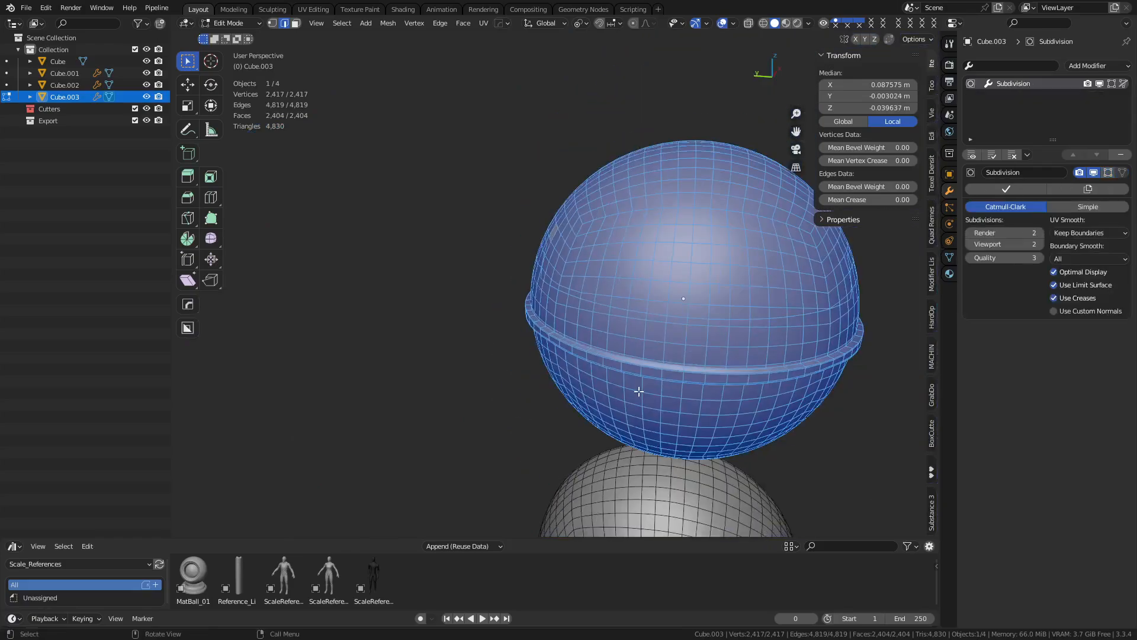
{"action": "key", "text": "alt+x"}
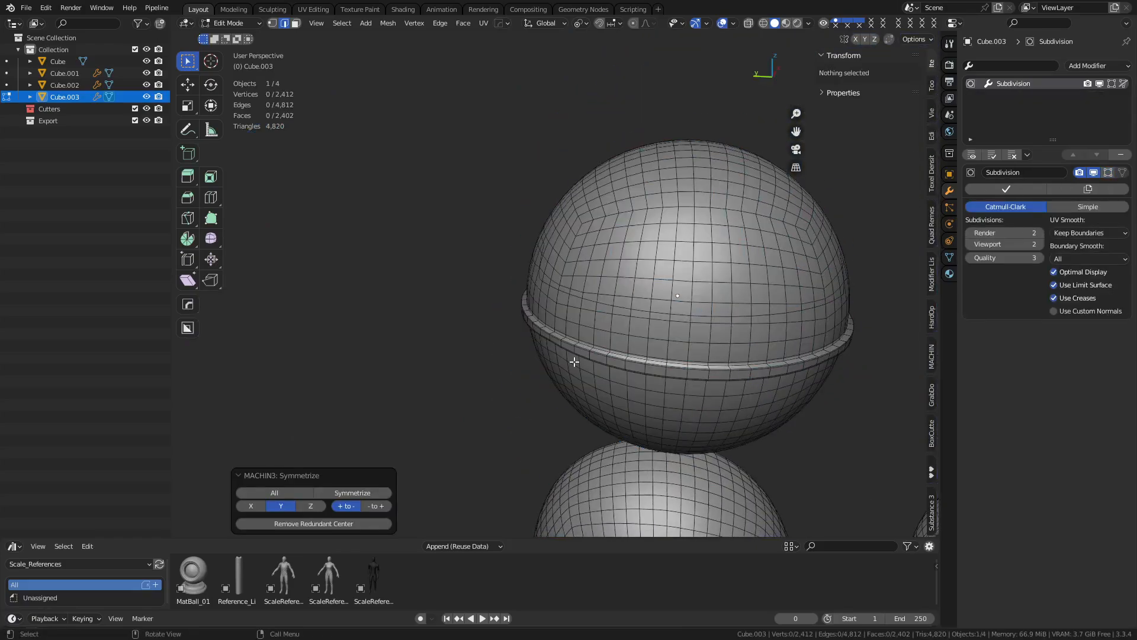
Turn surface sliding back on for the symmetrized sphere
{"action": "middle_click_drag", "start_coordinate": [574, 358], "coordinate": [597, 336]}
{"action": "scroll", "coordinate": [520, 324], "scroll_direction": "up", "scroll_amount": 4}
{"action": "key", "text": "q"}
{"action": "mouse_move", "coordinate": [524, 325]}
{"action": "left_click", "coordinate": [592, 335]}
Select the complete stepped cut line around the sphere and bevel its edges to a width of 0.0426 m with one segment
{"action": "left_click", "coordinate": [543, 315], "text": "alt"}
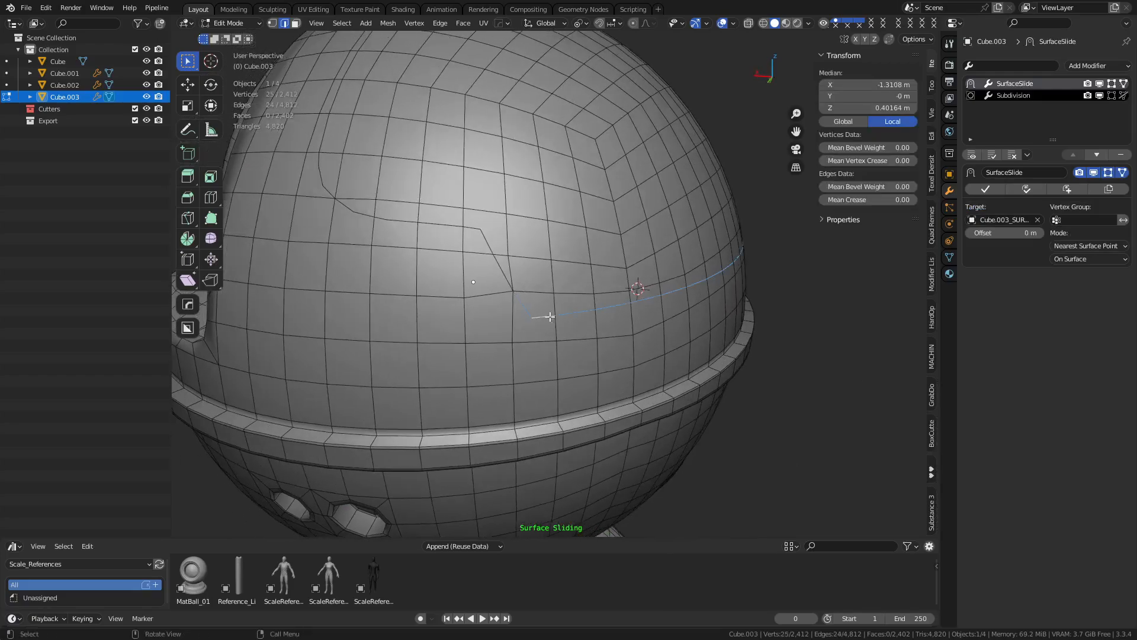
{"action": "middle_click_drag", "start_coordinate": [490, 267], "coordinate": [576, 349]}
{"action": "left_click", "coordinate": [382, 201], "text": "alt+shift"}
{"action": "scroll", "coordinate": [576, 349], "scroll_direction": "down", "scroll_amount": 2}
{"action": "middle_click_drag", "start_coordinate": [754, 332], "coordinate": [522, 338]}
{"action": "middle_click_drag", "start_coordinate": [829, 415], "coordinate": [557, 373], "text": "shift"}
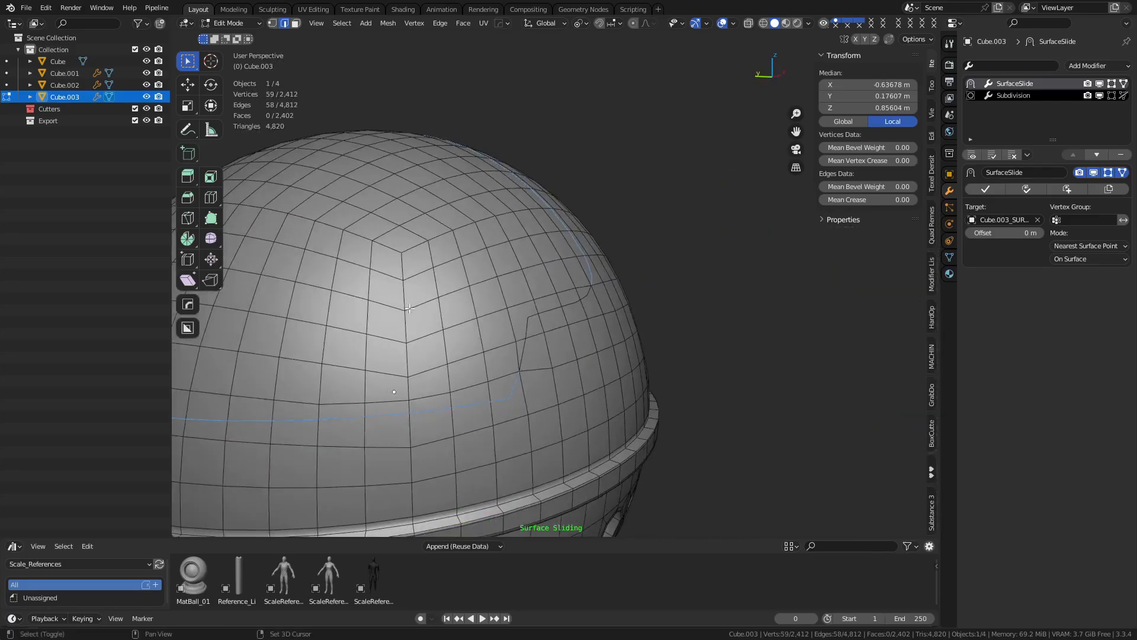
{"action": "middle_click_drag", "start_coordinate": [681, 380], "coordinate": [639, 380]}
{"action": "left_click", "coordinate": [397, 349], "text": "alt+shift"}
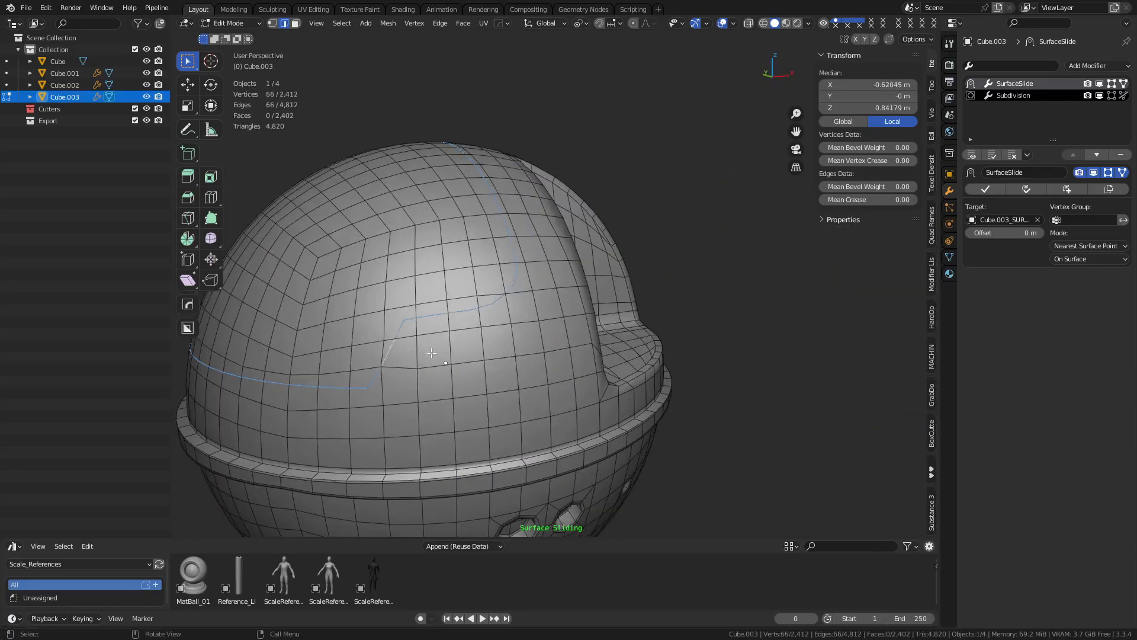
{"action": "middle_click_drag", "start_coordinate": [398, 334], "coordinate": [622, 325]}
{"action": "middle_click_drag", "start_coordinate": [663, 376], "coordinate": [551, 309], "text": "shift"}
{"action": "scroll", "coordinate": [551, 308], "scroll_direction": "down", "scroll_amount": 3}
{"action": "middle_click_drag", "start_coordinate": [602, 335], "coordinate": [711, 379]}
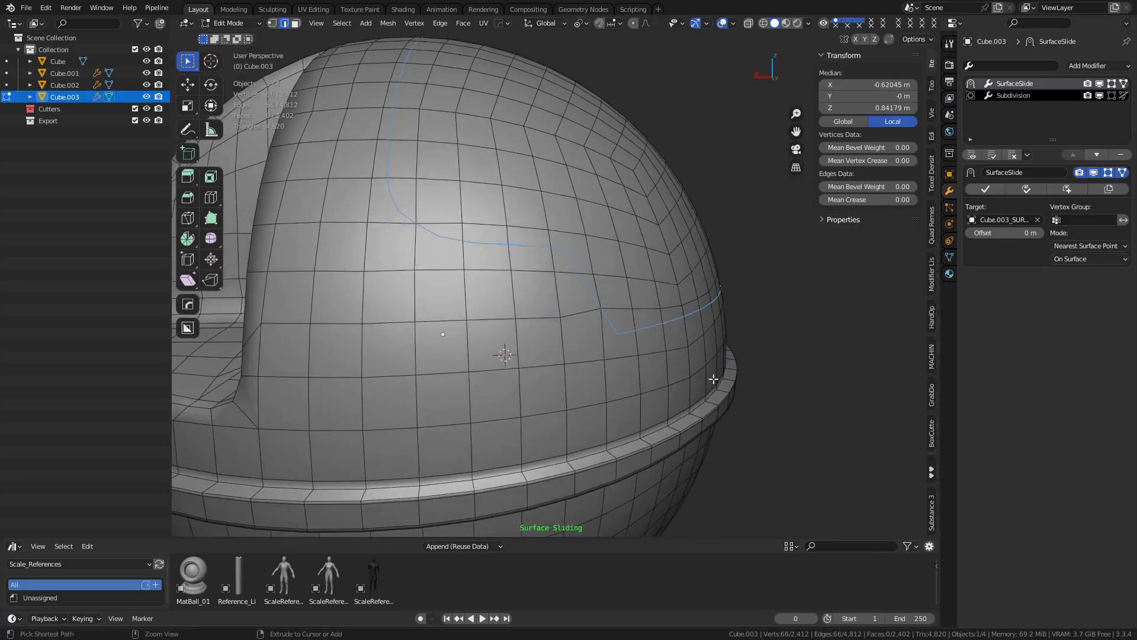
{"action": "key", "text": "ctrl+b"}
{"action": "scroll", "coordinate": [755, 423], "scroll_direction": "down", "scroll_amount": 3}
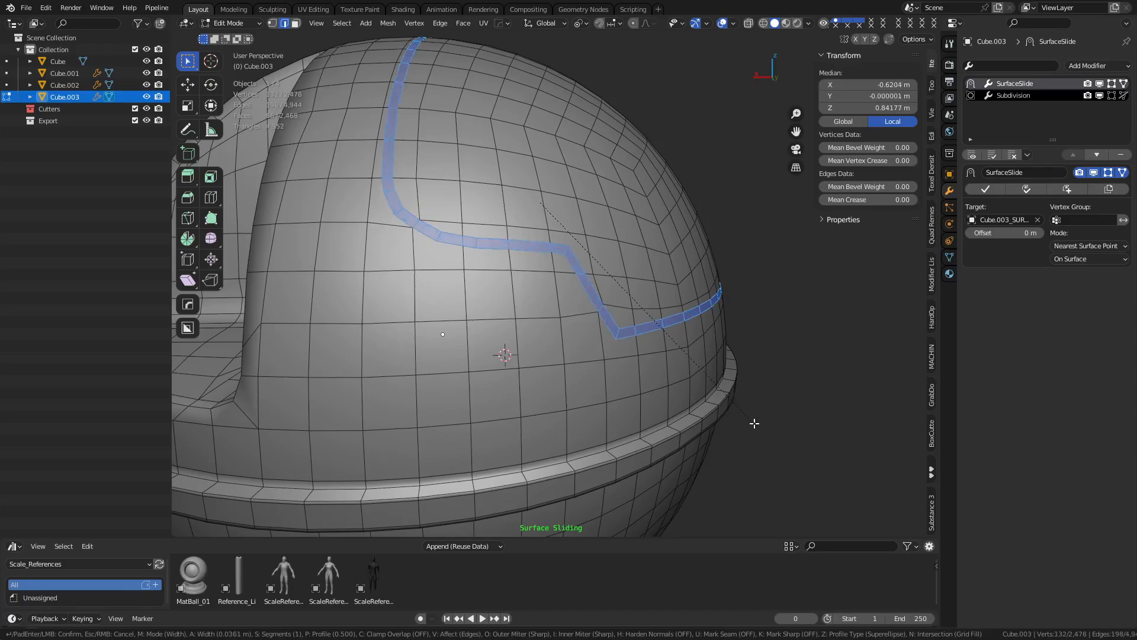
{"action": "left_click", "coordinate": [764, 427]}
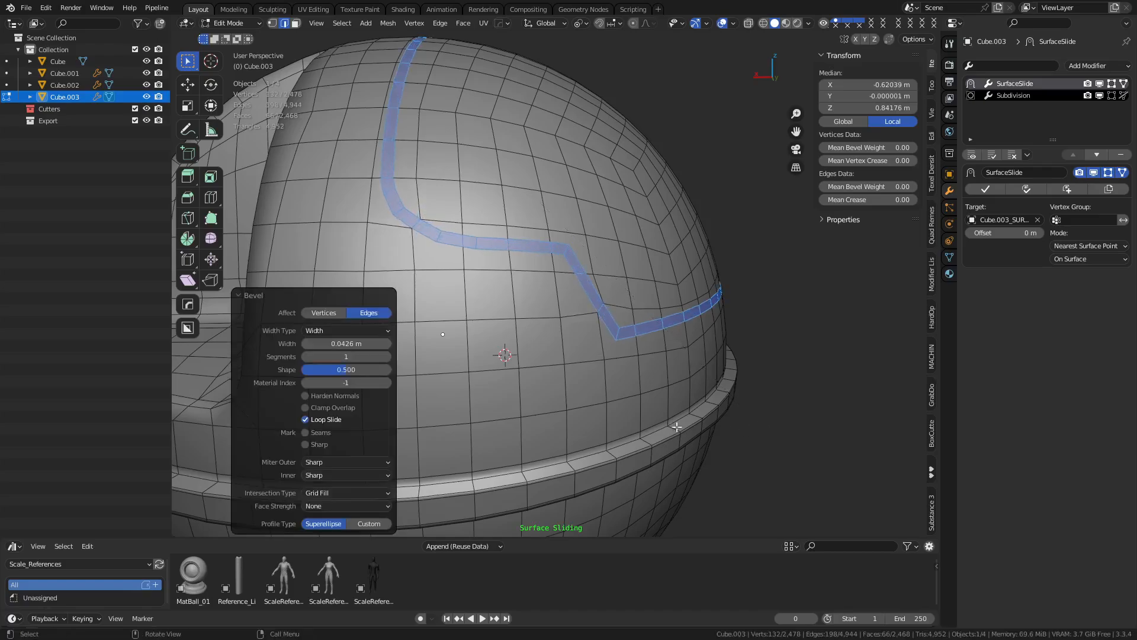
Knife an edge from the bevel strip's upper step corner to the adjacent grid vertex, and another from its rounded corner to the neighbouring grid vertex
{"action": "middle_click_drag", "start_coordinate": [677, 426], "coordinate": [736, 397]}
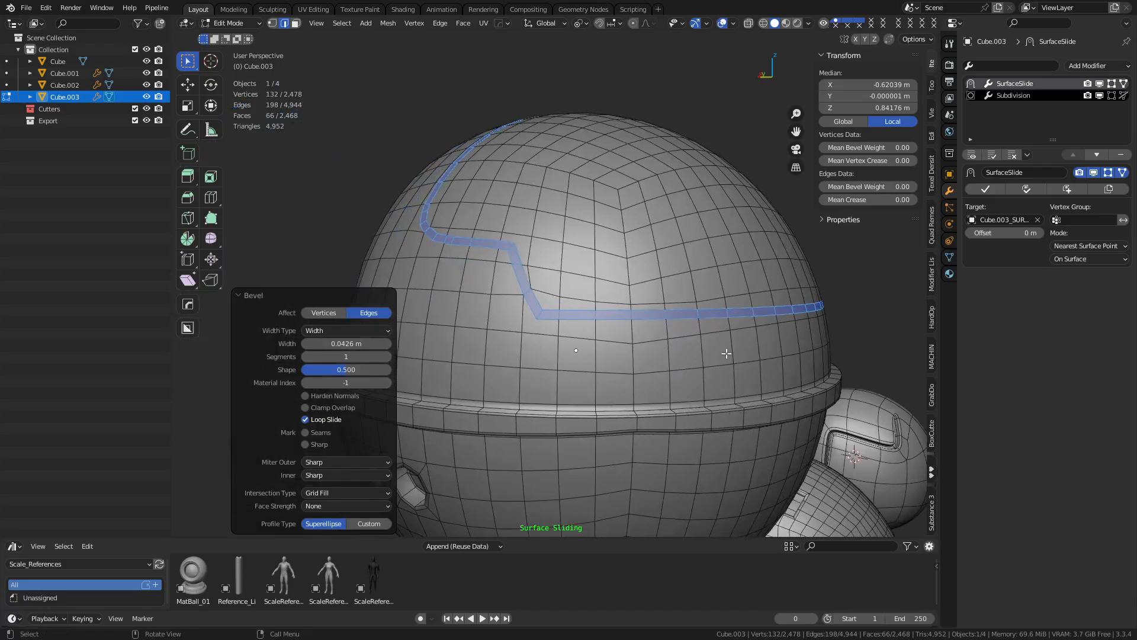
{"action": "scroll", "coordinate": [660, 325], "scroll_direction": "up", "scroll_amount": 2}
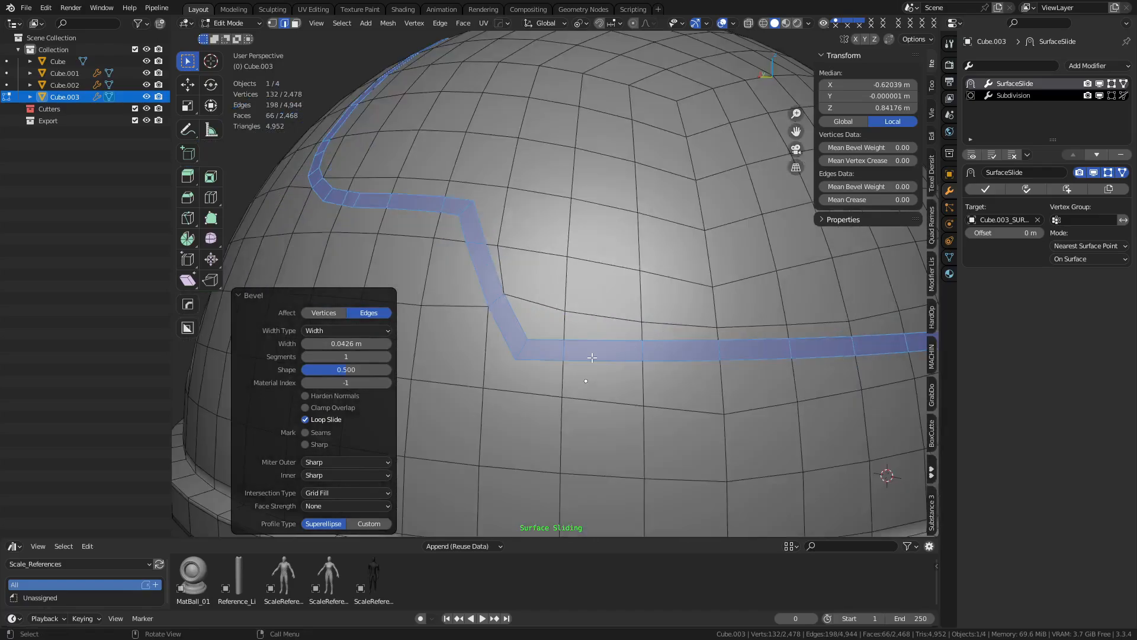
{"action": "key", "text": "1"}
{"action": "mouse_move", "coordinate": [591, 339]}
{"action": "middle_mouse_down"}
{"action": "mouse_move", "coordinate": [626, 347]}
{"action": "mouse_move", "coordinate": [605, 347]}
{"action": "mouse_move", "coordinate": [612, 378]}
{"action": "mouse_move", "coordinate": [595, 362]}
{"action": "middle_mouse_up"}
{"action": "scroll", "coordinate": [611, 363], "scroll_direction": "up", "scroll_amount": 1}
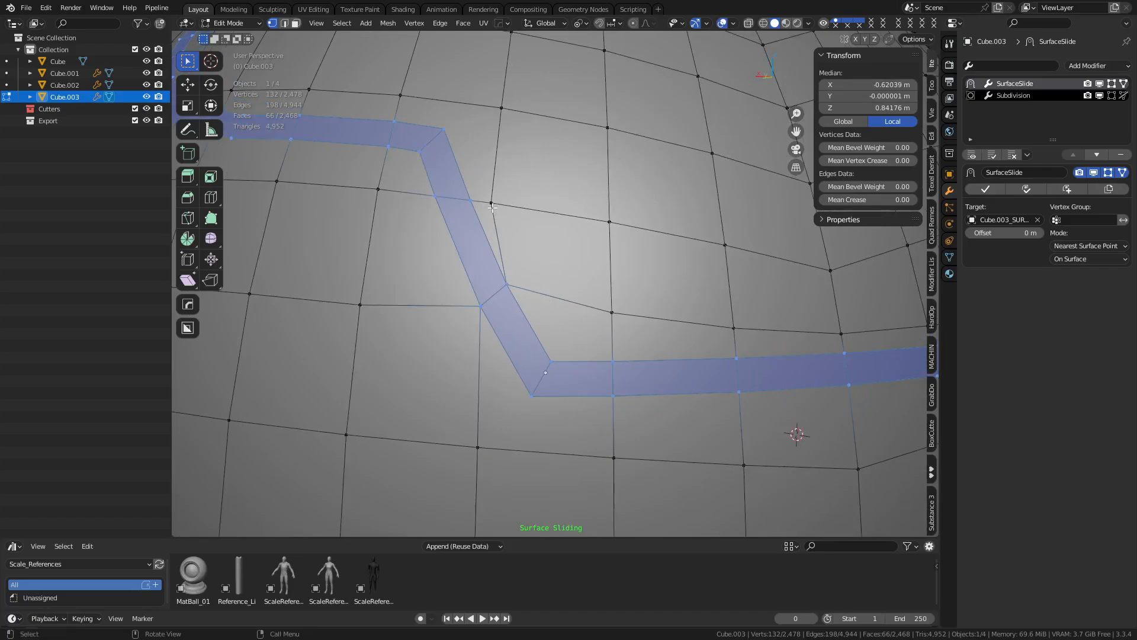
{"action": "middle_click_drag", "start_coordinate": [491, 207], "coordinate": [569, 385], "text": "shift"}
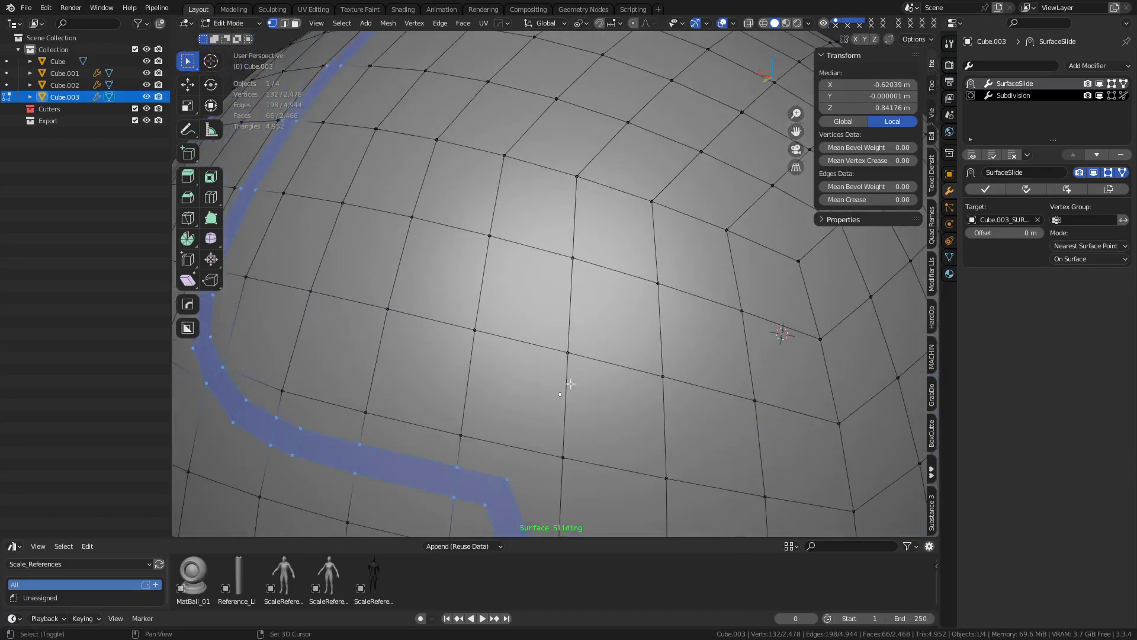
{"action": "middle_click", "coordinate": [528, 442], "text": "alt"}
{"action": "scroll", "coordinate": [639, 393], "scroll_direction": "up", "scroll_amount": 3}
{"action": "key", "text": "k"}
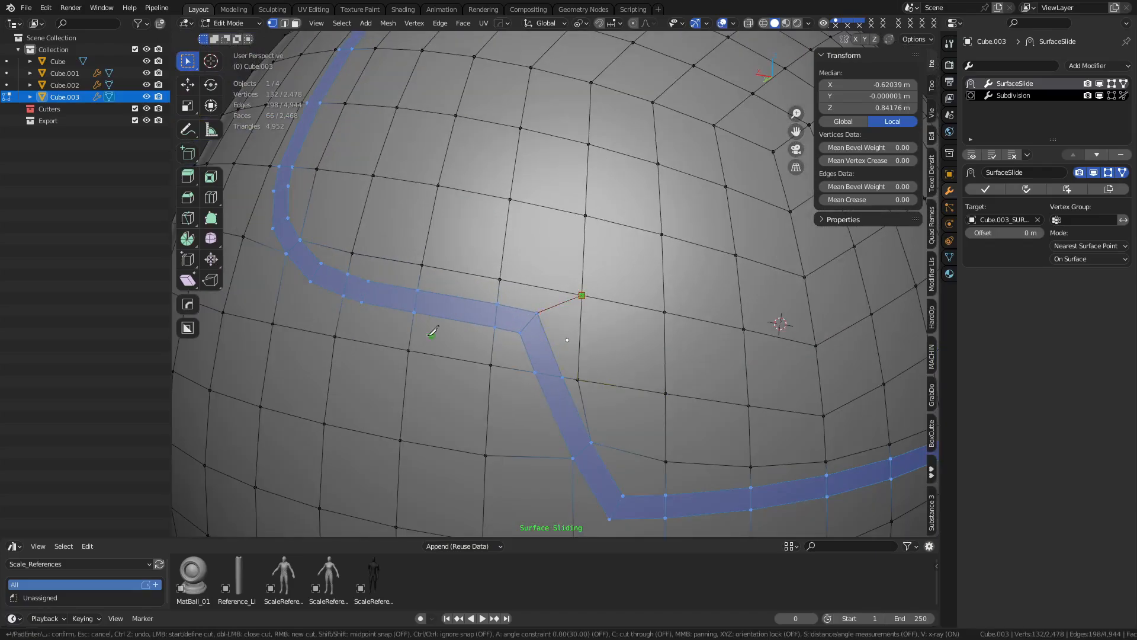
{"action": "middle_click_drag", "start_coordinate": [432, 334], "coordinate": [560, 339]}
{"action": "middle_click_drag", "start_coordinate": [489, 305], "coordinate": [566, 373], "text": "shift"}
{"action": "scroll", "coordinate": [609, 352], "scroll_direction": "up", "scroll_amount": 2}
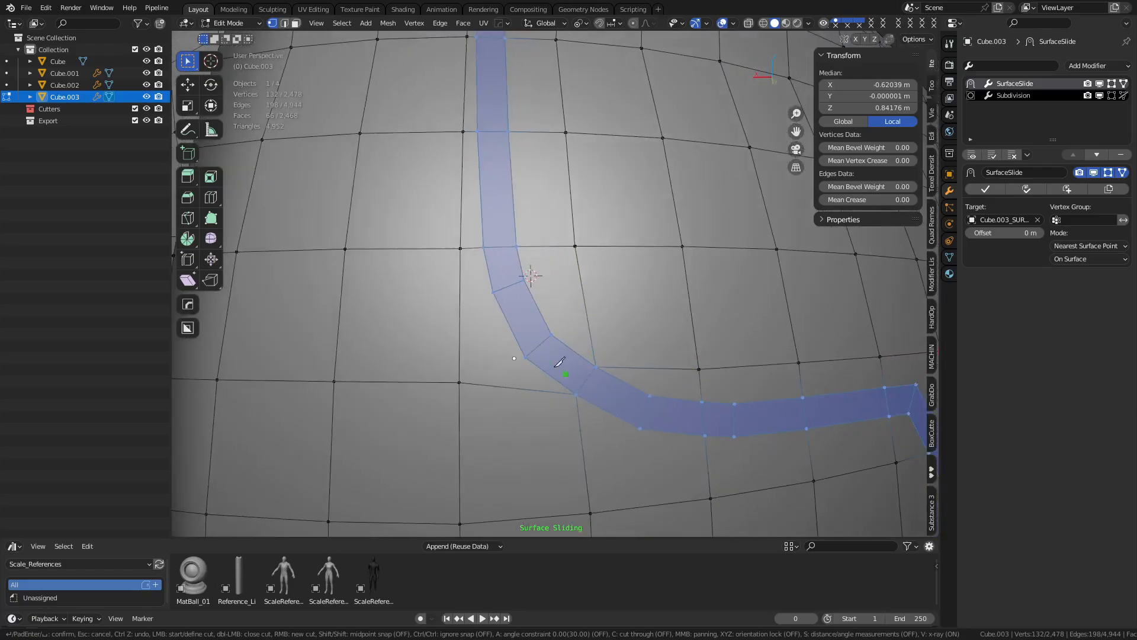
{"action": "left_click", "coordinate": [495, 310]}
{"action": "key", "text": "Return"}
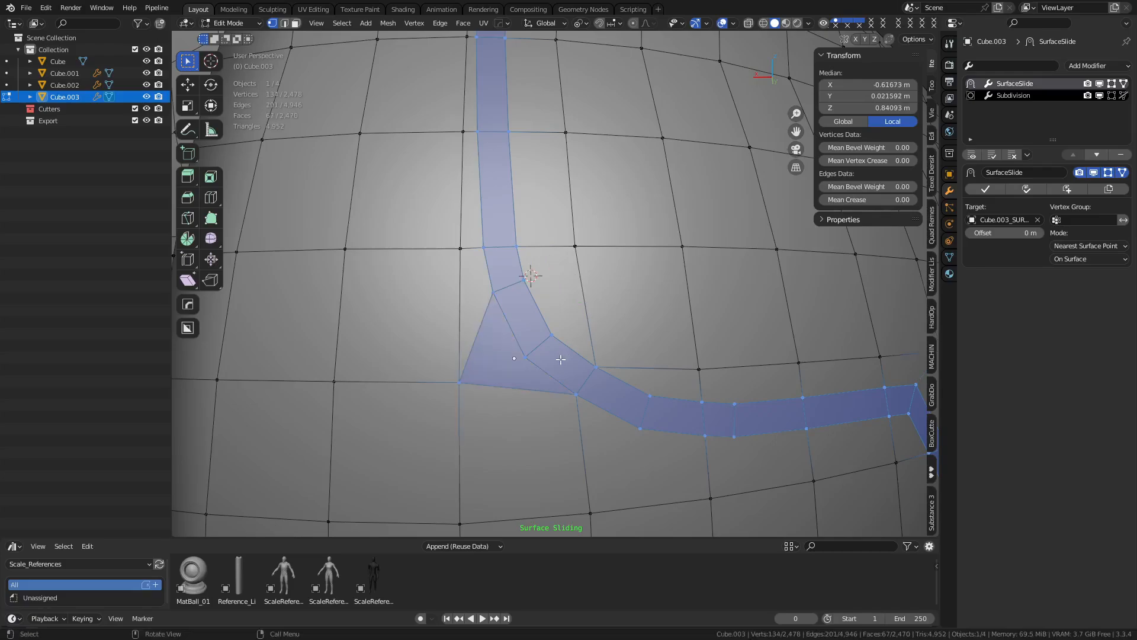
Select the individual faces beside the new cut at the rounded corner to check their shape
{"action": "key", "text": "3"}
{"action": "left_click", "coordinate": [475, 311]}
{"action": "left_click", "coordinate": [505, 343]}
{"action": "left_click", "coordinate": [483, 289]}
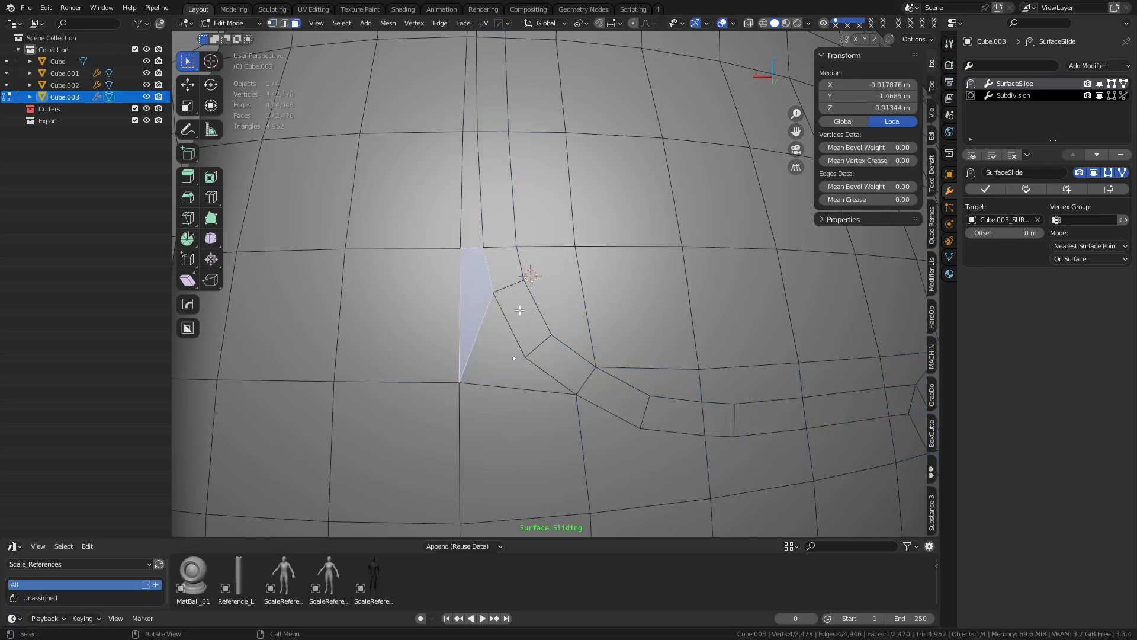
{"action": "key", "text": "1"}
{"action": "left_click", "coordinate": [569, 322]}
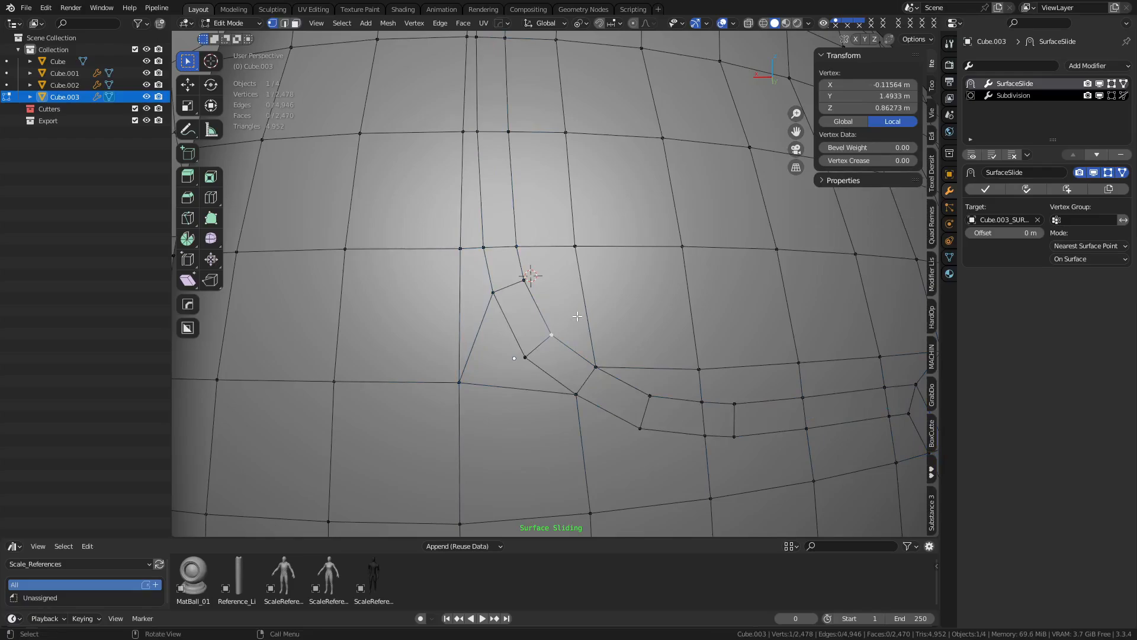
{"action": "key", "text": "k"}
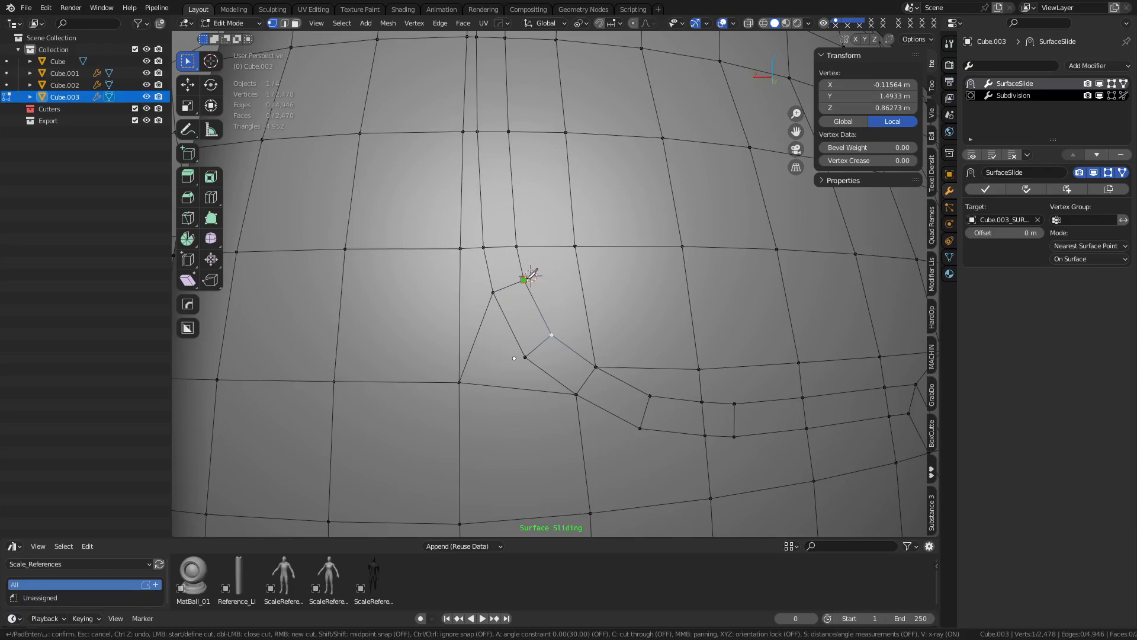
{"action": "key", "text": "Escape"}
Dissolve the extra edge crossing the bevel strip on its straight section just past the rounded corner
{"action": "key", "text": "2"}
{"action": "left_click", "coordinate": [739, 423]}
{"action": "key", "text": "ctrl+x"}
{"action": "middle_click_drag", "start_coordinate": [754, 435], "coordinate": [679, 385]}
Move the two vertex pairs just past the rounded corner one vertex at a time to even out the bevel strip's spacing
{"action": "key", "text": "1"}
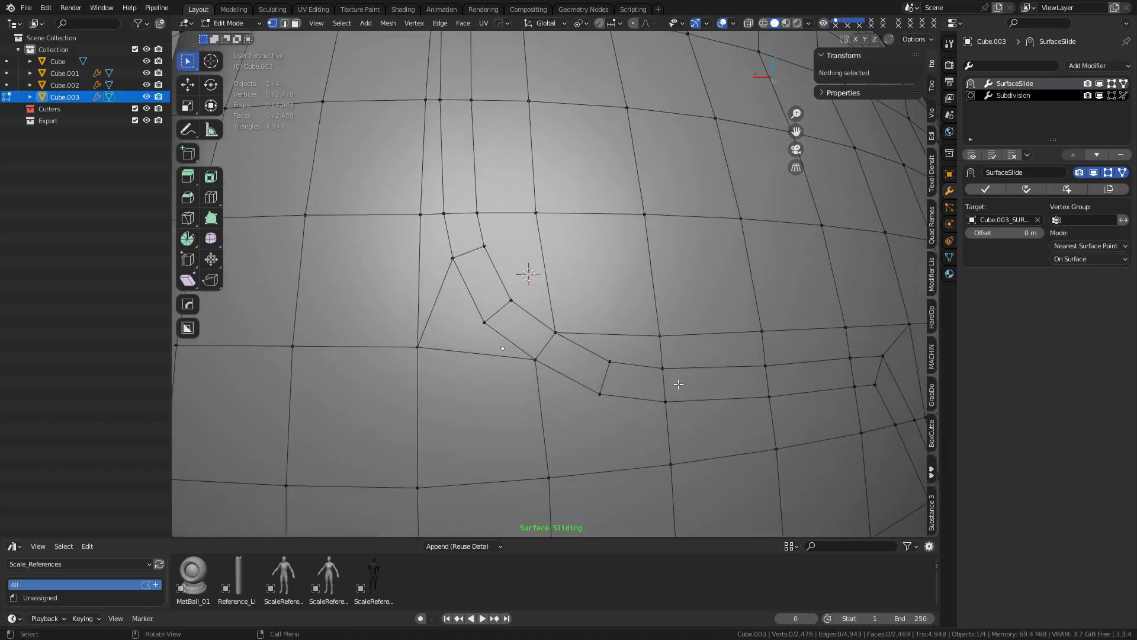
{"action": "left_click_drag", "start_coordinate": [659, 397], "coordinate": [669, 402]}
{"action": "left_click", "coordinate": [671, 374]}
{"action": "key", "text": "g"}
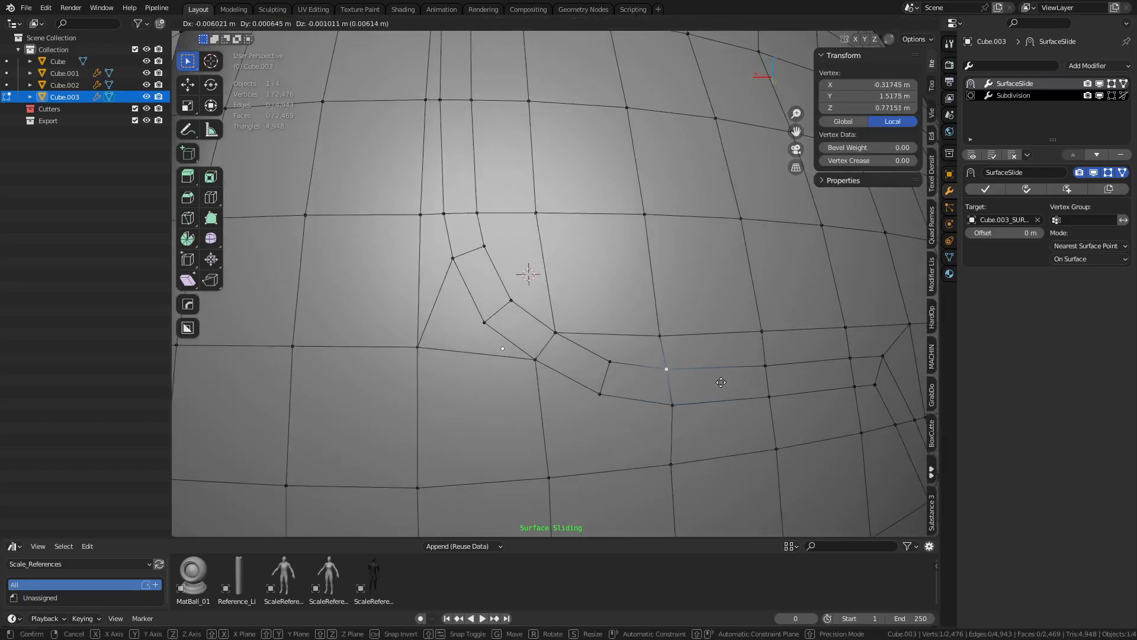
{"action": "left_click", "coordinate": [770, 387]}
{"action": "left_click", "coordinate": [605, 397]}
{"action": "key", "text": "g"}
{"action": "left_click", "coordinate": [683, 458]}
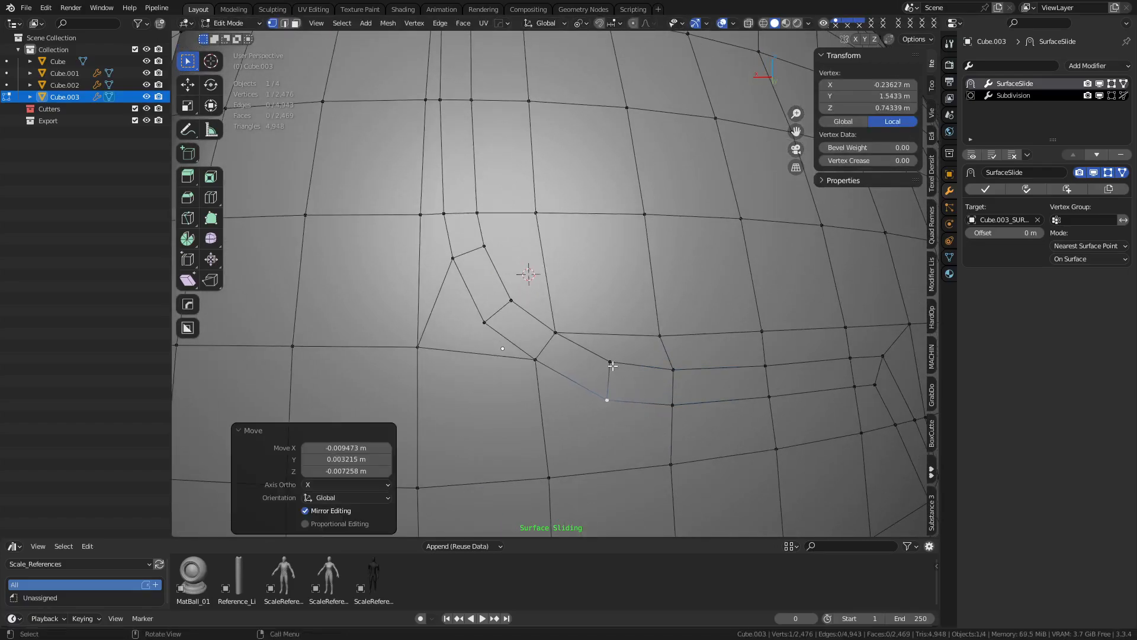
{"action": "left_click", "coordinate": [612, 363]}
{"action": "key", "text": "g"}
{"action": "left_click", "coordinate": [638, 396]}
Dissolve the middle edge crossing the bevel strip inside the rounded corner
{"action": "key", "text": "2"}
{"action": "left_click", "coordinate": [499, 310]}
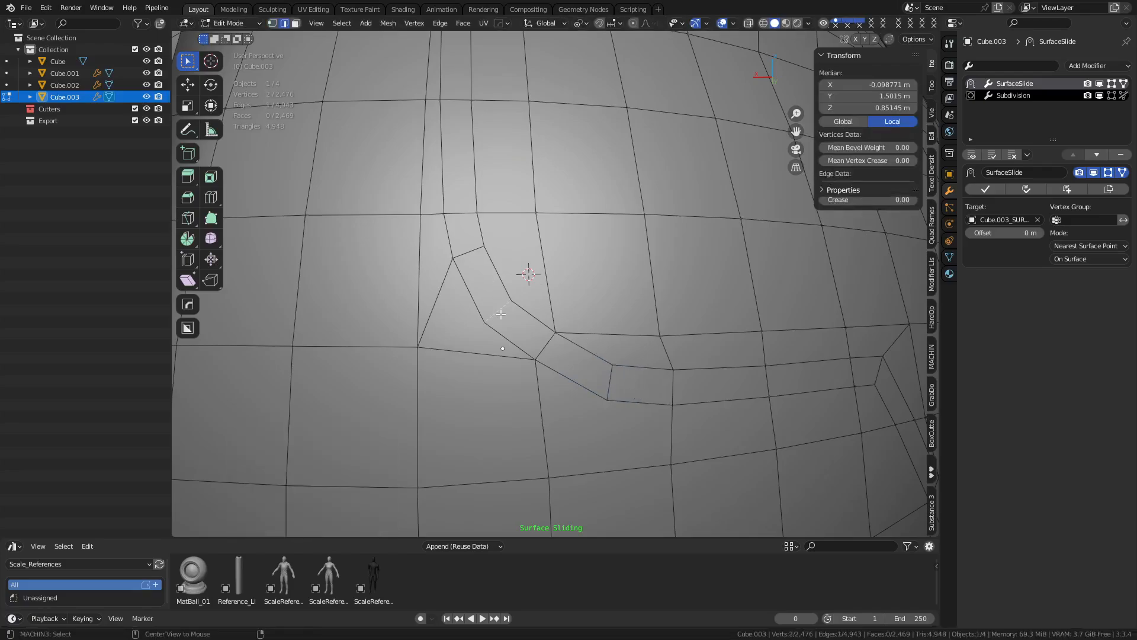
{"action": "key", "text": "ctrl+x"}
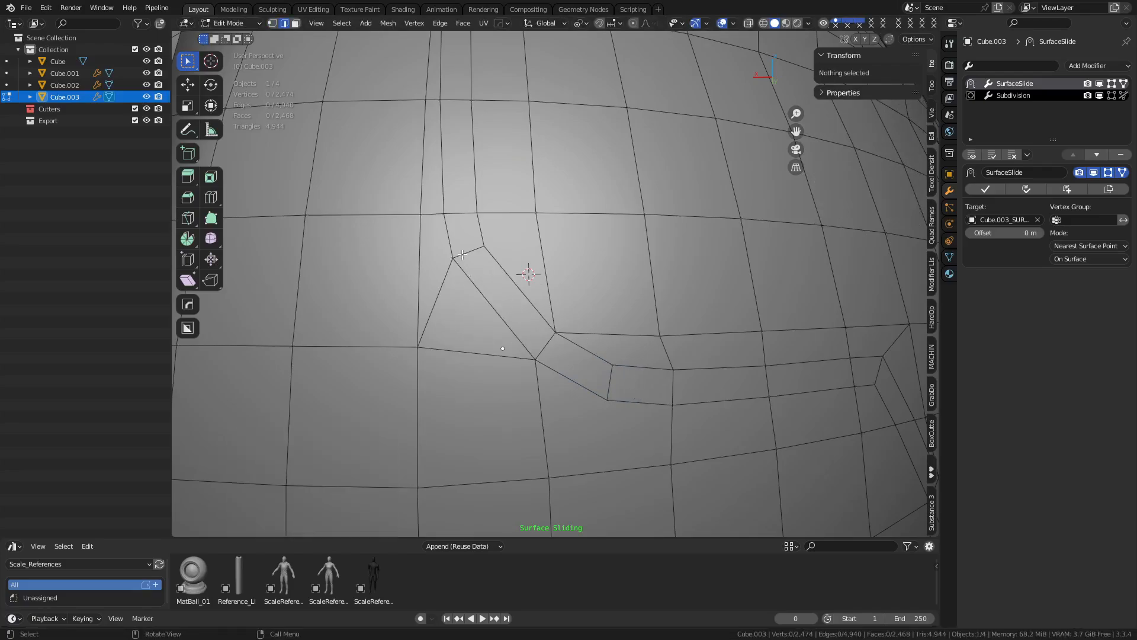
Move the two remaining cross edges of the bevel strip at the rounded corner to give the bend an even curve
{"action": "left_click", "coordinate": [462, 255]}
{"action": "key", "text": "g"}
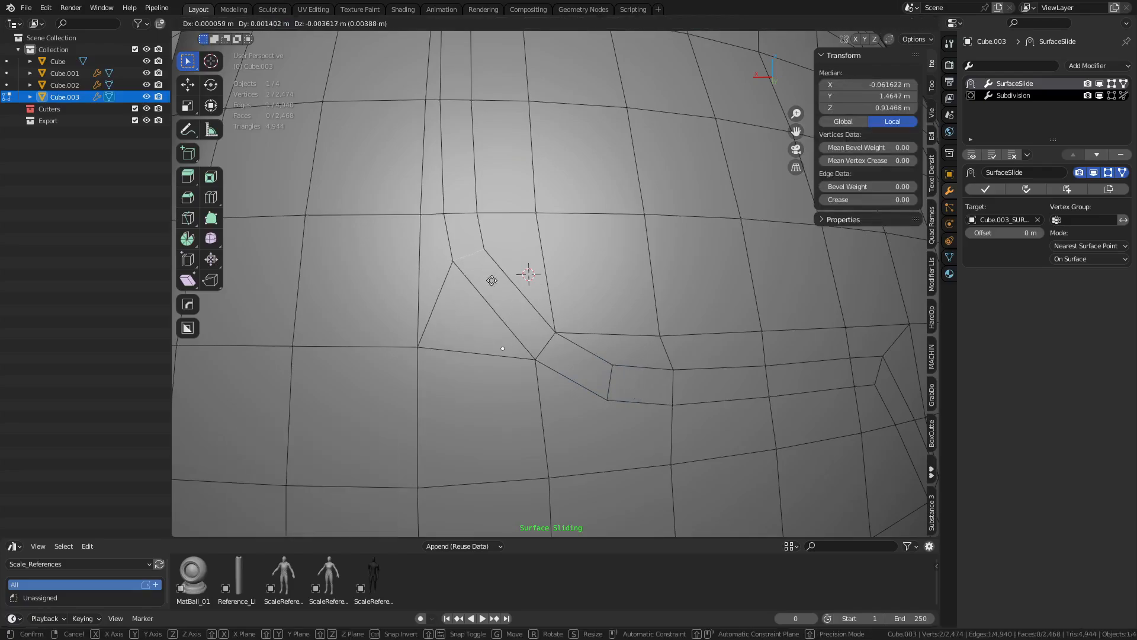
{"action": "left_click", "coordinate": [594, 247]}
{"action": "key", "text": "1"}
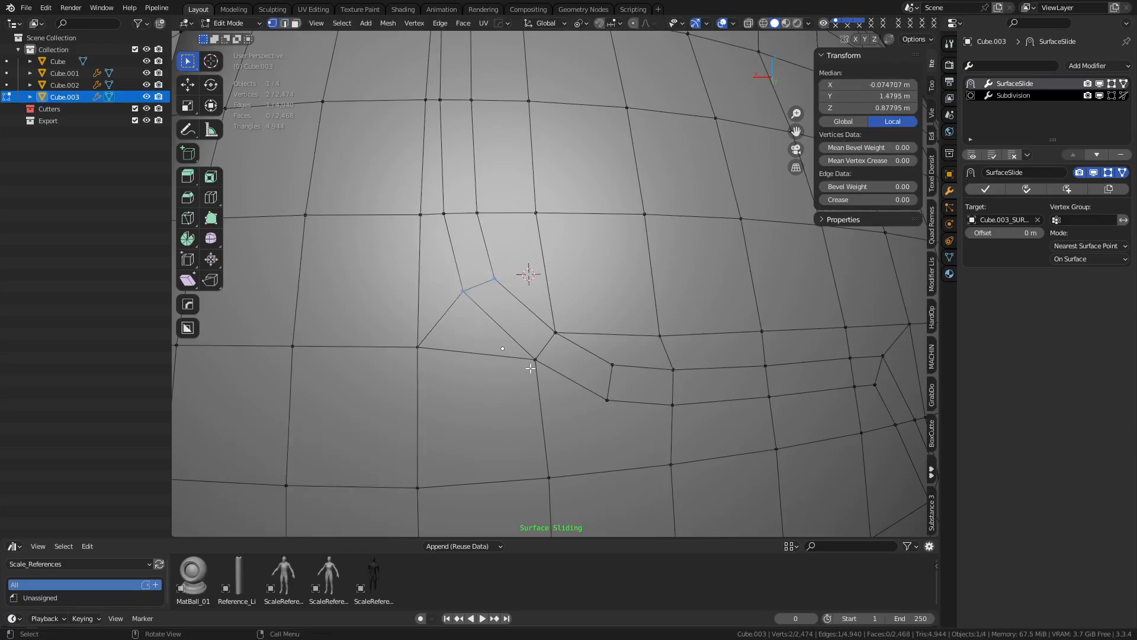
{"action": "left_click", "coordinate": [544, 352]}
{"action": "key", "text": "g"}
{"action": "left_click", "coordinate": [528, 332]}
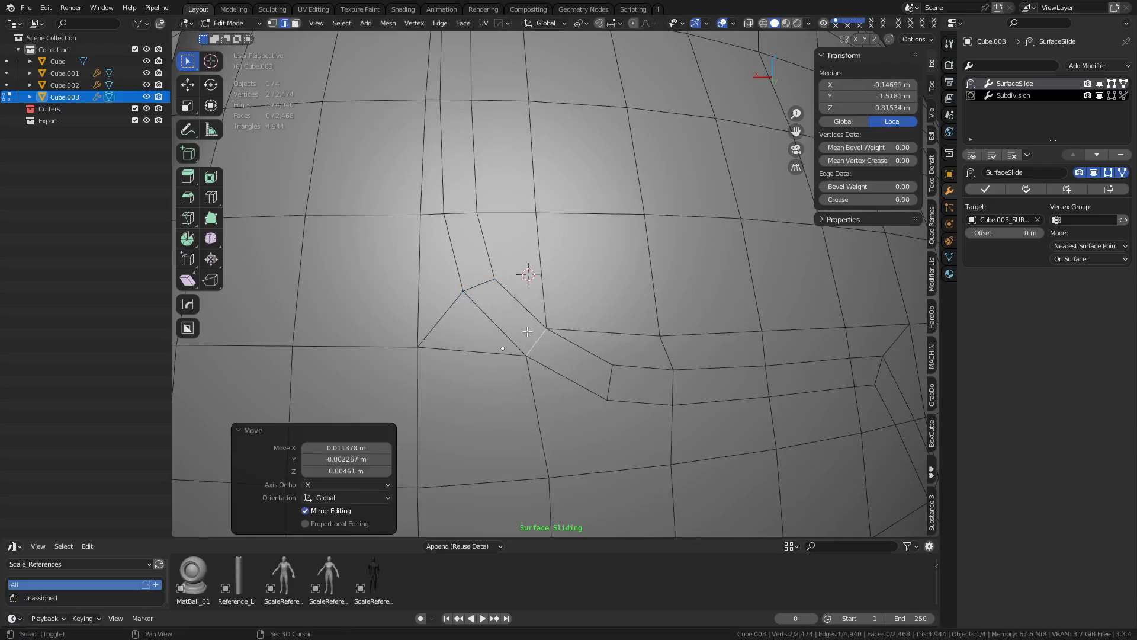
Examine the smoothed surface around the reworked rounded corner in Object Mode and compare it with the edit mesh
{"action": "middle_click_drag", "start_coordinate": [622, 372], "coordinate": [640, 391]}
{"action": "key", "text": "ctrl+Tab"}
{"action": "left_click", "coordinate": [604, 389]}
{"action": "key", "text": "ctrl+Tab"}
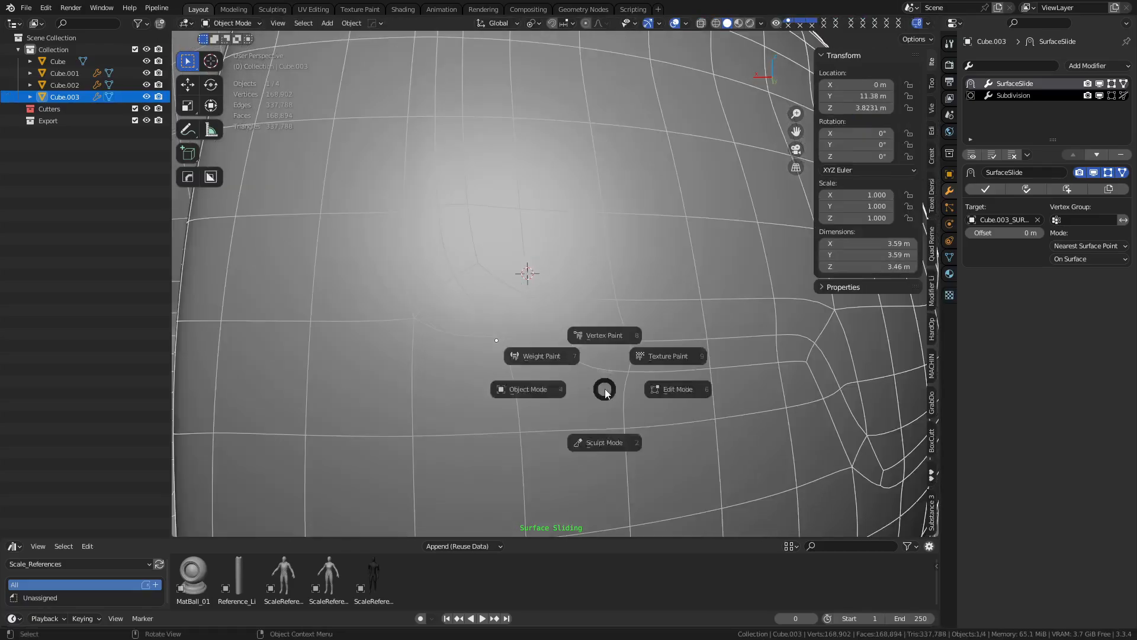
{"action": "left_click", "coordinate": [642, 388]}
{"action": "left_click", "coordinate": [436, 300]}
{"action": "mouse_move", "coordinate": [556, 332]}
{"action": "middle_mouse_down"}
{"action": "mouse_move", "coordinate": [589, 330]}
{"action": "mouse_move", "coordinate": [567, 347]}
{"action": "middle_mouse_up"}
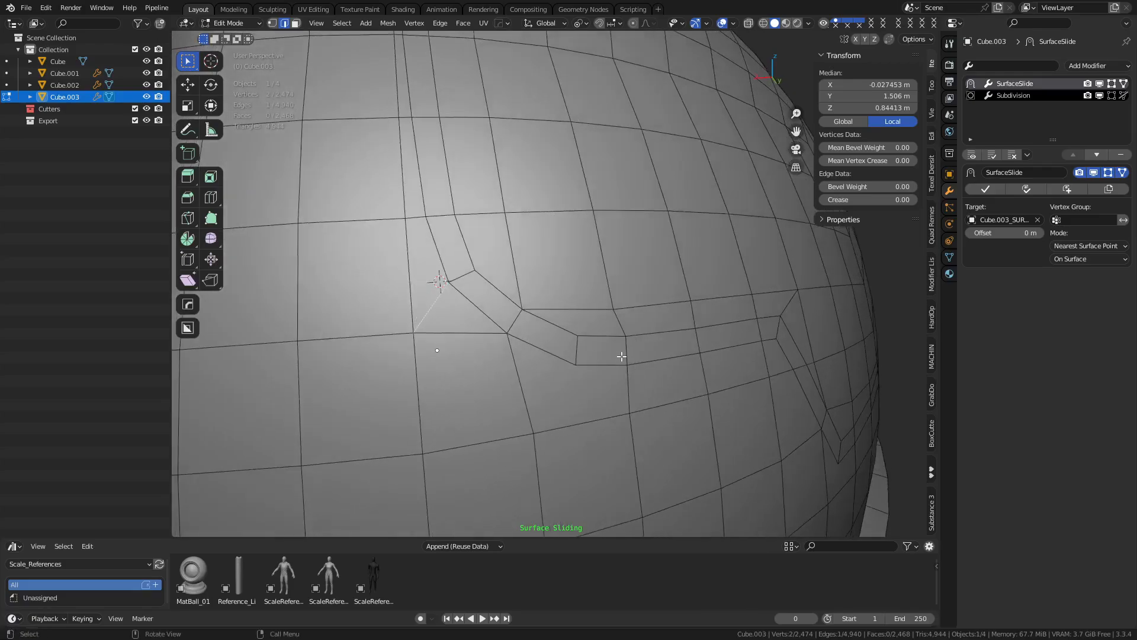
{"action": "key", "text": "ctrl+Tab"}
{"action": "left_click", "coordinate": [588, 366]}
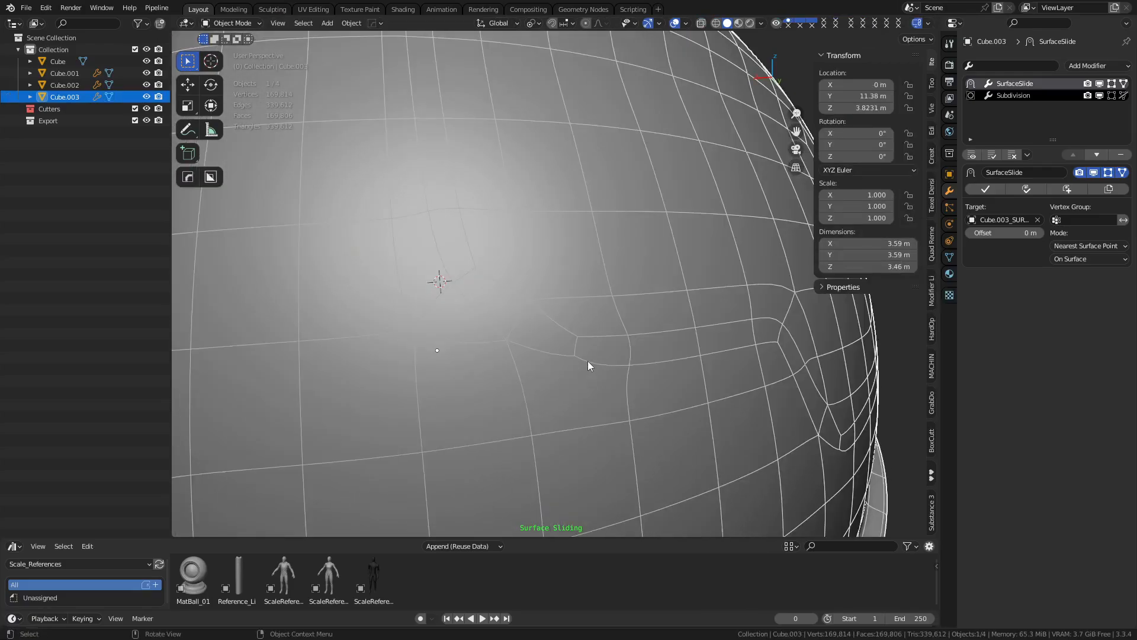
{"action": "key", "text": "ctrl+Tab"}
{"action": "left_click", "coordinate": [634, 363]}
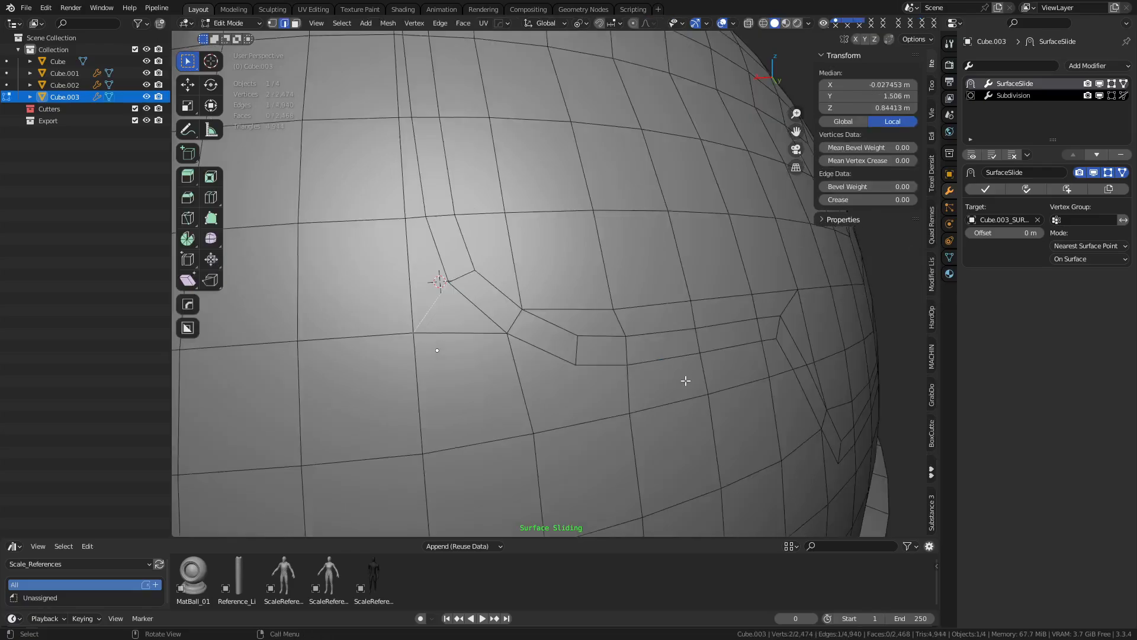
Select the complete face loop of the bevel strip and finish surface sliding so only the Subdivision modifier is left
{"action": "left_click", "coordinate": [588, 352], "text": "alt"}
{"action": "middle_click_drag", "start_coordinate": [587, 353], "coordinate": [741, 419]}
{"action": "key", "text": "q"}
{"action": "mouse_move", "coordinate": [740, 394]}
{"action": "left_click", "coordinate": [802, 405]}
Form a groove from the strip faces with an inset of 0.008467 m, an inset depth of -0.03182 m, and one more thin inset
{"action": "key", "text": "i"}
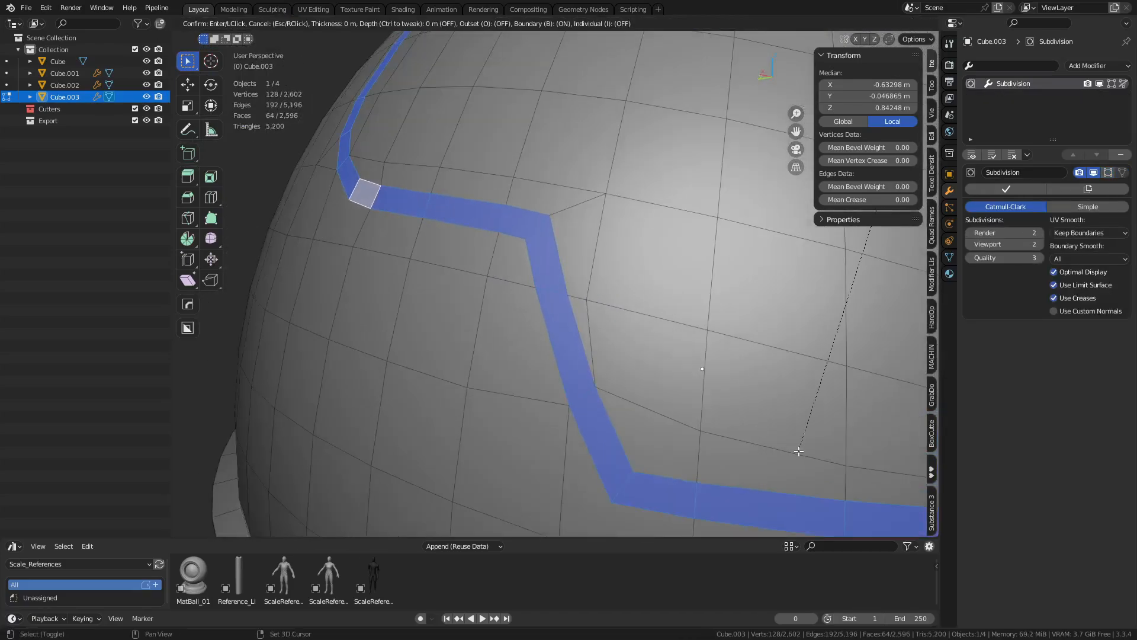
{"action": "left_click", "coordinate": [805, 425]}
{"action": "key", "text": "i"}
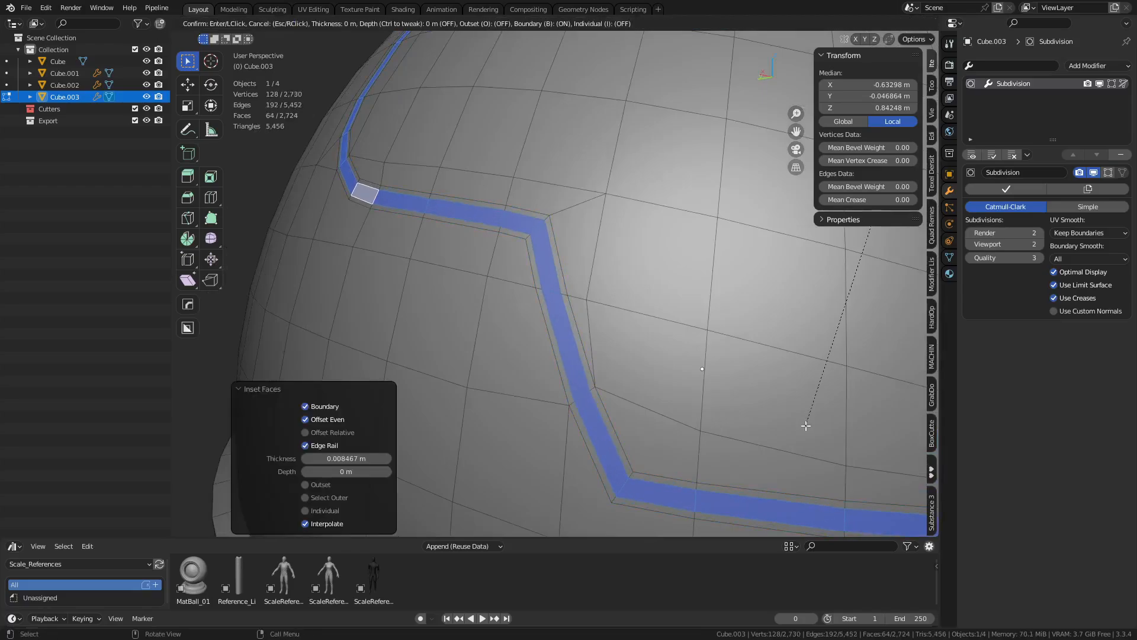
{"action": "left_click", "coordinate": [809, 416], "text": "ctrl"}
{"action": "key", "text": "i"}
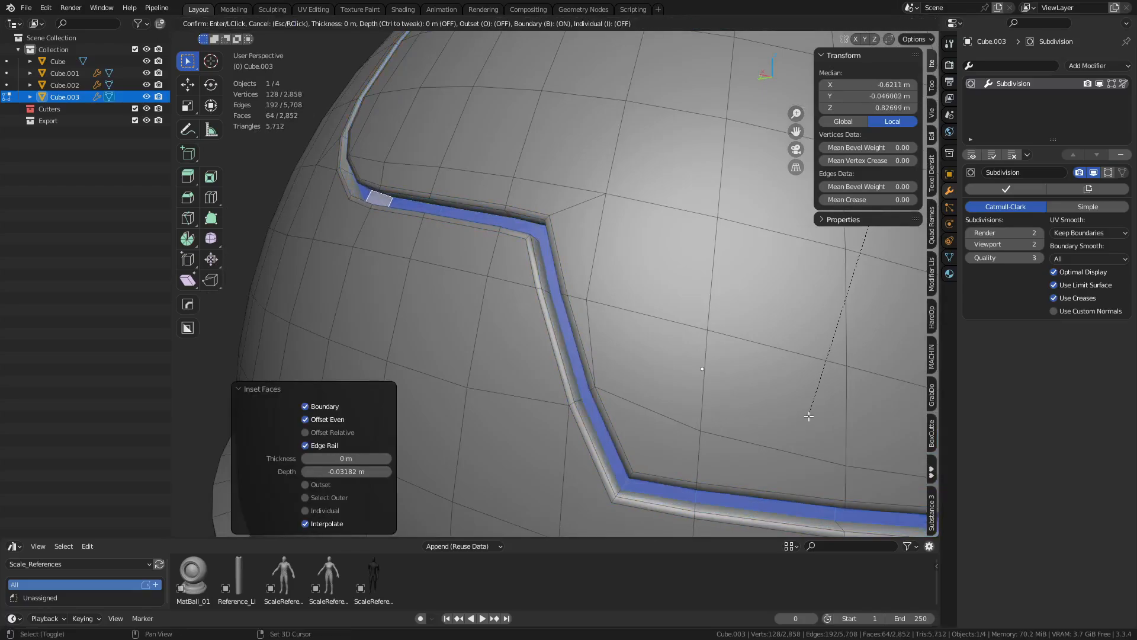
{"action": "left_click", "coordinate": [813, 408]}
Inspect the smoothed panel groove around the upper sphere in Object Mode, with and without the wireframe
{"action": "key", "text": "ctrl+Tab"}
{"action": "left_click", "coordinate": [765, 409]}
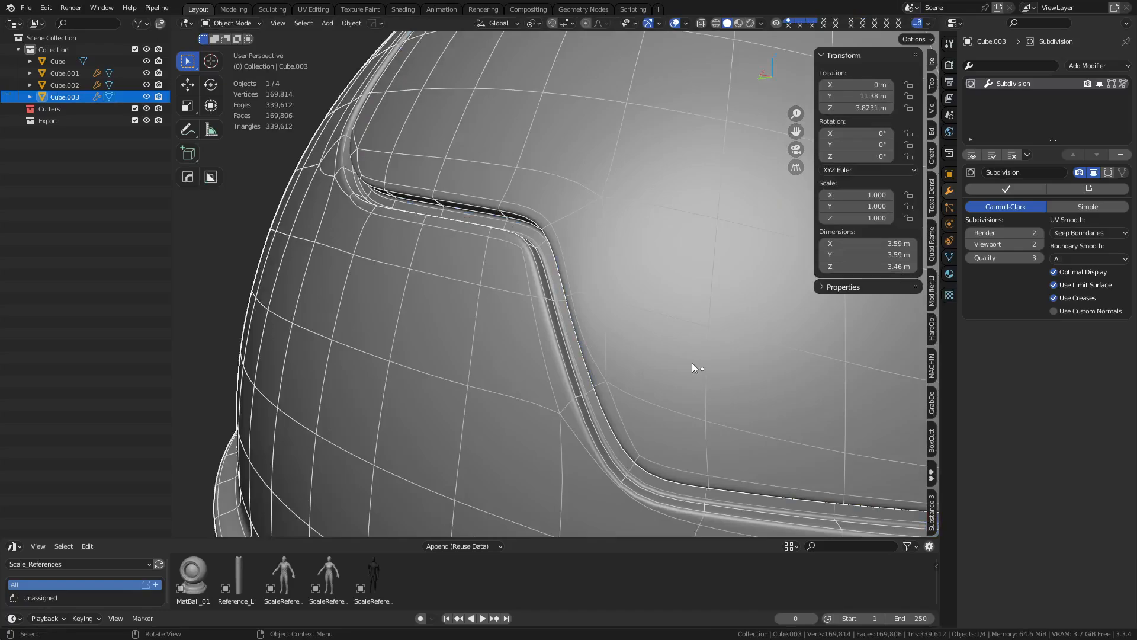
{"action": "middle_click_drag", "start_coordinate": [692, 362], "coordinate": [540, 425]}
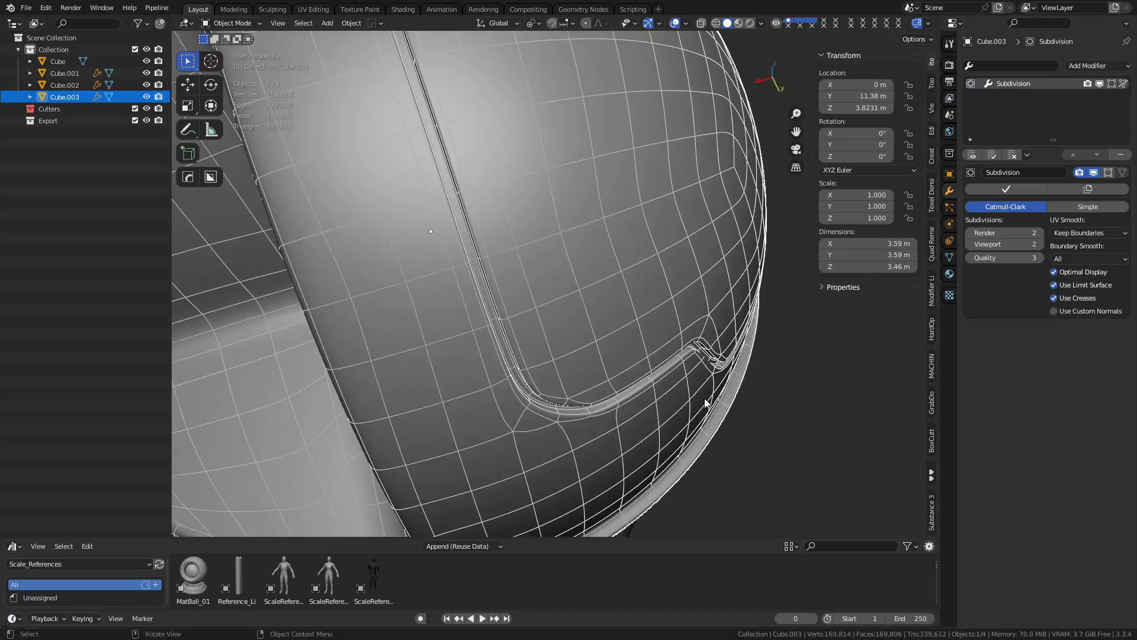
{"action": "key", "text": "shift+z"}
{"action": "scroll", "coordinate": [712, 401], "scroll_direction": "down", "scroll_amount": 3}
{"action": "middle_click_drag", "start_coordinate": [703, 395], "coordinate": [596, 340]}
{"action": "key", "text": "shift+z"}
{"action": "key", "text": "shift+z"}
{"action": "key", "text": "shift+w"}
Try pushing a row of three adjacent faces below the groove inward with Shrink/Fatten at an offset of -0.248 m
{"action": "key", "text": "ctrl+Tab"}
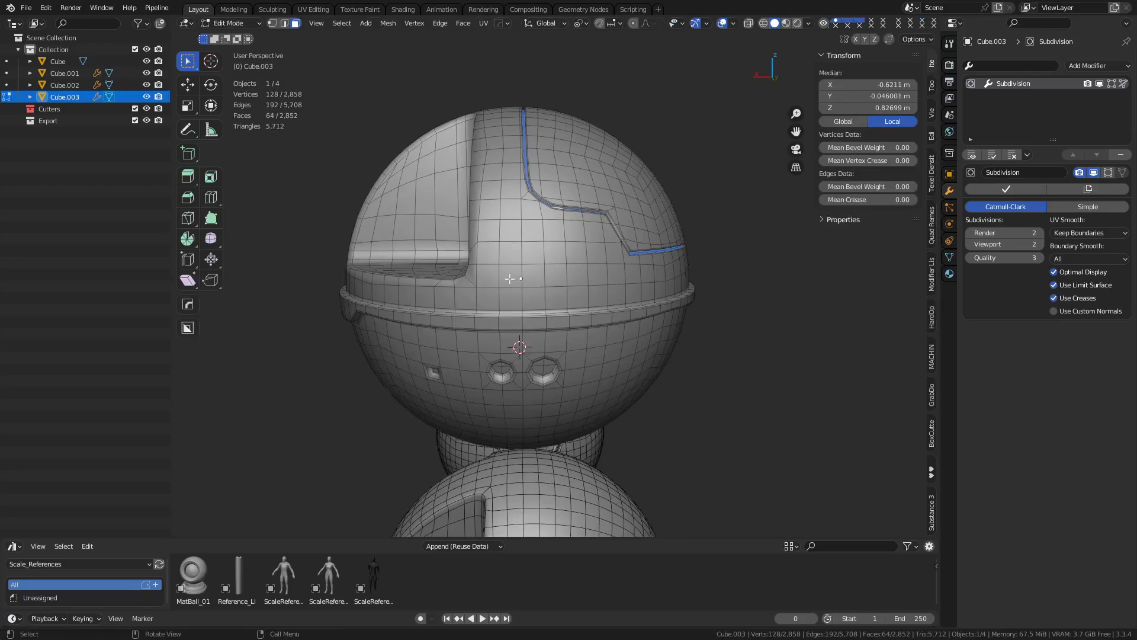
{"action": "left_click", "coordinate": [509, 278]}
{"action": "left_click", "coordinate": [554, 230], "text": "ctrl+shift"}
{"action": "left_click", "coordinate": [510, 254]}
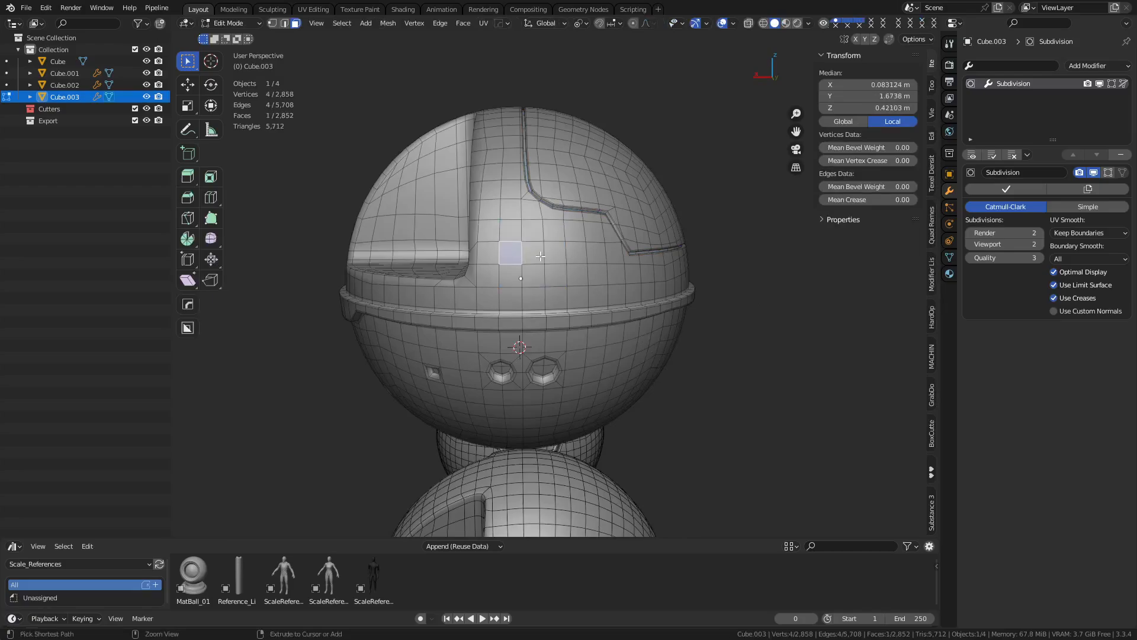
{"action": "left_click", "coordinate": [556, 254], "text": "ctrl"}
{"action": "key", "text": "alt+z"}
{"action": "middle_click_drag", "start_coordinate": [650, 299], "coordinate": [611, 311]}
{"action": "key", "text": "alt+z"}
{"action": "scroll", "coordinate": [611, 312], "scroll_direction": "up", "scroll_amount": 2}
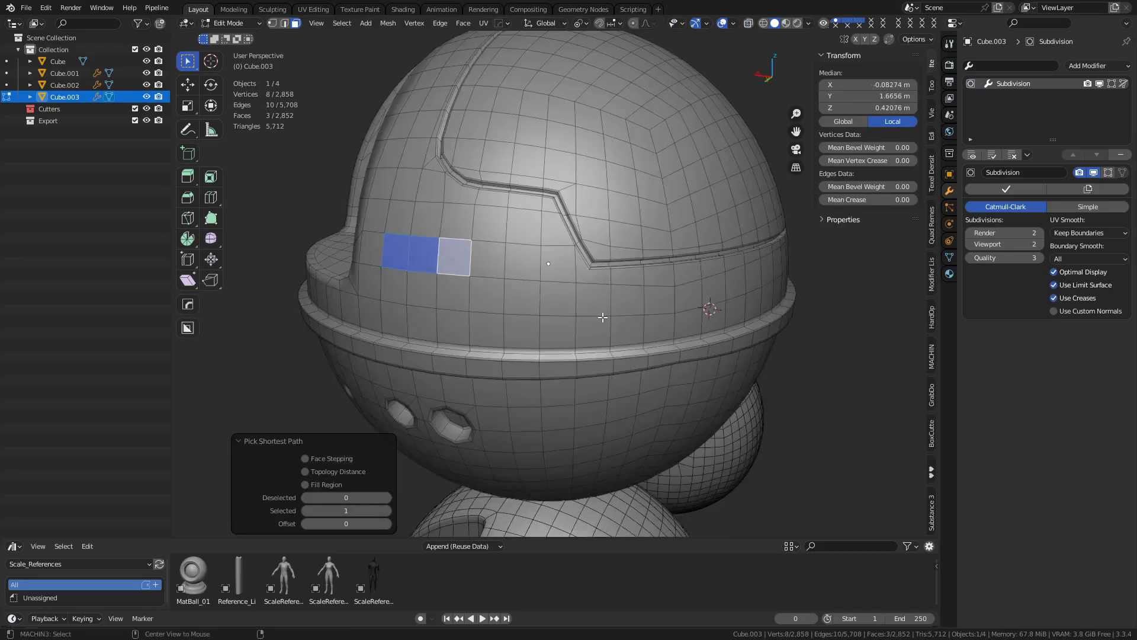
{"action": "key", "text": "alt+s"}
{"action": "left_click", "coordinate": [731, 76]}
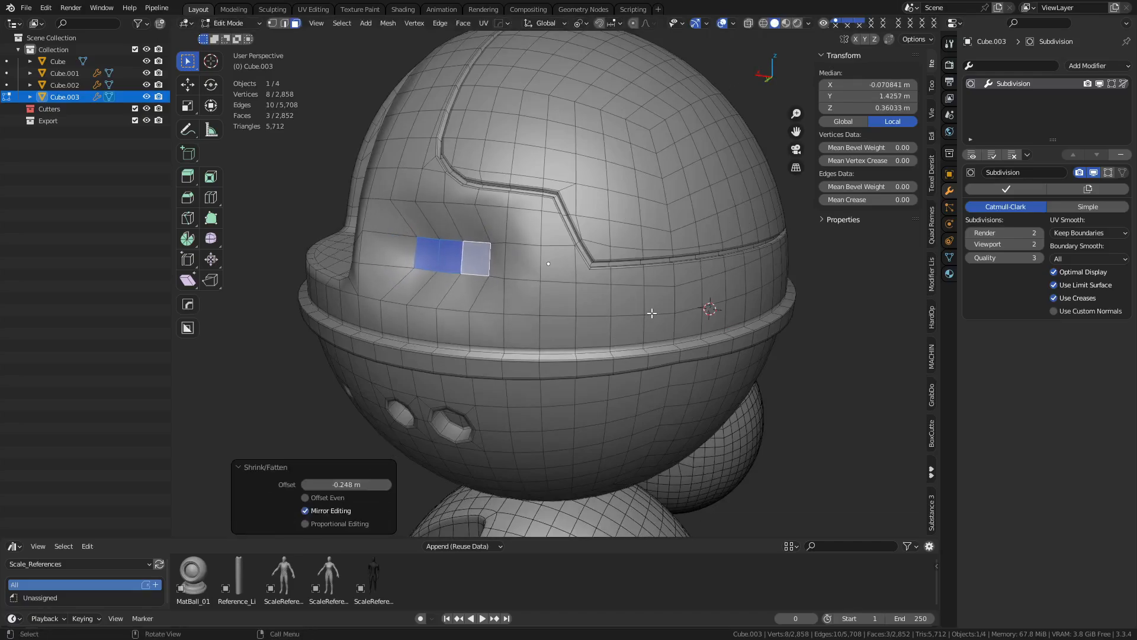
Examine how the dent distorts the surrounding smoothed surface, viewing it without wireframe and comparing it with the edit mesh
{"action": "key", "text": "ctrl+Tab"}
{"action": "left_click", "coordinate": [614, 323]}
{"action": "middle_click_drag", "start_coordinate": [643, 337], "coordinate": [705, 344]}
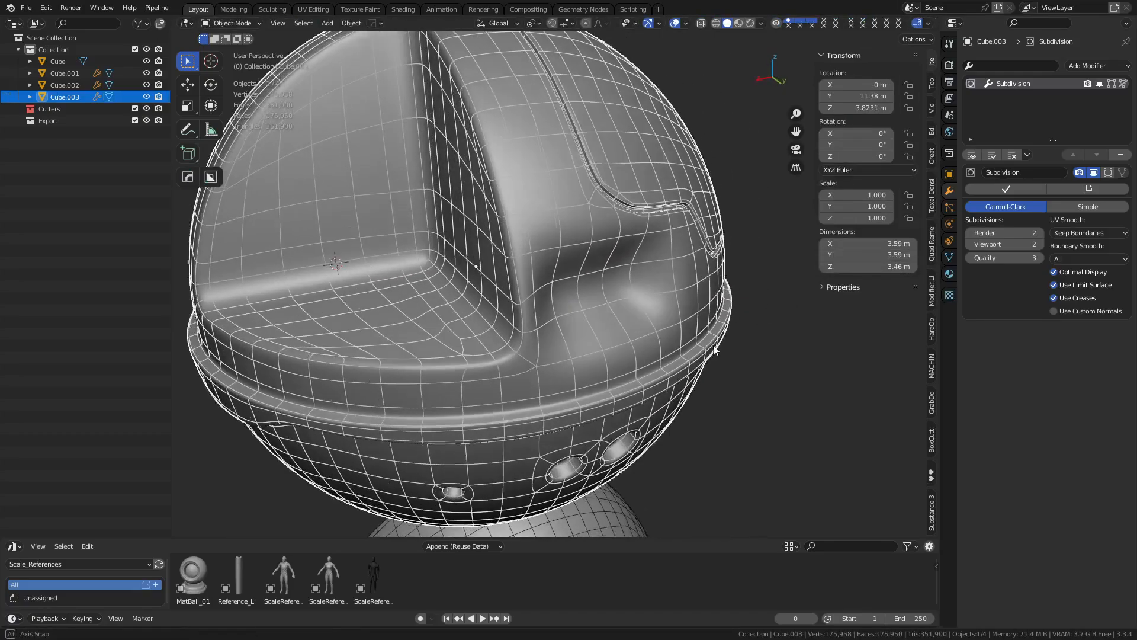
{"action": "key", "text": "shift+w"}
{"action": "middle_click_drag", "start_coordinate": [695, 273], "coordinate": [718, 319], "text": "ctrl"}
{"action": "scroll", "coordinate": [705, 354], "scroll_direction": "up", "scroll_amount": 2}
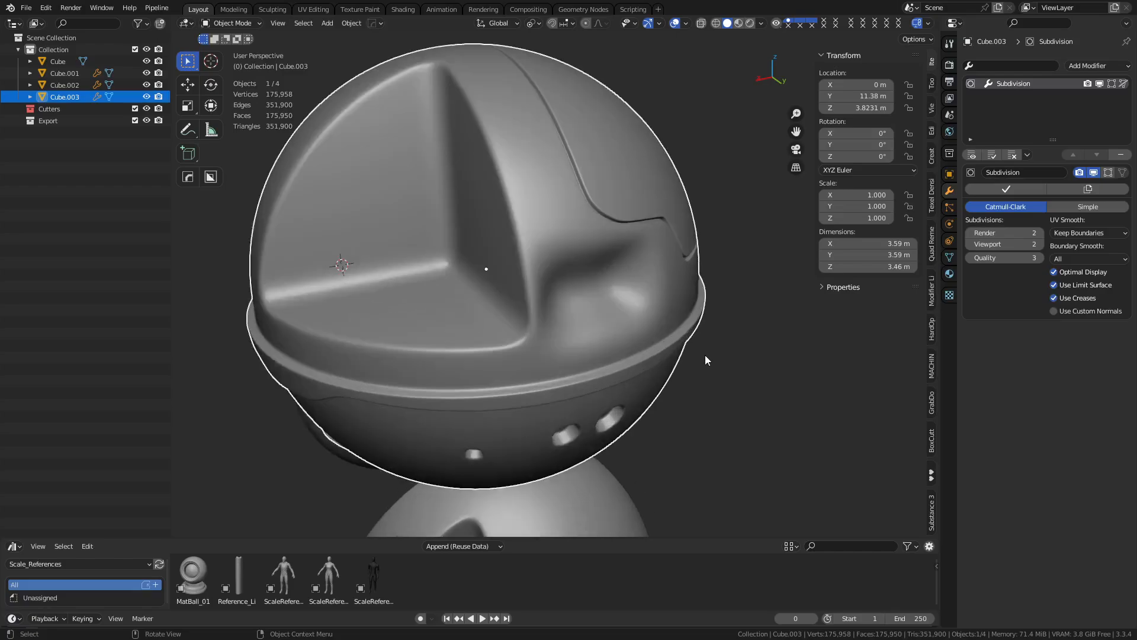
{"action": "key", "text": "ctrl+Tab"}
{"action": "left_click", "coordinate": [741, 358]}
{"action": "middle_click_drag", "start_coordinate": [742, 358], "coordinate": [670, 343], "text": "shift"}
{"action": "scroll", "coordinate": [670, 343], "scroll_direction": "up", "scroll_amount": 4}
{"action": "key", "text": "Tab"}
{"action": "key", "text": "Tab"}
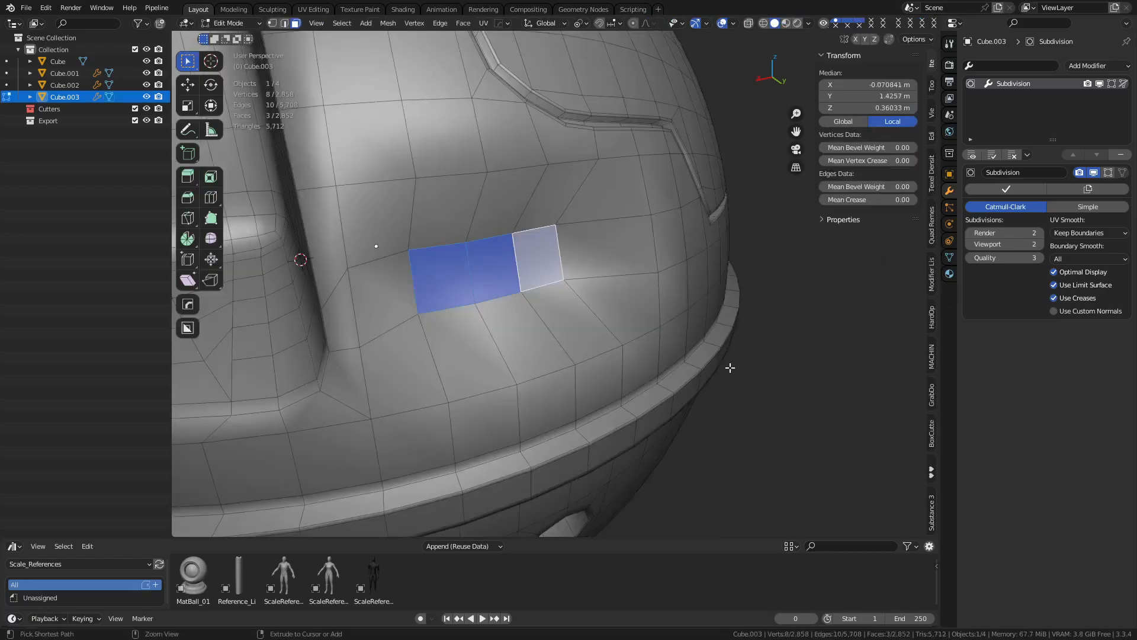
Undo the inward push and inset the four-by-three block of faces around that area by 0.02235 m
{"action": "left_click", "coordinate": [412, 381]}
{"action": "left_click", "coordinate": [585, 178], "text": "ctrl+shift"}
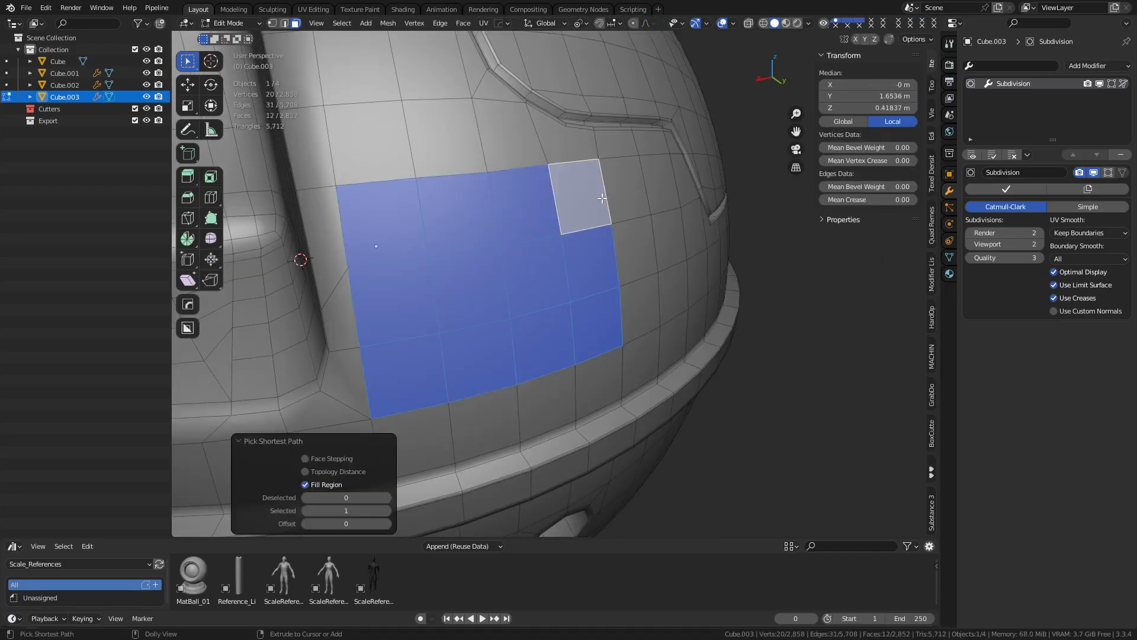
{"action": "key", "text": "i"}
{"action": "left_click", "coordinate": [814, 442]}
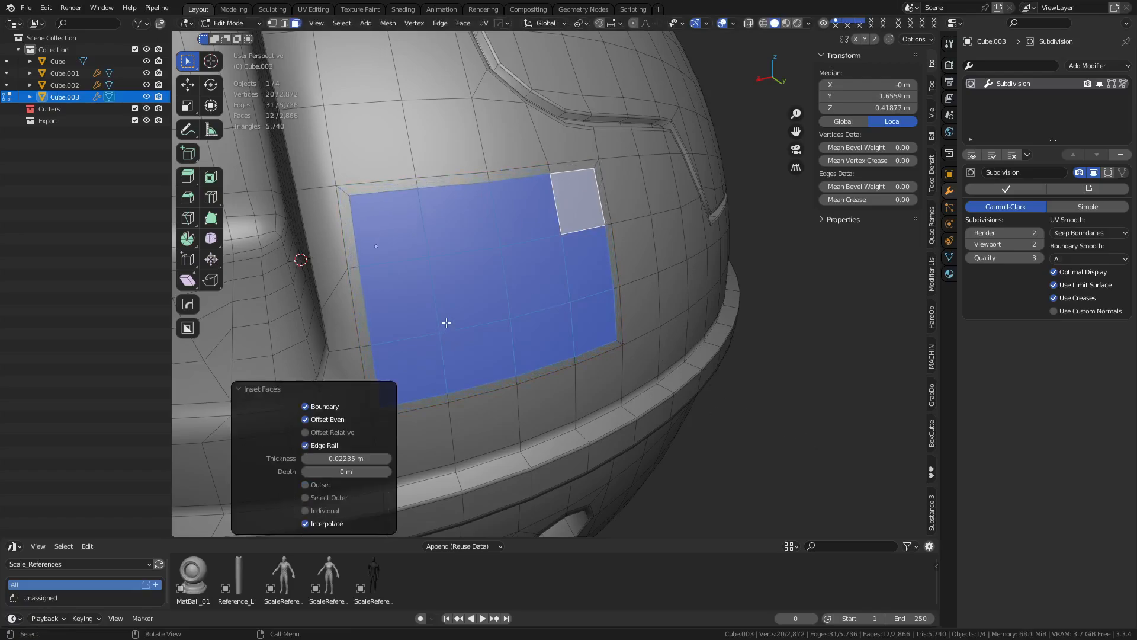
Push the two middle faces of the inset block inward by about 0.289 m with Shrink/Fatten and check the smoothed pocket
{"action": "left_click", "coordinate": [462, 302]}
{"action": "left_click", "coordinate": [538, 270], "text": "ctrl"}
{"action": "key", "text": "alt+s"}
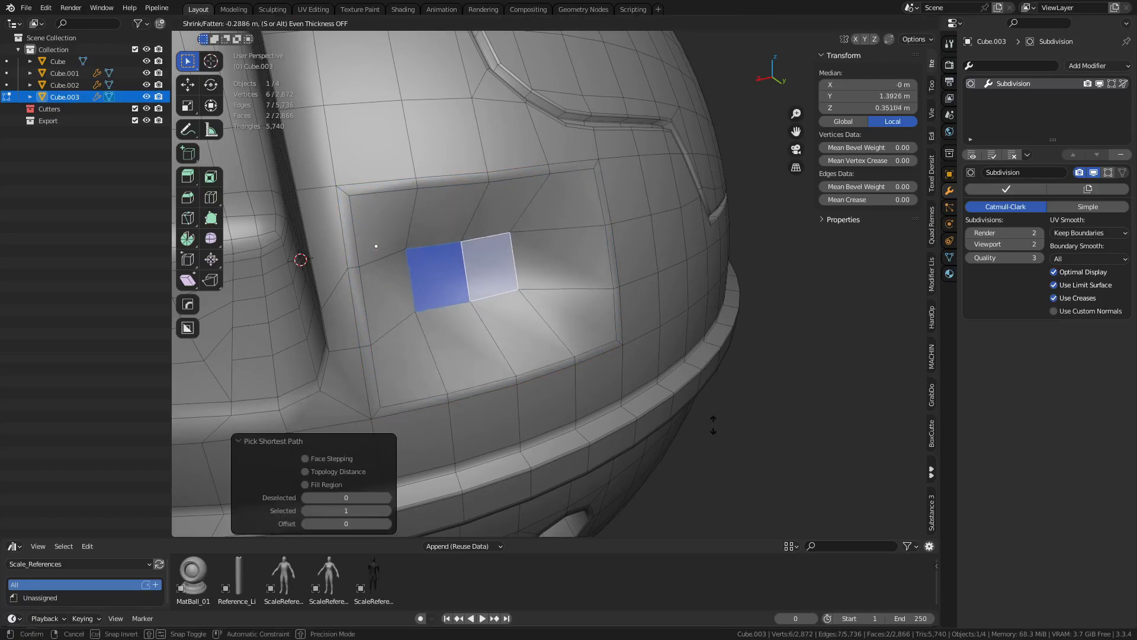
{"action": "left_click", "coordinate": [714, 425]}
{"action": "key", "text": "ctrl+Tab"}
{"action": "left_click", "coordinate": [615, 432]}
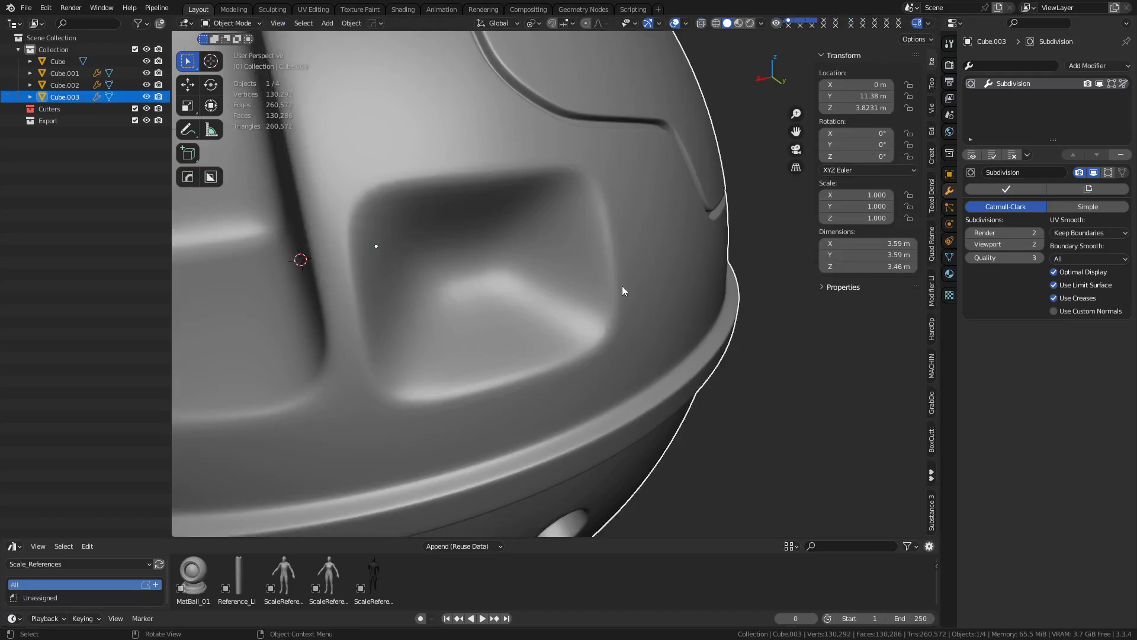
{"action": "middle_click_drag", "start_coordinate": [402, 202], "coordinate": [648, 351]}
{"action": "scroll", "coordinate": [500, 336], "scroll_direction": "down", "scroll_amount": 5}
Symmetrize the whole mesh along Y from the positive to the negative side
{"action": "key", "text": "Tab"}
{"action": "key", "text": "a"}
{"action": "key", "text": "alt+x"}
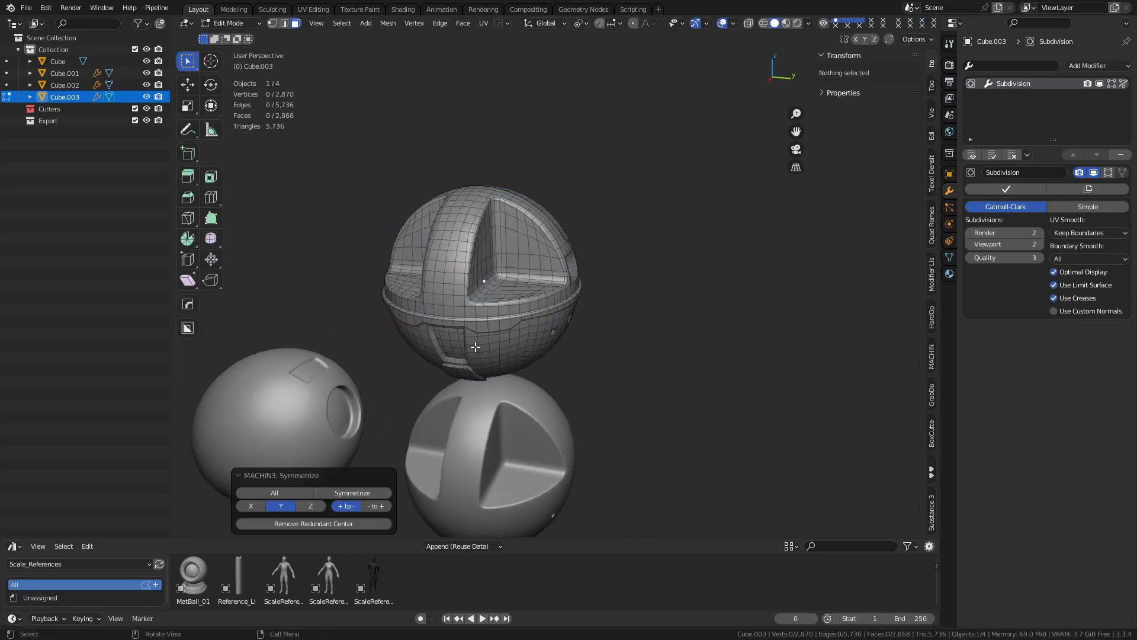
Inspect the symmetrized sphere from several angles with its wireframe, including the new pocket and the groove's rounded corner
{"action": "key", "text": "ctrl+Tab"}
{"action": "left_click", "coordinate": [379, 347]}
{"action": "left_click", "coordinate": [602, 310]}
{"action": "scroll", "coordinate": [572, 339], "scroll_direction": "up", "scroll_amount": 5}
{"action": "middle_click_drag", "start_coordinate": [601, 310], "coordinate": [550, 323]}
{"action": "scroll", "coordinate": [657, 363], "scroll_direction": "down", "scroll_amount": 2}
{"action": "key", "text": "shift+z"}
{"action": "middle_click_drag", "start_coordinate": [440, 270], "coordinate": [595, 333], "text": "shift"}
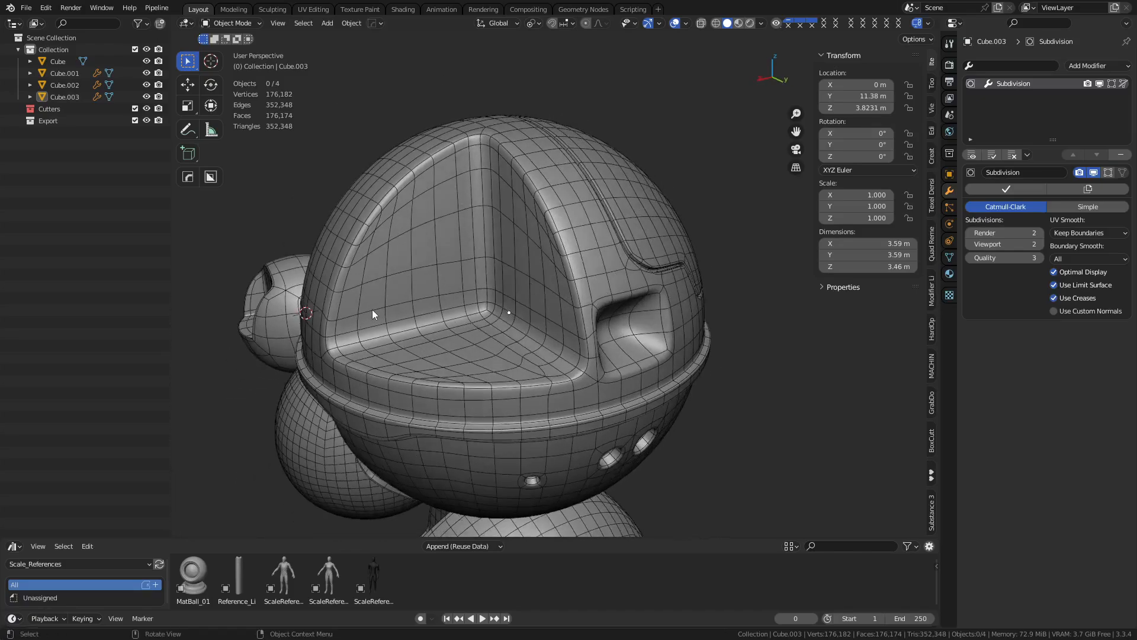
{"action": "middle_click_drag", "start_coordinate": [662, 232], "coordinate": [589, 302]}
{"action": "scroll", "coordinate": [586, 287], "scroll_direction": "up", "scroll_amount": 4}
Dissolve the diagonal edge loop that crosses the groove at its rounded corner above the pocket
{"action": "key", "text": "ctrl+Tab"}
{"action": "left_click", "coordinate": [652, 287]}
{"action": "scroll", "coordinate": [589, 302], "scroll_direction": "up", "scroll_amount": 5}
{"action": "key", "text": "2"}
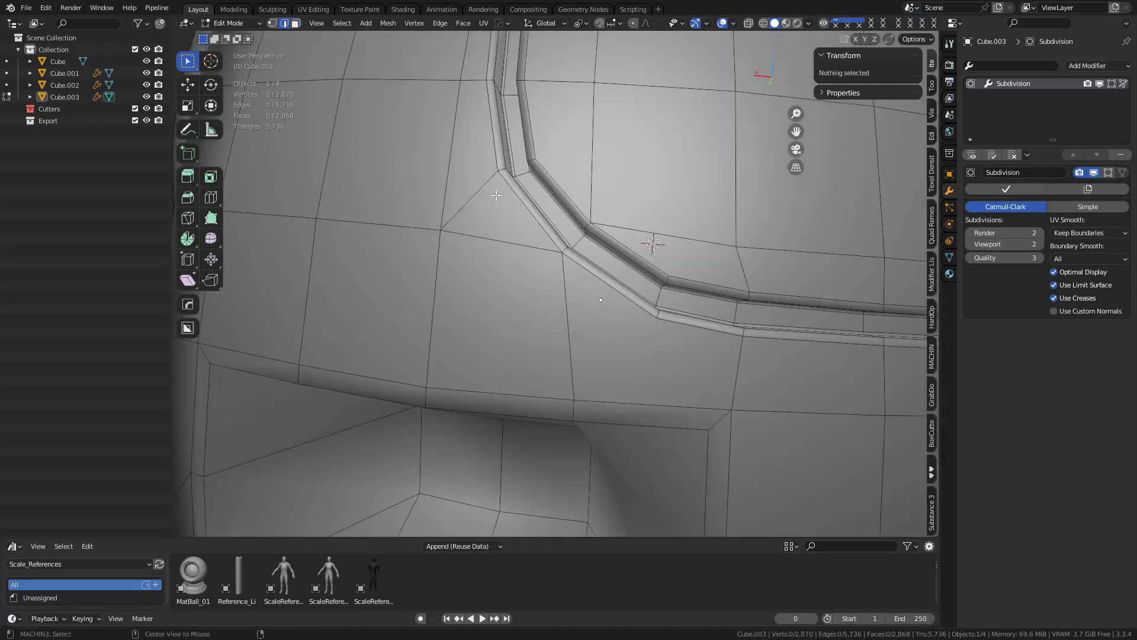
{"action": "left_click", "coordinate": [481, 193], "text": "alt"}
{"action": "key", "text": "ctrl+x"}
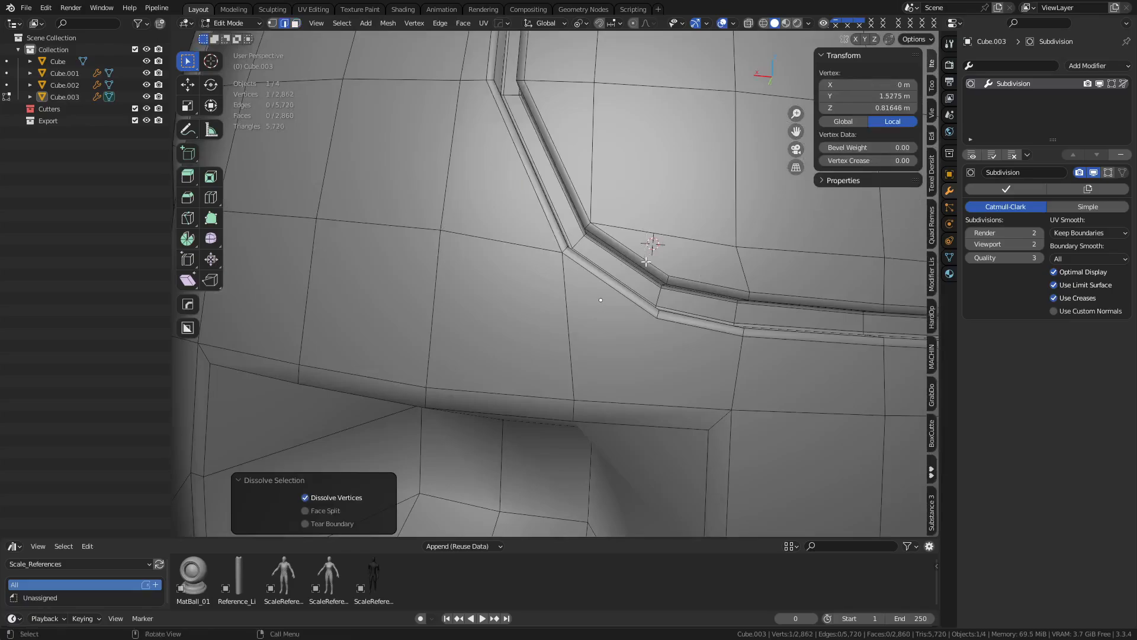
Undo the dissolving of the diagonal edge loop at the groove's rounded corner
{"action": "key", "text": "ctrl+r"}
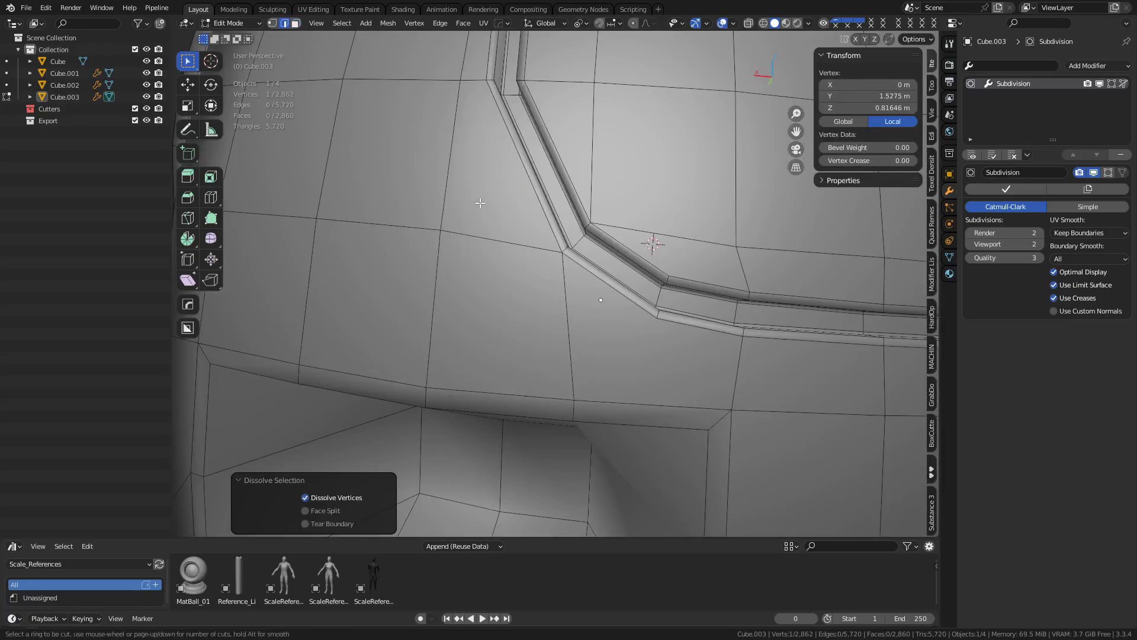
{"action": "key", "text": "Escape"}
{"action": "mouse_move", "coordinate": [634, 222]}
{"action": "middle_mouse_down"}
{"action": "mouse_move", "coordinate": [696, 294]}
{"action": "mouse_move", "coordinate": [624, 232]}
{"action": "middle_mouse_up"}
{"action": "key", "text": "ctrl+z"}
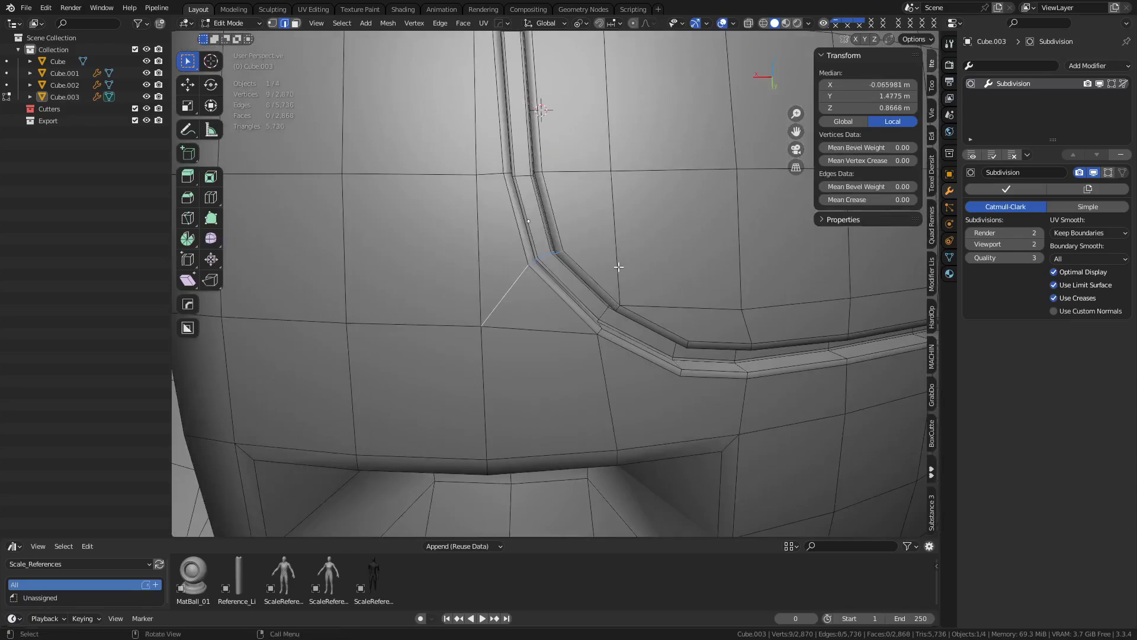
Start Surface Slide and move the vertex just above the groove's step corner by about 0.049 m in X along the sphere
{"action": "scroll", "coordinate": [596, 267], "scroll_direction": "down", "scroll_amount": 3}
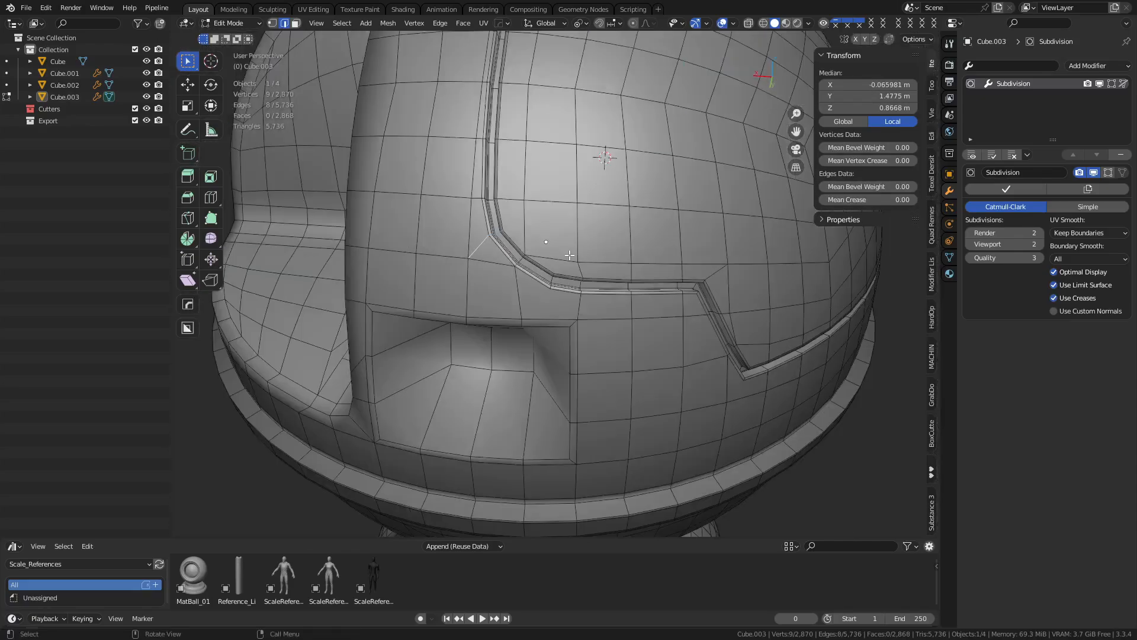
{"action": "middle_click_drag", "start_coordinate": [594, 280], "coordinate": [571, 266], "text": "shift"}
{"action": "middle_click_drag", "start_coordinate": [673, 323], "coordinate": [485, 277], "text": "shift"}
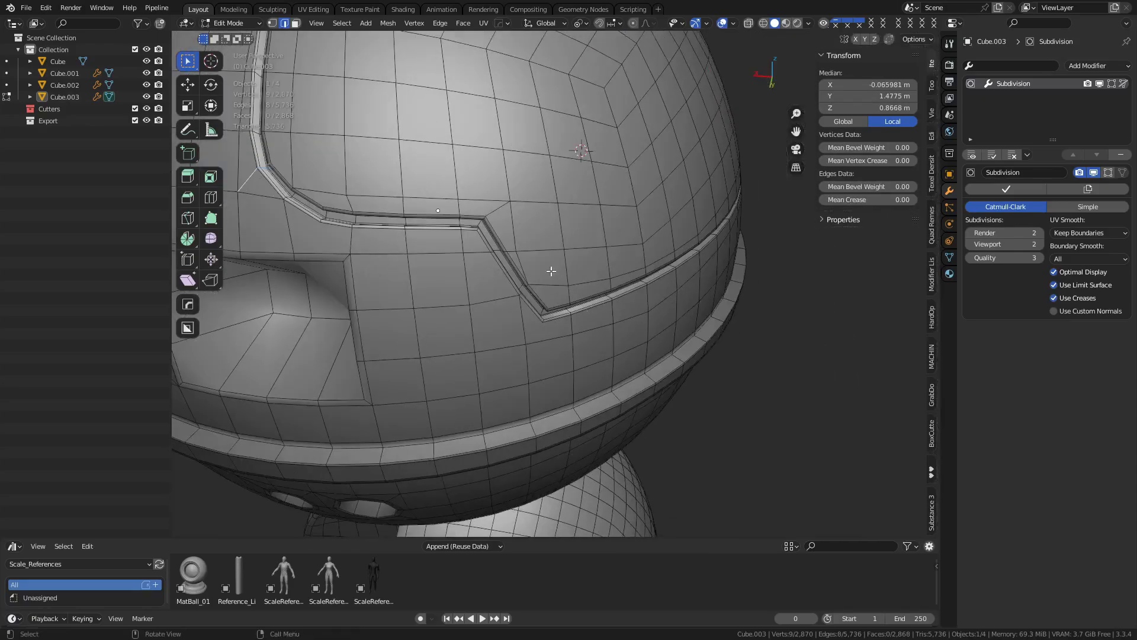
{"action": "middle_click_drag", "start_coordinate": [615, 295], "coordinate": [576, 325], "text": "shift"}
{"action": "key", "text": "3"}
{"action": "left_click", "coordinate": [575, 315]}
{"action": "key", "text": "1"}
{"action": "left_click", "coordinate": [533, 267]}
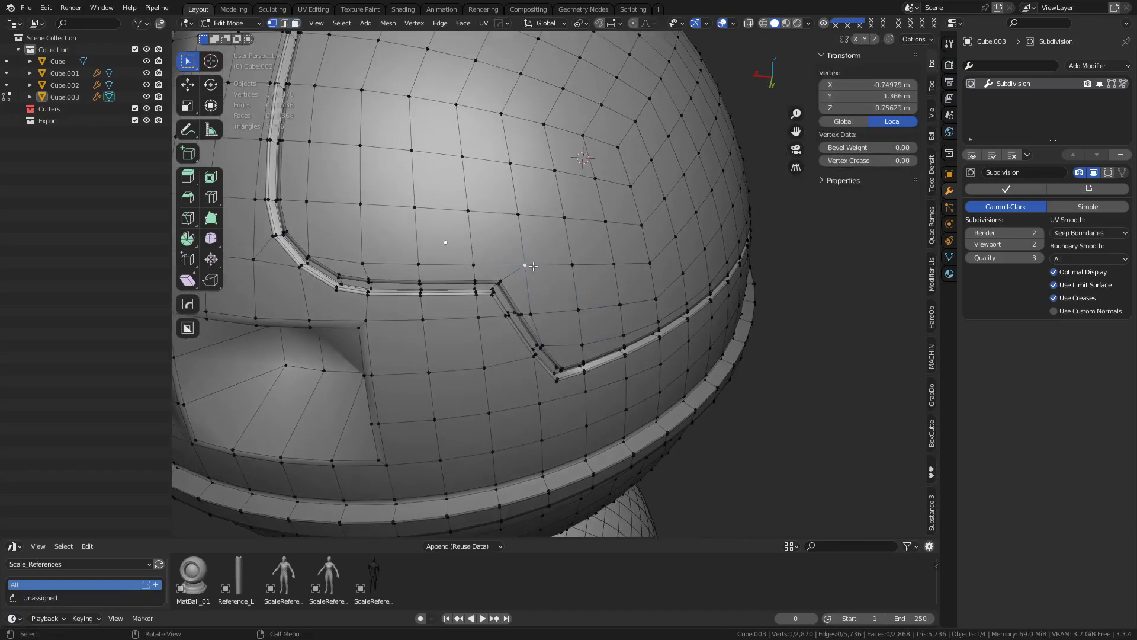
{"action": "right_click", "coordinate": [533, 266]}
{"action": "left_click", "coordinate": [598, 273]}
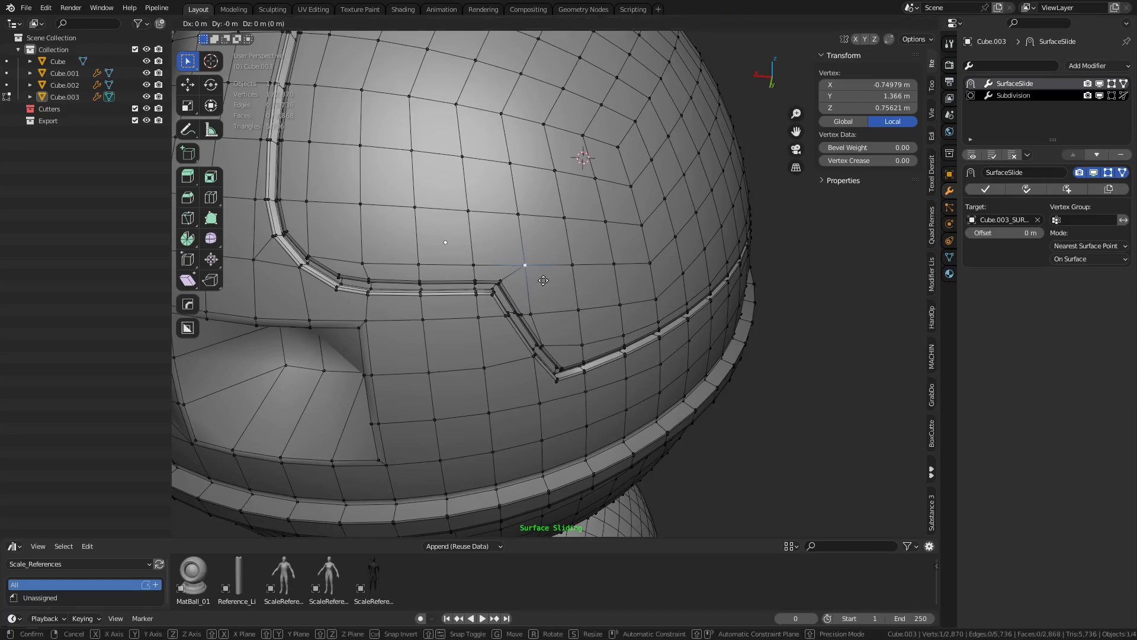
{"action": "key", "text": "g"}
{"action": "left_click", "coordinate": [381, 294]}
{"action": "scroll", "coordinate": [589, 361], "scroll_direction": "up", "scroll_amount": 2}
{"action": "mouse_move", "coordinate": [623, 332]}
{"action": "middle_mouse_down"}
{"action": "mouse_move", "coordinate": [624, 310]}
{"action": "mouse_move", "coordinate": [613, 312]}
{"action": "middle_mouse_up"}
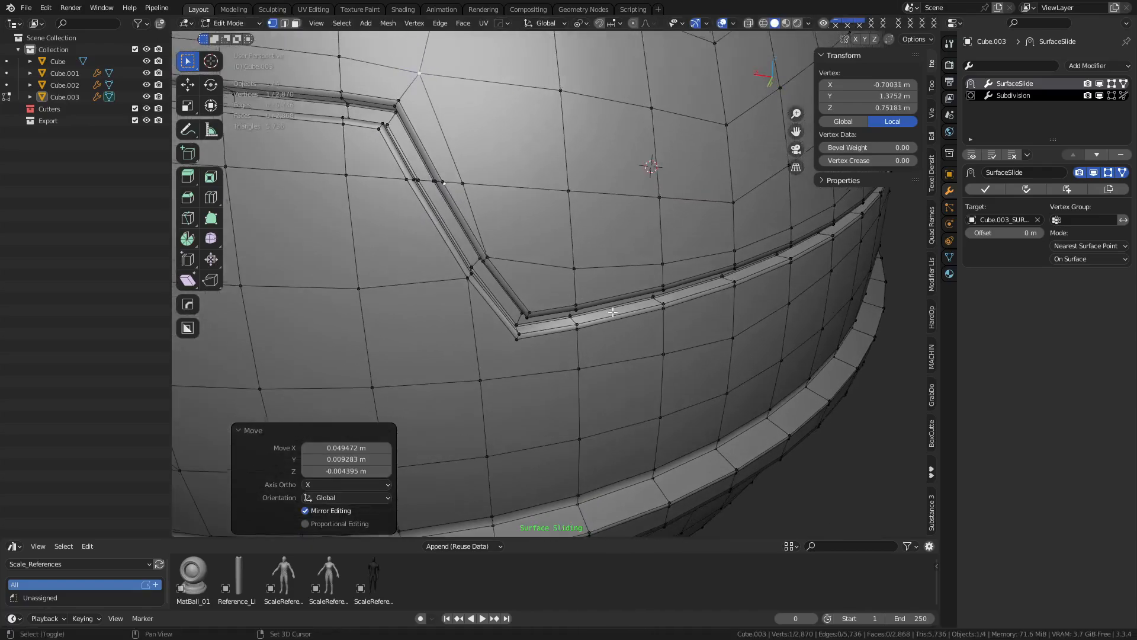
{"action": "key", "text": "2"}
{"action": "left_click", "coordinate": [478, 228]}
{"action": "middle_click_drag", "start_coordinate": [586, 197], "coordinate": [548, 292], "text": "shift"}
{"action": "scroll", "coordinate": [561, 259], "scroll_direction": "down", "scroll_amount": 4}
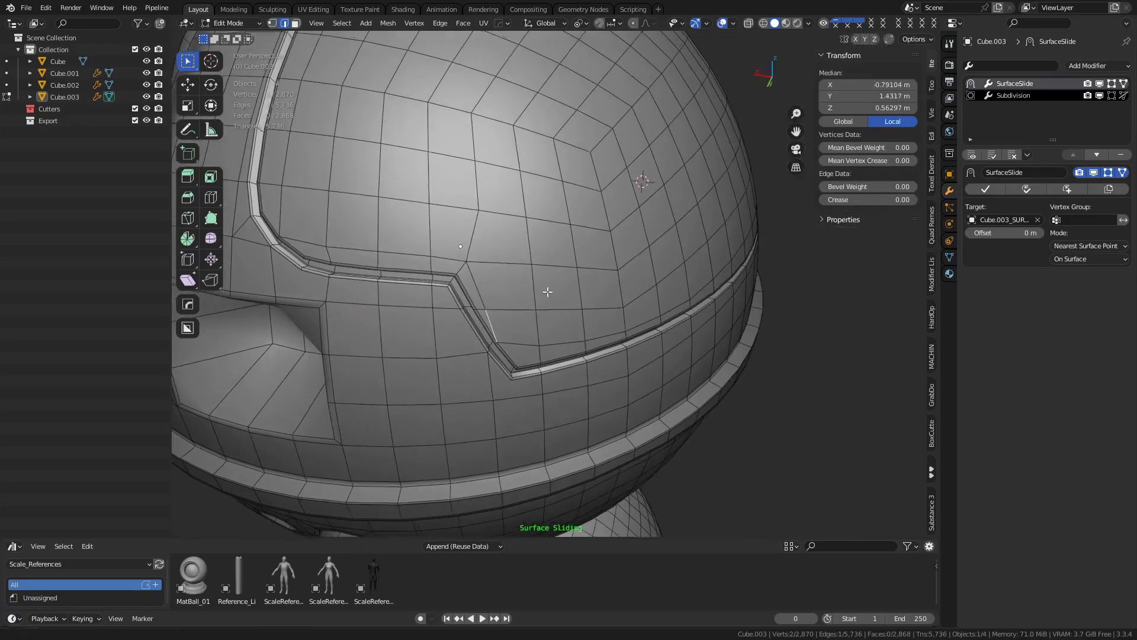
{"action": "key", "text": "k"}
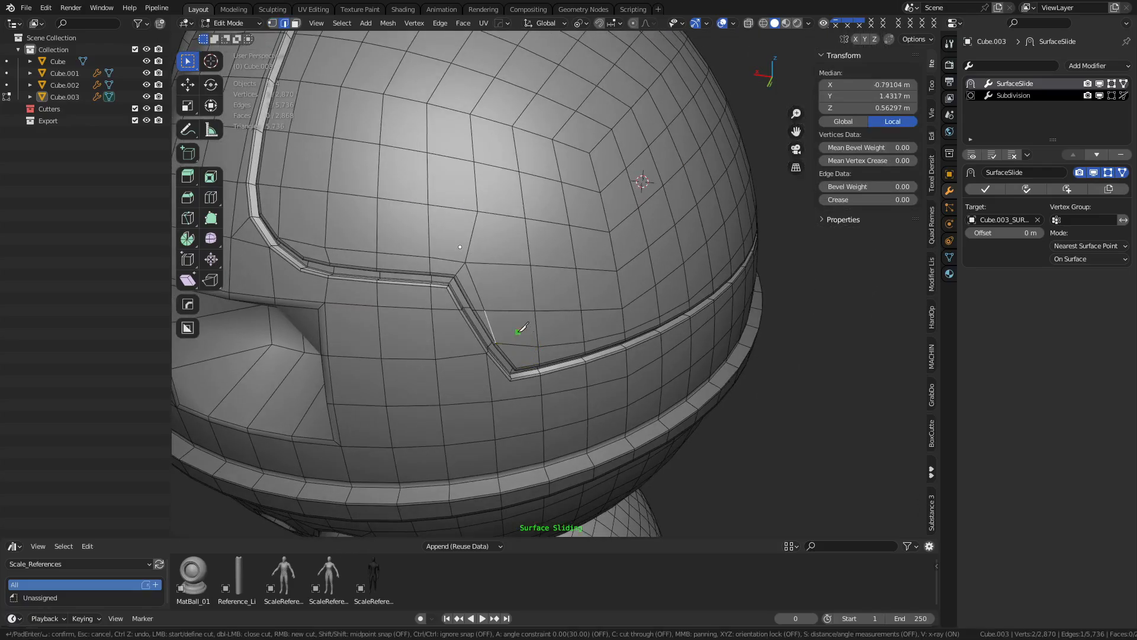
{"action": "key", "text": "Escape"}
Select the three-by-five block of faces above the lowered groove section and inset it by 0.0214 m
{"action": "key", "text": "3"}
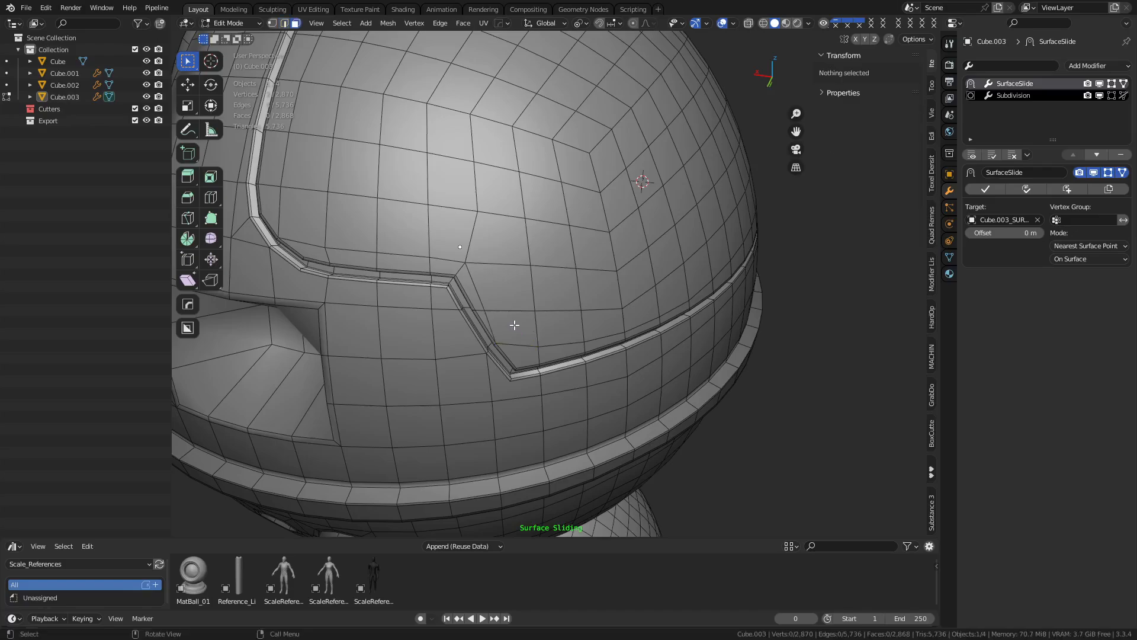
{"action": "left_click", "coordinate": [513, 324]}
{"action": "left_click", "coordinate": [602, 250], "text": "ctrl+shift"}
{"action": "left_click", "coordinate": [584, 178], "text": "ctrl+shift"}
{"action": "left_click", "coordinate": [578, 163], "text": "ctrl+shift"}
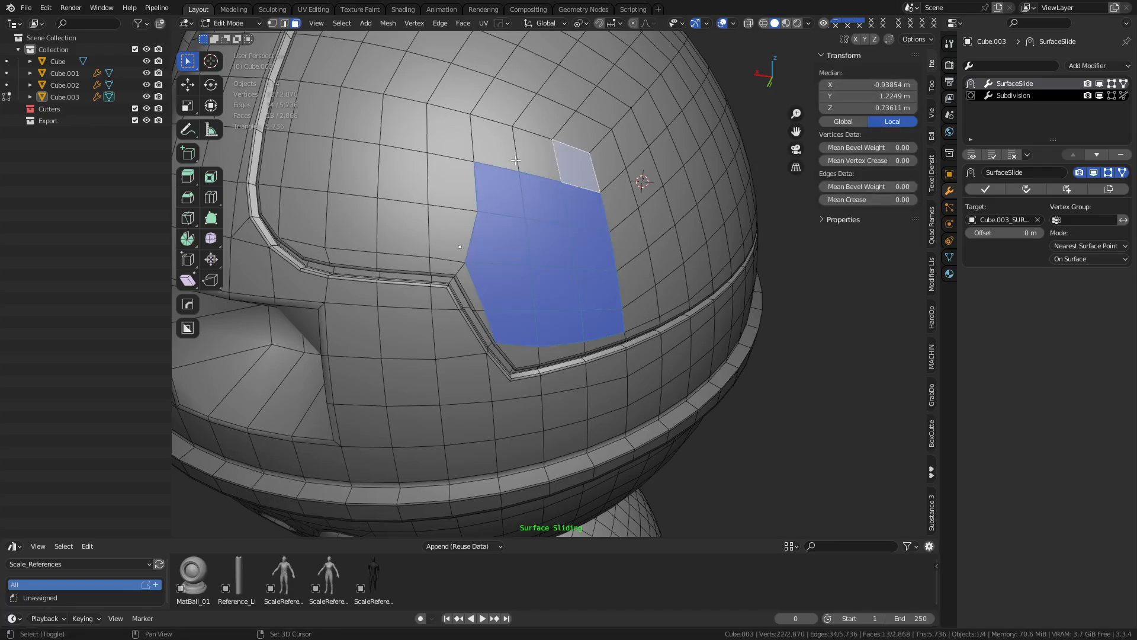
{"action": "left_click", "coordinate": [498, 145], "text": "ctrl+shift"}
{"action": "key", "text": "i"}
{"action": "left_click", "coordinate": [763, 319]}
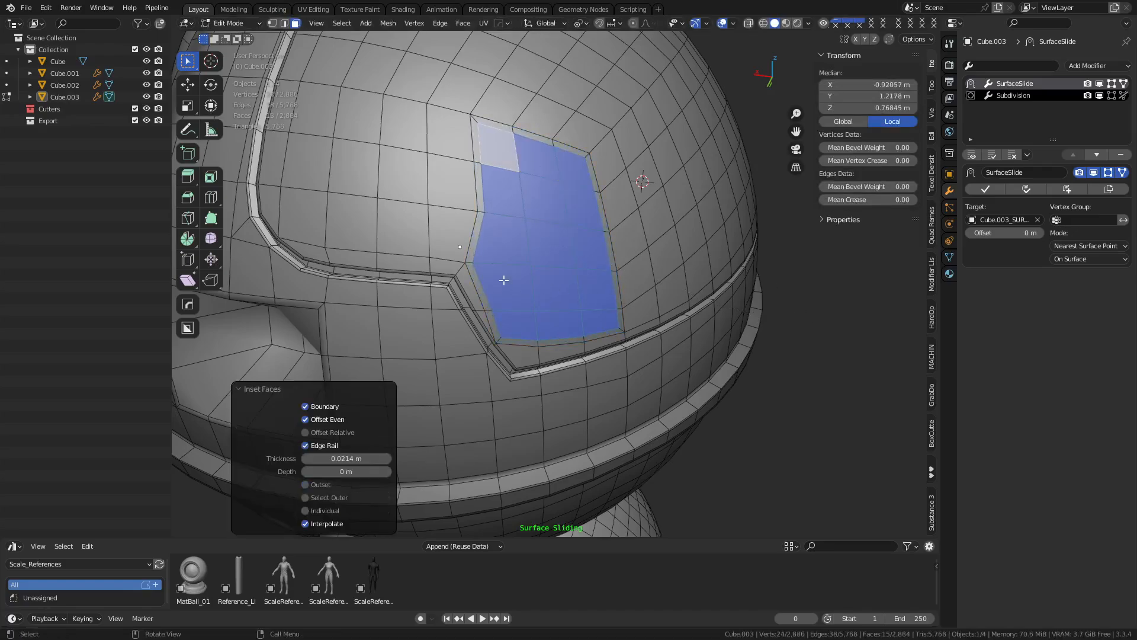
Straighten the inset block's long border nearest the groove's slanted segment
{"action": "key", "text": "2"}
{"action": "left_click", "coordinate": [484, 298]}
{"action": "left_click", "coordinate": [480, 269], "text": "shift"}
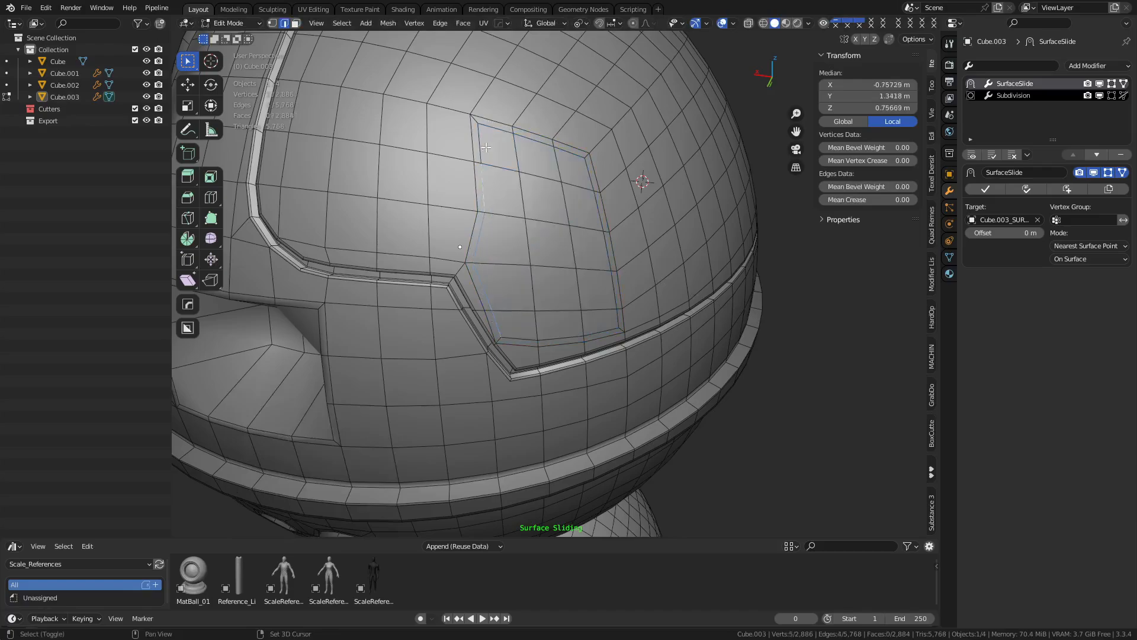
{"action": "key", "text": "alt+a"}
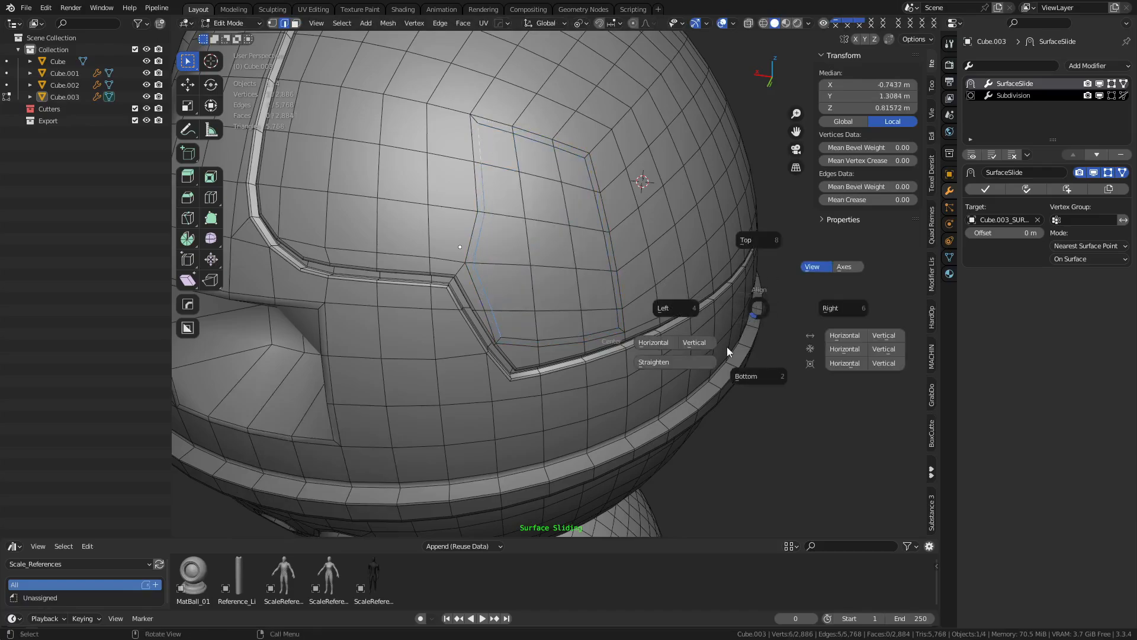
{"action": "left_click", "coordinate": [705, 361]}
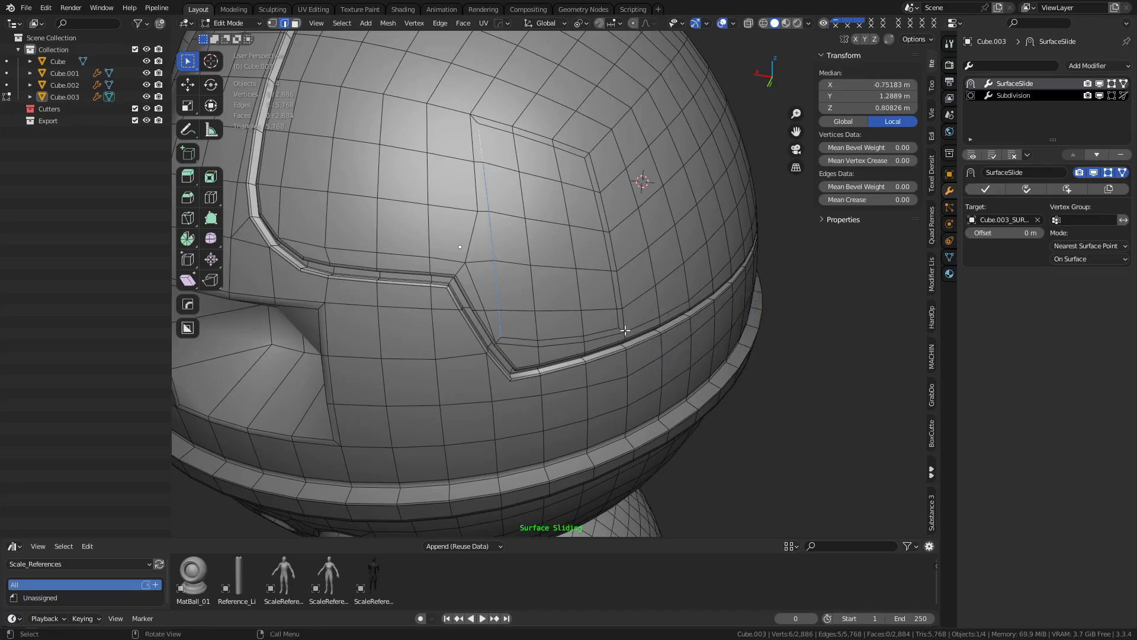
Straighten the inset block's opposite long border and edge-slide it inward by a factor of about 0.25
{"action": "left_click", "coordinate": [614, 315]}
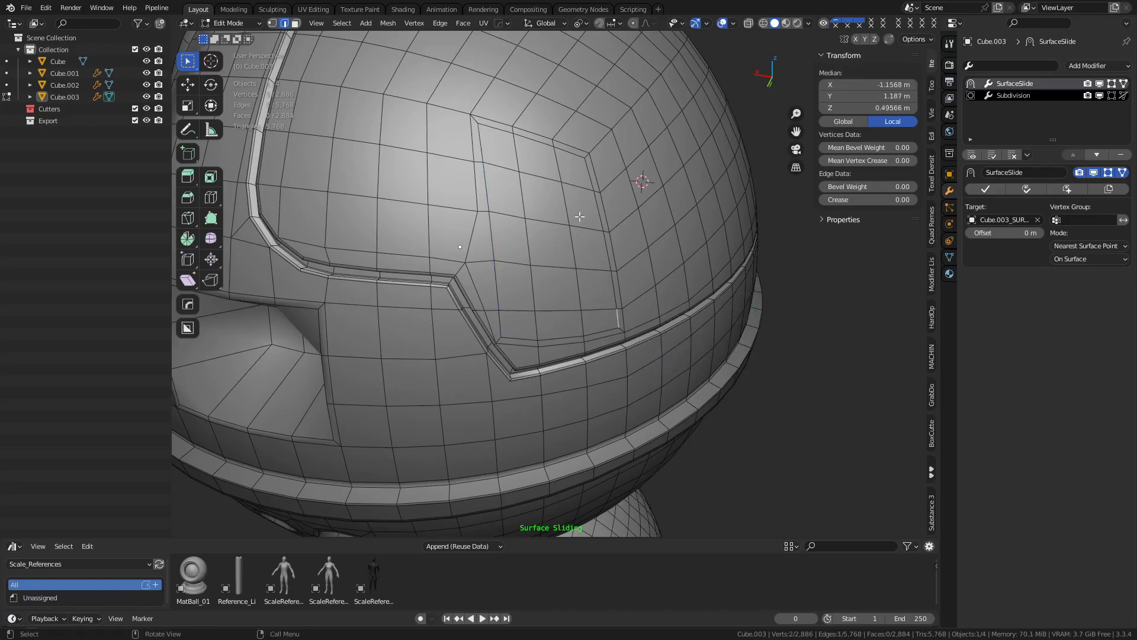
{"action": "left_click", "coordinate": [588, 169], "text": "ctrl"}
{"action": "key", "text": "alt+a"}
{"action": "left_click", "coordinate": [783, 408]}
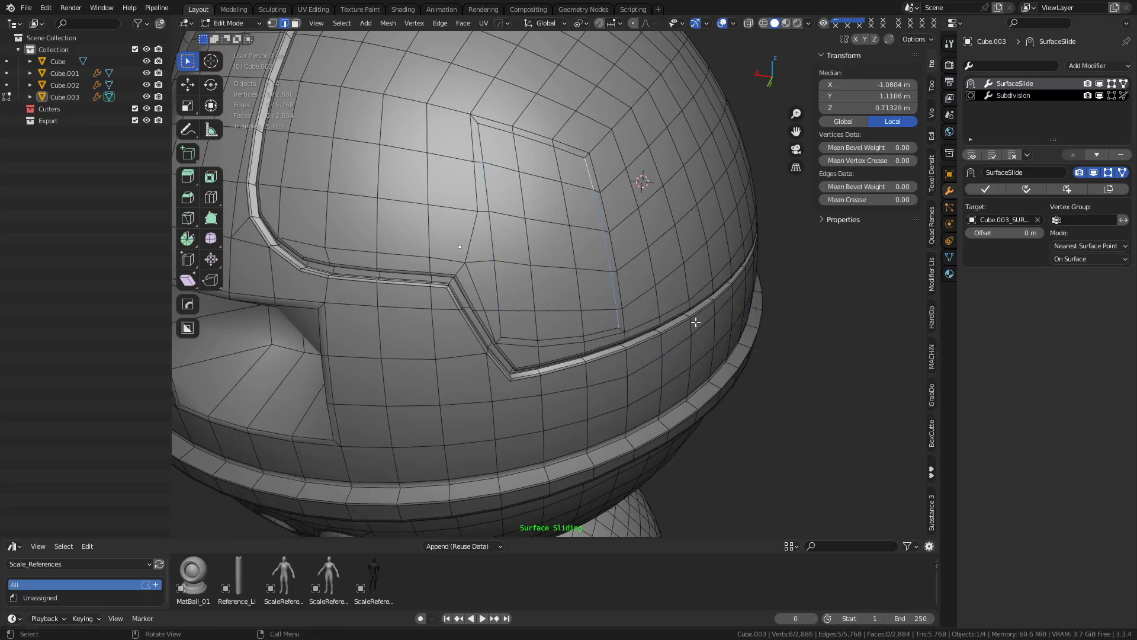
{"action": "key", "text": "g"}
{"action": "key", "text": "g"}
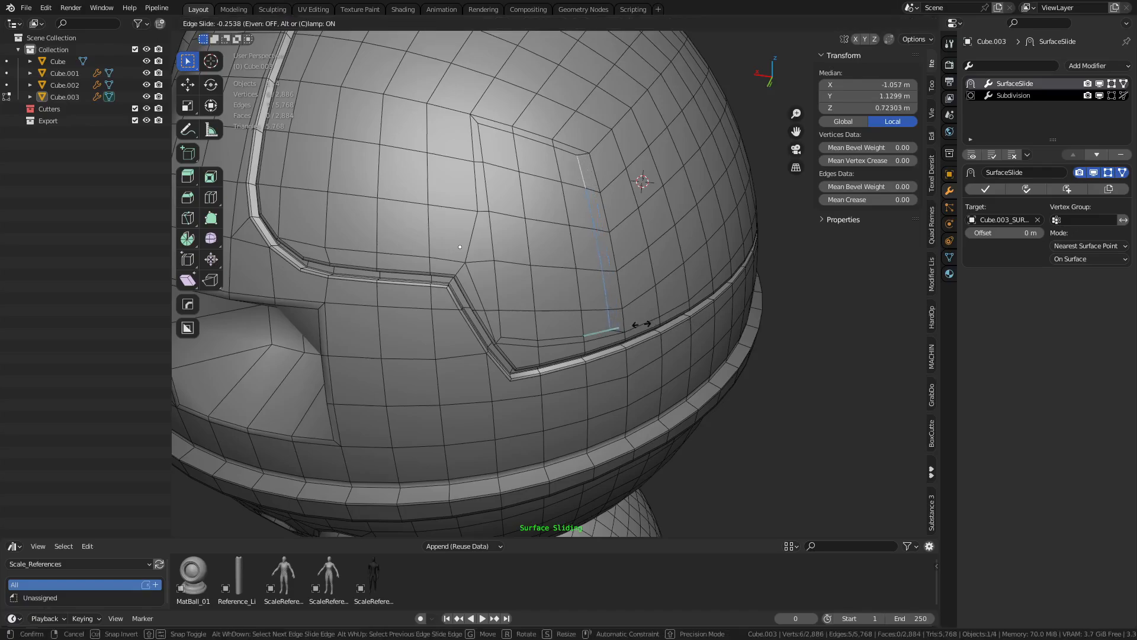
{"action": "left_click", "coordinate": [642, 324]}
Straighten the inset block's two short borders, the lower one beside the groove and the upper one
{"action": "left_click", "coordinate": [516, 336]}
{"action": "left_click", "coordinate": [598, 332], "text": "ctrl"}
{"action": "key", "text": "alt+a"}
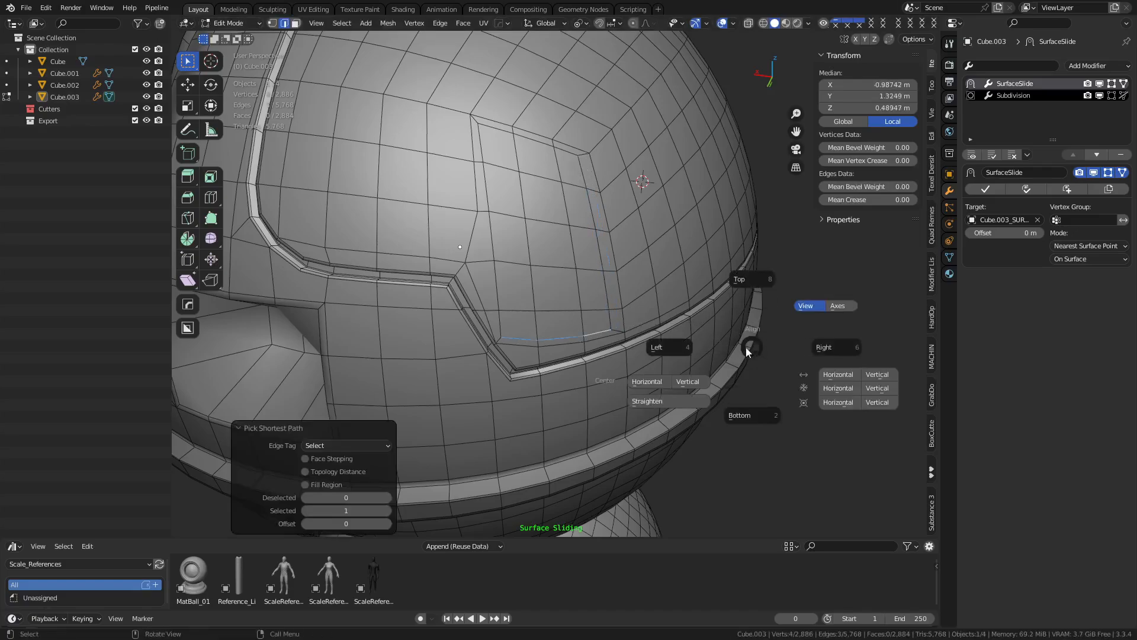
{"action": "left_click", "coordinate": [647, 401]}
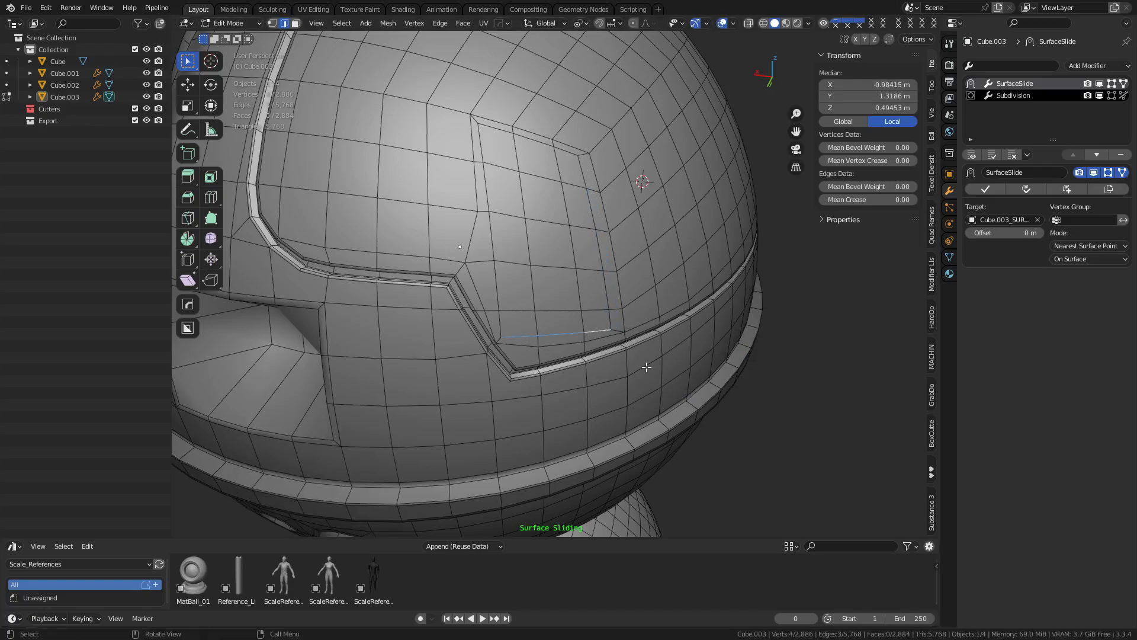
{"action": "left_click", "coordinate": [497, 137]}
{"action": "left_click", "coordinate": [562, 148], "text": "ctrl"}
{"action": "key", "text": "alt+a"}
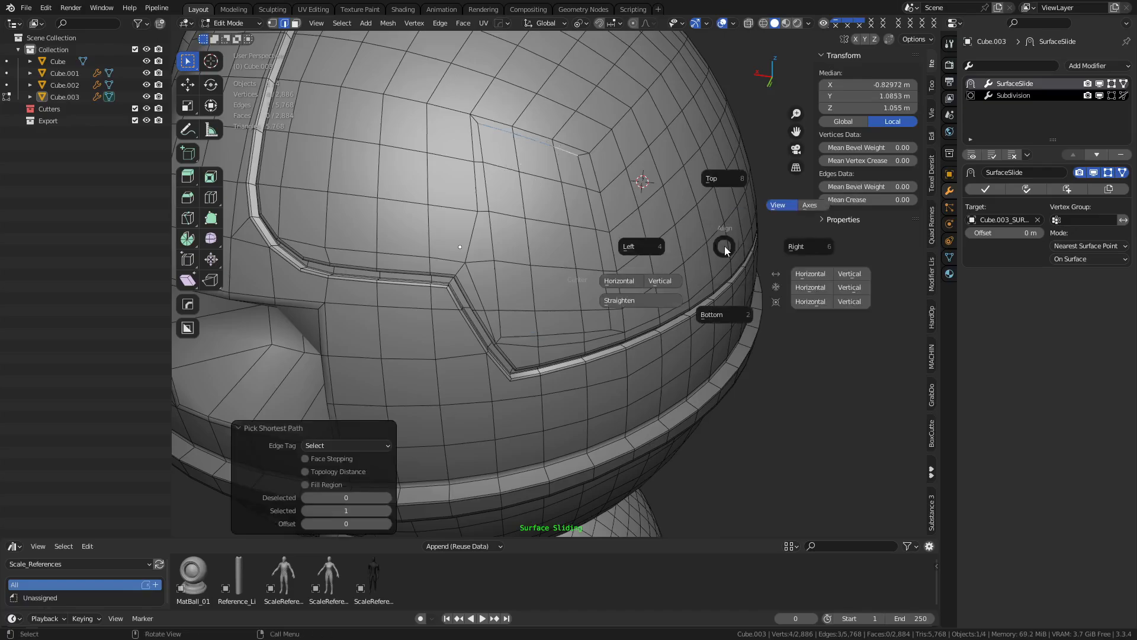
{"action": "left_click", "coordinate": [664, 298]}
Inset the straightened block of faces again with a thickness of 0.01846 m and a depth of 0.01678 m
{"action": "left_click", "coordinate": [521, 323]}
{"action": "left_click", "coordinate": [568, 165], "text": "ctrl+shift"}
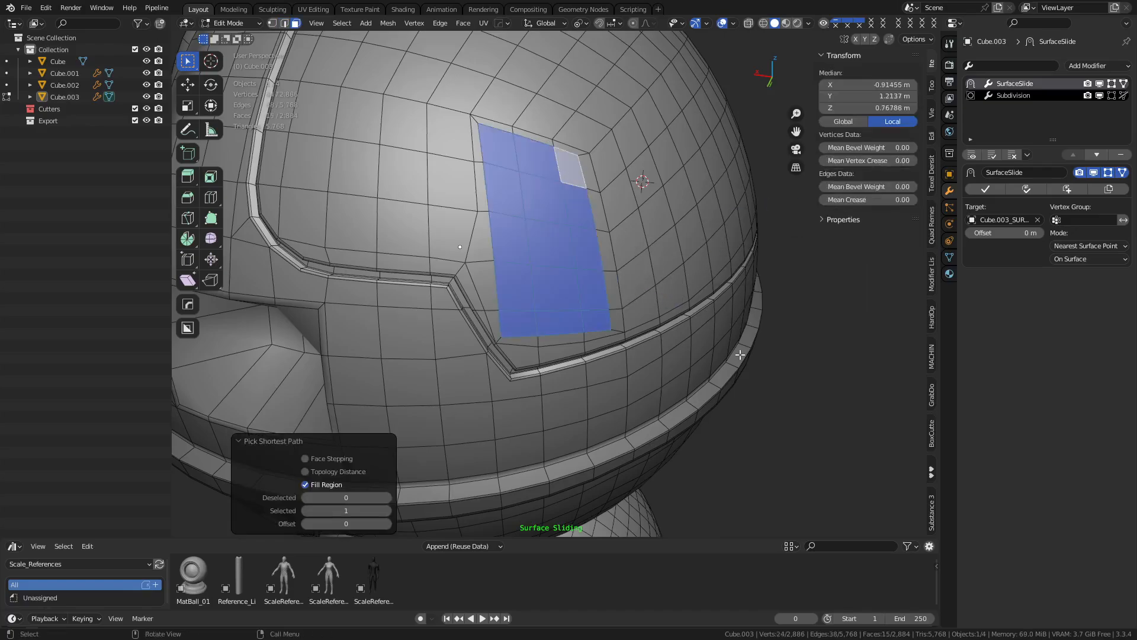
{"action": "key", "text": "i"}
{"action": "left_click", "coordinate": [688, 334]}
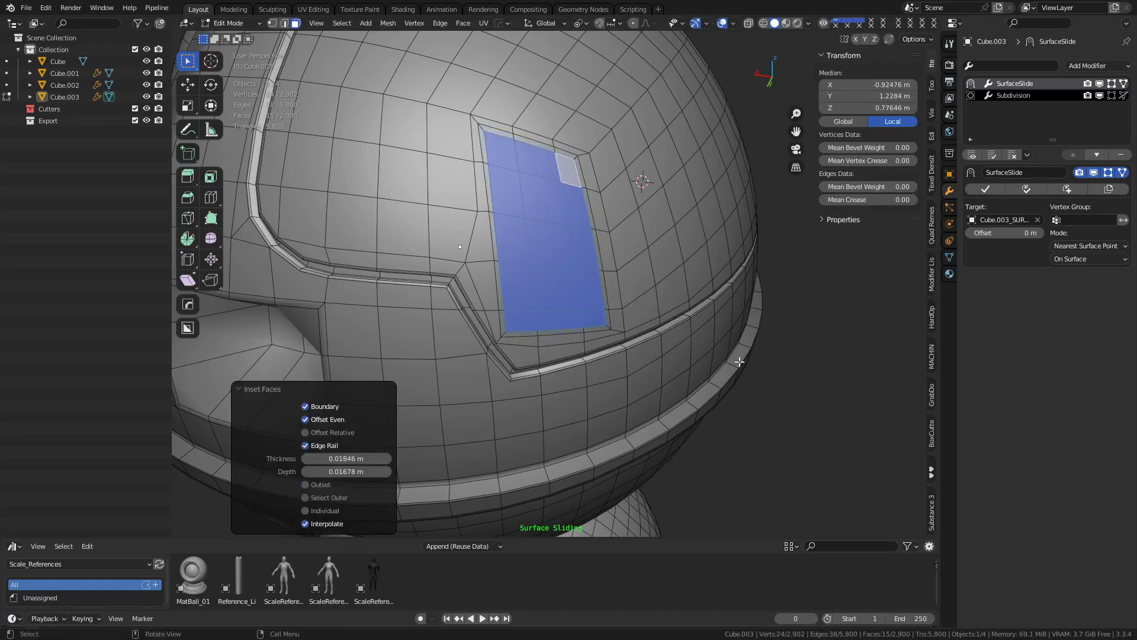
Finish Surface Slide and extrude the selected block of faces into the sphere by about 0.073 m
{"action": "key", "text": "q"}
{"action": "mouse_move", "coordinate": [720, 353]}
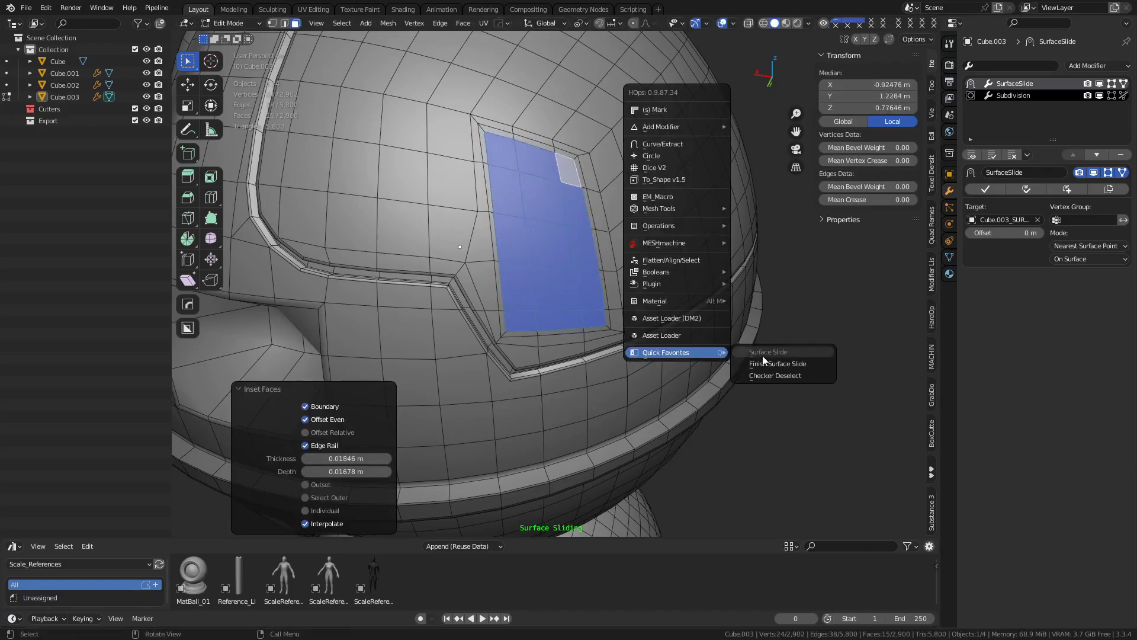
{"action": "left_click", "coordinate": [768, 363]}
{"action": "key", "text": "e"}
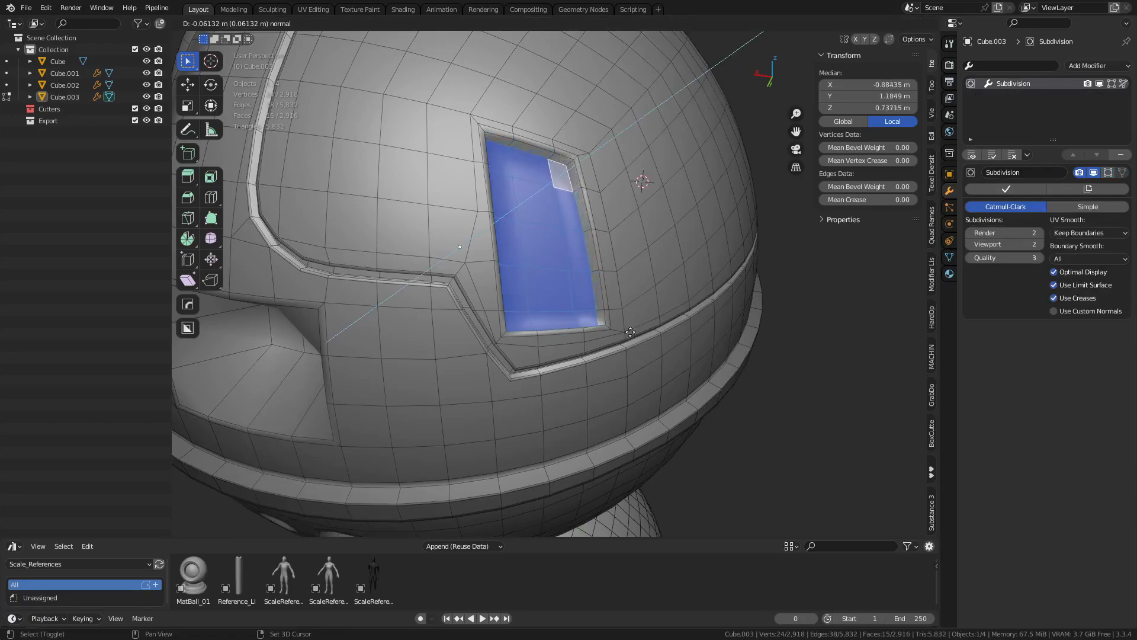
{"action": "left_click", "coordinate": [610, 328]}
{"action": "key", "text": "s"}
{"action": "right_click", "coordinate": [800, 365]}
{"action": "key", "text": "e"}
{"action": "key", "text": "s"}
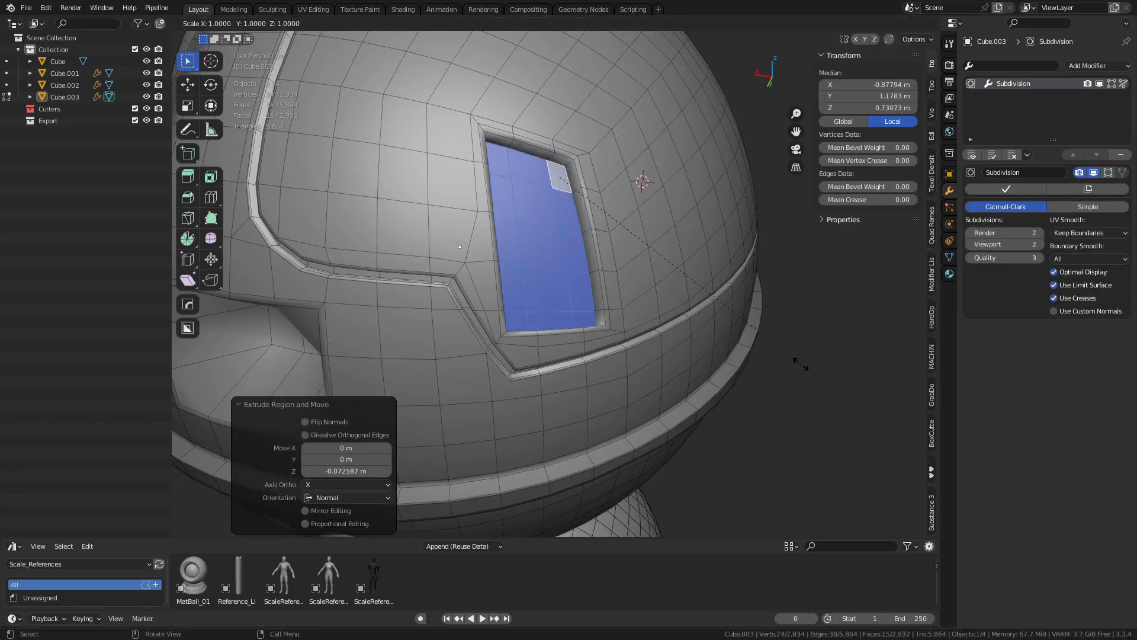
{"action": "right_click", "coordinate": [789, 361]}
{"action": "key", "text": "q"}
{"action": "mouse_move", "coordinate": [790, 366]}
{"action": "left_click", "coordinate": [835, 361]}
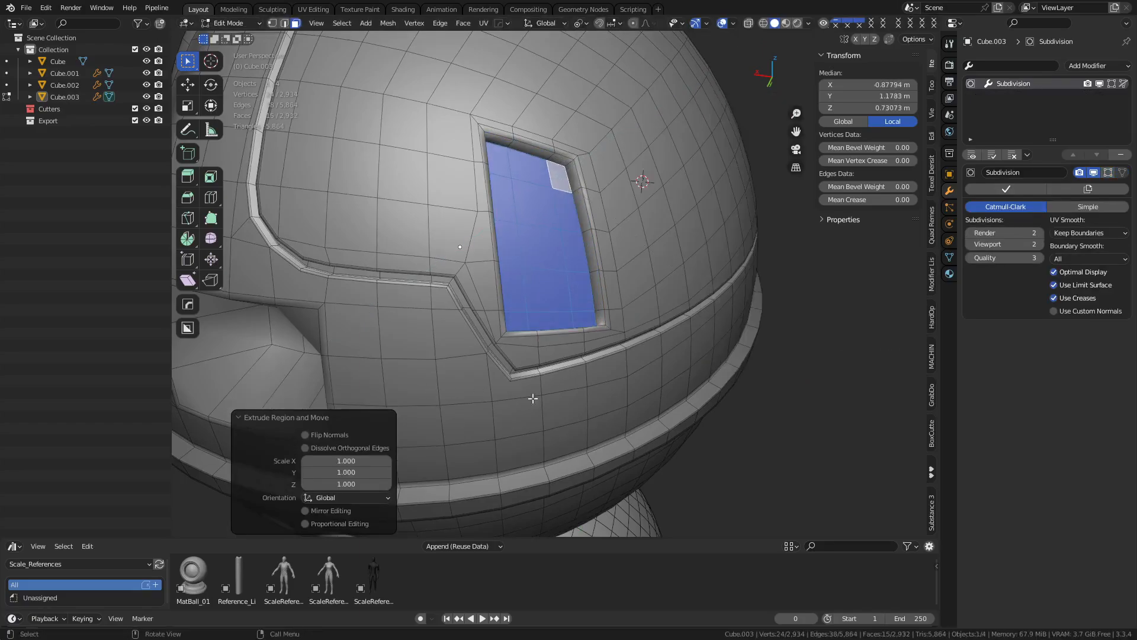
Inset the recess floor by 0.01211 m and check the smoothed recess in Object Mode before resuming mesh editing
{"action": "key", "text": "i"}
{"action": "left_click", "coordinate": [802, 406]}
{"action": "key", "text": "ctrl+Tab"}
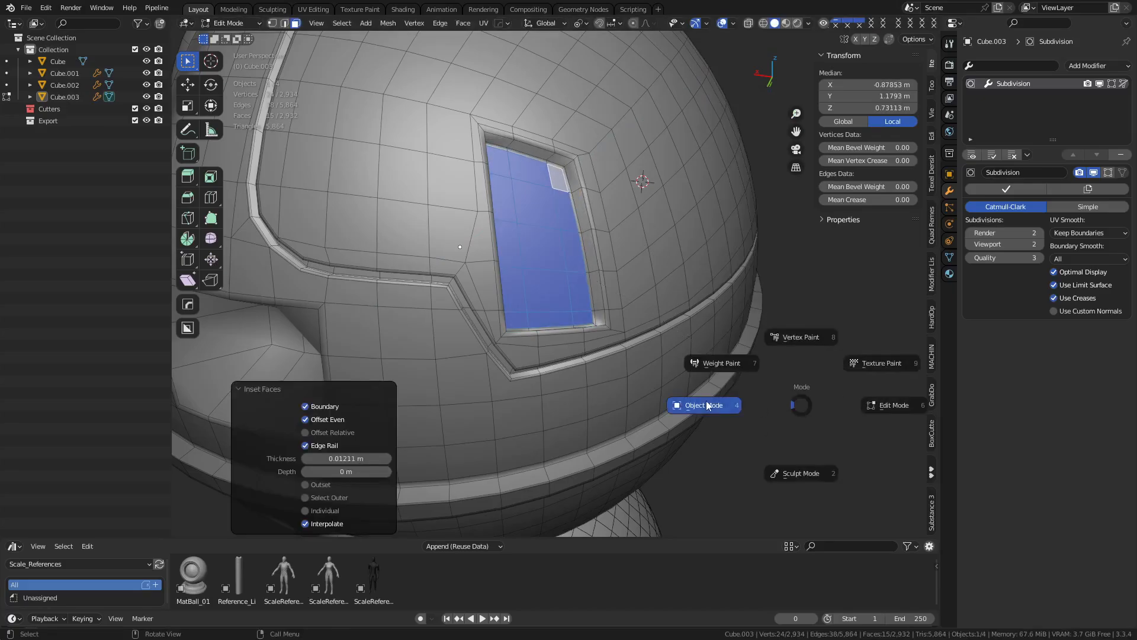
{"action": "left_click", "coordinate": [709, 404]}
{"action": "key", "text": "alt+a"}
{"action": "middle_click_drag", "start_coordinate": [705, 402], "coordinate": [712, 361]}
{"action": "scroll", "coordinate": [585, 382], "scroll_direction": "up", "scroll_amount": 3}
{"action": "key", "text": "ctrl+Tab"}
{"action": "left_click", "coordinate": [783, 361]}
{"action": "key", "text": "alt+z"}
{"action": "key", "text": "alt+z"}
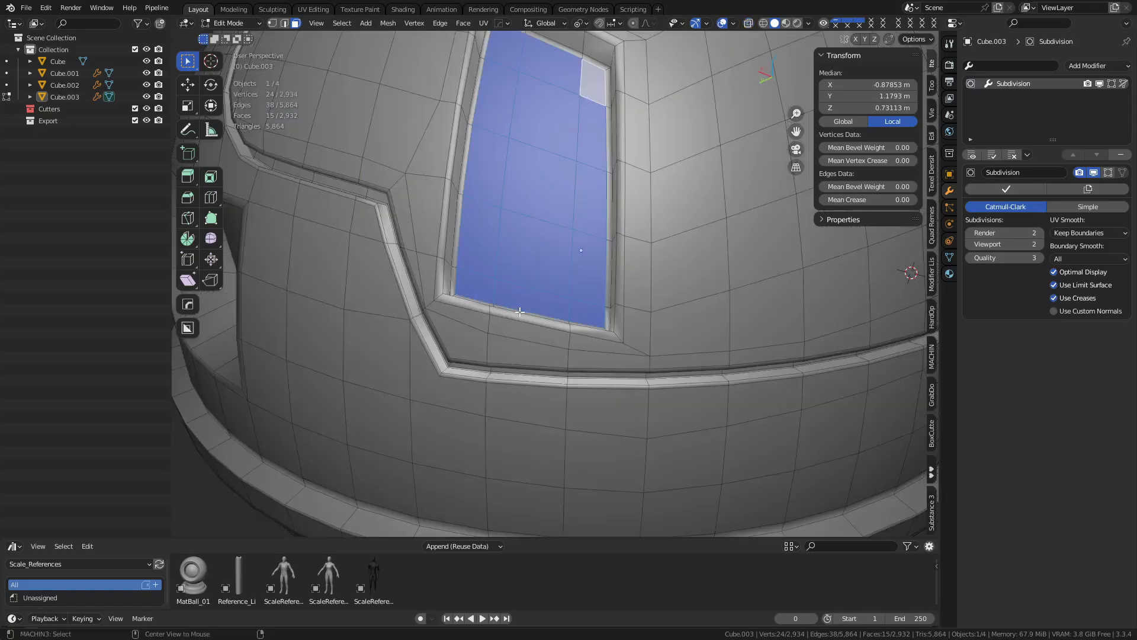
Select the recess faces from the floor out to the surrounding rim and dissolve them into a single face
{"action": "key", "text": "1"}
{"action": "left_click", "coordinate": [432, 306]}
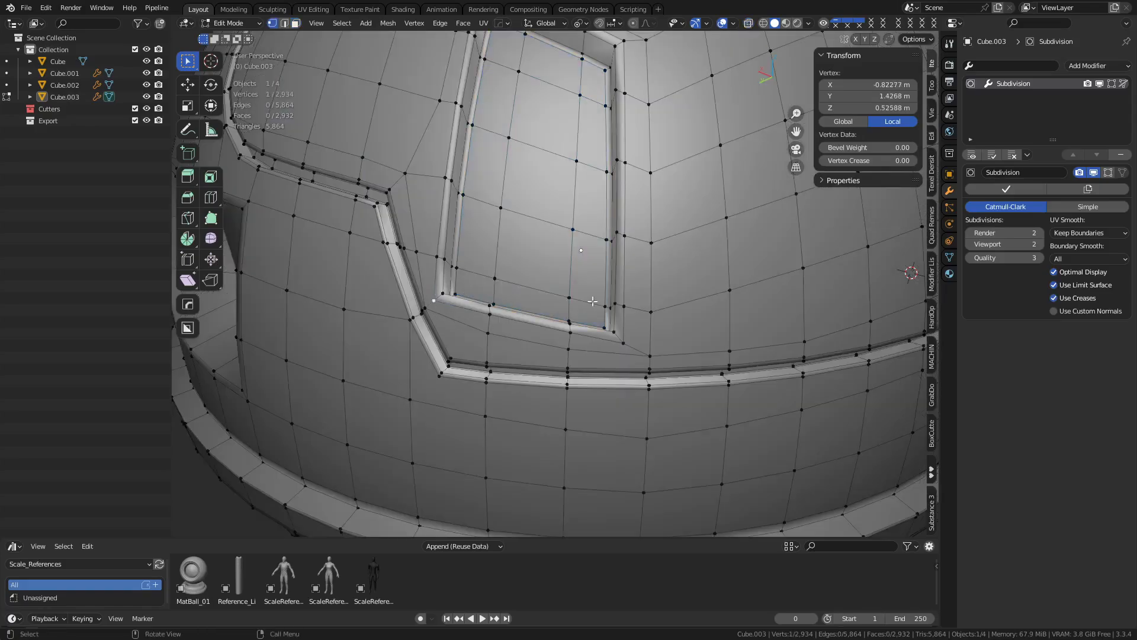
{"action": "middle_click_drag", "start_coordinate": [635, 218], "coordinate": [577, 169]}
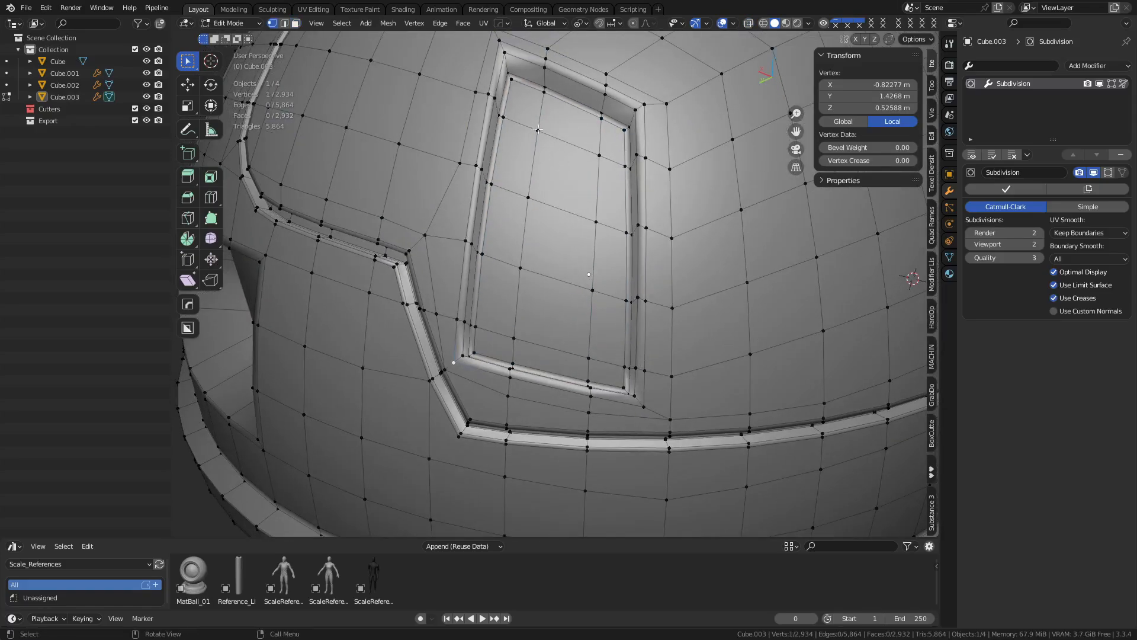
{"action": "key", "text": "3"}
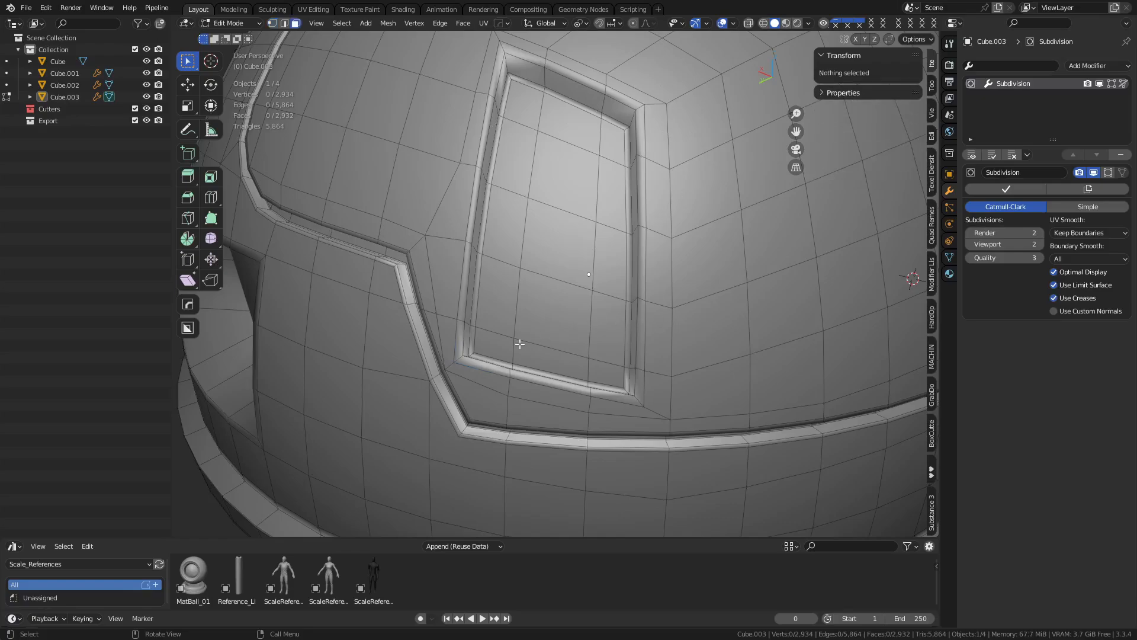
{"action": "left_click", "coordinate": [492, 355]}
{"action": "left_click", "coordinate": [611, 138], "text": "ctrl+shift"}
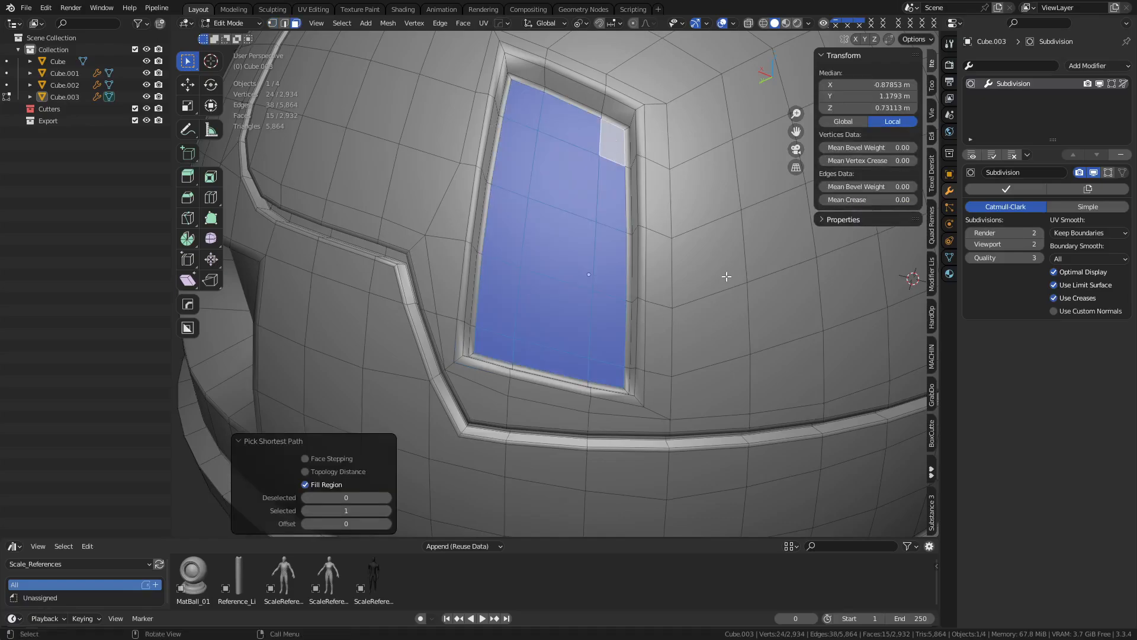
{"action": "key", "text": "ctrl+KP_Add"}
{"action": "key", "text": "ctrl+KP_Add"}
{"action": "key", "text": "ctrl+z"}
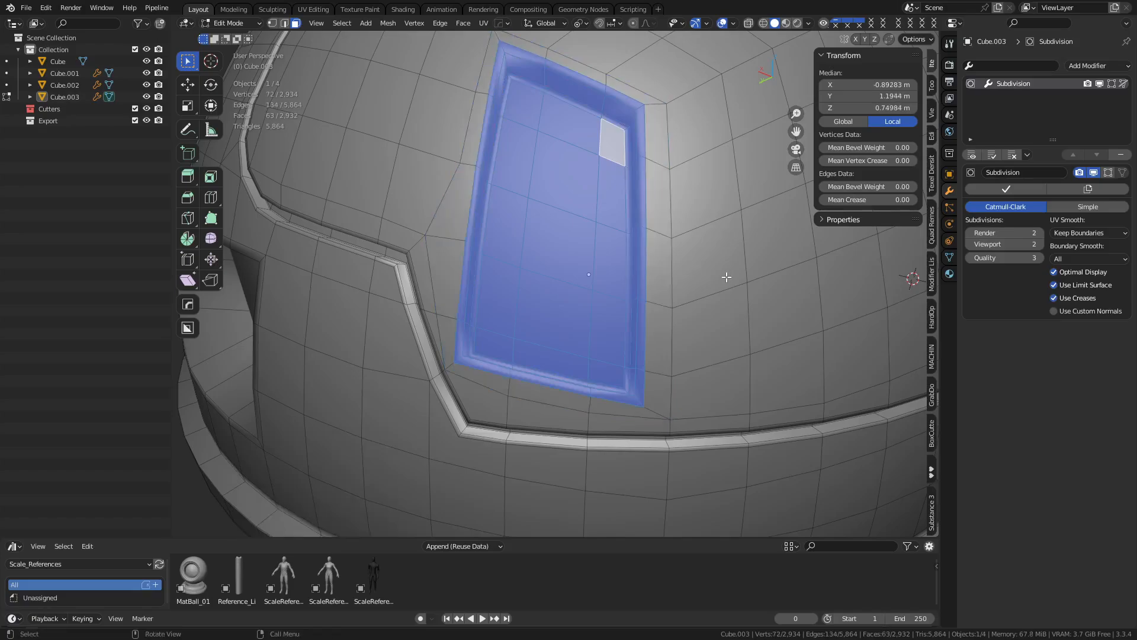
{"action": "key", "text": "ctrl+x"}
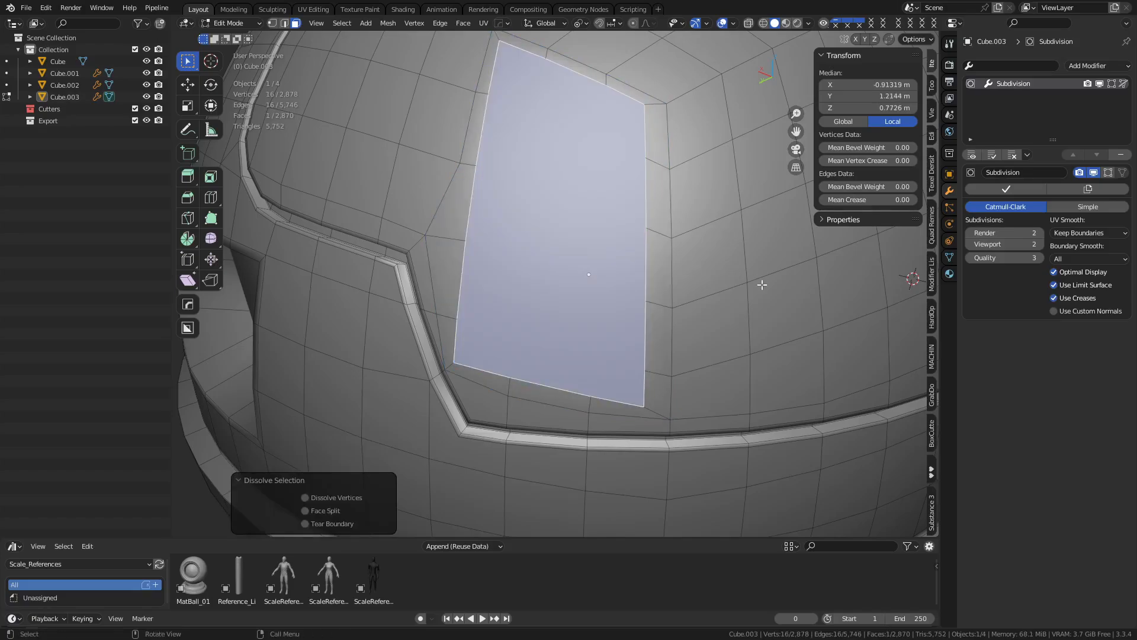
Undo the last dissolve, readjust the face selection, and dissolve the recess together with its surrounding rim into one face
{"action": "key", "text": "ctrl+z"}
{"action": "key", "text": "ctrl+KP_Add"}
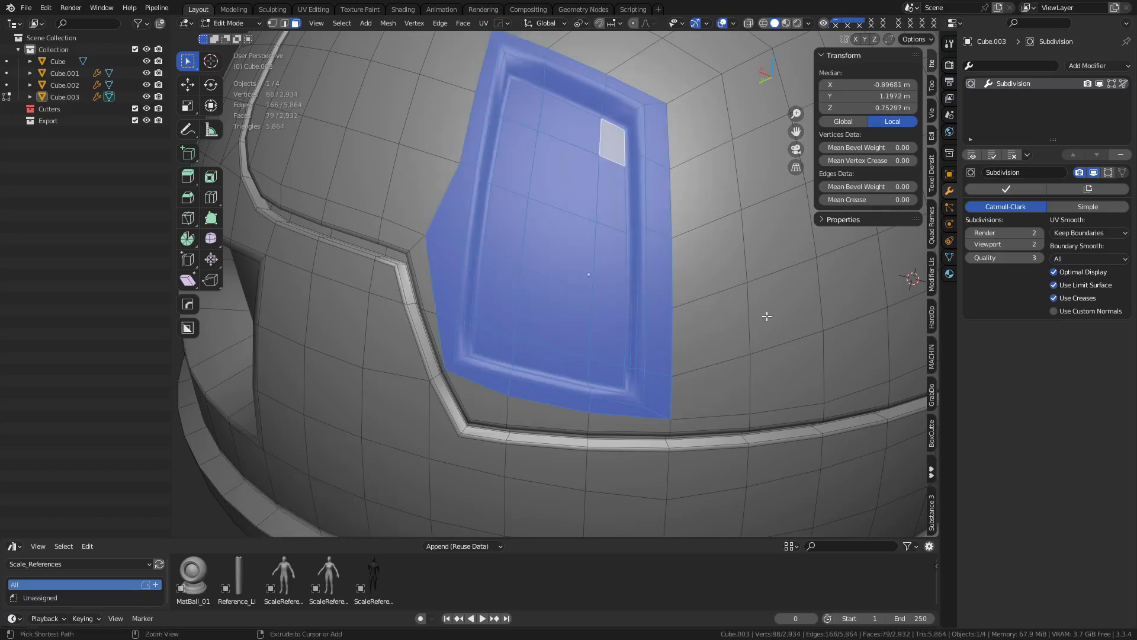
{"action": "key", "text": "ctrl+KP_Subtract"}
{"action": "key", "text": "ctrl+x"}
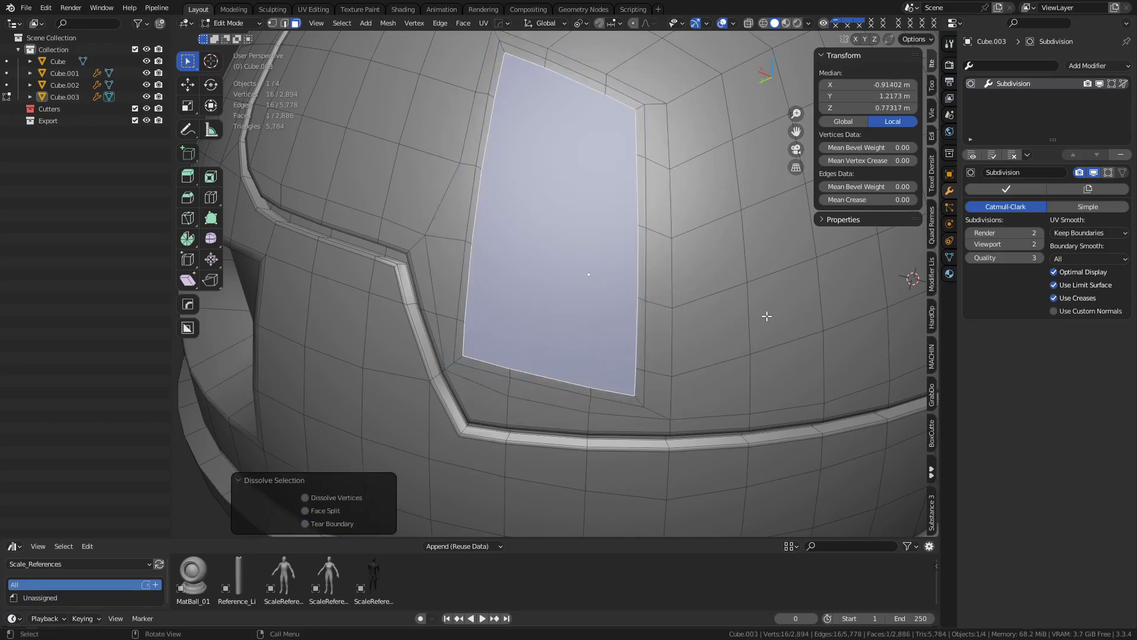
{"action": "key", "text": "ctrl+KP_Add"}
{"action": "key", "text": "x"}
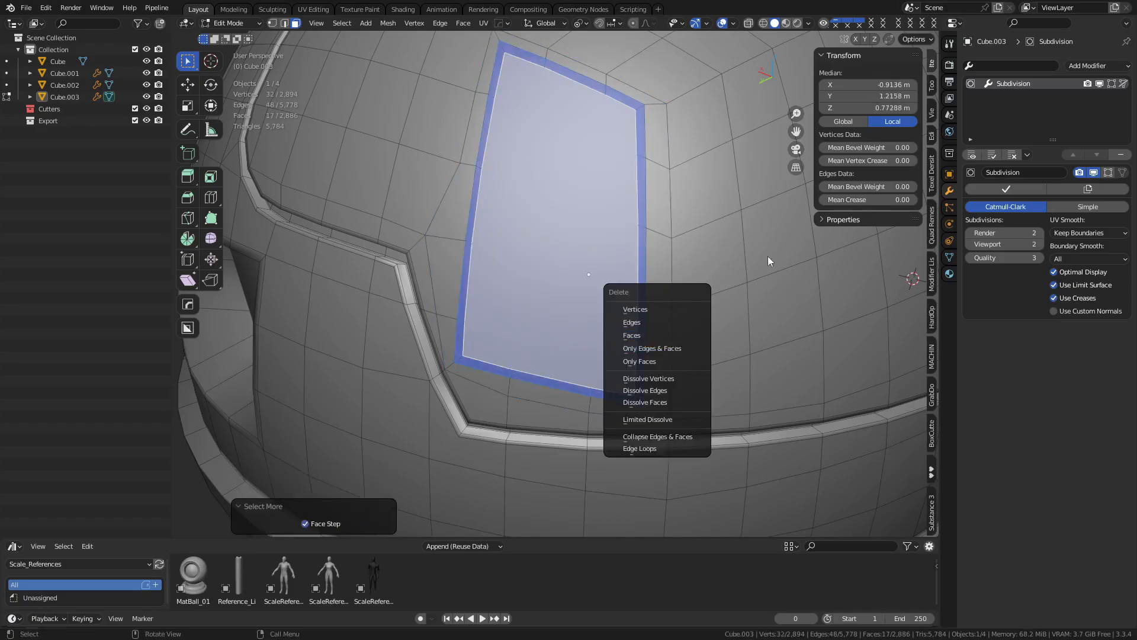
{"action": "key", "text": "ctrl+x"}
Replace the dissolved face with a grid-filled patch of quads and check the smoothed surface in Object Mode before resuming mesh editing
{"action": "key", "text": "2"}
{"action": "key", "text": "x"}
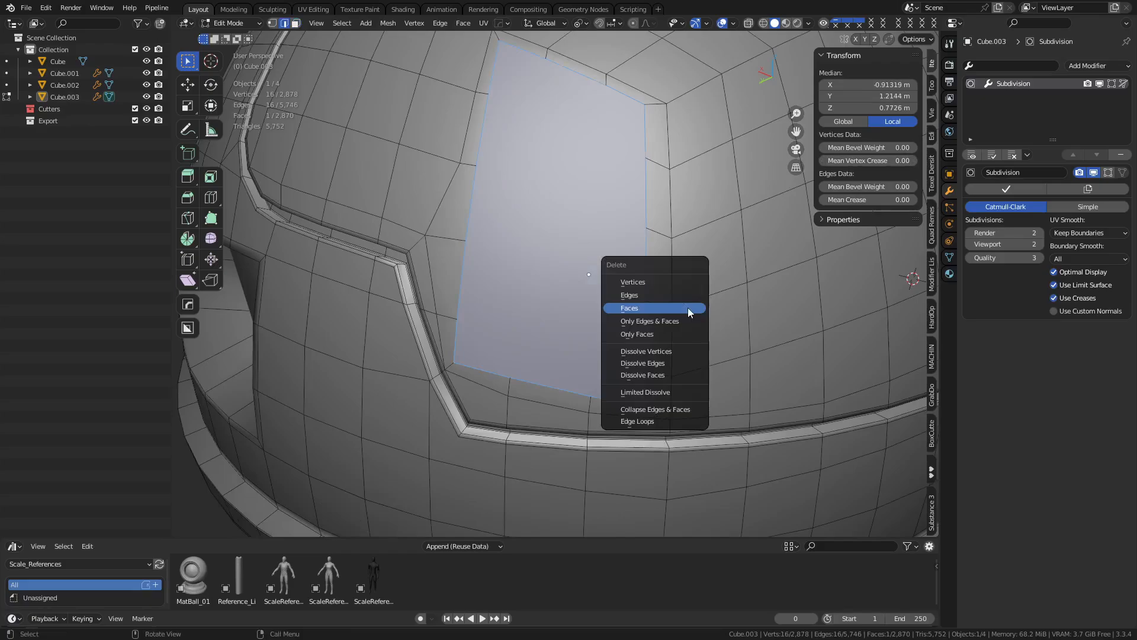
{"action": "left_click", "coordinate": [688, 307]}
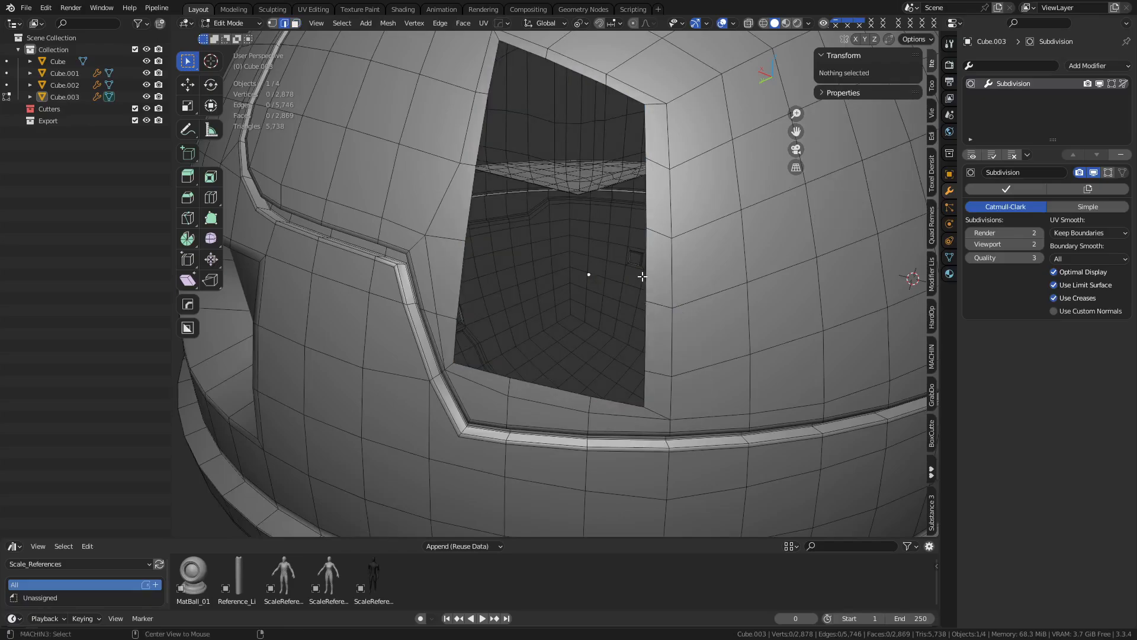
{"action": "key", "text": "ctrl+f"}
{"action": "left_click", "coordinate": [746, 282]}
{"action": "middle_click_drag", "start_coordinate": [739, 298], "coordinate": [608, 380]}
{"action": "key", "text": "ctrl+Tab"}
{"action": "left_click", "coordinate": [556, 310]}
{"action": "key", "text": "ctrl+Tab"}
{"action": "left_click", "coordinate": [628, 329]}
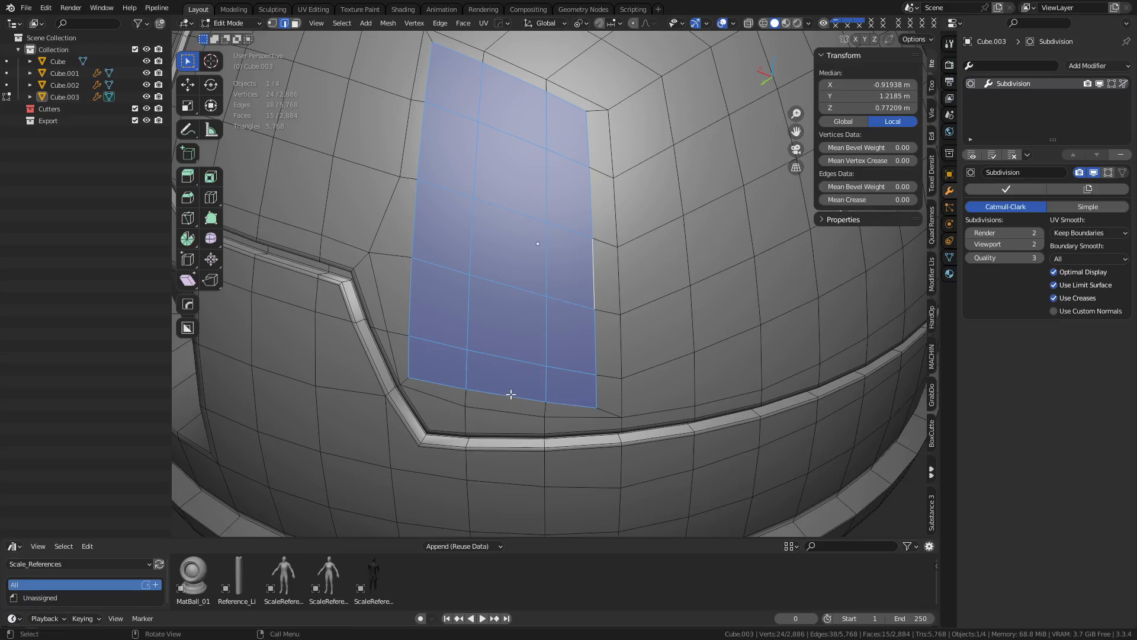
Clear the selection, pick a single vertex near the groove's upper corner, and start Surface Slide
{"action": "key", "text": "alt+a"}
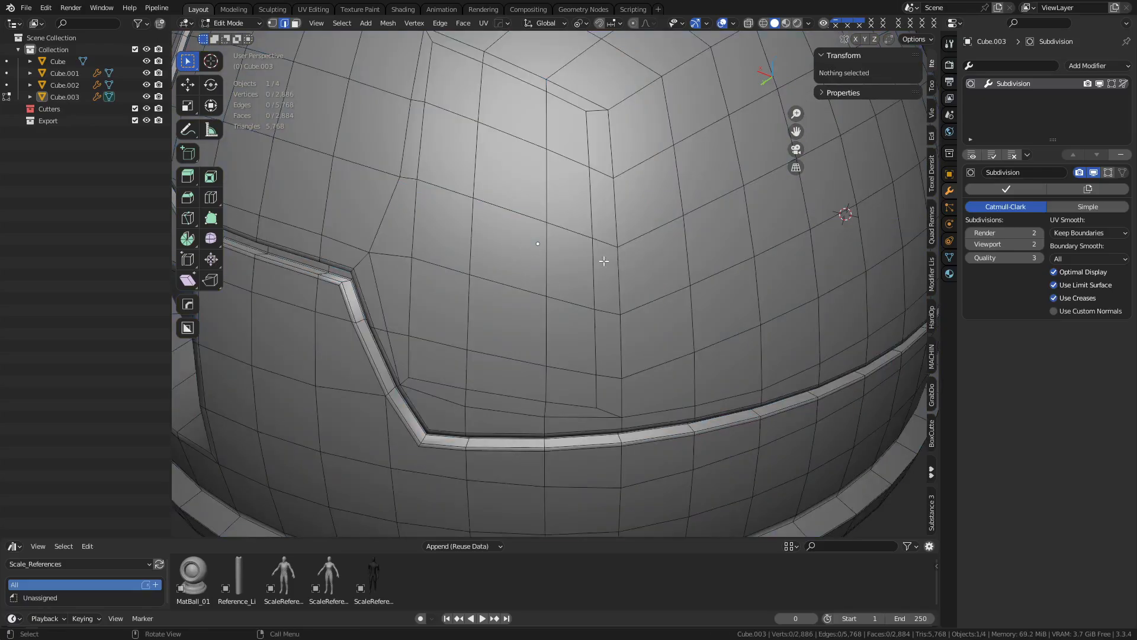
{"action": "middle_click_drag", "start_coordinate": [726, 301], "coordinate": [733, 305]}
{"action": "key", "text": "1"}
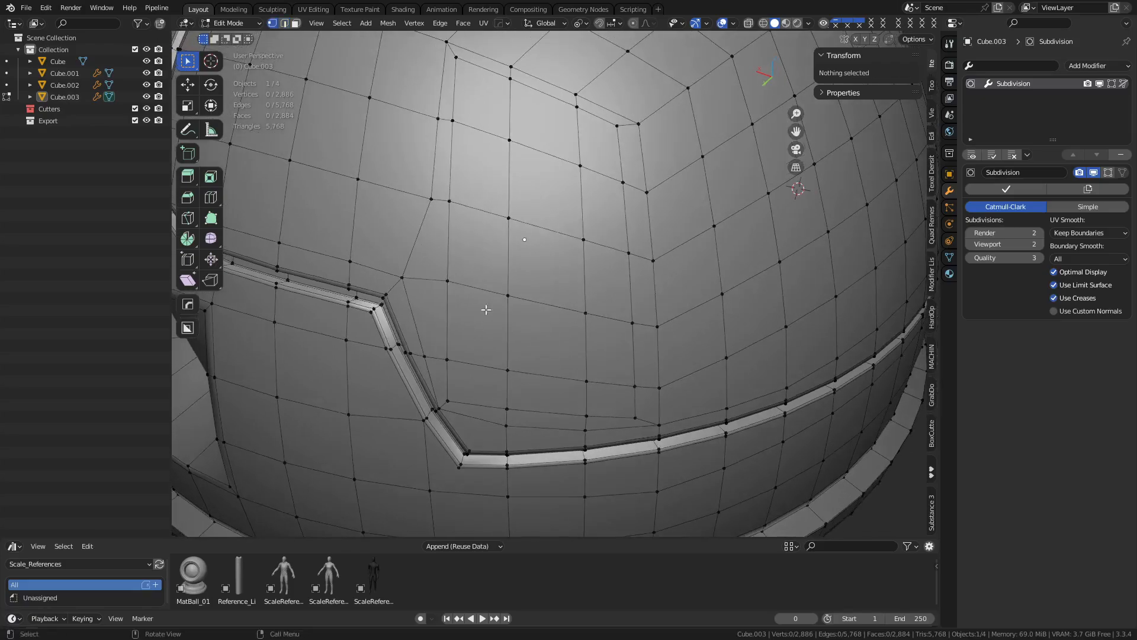
{"action": "left_click", "coordinate": [395, 272]}
{"action": "middle_click_drag", "start_coordinate": [663, 327], "coordinate": [585, 360], "text": "shift"}
{"action": "key", "text": "q"}
{"action": "mouse_move", "coordinate": [632, 307]}
{"action": "left_click", "coordinate": [699, 307]}
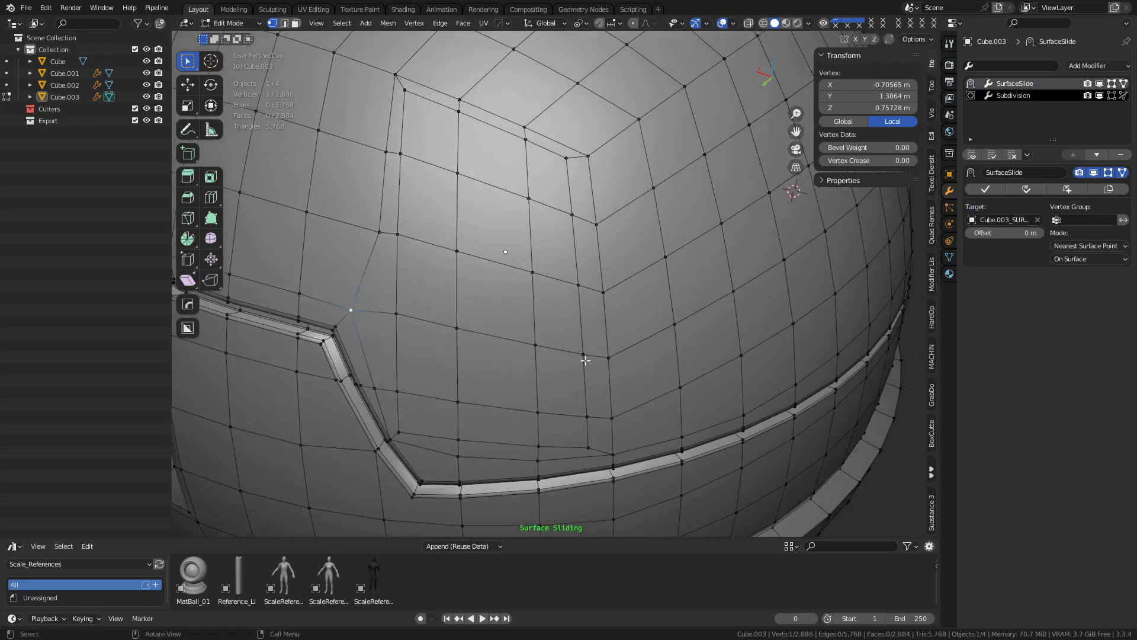
Select the six vertices midway along the patch's edge facing away from the groove and slide them outward along the surface
{"action": "left_click_drag", "start_coordinate": [483, 367], "coordinate": [635, 270]}
{"action": "middle_click_drag", "start_coordinate": [634, 269], "coordinate": [615, 356]}
{"action": "key", "text": "g"}
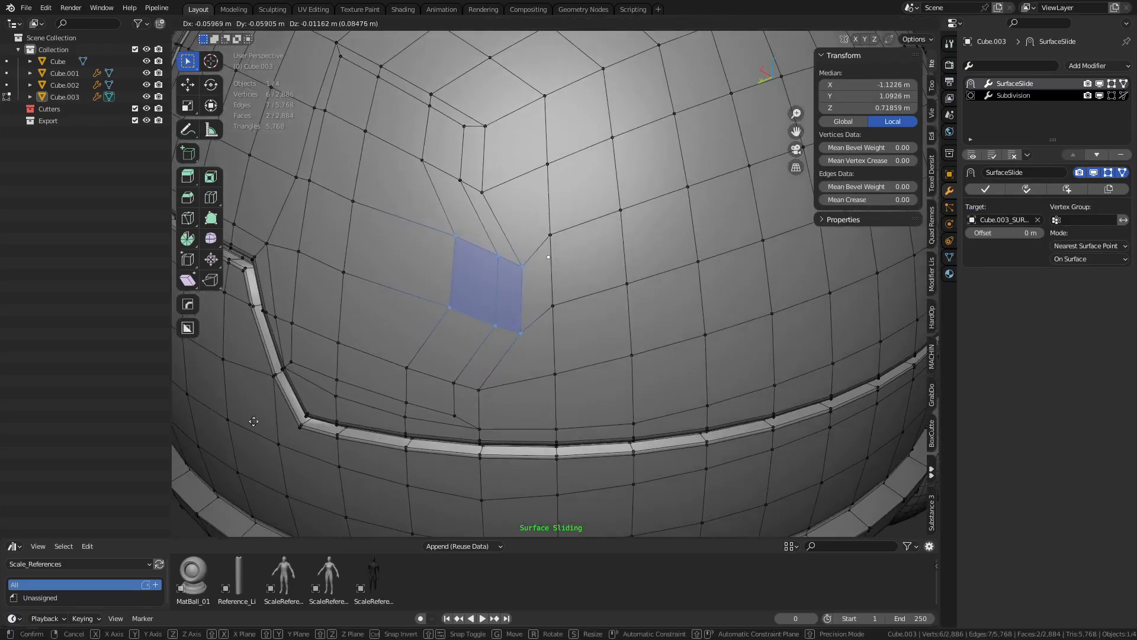
{"action": "left_click", "coordinate": [216, 418]}
Move the two vertices just outside the new bulge further outward to even out the spacing
{"action": "left_click", "coordinate": [555, 306]}
{"action": "left_click", "coordinate": [551, 237], "text": "shift"}
{"action": "key", "text": "g"}
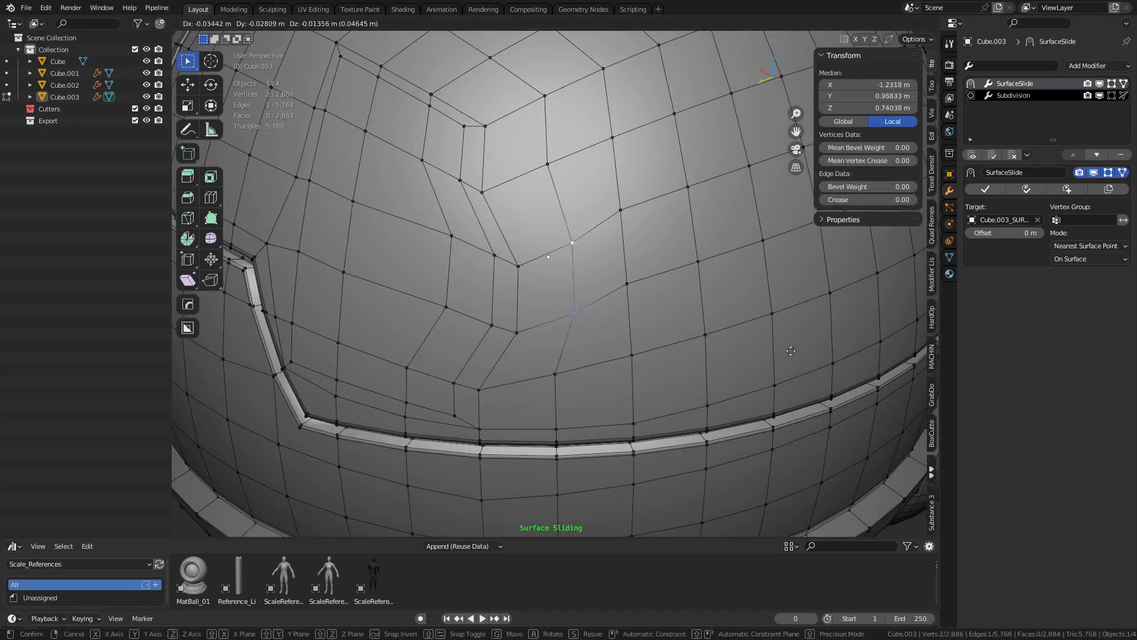
{"action": "left_click", "coordinate": [879, 388]}
Finish Surface Slide and select the whole reshaped block of patch faces from corner to opposite corner
{"action": "middle_click_drag", "start_coordinate": [758, 379], "coordinate": [813, 379]}
{"action": "key", "text": "q"}
{"action": "middle_click_drag", "start_coordinate": [716, 350], "coordinate": [773, 413]}
{"action": "key", "text": "q"}
{"action": "mouse_move", "coordinate": [671, 354]}
{"action": "left_click", "coordinate": [733, 362]}
{"action": "key", "text": "3"}
{"action": "left_click", "coordinate": [587, 427]}
{"action": "left_click", "coordinate": [493, 136], "text": "ctrl+shift"}
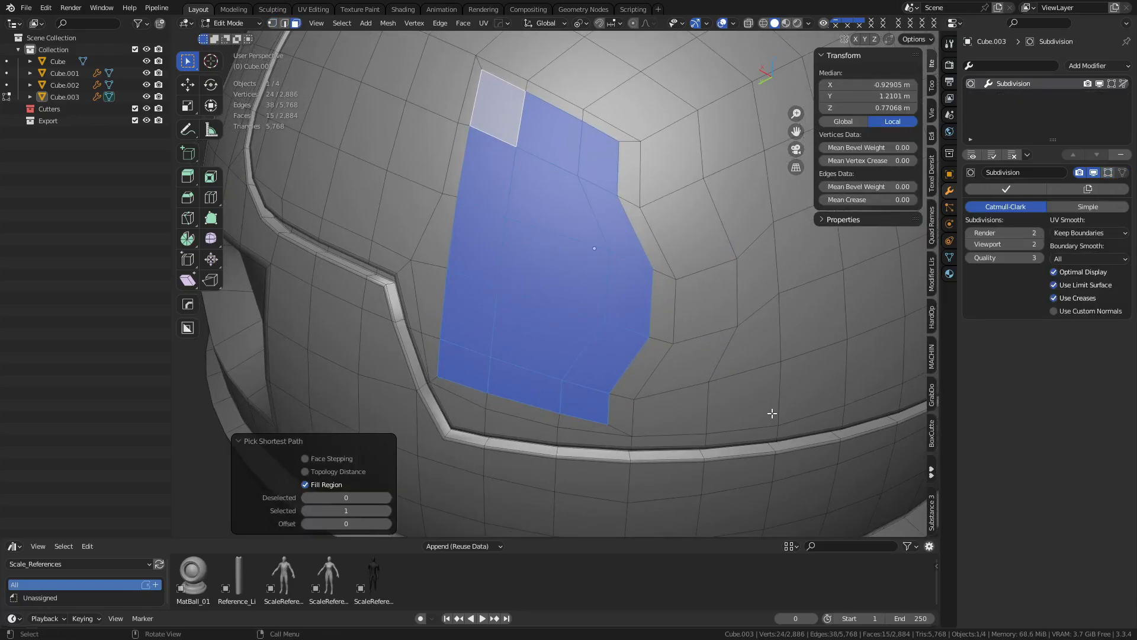
{"action": "key", "text": "e"}
{"action": "right_click", "coordinate": [795, 416]}
{"action": "key", "text": "ctrl+z"}
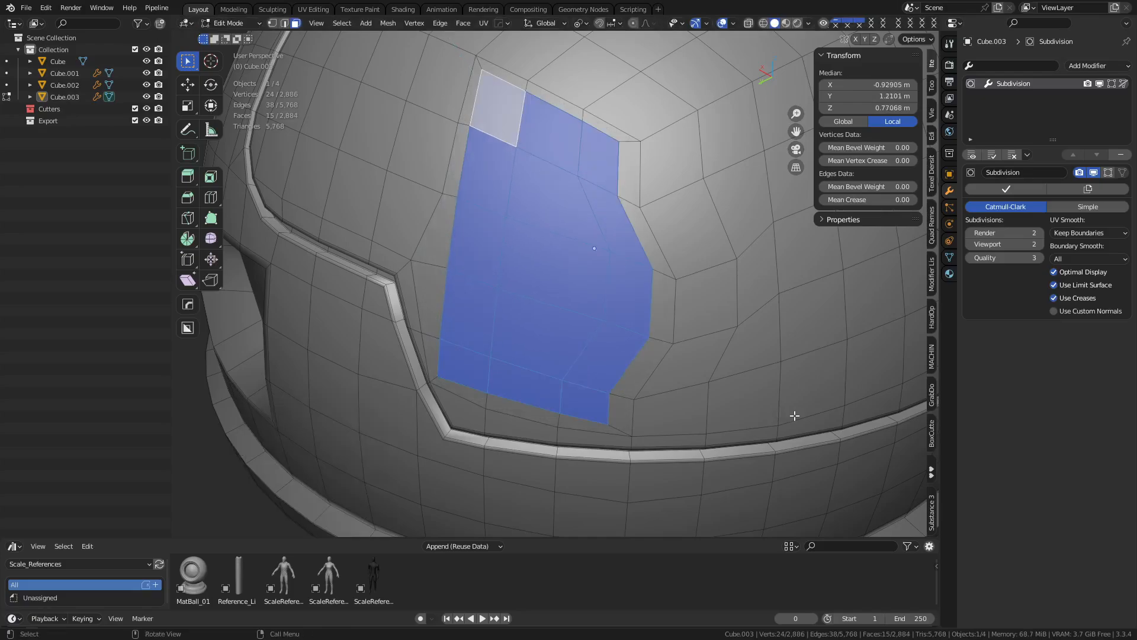
Inset the selected block of faces by 0.01522 m and extrude it into the sphere by about 0.095 m
{"action": "key", "text": "i"}
{"action": "left_click", "coordinate": [788, 415]}
{"action": "key", "text": "e"}
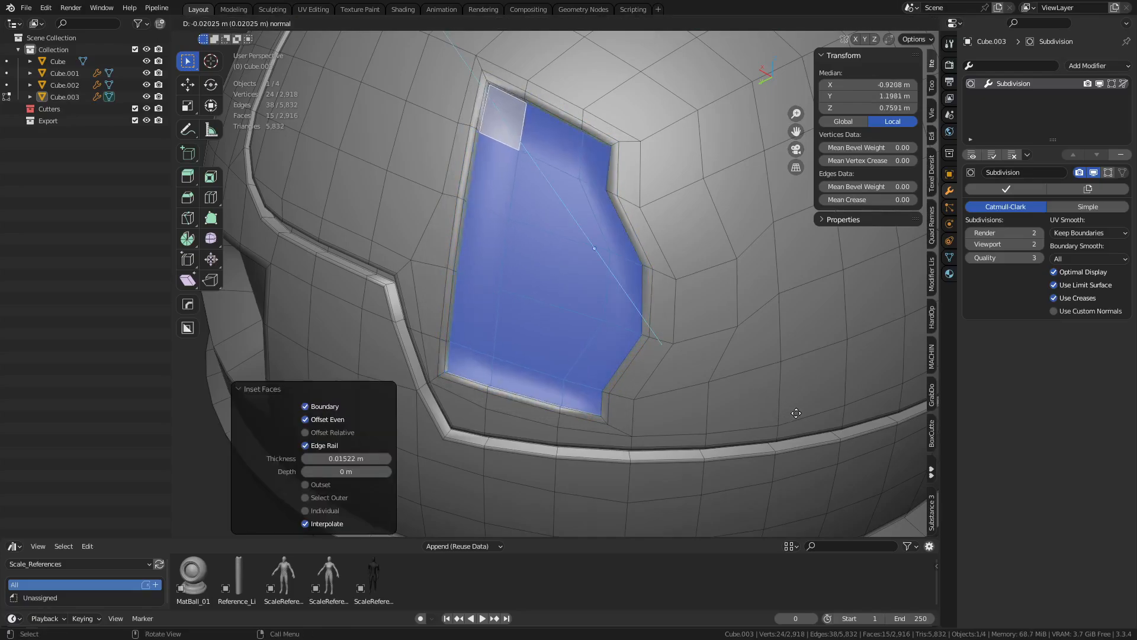
{"action": "left_click", "coordinate": [825, 413]}
Inset the recess floor by about 0.02 m and switch to Object Mode
{"action": "key", "text": "i"}
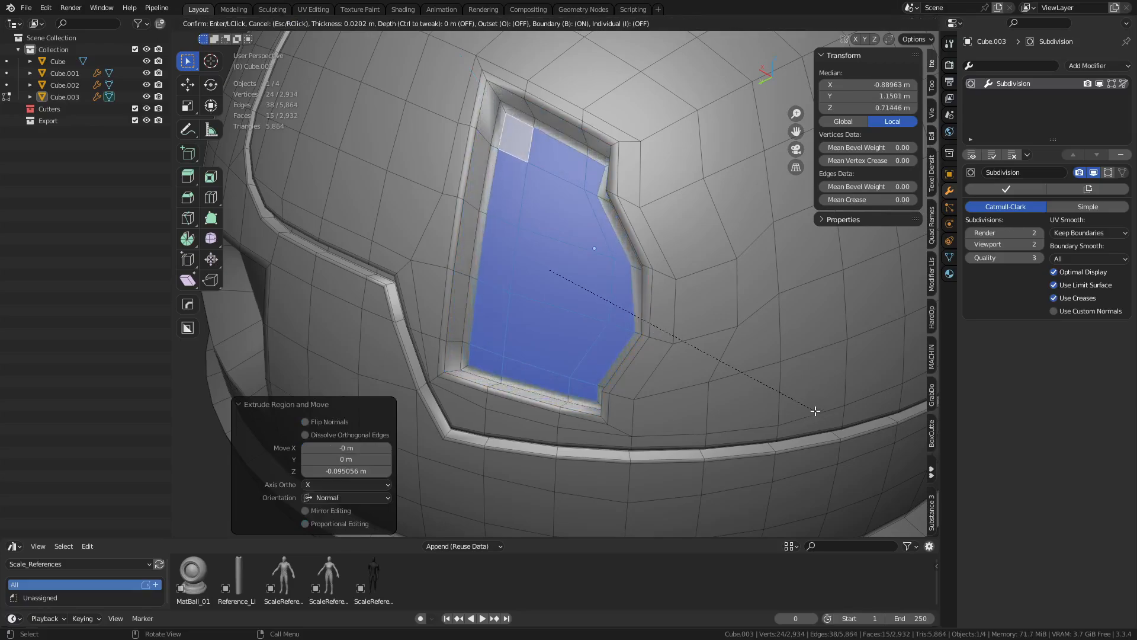
{"action": "left_click", "coordinate": [815, 413]}
{"action": "key", "text": "ctrl+Tab"}
{"action": "left_click", "coordinate": [762, 417]}
Inspect the smoothed recess, the neighbouring groove and the other details around the upper sphere
{"action": "scroll", "coordinate": [686, 403], "scroll_direction": "down", "scroll_amount": 5}
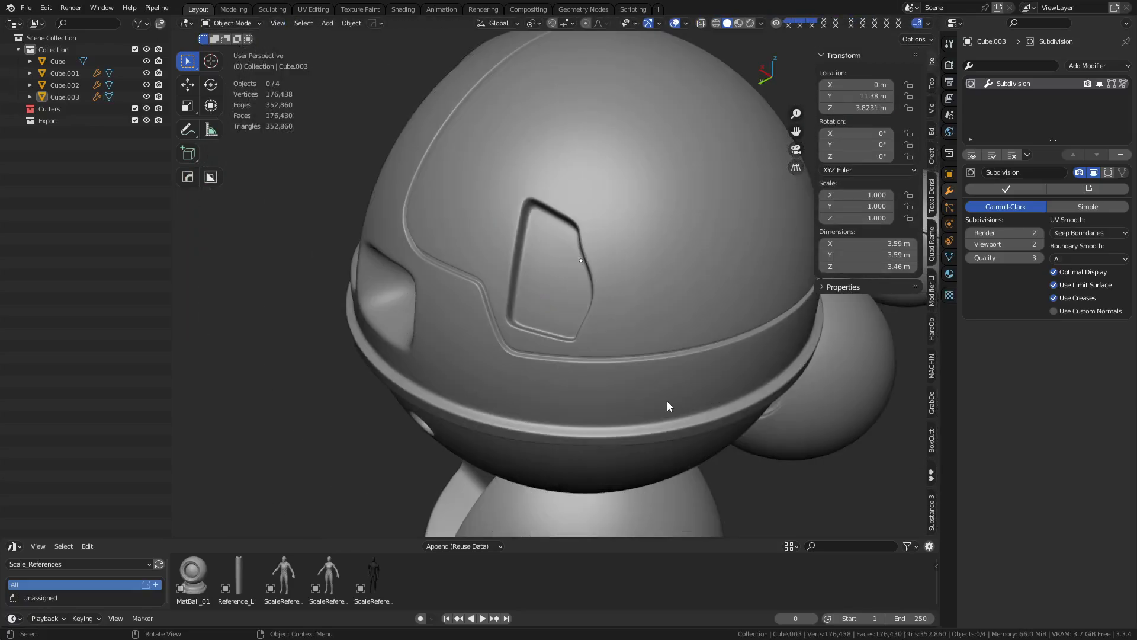
{"action": "middle_click_drag", "start_coordinate": [667, 401], "coordinate": [590, 270]}
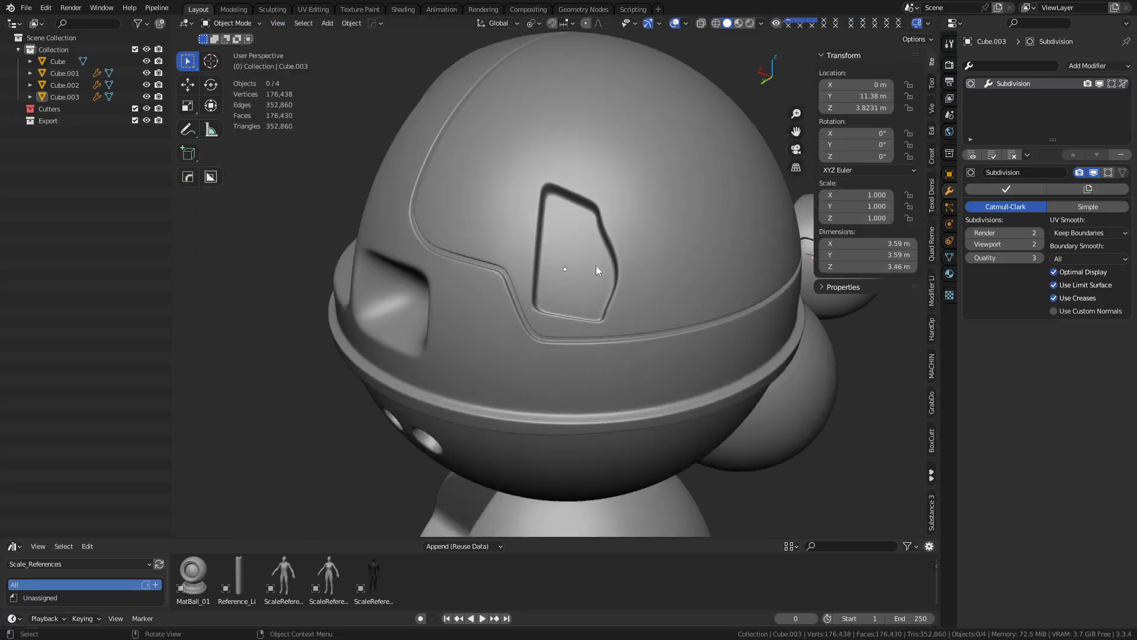
{"action": "scroll", "coordinate": [567, 327], "scroll_direction": "up", "scroll_amount": 5}
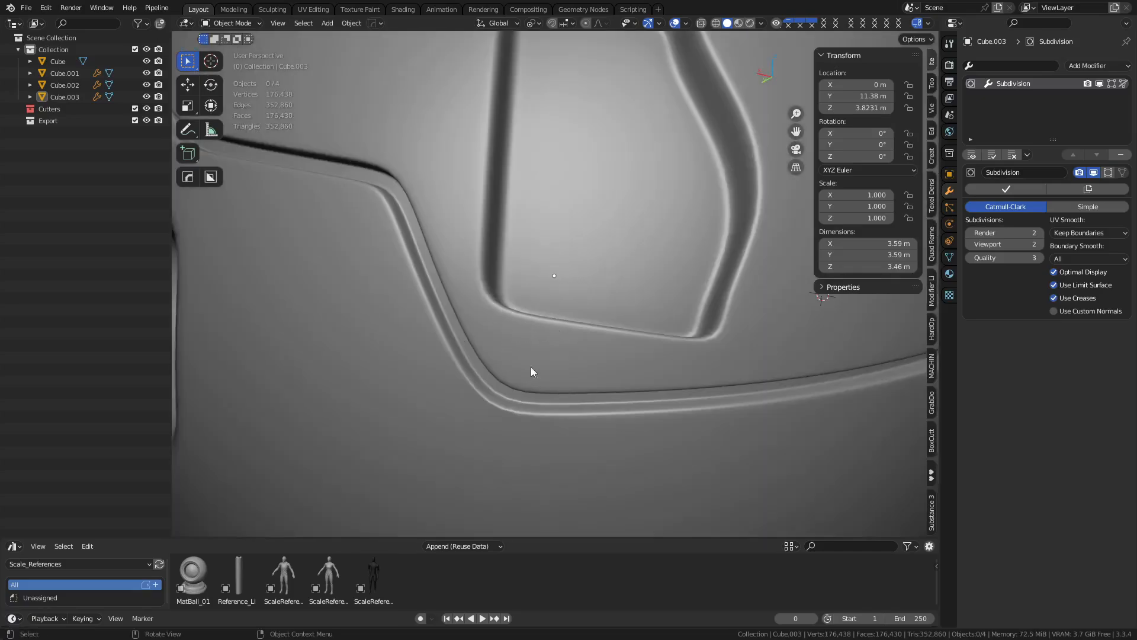
{"action": "middle_click_drag", "start_coordinate": [483, 351], "coordinate": [418, 392], "text": "shift"}
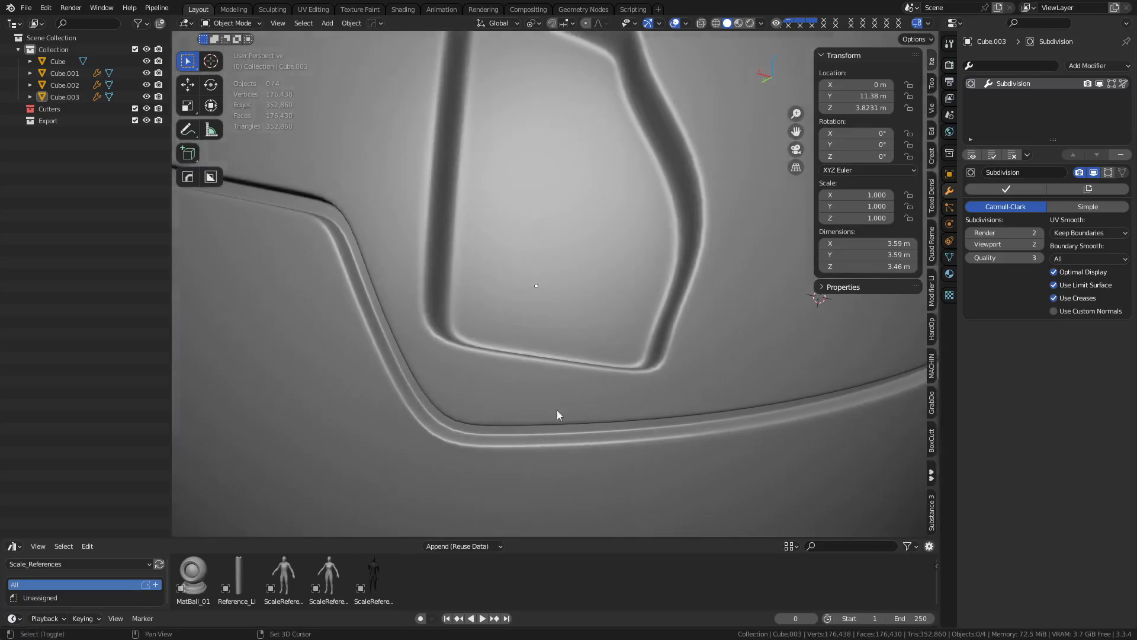
{"action": "middle_click_drag", "start_coordinate": [707, 235], "coordinate": [581, 360], "text": "shift"}
{"action": "scroll", "coordinate": [581, 360], "scroll_direction": "down", "scroll_amount": 8}
{"action": "middle_click_drag", "start_coordinate": [573, 407], "coordinate": [712, 332]}
{"action": "middle_click_drag", "start_coordinate": [651, 383], "coordinate": [652, 382], "text": "shift"}
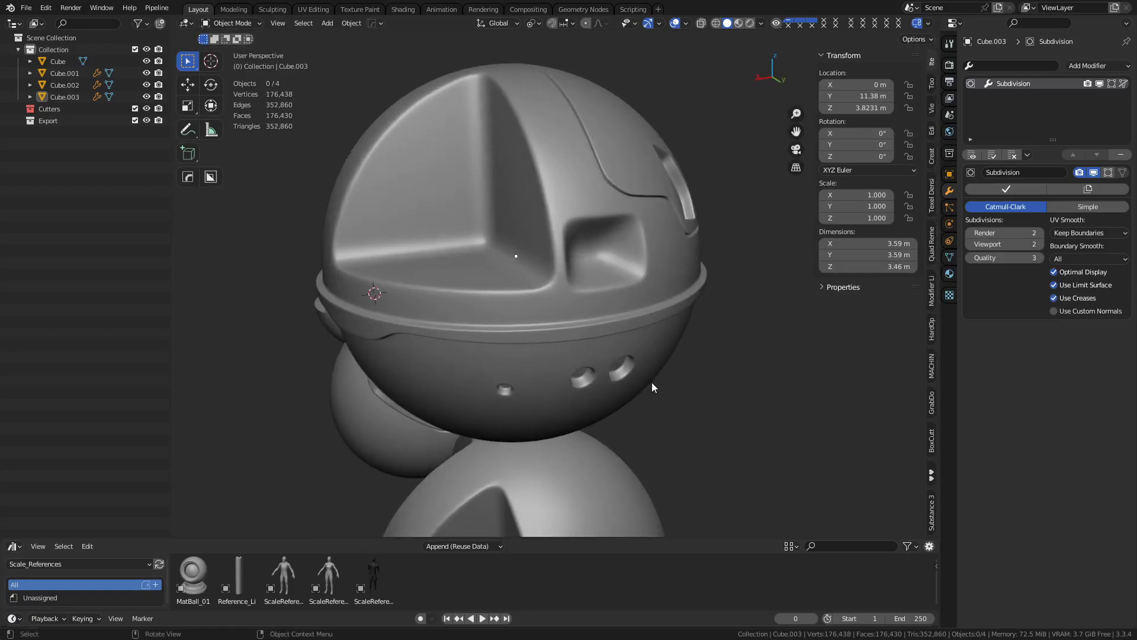